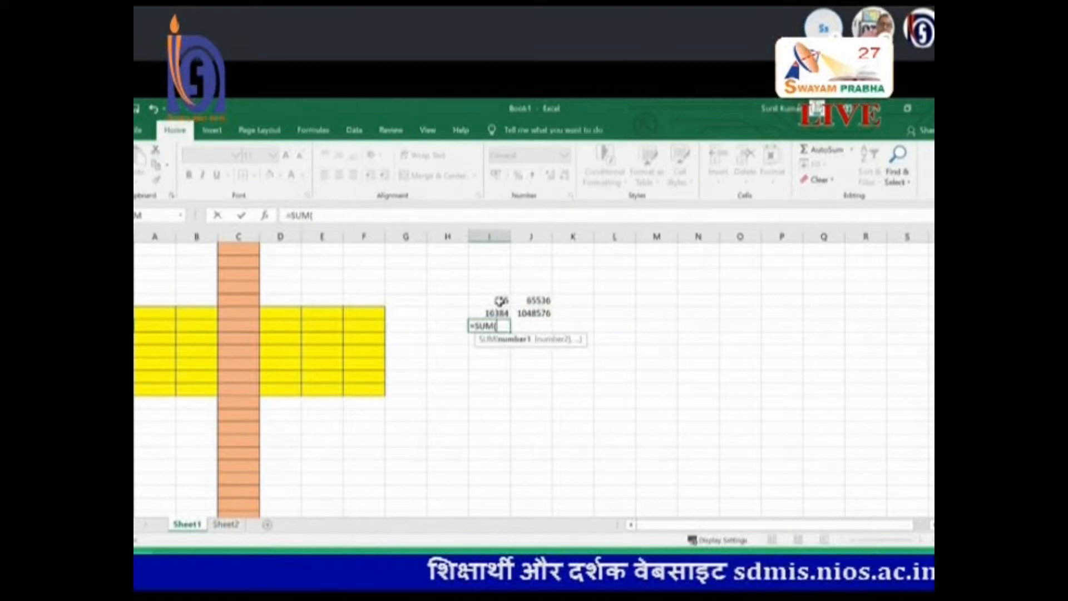
Enter =SUM(I5:I6) in I7 to total 255 and 16384.
{"action": "left_click", "coordinate": [501, 301]}
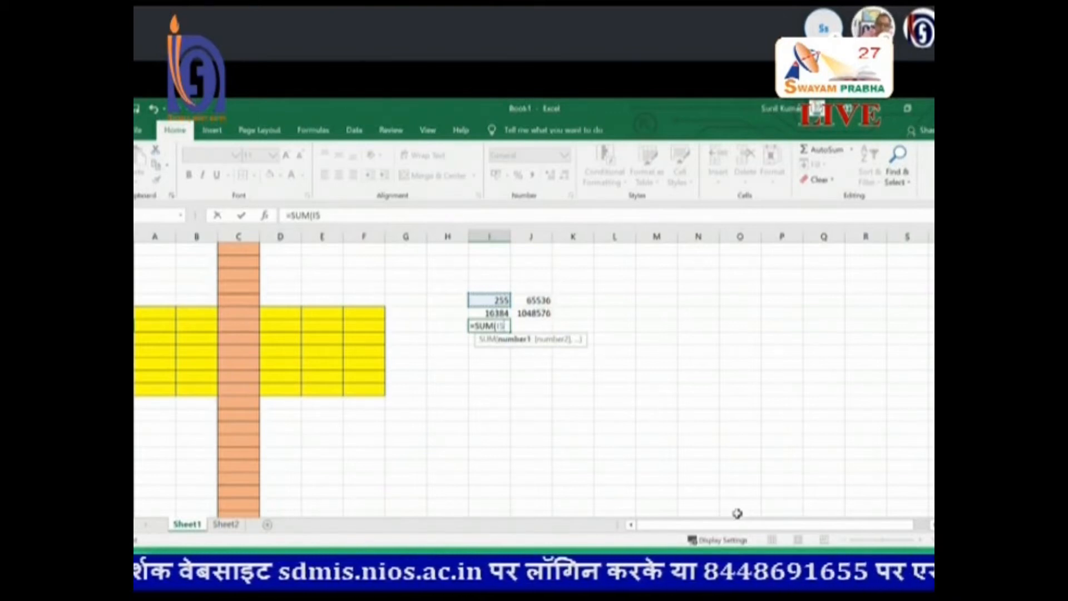
{"action": "key", "text": "BackSpace"}
{"action": "key", "text": "BackSpace"}
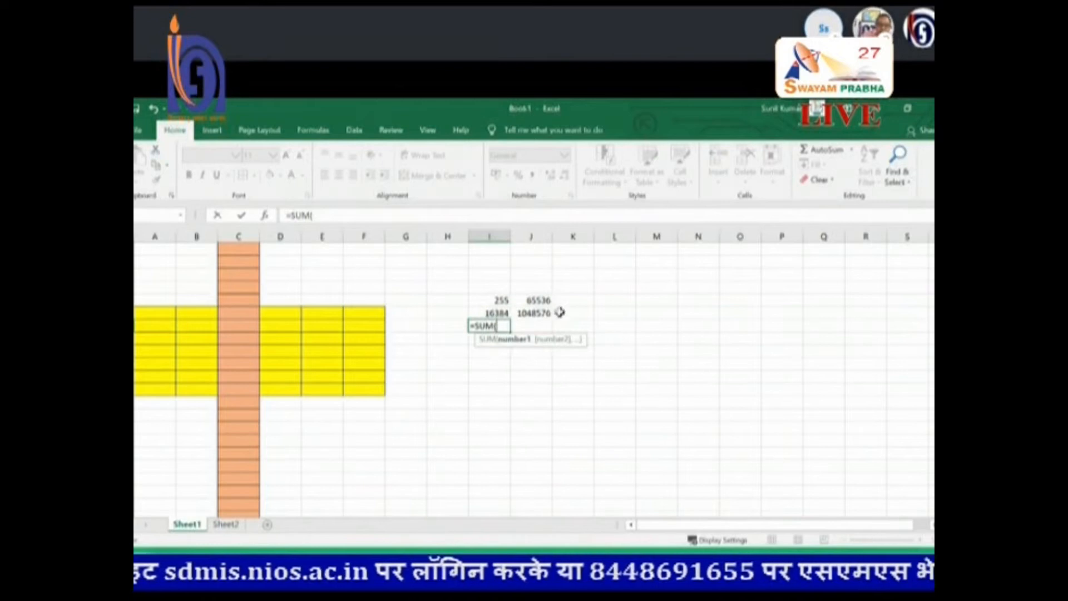
{"action": "left_click", "coordinate": [501, 300]}
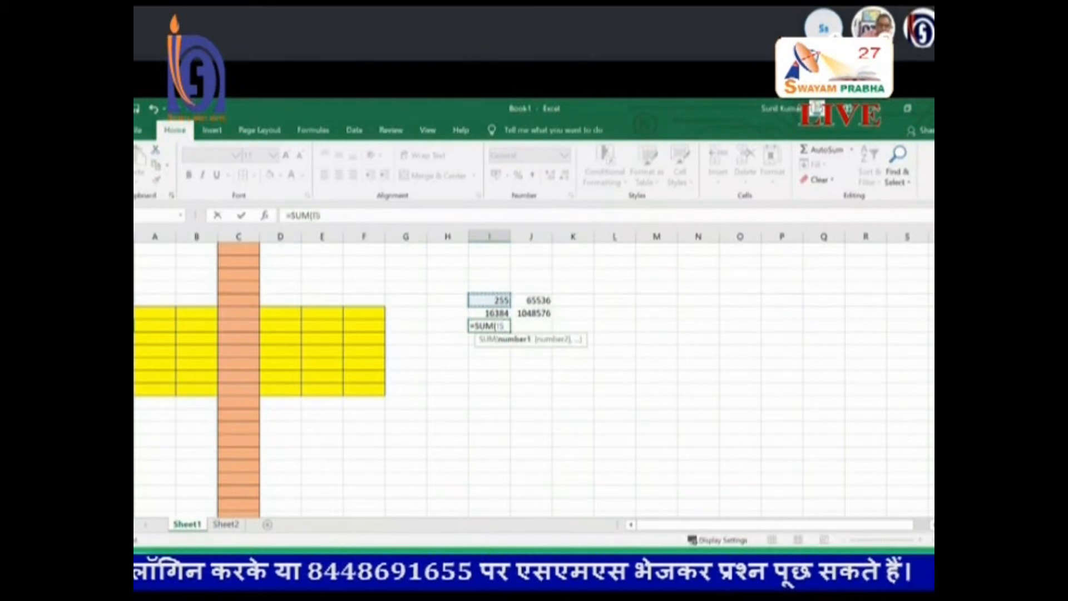
{"action": "left_click", "coordinate": [128, 301]}
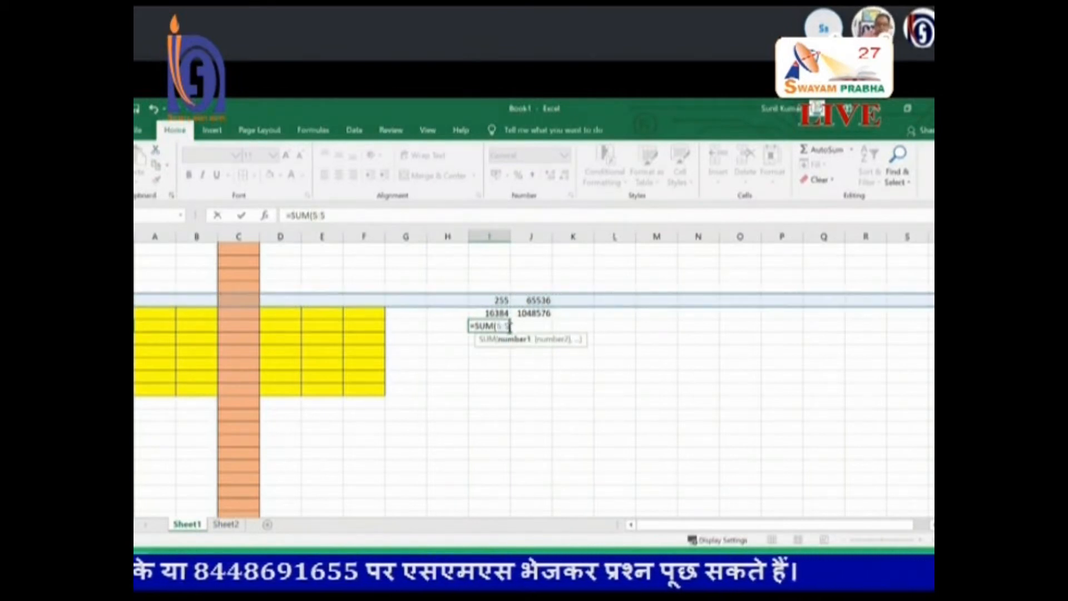
{"action": "key", "text": "BackSpace"}
{"action": "key", "text": "BackSpace"}
{"action": "type", "text": "I"}
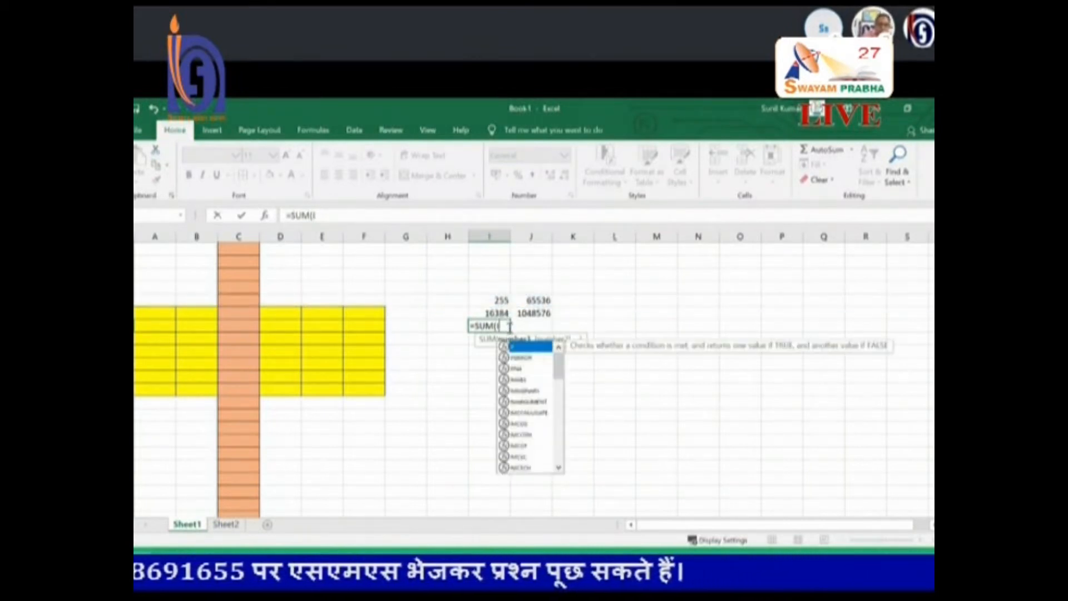
{"action": "type", "text": "5"}
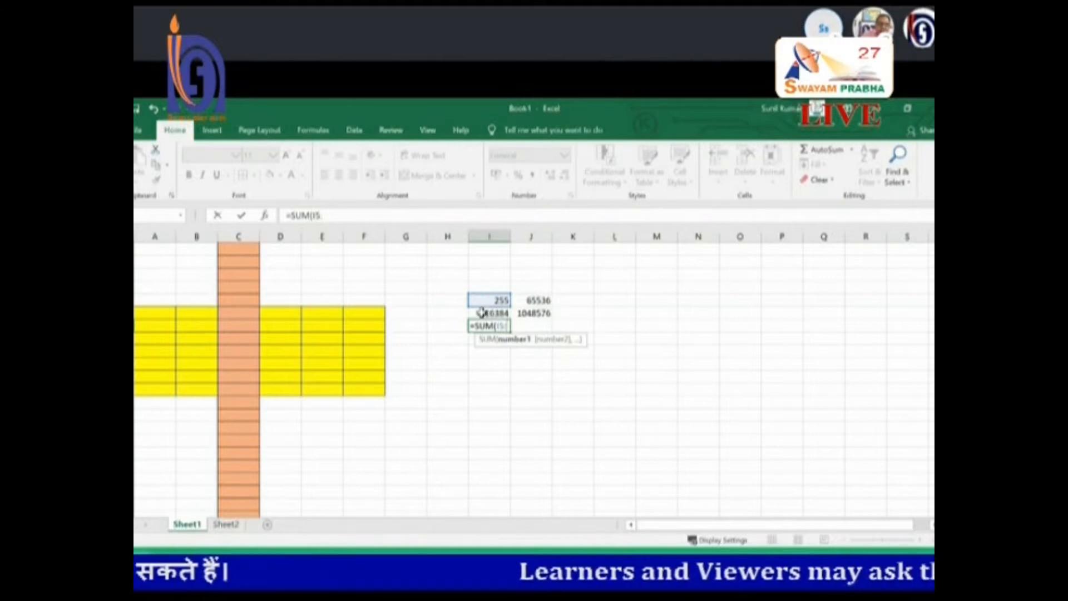
{"action": "type", "text": ":I6"}
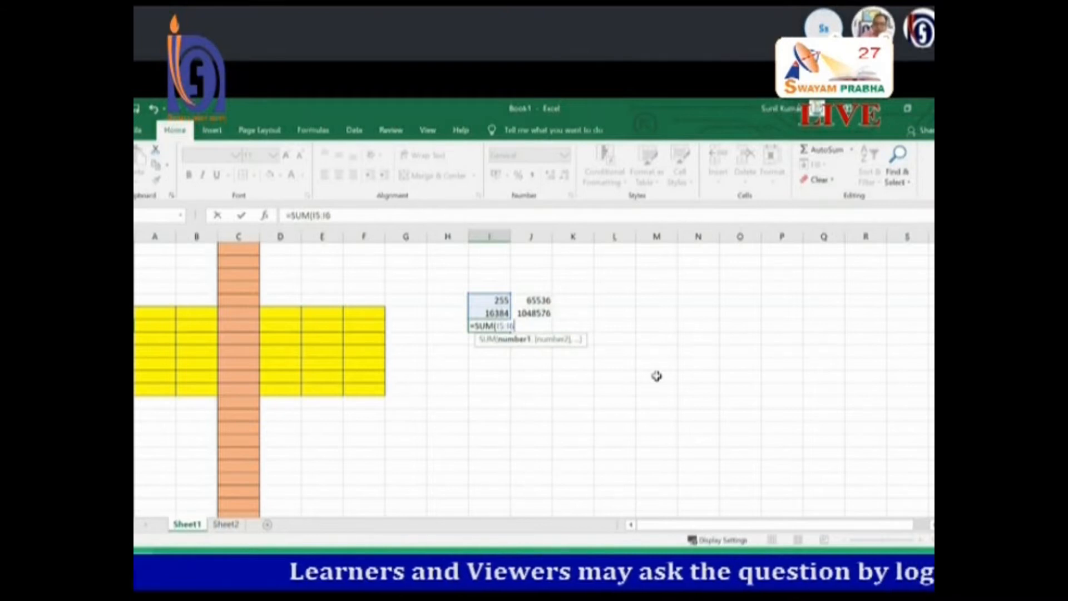
{"action": "type", "text": ")"}
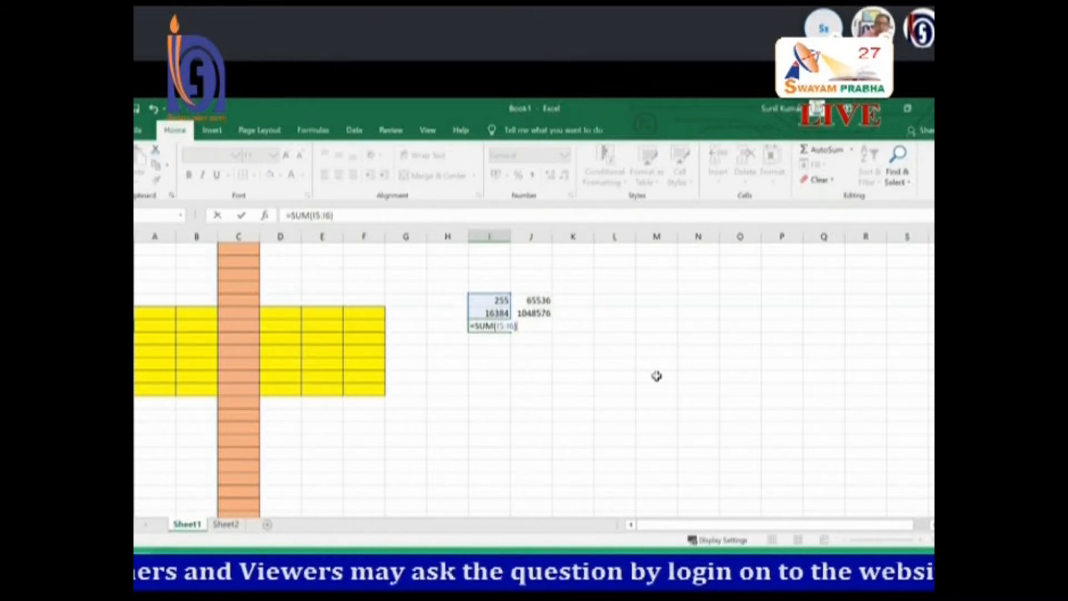
{"action": "key", "text": "Return"}
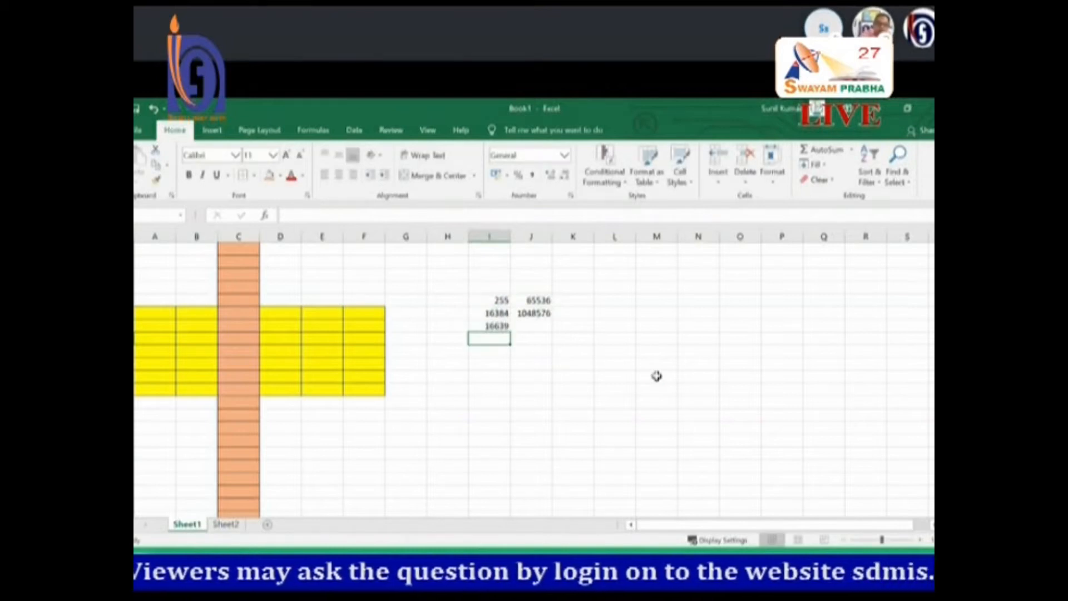
Select the I7 total and zoom the sheet in three increments.
{"action": "left_click", "coordinate": [490, 326]}
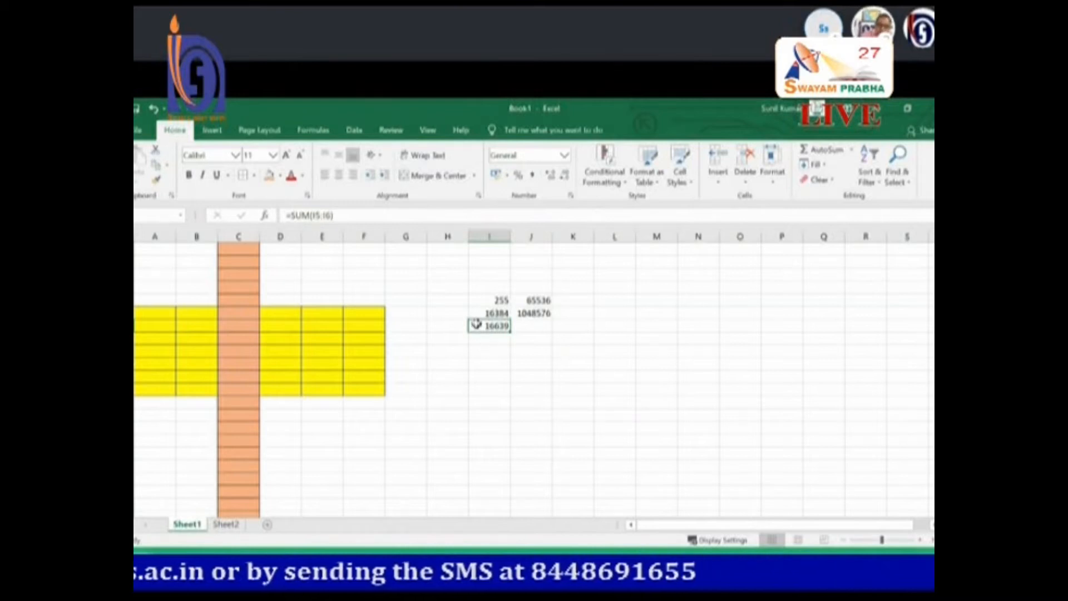
{"action": "left_click", "coordinate": [919, 539]}
{"action": "left_click", "coordinate": [920, 540]}
{"action": "left_click", "coordinate": [919, 541]}
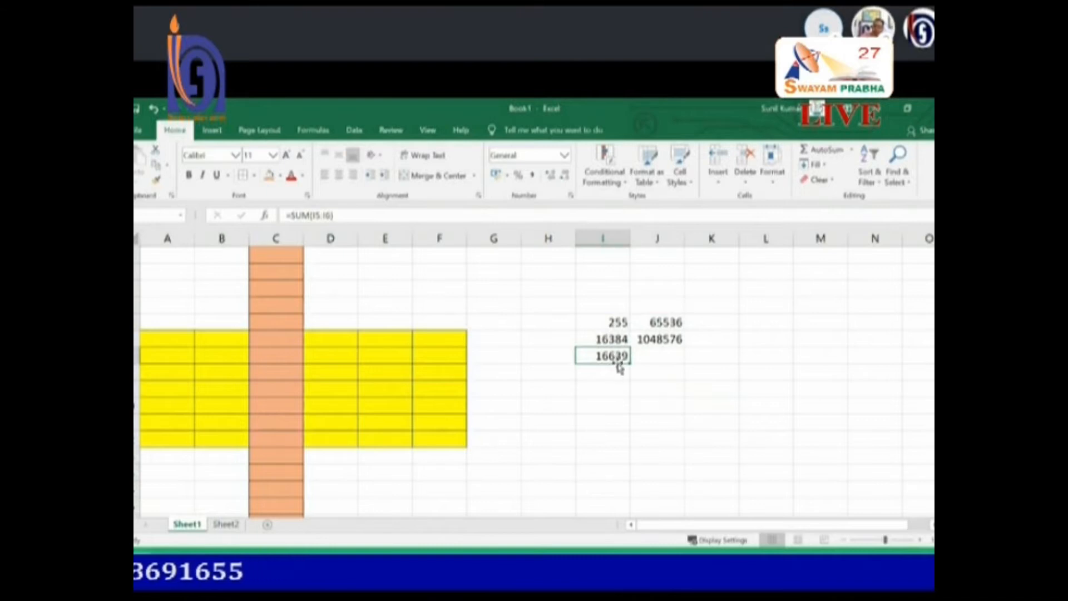
Copy the I7 SUM formula right into J7, totalling 1114112.
{"action": "left_click", "coordinate": [656, 357]}
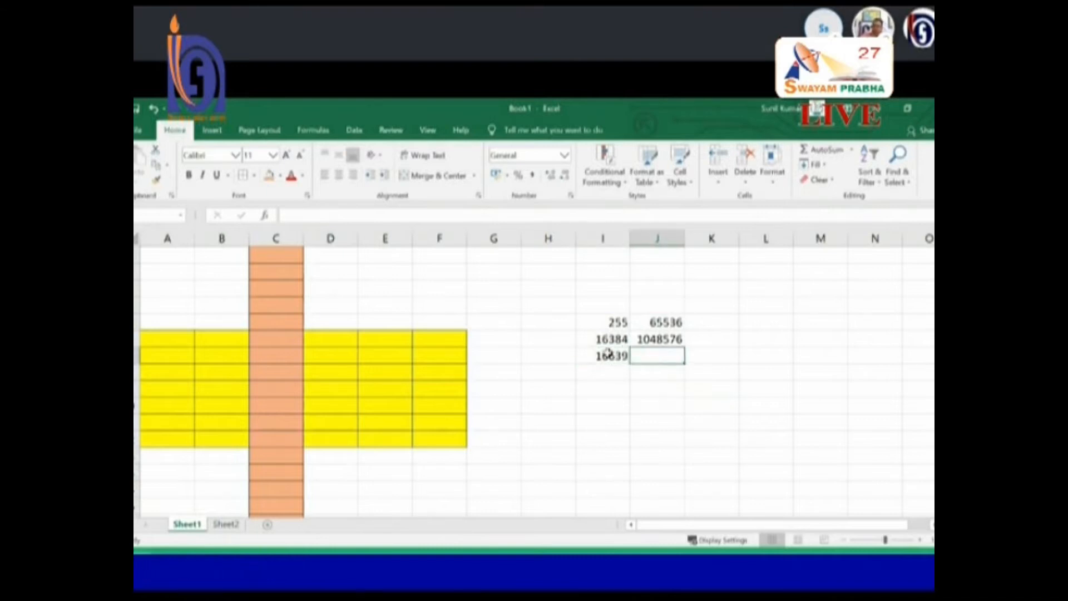
{"action": "left_click", "coordinate": [612, 356]}
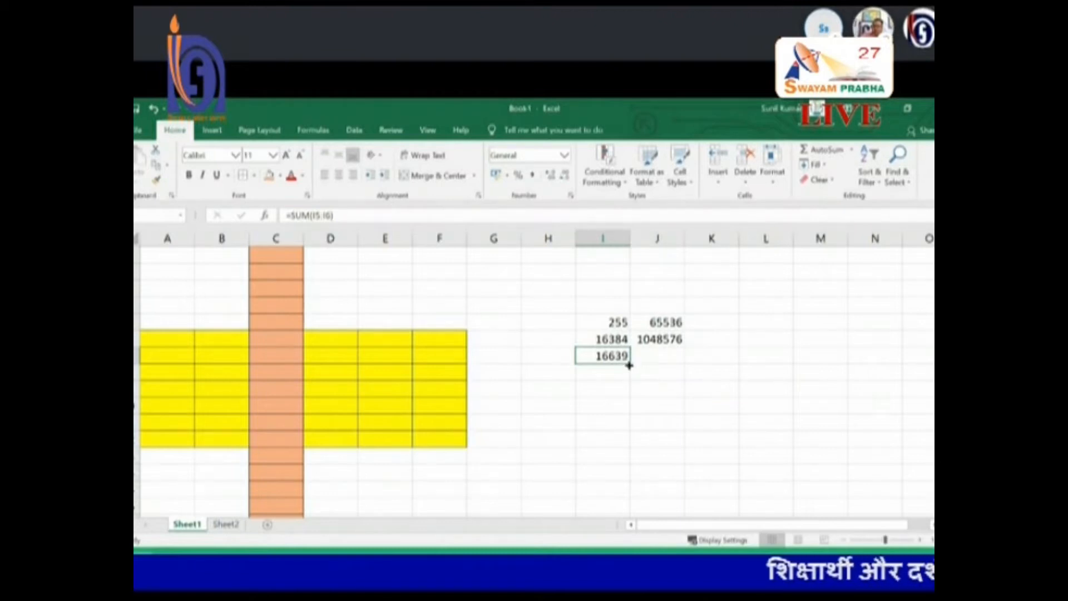
{"action": "left_click_drag", "start_coordinate": [629, 365], "coordinate": [629, 365]}
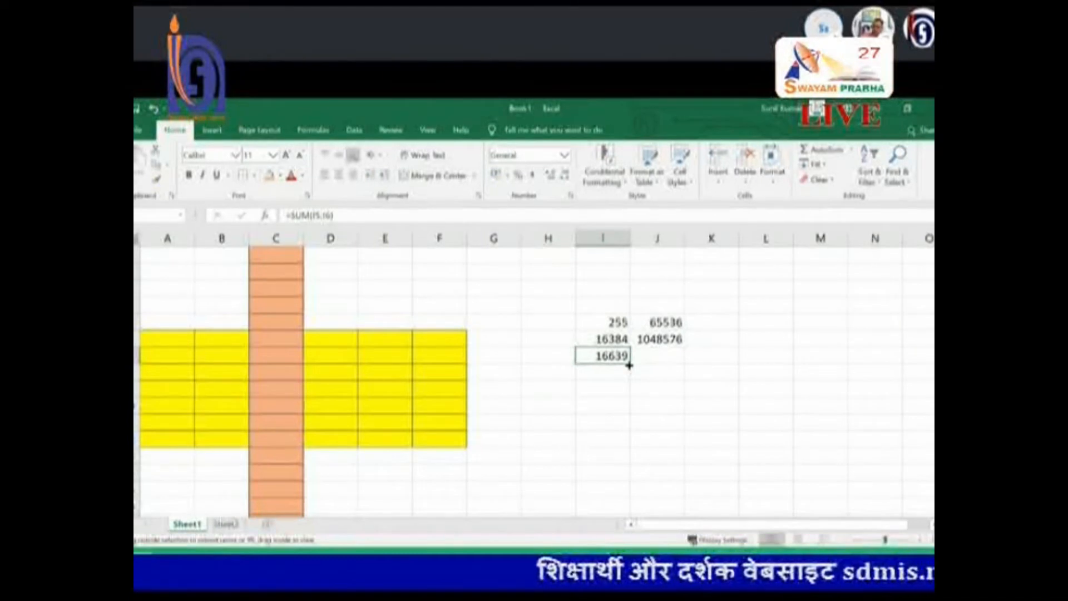
{"action": "left_click_drag", "start_coordinate": [630, 365], "coordinate": [680, 361]}
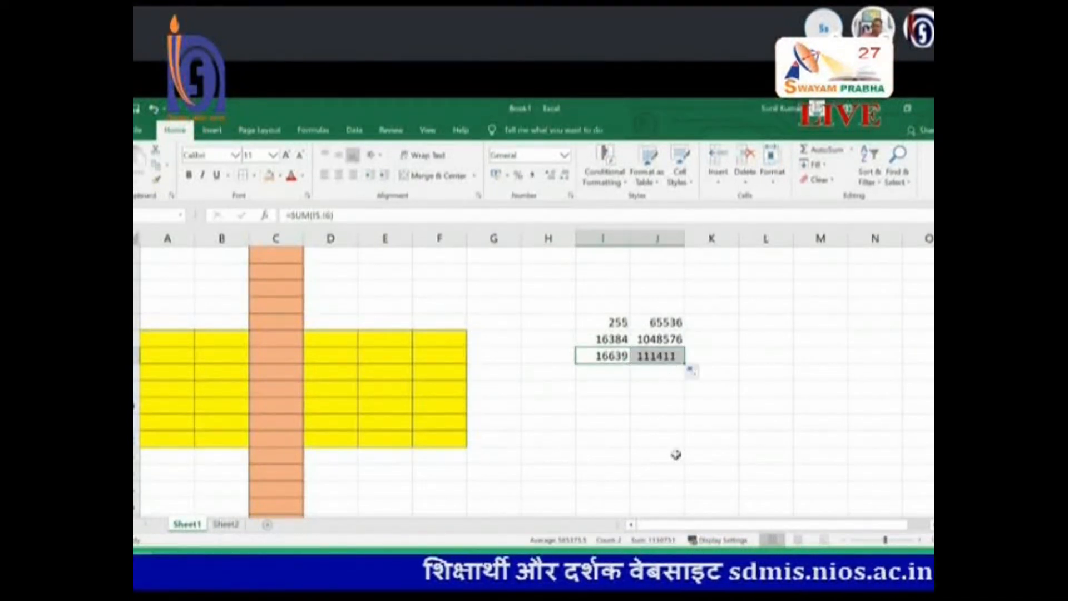
Enter 1 in A1 and 2 in A2 to start a number series.
{"action": "left_click", "coordinate": [659, 358]}
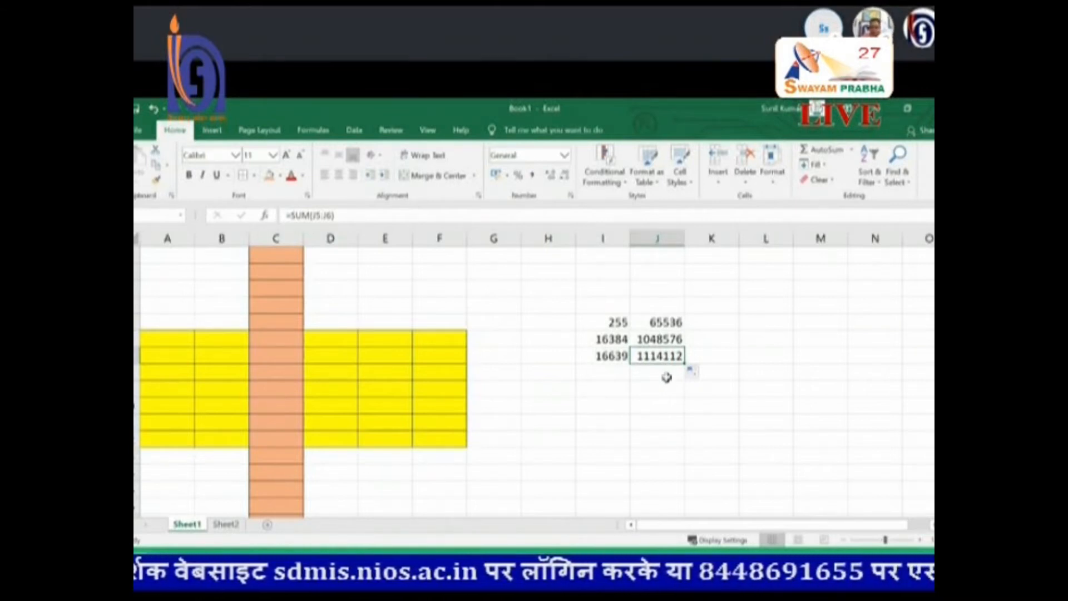
{"action": "key", "text": "Left"}
{"action": "key", "text": "Left"}
{"action": "key", "text": "Left"}
{"action": "key", "text": "Left"}
{"action": "key", "text": "Left"}
{"action": "key", "text": "Left"}
{"action": "key", "text": "Left"}
{"action": "key", "text": "Left"}
{"action": "key", "text": "Left"}
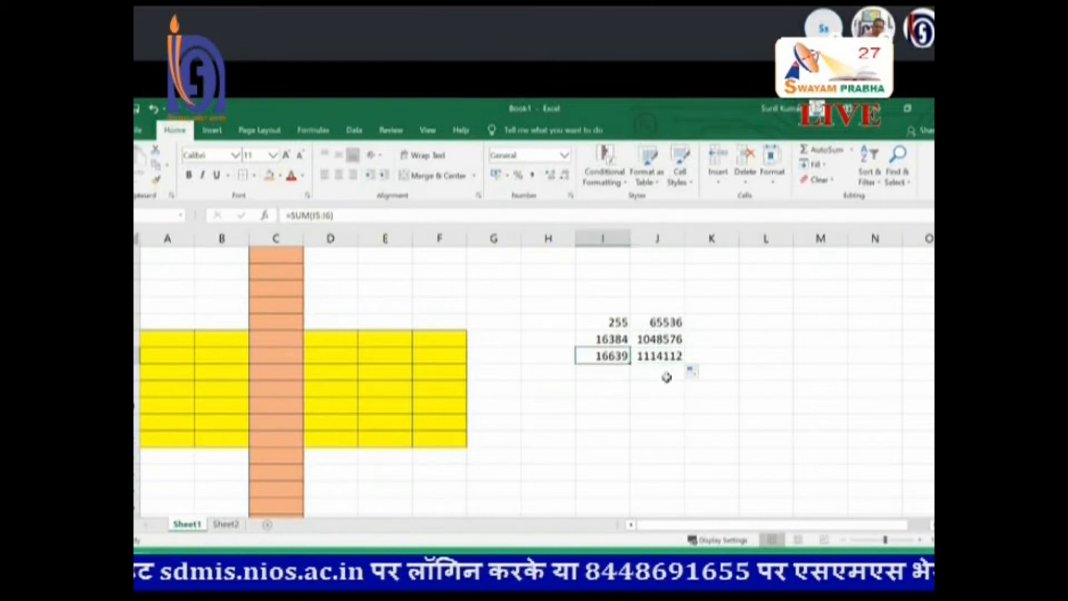
{"action": "key", "text": "Up"}
{"action": "key", "text": "Up"}
{"action": "key", "text": "Up"}
{"action": "key", "text": "Up"}
{"action": "key", "text": "Up"}
{"action": "key", "text": "Up"}
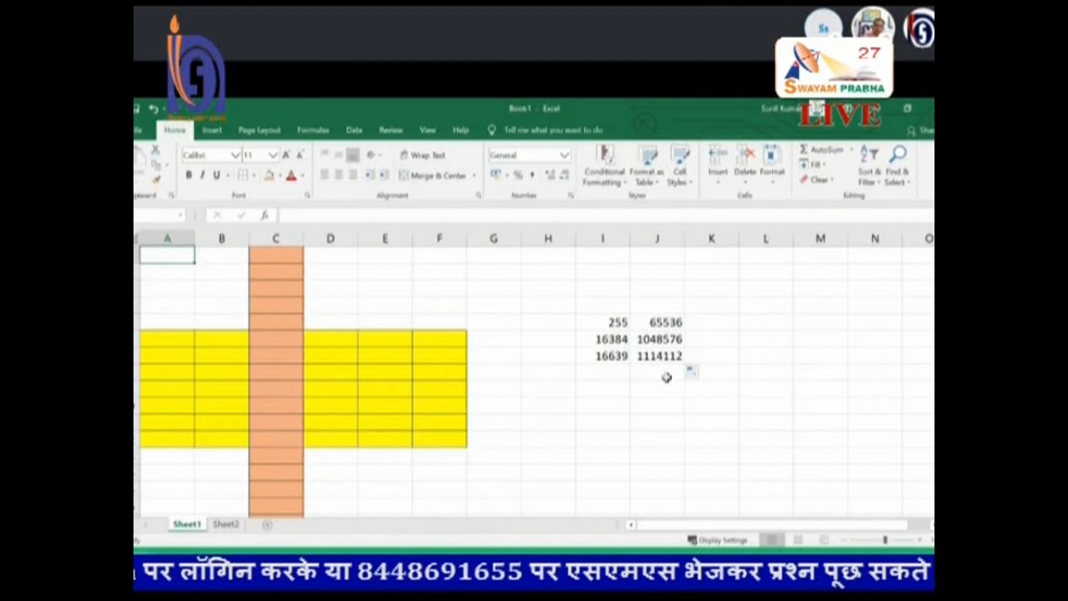
{"action": "type", "text": "1"}
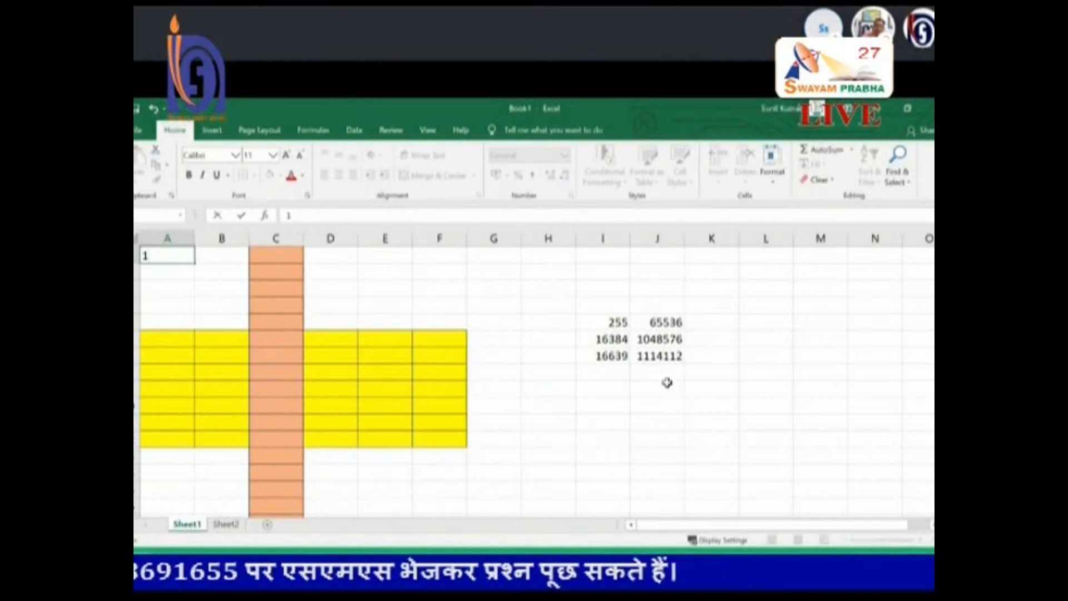
{"action": "key", "text": "Return"}
{"action": "type", "text": "2"}
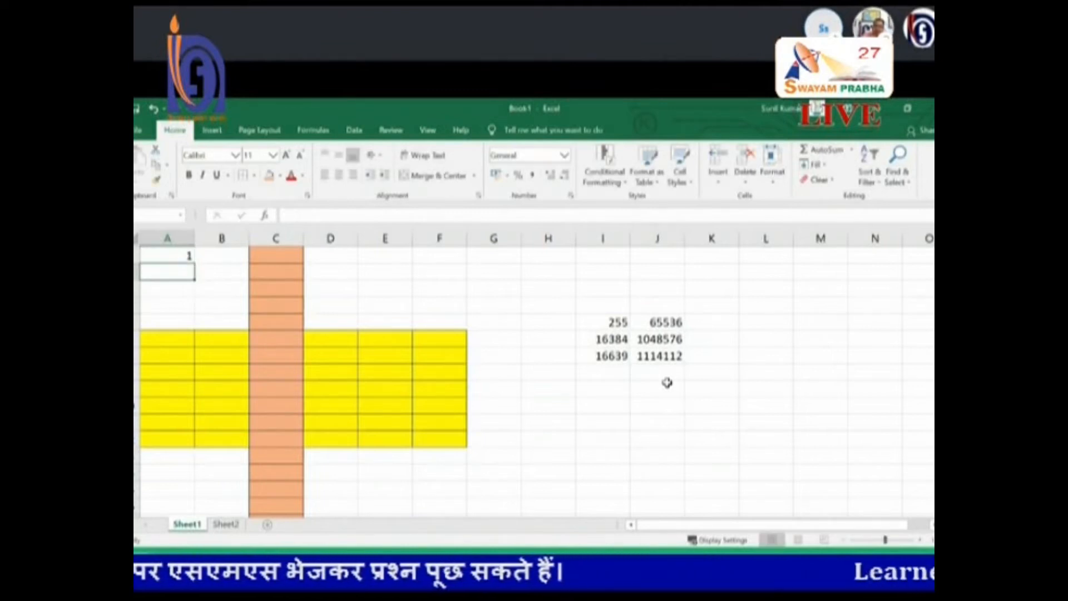
{"action": "key", "text": "Return"}
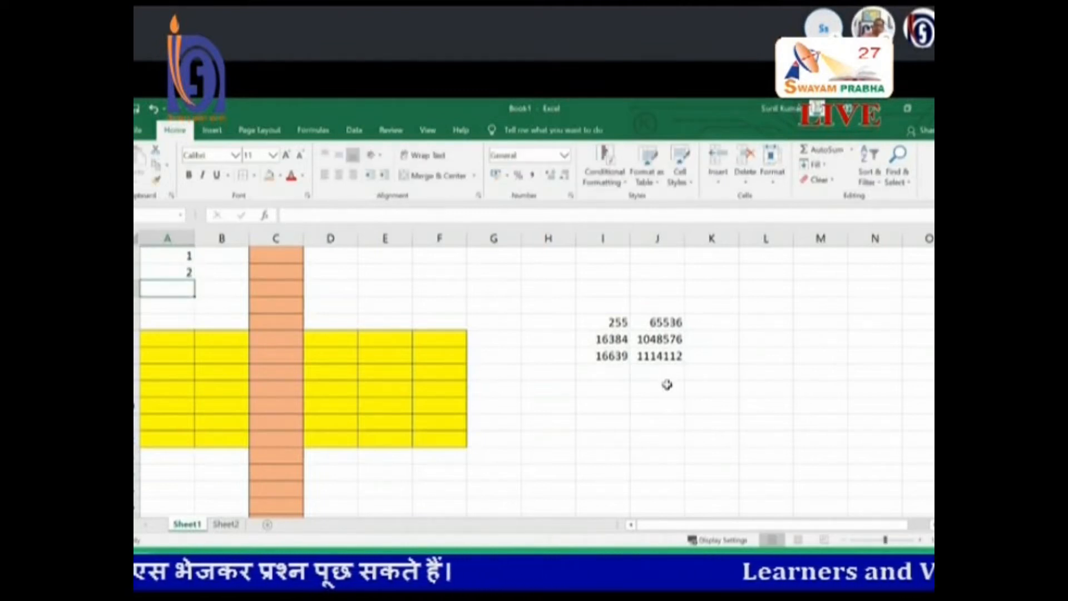
AutoFill the 1, 2 pattern from A1:A2 down to 73 in A73, then return to A1.
{"action": "left_click", "coordinate": [173, 257]}
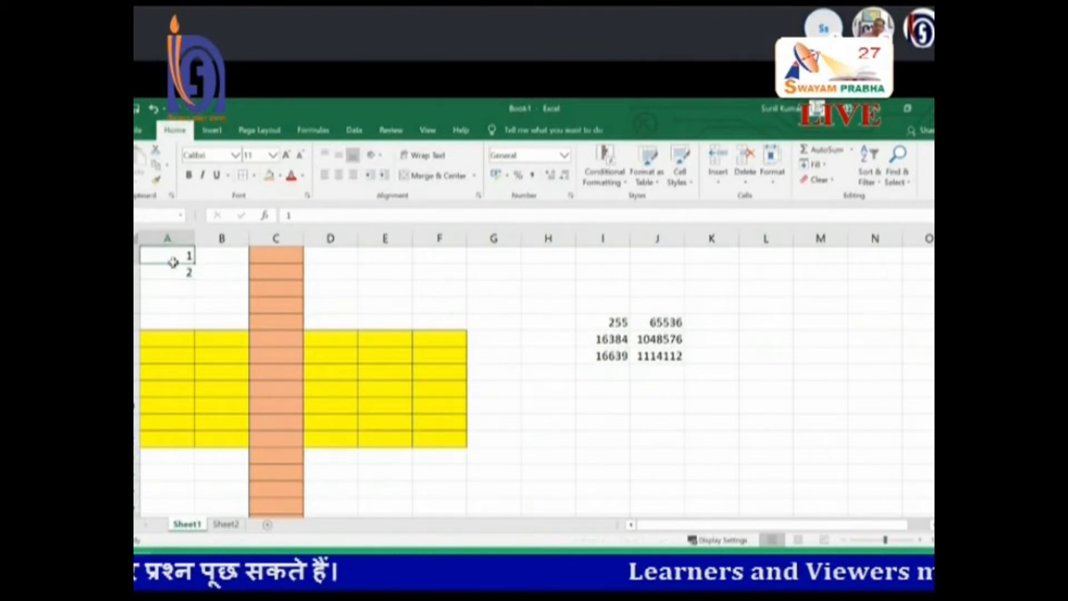
{"action": "left_click_drag", "start_coordinate": [173, 263], "coordinate": [179, 269]}
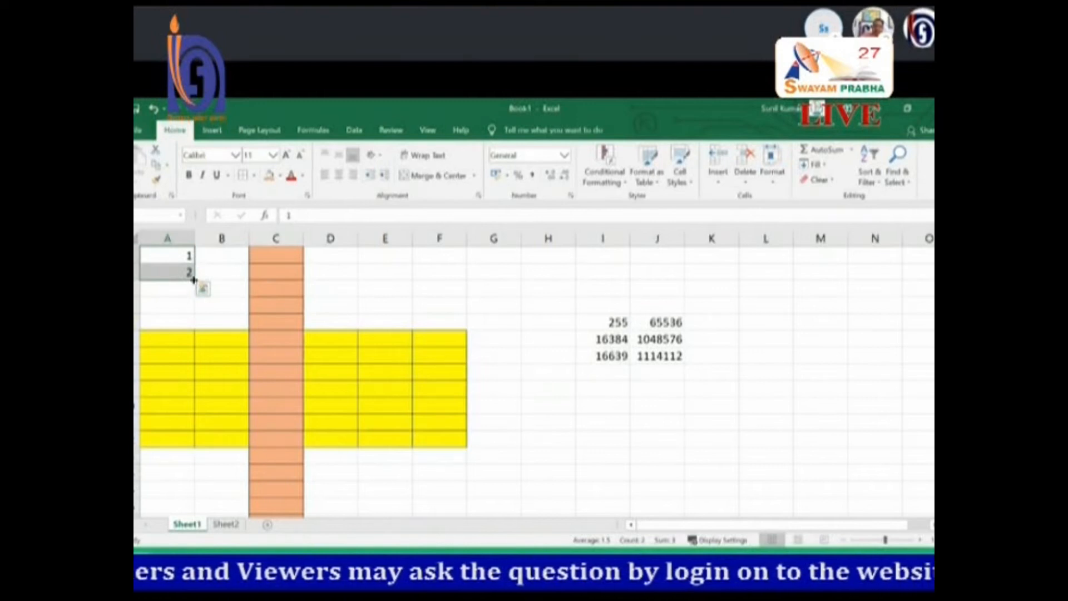
{"action": "left_click_drag", "start_coordinate": [193, 279], "coordinate": [200, 531]}
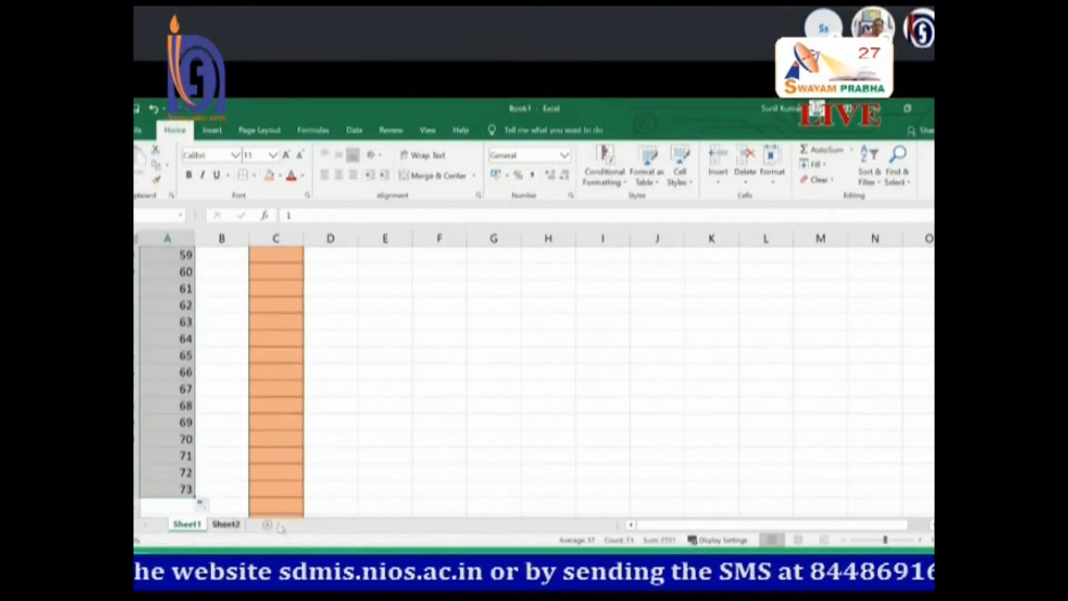
{"action": "scroll", "coordinate": [232, 382], "scroll_direction": "up", "scroll_amount": 19}
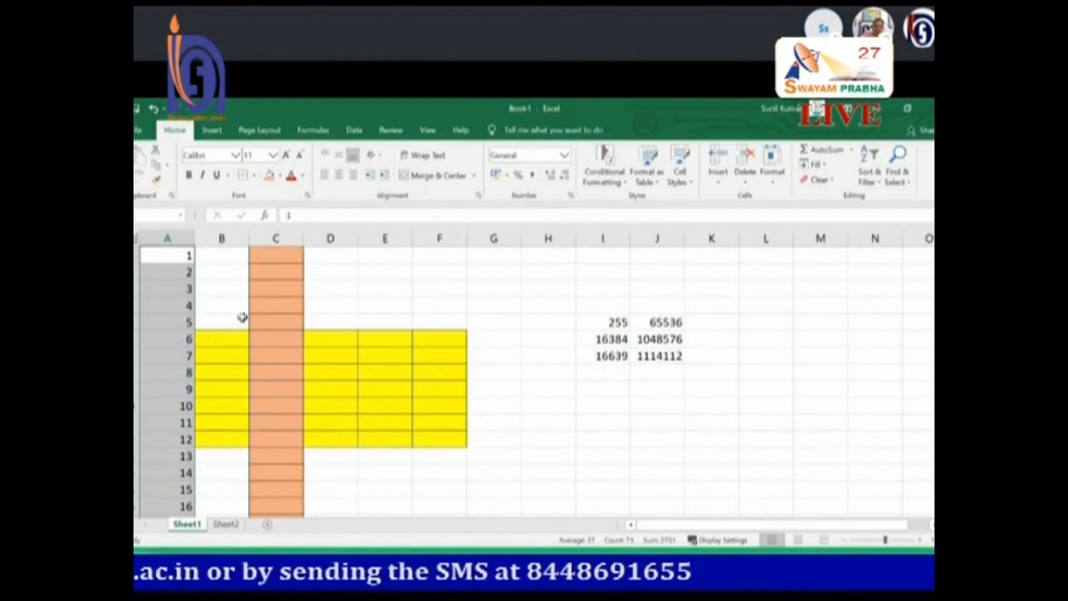
{"action": "left_click_drag", "start_coordinate": [168, 254], "coordinate": [167, 306]}
{"action": "left_click", "coordinate": [167, 253]}
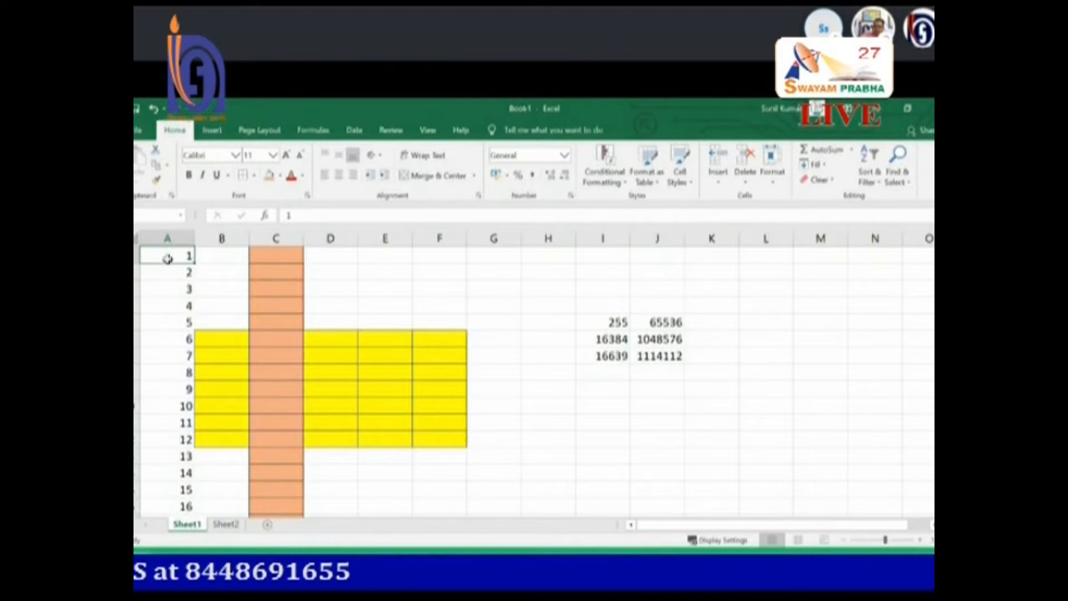
Enter 2 and 4 in A1:A2 and AutoFill them down column A.
{"action": "type", "text": "2"}
{"action": "key", "text": "Return"}
{"action": "type", "text": "4"}
{"action": "key", "text": "Return"}
{"action": "left_click_drag", "start_coordinate": [176, 258], "coordinate": [193, 516]}
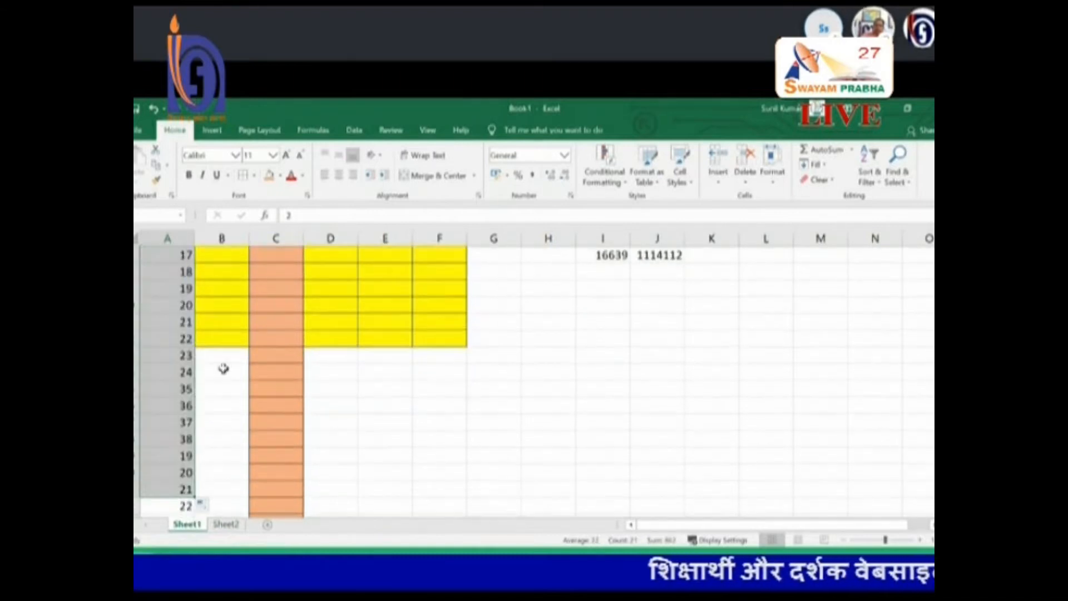
{"action": "scroll", "coordinate": [227, 351], "scroll_direction": "up", "scroll_amount": 2}
Check the filled even-number values 4, 6 through 12 down column A.
{"action": "left_click", "coordinate": [177, 259]}
{"action": "left_click", "coordinate": [188, 273]}
{"action": "left_click", "coordinate": [188, 288]}
{"action": "left_click", "coordinate": [189, 306]}
{"action": "left_click", "coordinate": [187, 322]}
{"action": "left_click", "coordinate": [187, 339]}
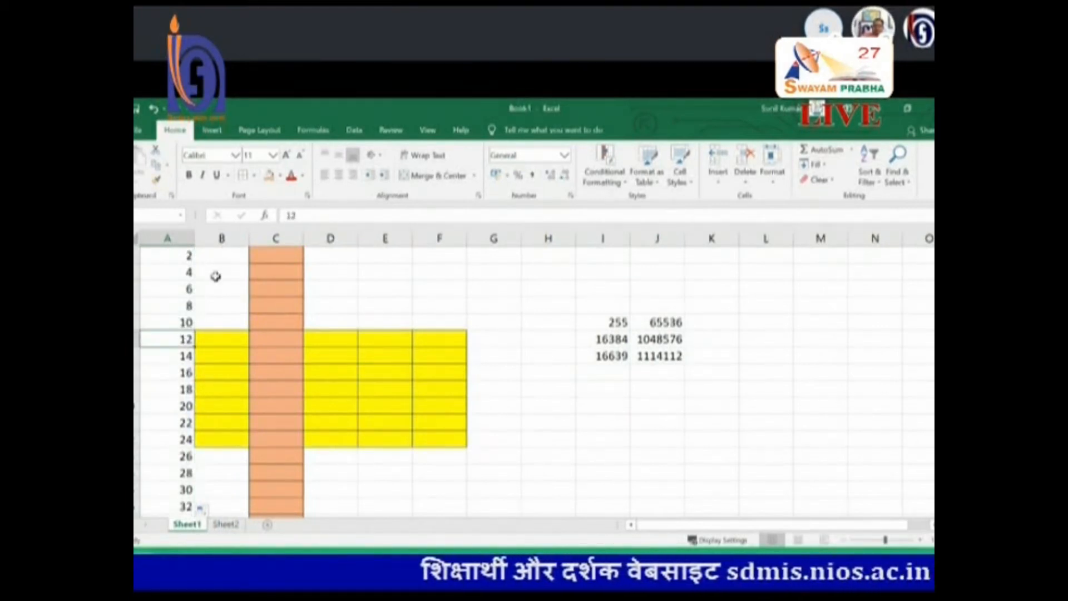
{"action": "left_click", "coordinate": [183, 255]}
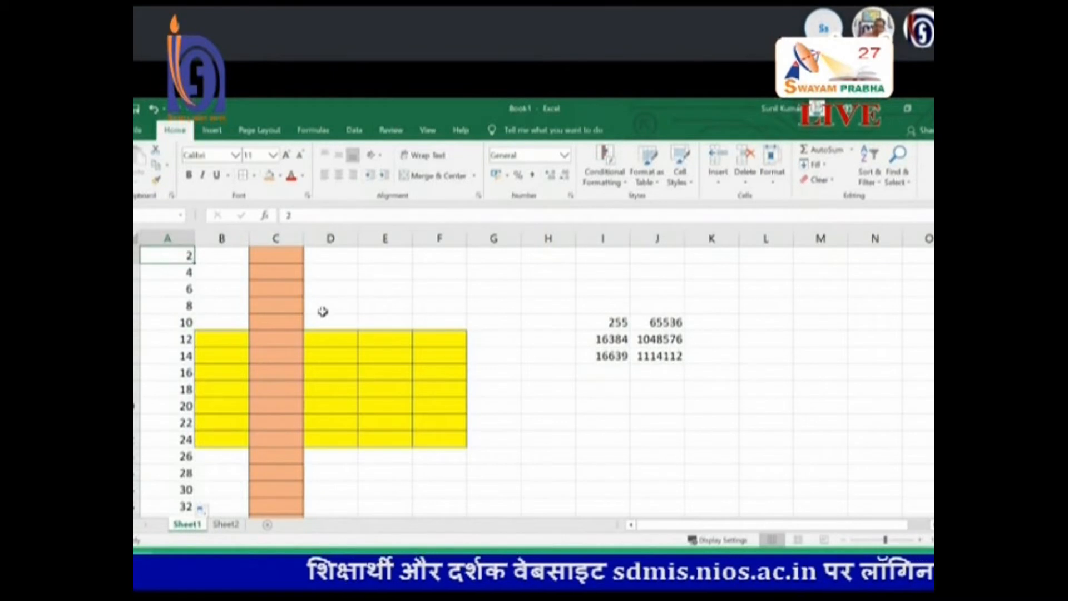
Replace A1:A2 with 3 and 6 and fill down to A10, giving 3 through 30.
{"action": "type", "text": "3"}
{"action": "key", "text": "Return"}
{"action": "type", "text": "6"}
{"action": "key", "text": "Return"}
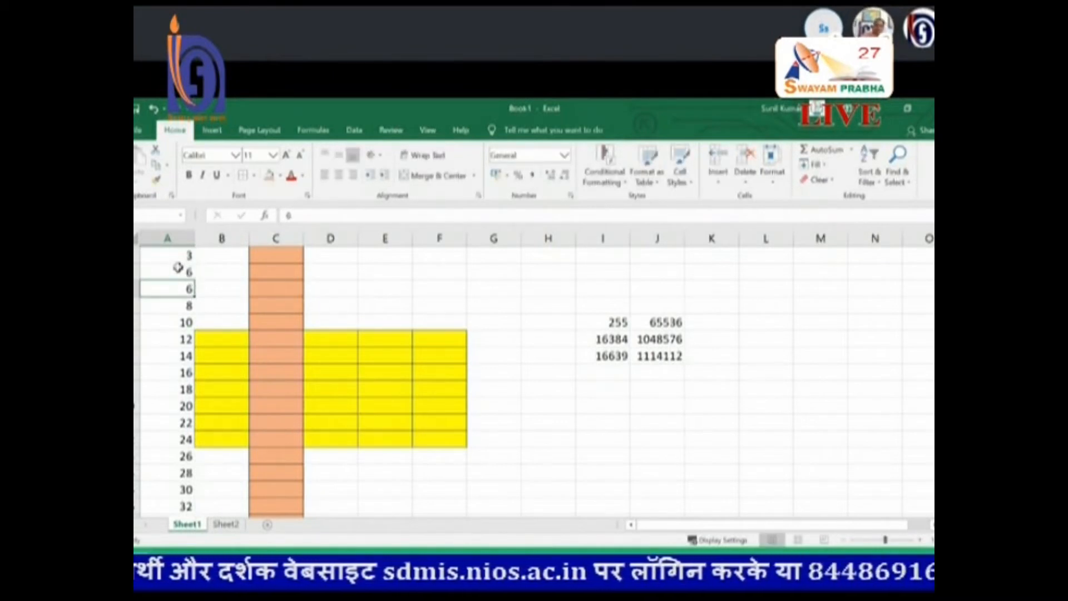
{"action": "left_click_drag", "start_coordinate": [178, 257], "coordinate": [195, 415]}
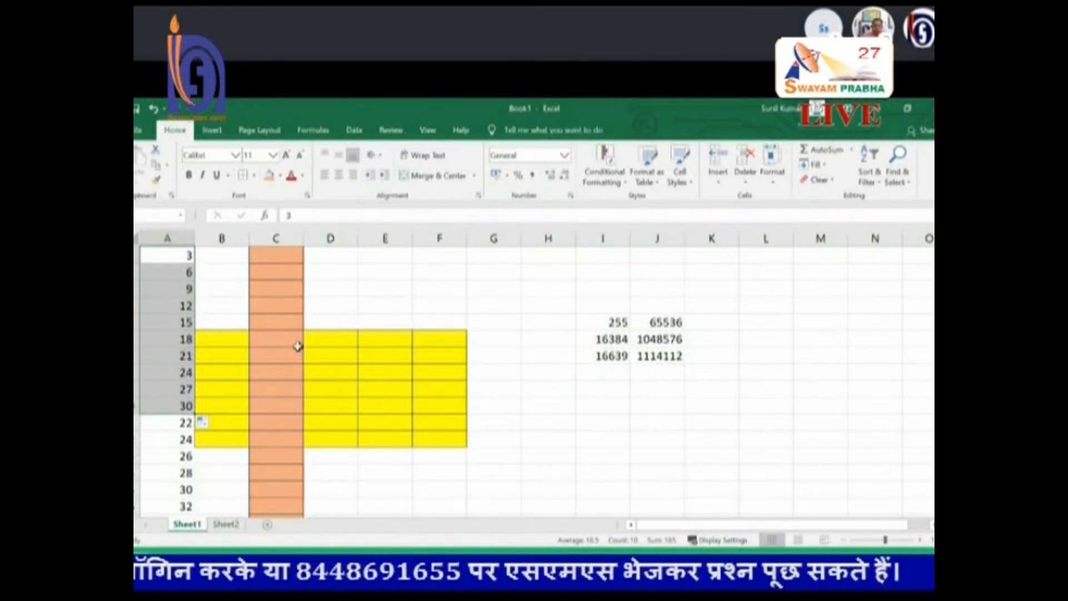
{"action": "left_click", "coordinate": [222, 303]}
{"action": "left_click", "coordinate": [178, 256]}
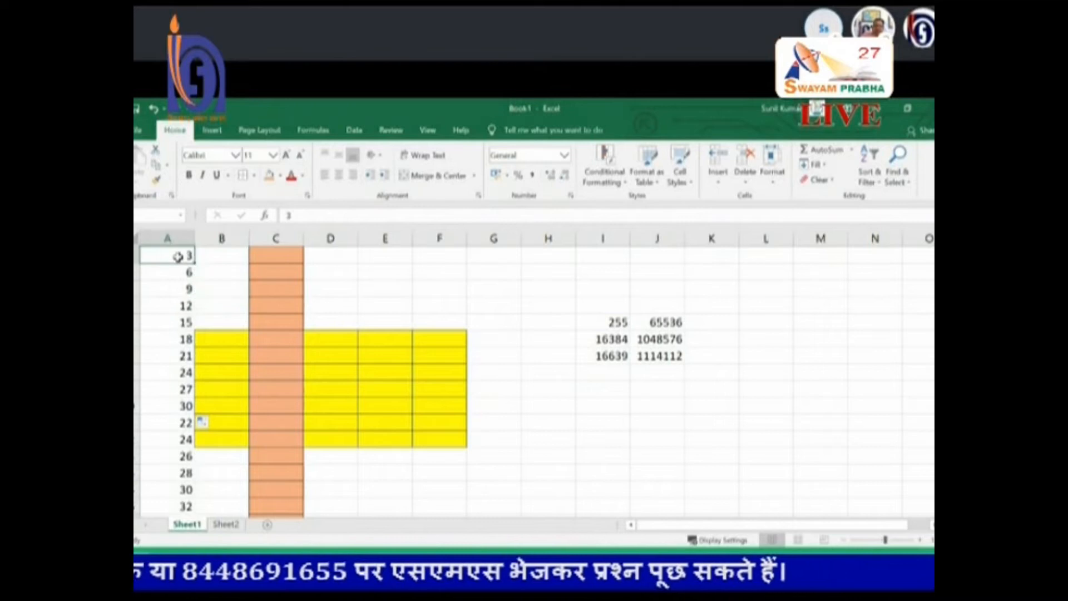
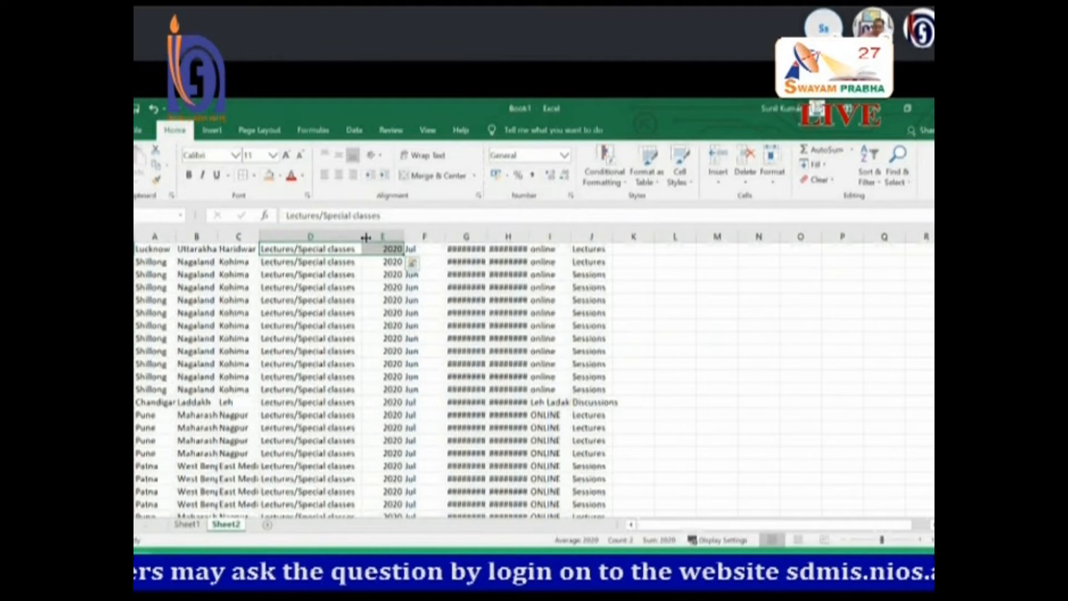
AutoFit column D so the class types show in full.
{"action": "left_click_drag", "start_coordinate": [361, 237], "coordinate": [293, 231]}
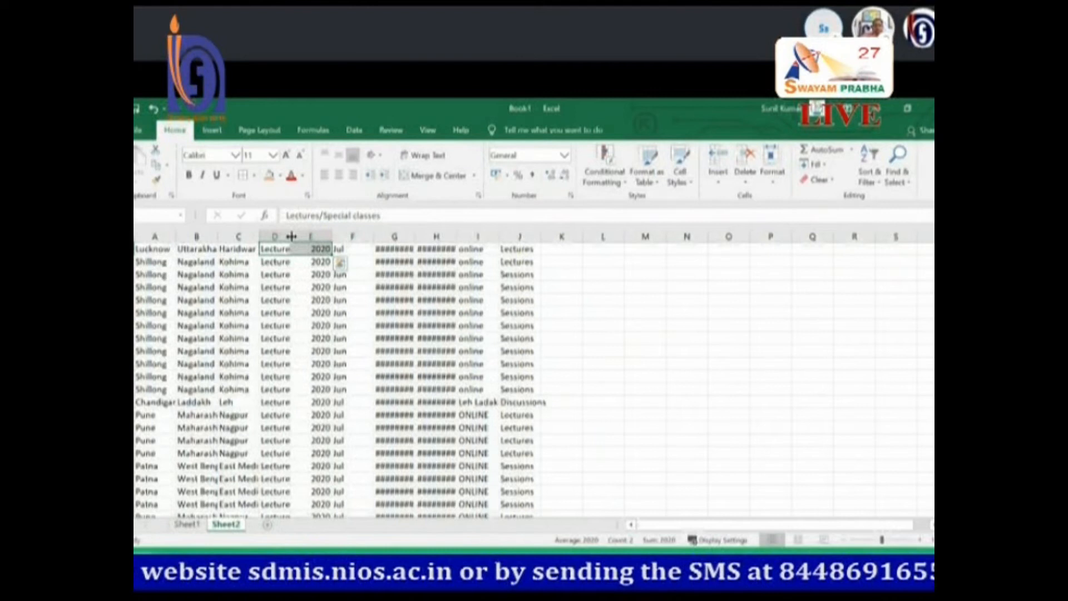
{"action": "double_click", "coordinate": [292, 234]}
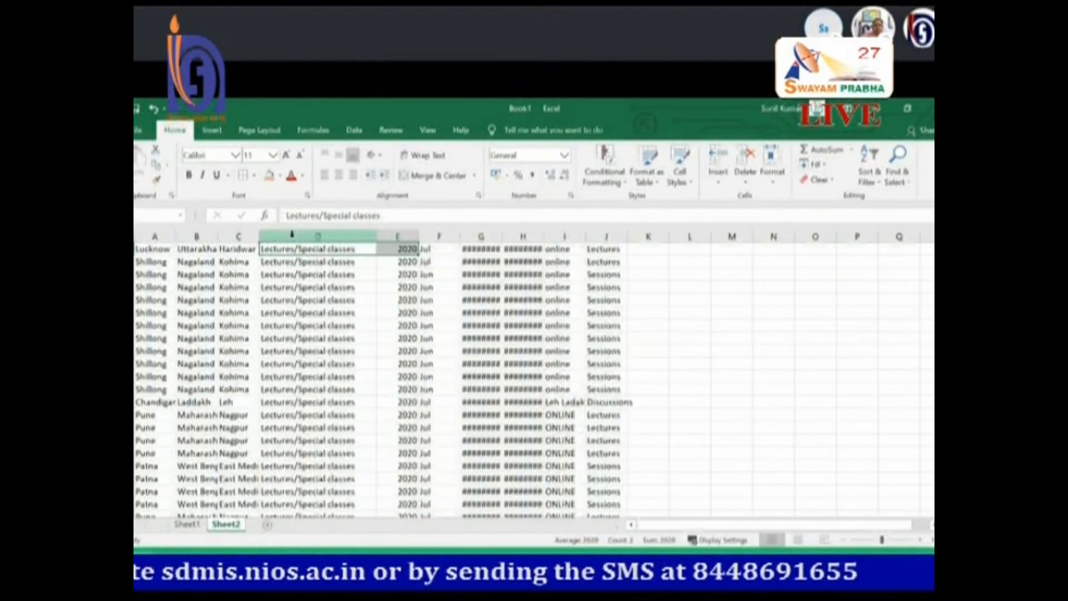
{"action": "left_click", "coordinate": [315, 261]}
{"action": "left_click_drag", "start_coordinate": [319, 247], "coordinate": [351, 461]}
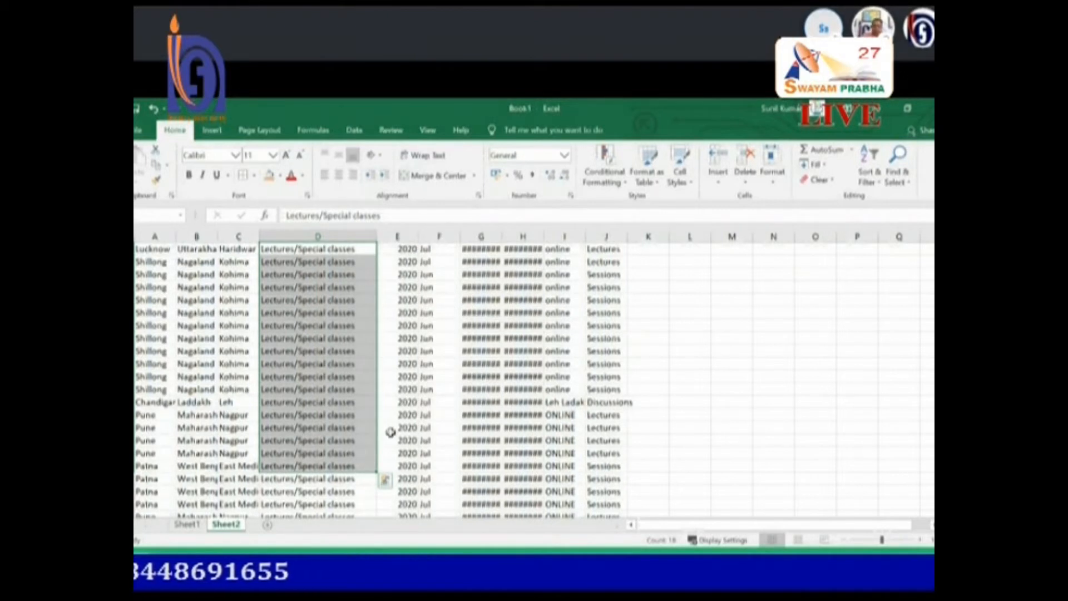
AutoFit column G so its dates show instead of ########.
{"action": "left_click", "coordinate": [482, 248]}
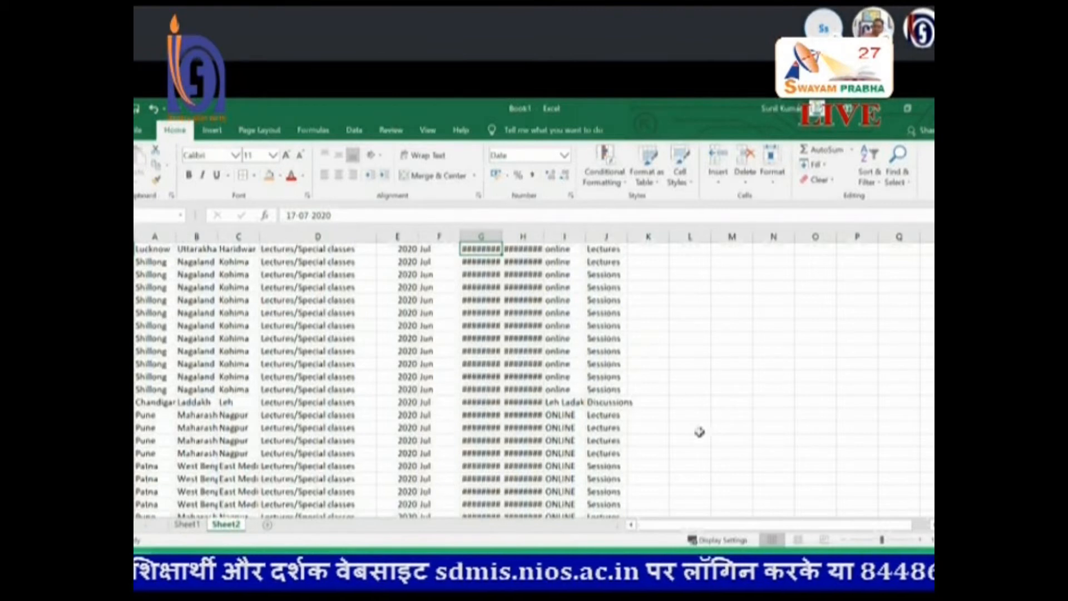
{"action": "double_click", "coordinate": [501, 235]}
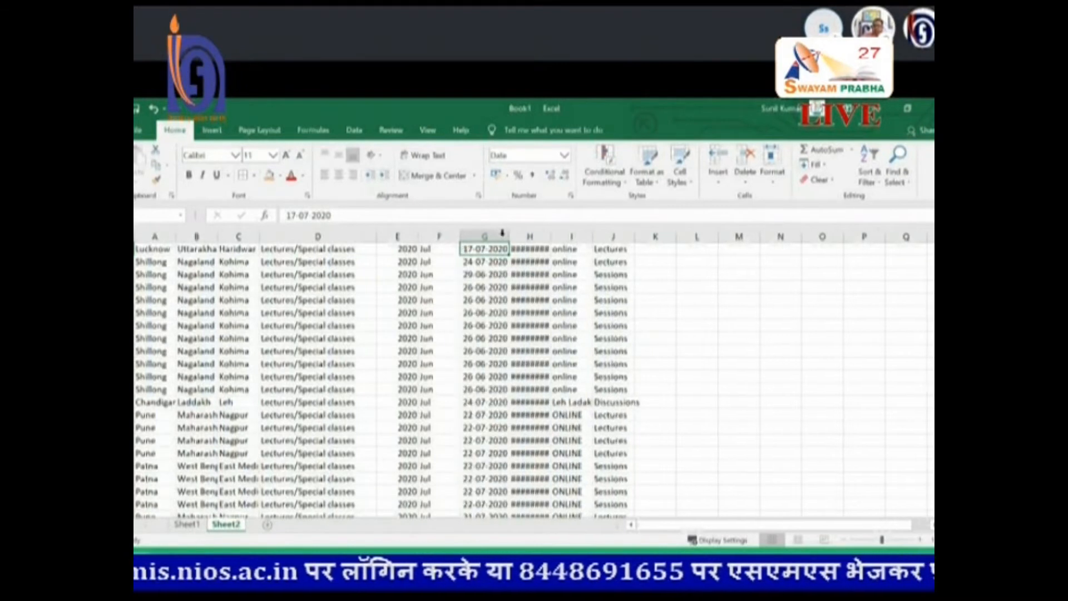
{"action": "left_click", "coordinate": [489, 351]}
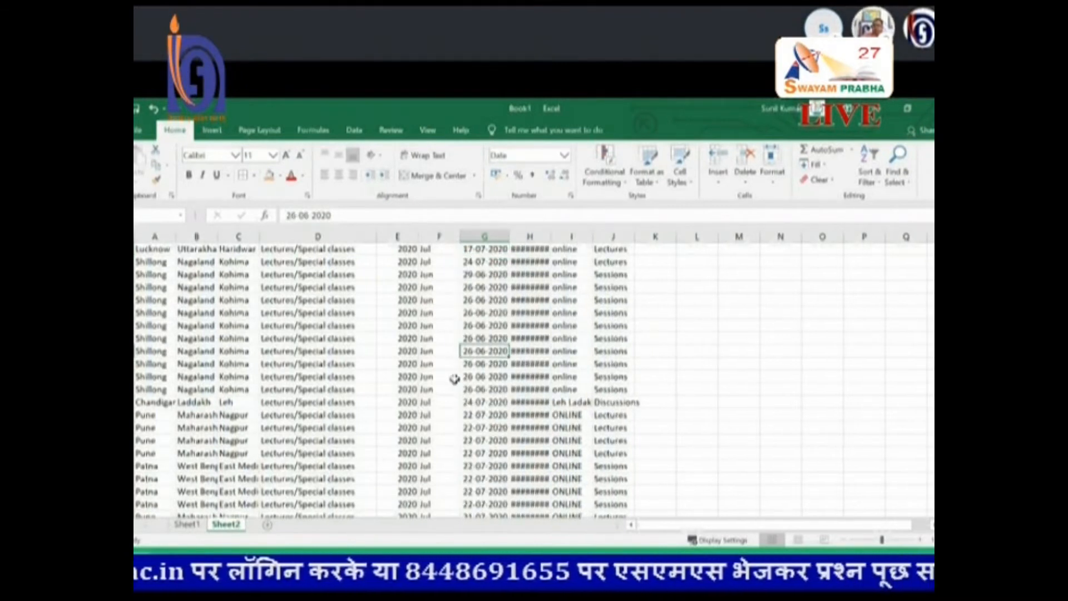
{"action": "scroll", "coordinate": [460, 369], "scroll_direction": "down", "scroll_amount": 4}
{"action": "scroll", "coordinate": [461, 369], "scroll_direction": "up", "scroll_amount": 4}
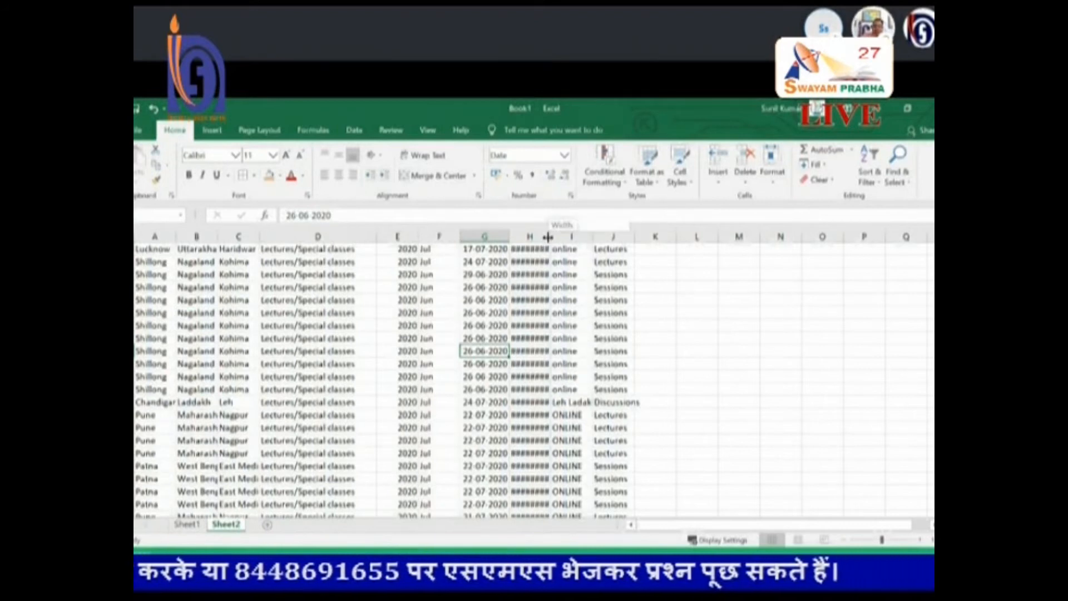
Widen columns H and I so their dates and longer entries show in full.
{"action": "left_click_drag", "start_coordinate": [548, 237], "coordinate": [555, 237]}
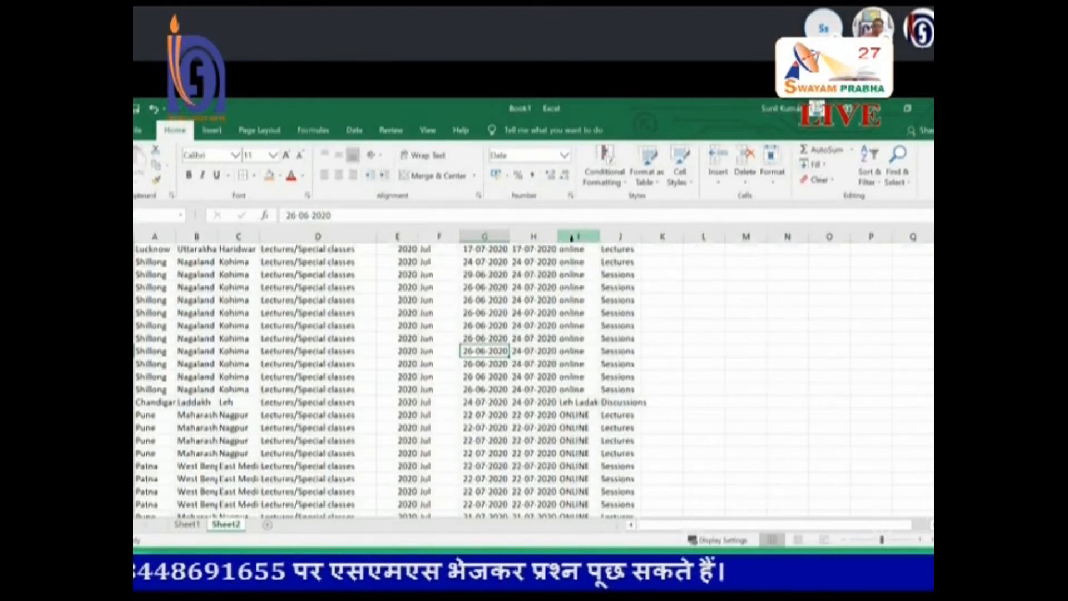
{"action": "left_click_drag", "start_coordinate": [600, 238], "coordinate": [683, 238]}
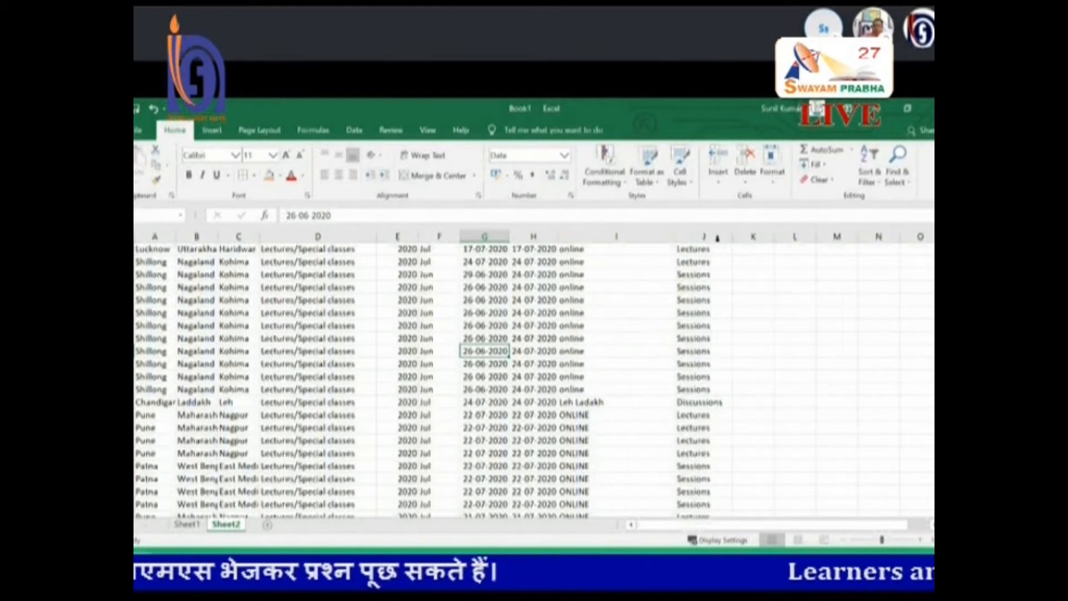
{"action": "left_click", "coordinate": [717, 238]}
{"action": "left_click", "coordinate": [595, 283]}
{"action": "scroll", "coordinate": [563, 289], "scroll_direction": "down", "scroll_amount": 10}
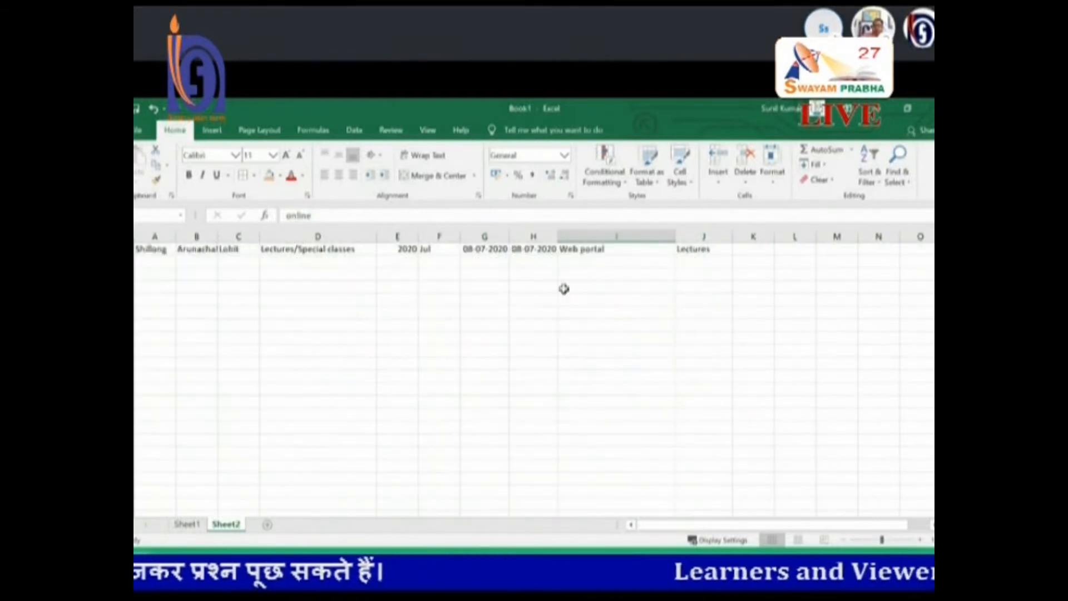
{"action": "scroll", "coordinate": [563, 288], "scroll_direction": "up", "scroll_amount": 10}
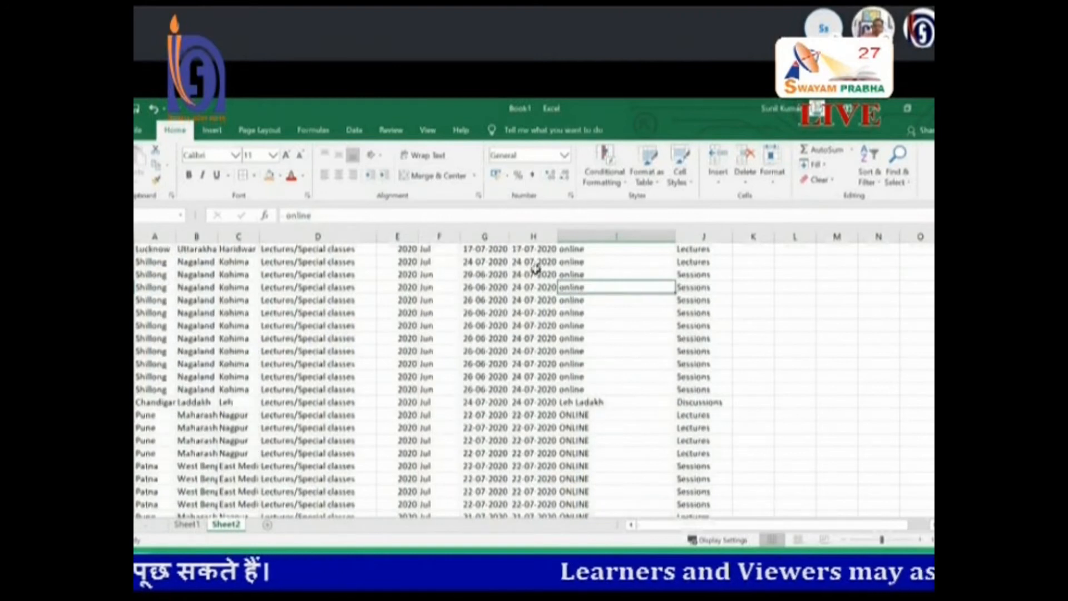
{"action": "scroll", "coordinate": [535, 269], "scroll_direction": "down", "scroll_amount": 1}
{"action": "scroll", "coordinate": [523, 296], "scroll_direction": "up", "scroll_amount": 1}
{"action": "left_click_drag", "start_coordinate": [615, 250], "coordinate": [626, 292]}
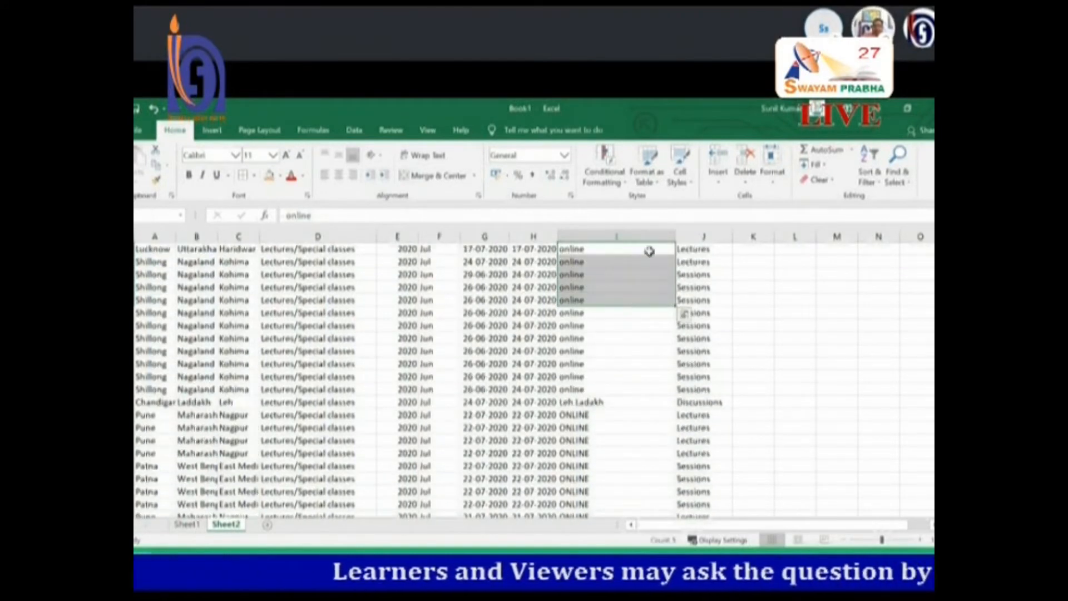
{"action": "scroll", "coordinate": [628, 270], "scroll_direction": "down", "scroll_amount": 3}
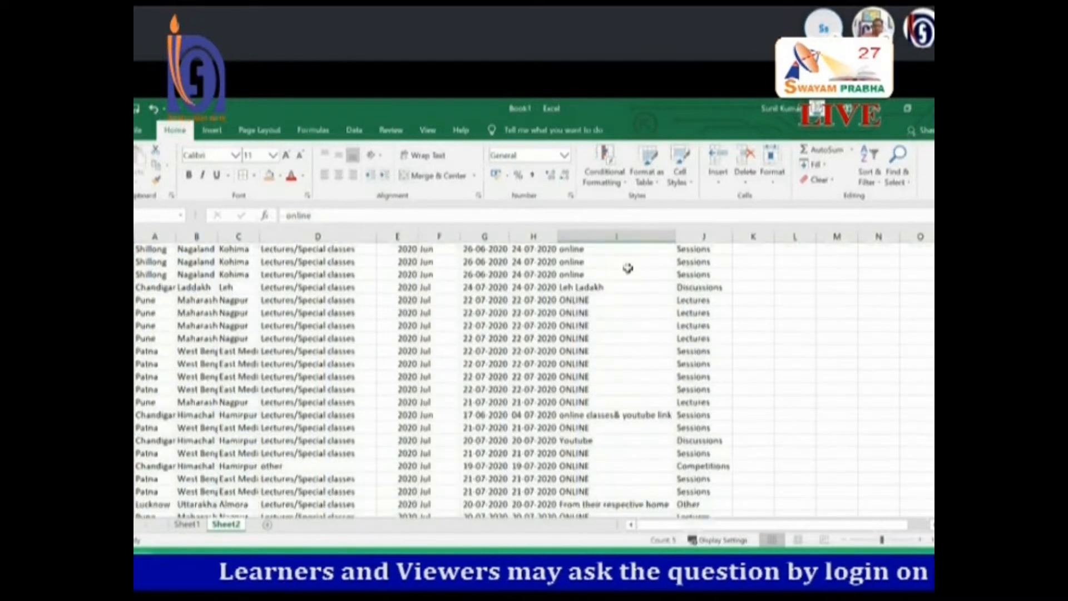
{"action": "left_click", "coordinate": [574, 415]}
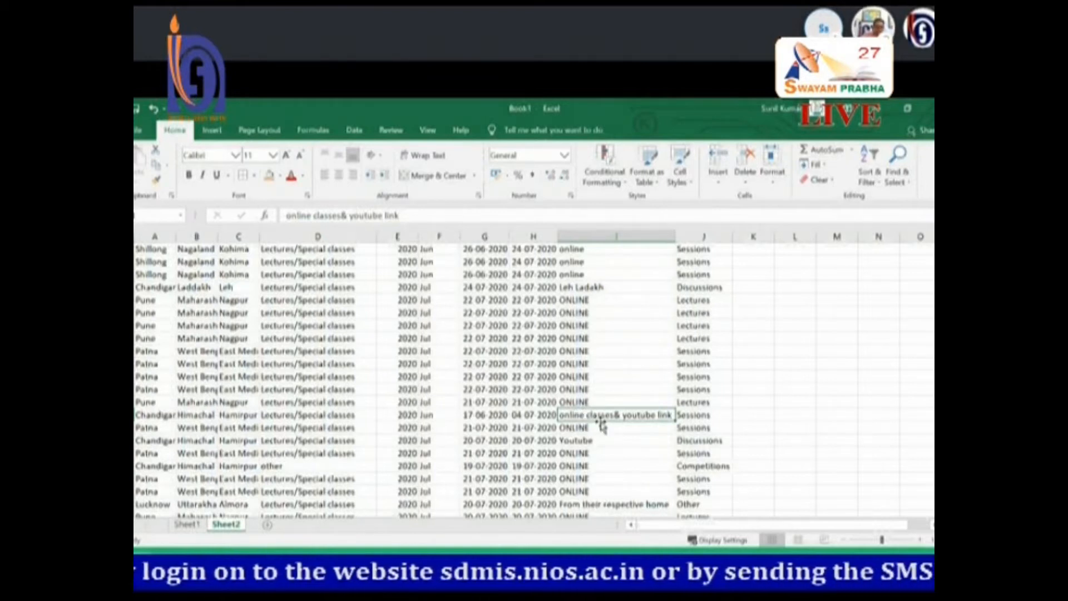
{"action": "left_click", "coordinate": [616, 339]}
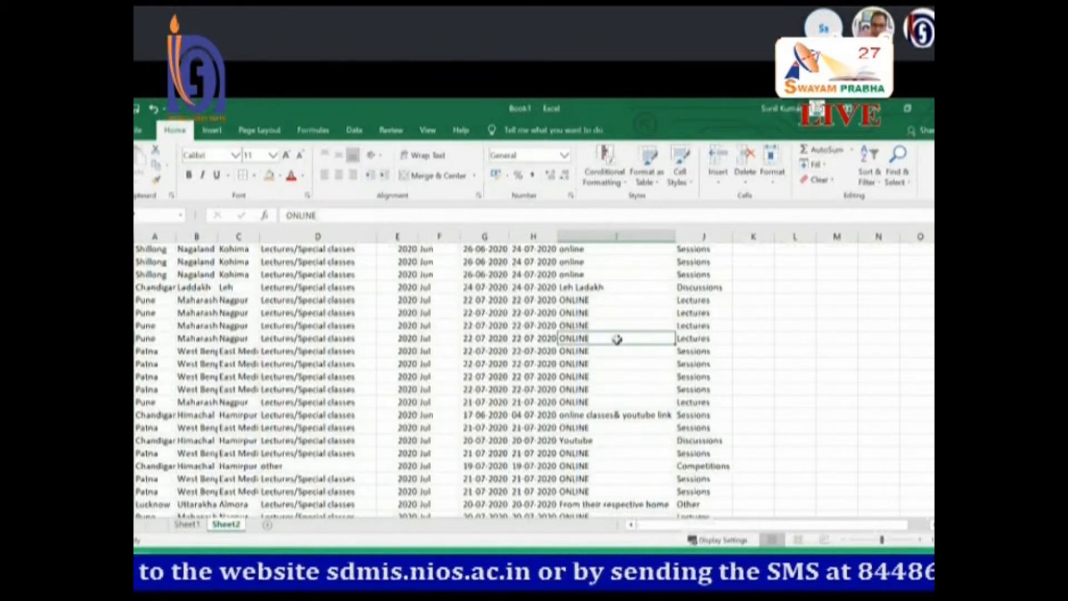
{"action": "scroll", "coordinate": [617, 339], "scroll_direction": "down", "scroll_amount": 3}
{"action": "scroll", "coordinate": [615, 356], "scroll_direction": "up", "scroll_amount": 6}
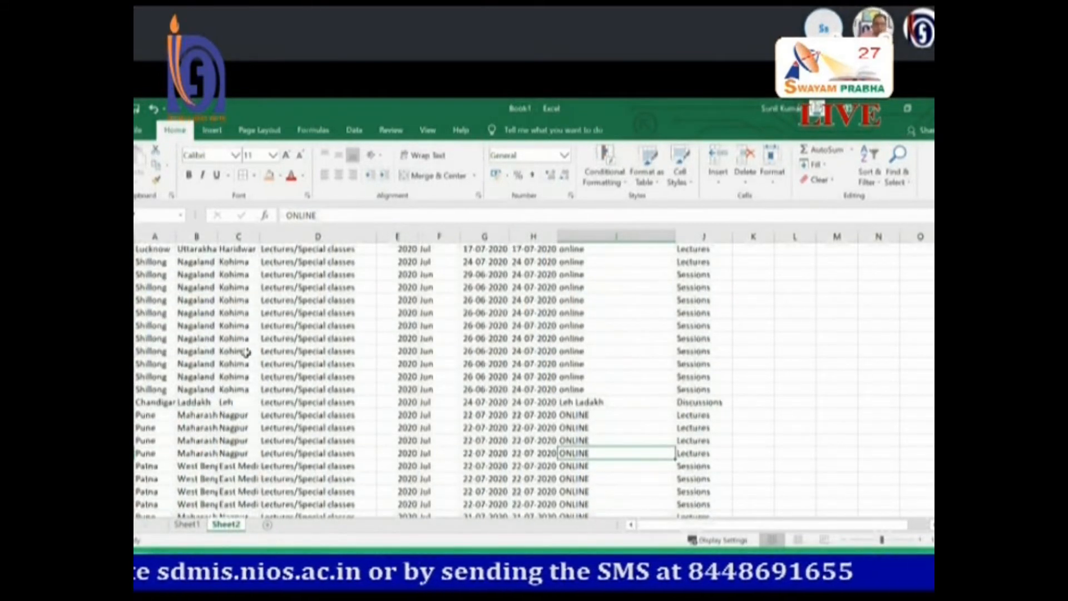
{"action": "left_click", "coordinate": [345, 426]}
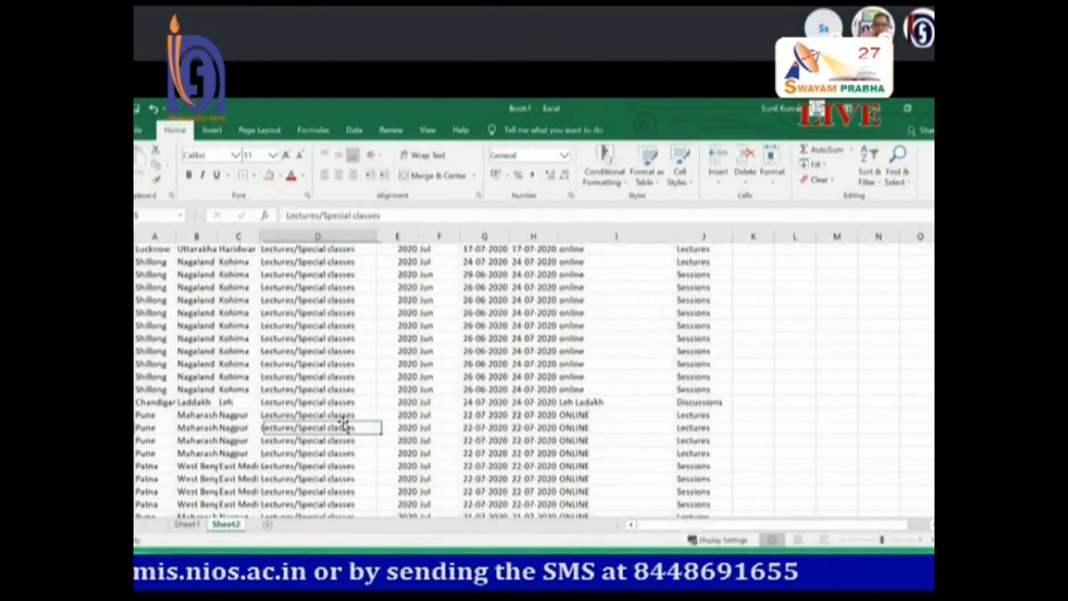
{"action": "left_click", "coordinate": [480, 325]}
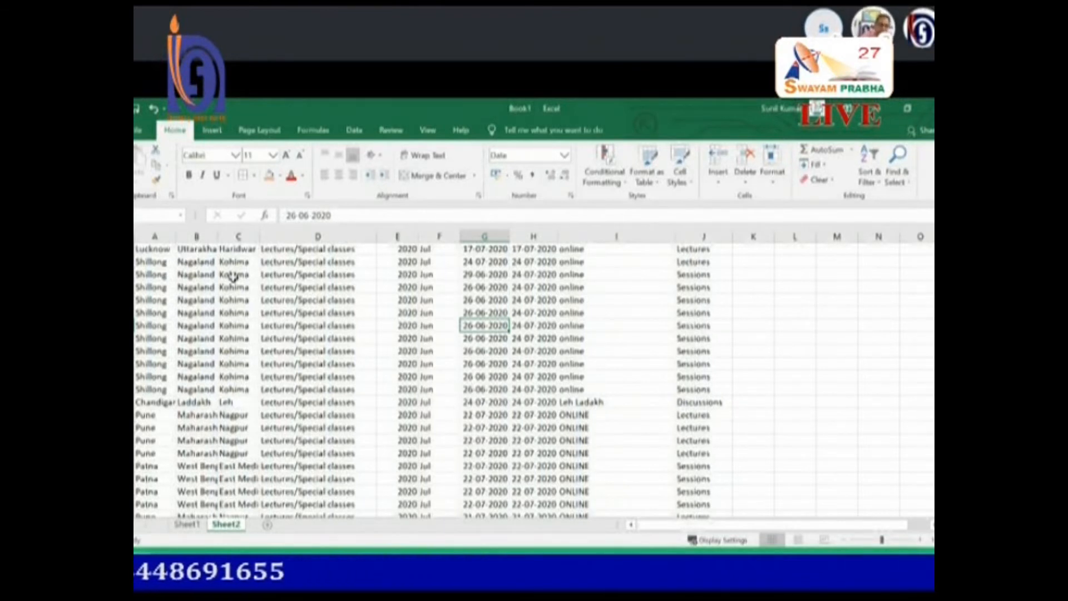
Insert a blank row above the Lucknow data row.
{"action": "left_click", "coordinate": [146, 249]}
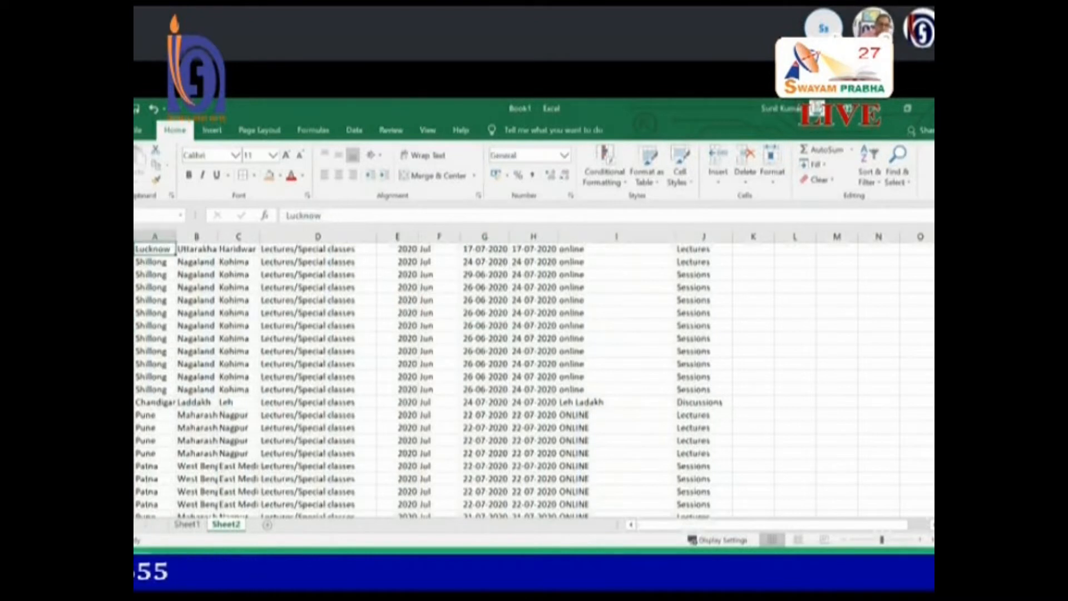
{"action": "left_click", "coordinate": [127, 249]}
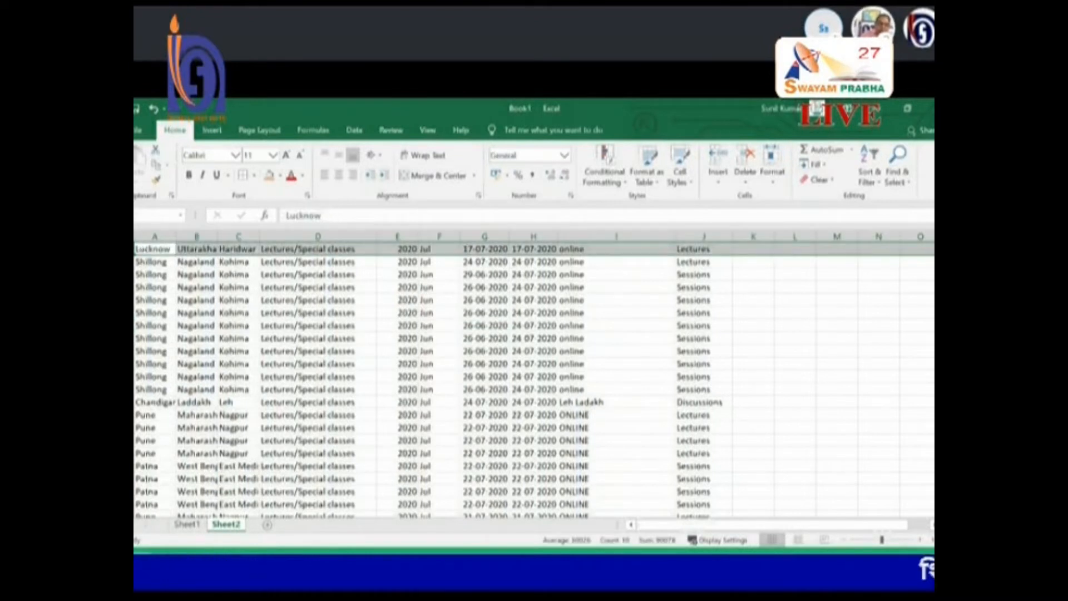
{"action": "right_click", "coordinate": [136, 249]}
{"action": "left_click", "coordinate": [155, 339]}
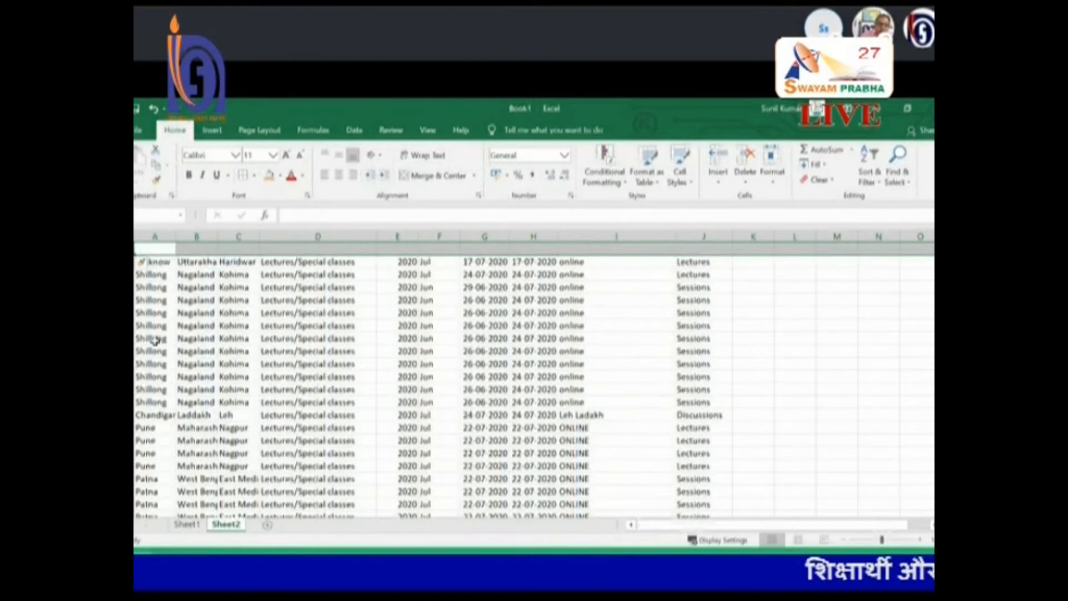
Enter headers REGION, STATE, DISTT, ACTIVITY, YEAR in A1:E1.
{"action": "left_click", "coordinate": [155, 252]}
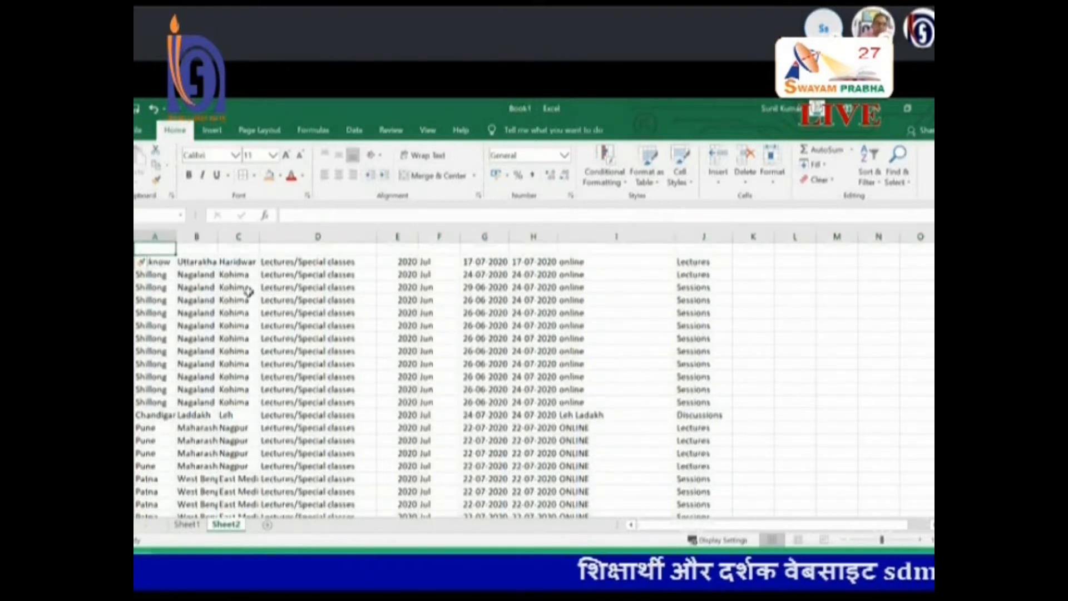
{"action": "type", "text": "re"}
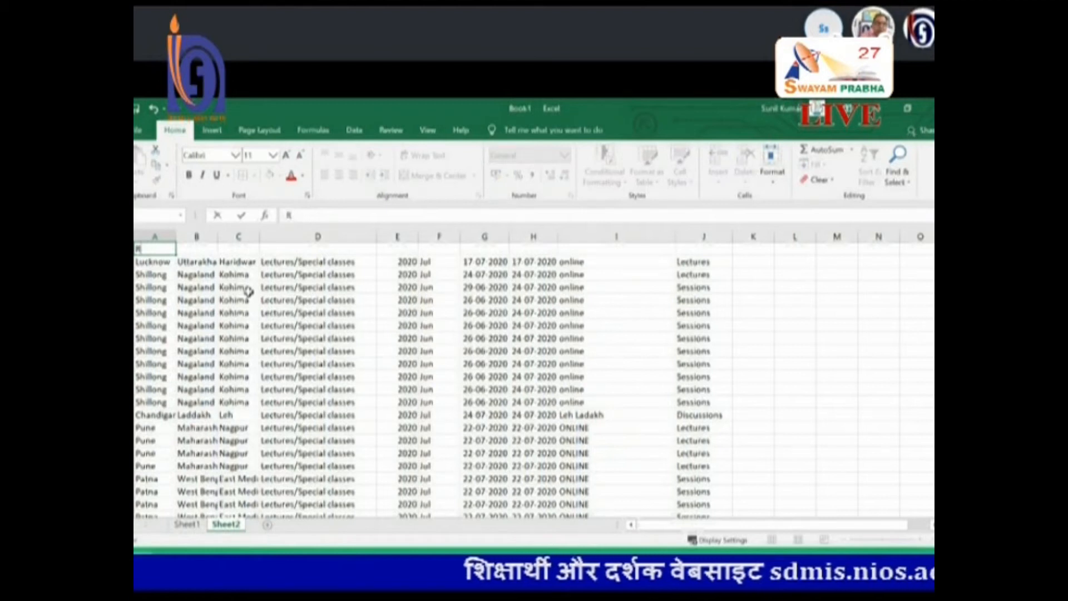
{"action": "type", "text": "EGION"}
{"action": "key", "text": "Tab"}
{"action": "type", "text": "STATE"}
{"action": "key", "text": "Tab"}
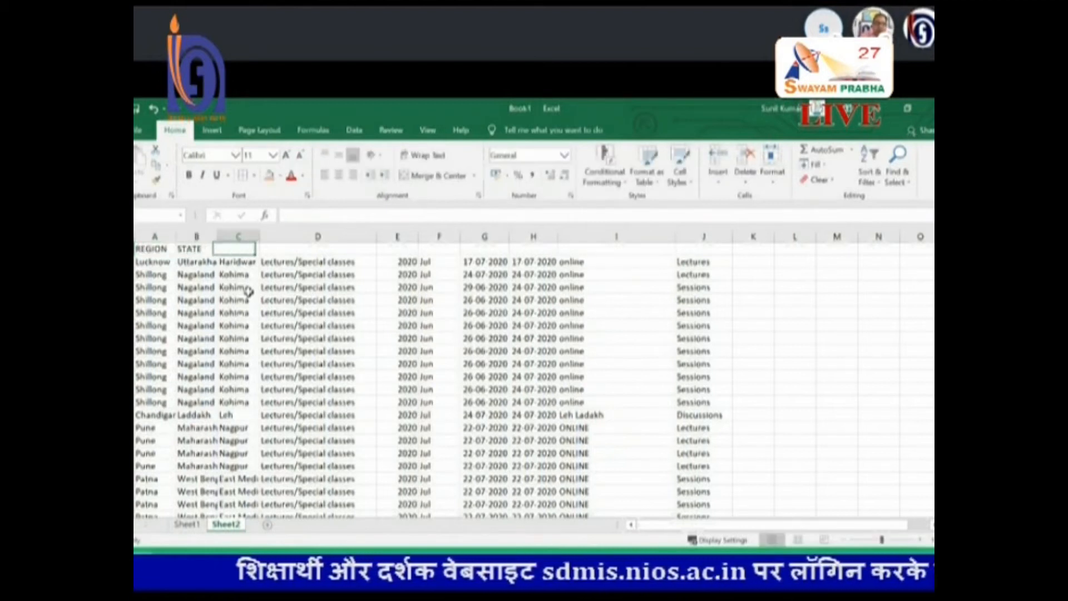
{"action": "type", "text": "dISTT"}
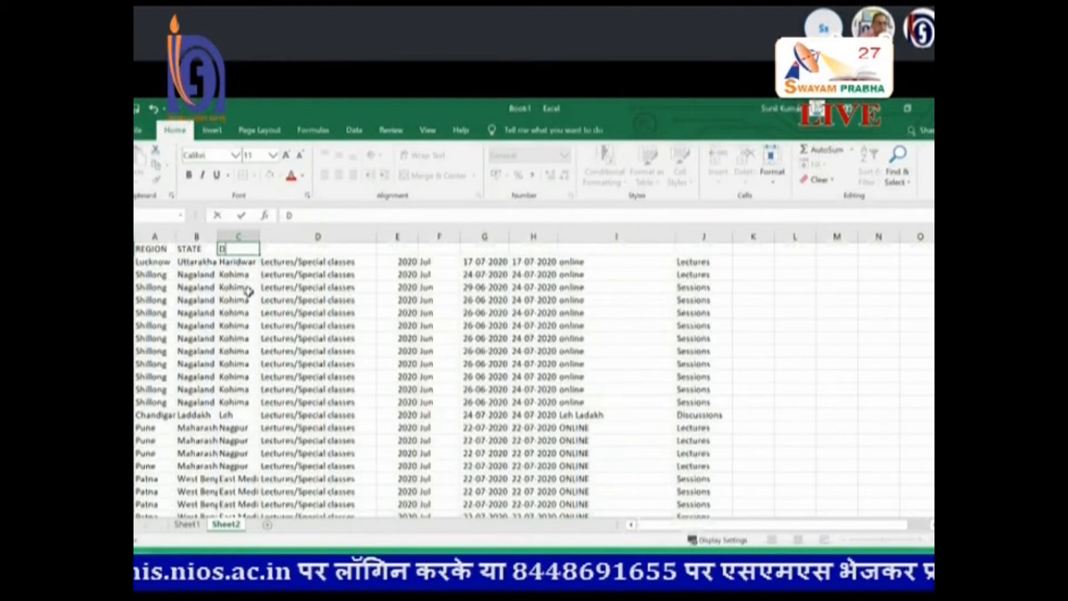
{"action": "key", "text": "Tab"}
{"action": "type", "text": "ACTI"}
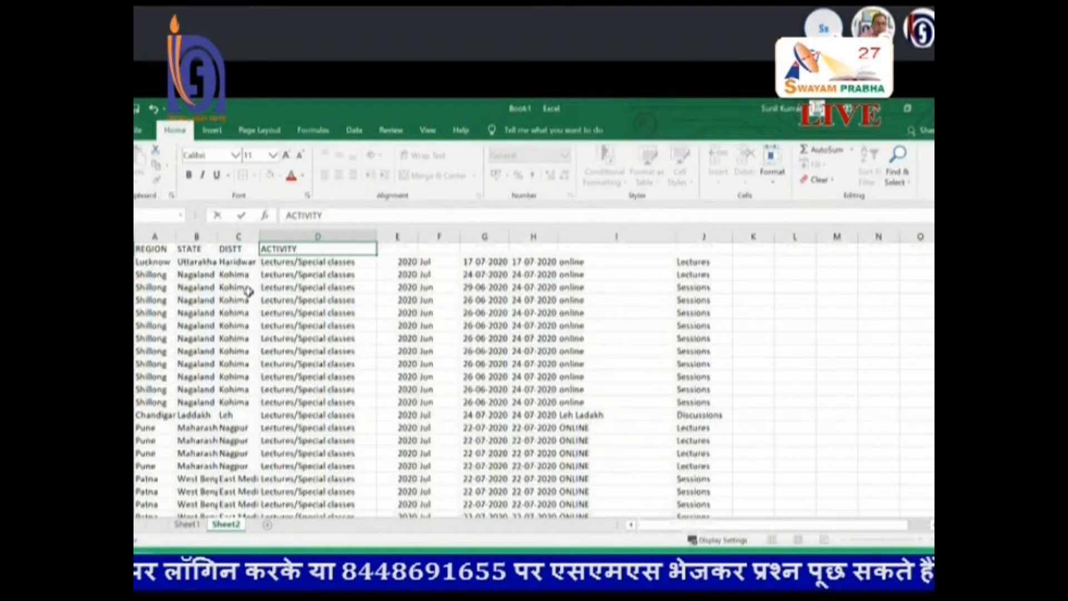
{"action": "key", "text": "Tab"}
{"action": "type", "text": "YE"}
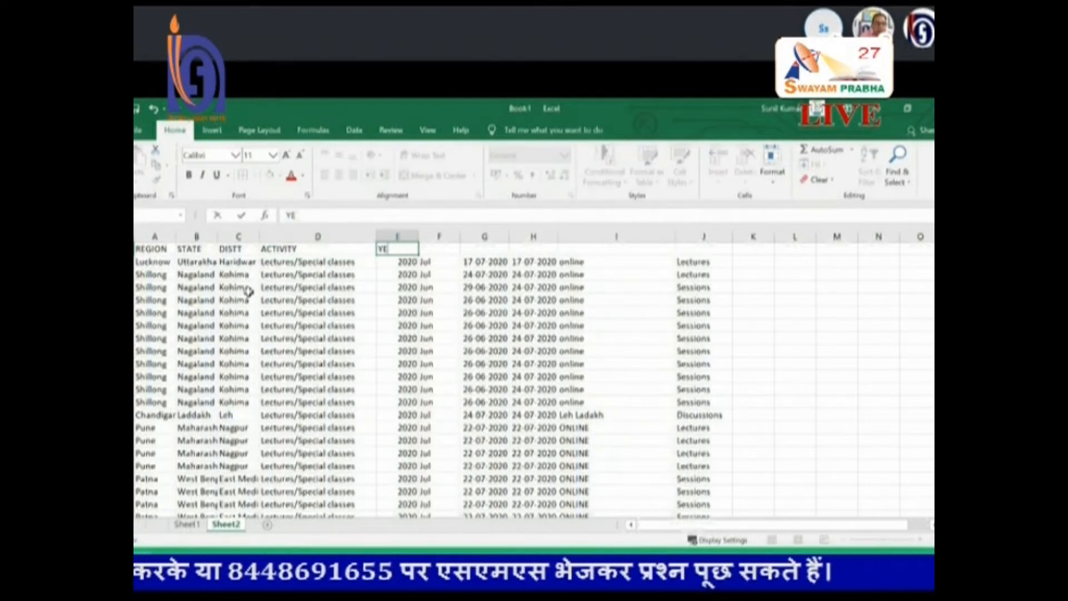
{"action": "key", "text": "Tab"}
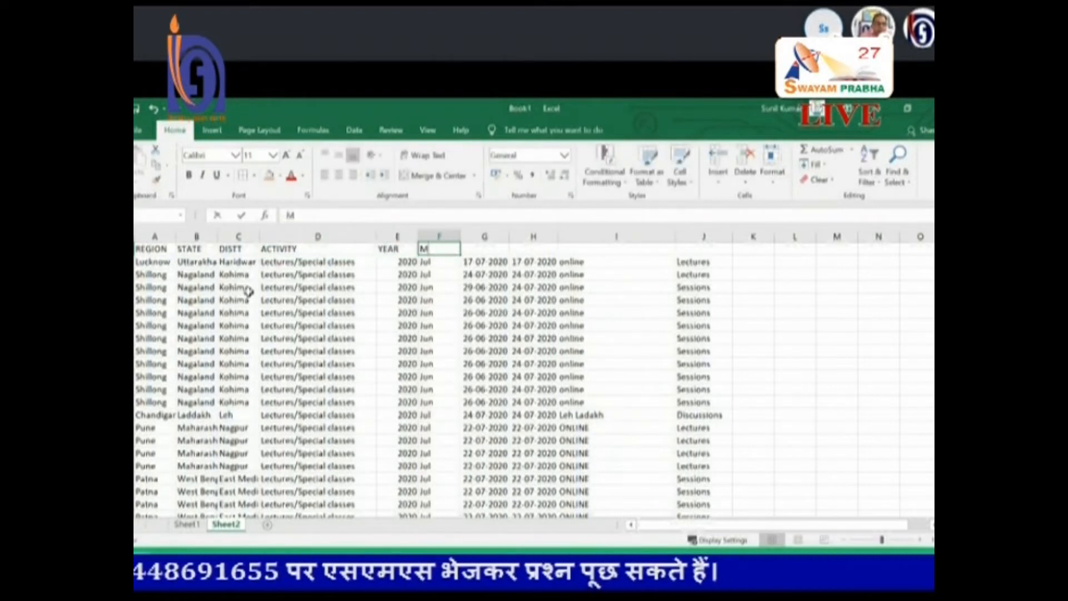
Enter headers MONTH, DATE FROM, DATE TO, TYPE OF ACTIVITY in F1:I1, and begin TYPE in J1.
{"action": "type", "text": "MONTH"}
{"action": "key", "text": "Tab"}
{"action": "type", "text": "DATE"}
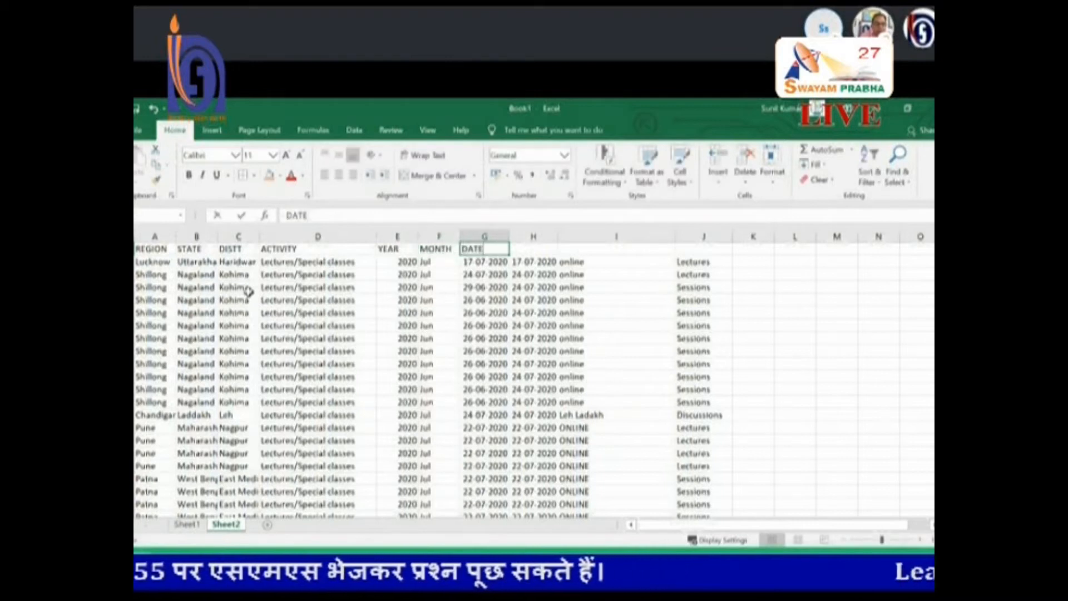
{"action": "type", "text": " FROM"}
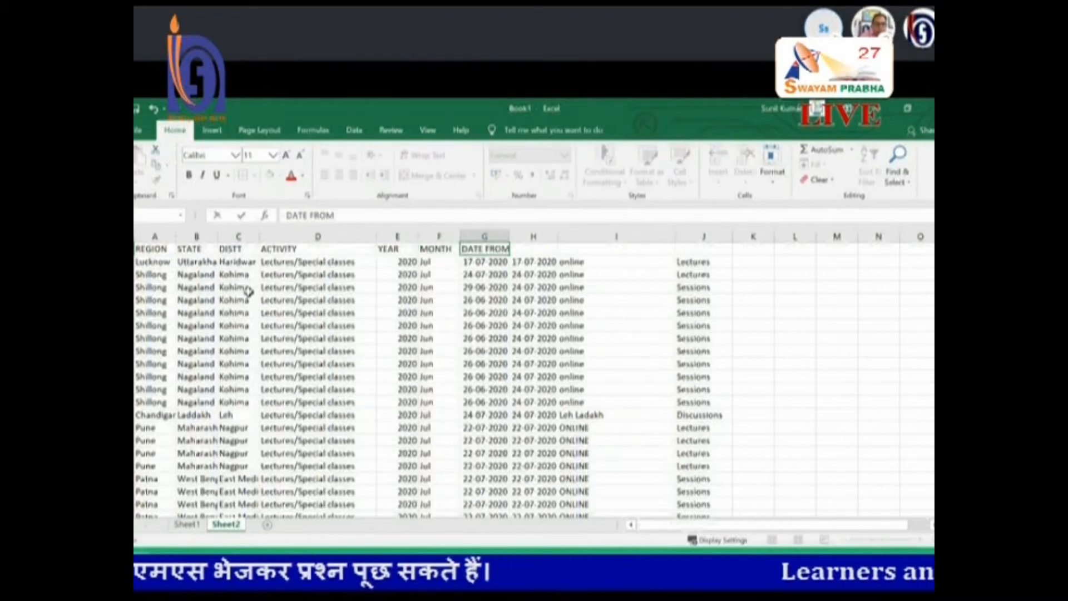
{"action": "key", "text": "Tab"}
{"action": "type", "text": "DAT"}
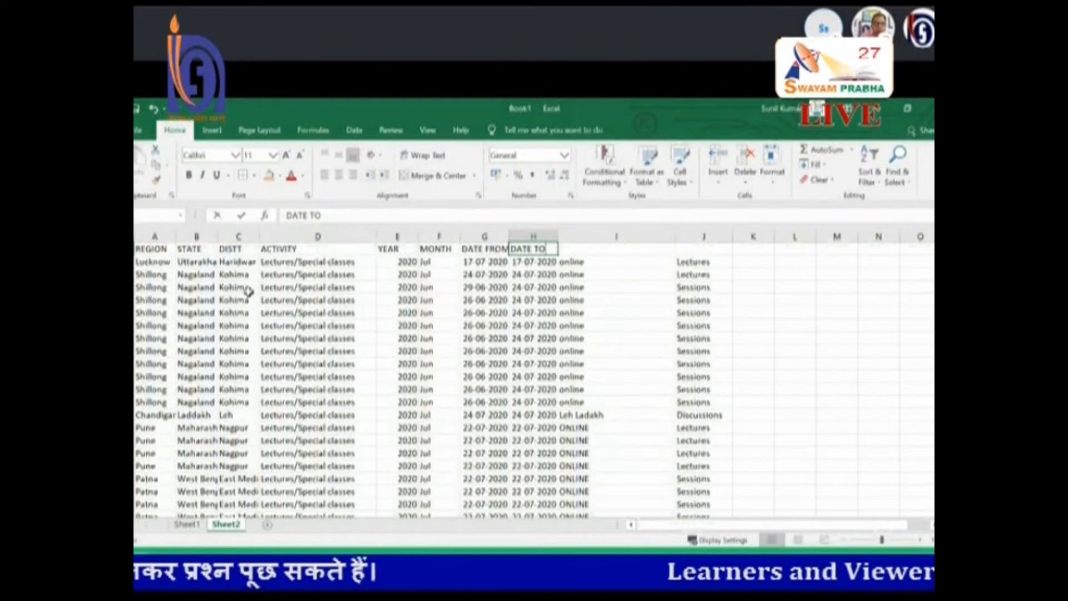
{"action": "key", "text": "Tab"}
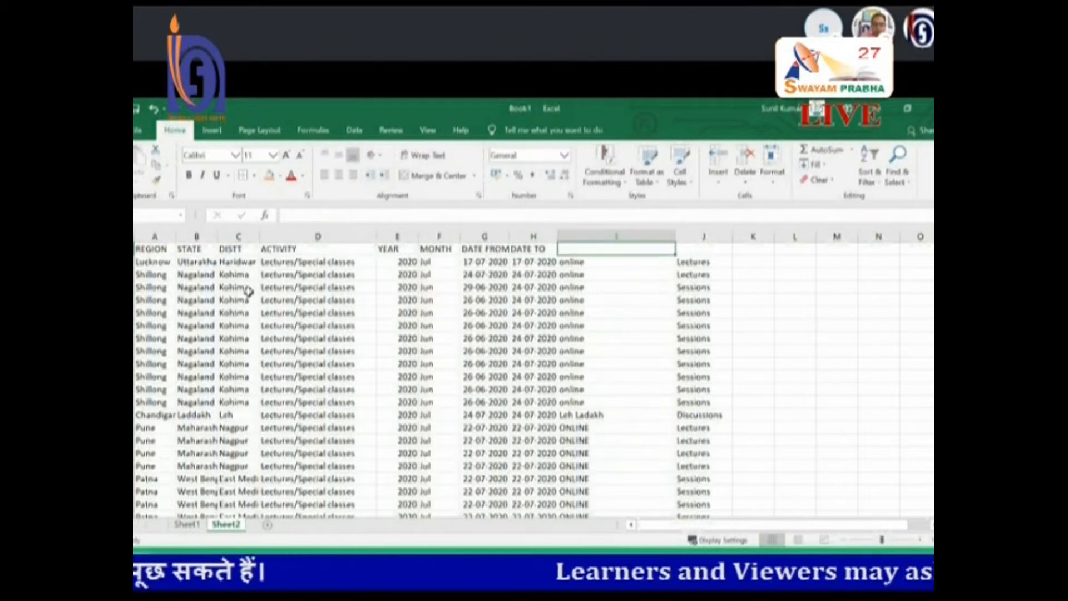
{"action": "type", "text": "TYPE OF"}
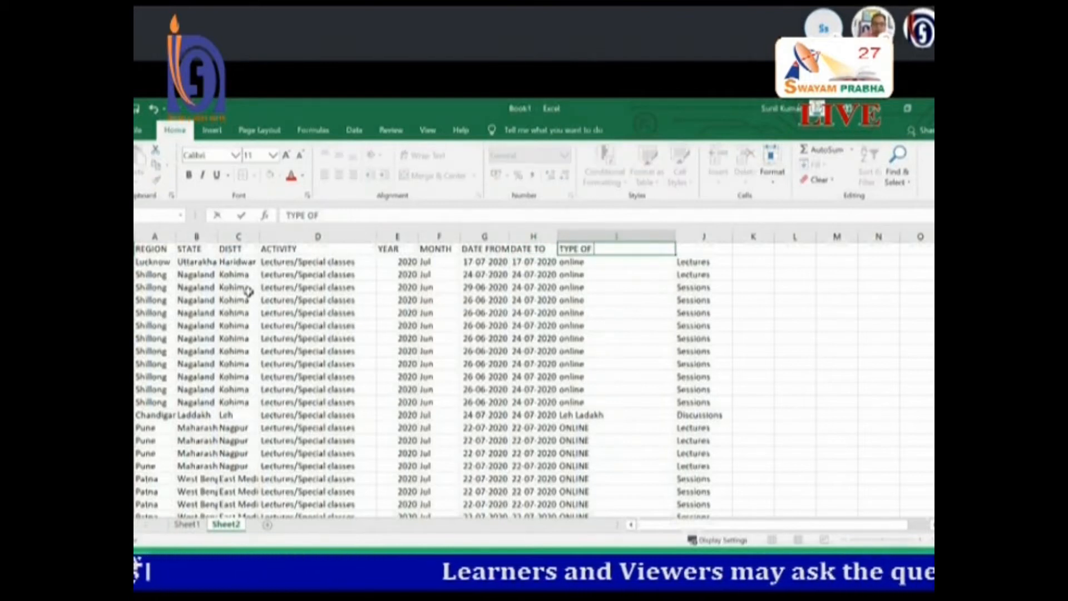
{"action": "type", "text": " ACTIVITY"}
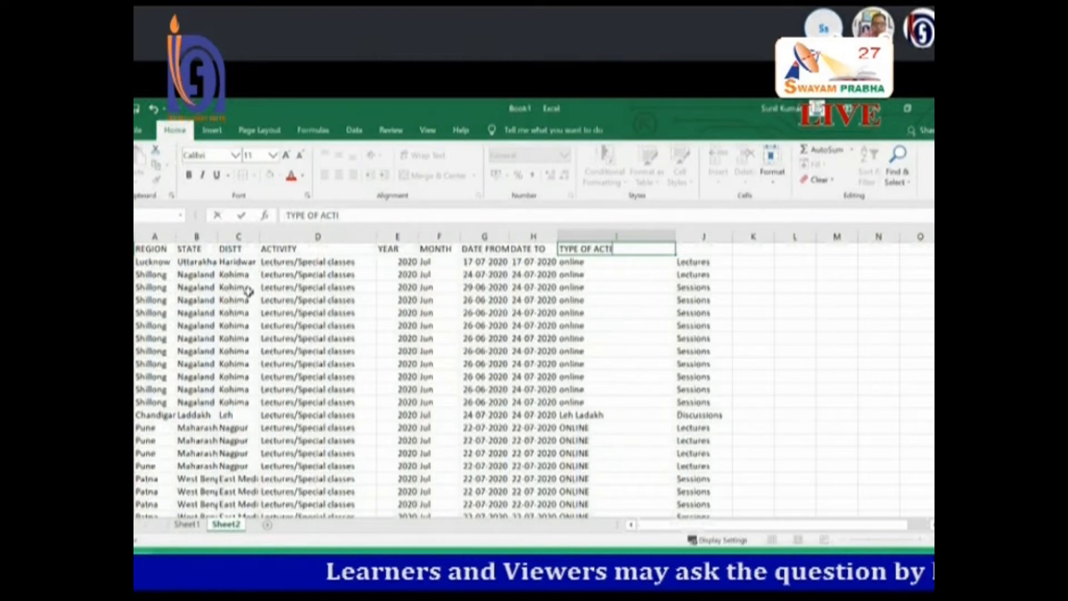
{"action": "key", "text": "Tab"}
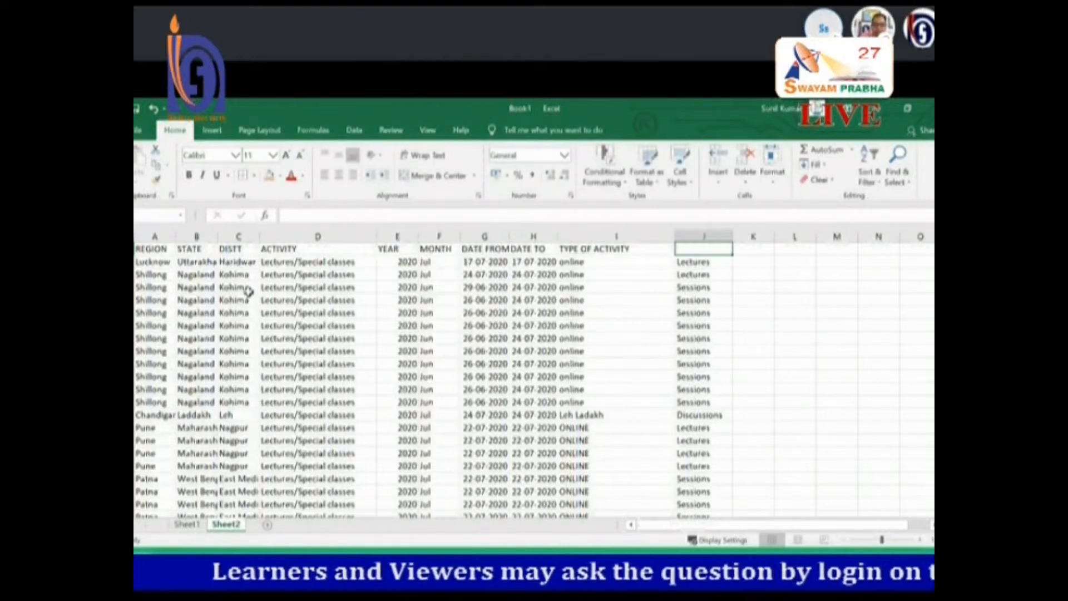
{"action": "type", "text": "TYPE"}
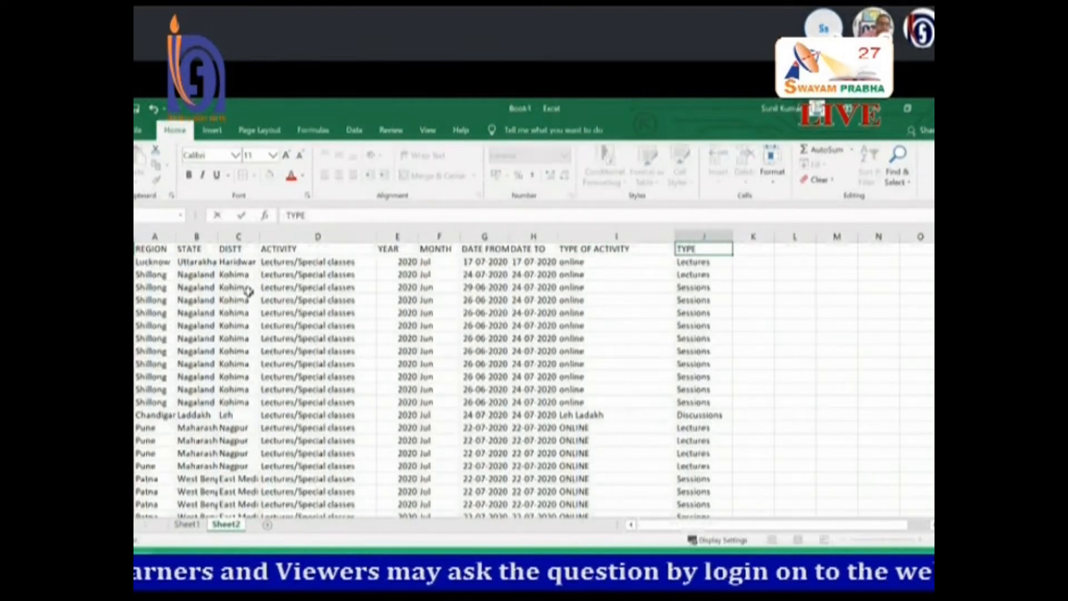
Finish the TYPE header and insert a 3-D column chart of the header and data.
{"action": "left_click", "coordinate": [247, 327]}
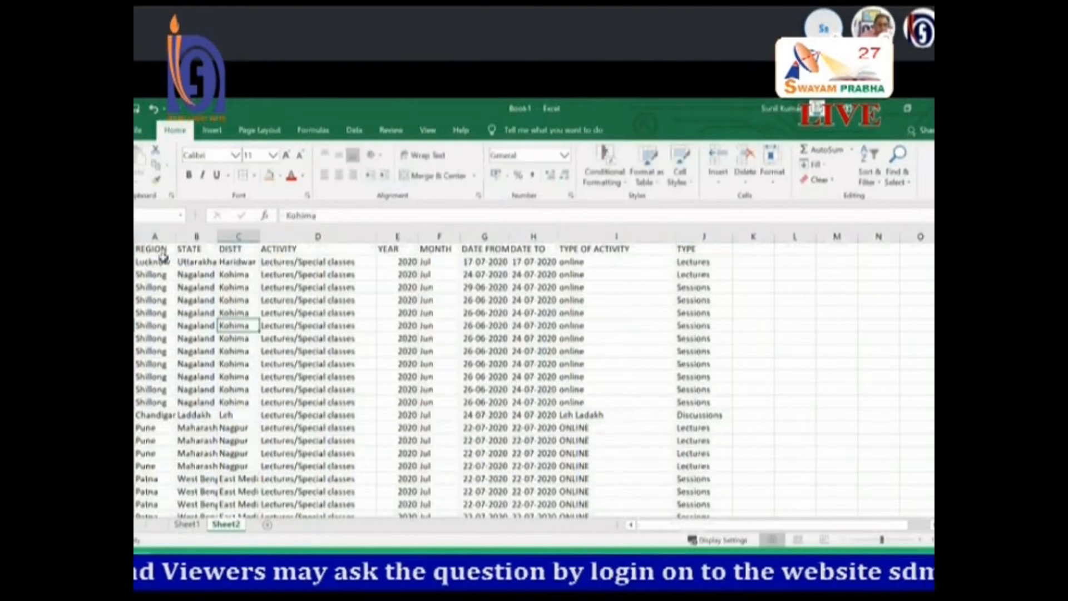
{"action": "left_click_drag", "start_coordinate": [156, 248], "coordinate": [684, 507]}
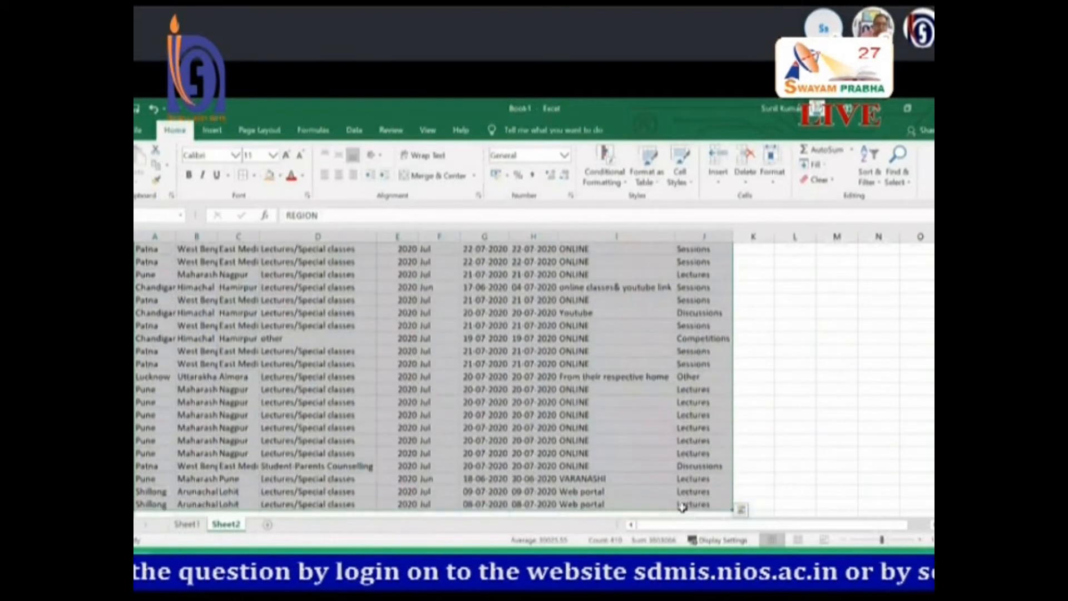
{"action": "left_click", "coordinate": [212, 131]}
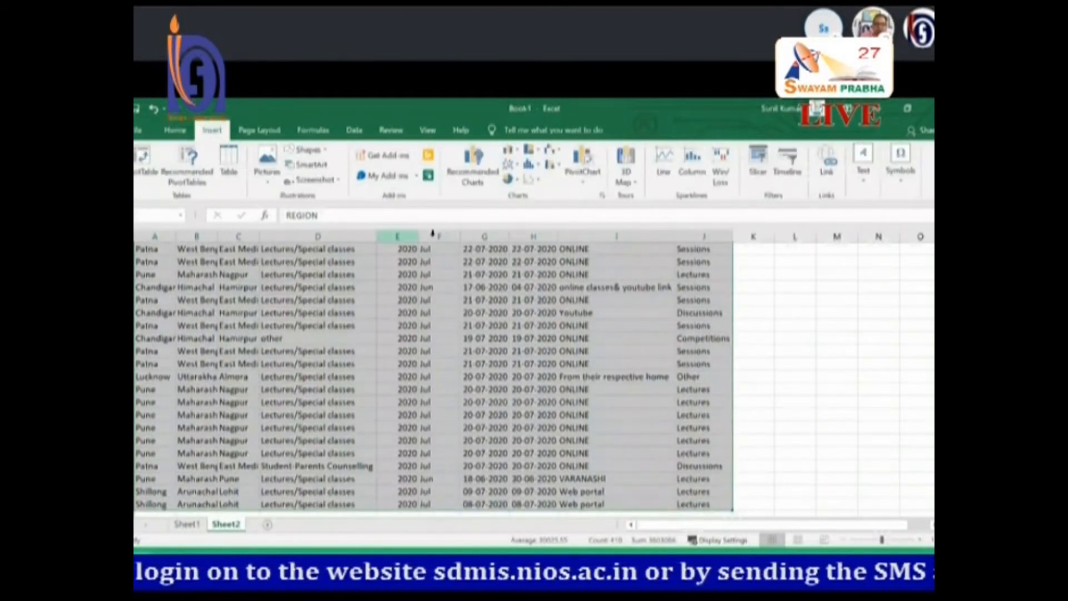
{"action": "left_click", "coordinate": [511, 150]}
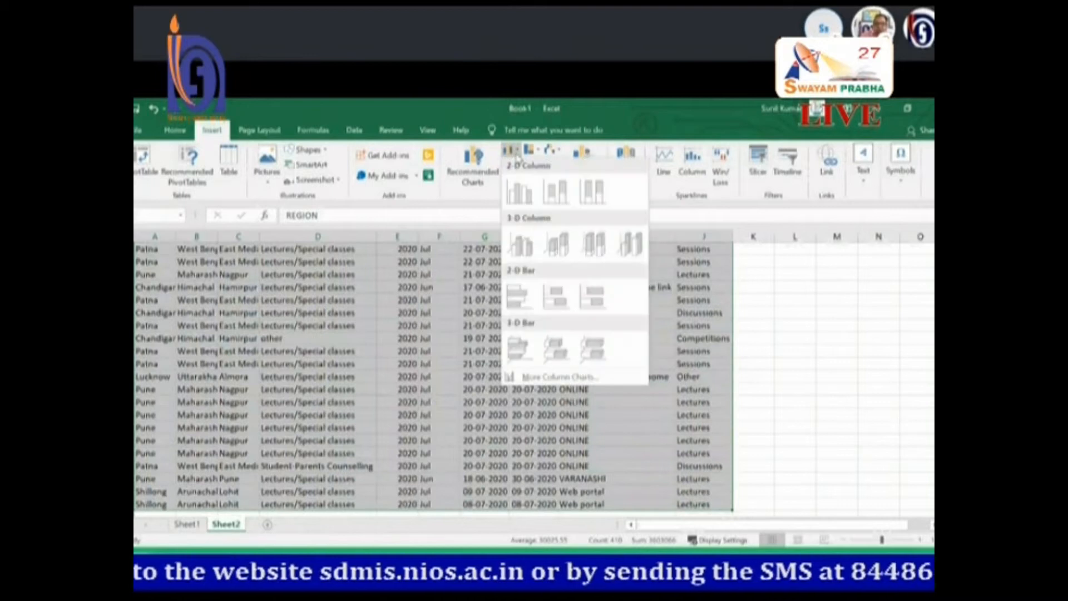
{"action": "left_click", "coordinate": [526, 248]}
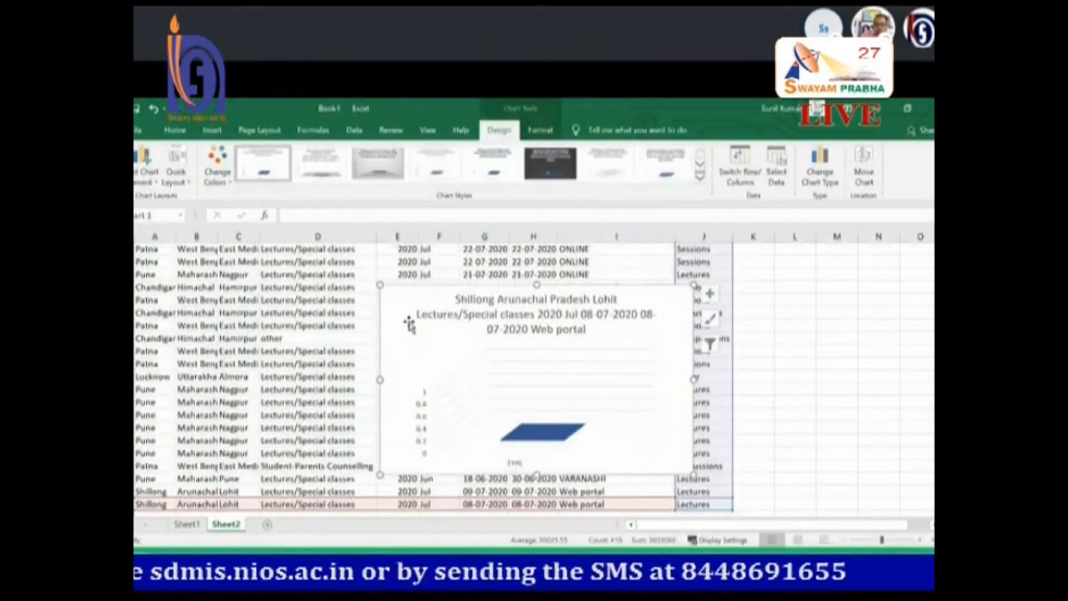
Apply a blue chart style, then switch to the PowerPoint slide 'Features of Spreadsheets'.
{"action": "left_click", "coordinate": [700, 178]}
{"action": "left_click", "coordinate": [325, 191]}
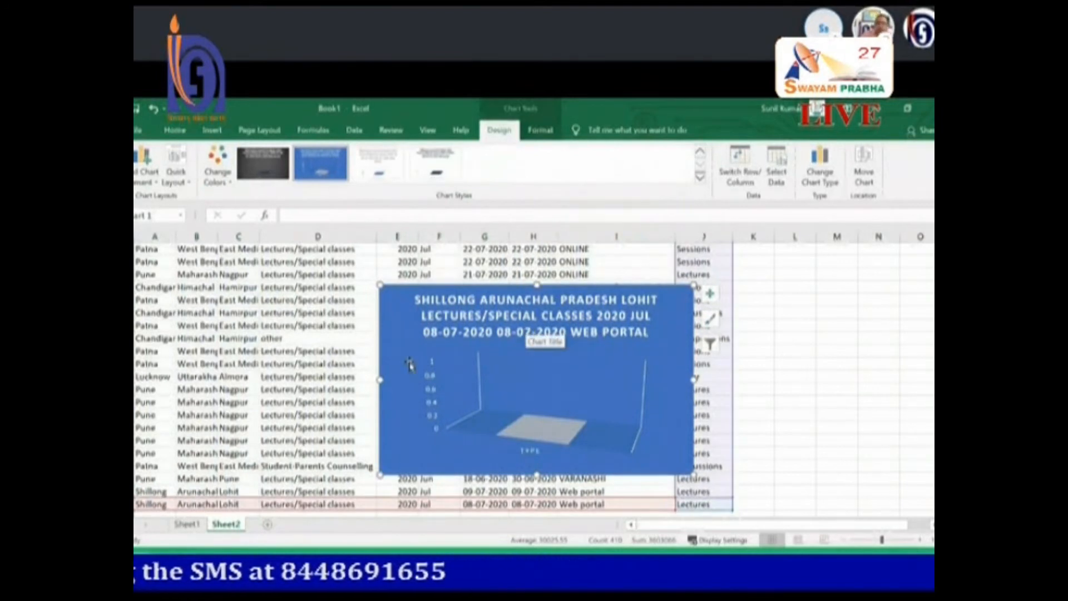
{"action": "left_click", "coordinate": [505, 425]}
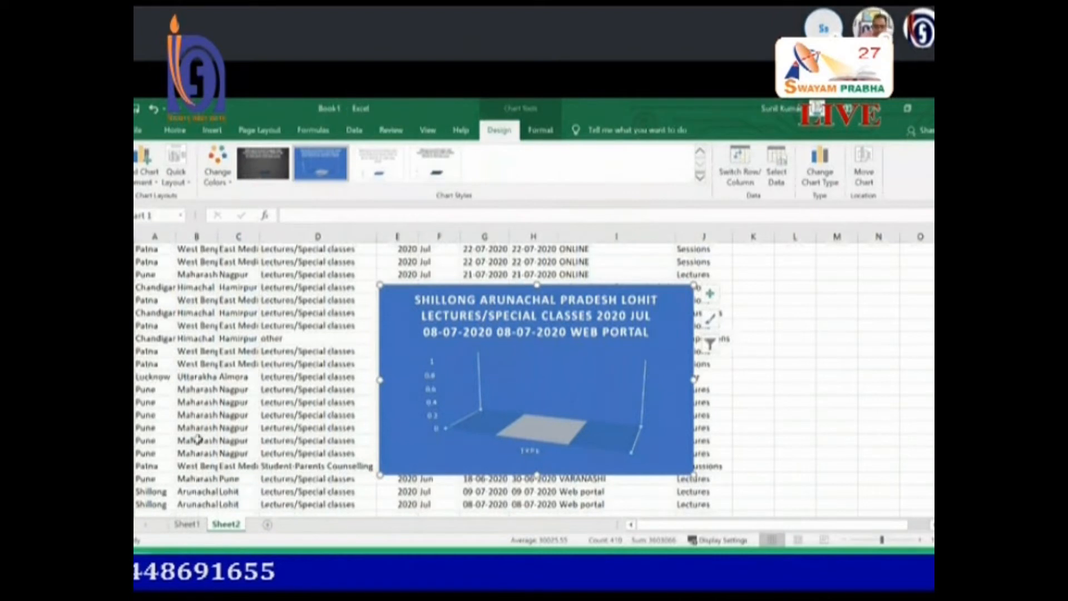
{"action": "key", "text": "alt+Tab"}
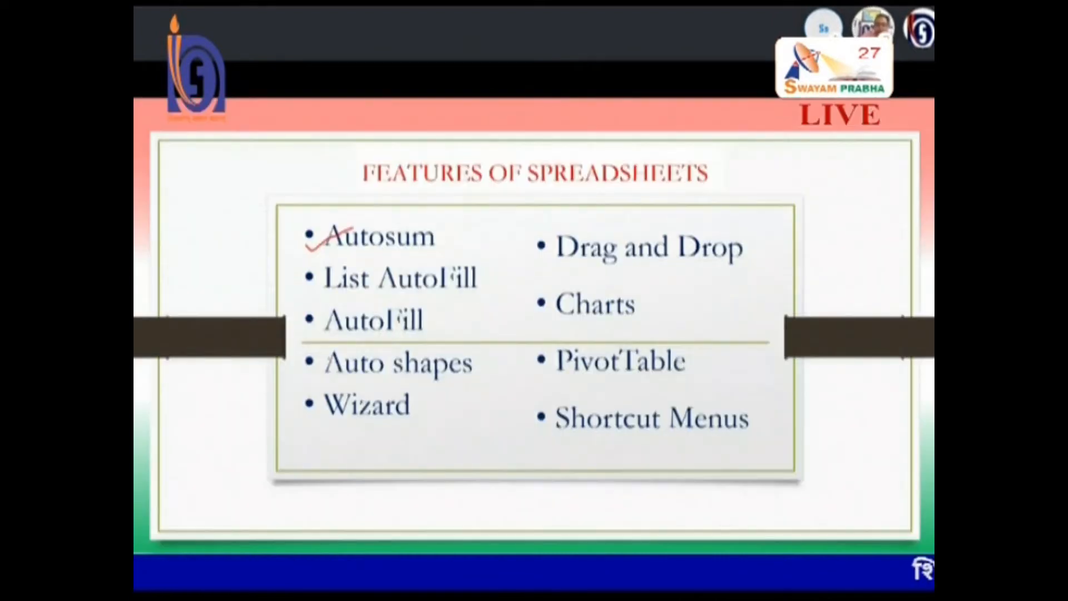
{"action": "key", "text": "Right"}
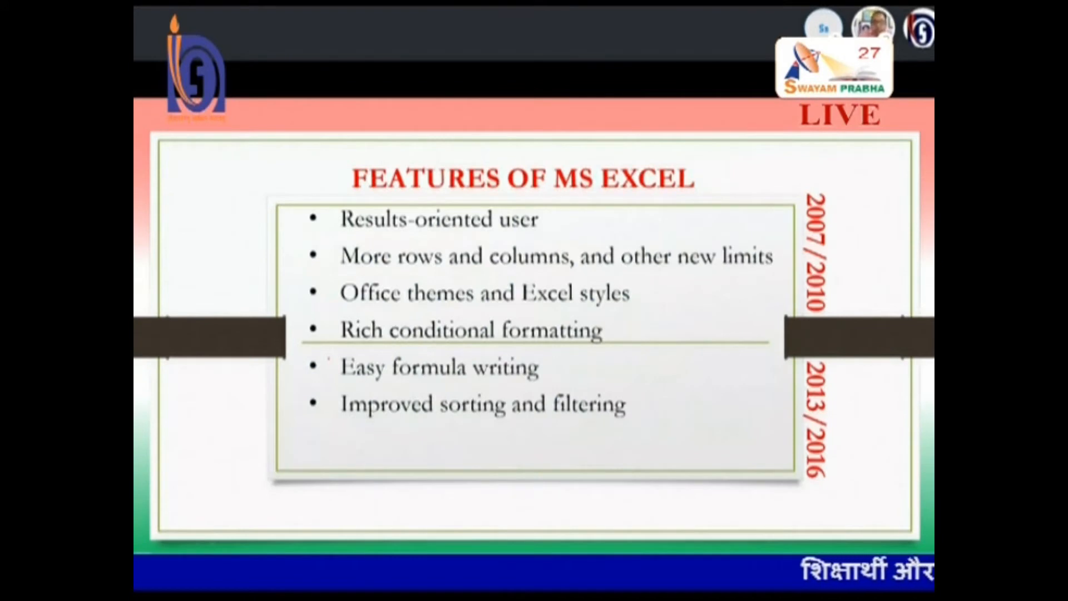
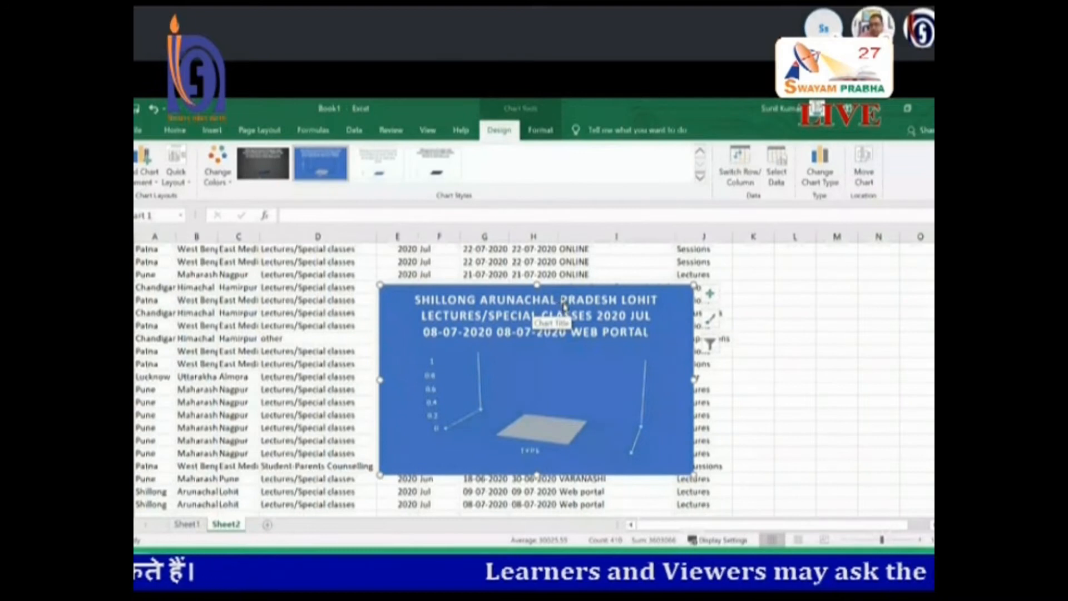
Delete the trial 3-D chart from Sheet2, removing its title and then the whole chart.
{"action": "left_click", "coordinate": [575, 301]}
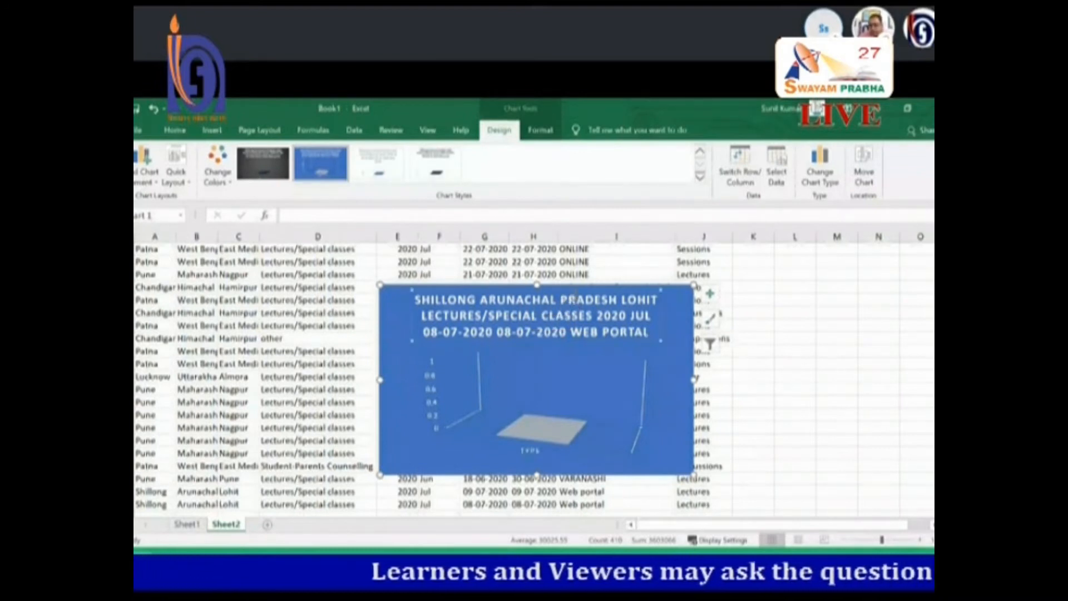
{"action": "key", "text": "Delete"}
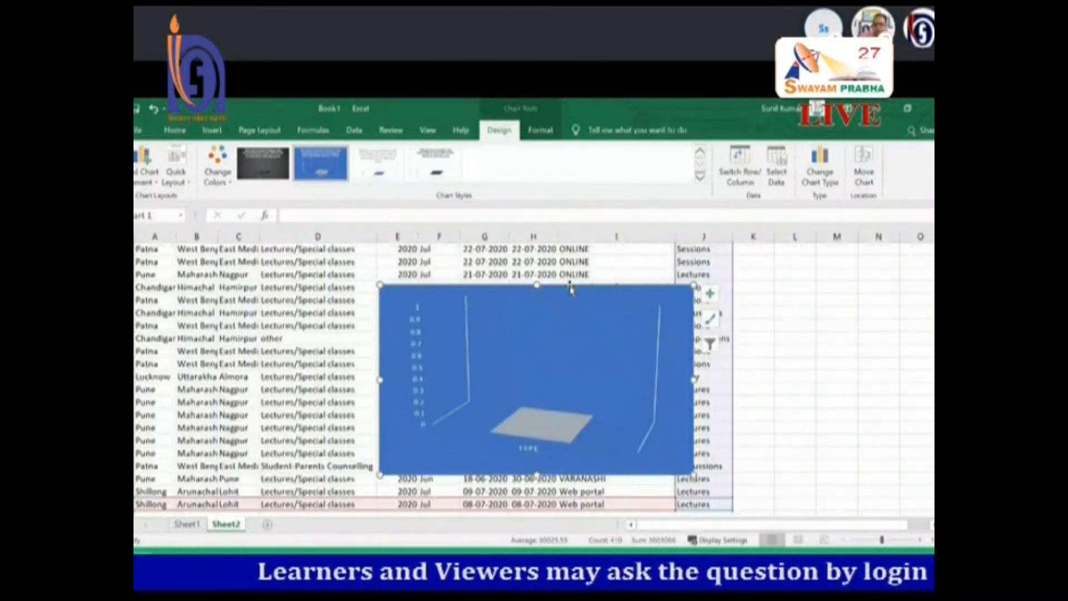
{"action": "key", "text": "Delete"}
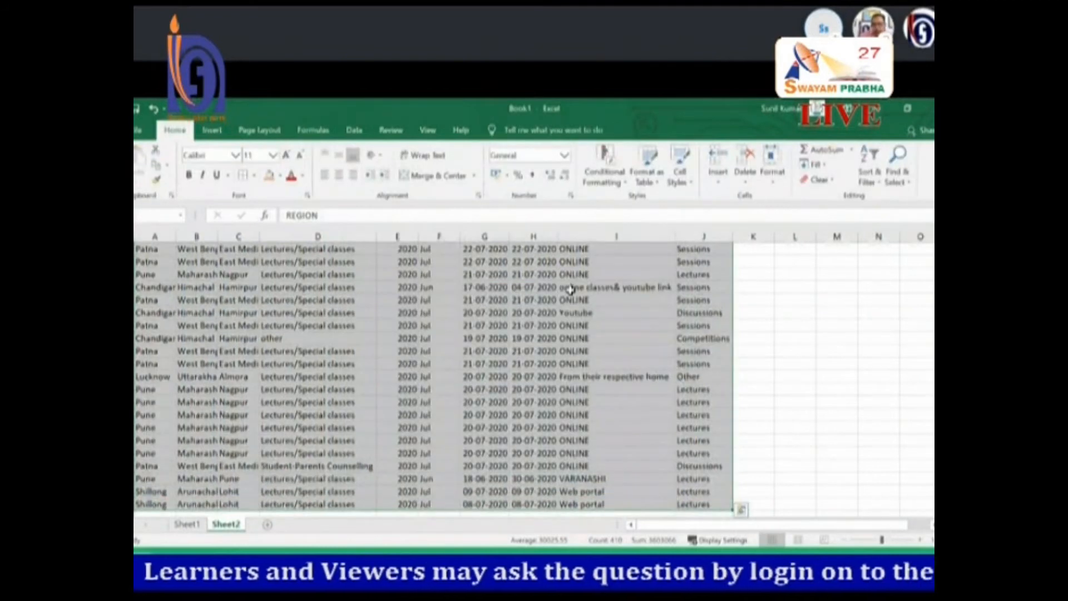
Format the activity data range as a blue-styled table with a header row.
{"action": "scroll", "coordinate": [571, 289], "scroll_direction": "up", "scroll_amount": 2}
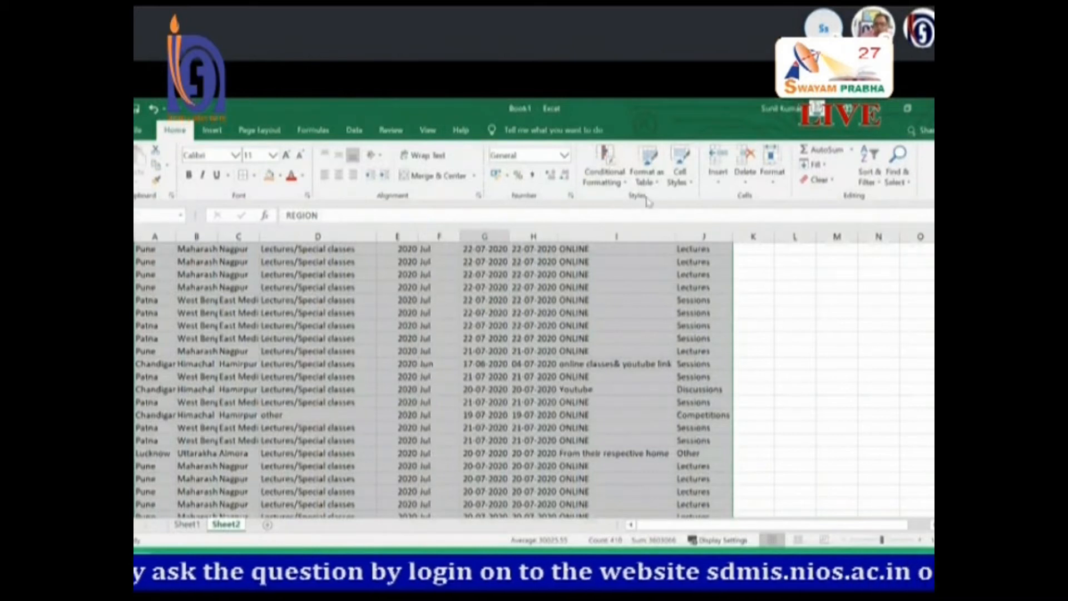
{"action": "left_click", "coordinate": [659, 183]}
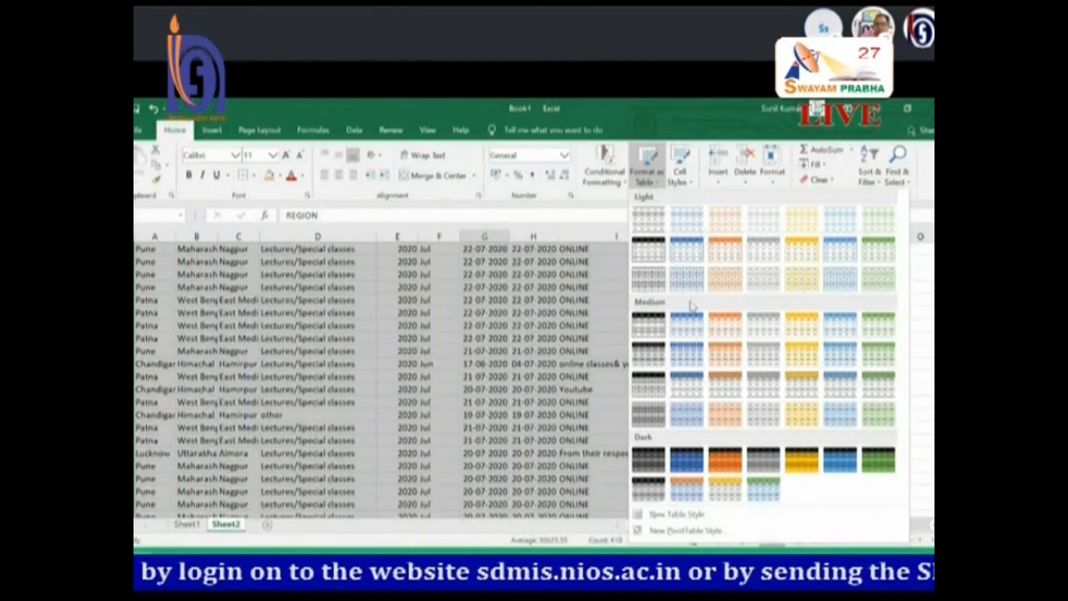
{"action": "left_click", "coordinate": [687, 331]}
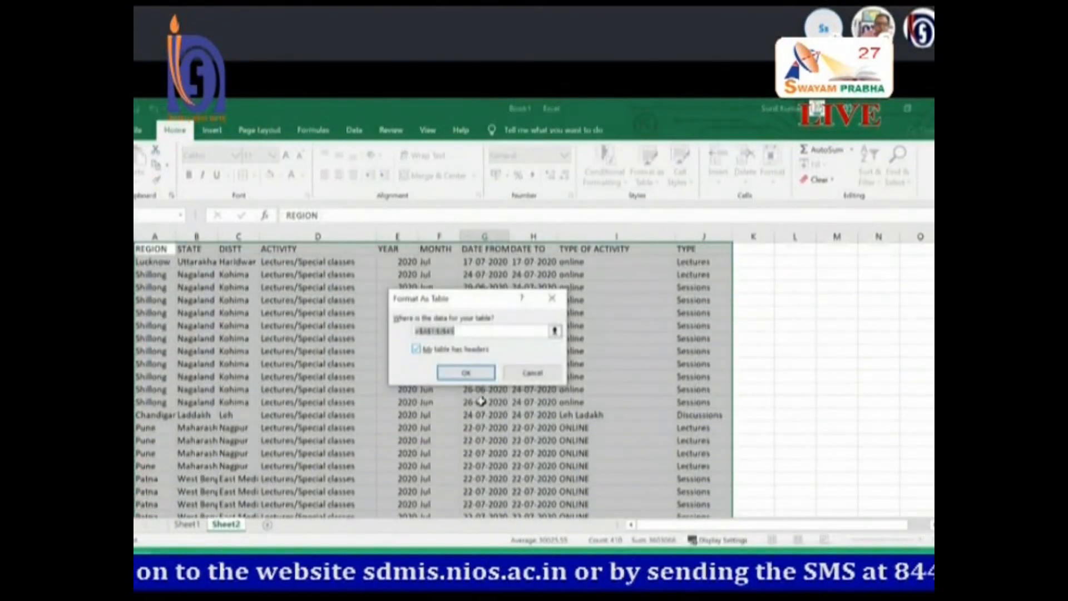
{"action": "left_click", "coordinate": [466, 373]}
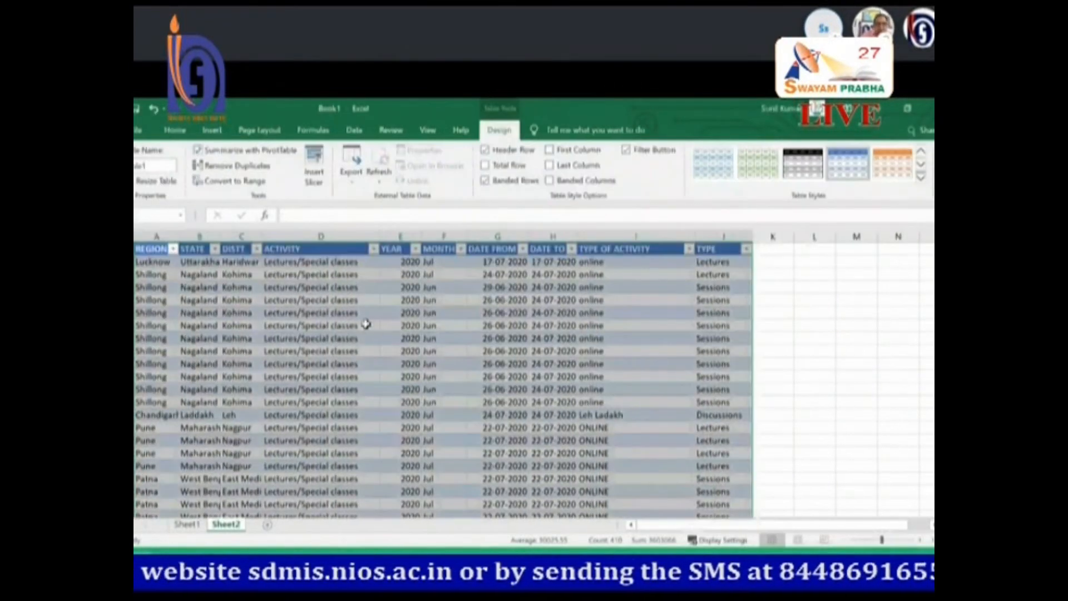
{"action": "scroll", "coordinate": [238, 305], "scroll_direction": "down", "scroll_amount": 3}
{"action": "scroll", "coordinate": [238, 304], "scroll_direction": "up", "scroll_amount": 2}
Look through the Insert, Page Layout, Formulas and Data tabs, then switch to the slide show.
{"action": "left_click", "coordinate": [241, 311]}
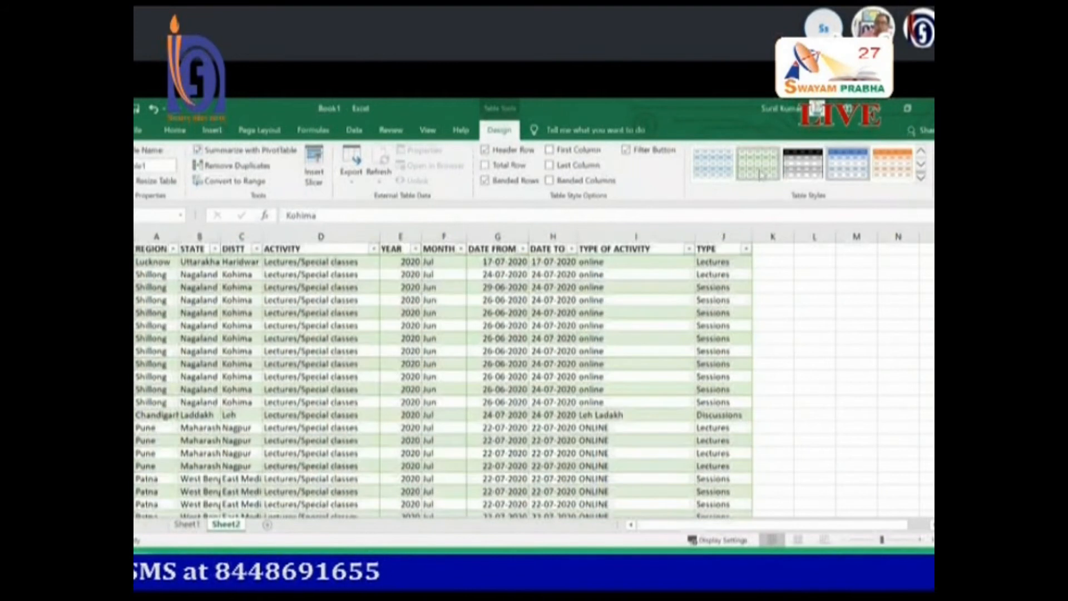
{"action": "left_click", "coordinate": [511, 337]}
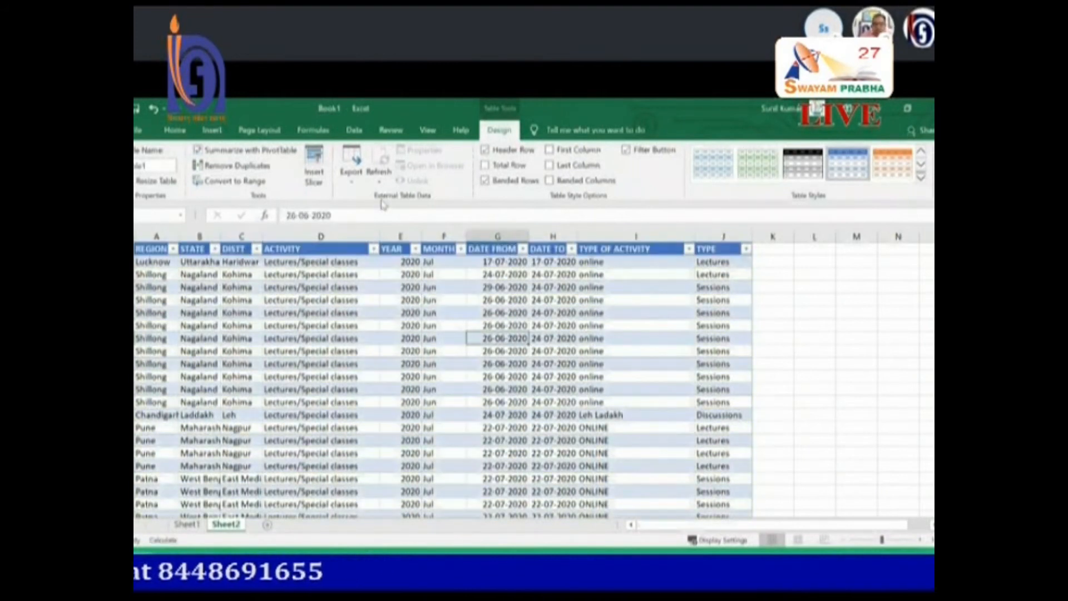
{"action": "left_click", "coordinate": [212, 130]}
{"action": "left_click", "coordinate": [260, 130]}
{"action": "left_click", "coordinate": [313, 130]}
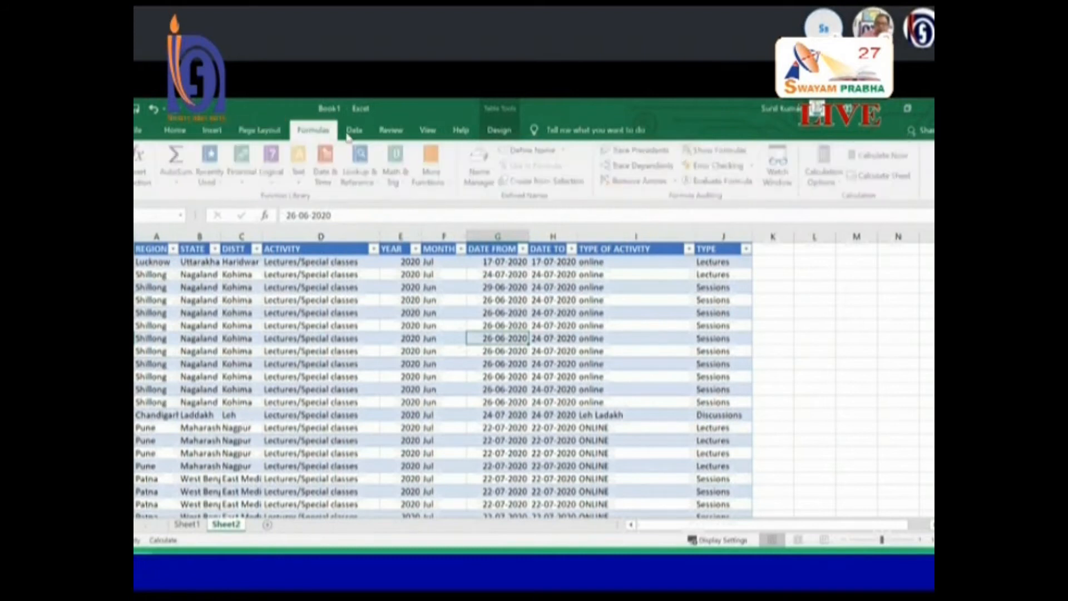
{"action": "left_click", "coordinate": [354, 131]}
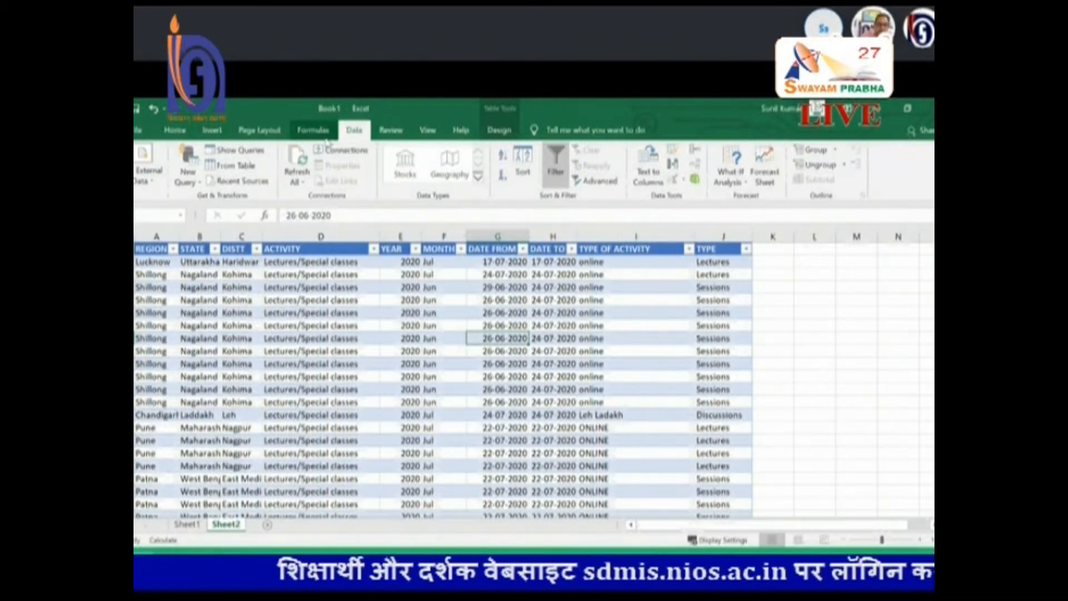
{"action": "key", "text": "alt+Tab"}
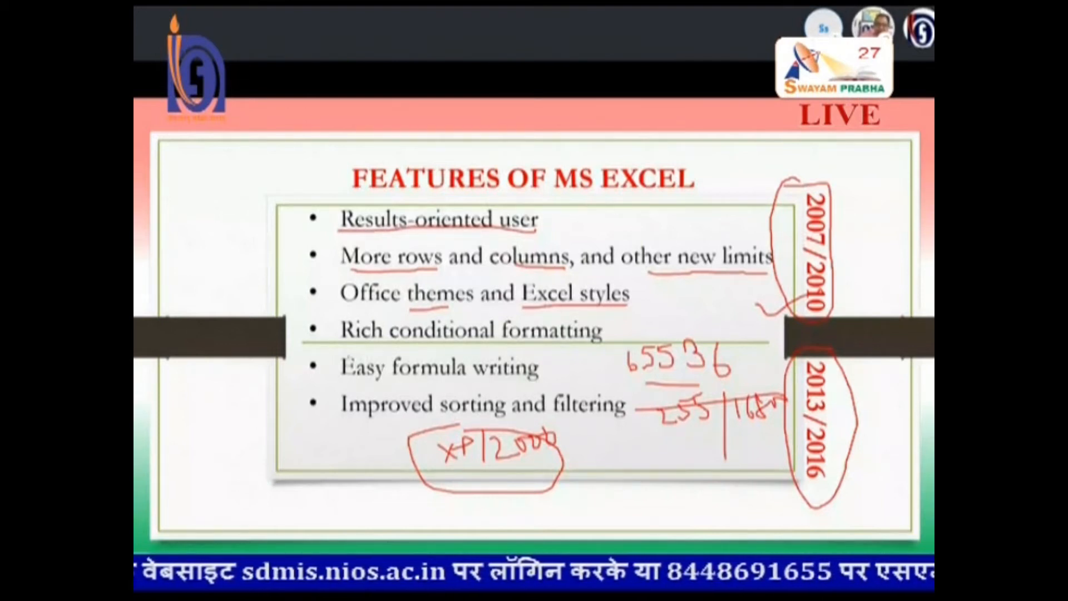
Underline 'Rich conditional formatting' in red pen ink, then return to the Excel workbook.
{"action": "mouse_move", "coordinate": [423, 344]}
{"action": "left_mouse_down"}
{"action": "mouse_move", "coordinate": [589, 350]}
{"action": "mouse_move", "coordinate": [484, 314]}
{"action": "mouse_move", "coordinate": [401, 315]}
{"action": "left_mouse_up"}
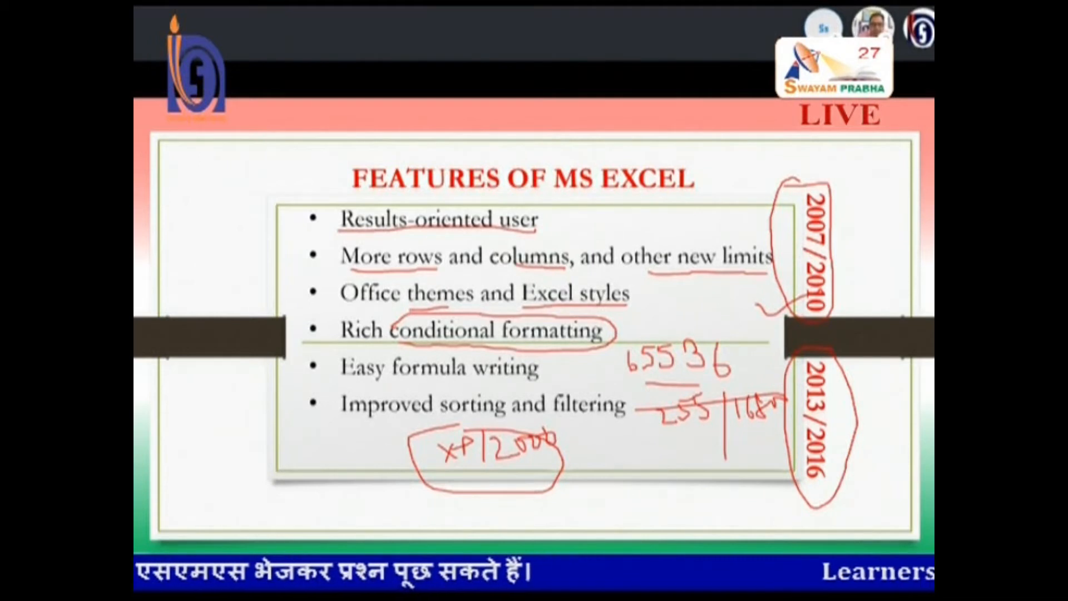
{"action": "key", "text": "alt+Tab"}
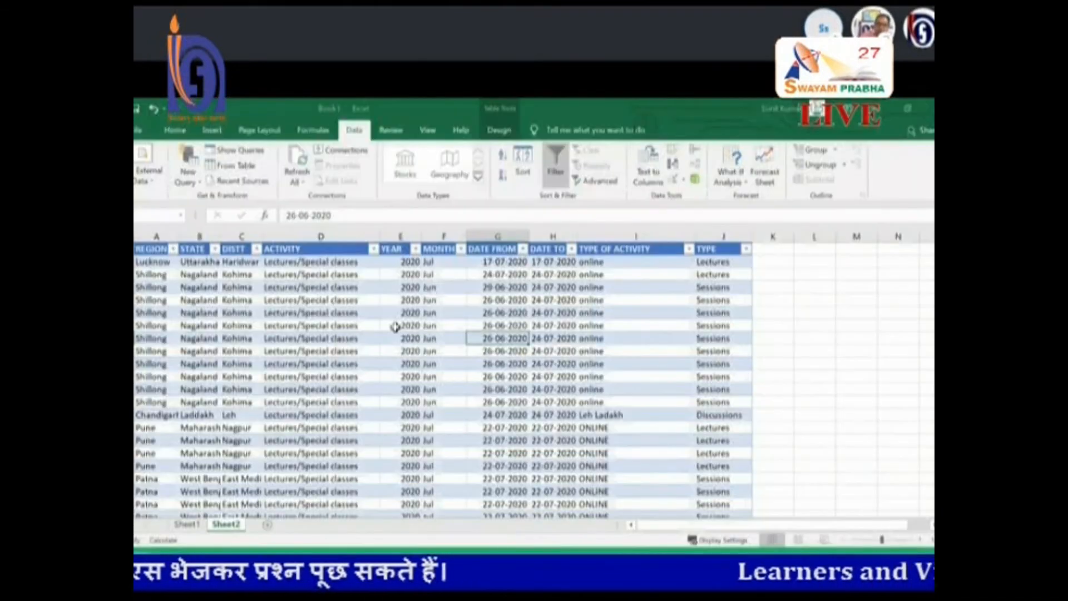
{"action": "left_click", "coordinate": [378, 337]}
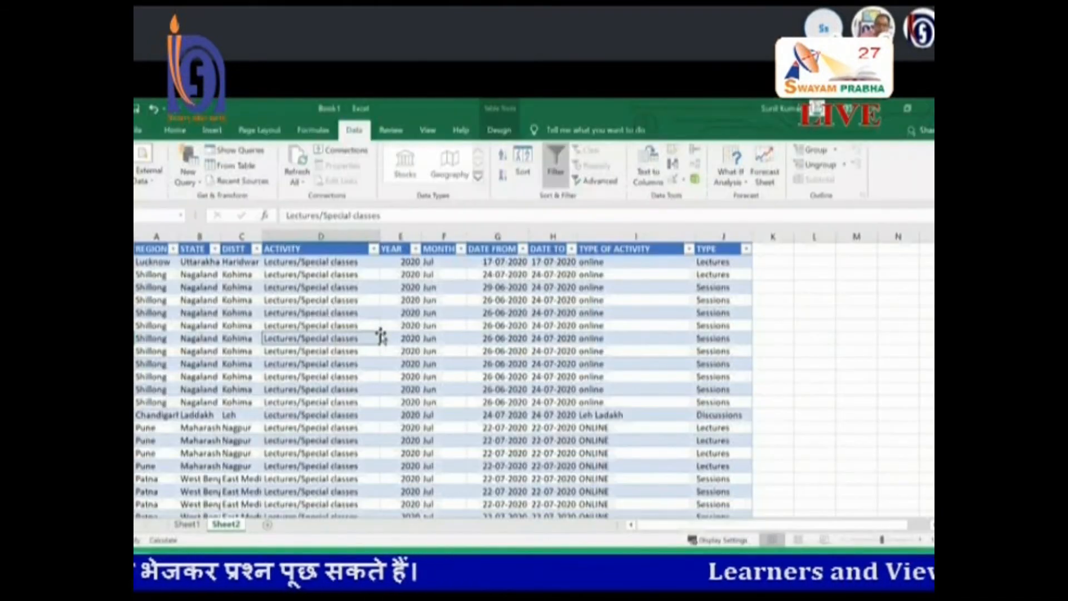
Select the whole DISTT column (column C) and bring up the Home tab.
{"action": "left_click", "coordinate": [416, 324]}
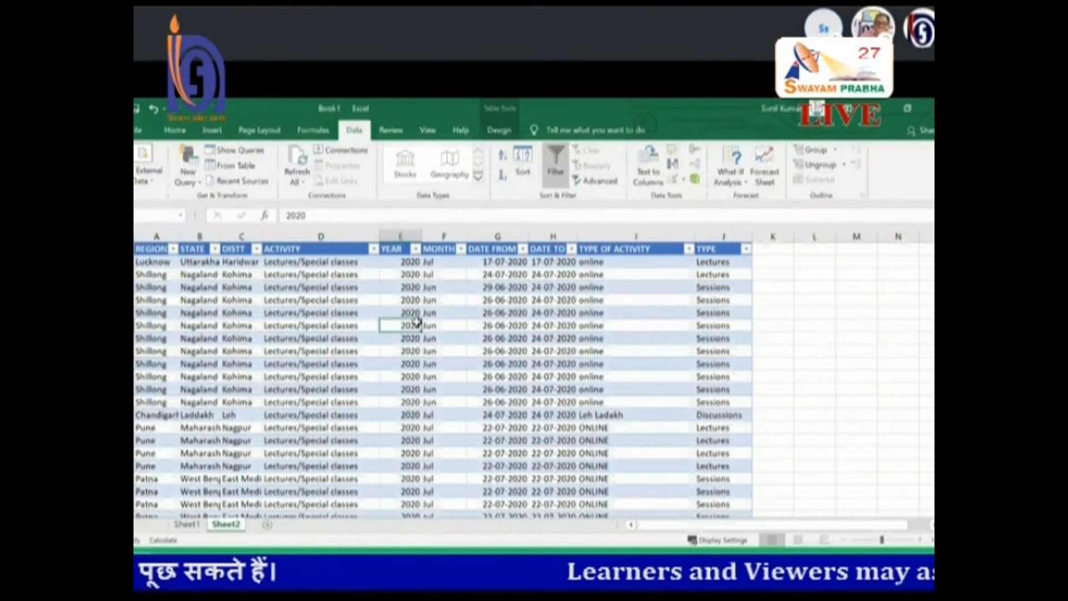
{"action": "left_click", "coordinate": [232, 275]}
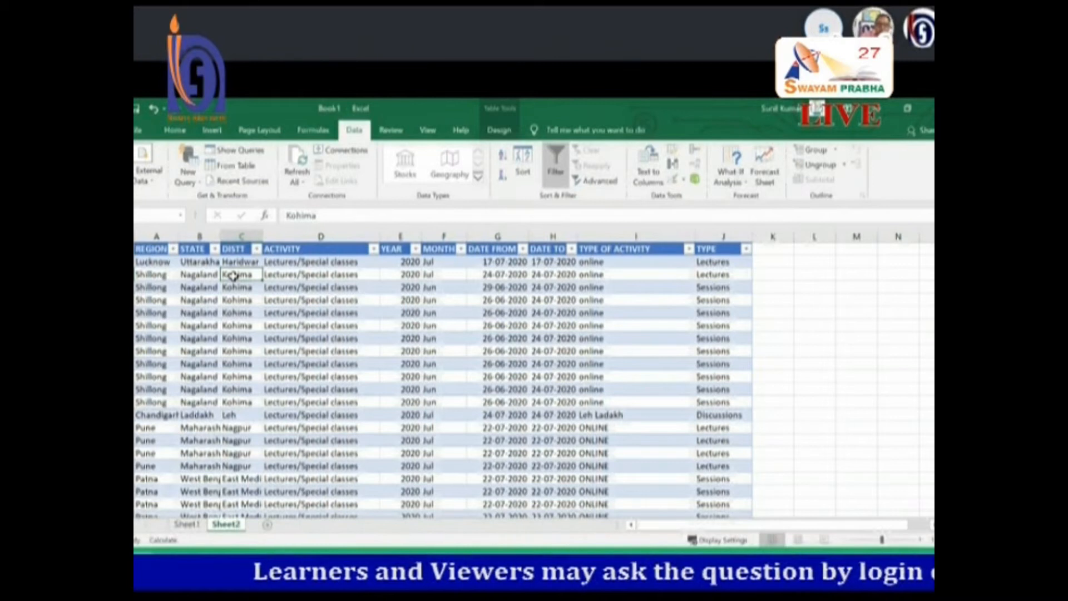
{"action": "left_click", "coordinate": [232, 262]}
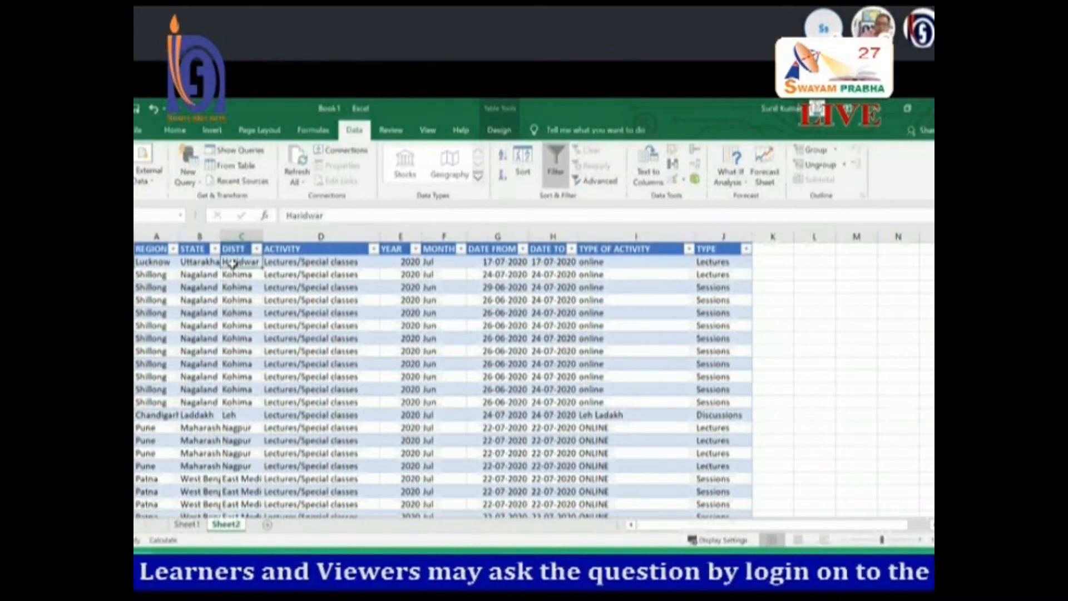
{"action": "left_click", "coordinate": [234, 236]}
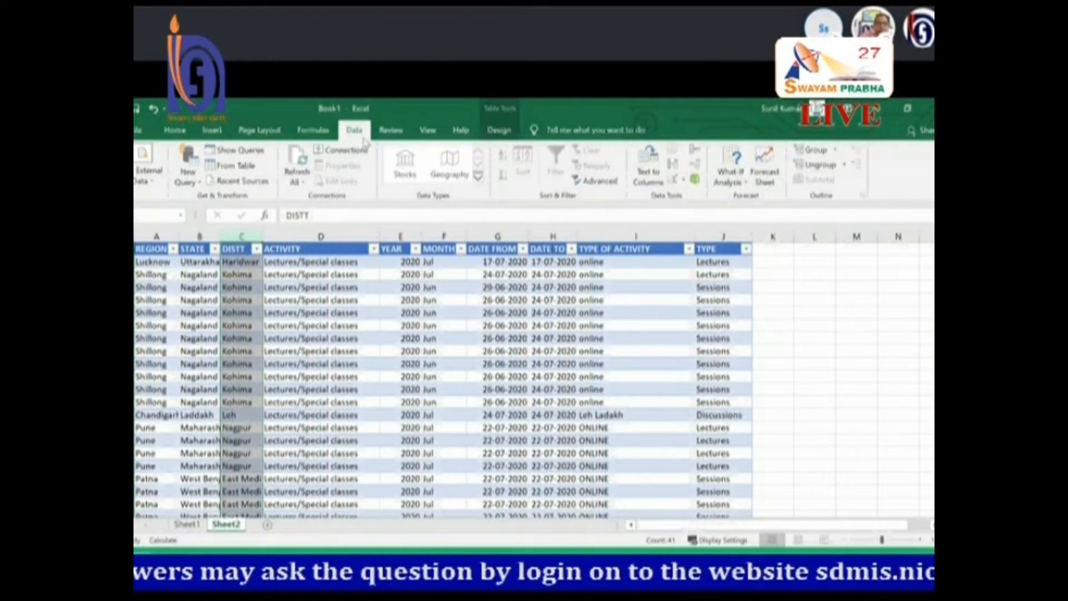
{"action": "left_click", "coordinate": [174, 131]}
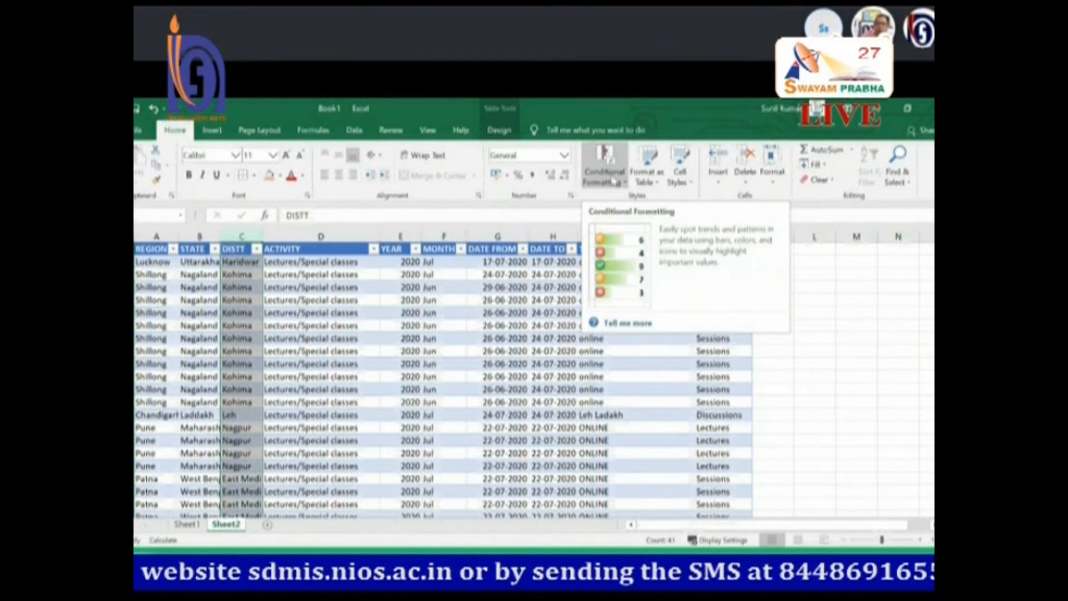
Add a Text That Contains rule for 'k' with a custom green fill.
{"action": "left_click", "coordinate": [625, 188]}
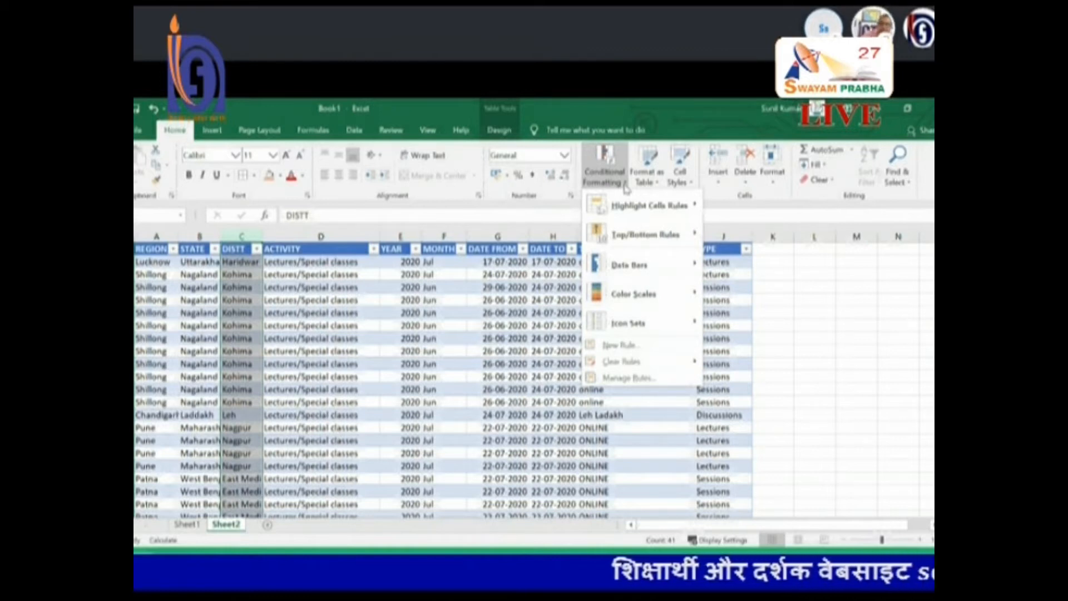
{"action": "mouse_move", "coordinate": [618, 218]}
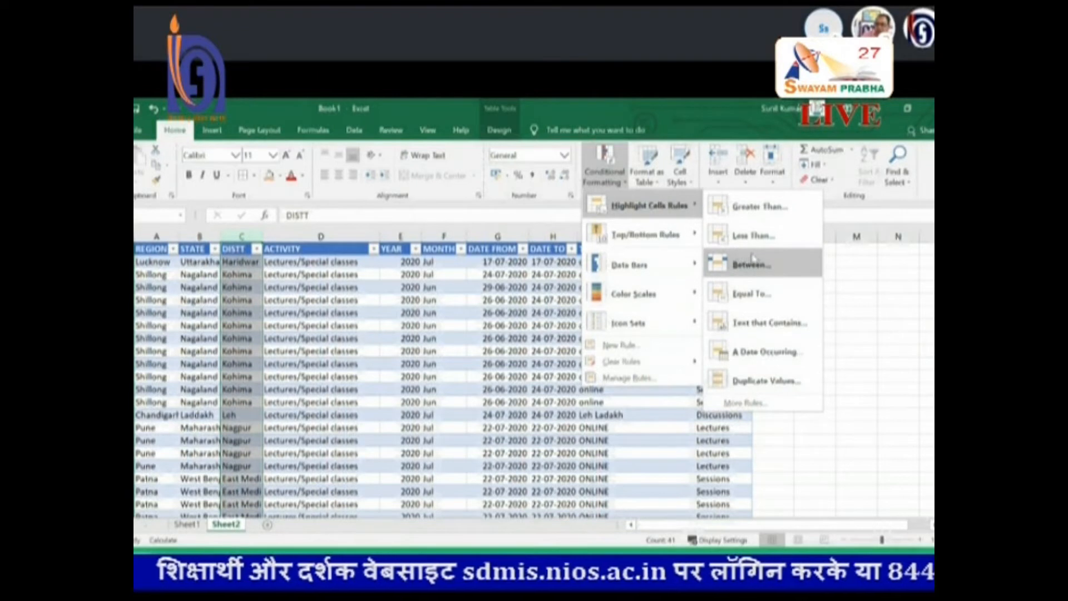
{"action": "left_click", "coordinate": [779, 327]}
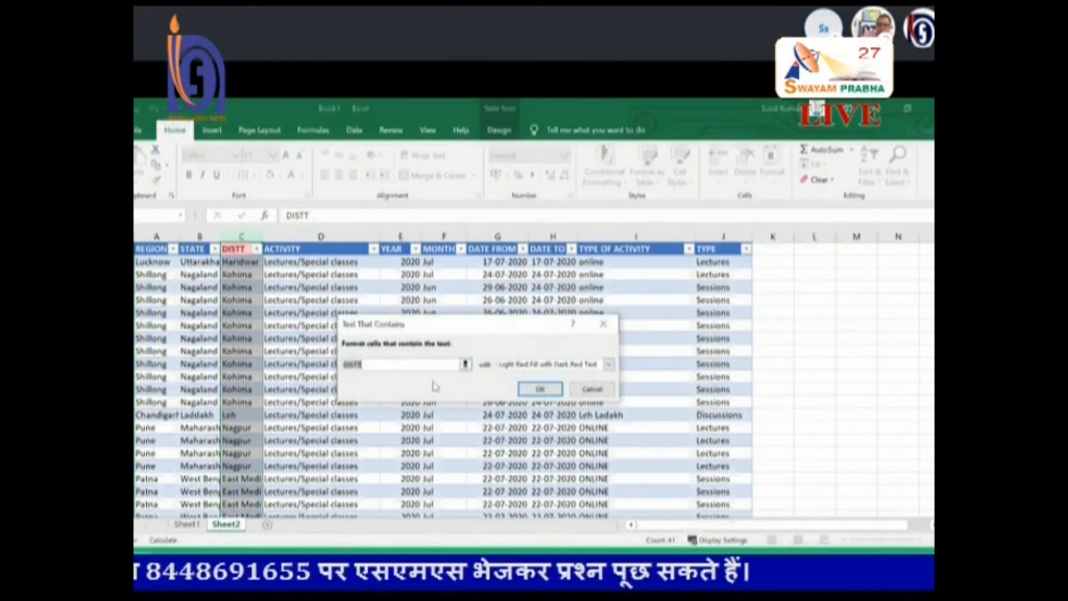
{"action": "type", "text": "kohima"}
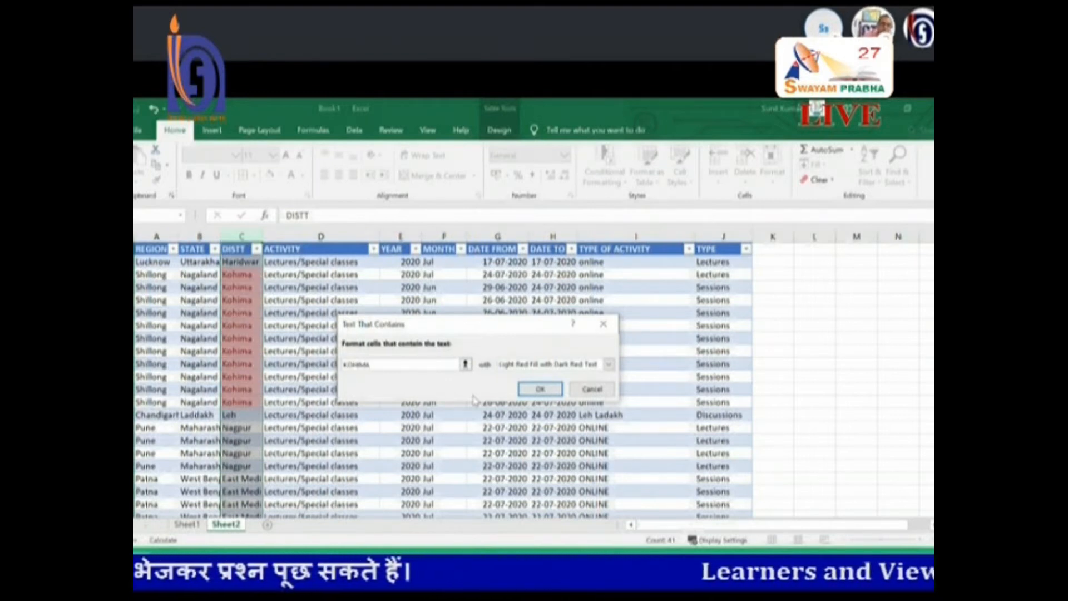
{"action": "left_click", "coordinate": [609, 365]}
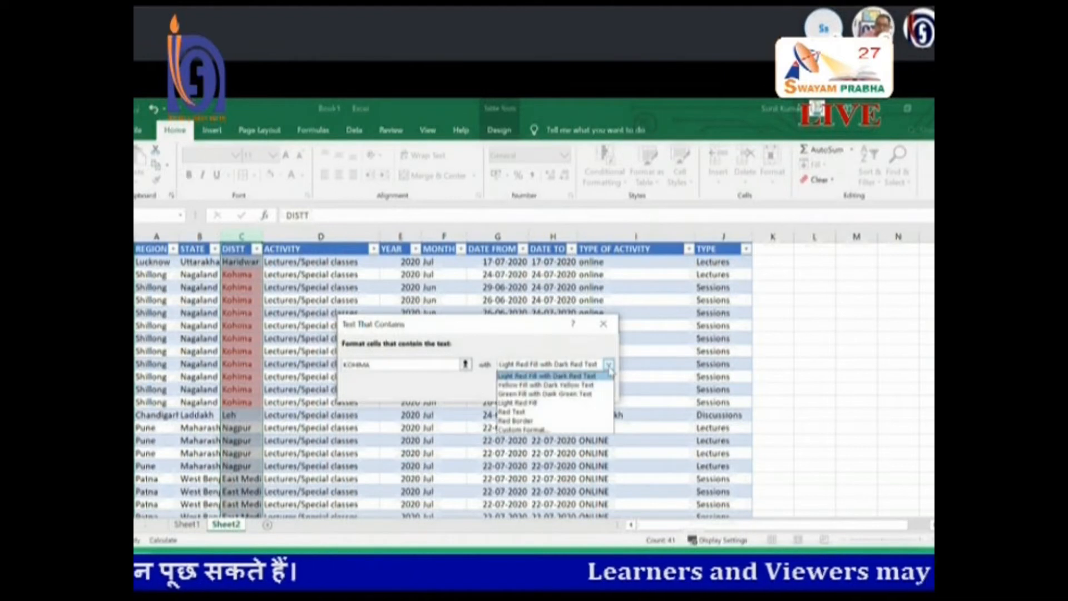
{"action": "left_click", "coordinate": [563, 430]}
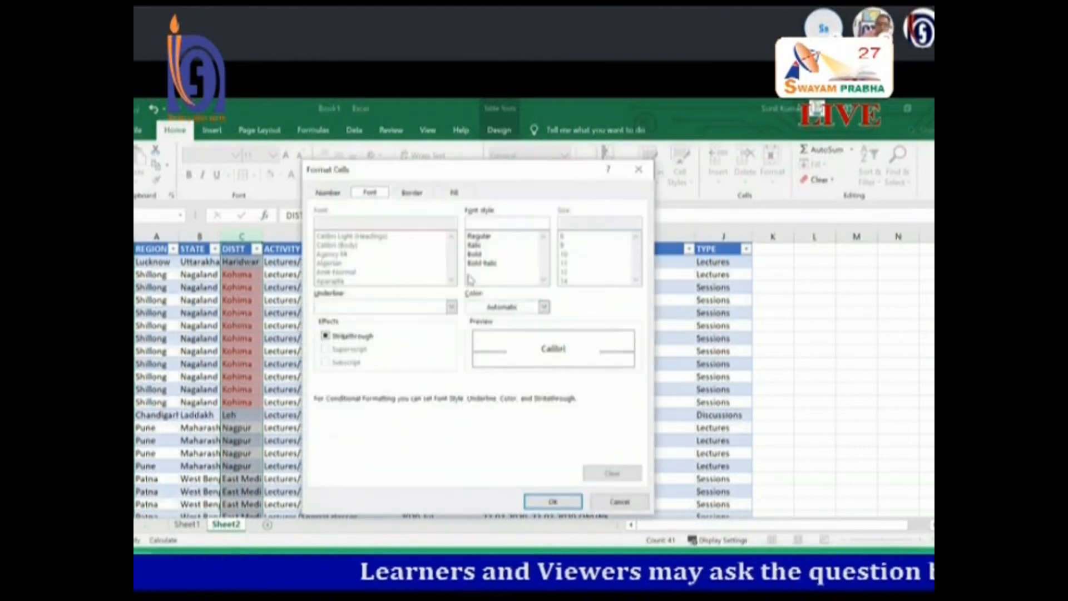
{"action": "left_click", "coordinate": [452, 196]}
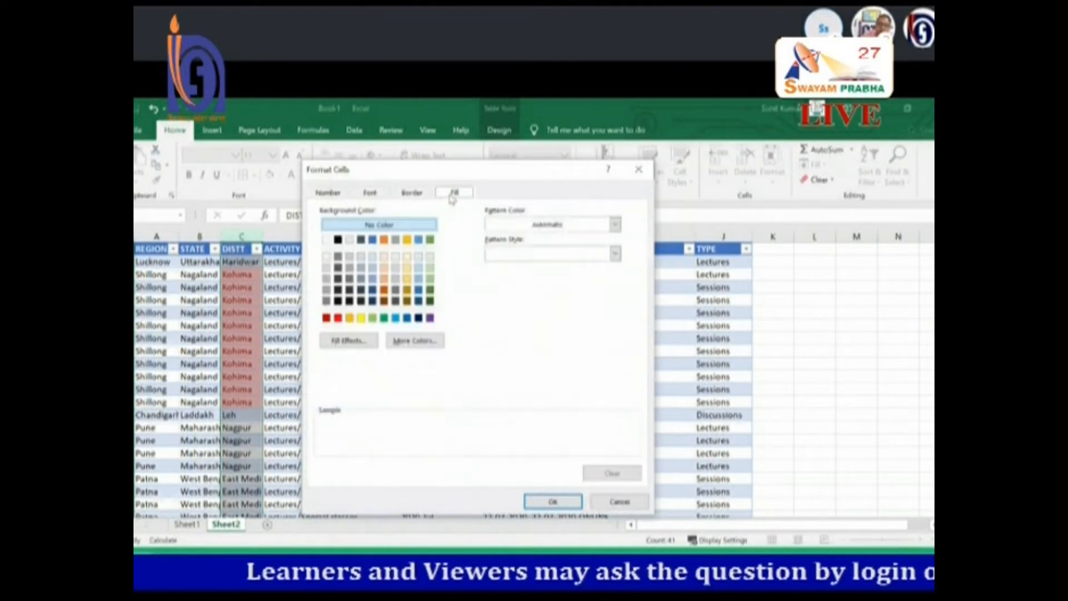
{"action": "left_click", "coordinate": [384, 318]}
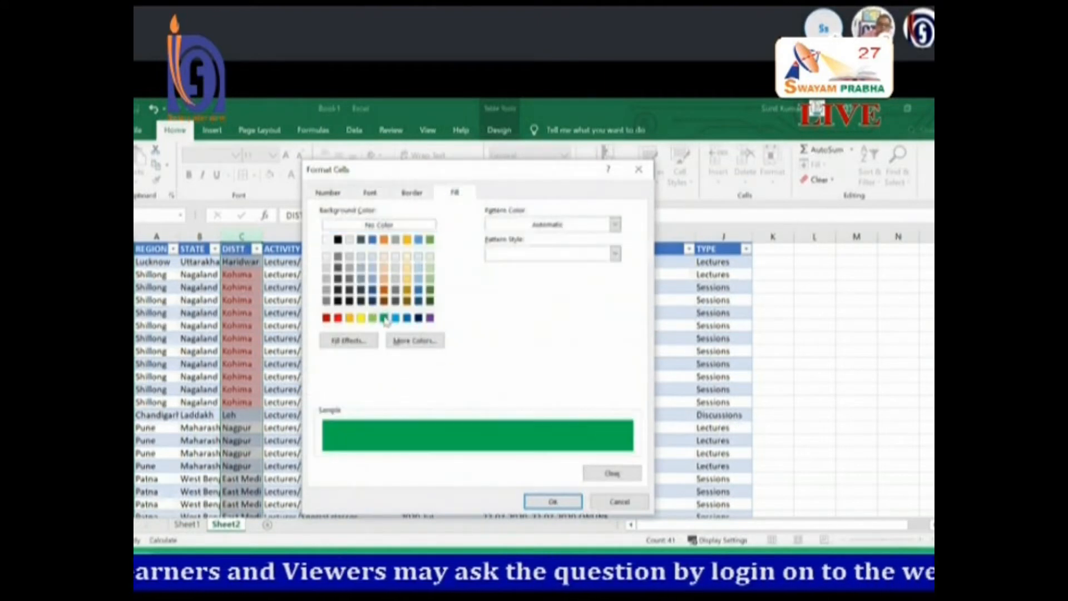
{"action": "left_click", "coordinate": [551, 501]}
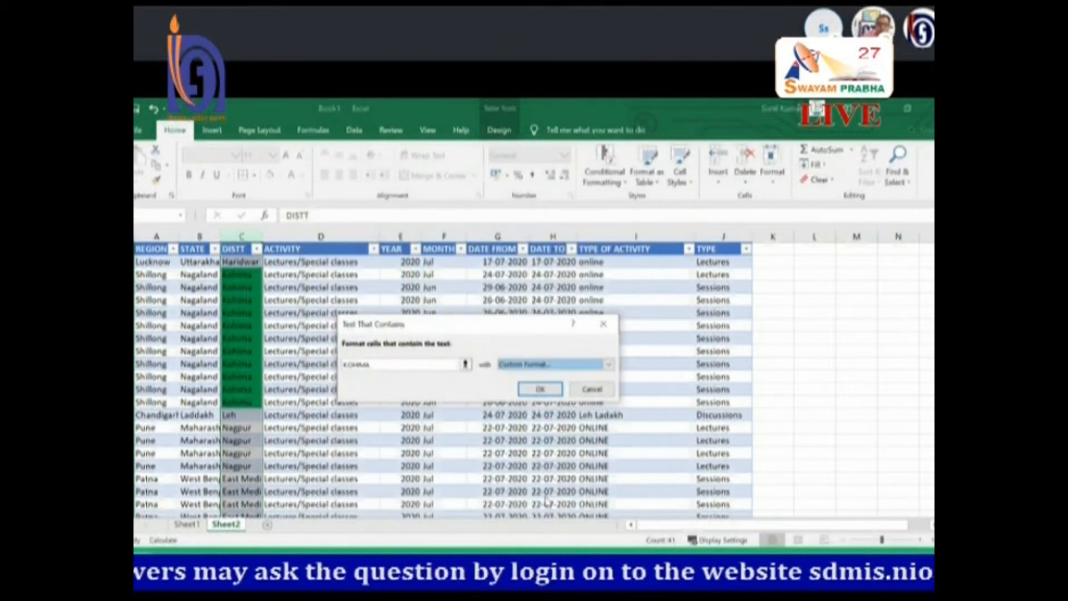
{"action": "left_click", "coordinate": [538, 390]}
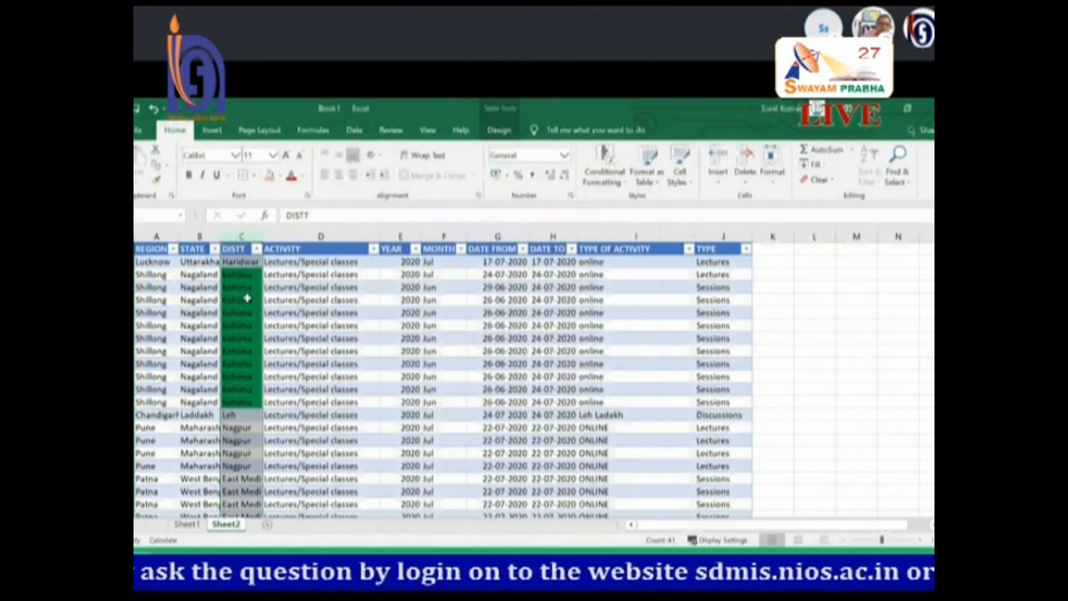
Check the green Kohima cells, then reselect the whole DISTT column for another rule.
{"action": "left_click", "coordinate": [278, 280]}
{"action": "left_click_drag", "start_coordinate": [243, 275], "coordinate": [251, 383]}
{"action": "scroll", "coordinate": [253, 373], "scroll_direction": "down", "scroll_amount": 7}
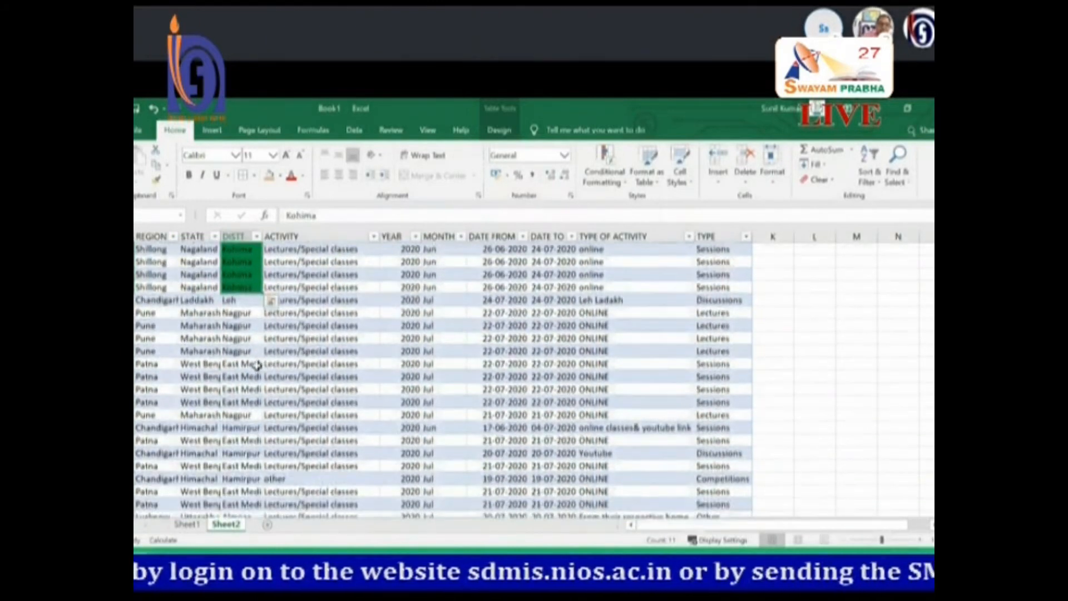
{"action": "scroll", "coordinate": [256, 364], "scroll_direction": "down", "scroll_amount": 3}
{"action": "scroll", "coordinate": [255, 362], "scroll_direction": "up", "scroll_amount": 9}
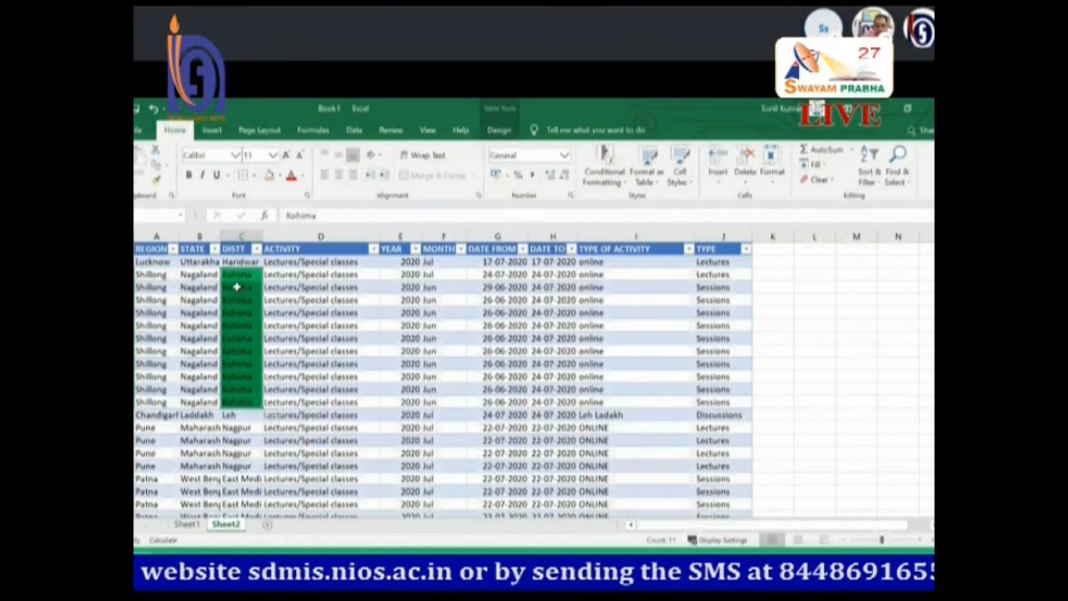
{"action": "left_click", "coordinate": [241, 237]}
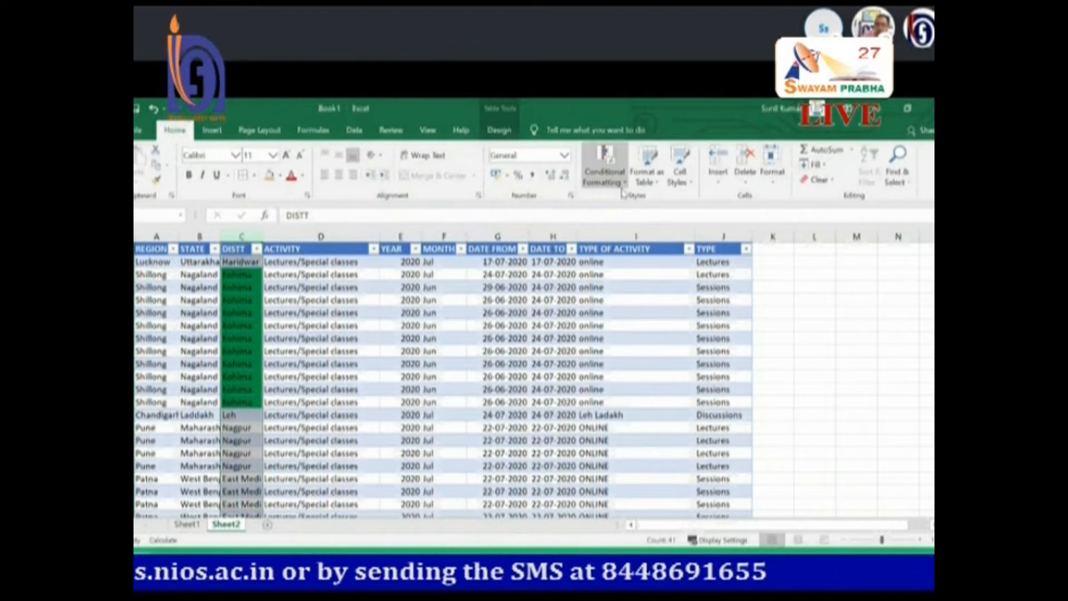
{"action": "left_click", "coordinate": [605, 167]}
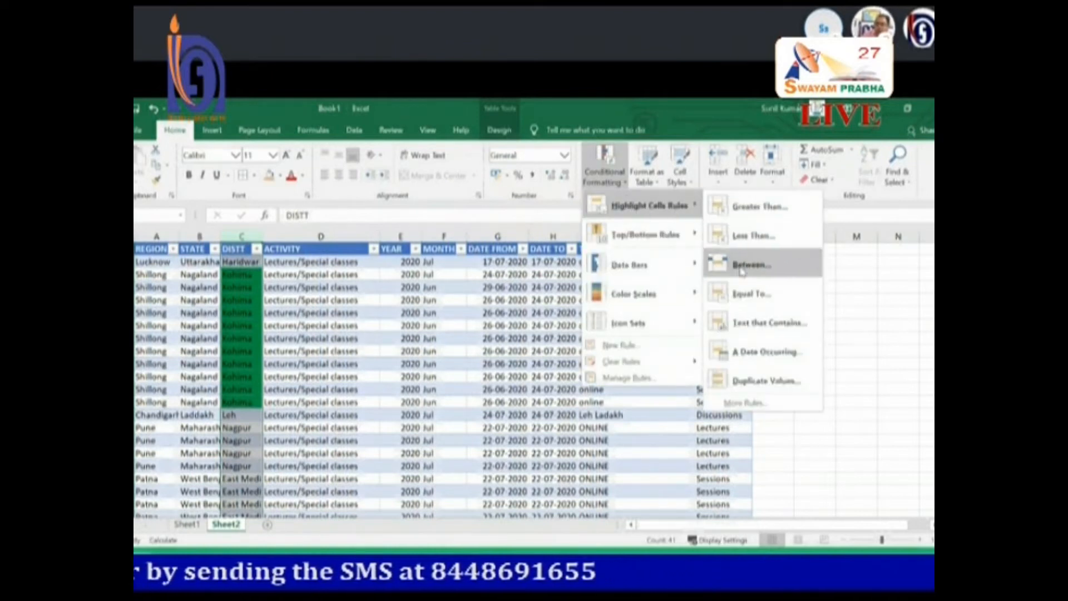
Add a Text That Contains rule for 'Nagp' with a custom red fill.
{"action": "left_click", "coordinate": [734, 314]}
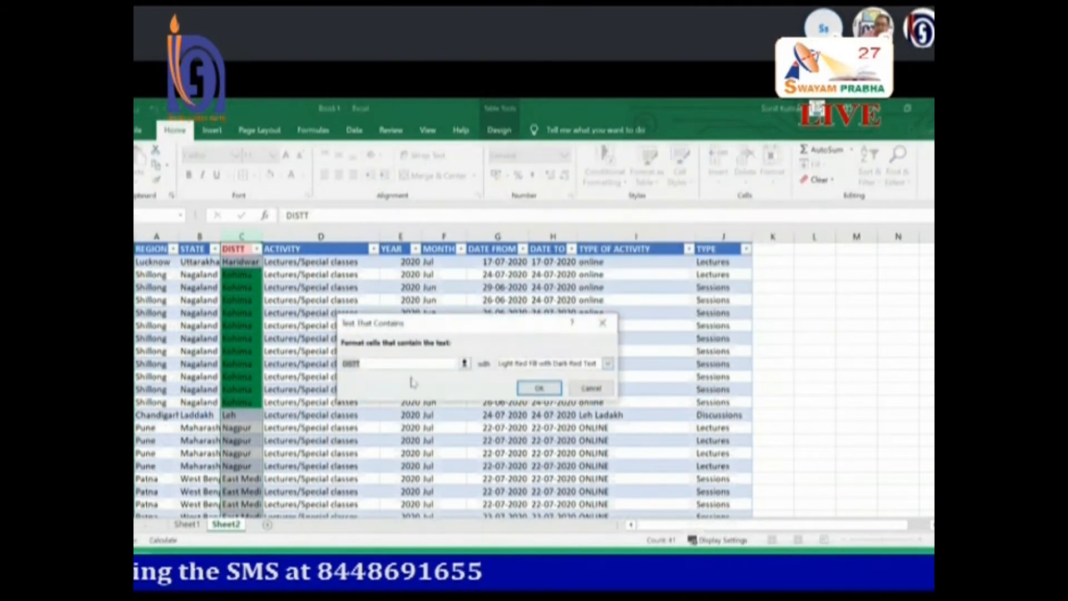
{"action": "type", "text": "Nagp"}
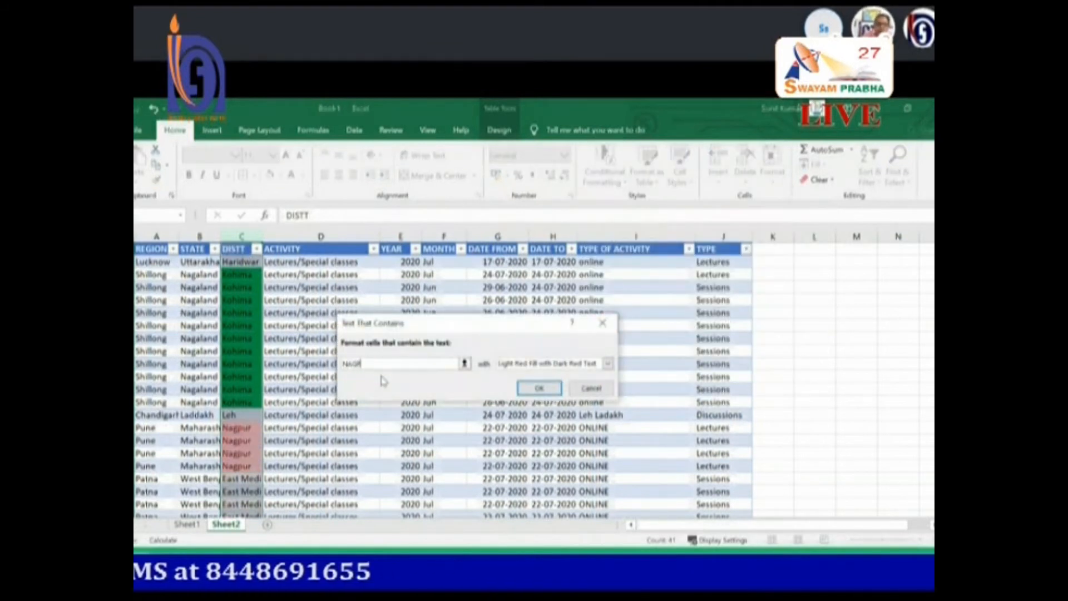
{"action": "left_click", "coordinate": [608, 364]}
{"action": "left_click", "coordinate": [535, 434]}
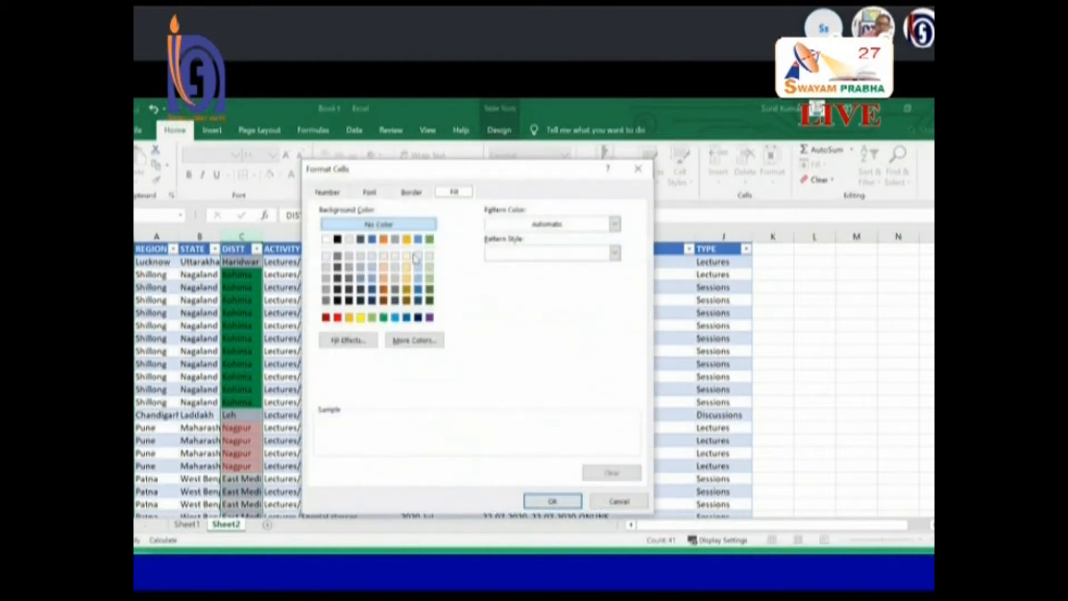
{"action": "left_click", "coordinate": [338, 317]}
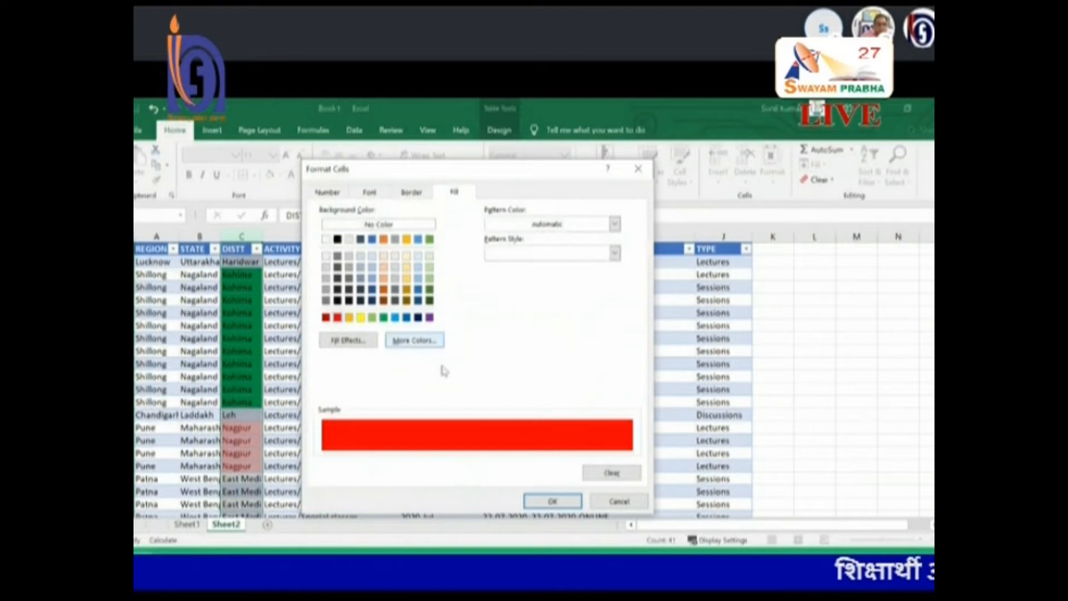
{"action": "left_click", "coordinate": [550, 500]}
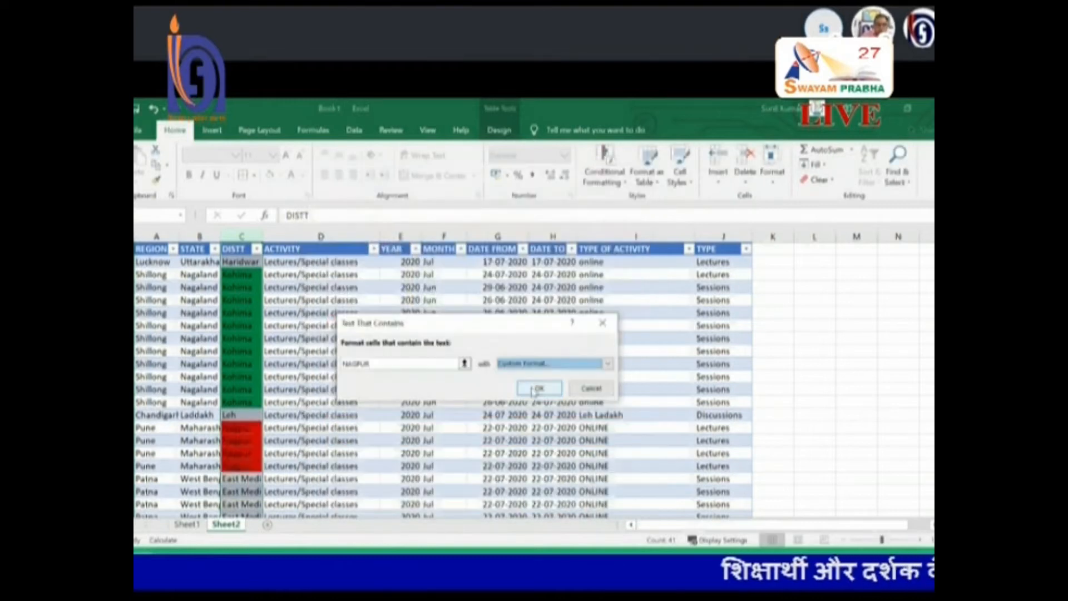
{"action": "left_click", "coordinate": [539, 389]}
{"action": "left_click", "coordinate": [389, 401]}
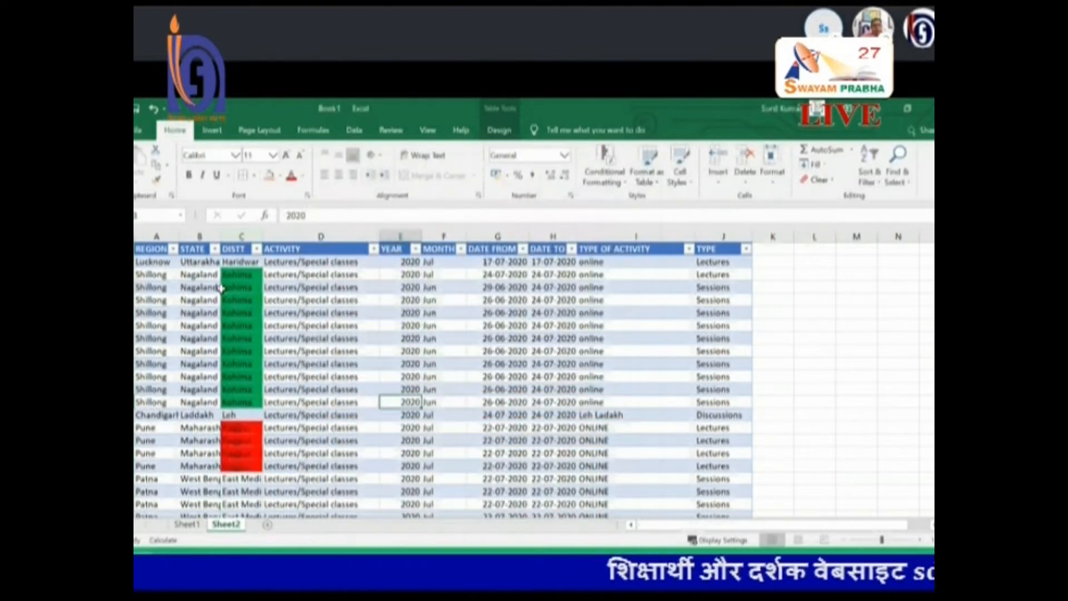
Review the green and red DISTT cells, then select the MONTH entries and open Highlight Cells Rules.
{"action": "left_click_drag", "start_coordinate": [233, 274], "coordinate": [243, 403]}
{"action": "left_click_drag", "start_coordinate": [243, 402], "coordinate": [251, 426]}
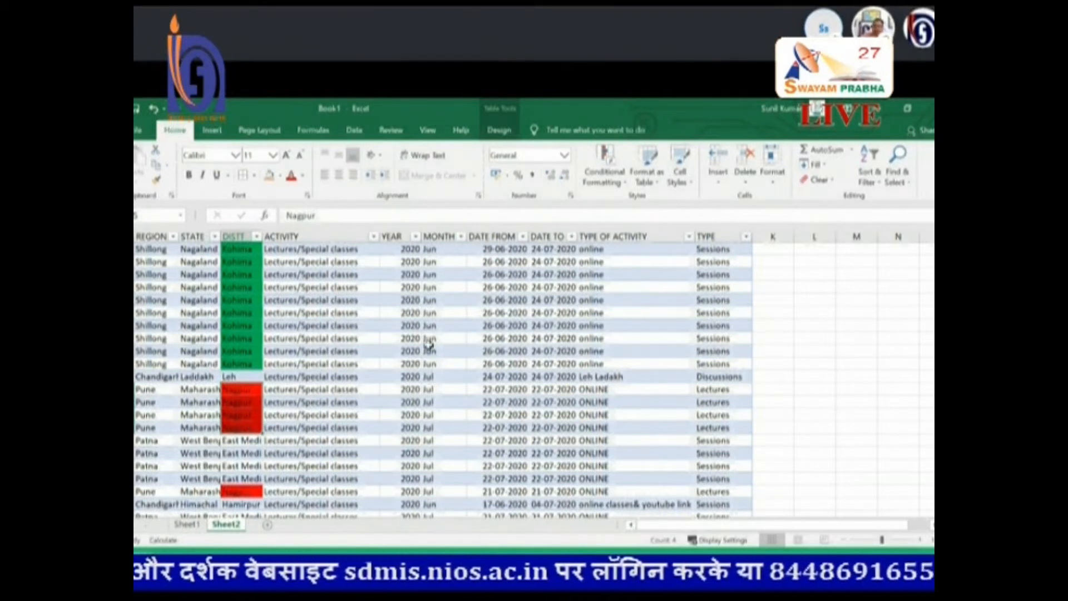
{"action": "left_click", "coordinate": [429, 324]}
{"action": "scroll", "coordinate": [436, 336], "scroll_direction": "down", "scroll_amount": 3}
{"action": "scroll", "coordinate": [428, 334], "scroll_direction": "up", "scroll_amount": 4}
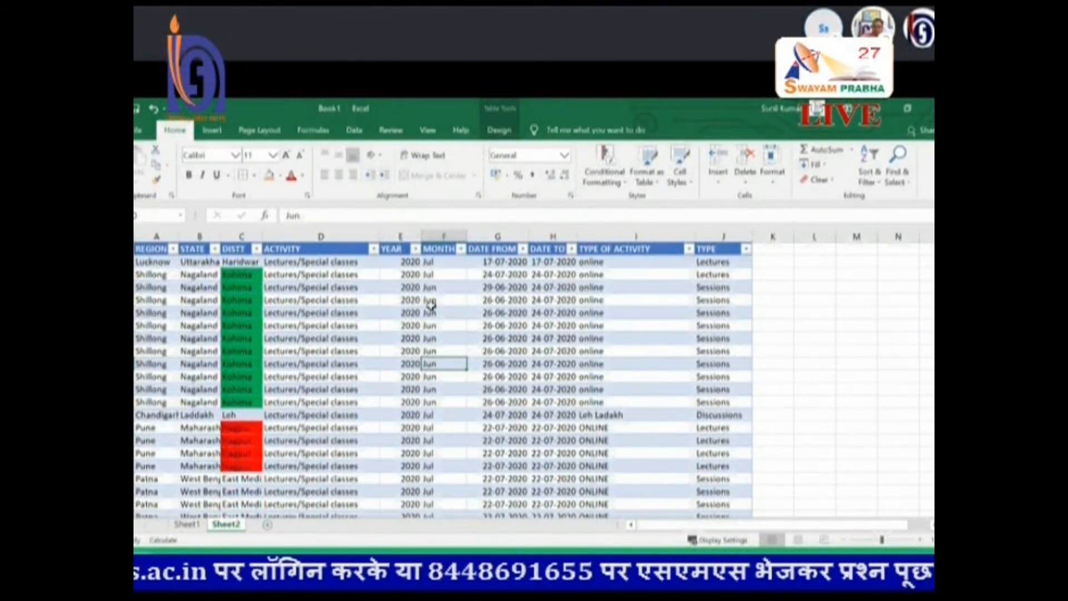
{"action": "left_click_drag", "start_coordinate": [437, 259], "coordinate": [440, 504]}
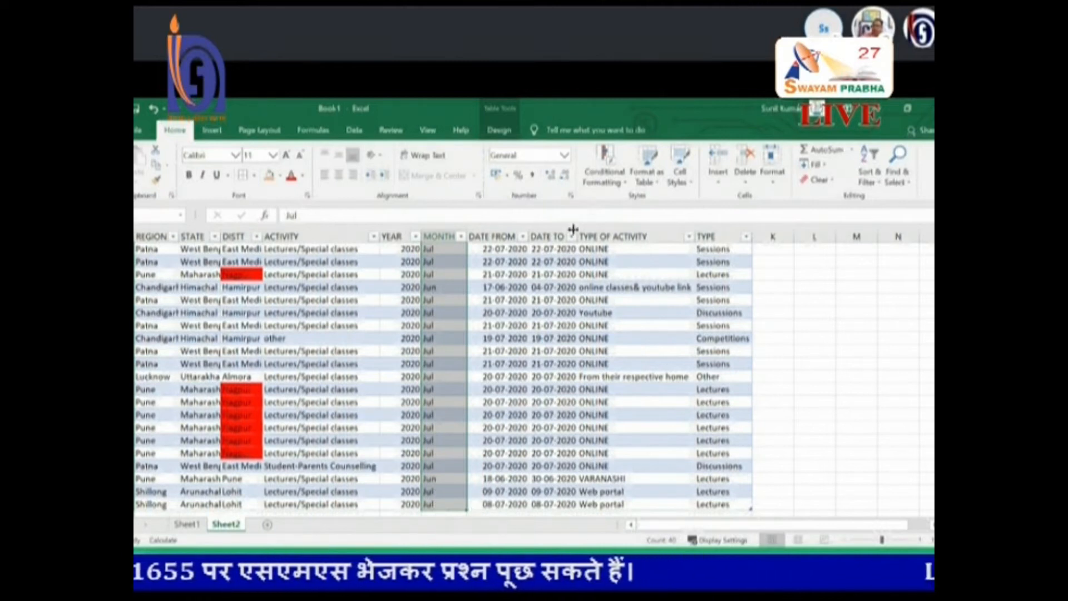
{"action": "left_click", "coordinate": [624, 179]}
{"action": "mouse_move", "coordinate": [639, 209]}
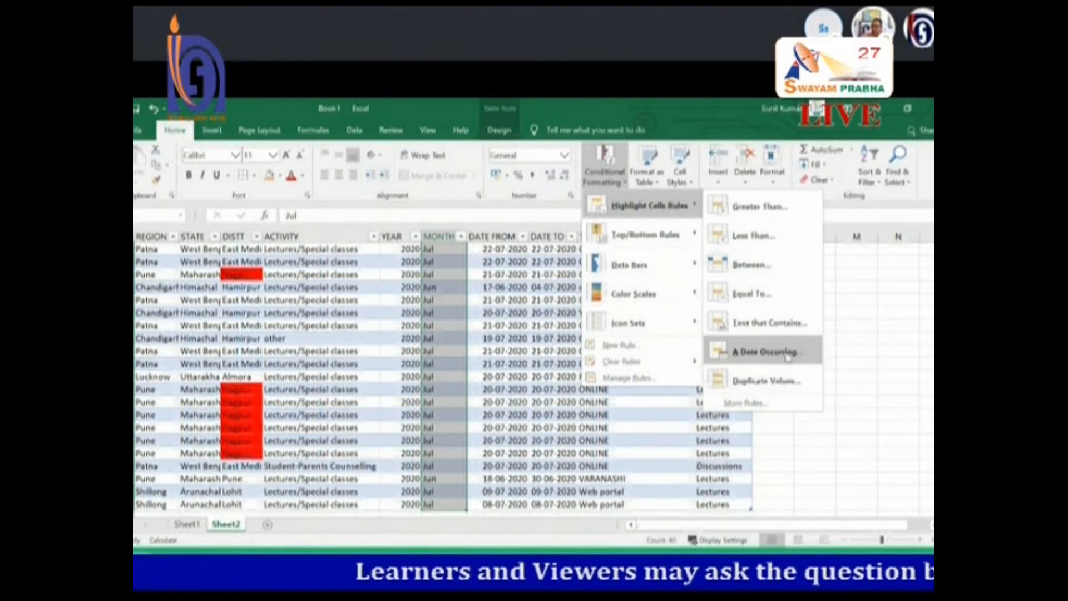
Select the DATE FROM column and start an A Date Occurring rule set to Last month.
{"action": "left_click", "coordinate": [469, 326]}
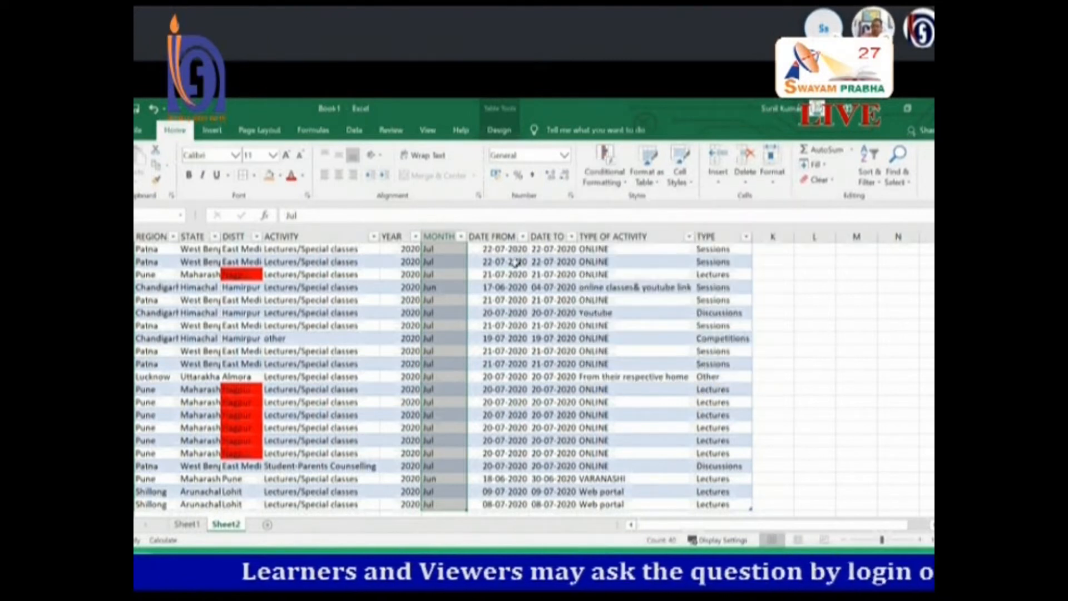
{"action": "left_click", "coordinate": [501, 230]}
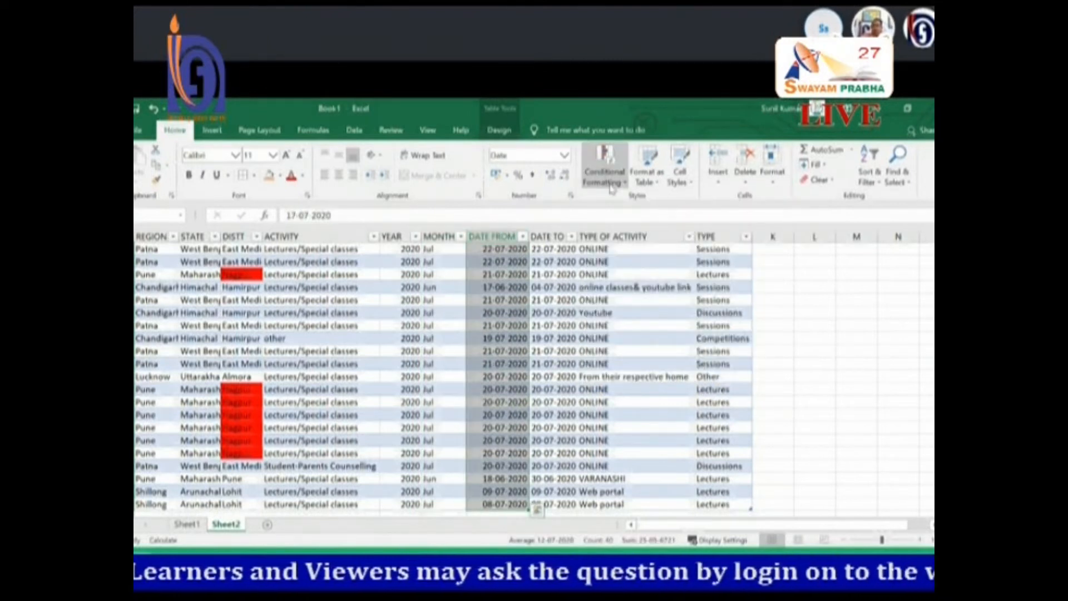
{"action": "left_click", "coordinate": [626, 183]}
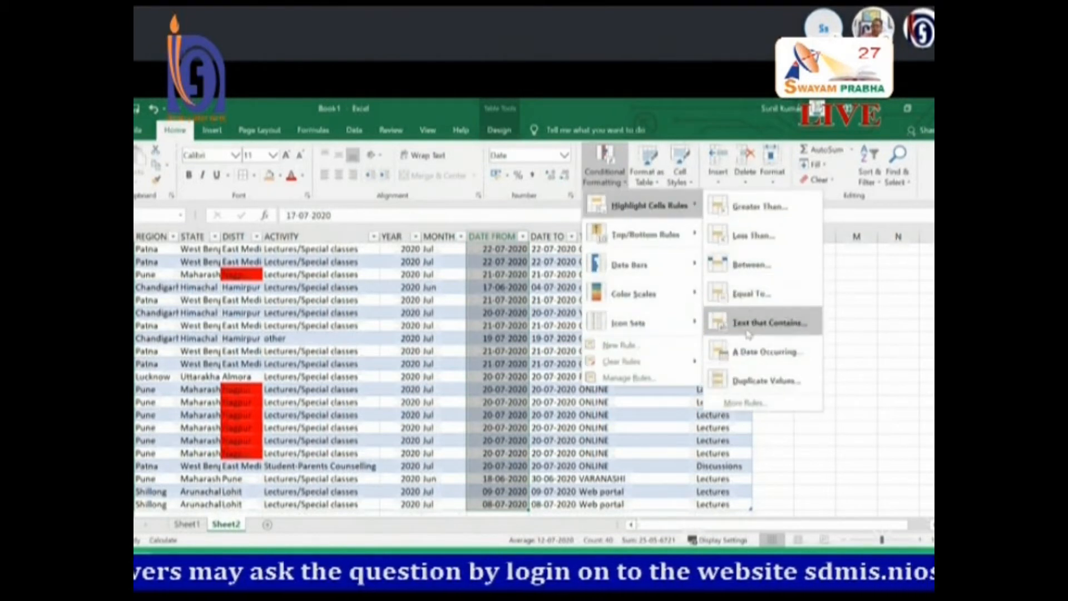
{"action": "left_click", "coordinate": [754, 356]}
{"action": "left_click_drag", "start_coordinate": [476, 317], "coordinate": [692, 306]}
{"action": "left_click", "coordinate": [650, 338]}
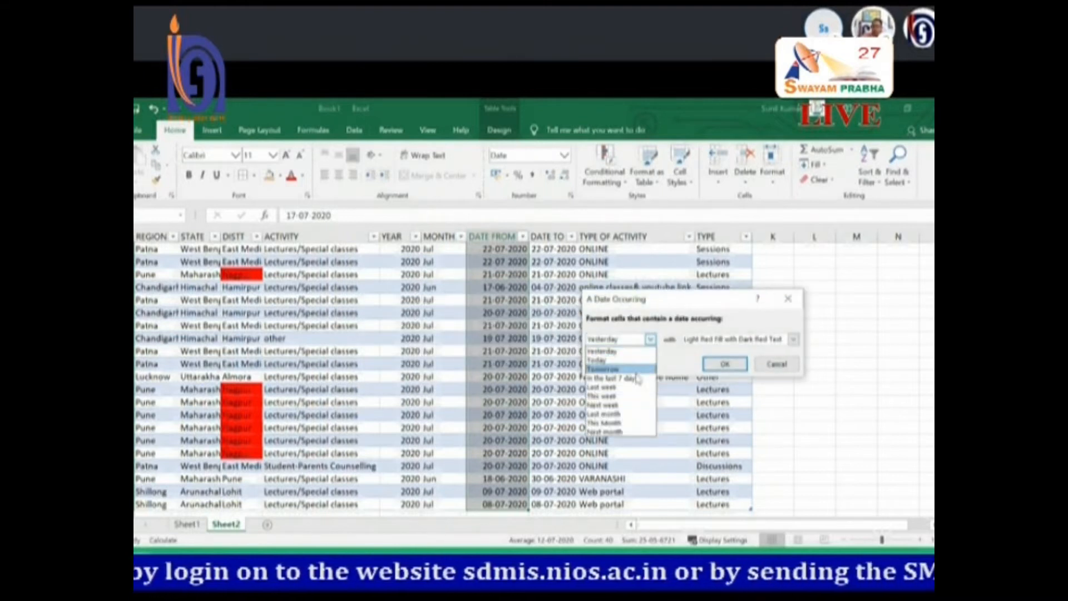
{"action": "left_click", "coordinate": [618, 414]}
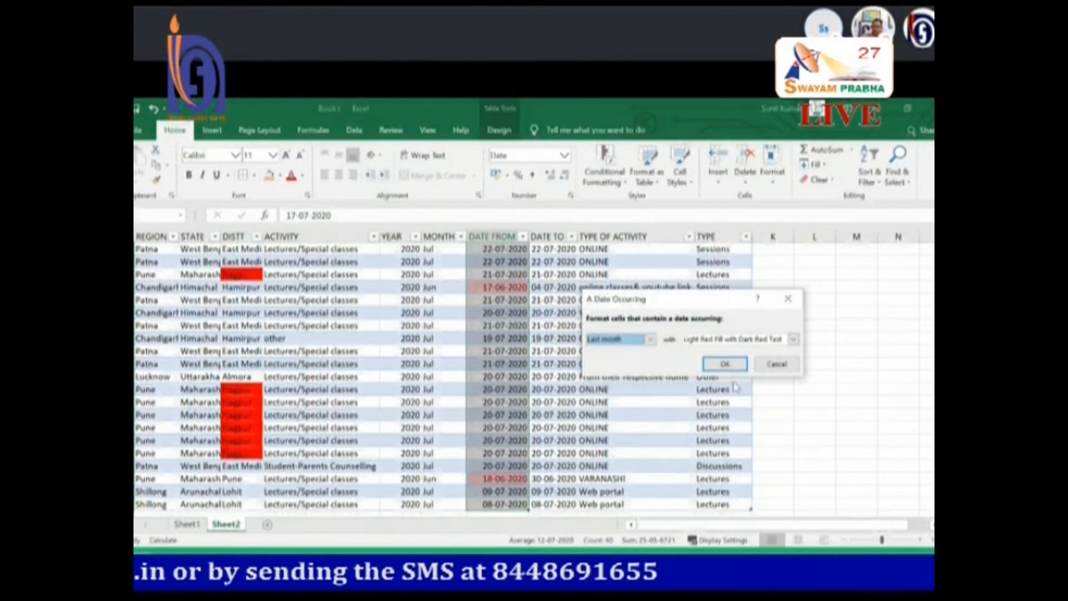
Give the Last month rule a custom bold, dark blue font and apply it.
{"action": "left_click", "coordinate": [786, 340]}
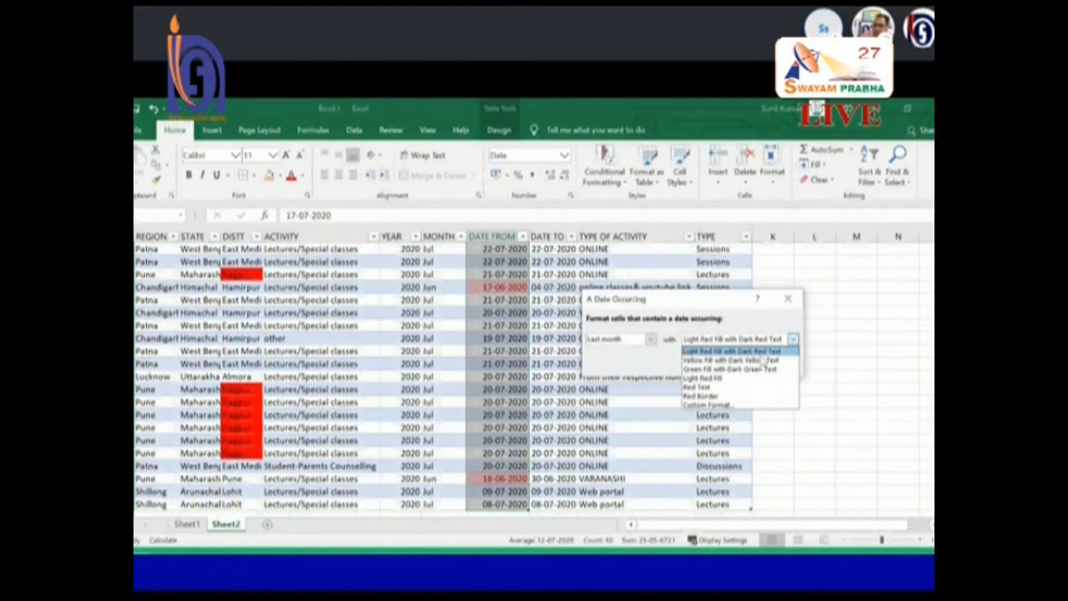
{"action": "left_click", "coordinate": [728, 406]}
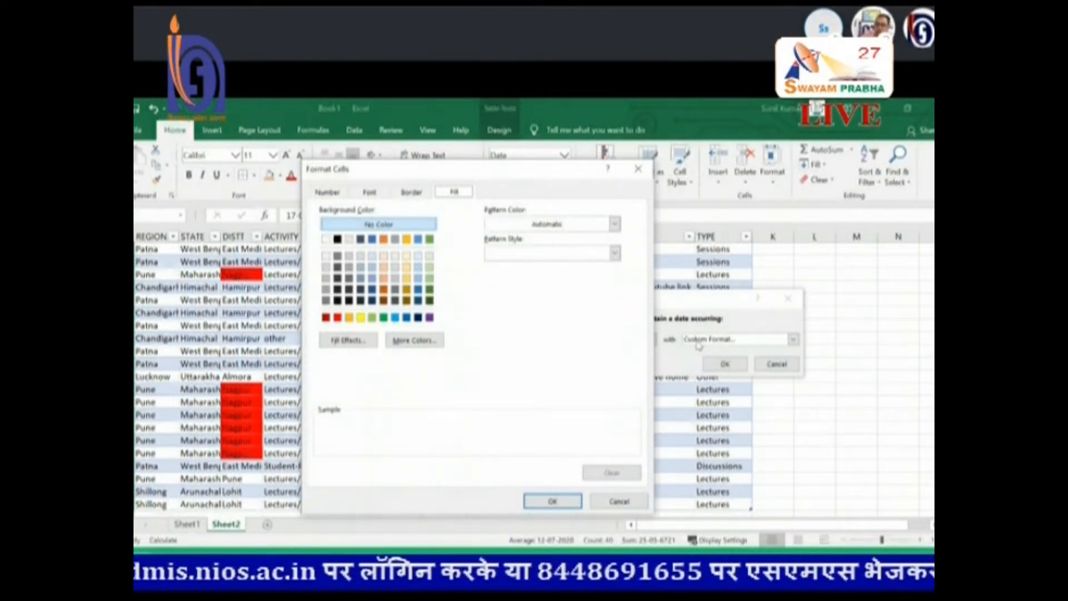
{"action": "left_click", "coordinate": [370, 193]}
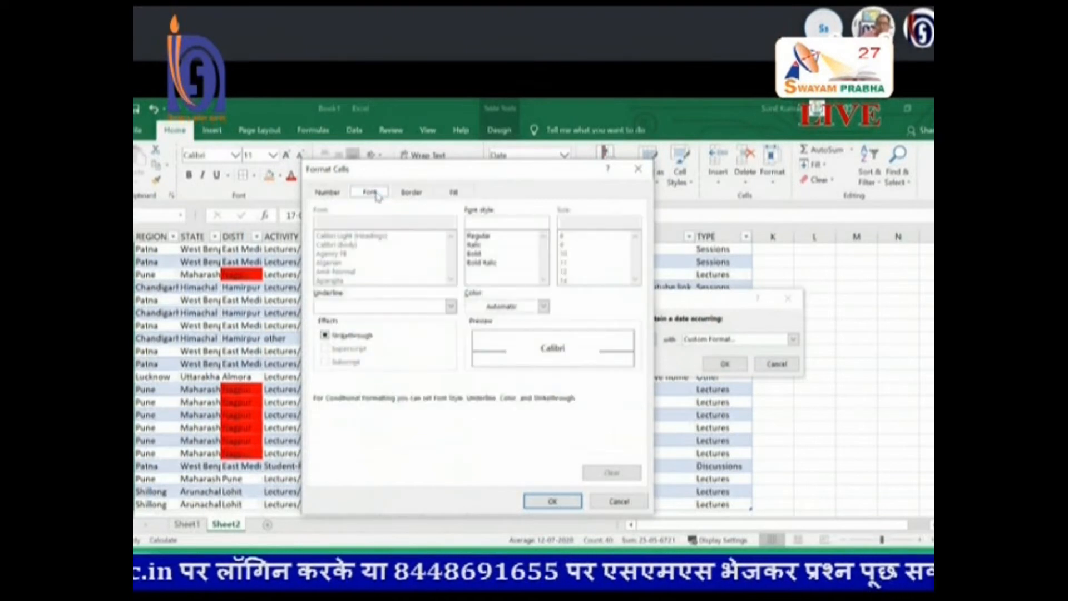
{"action": "left_click", "coordinate": [472, 253]}
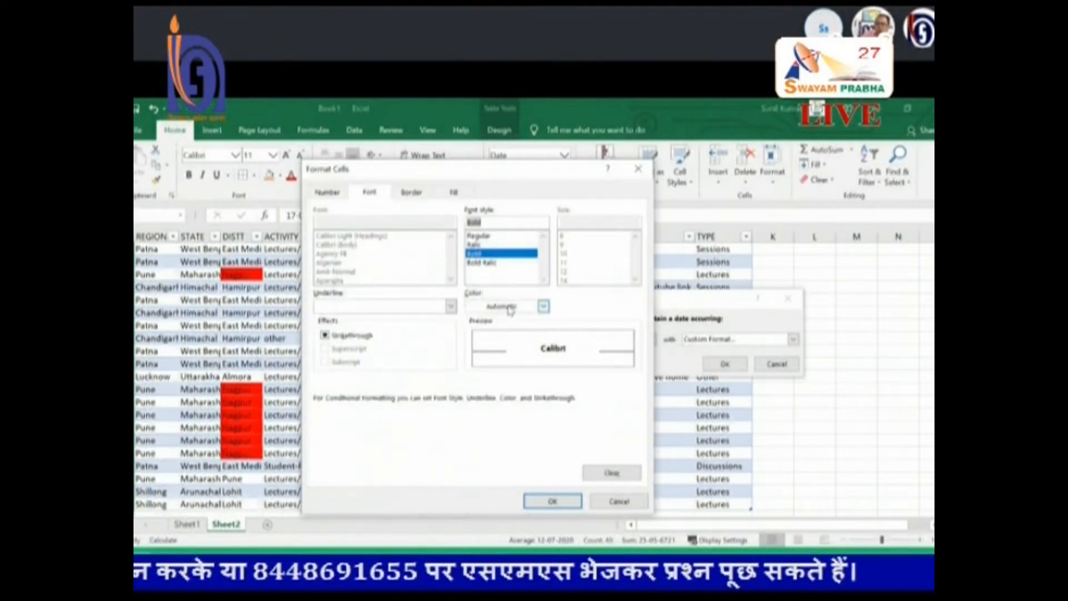
{"action": "left_click", "coordinate": [543, 307]}
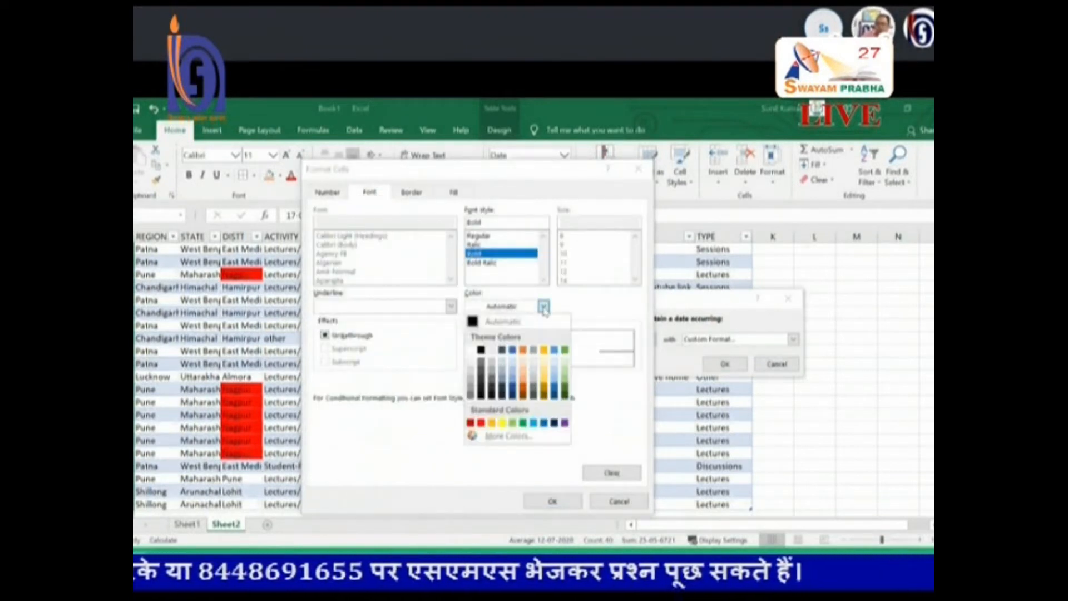
{"action": "left_click", "coordinate": [554, 424]}
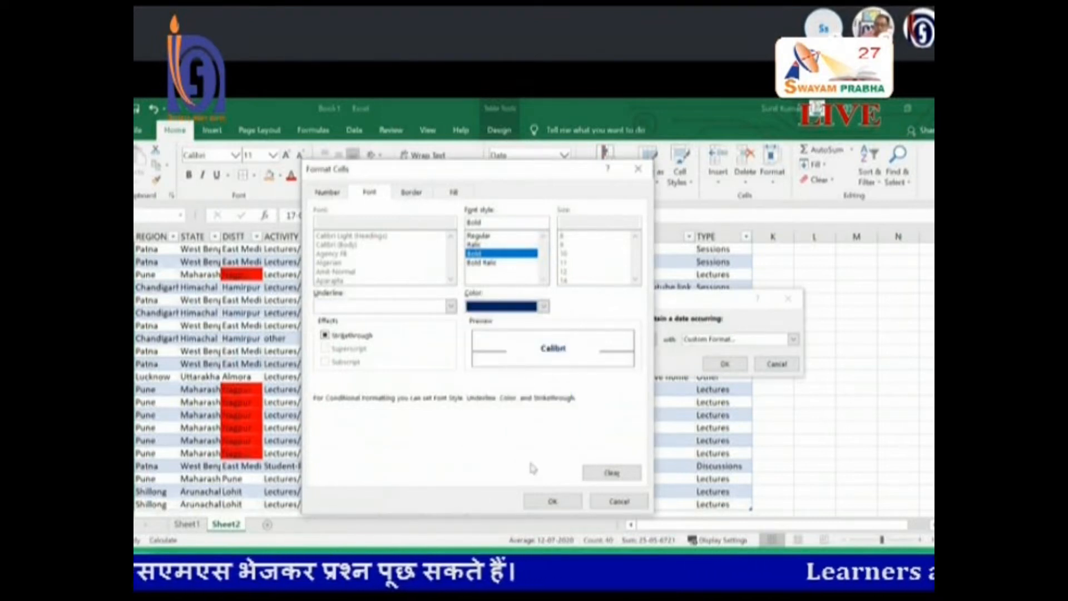
{"action": "left_click", "coordinate": [550, 501]}
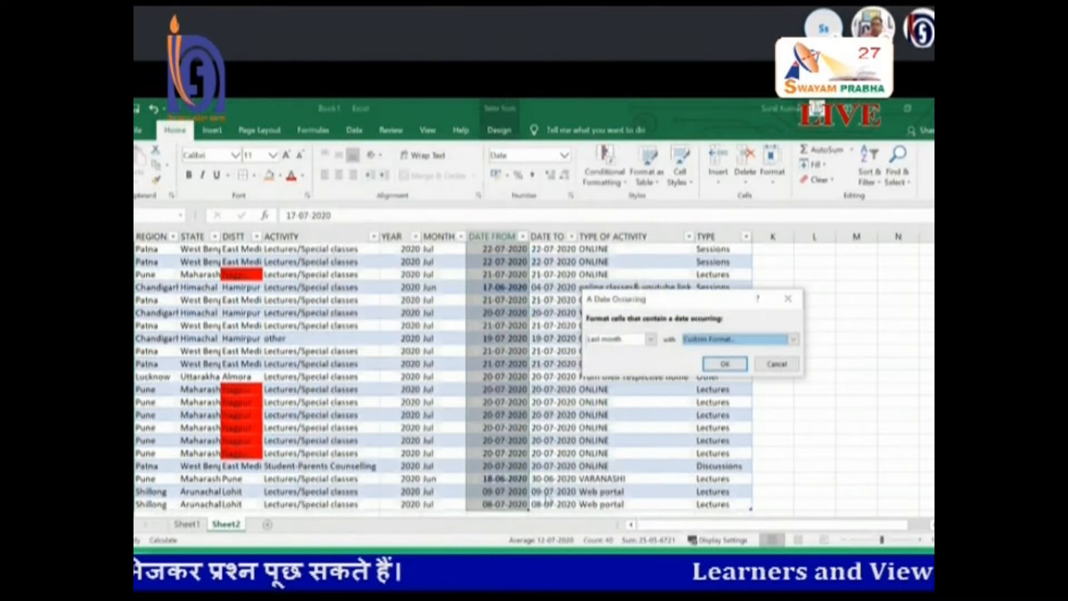
{"action": "left_click", "coordinate": [725, 362]}
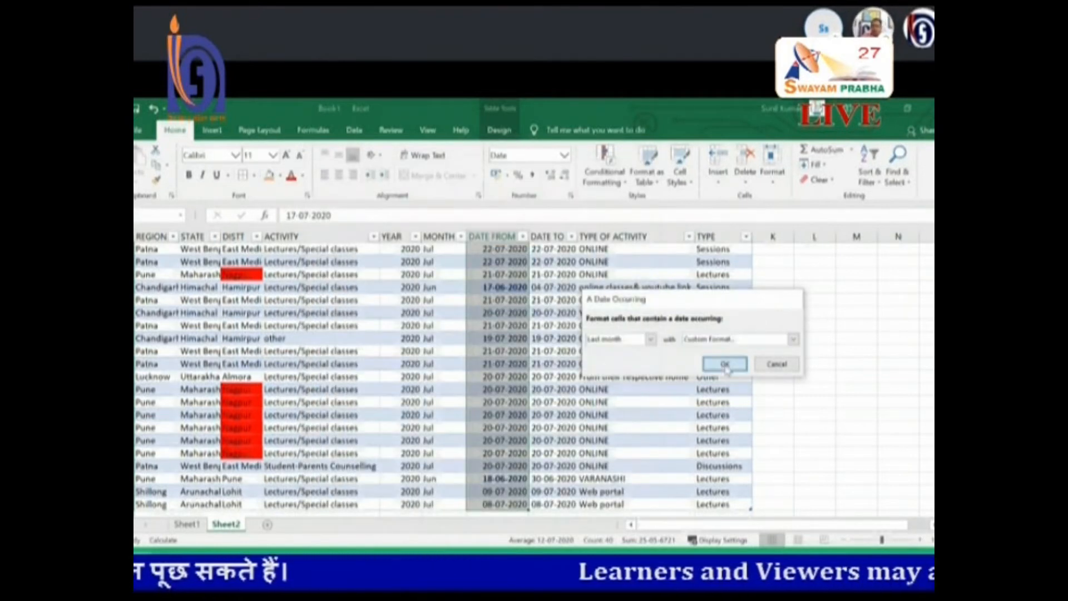
Move the DATE FROM dates onto DATE TO, replacing its data, and check the bold June dates.
{"action": "left_click_drag", "start_coordinate": [528, 349], "coordinate": [572, 341]}
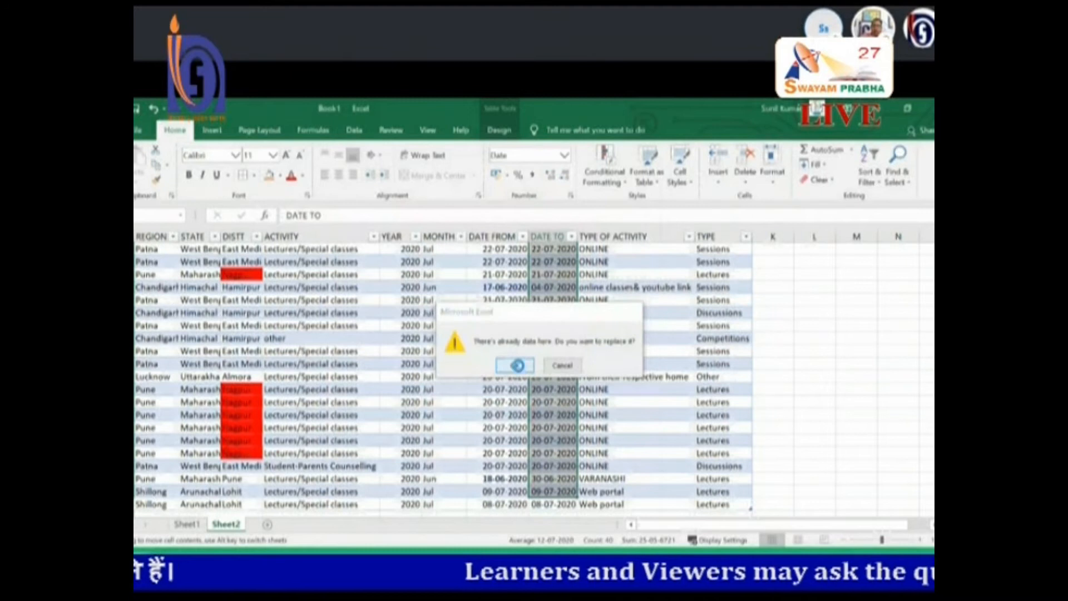
{"action": "left_click", "coordinate": [518, 366]}
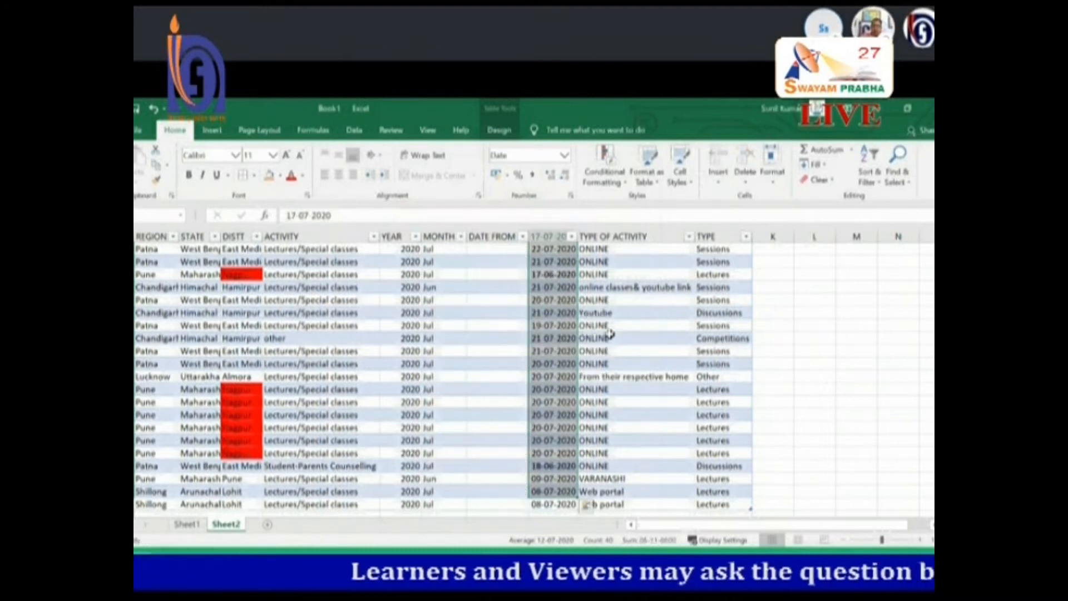
{"action": "left_click", "coordinate": [609, 328]}
{"action": "scroll", "coordinate": [556, 314], "scroll_direction": "up", "scroll_amount": 3}
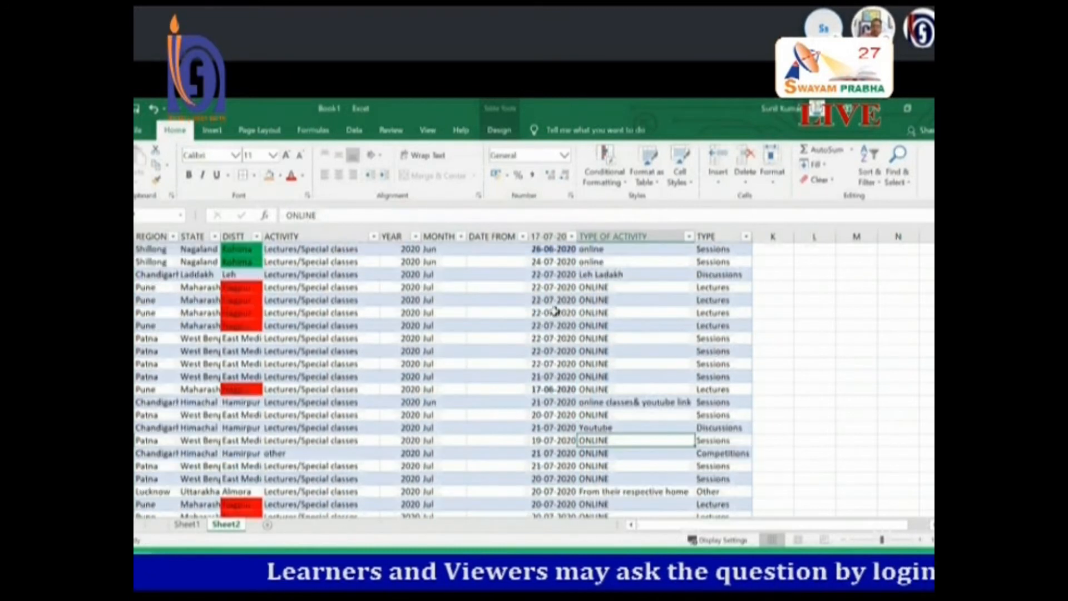
{"action": "left_click", "coordinate": [555, 249]}
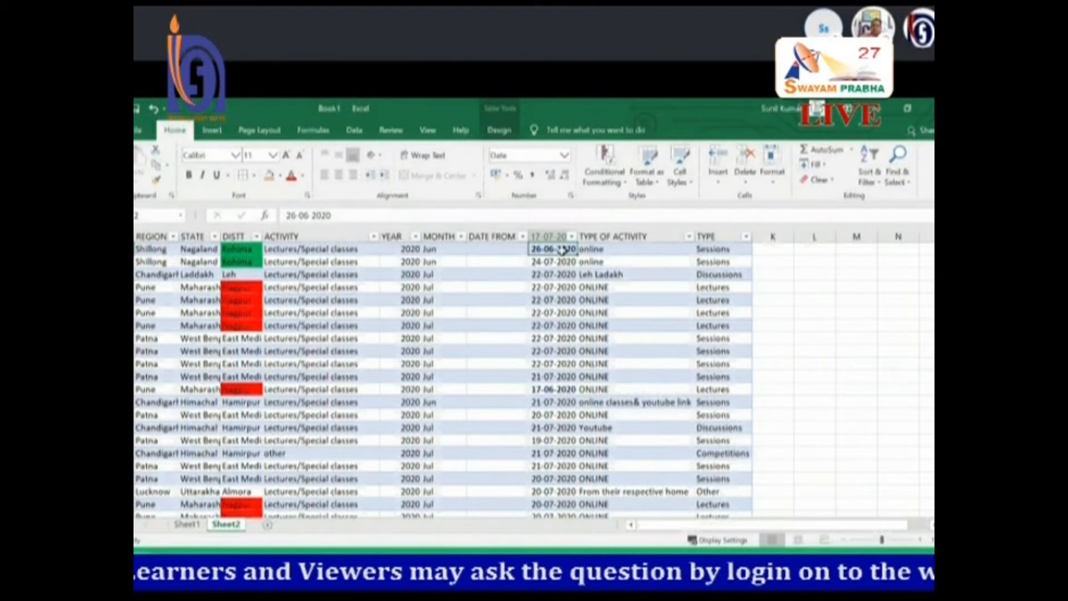
{"action": "left_click", "coordinate": [552, 390]}
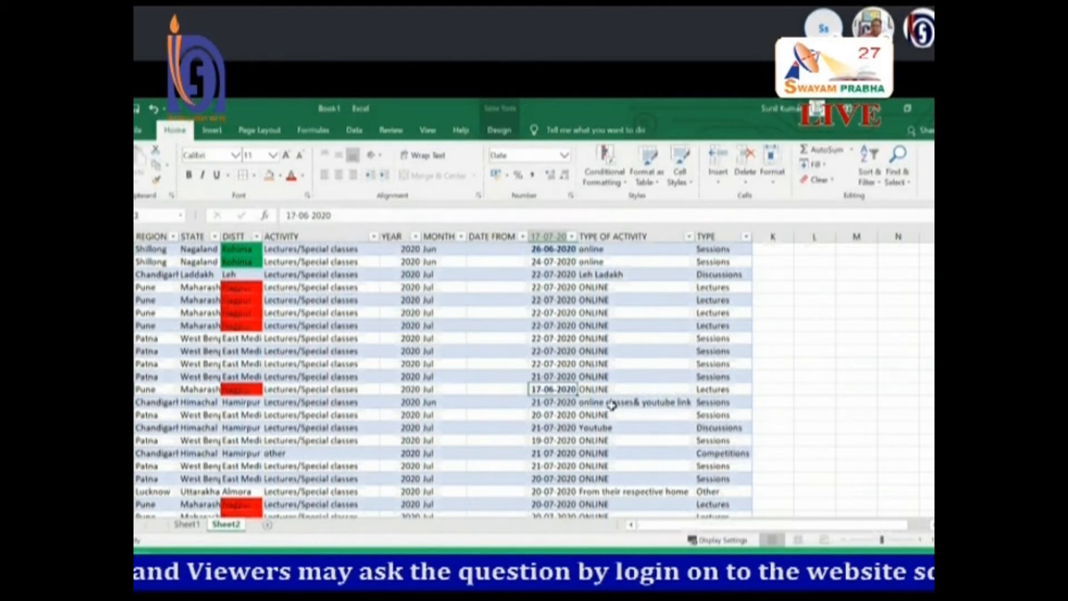
{"action": "scroll", "coordinate": [610, 405], "scroll_direction": "down", "scroll_amount": 5}
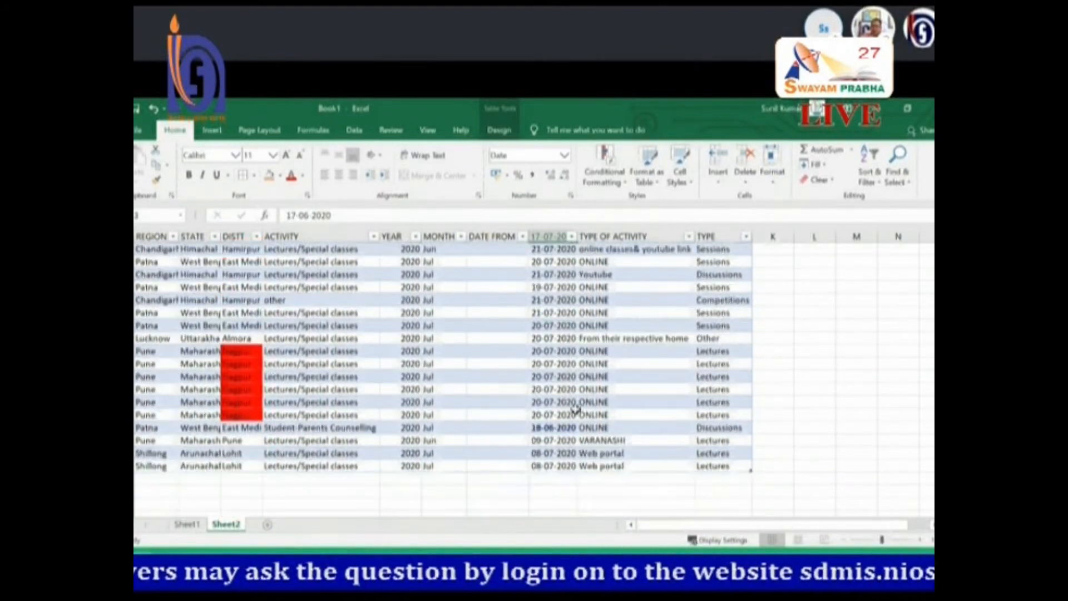
{"action": "left_click", "coordinate": [554, 389]}
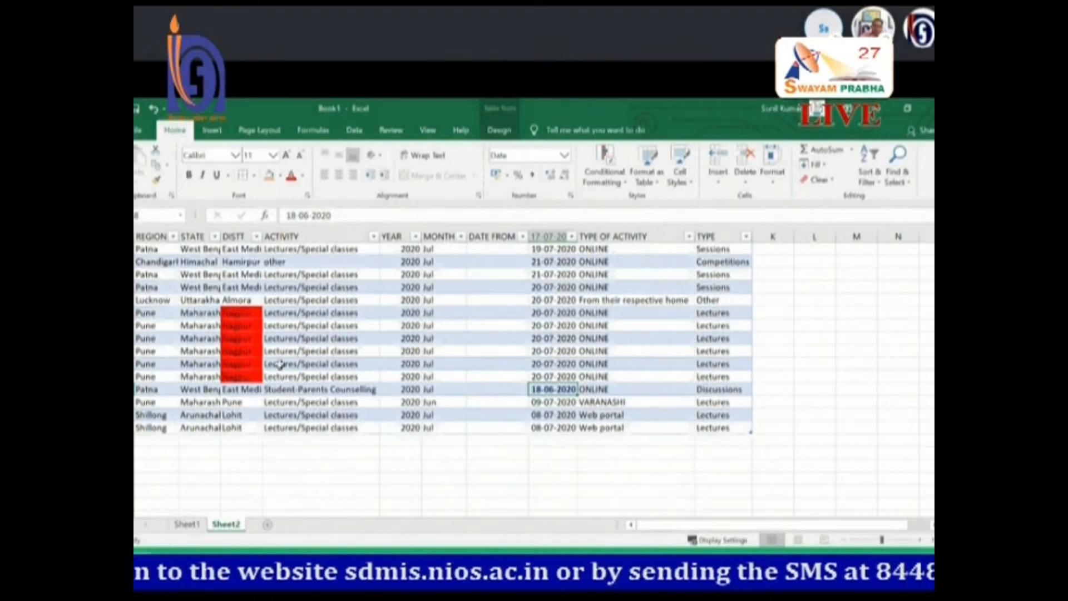
On Sheet1, delete all the sheet's values and the yellow block.
{"action": "left_click", "coordinate": [204, 327]}
{"action": "left_click", "coordinate": [187, 524]}
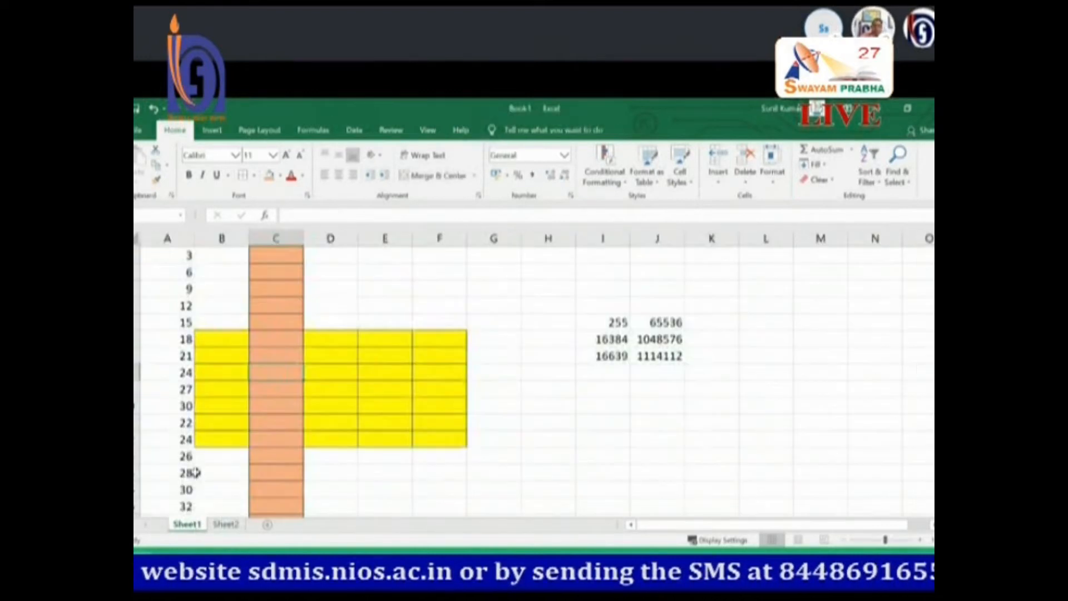
{"action": "right_click", "coordinate": [137, 238]}
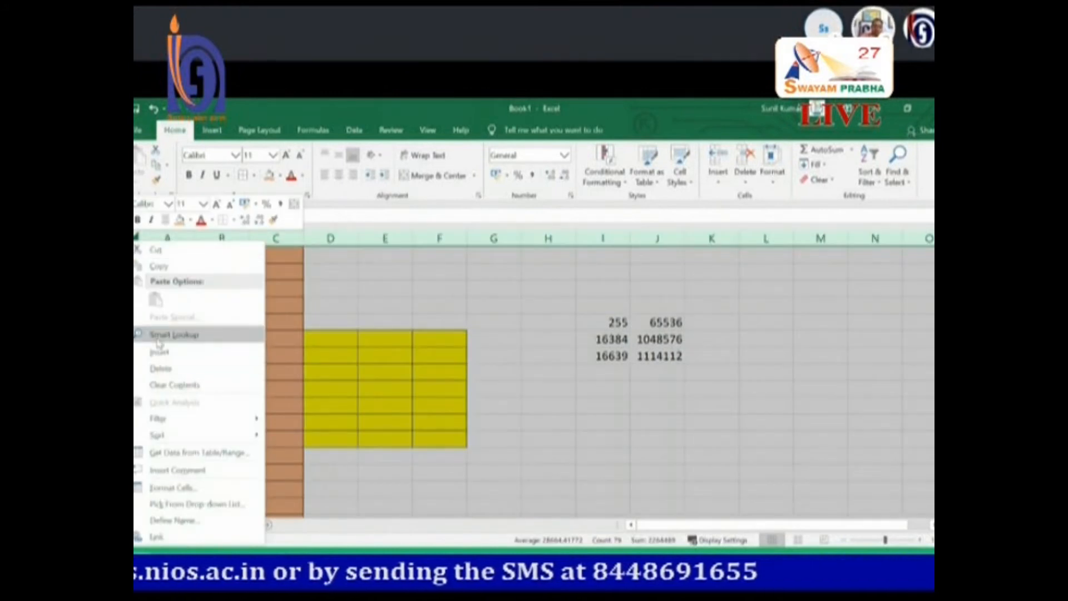
{"action": "left_click", "coordinate": [160, 368]}
{"action": "left_click", "coordinate": [299, 348]}
Remove the orange fill from column C with No Fill.
{"action": "left_click", "coordinate": [276, 238]}
{"action": "left_click", "coordinate": [281, 176]}
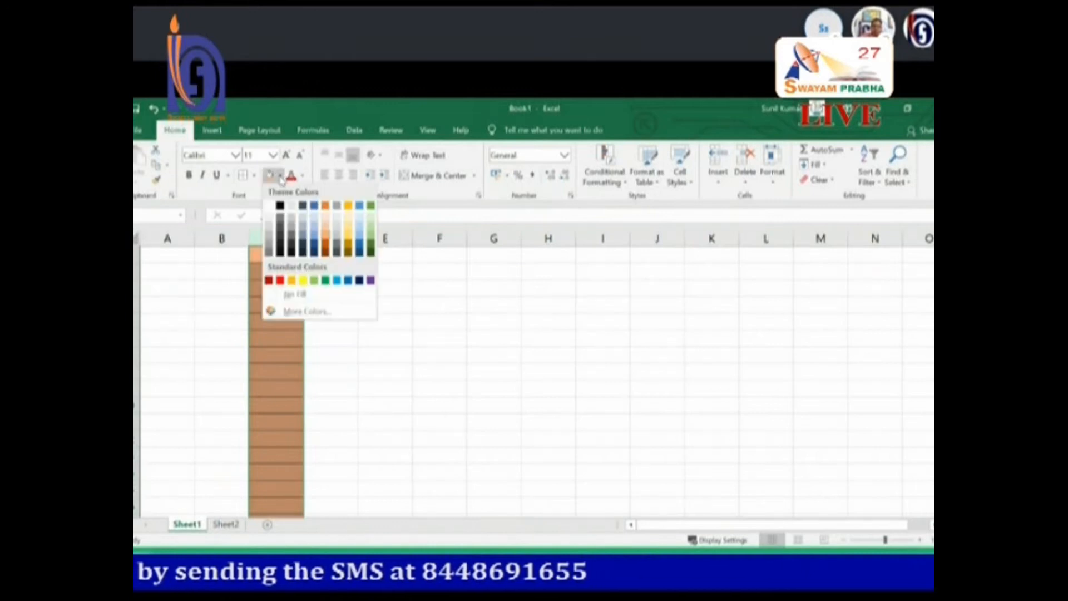
{"action": "left_click", "coordinate": [293, 295]}
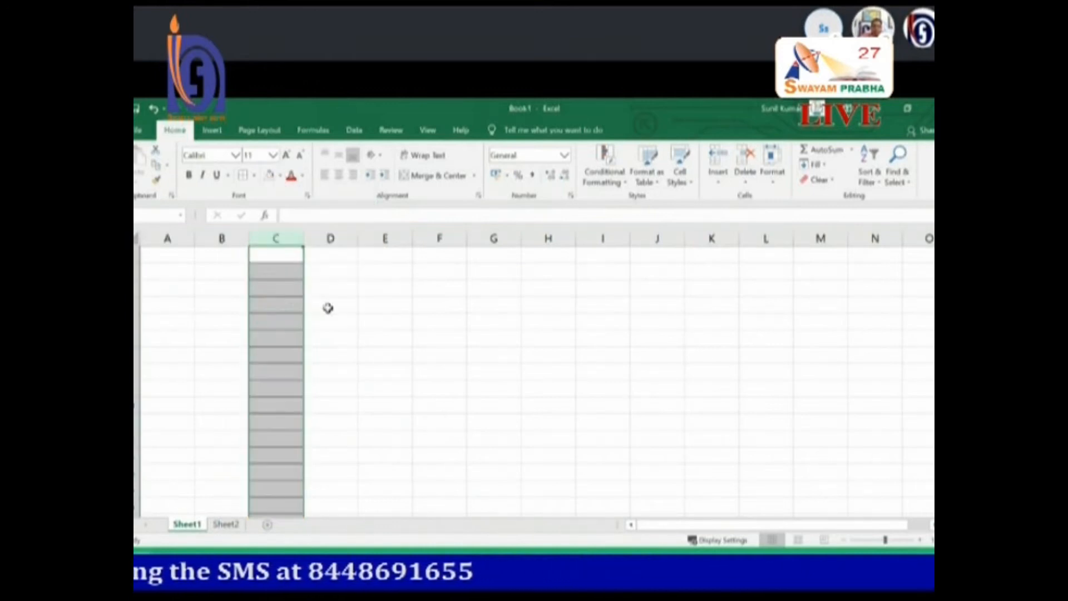
{"action": "left_click", "coordinate": [384, 319]}
Set column C to No Border so its borders are gone.
{"action": "left_click", "coordinate": [269, 238]}
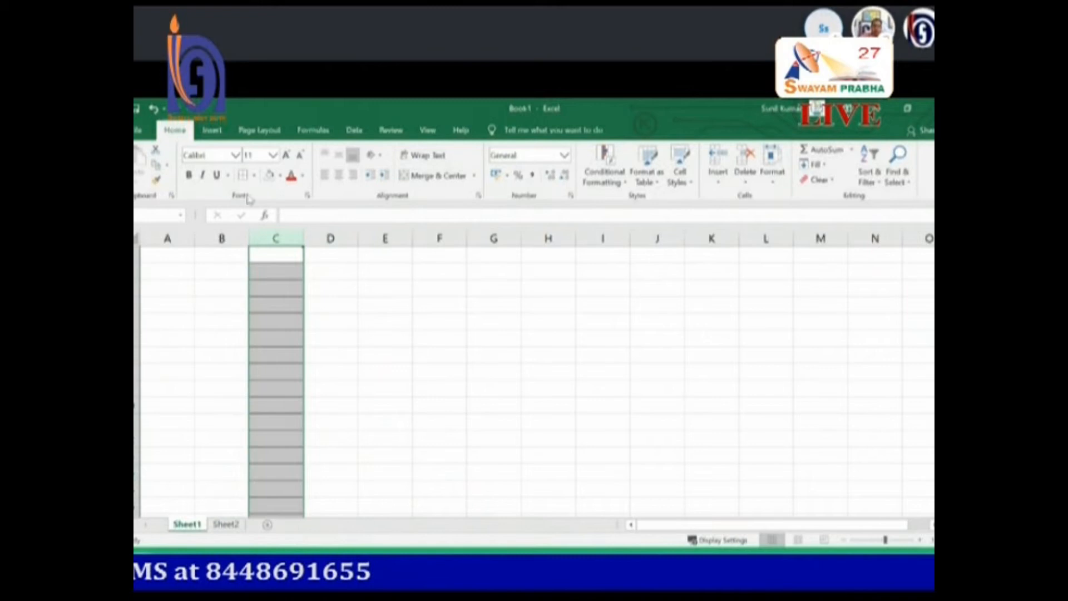
{"action": "left_click", "coordinate": [254, 176]}
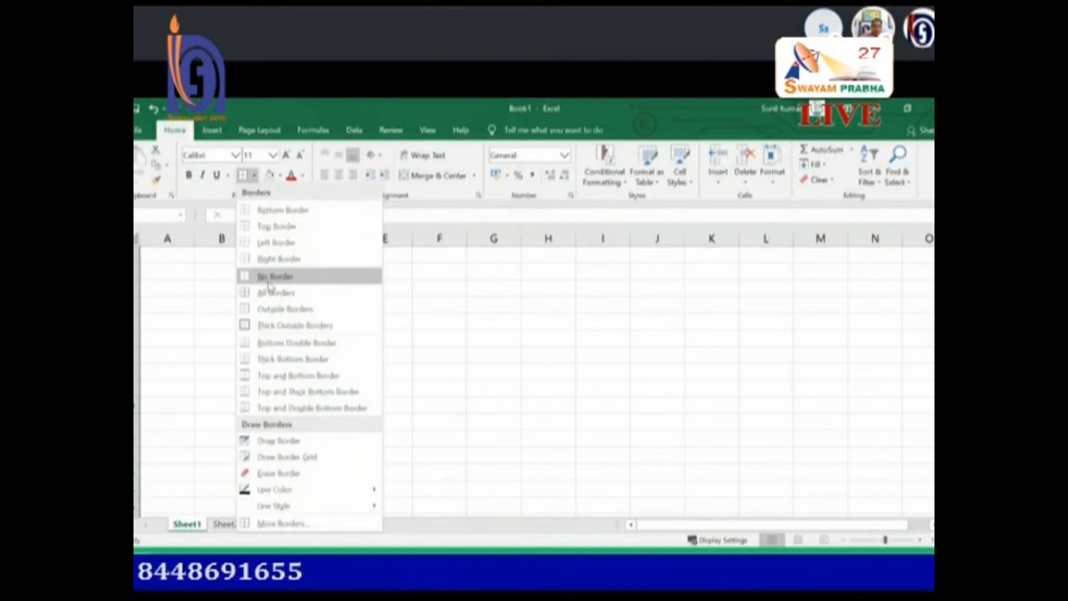
{"action": "left_click", "coordinate": [269, 279]}
{"action": "left_click", "coordinate": [340, 321]}
{"action": "left_click", "coordinate": [158, 257]}
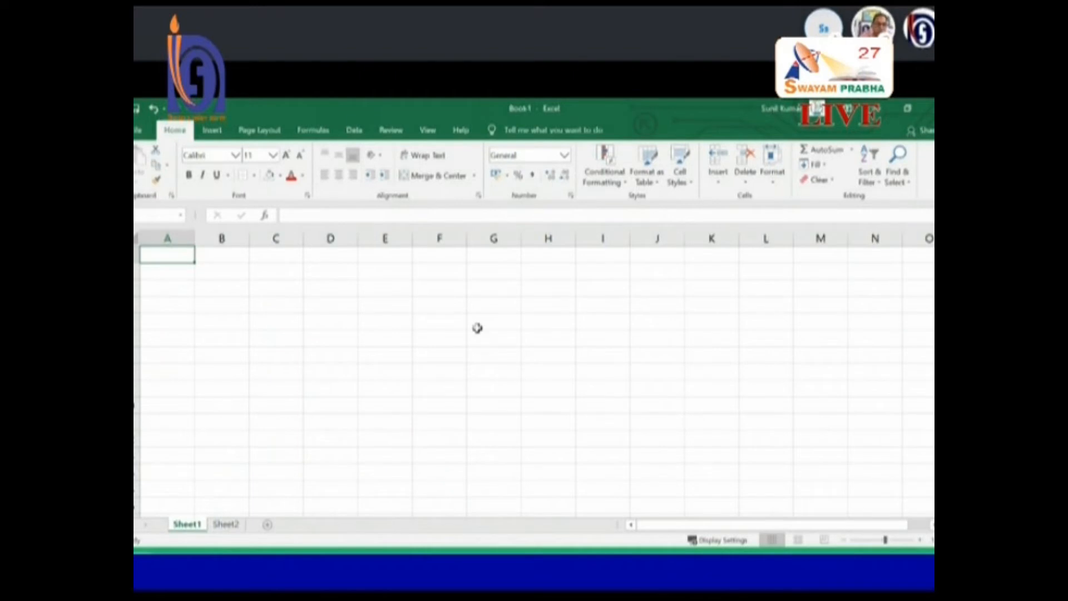
Enter the headings 'Sr.No.' in A1 and 'Name of Student' in B1.
{"action": "type", "text": "Sr."}
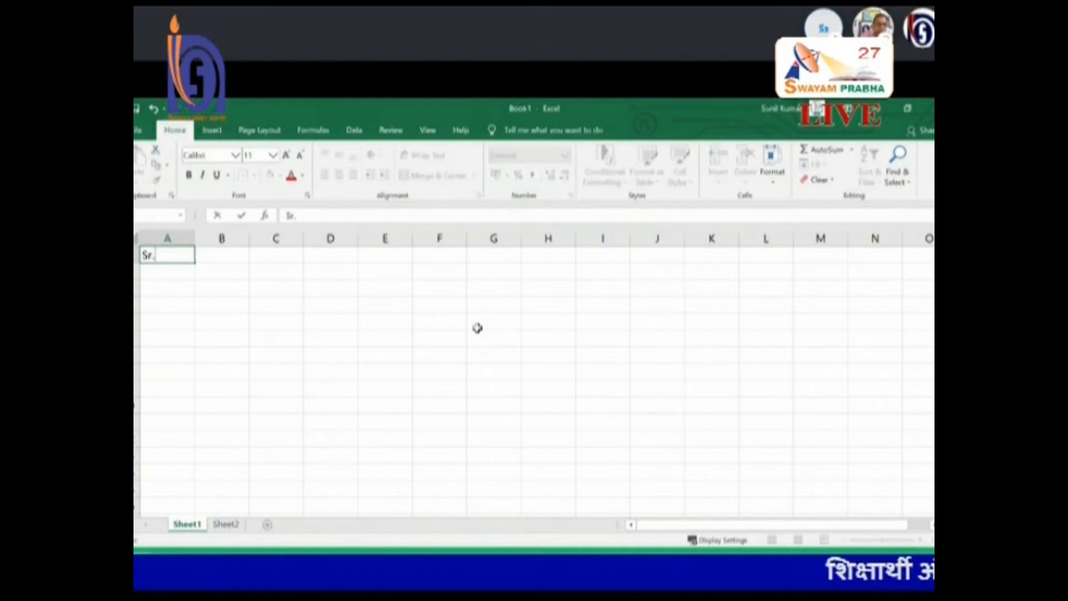
{"action": "type", "text": "nO"}
{"action": "key", "text": "BackSpace"}
{"action": "key", "text": "BackSpace"}
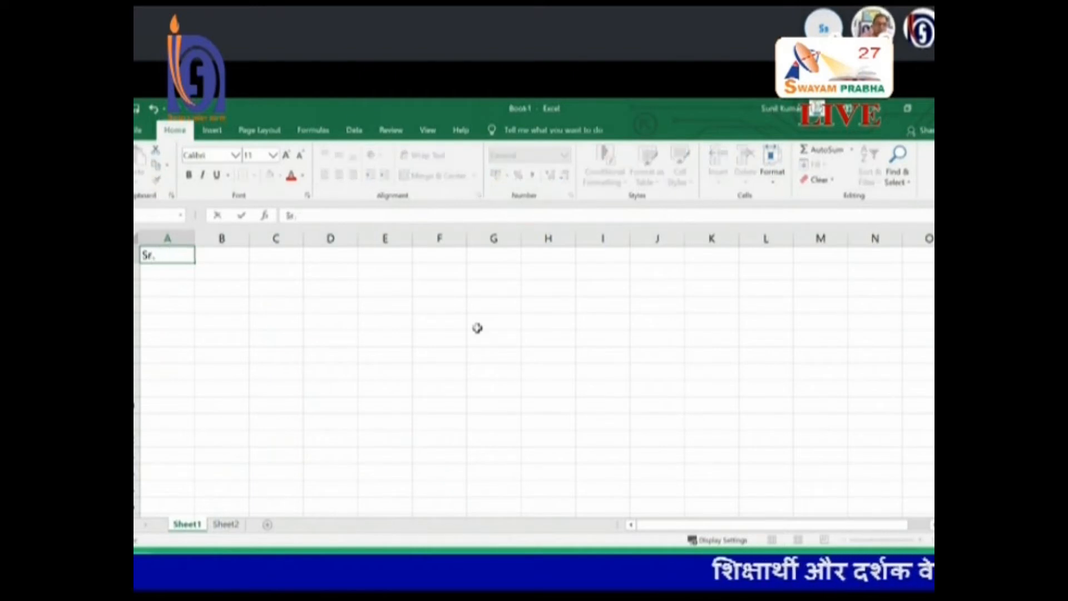
{"action": "key", "text": "Tab"}
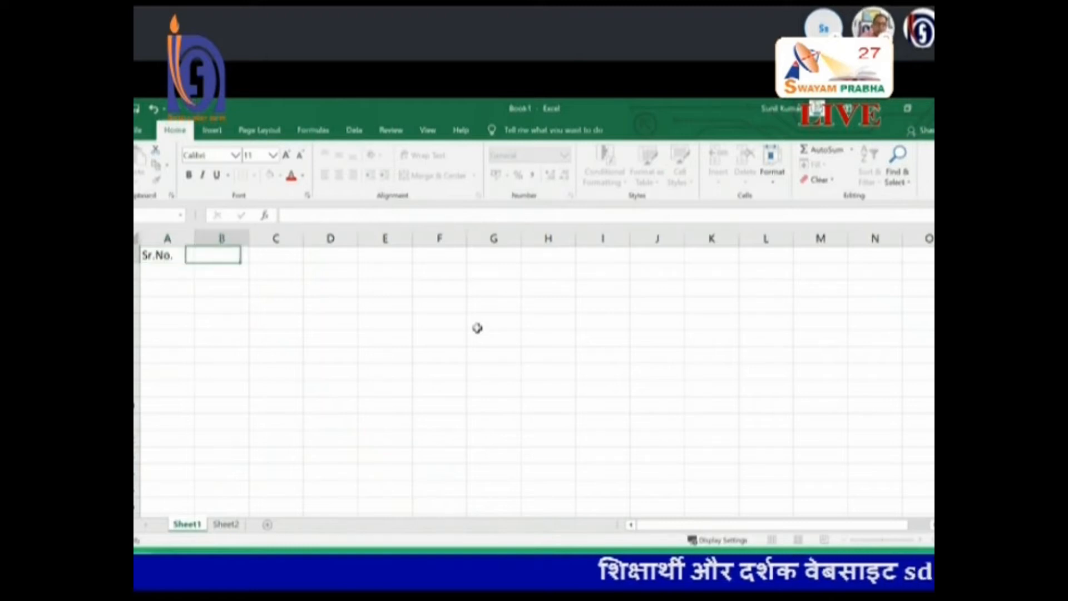
{"action": "type", "text": "AN"}
{"action": "key", "text": "BackSpace"}
{"action": "key", "text": "BackSpace"}
{"action": "type", "text": "Name of Studetn"}
{"action": "key", "text": "BackSpace"}
{"action": "key", "text": "BackSpace"}
{"action": "type", "text": "nt"}
{"action": "key", "text": "Tab"}
Enter 'Marks' in C1, then return to that cell.
{"action": "type", "text": "MA"}
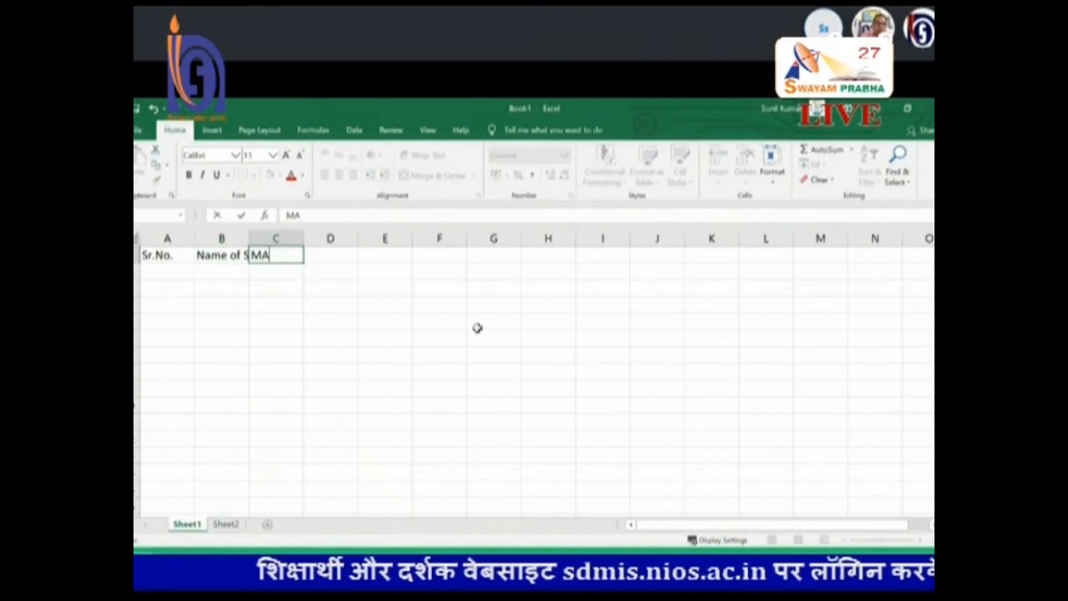
{"action": "key", "text": "BackSpace"}
{"action": "type", "text": "arks"}
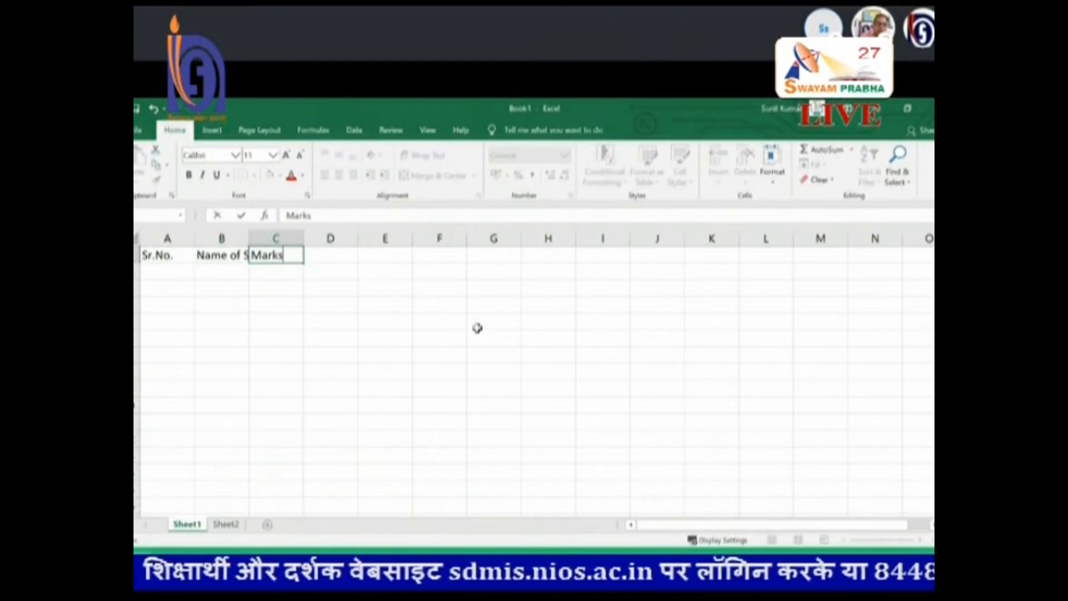
{"action": "key", "text": "Return"}
{"action": "key", "text": "Down"}
{"action": "key", "text": "Down"}
{"action": "key", "text": "Up"}
{"action": "key", "text": "Up"}
{"action": "key", "text": "Up"}
{"action": "key", "text": "Right"}
{"action": "key", "text": "Right"}
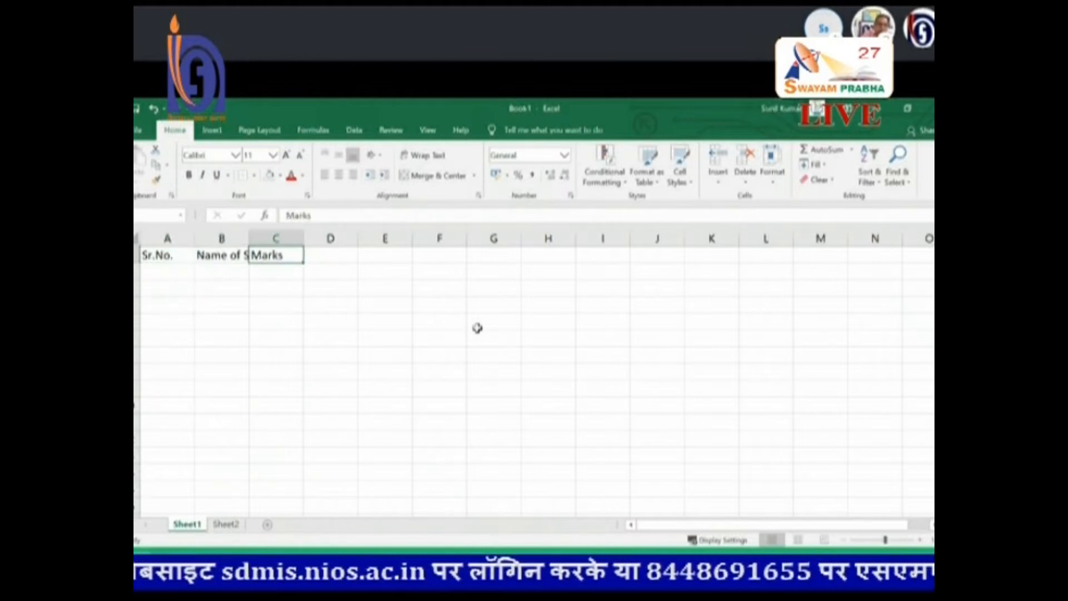
Overwrite C1 with 'Physics' and add 'Mathematics', 'Total' and 'Per' in D1:F1.
{"action": "type", "text": "Physics"}
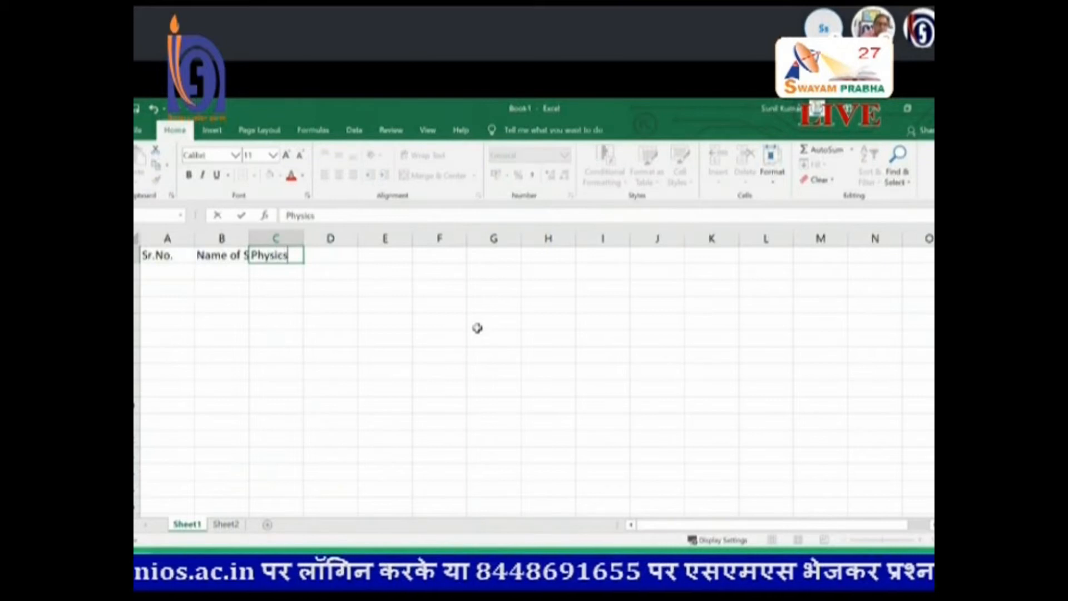
{"action": "key", "text": "Tab"}
{"action": "type", "text": "MARK"}
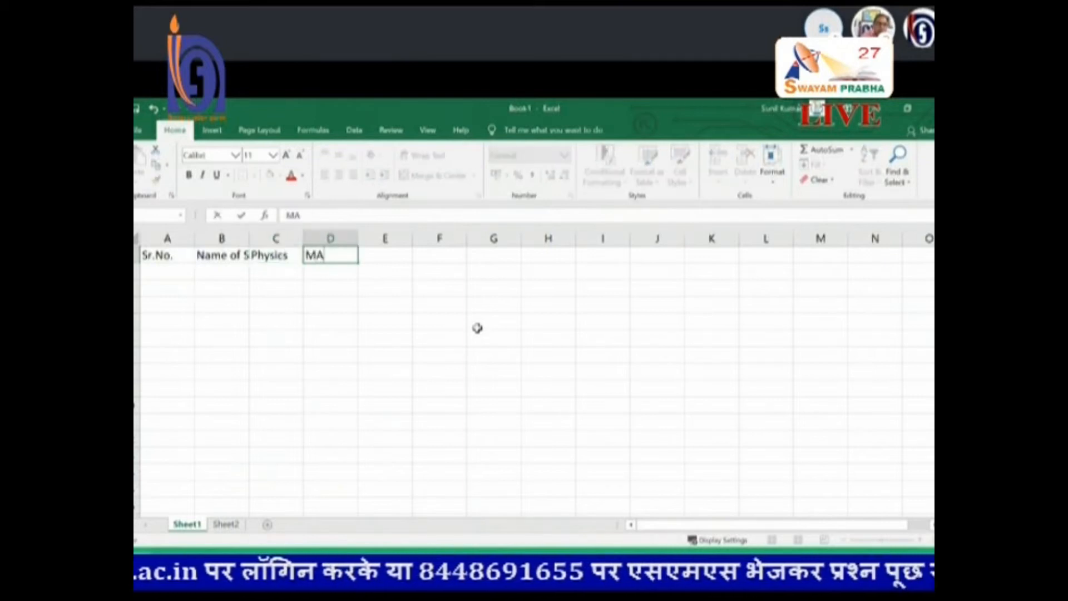
{"action": "key", "text": "BackSpace"}
{"action": "key", "text": "BackSpace"}
{"action": "key", "text": "BackSpace"}
{"action": "type", "text": "athematics"}
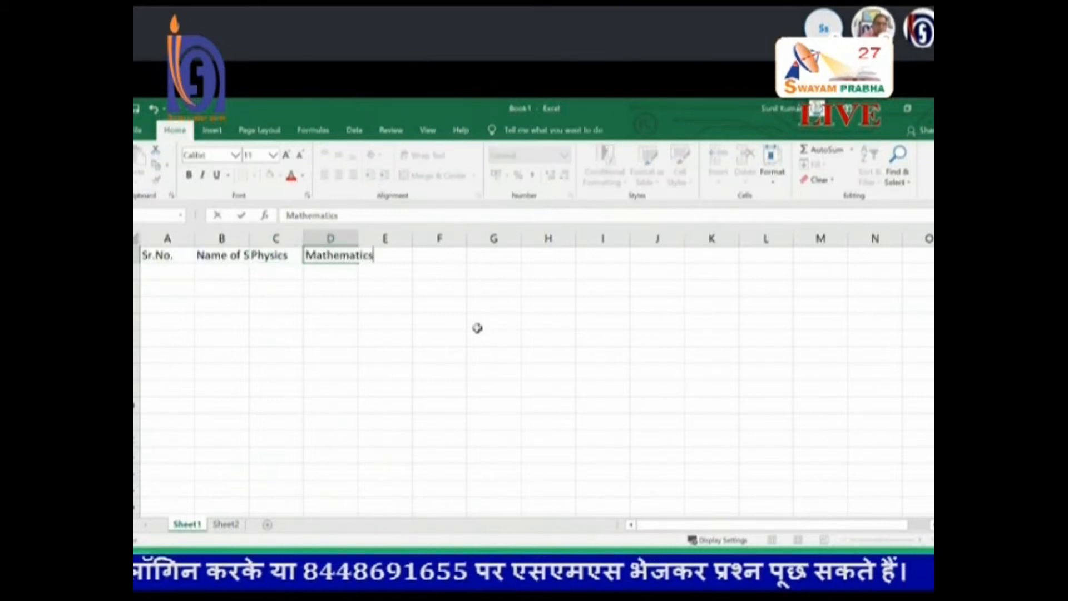
{"action": "key", "text": "Tab"}
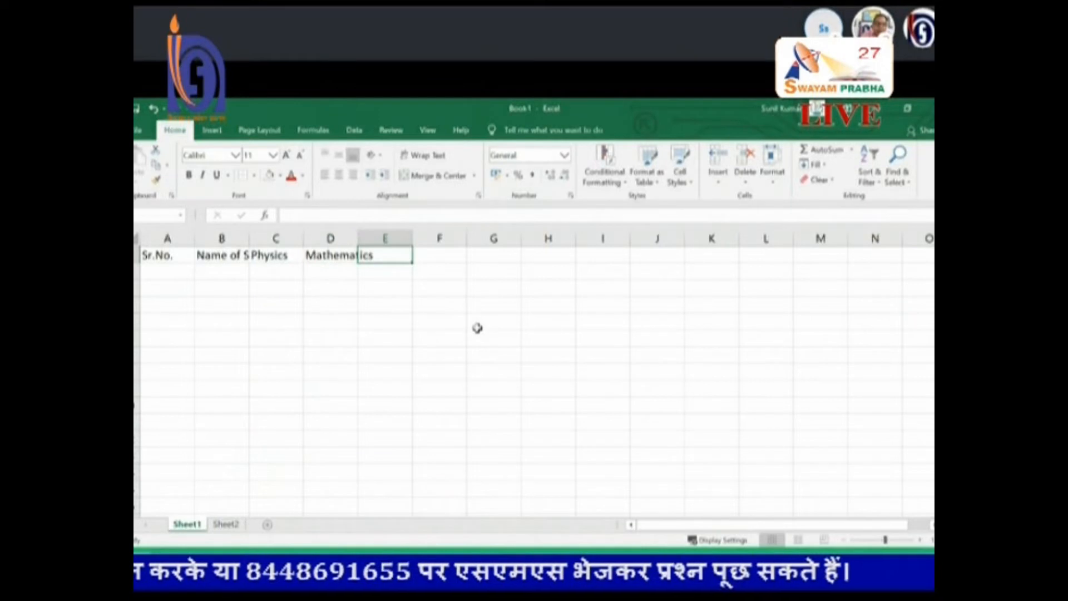
{"action": "type", "text": "Total"}
{"action": "key", "text": "Tab"}
{"action": "type", "text": "Per"}
{"action": "key", "text": "Down"}
{"action": "key", "text": "Left"}
{"action": "key", "text": "Left"}
{"action": "key", "text": "Left"}
{"action": "key", "text": "Left"}
{"action": "key", "text": "Left"}
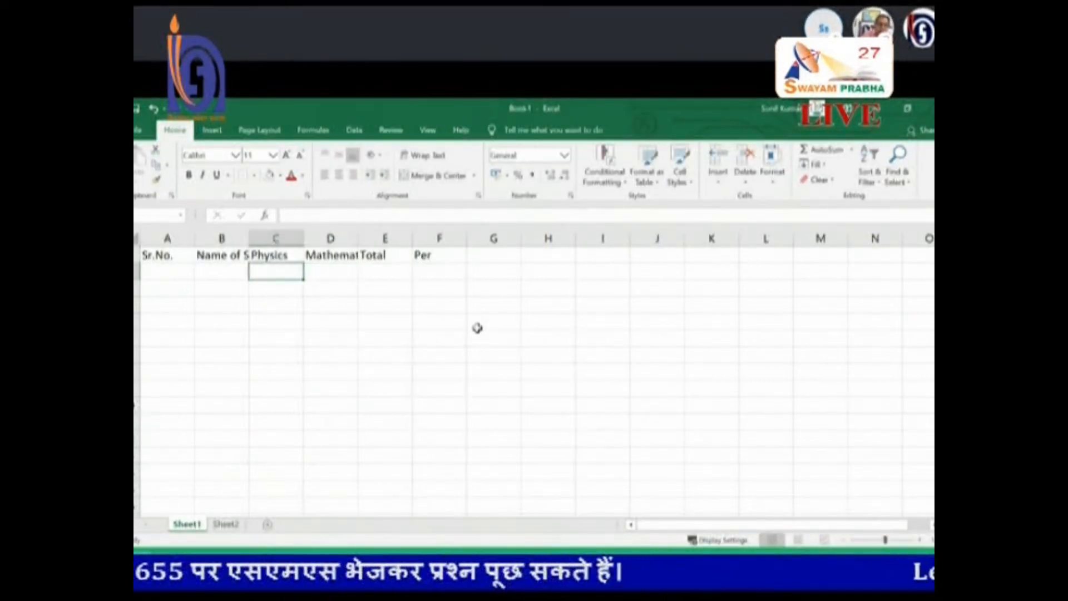
Enter serial numbers 1, 2, 3 with the three student names beside them.
{"action": "type", "text": "1"}
{"action": "key", "text": "Tab"}
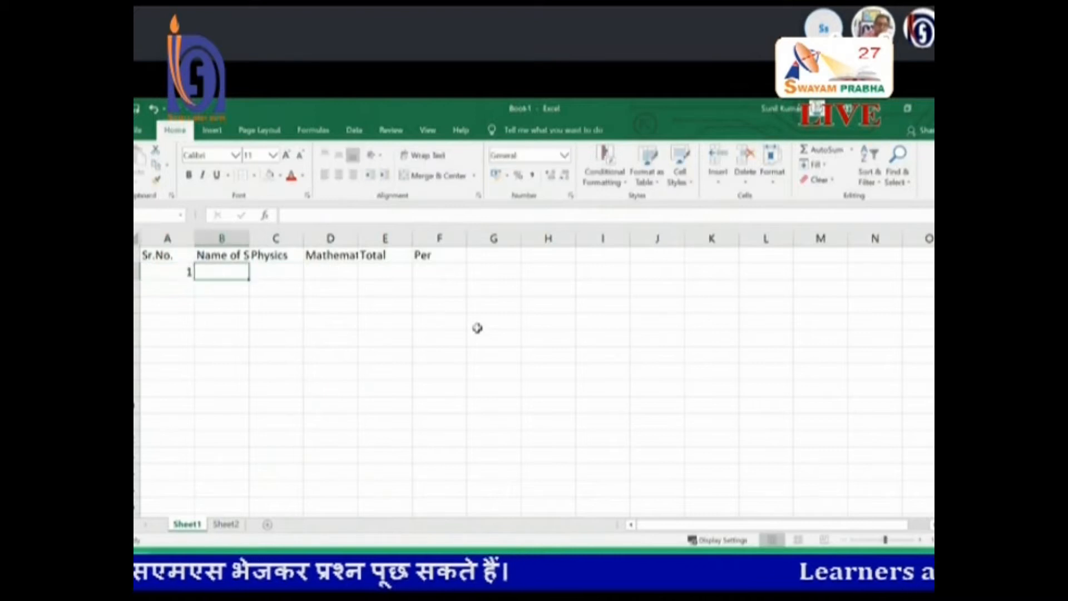
{"action": "type", "text": "RAm"}
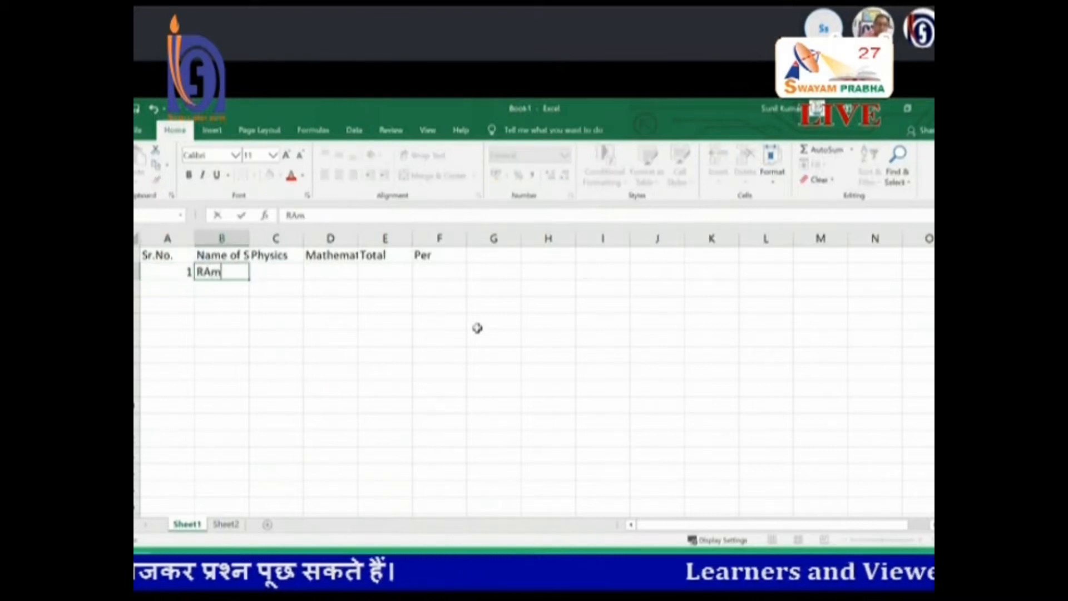
{"action": "type", "text": "jesh"}
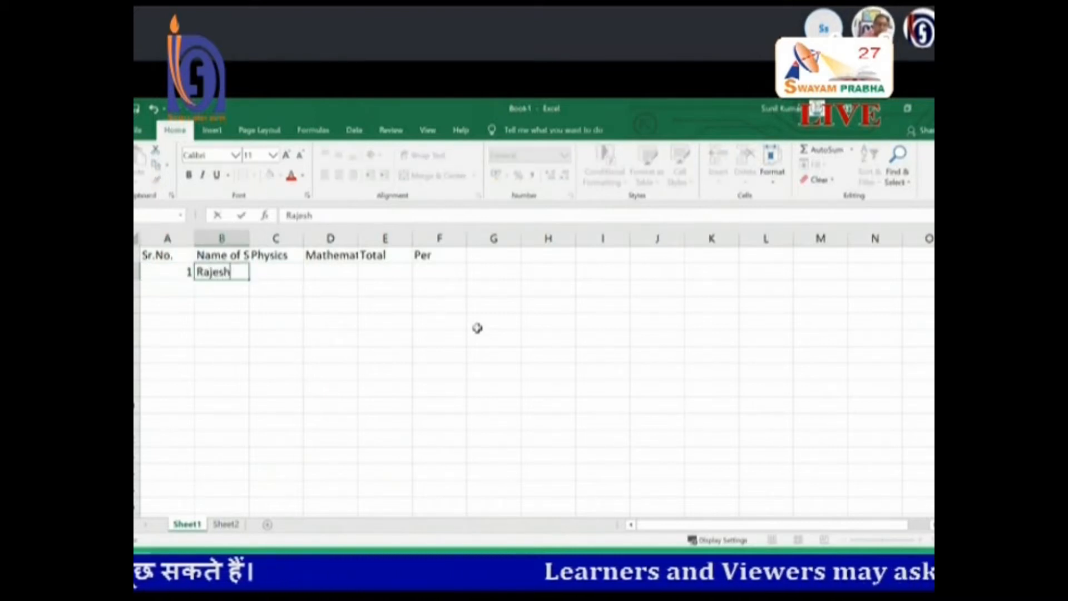
{"action": "key", "text": "Return"}
{"action": "type", "text": "2"}
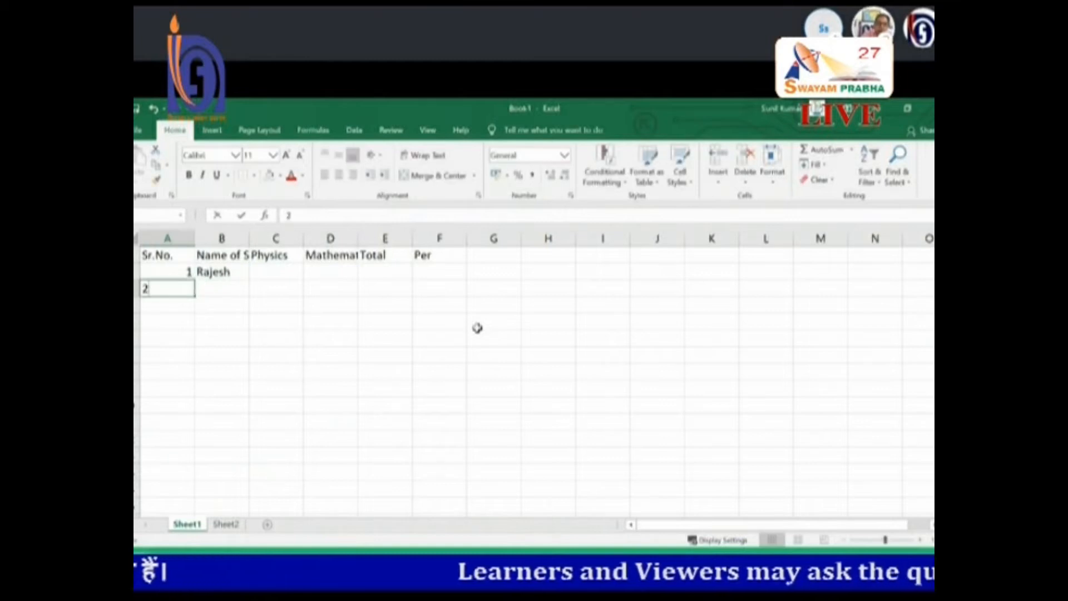
{"action": "key", "text": "Tab"}
{"action": "type", "text": "Dinesh"}
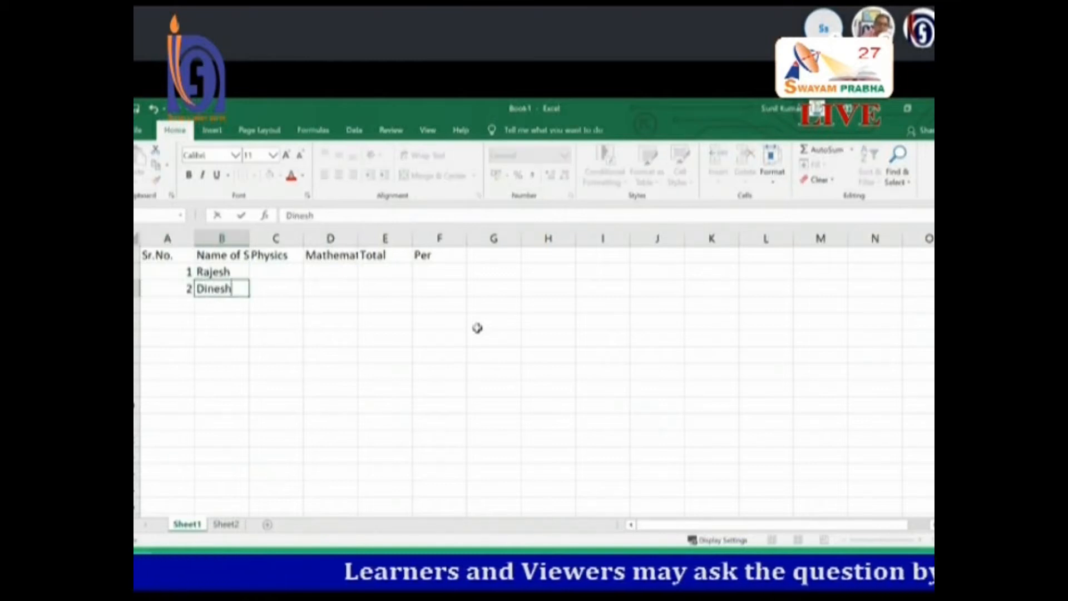
{"action": "key", "text": "Return"}
{"action": "type", "text": "3"}
{"action": "key", "text": "Tab"}
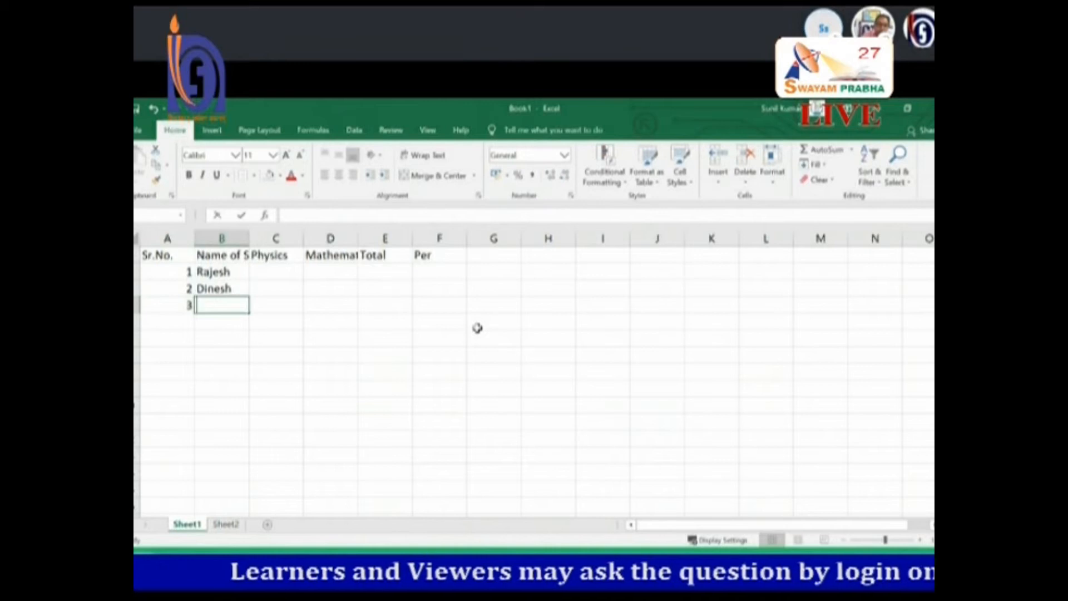
{"action": "type", "text": "Manoj"}
{"action": "key", "text": "Tab"}
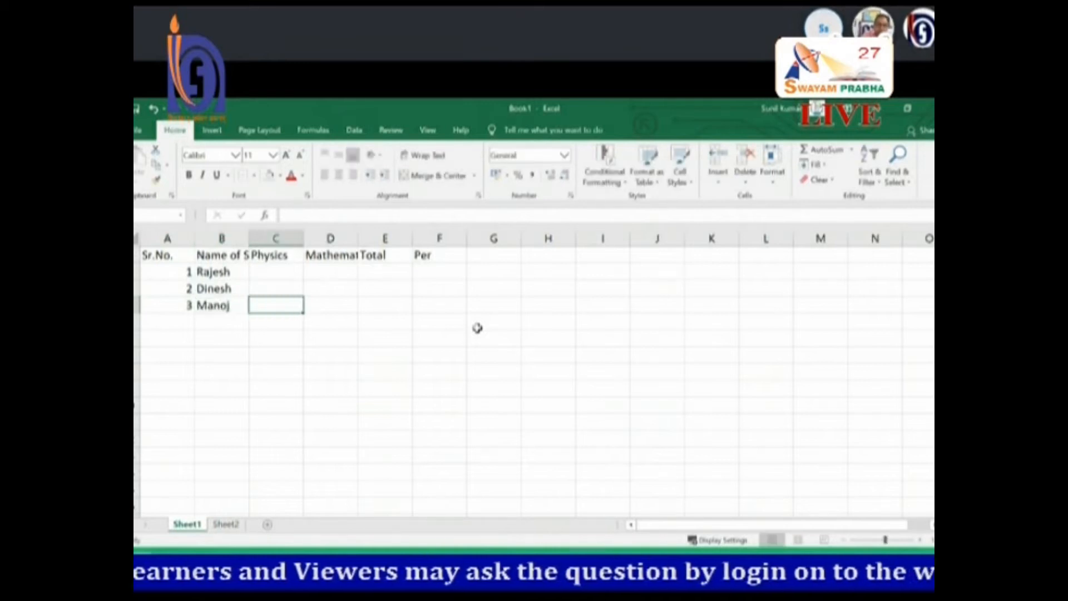
Enter Physics marks 85, 86 and 84 in C2:C4.
{"action": "key", "text": "Up"}
{"action": "key", "text": "Up"}
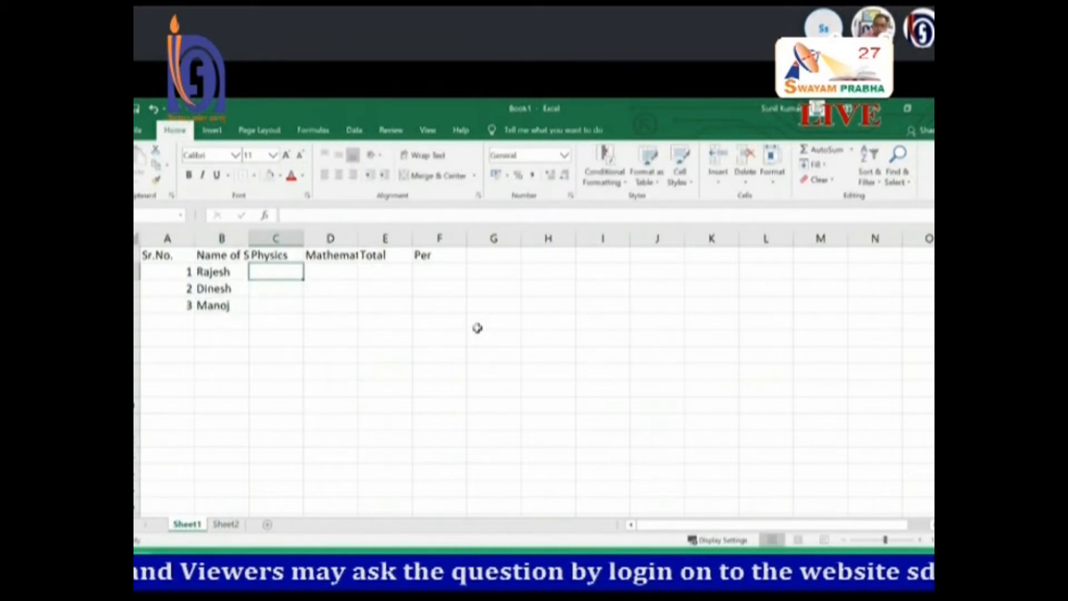
{"action": "type", "text": "85"}
{"action": "key", "text": "Return"}
{"action": "type", "text": "86"}
{"action": "key", "text": "Tab"}
{"action": "key", "text": "Return"}
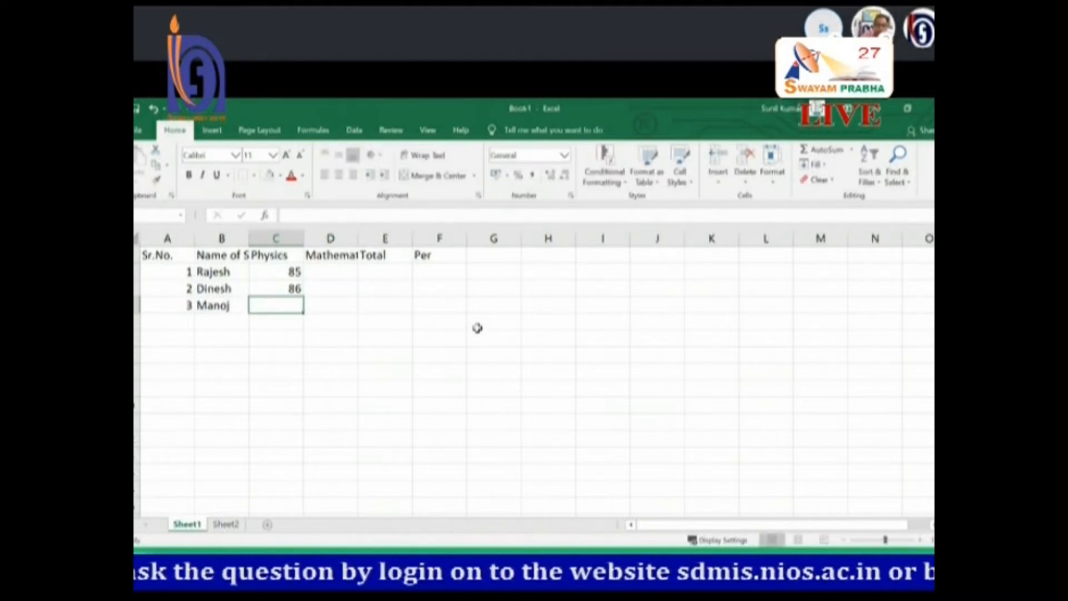
{"action": "type", "text": "84"}
{"action": "key", "text": "Tab"}
Enter Mathematics marks 98, 94 and 94 in D2:D4.
{"action": "key", "text": "Up"}
{"action": "key", "text": "Up"}
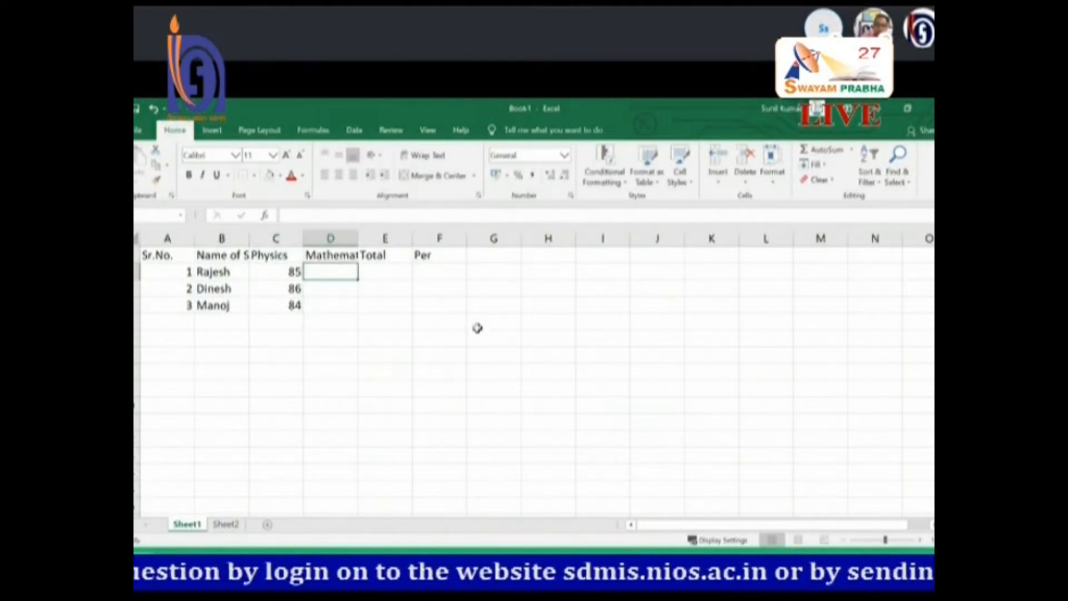
{"action": "type", "text": "98"}
{"action": "key", "text": "Return"}
{"action": "type", "text": "94"}
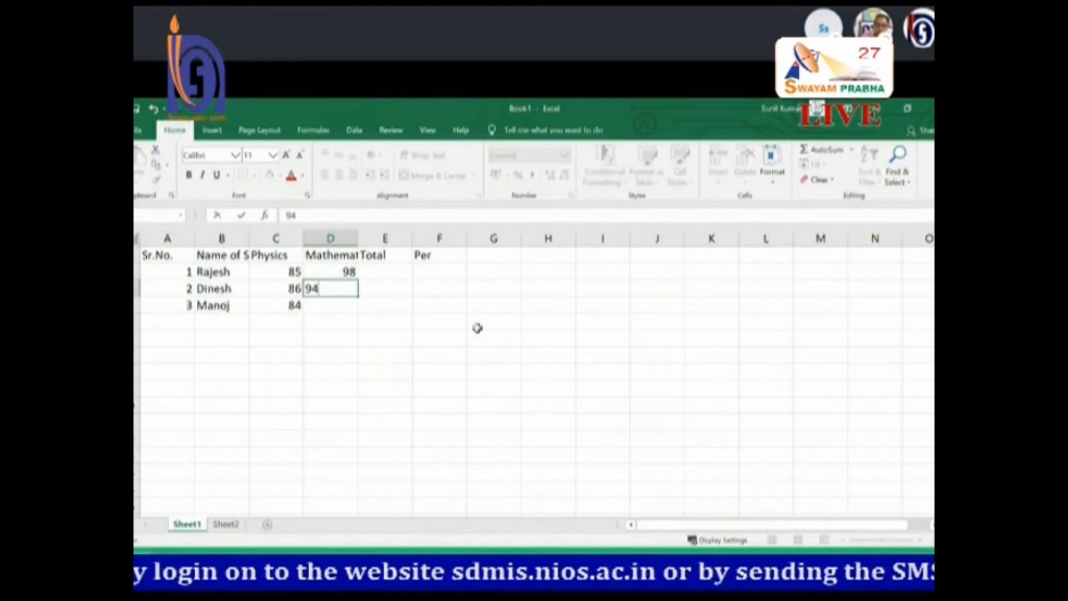
{"action": "key", "text": "Return"}
{"action": "type", "text": "94"}
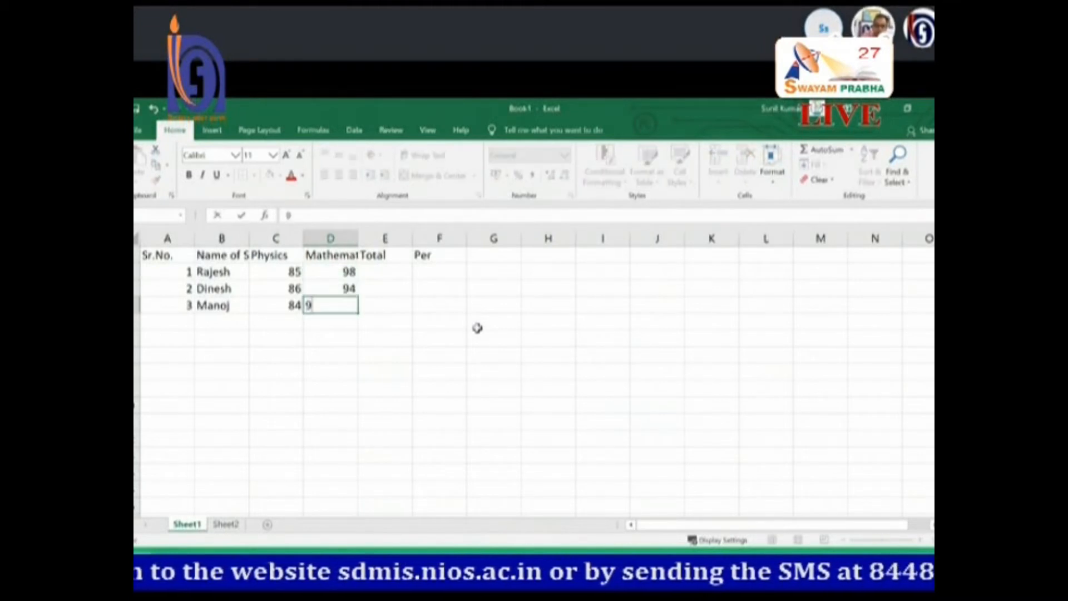
{"action": "left_click", "coordinate": [448, 339]}
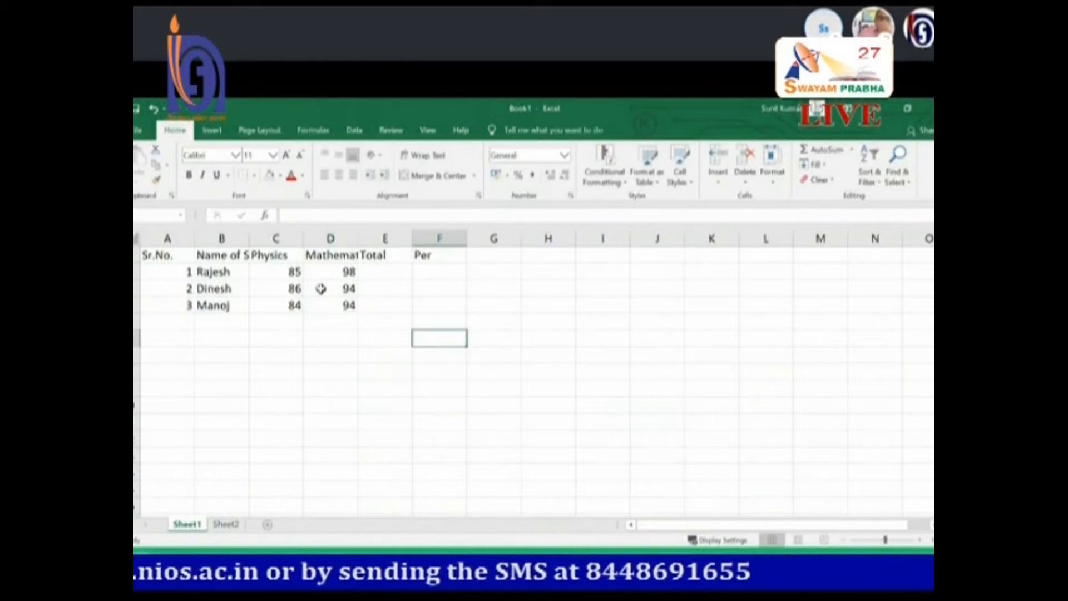
Autofit column B, narrow it to width 7.22, and apply Wrap Text to 'Name of Student' in B1.
{"action": "left_click", "coordinate": [223, 257]}
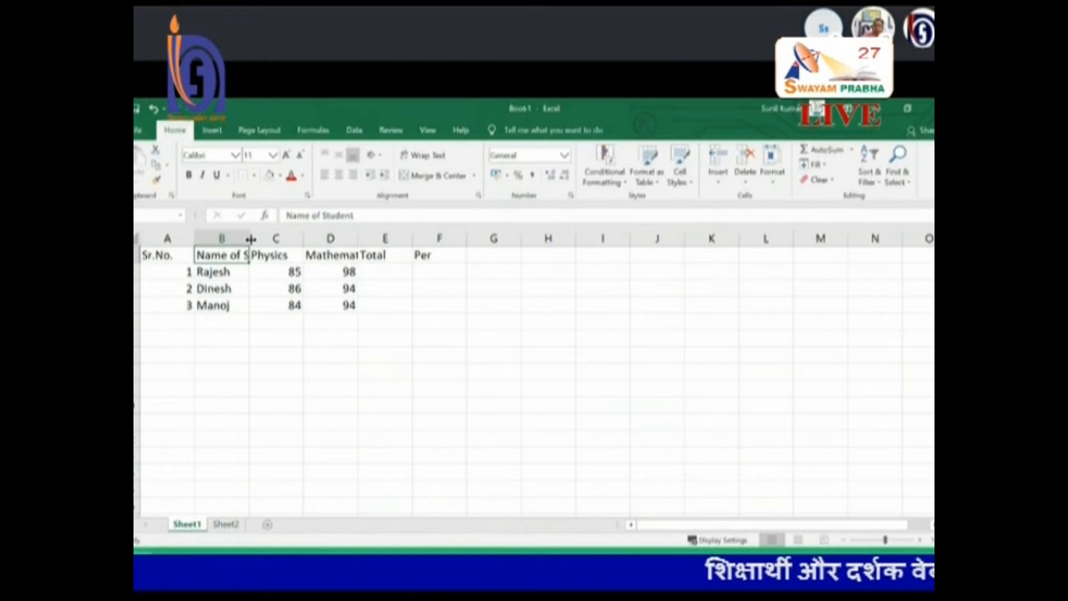
{"action": "double_click", "coordinate": [251, 240]}
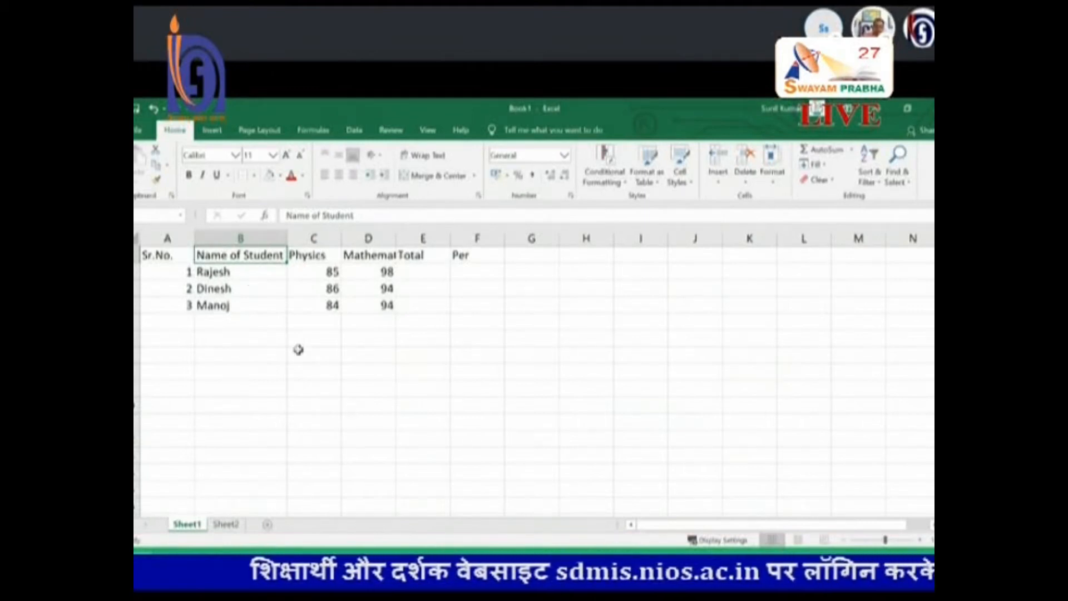
{"action": "left_click_drag", "start_coordinate": [285, 238], "coordinate": [243, 238]}
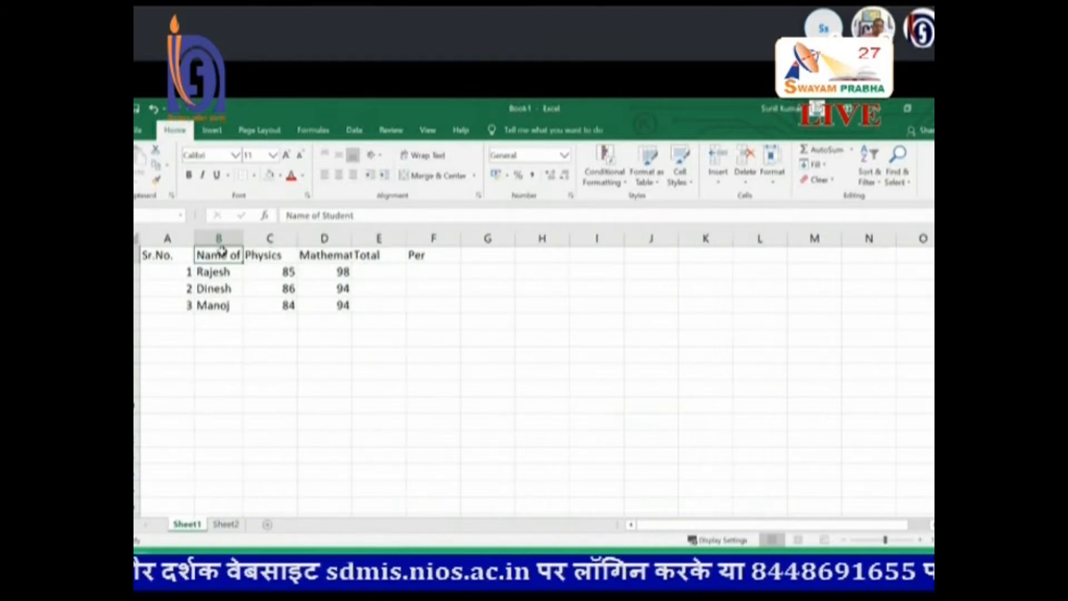
{"action": "left_click", "coordinate": [432, 159]}
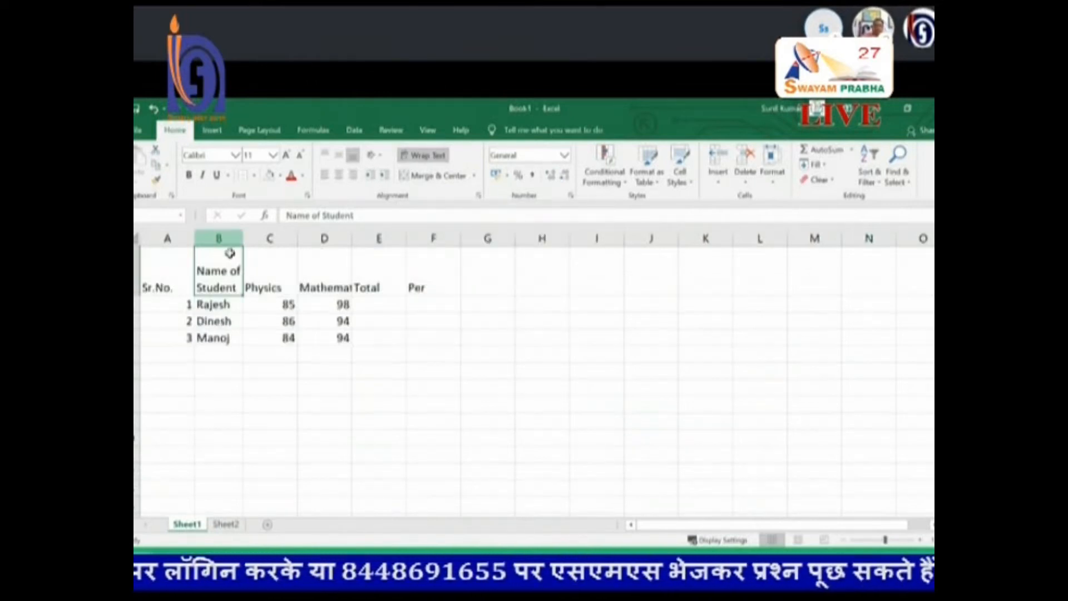
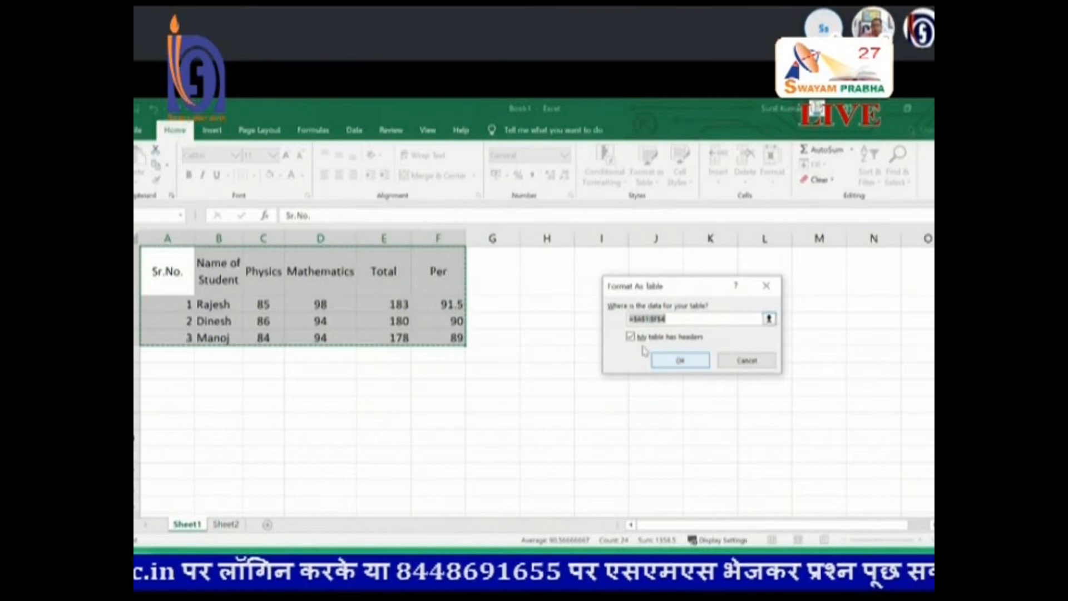
Confirm the orange table with headers, then reselect the whole marks table A1:F4.
{"action": "left_click", "coordinate": [679, 359]}
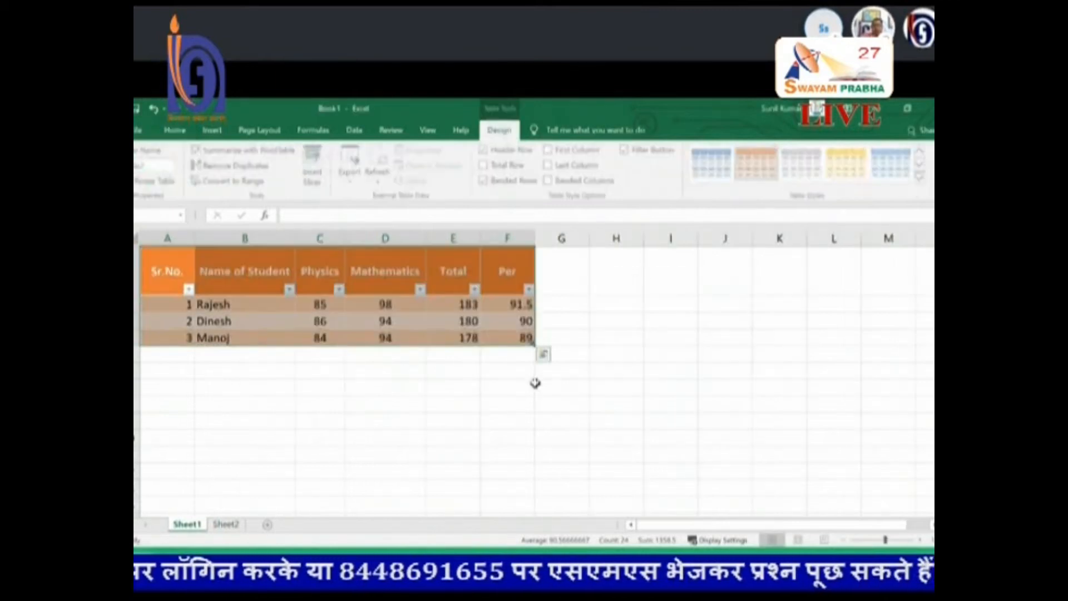
{"action": "left_click", "coordinate": [433, 386]}
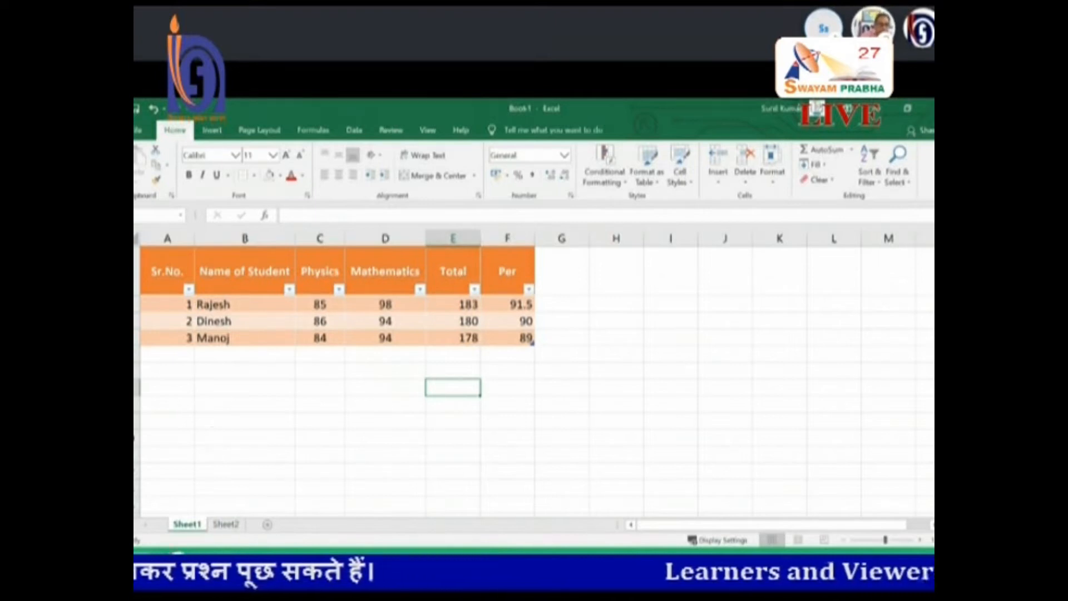
{"action": "left_click_drag", "start_coordinate": [166, 288], "coordinate": [497, 338]}
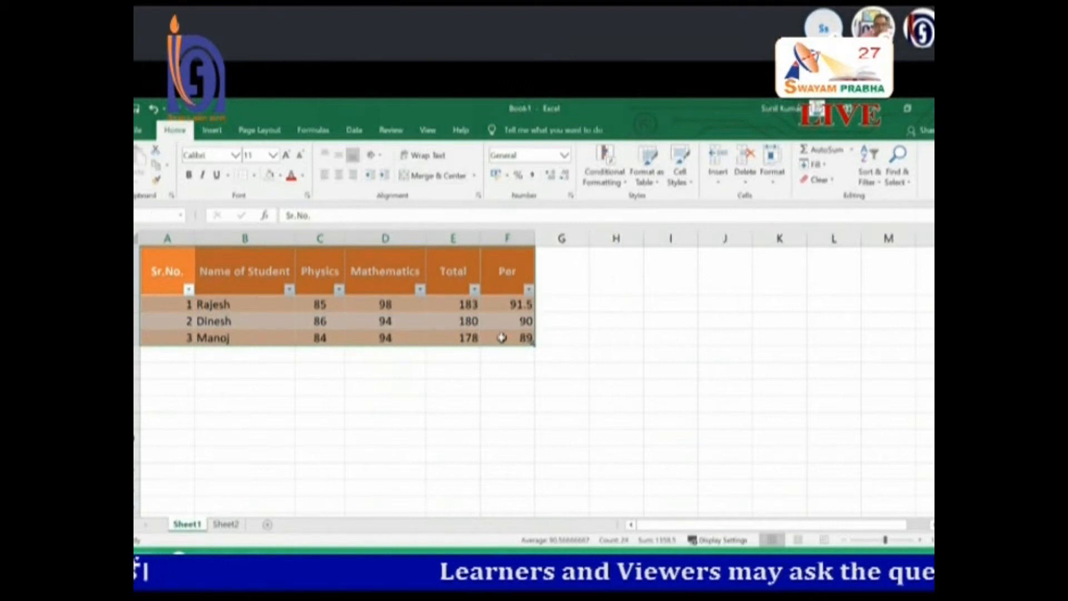
{"action": "left_click", "coordinate": [167, 130]}
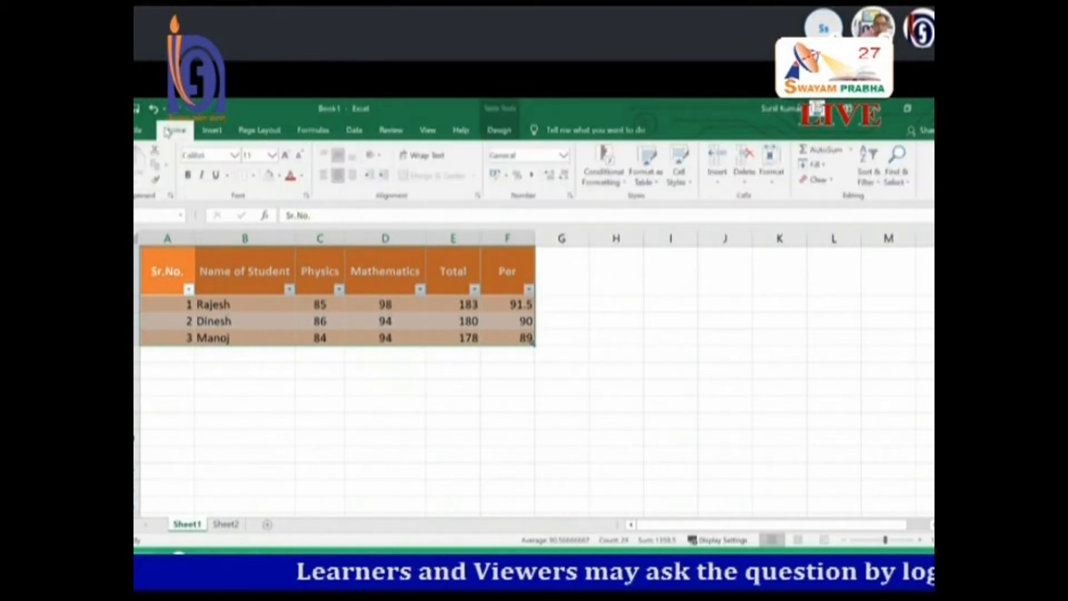
{"action": "left_click", "coordinate": [626, 188]}
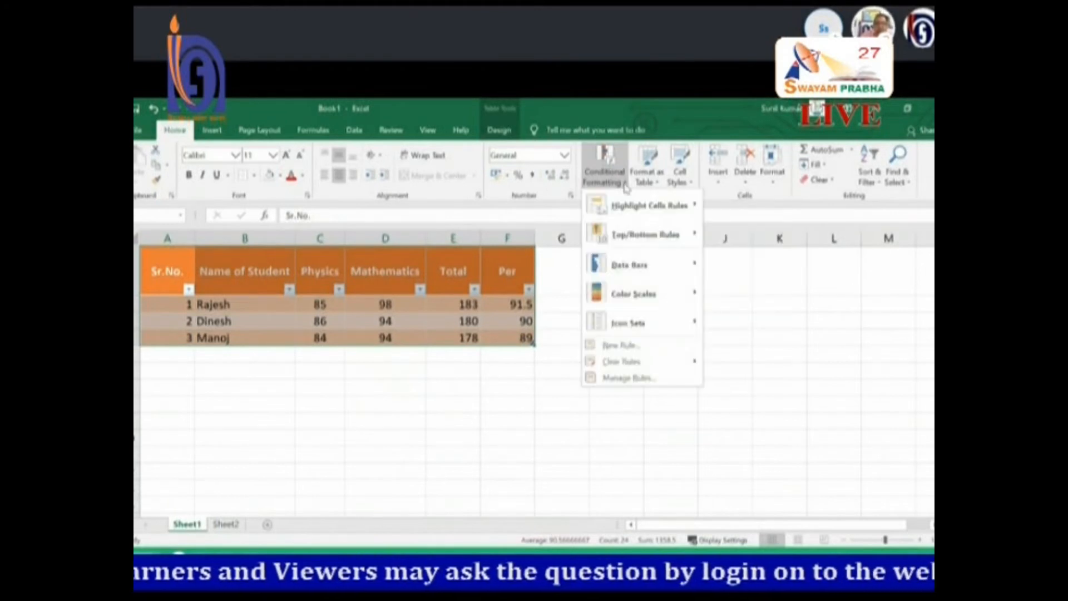
{"action": "mouse_move", "coordinate": [637, 207]}
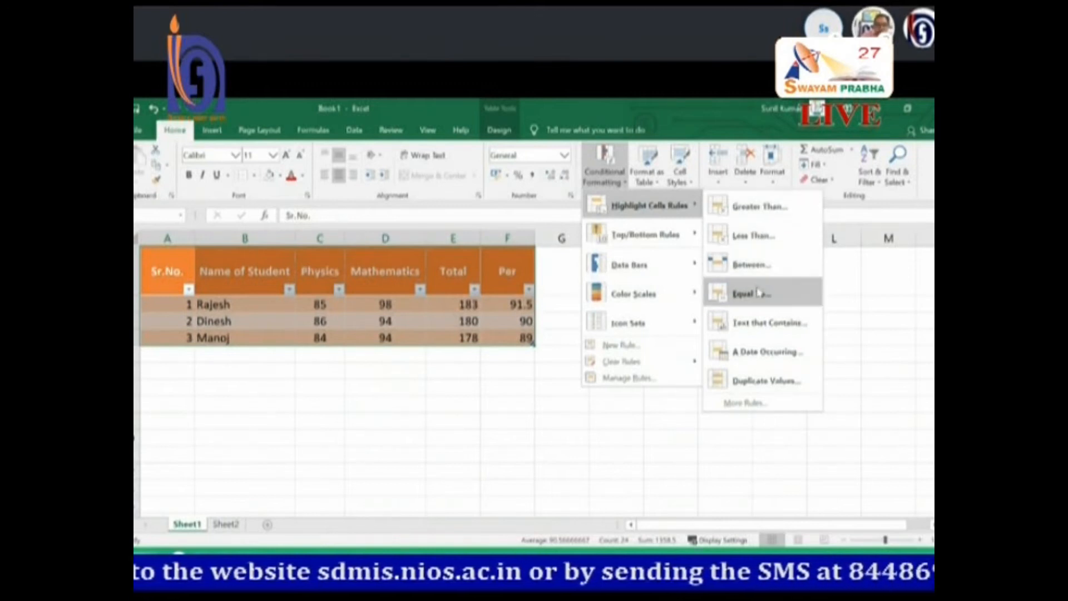
{"action": "left_click", "coordinate": [362, 382]}
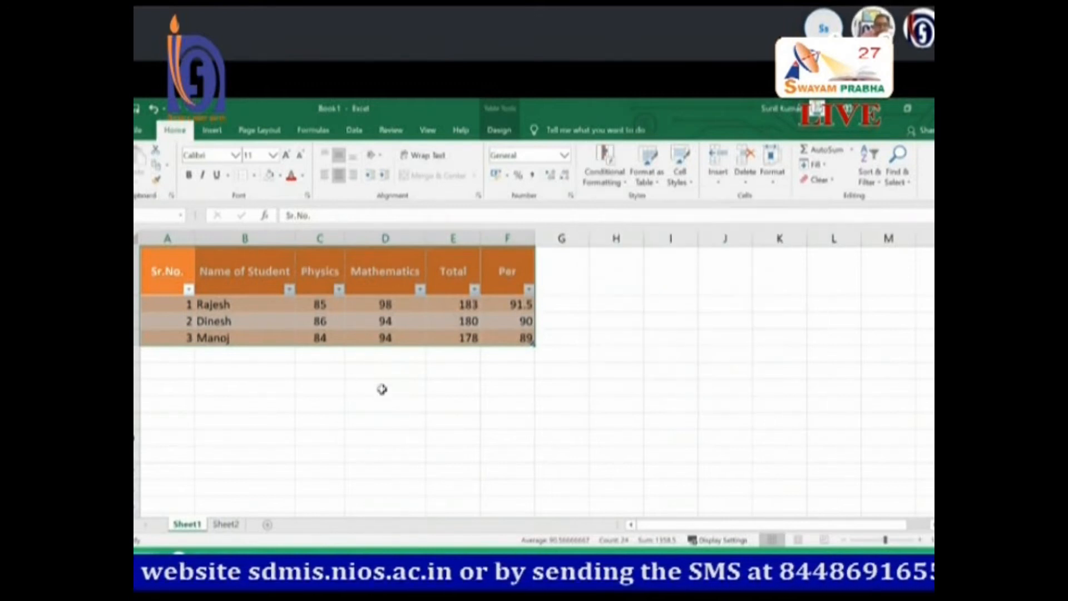
{"action": "left_click", "coordinate": [385, 387]}
Start a Less Than highlight rule on Physics marks C2:C4 with threshold 86.
{"action": "left_click_drag", "start_coordinate": [317, 302], "coordinate": [319, 331]}
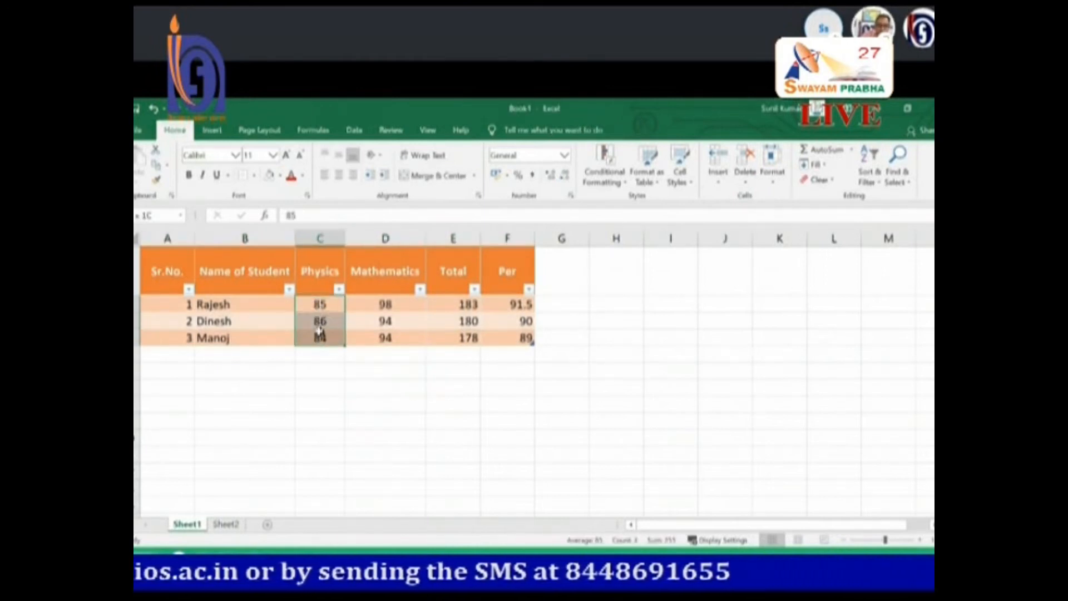
{"action": "left_click_drag", "start_coordinate": [319, 331], "coordinate": [319, 331]}
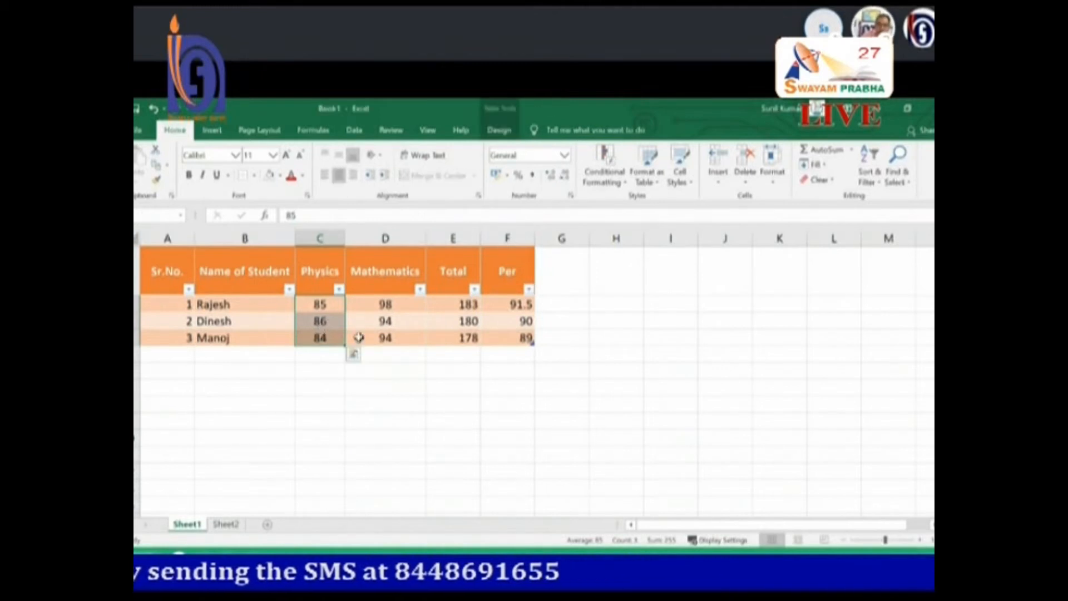
{"action": "left_click", "coordinate": [612, 175]}
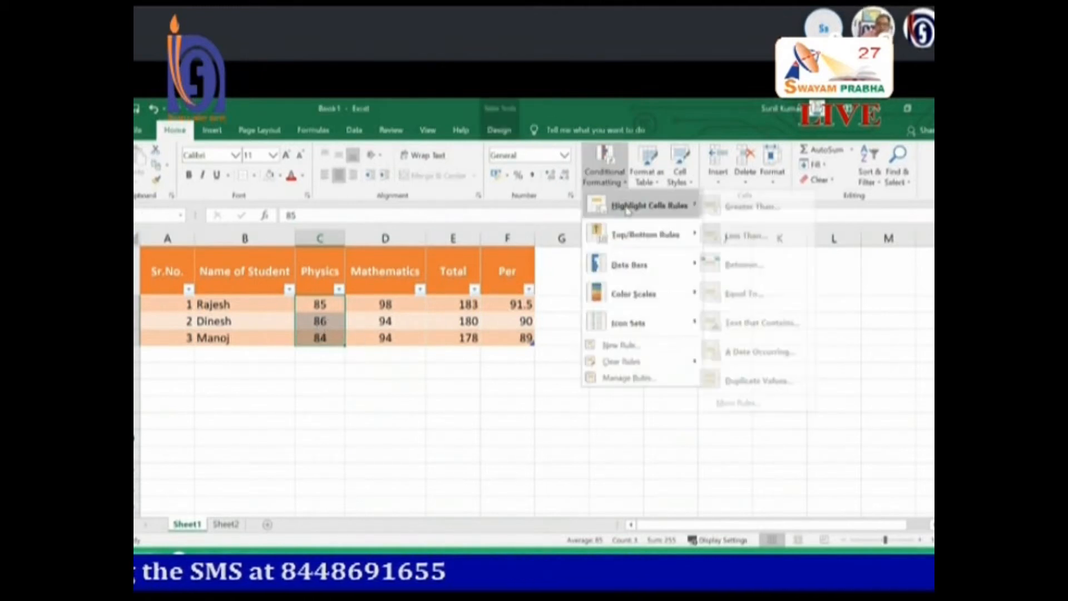
{"action": "left_click", "coordinate": [740, 236]}
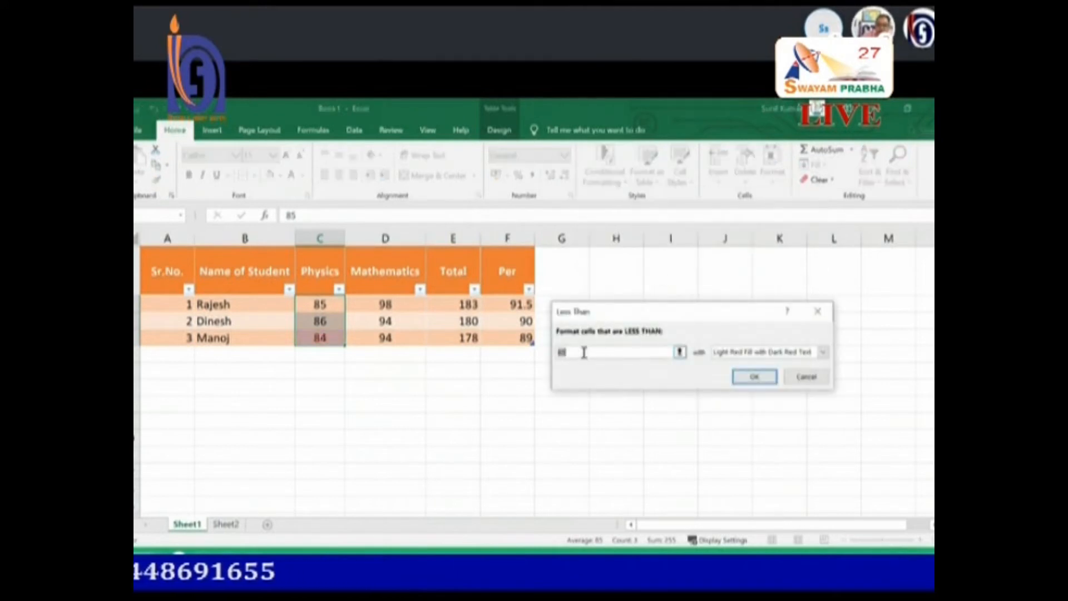
{"action": "type", "text": "85"}
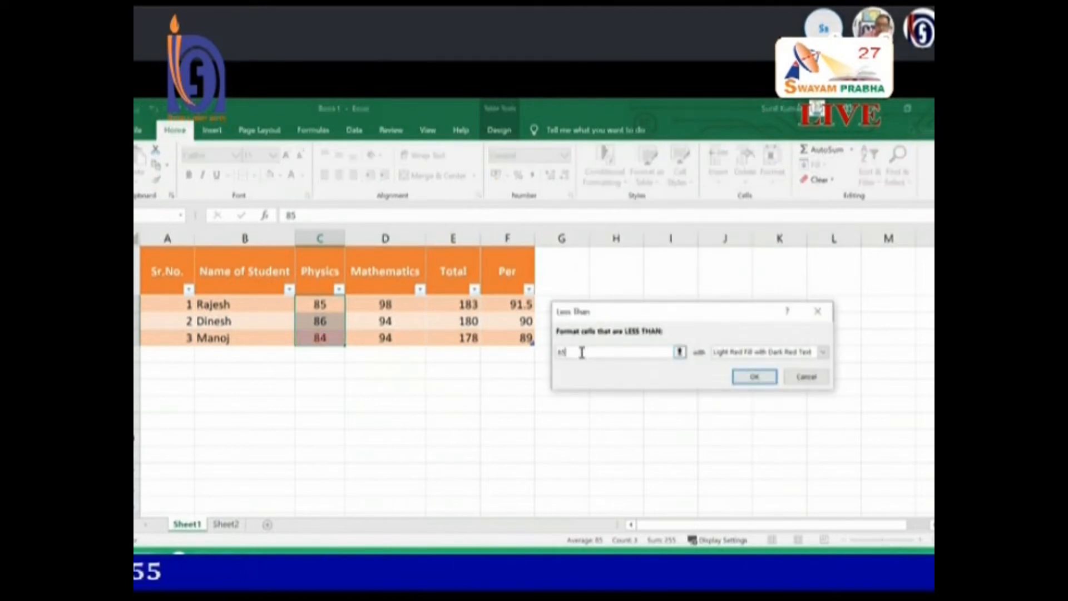
{"action": "key", "text": "BackSpace"}
{"action": "type", "text": "6"}
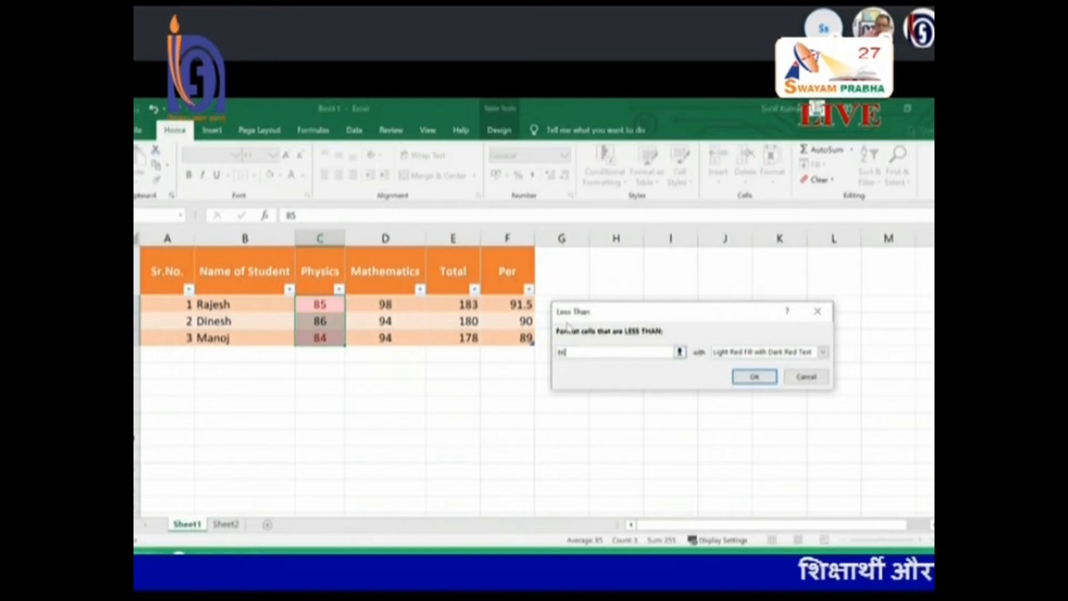
Give the less-than-86 rule a custom yellow font format and apply it.
{"action": "left_click", "coordinate": [782, 357]}
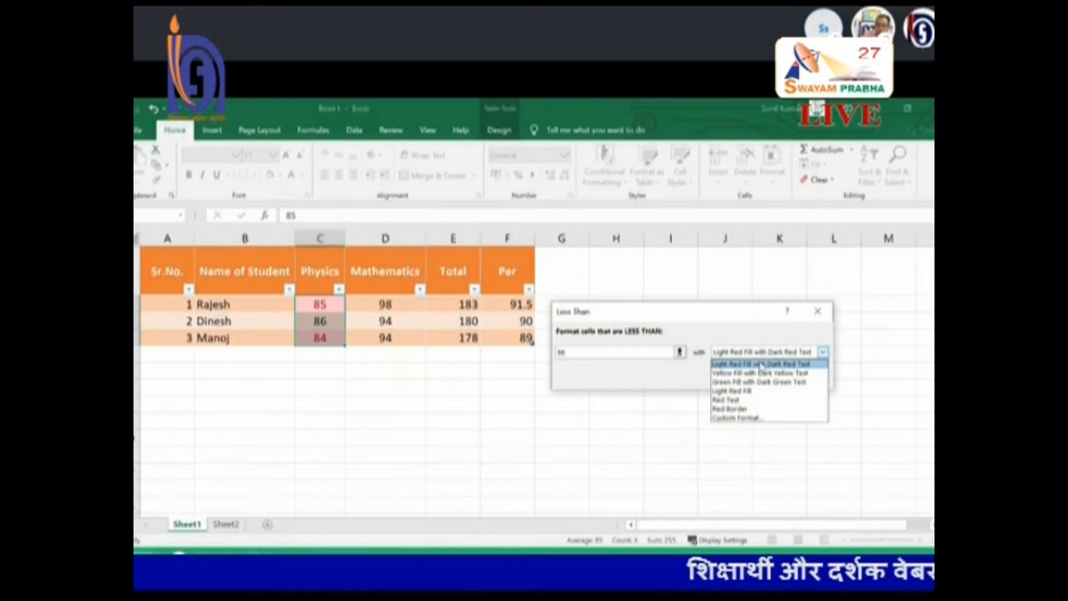
{"action": "left_click", "coordinate": [736, 418]}
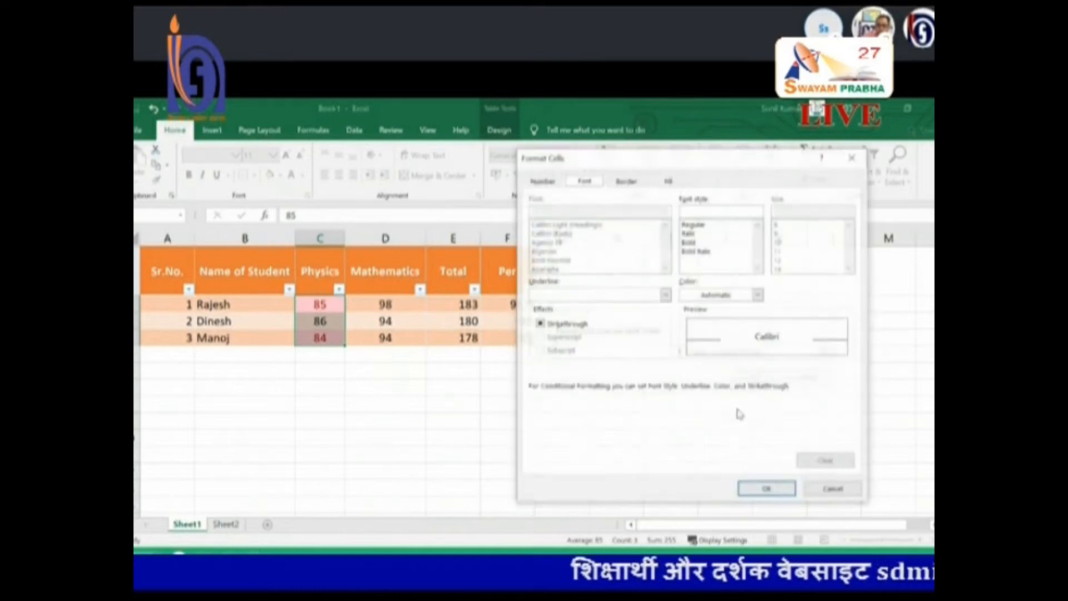
{"action": "left_click", "coordinate": [758, 295]}
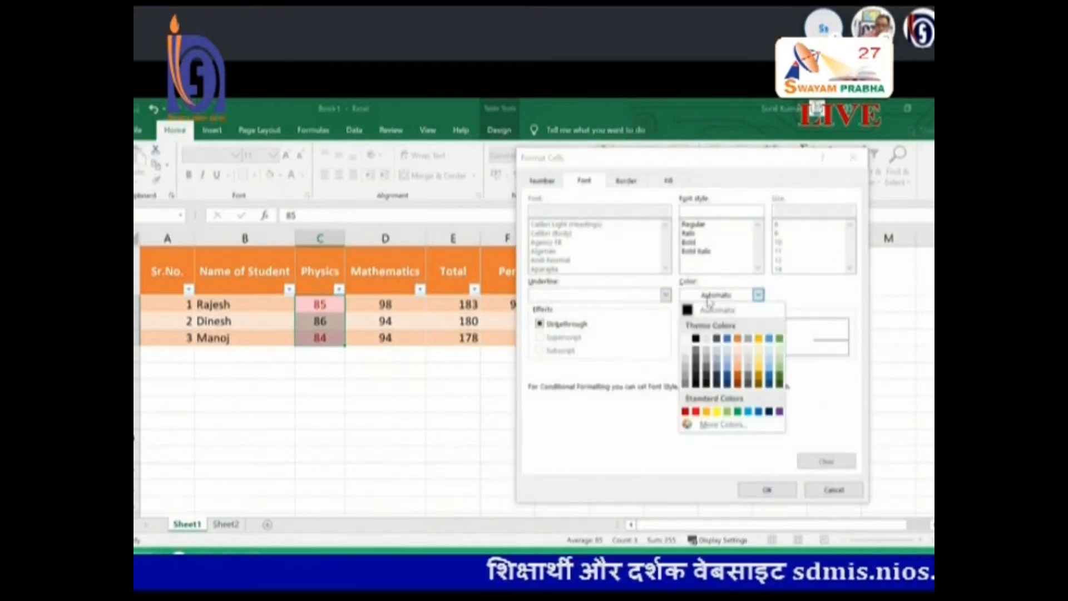
{"action": "left_click", "coordinate": [717, 412]}
{"action": "left_click", "coordinate": [767, 489]}
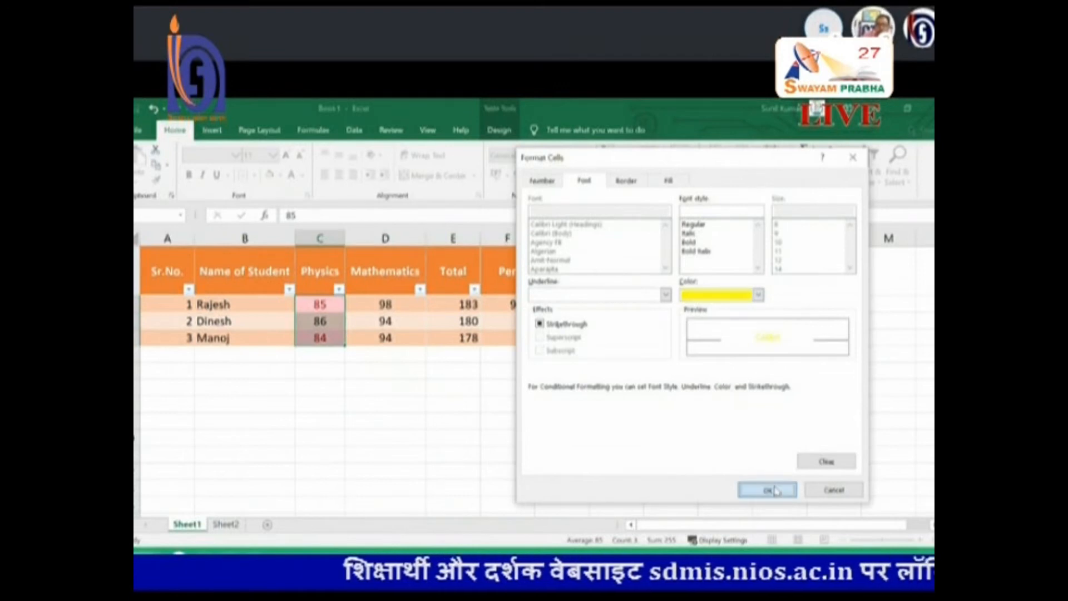
{"action": "left_click", "coordinate": [753, 377]}
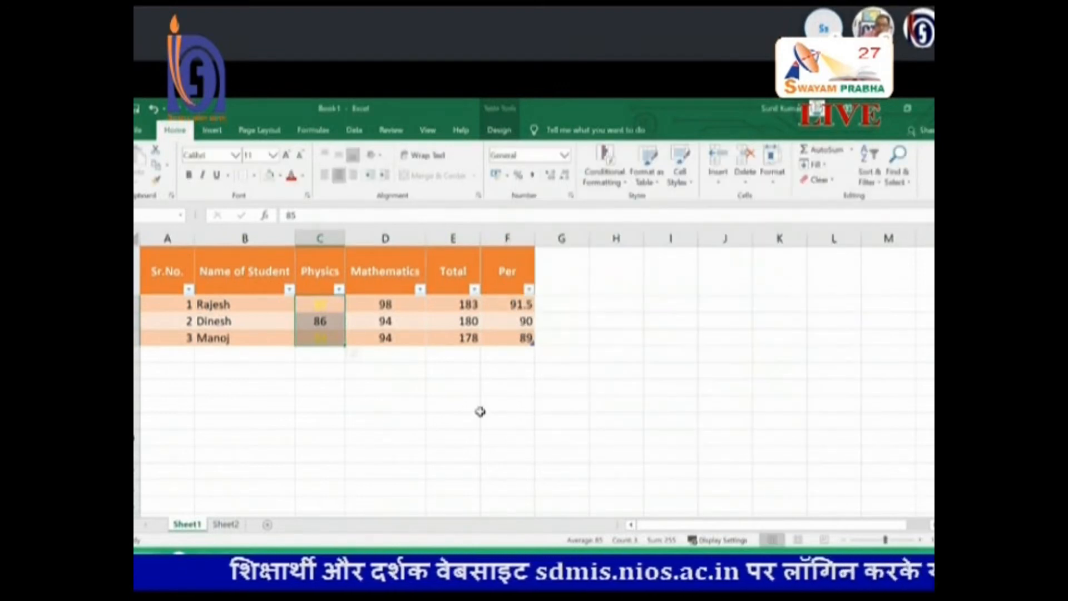
Zoom in on the Physics marks to check that 85 and 84 show yellow.
{"action": "left_click", "coordinate": [459, 405]}
{"action": "left_click", "coordinate": [321, 336]}
{"action": "left_click", "coordinate": [318, 305]}
{"action": "left_click", "coordinate": [327, 340]}
{"action": "left_click_drag", "start_coordinate": [322, 305], "coordinate": [329, 336]}
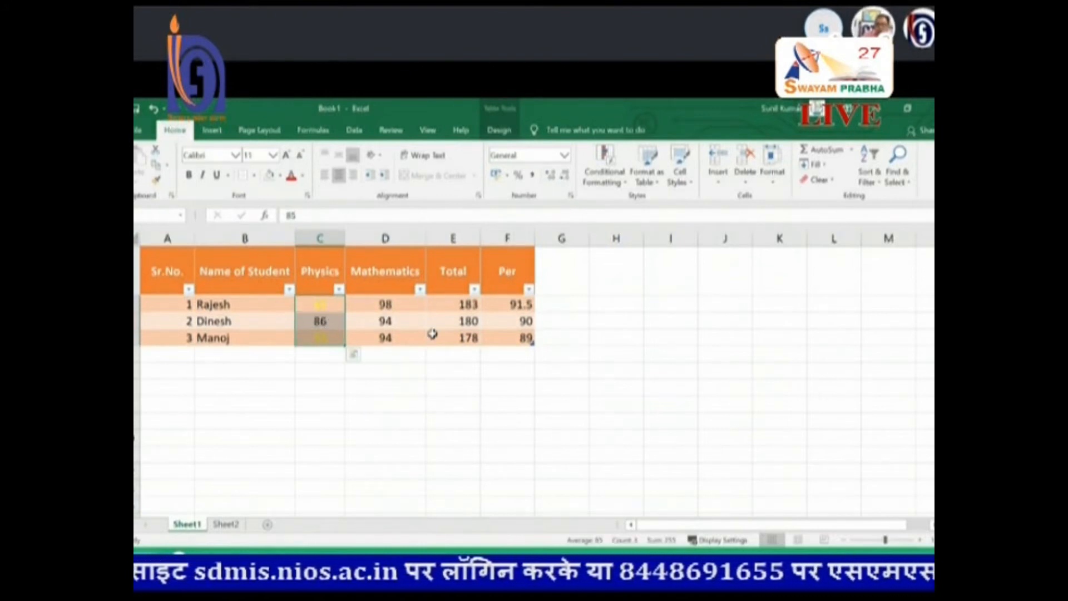
{"action": "left_click", "coordinate": [922, 540]}
{"action": "left_click", "coordinate": [921, 540]}
{"action": "left_click", "coordinate": [922, 540]}
{"action": "left_click", "coordinate": [922, 540]}
{"action": "scroll", "coordinate": [461, 347], "scroll_direction": "up", "scroll_amount": 1}
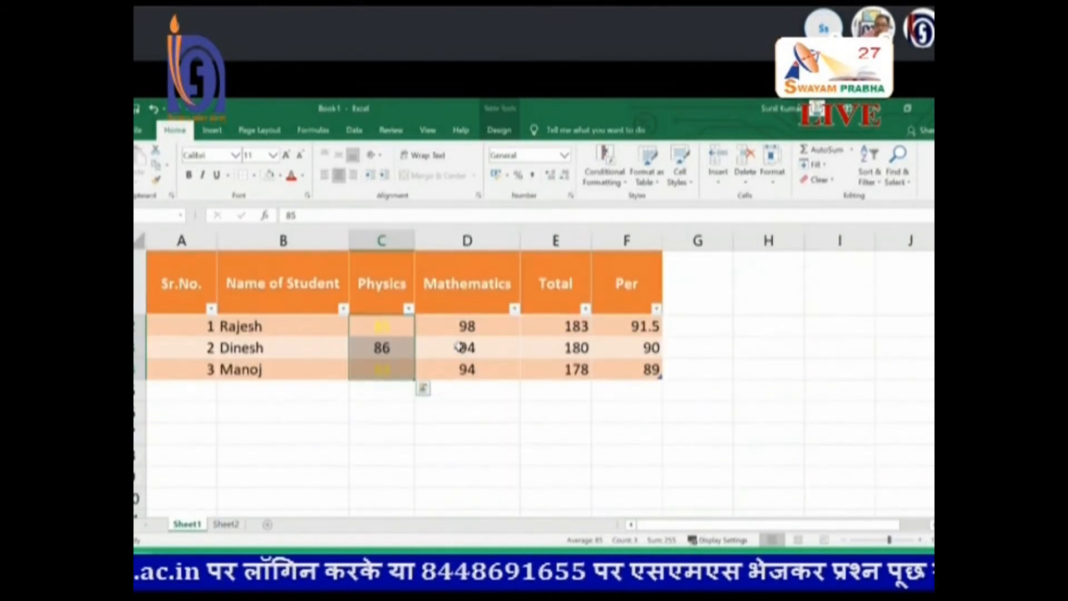
{"action": "left_click", "coordinate": [374, 327]}
Clear the conditional formatting rules from the selected marks table.
{"action": "left_click", "coordinate": [375, 365]}
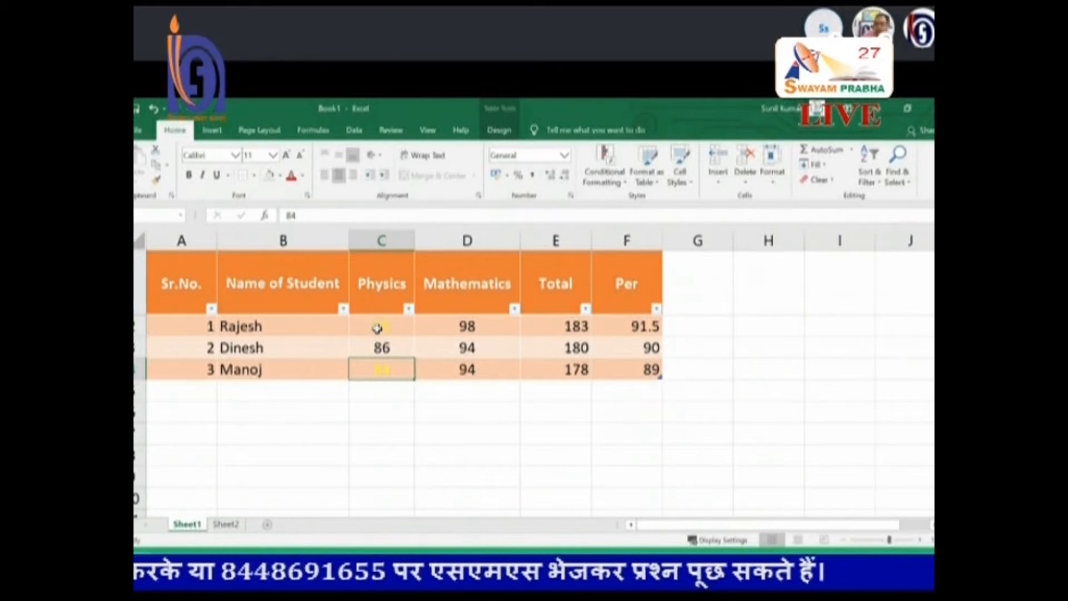
{"action": "left_click", "coordinate": [376, 334]}
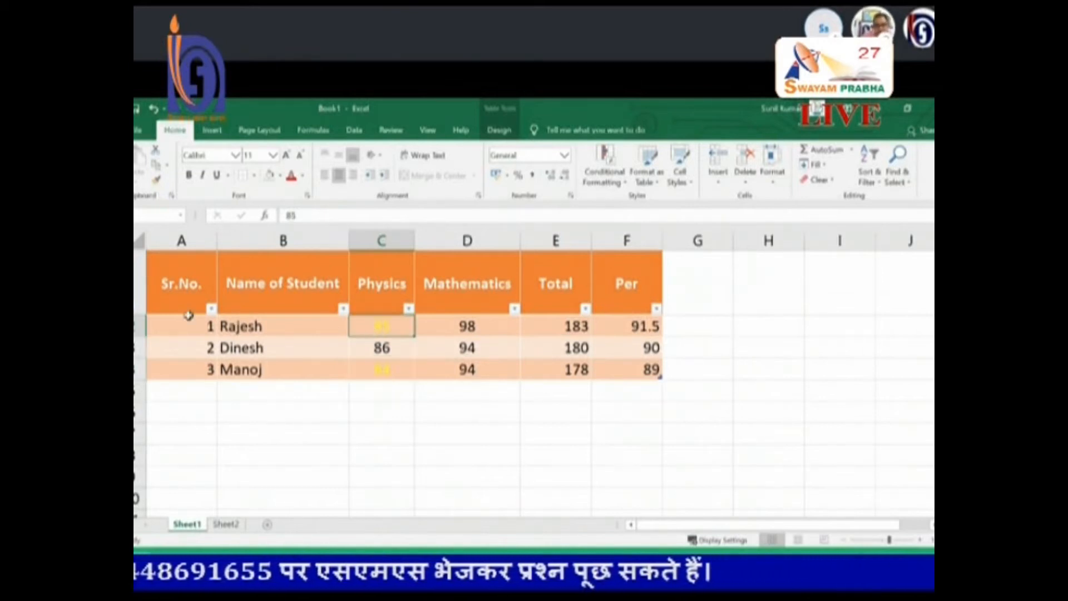
{"action": "left_click_drag", "start_coordinate": [180, 284], "coordinate": [624, 369]}
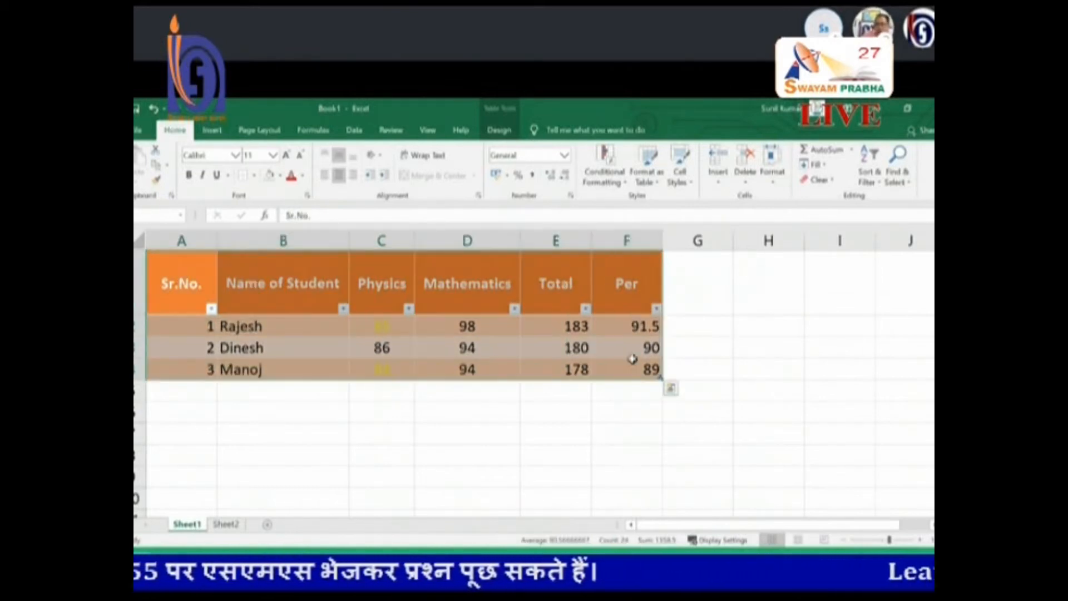
{"action": "left_click", "coordinate": [626, 187]}
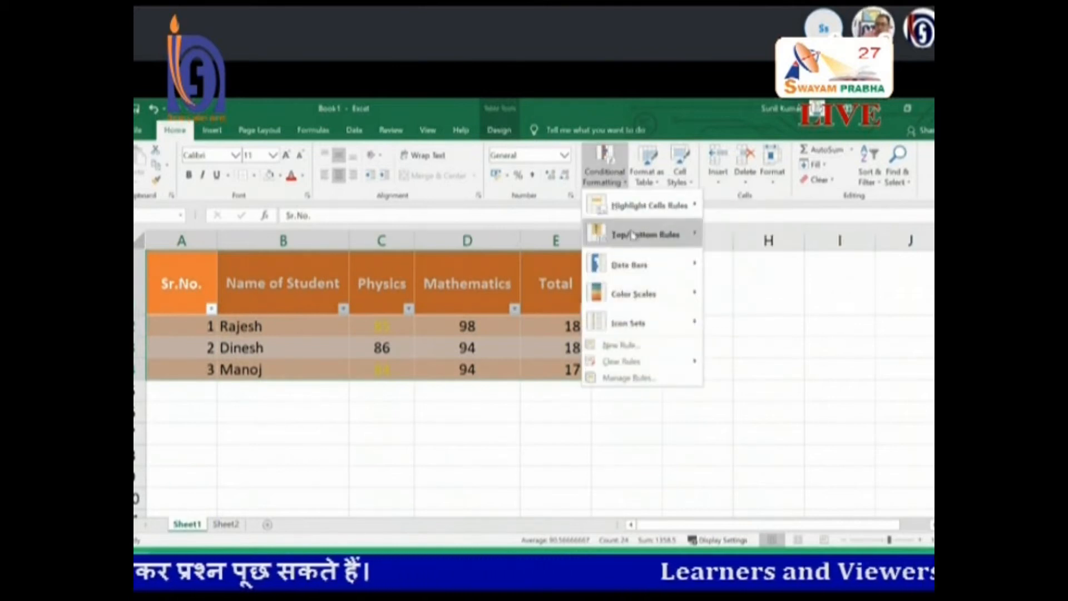
{"action": "mouse_move", "coordinate": [630, 364]}
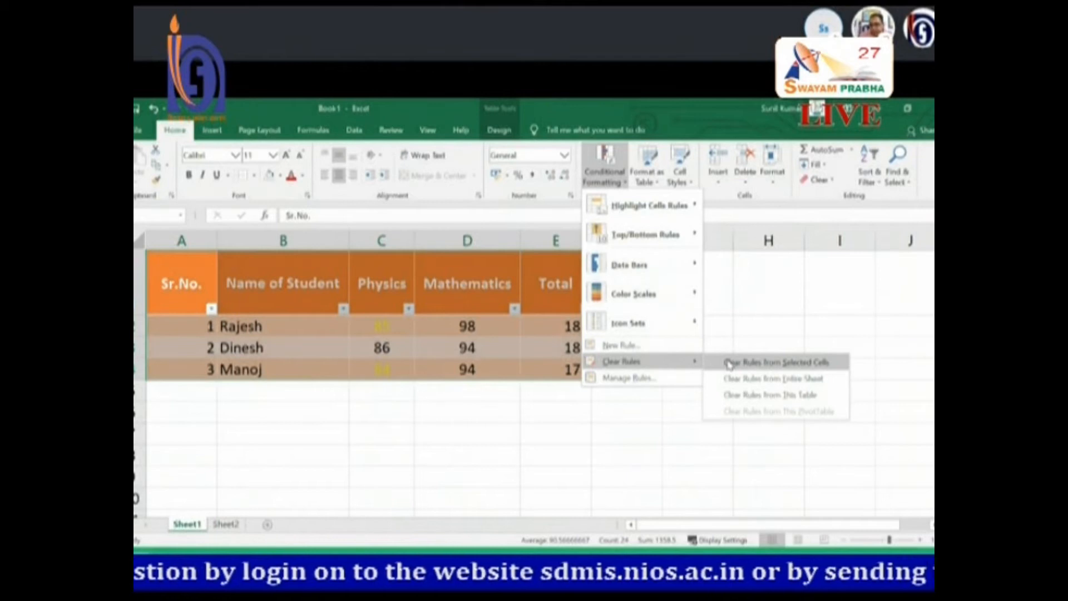
{"action": "left_click", "coordinate": [729, 362]}
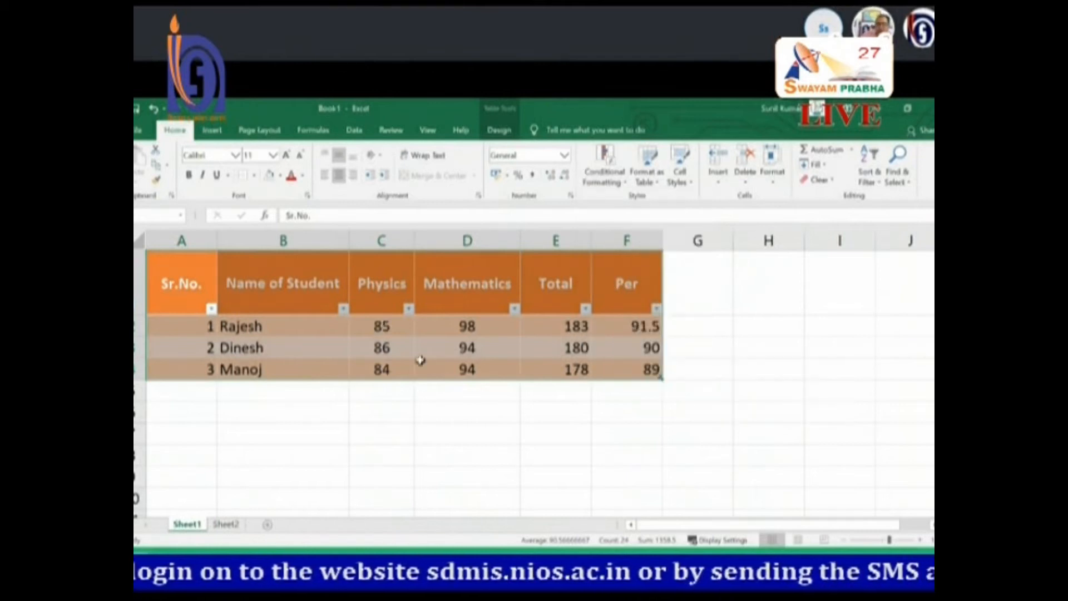
Select the Physics through Per marks, C2:F4.
{"action": "left_click_drag", "start_coordinate": [357, 329], "coordinate": [378, 365]}
{"action": "left_click", "coordinate": [378, 364]}
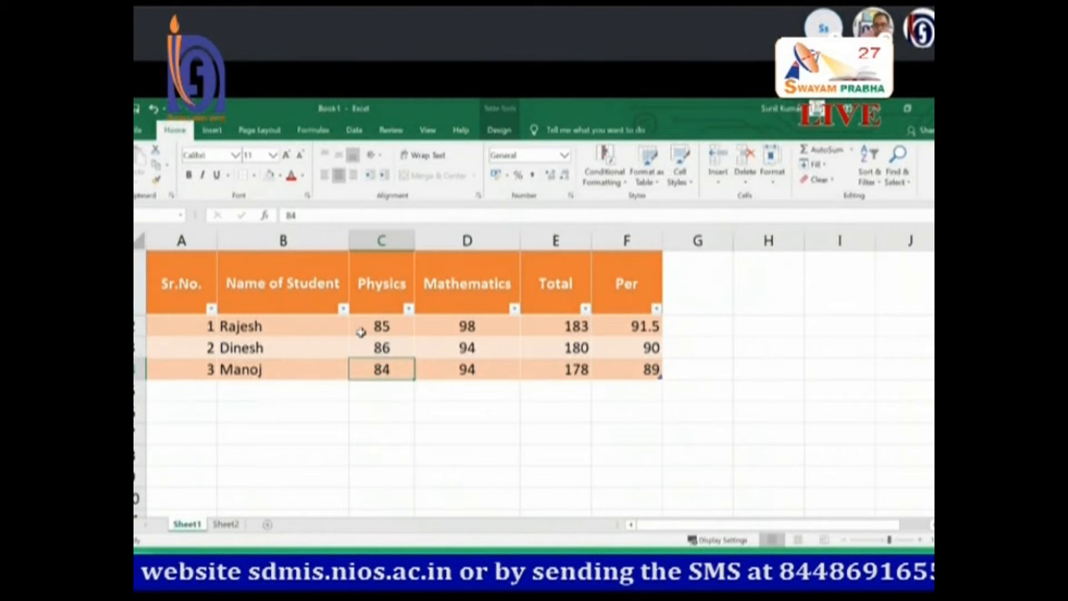
{"action": "left_click_drag", "start_coordinate": [366, 322], "coordinate": [615, 378]}
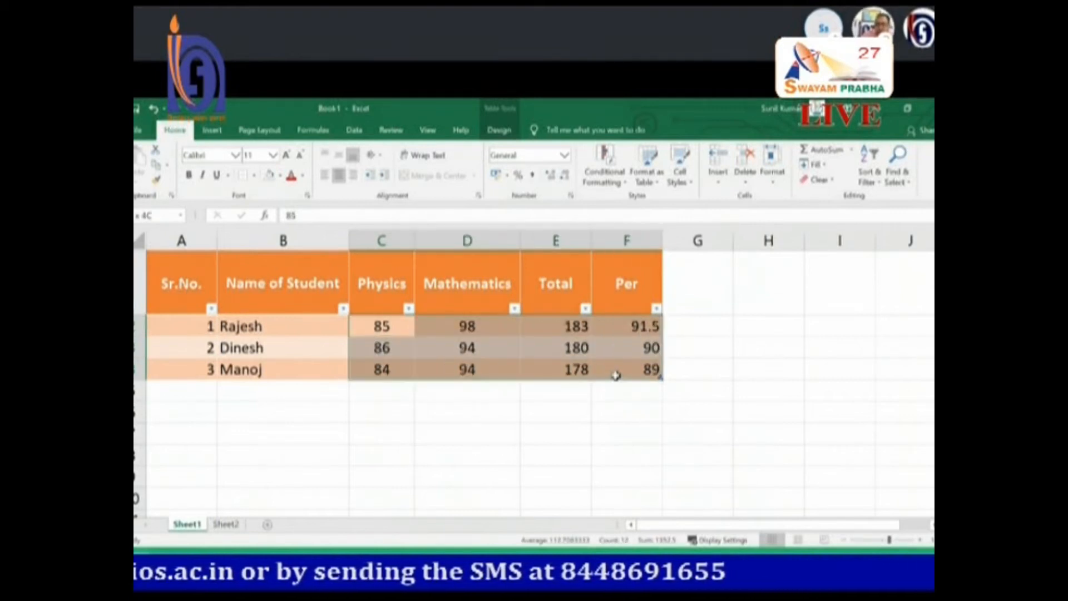
Apply solid-fill blue data bars to C2:F4, then deselect the range.
{"action": "left_click", "coordinate": [626, 184]}
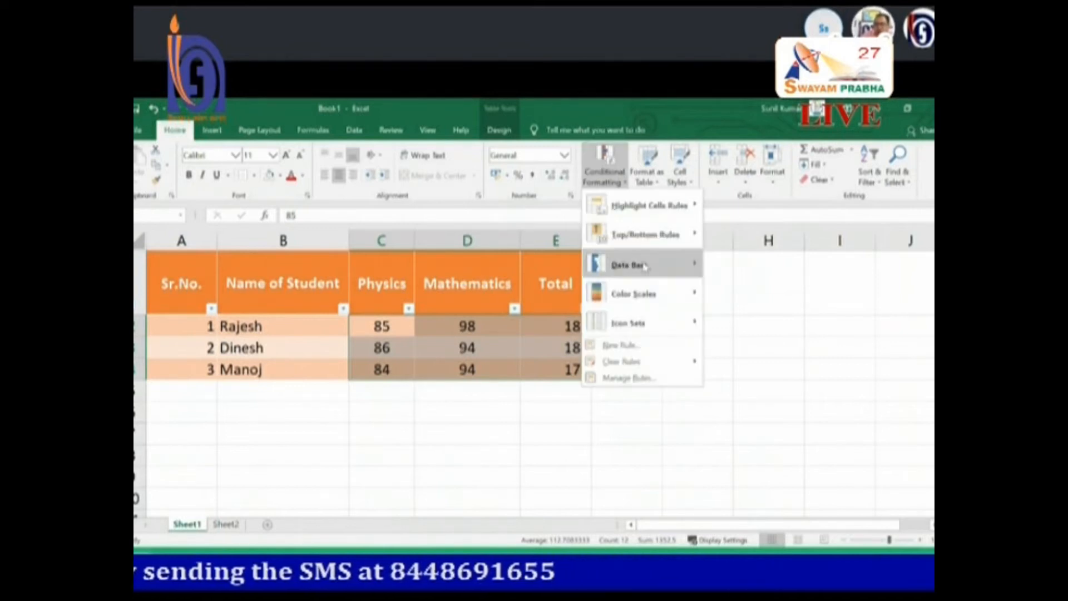
{"action": "mouse_move", "coordinate": [645, 267]}
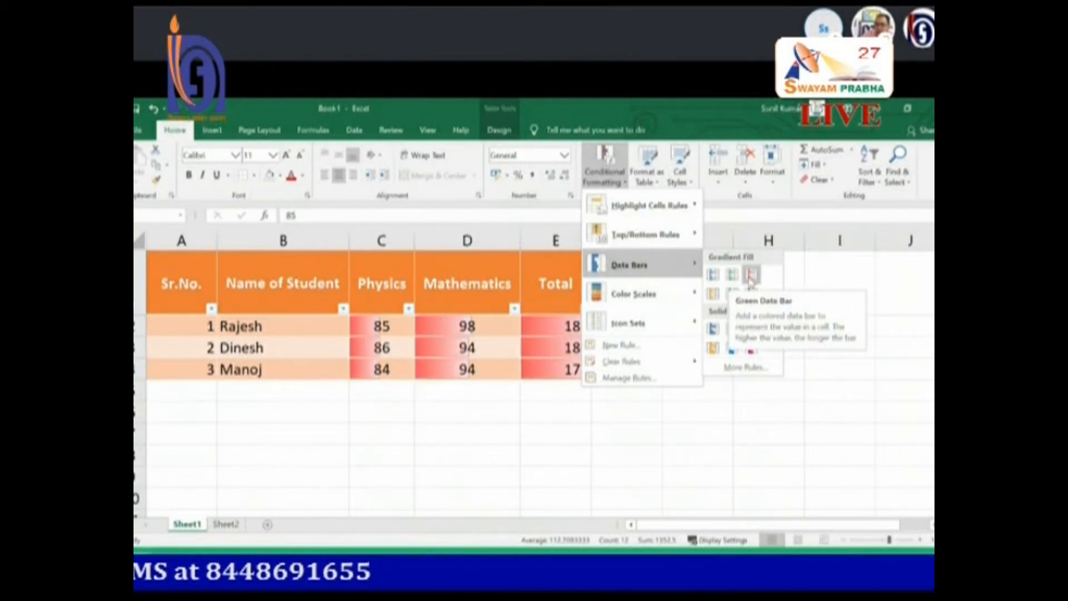
{"action": "left_click", "coordinate": [715, 330]}
{"action": "left_click", "coordinate": [514, 459]}
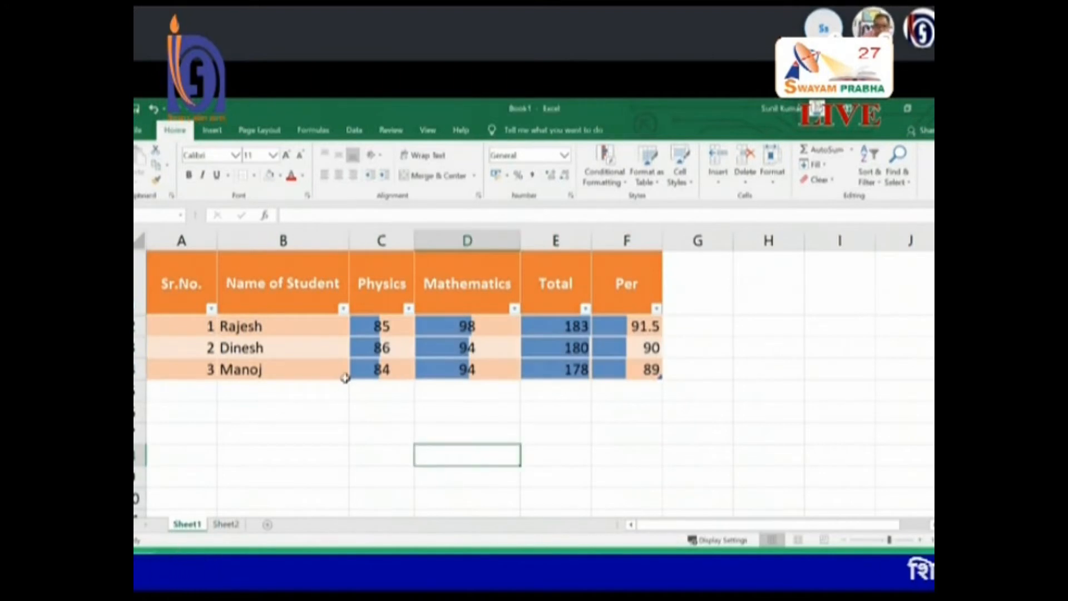
Enter Physics marks 10 in C3 and 100 in C4.
{"action": "left_click", "coordinate": [382, 348]}
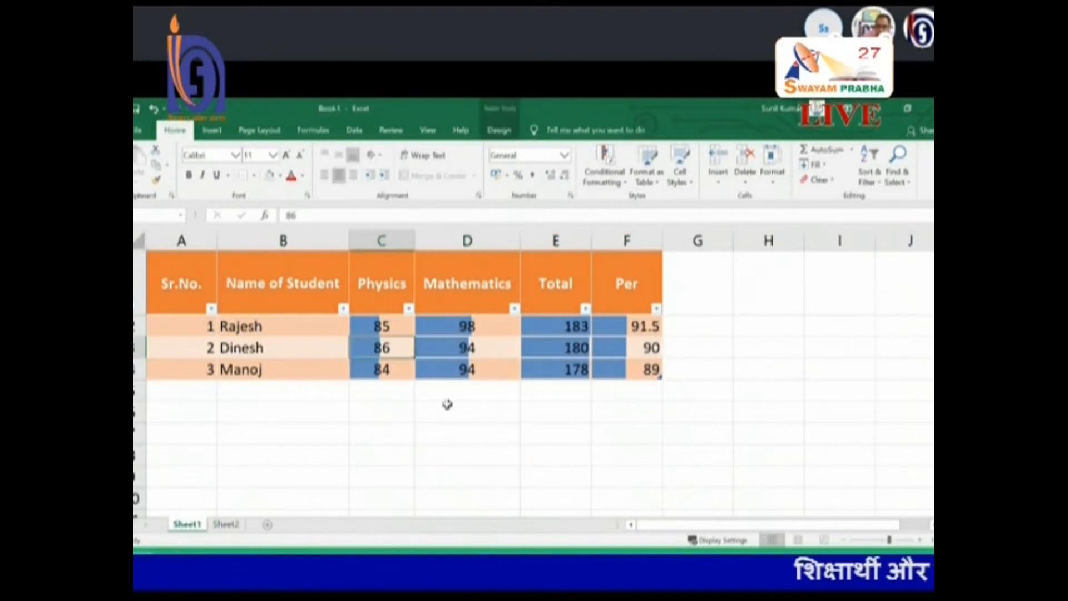
{"action": "type", "text": "42"}
{"action": "key", "text": "Return"}
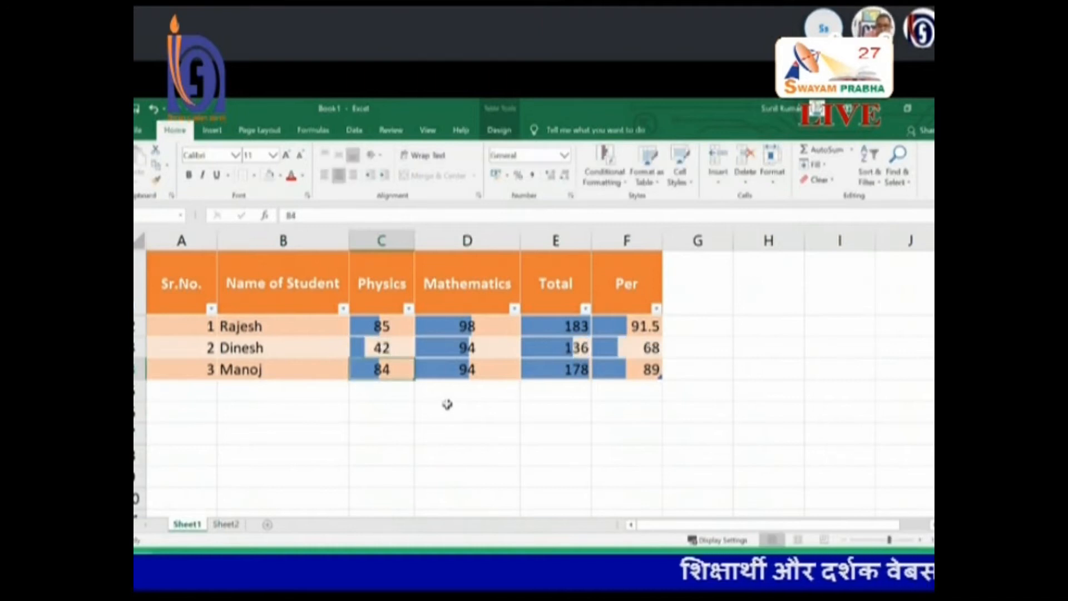
{"action": "left_click", "coordinate": [361, 349]}
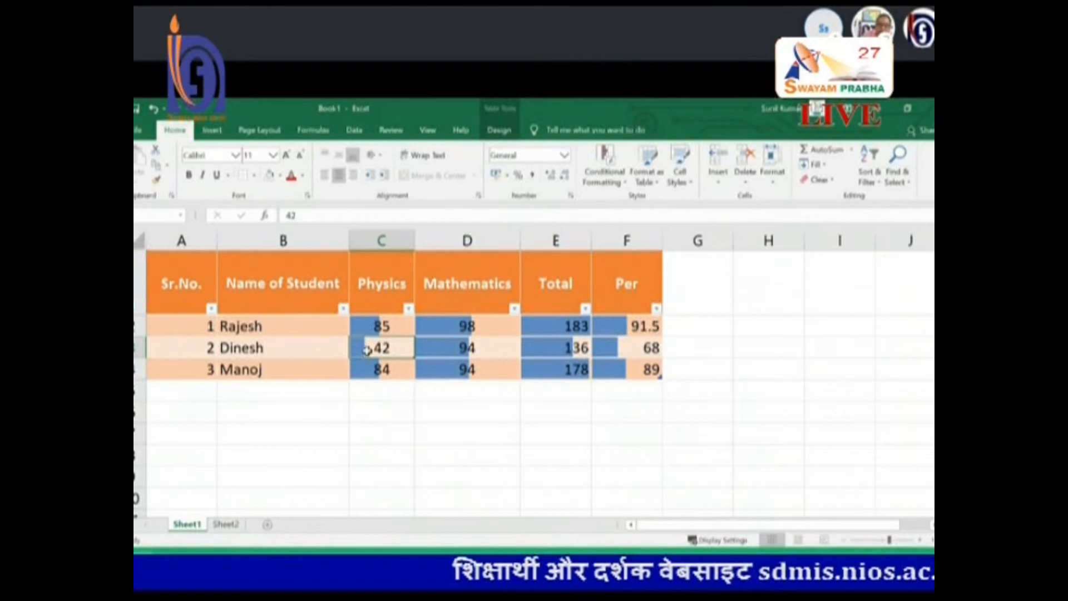
{"action": "type", "text": "10"}
{"action": "key", "text": "Return"}
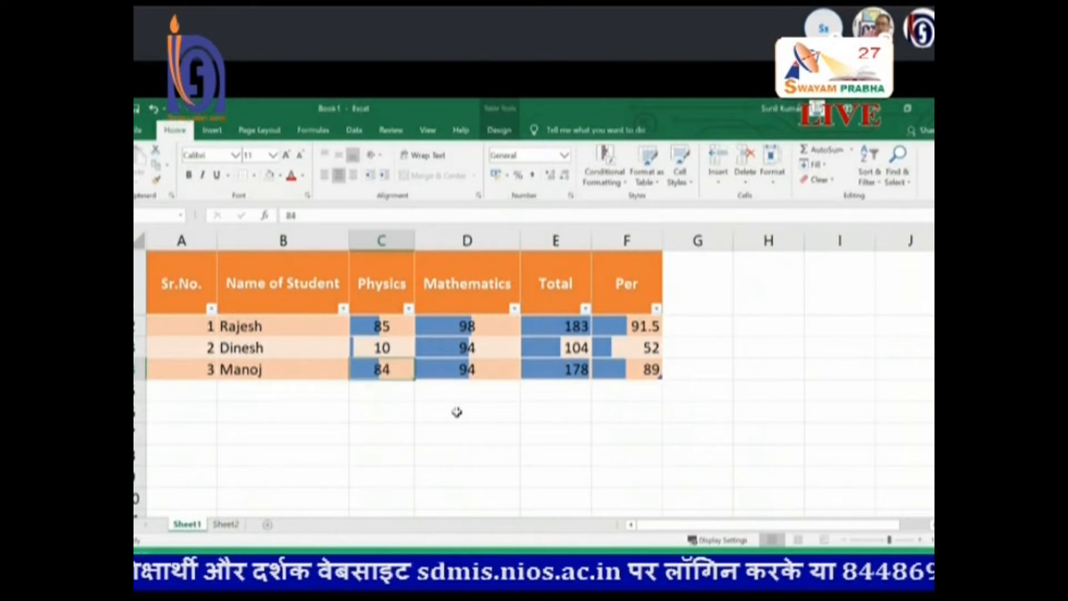
{"action": "type", "text": "100"}
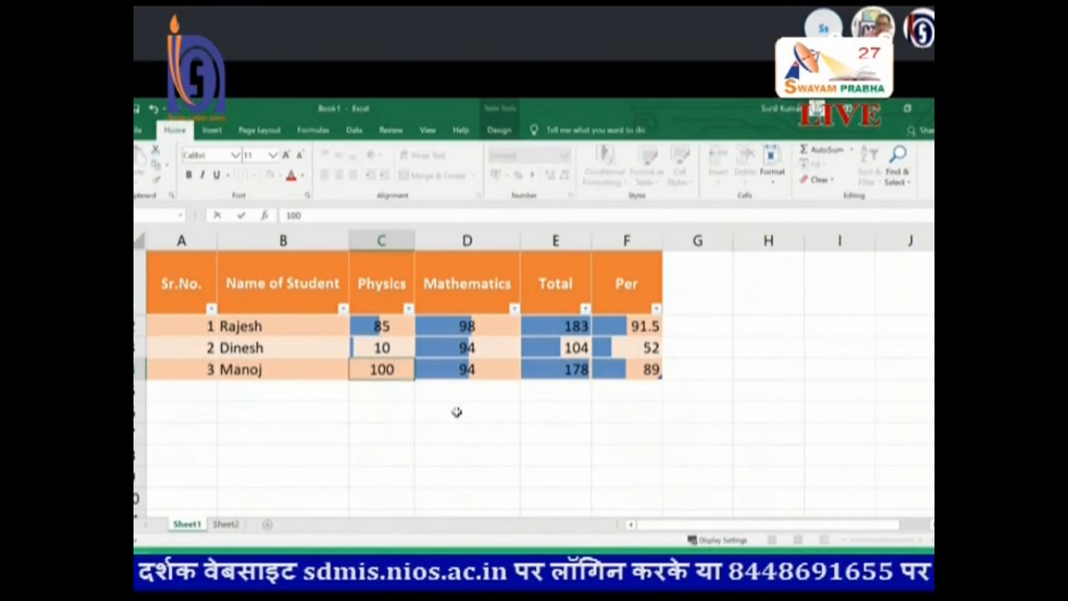
{"action": "key", "text": "Return"}
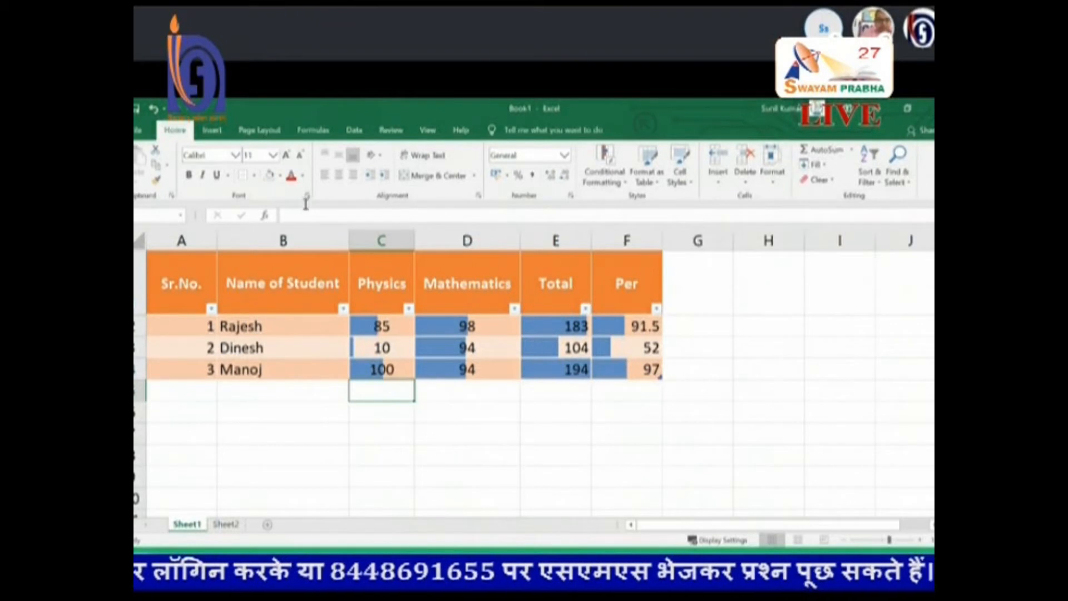
Apply the 5 Ratings icon set to the marks in C2:F4.
{"action": "mouse_move", "coordinate": [365, 324]}
{"action": "left_mouse_down"}
{"action": "mouse_move", "coordinate": [362, 337]}
{"action": "mouse_move", "coordinate": [601, 374]}
{"action": "left_mouse_up"}
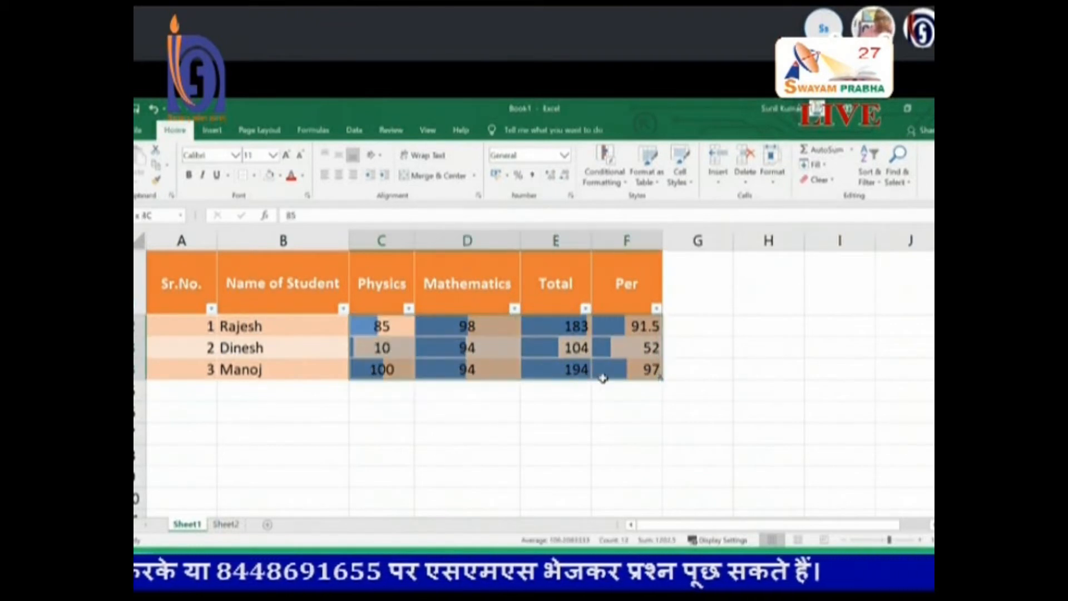
{"action": "left_click", "coordinate": [624, 186]}
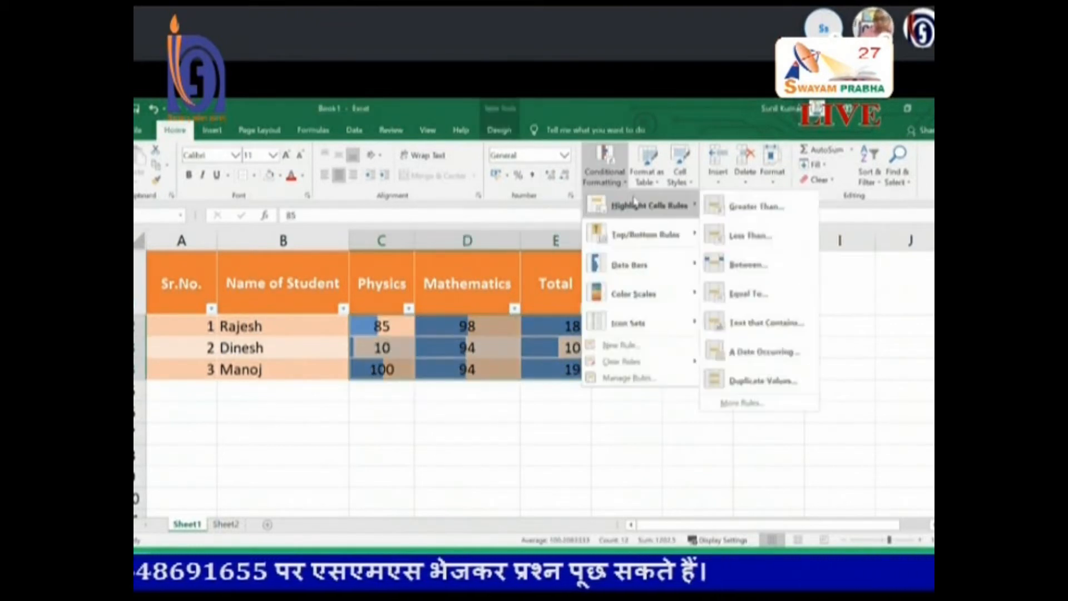
{"action": "mouse_move", "coordinate": [662, 326]}
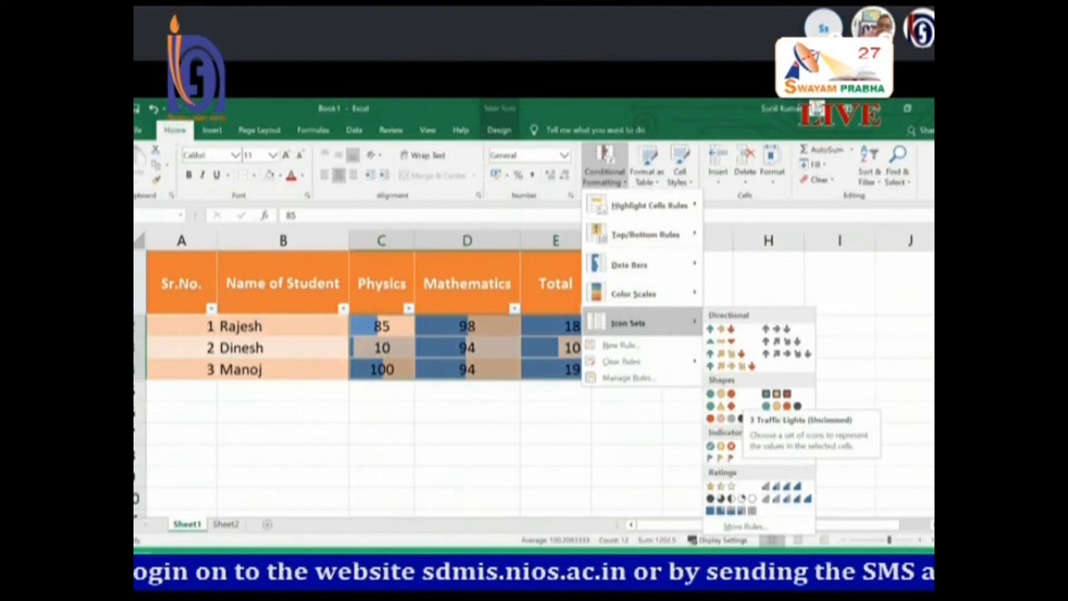
{"action": "left_click", "coordinate": [795, 501]}
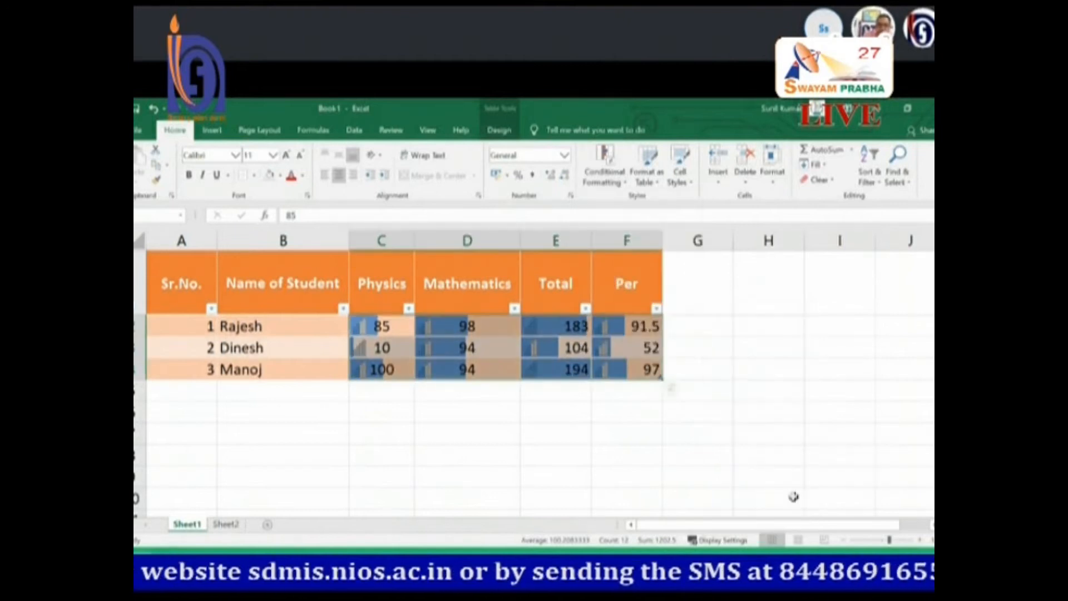
{"action": "left_click", "coordinate": [501, 473]}
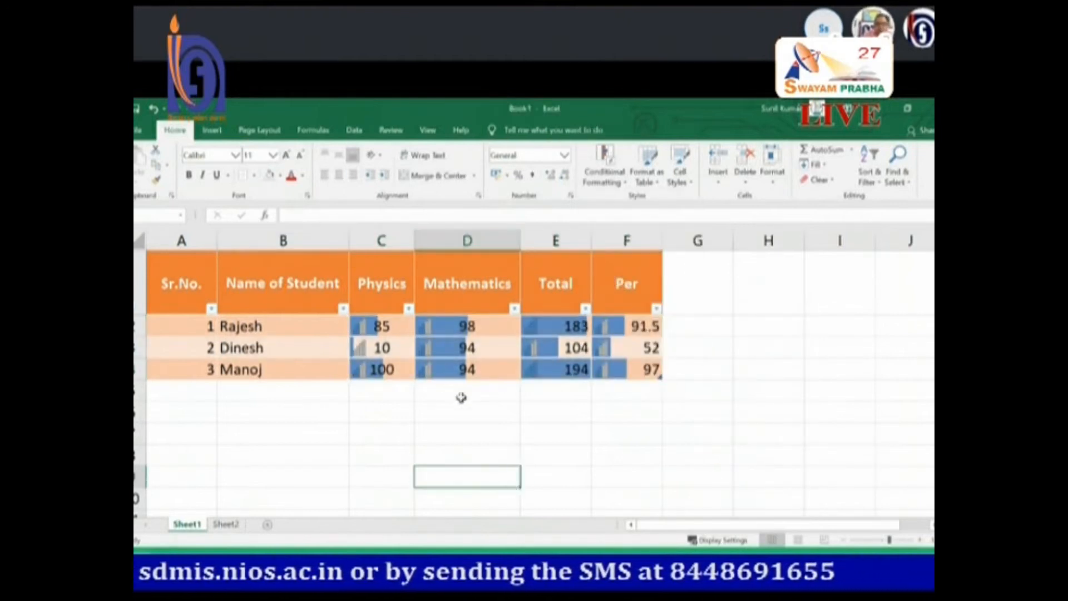
Inspect D4, C4 and the Total formula in E2.
{"action": "left_click", "coordinate": [461, 365]}
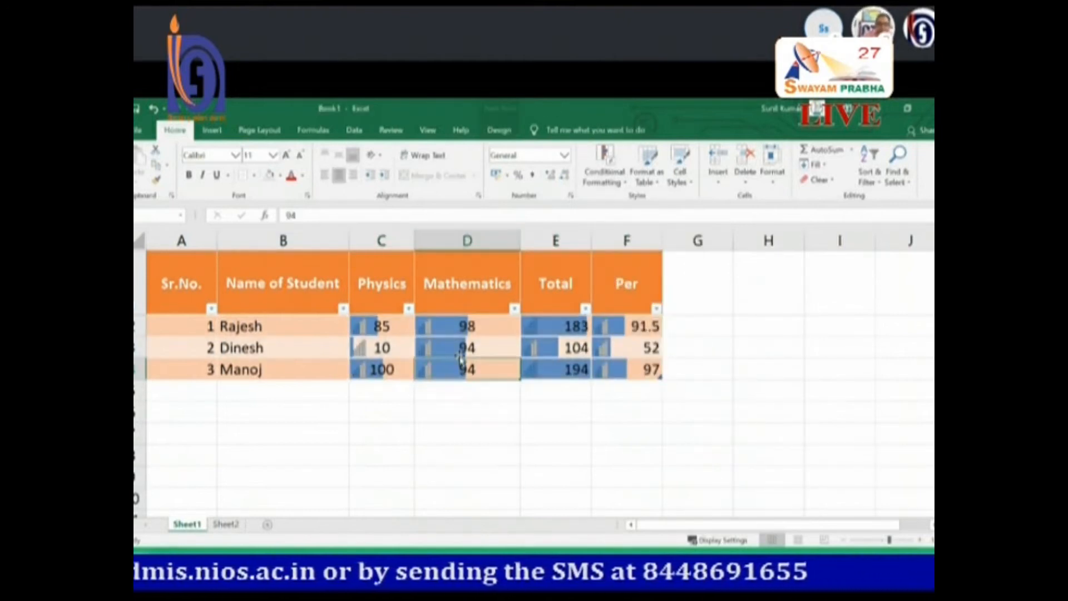
{"action": "left_click", "coordinate": [378, 370]}
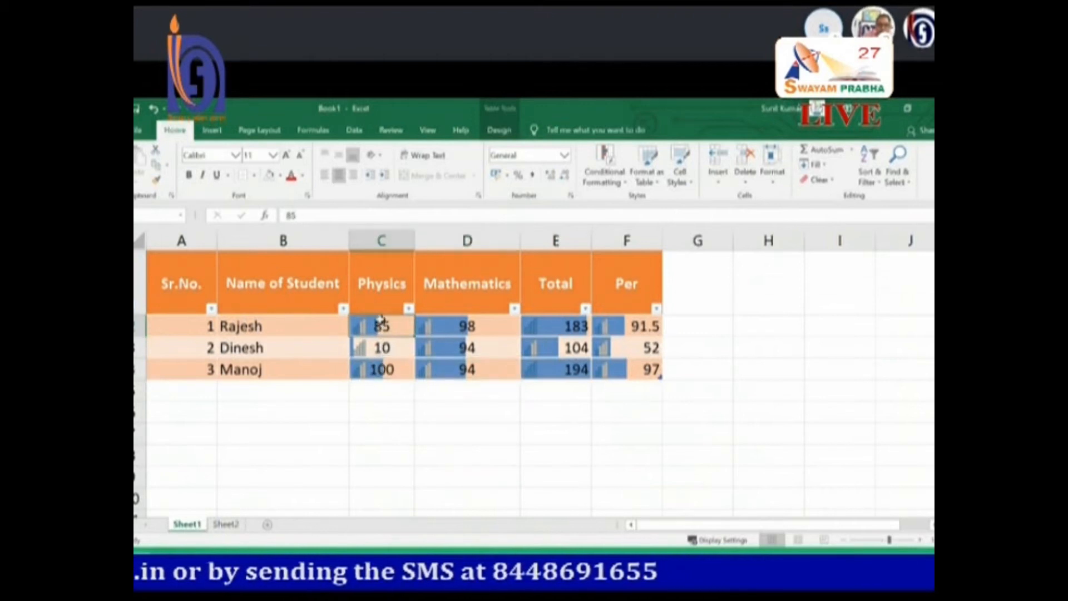
{"action": "left_click", "coordinate": [544, 325]}
Clear the data bars and icon rules from the Total and Per values E2:F4.
{"action": "left_click_drag", "start_coordinate": [379, 326], "coordinate": [432, 366]}
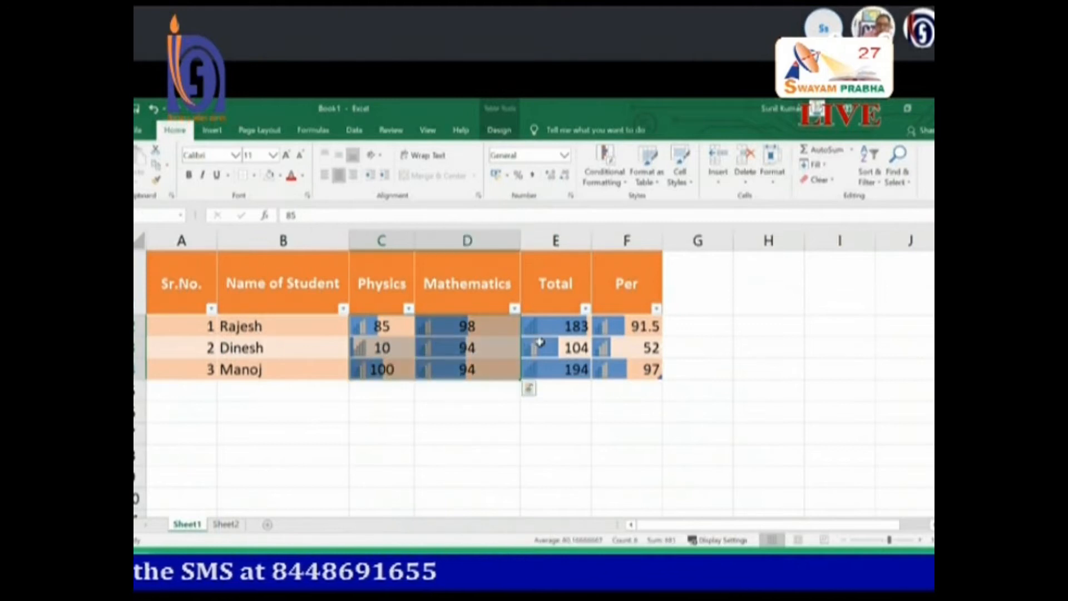
{"action": "left_click_drag", "start_coordinate": [537, 327], "coordinate": [604, 369]}
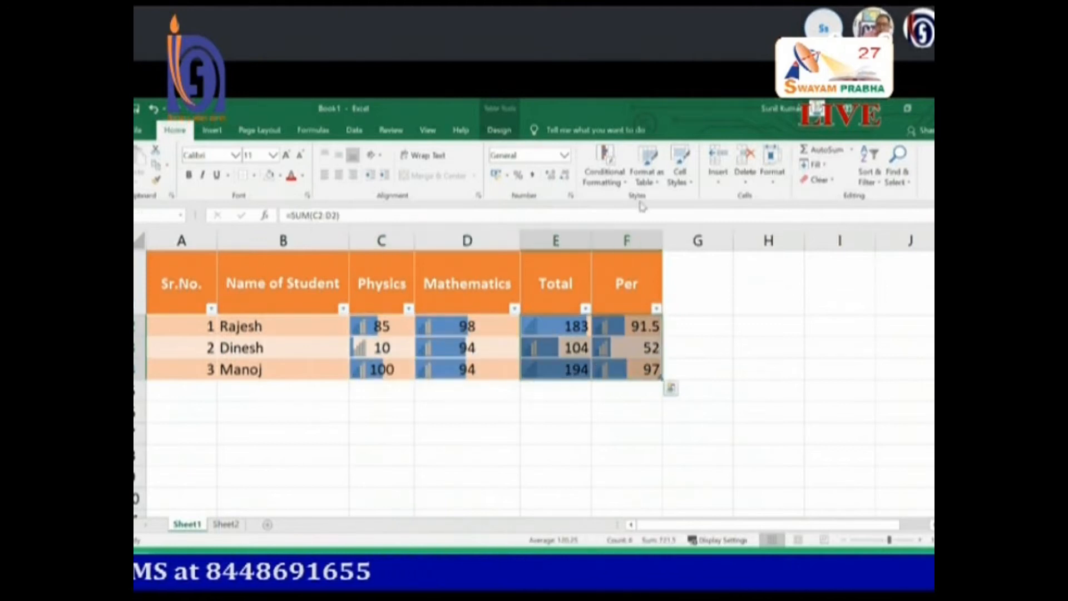
{"action": "left_click", "coordinate": [626, 183]}
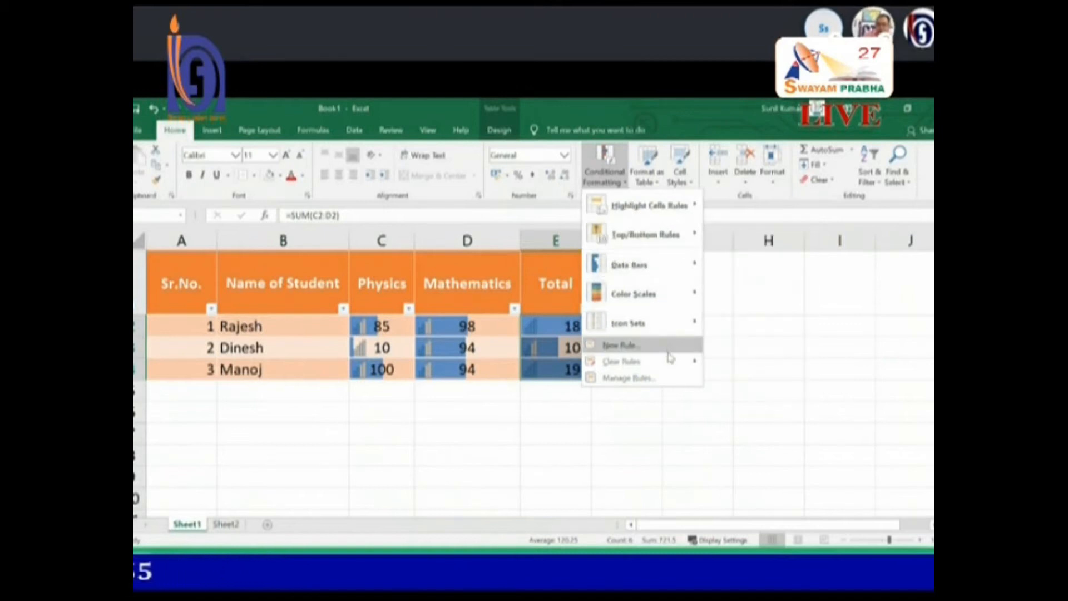
{"action": "mouse_move", "coordinate": [678, 363]}
{"action": "left_click", "coordinate": [734, 367]}
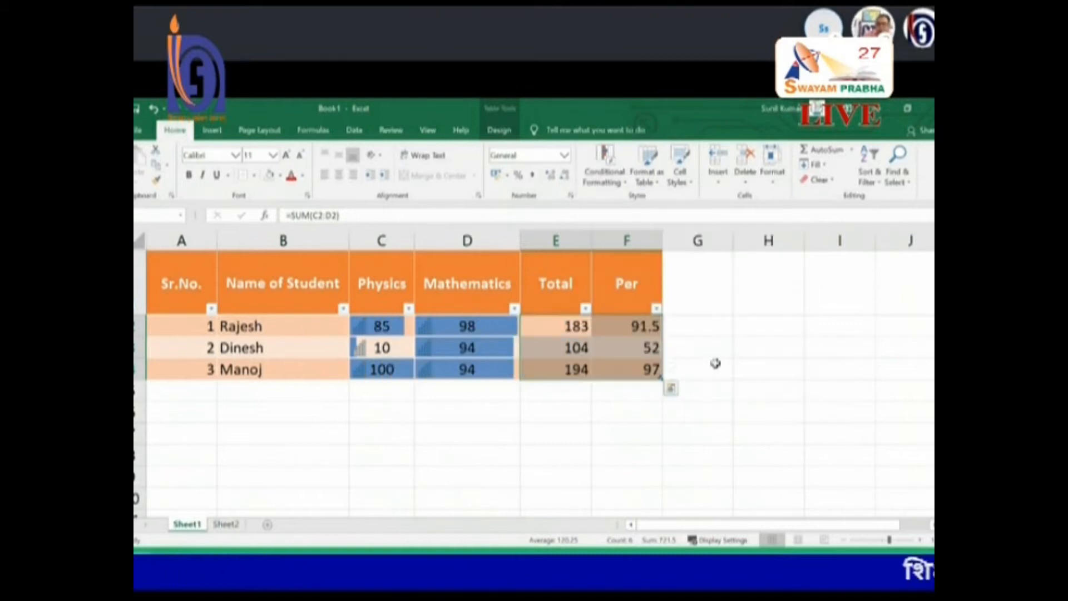
{"action": "left_click", "coordinate": [472, 412]}
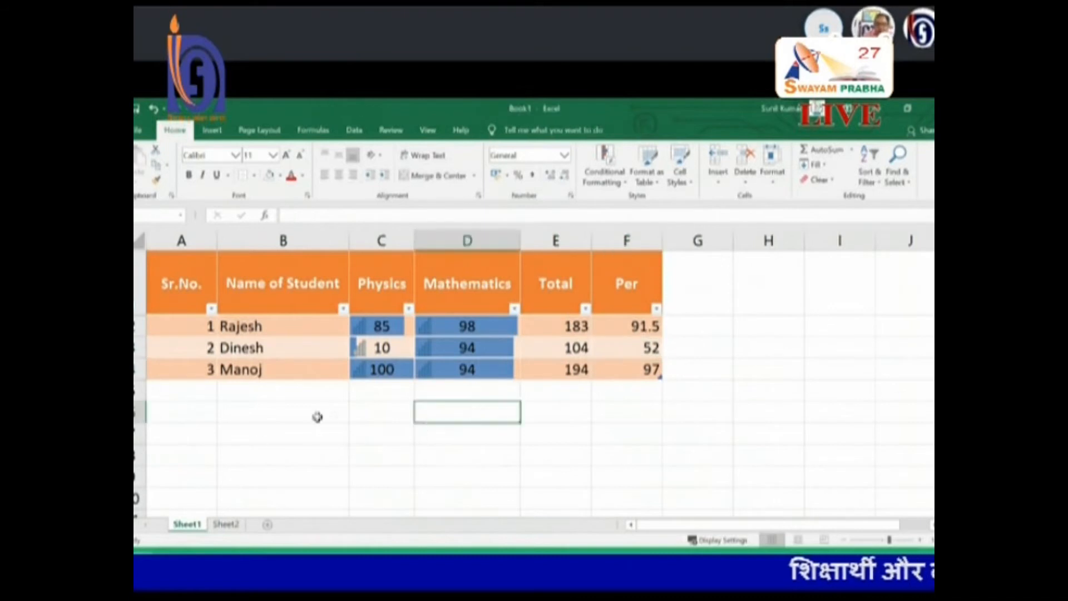
{"action": "left_click", "coordinate": [369, 415]}
{"action": "left_click", "coordinate": [373, 368]}
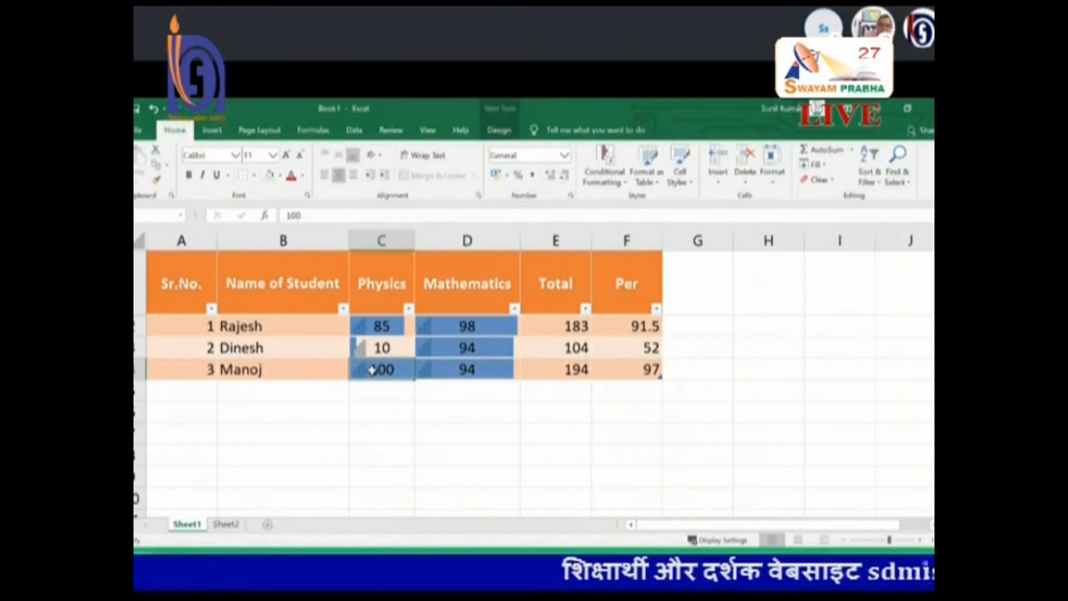
Change the Mathematics mark in D4 to 45 and review the updated Total values.
{"action": "left_click", "coordinate": [445, 369]}
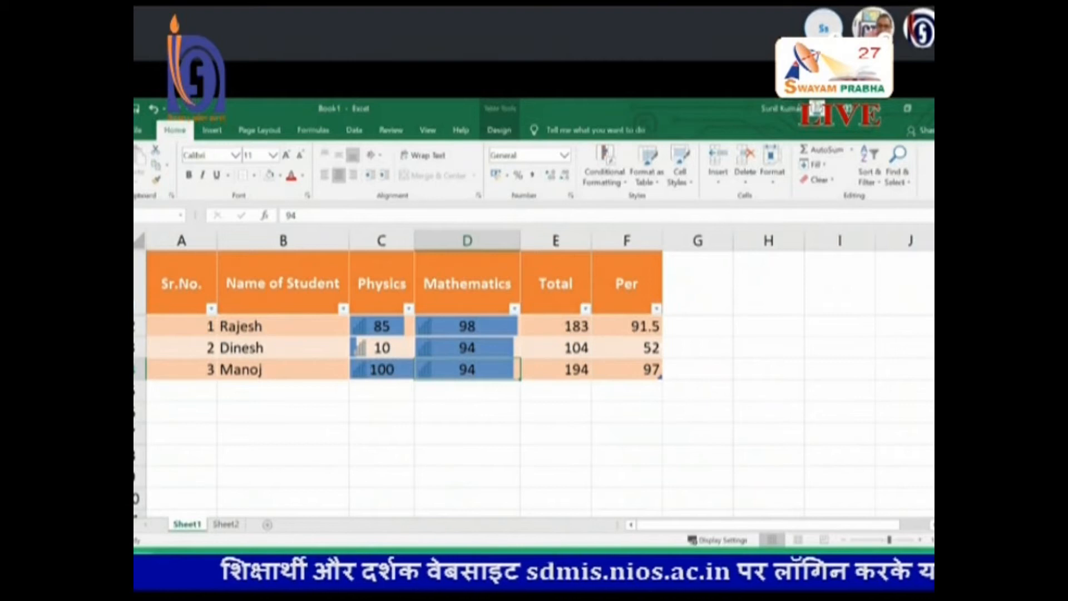
{"action": "type", "text": "45"}
{"action": "key", "text": "Return"}
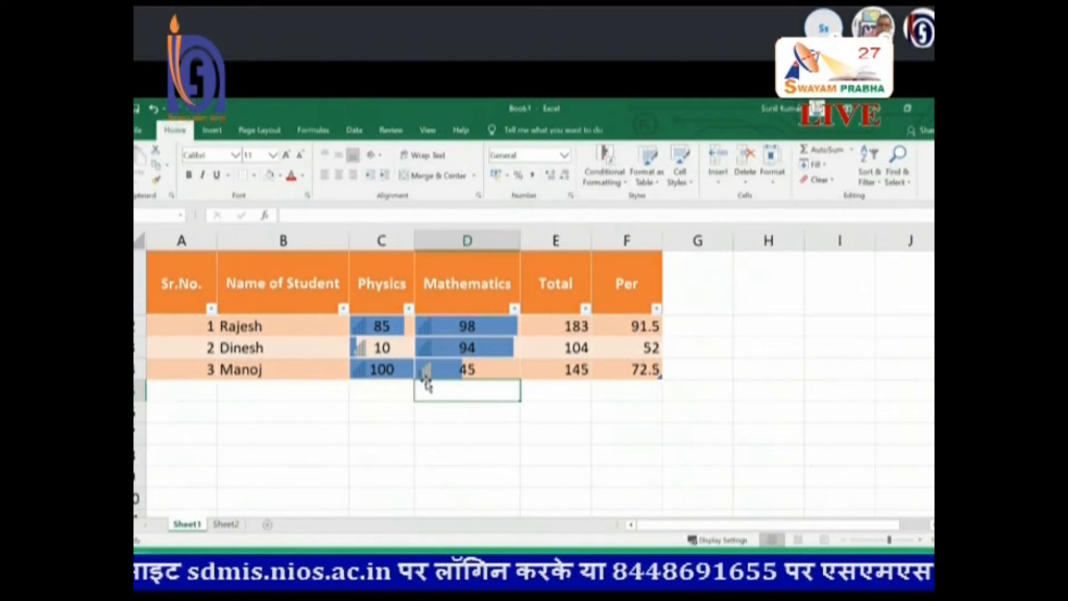
{"action": "left_click", "coordinate": [445, 371]}
{"action": "left_click_drag", "start_coordinate": [382, 323], "coordinate": [444, 368]}
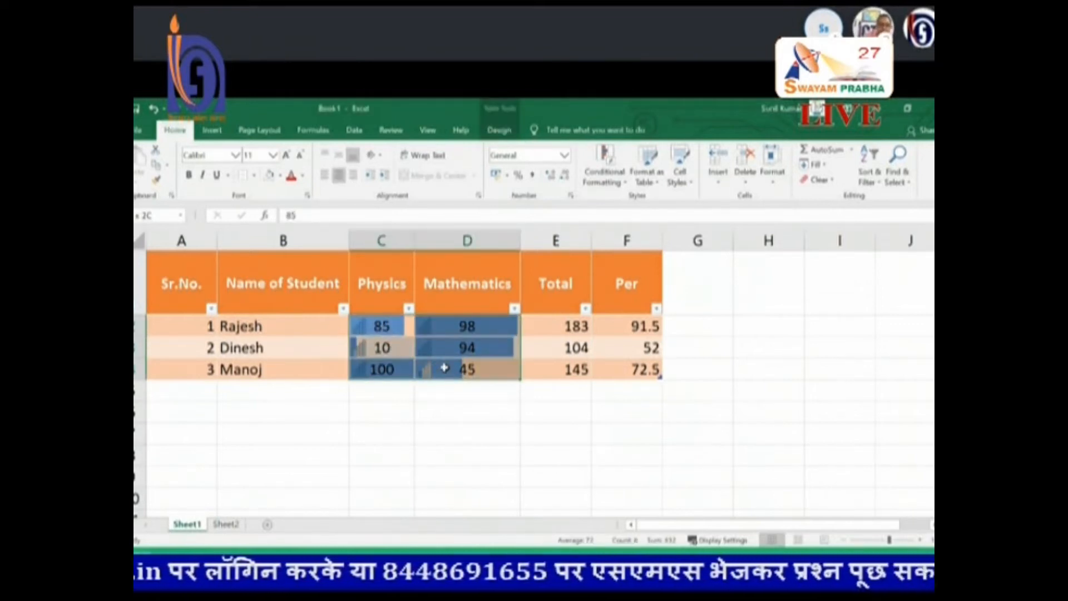
{"action": "left_click_drag", "start_coordinate": [565, 324], "coordinate": [578, 366]}
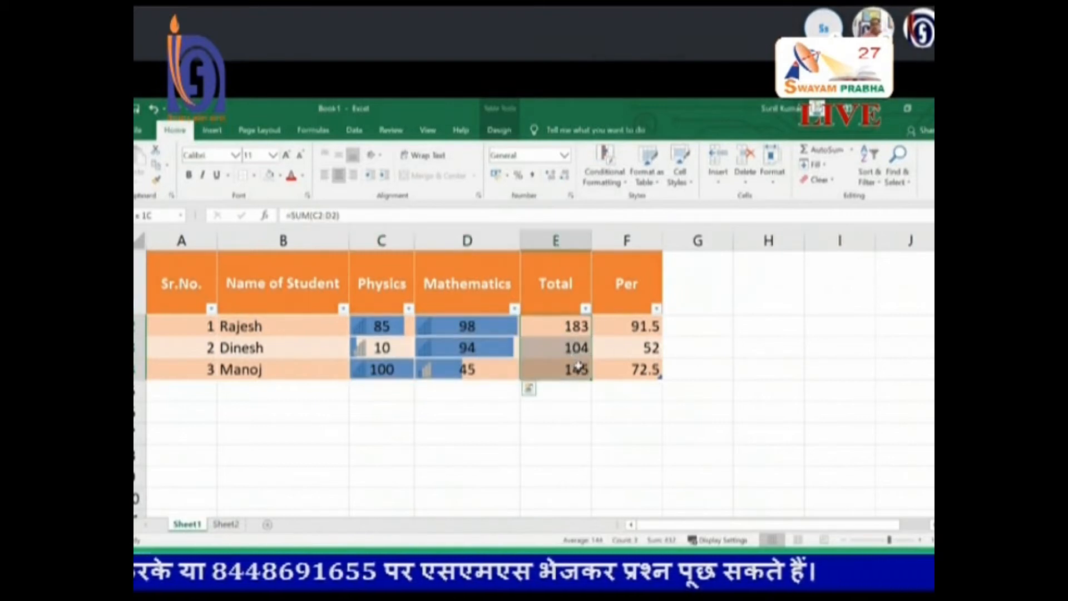
{"action": "left_click_drag", "start_coordinate": [578, 366], "coordinate": [578, 358]}
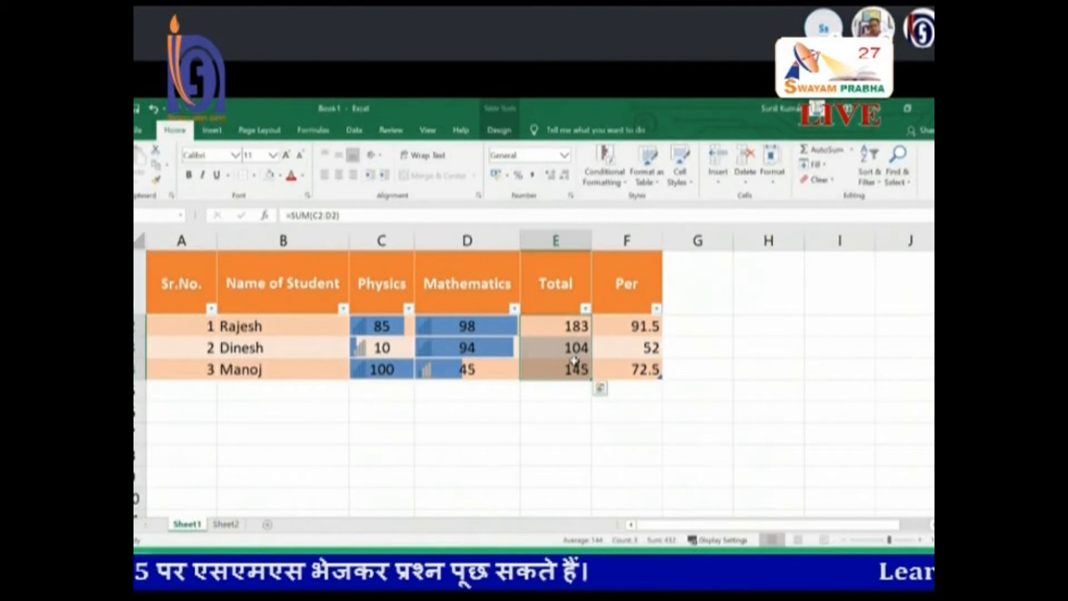
Switch to the 'Features of MS Excel' slide and tick Easy formula writing.
{"action": "left_click", "coordinate": [384, 371]}
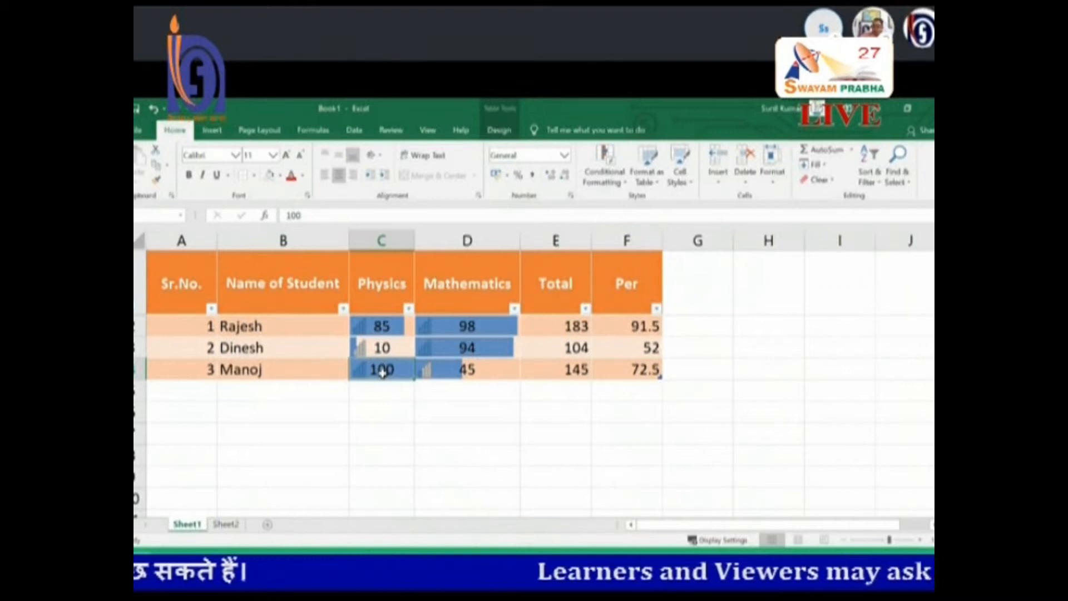
{"action": "left_click", "coordinate": [433, 349]}
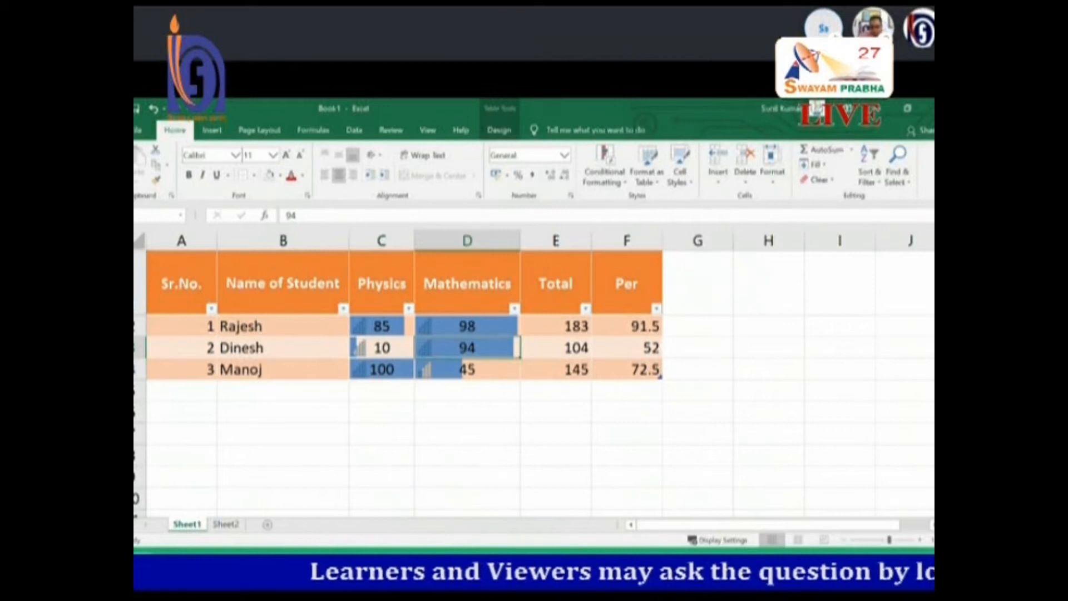
{"action": "key", "text": "alt+Tab"}
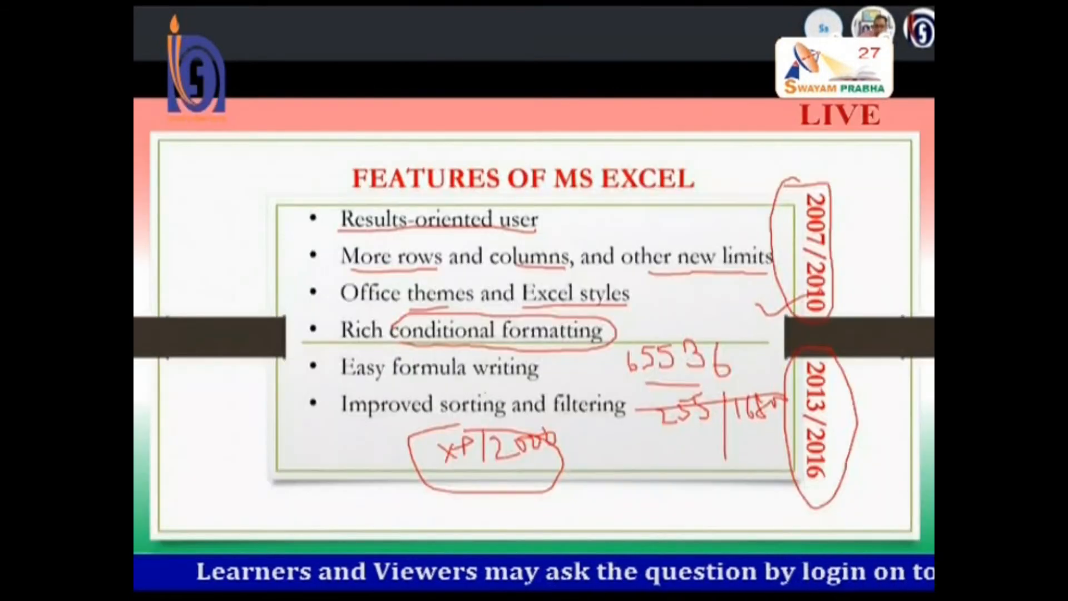
{"action": "left_click_drag", "start_coordinate": [328, 371], "coordinate": [367, 332]}
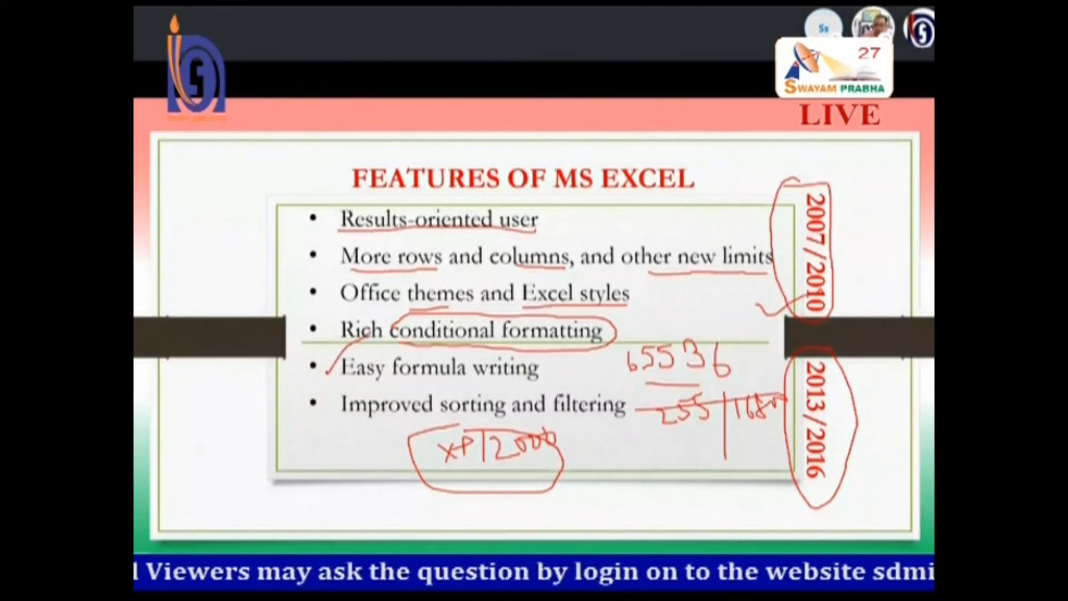
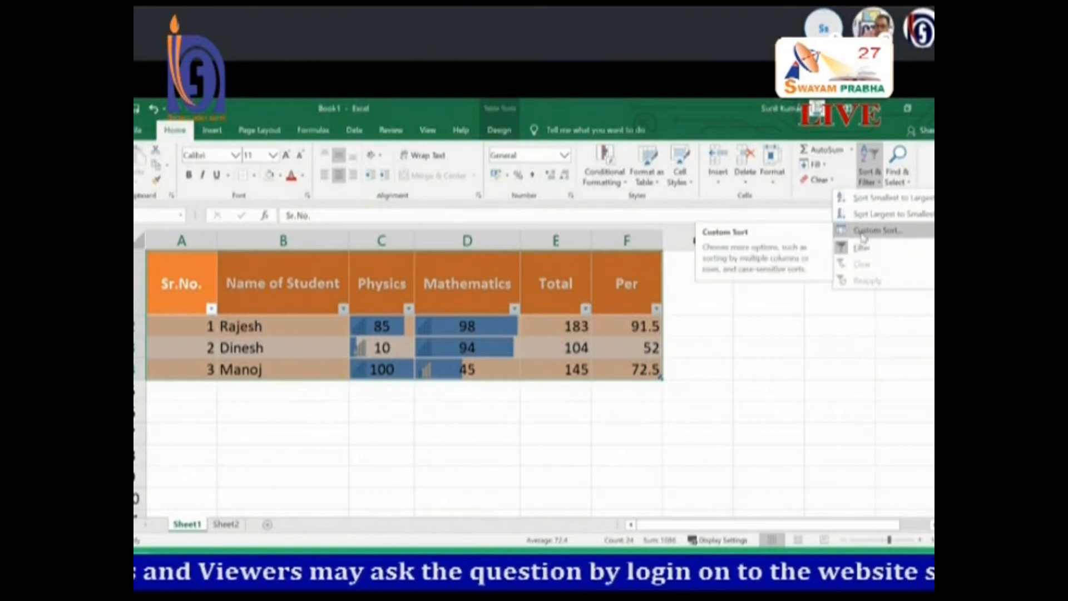
Open Custom Sort, move the Sort dialog over the sheet, and preview the Sort by column list.
{"action": "left_click", "coordinate": [864, 235]}
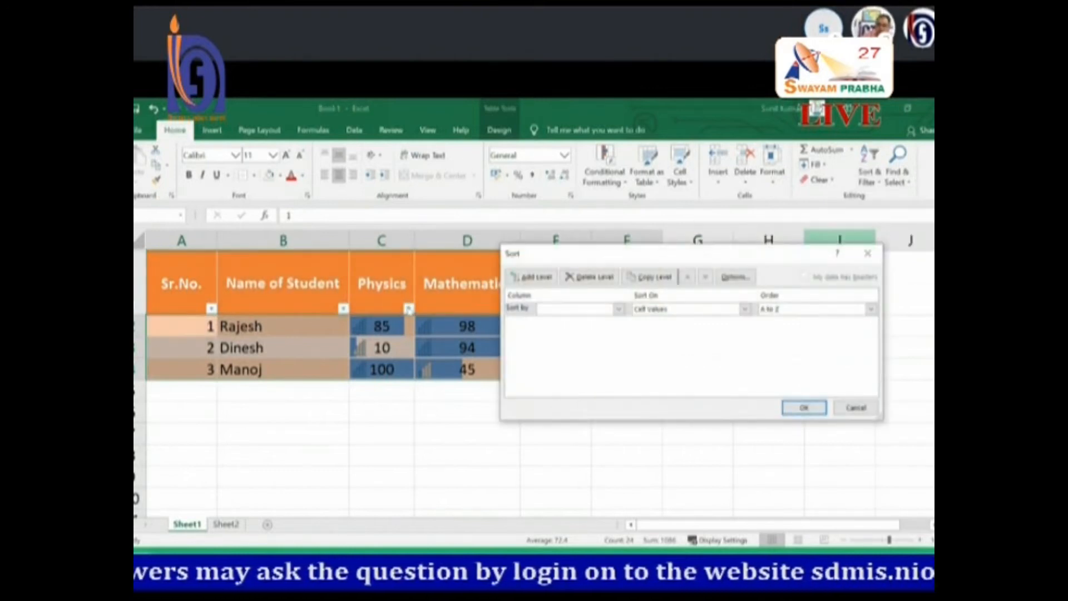
{"action": "left_click_drag", "start_coordinate": [538, 253], "coordinate": [513, 262]}
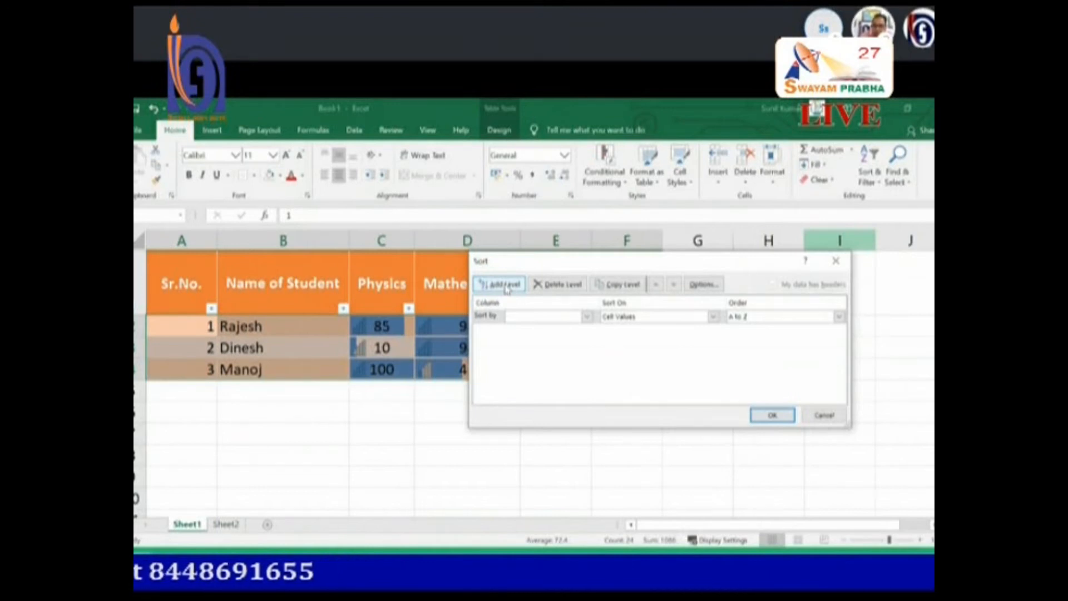
{"action": "left_click", "coordinate": [555, 317]}
{"action": "left_click", "coordinate": [555, 317]}
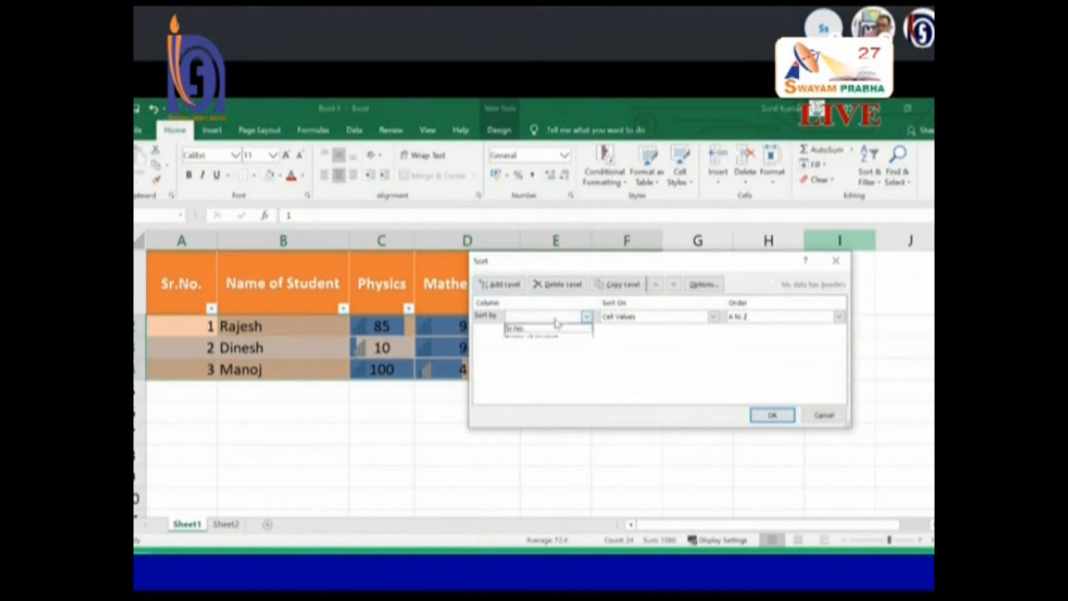
Add two extra sort levels, then delete them, and browse the sort column list.
{"action": "left_click", "coordinate": [497, 287]}
{"action": "left_click", "coordinate": [497, 287]}
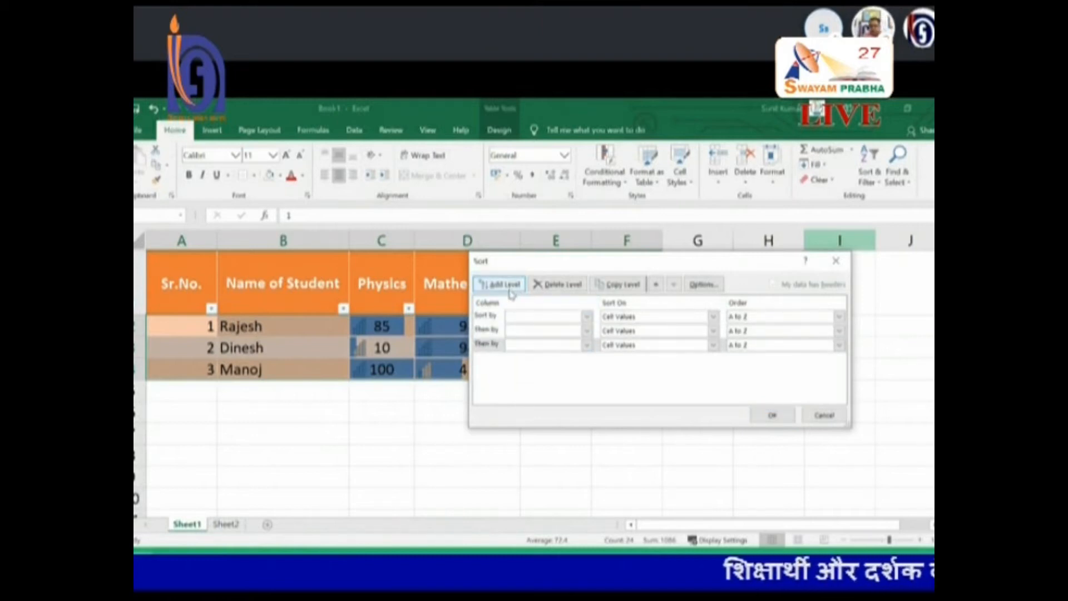
{"action": "left_click", "coordinate": [531, 346]}
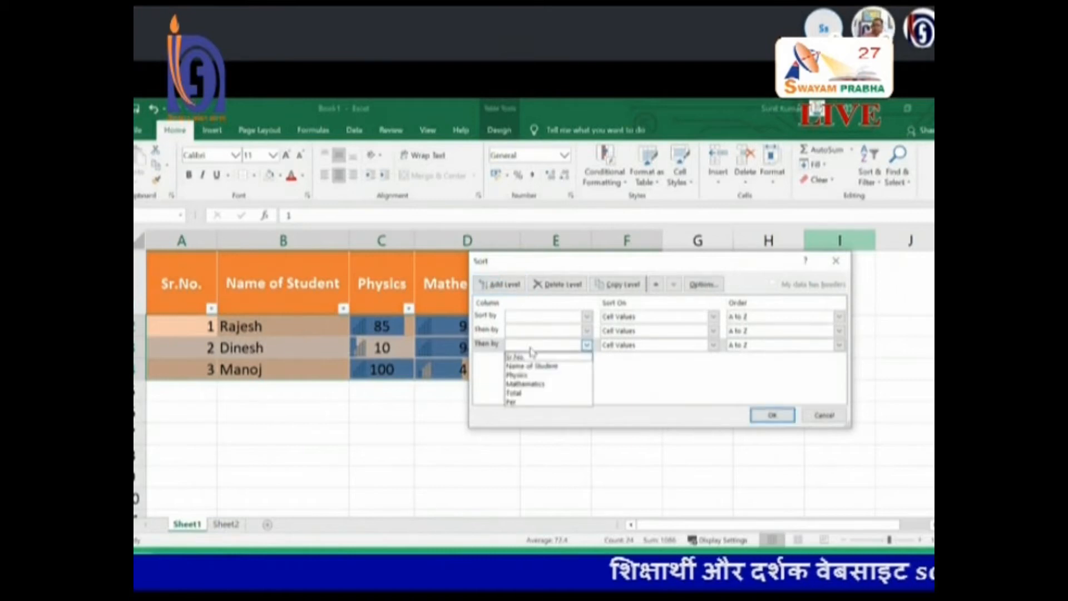
{"action": "left_click", "coordinate": [490, 345]}
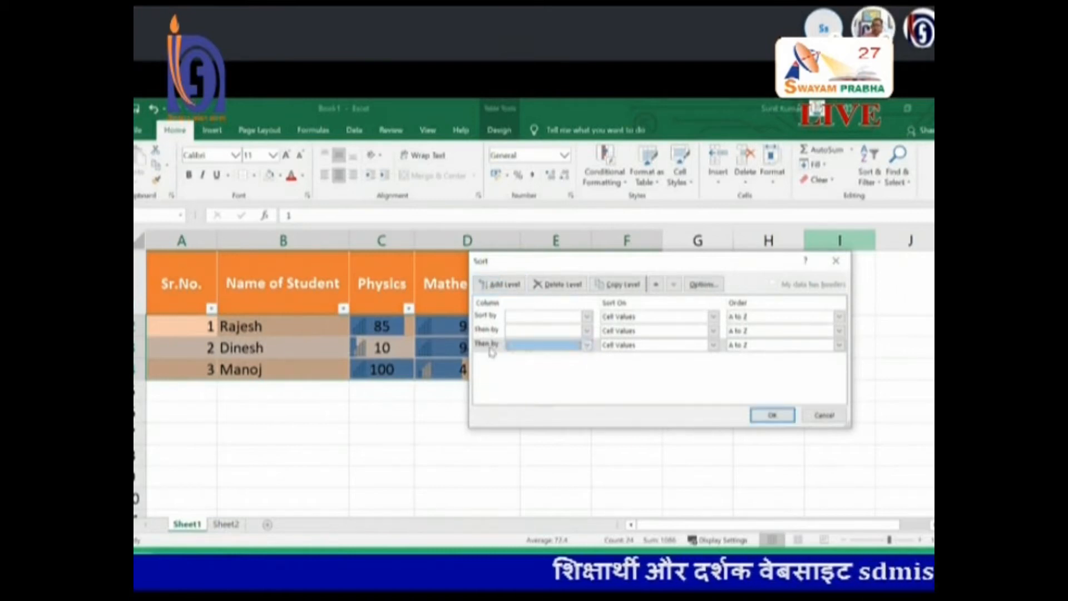
{"action": "left_click", "coordinate": [558, 286]}
{"action": "left_click", "coordinate": [558, 286]}
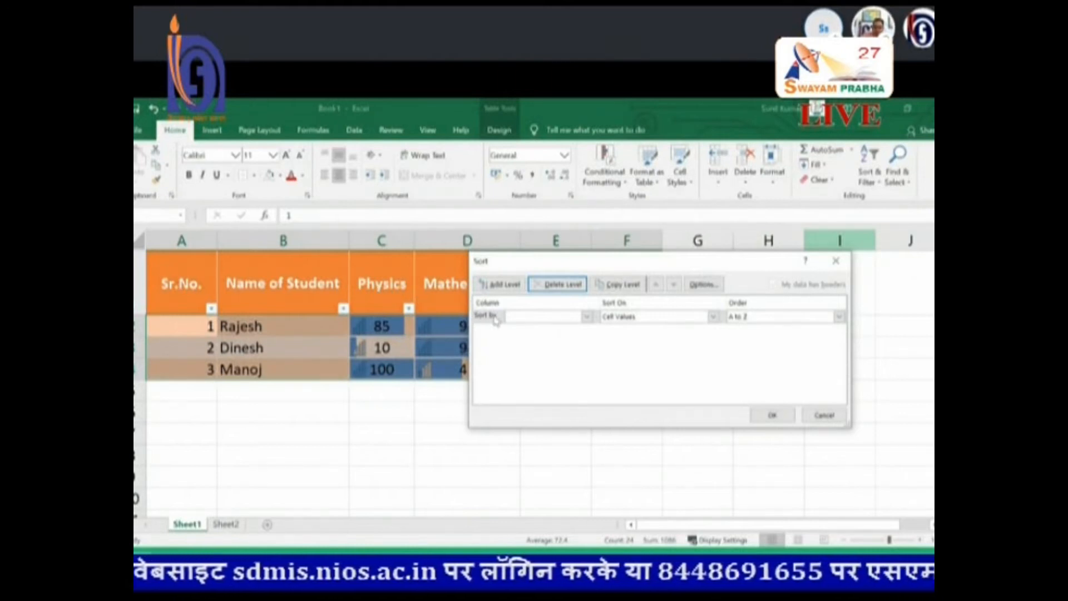
{"action": "left_click", "coordinate": [586, 316]}
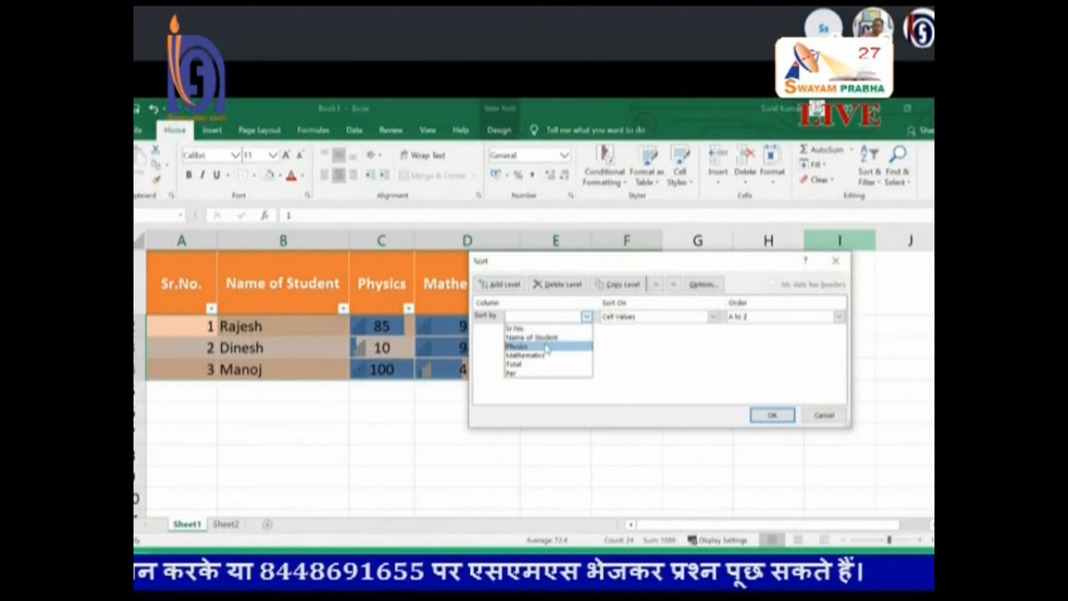
{"action": "left_click", "coordinate": [645, 346]}
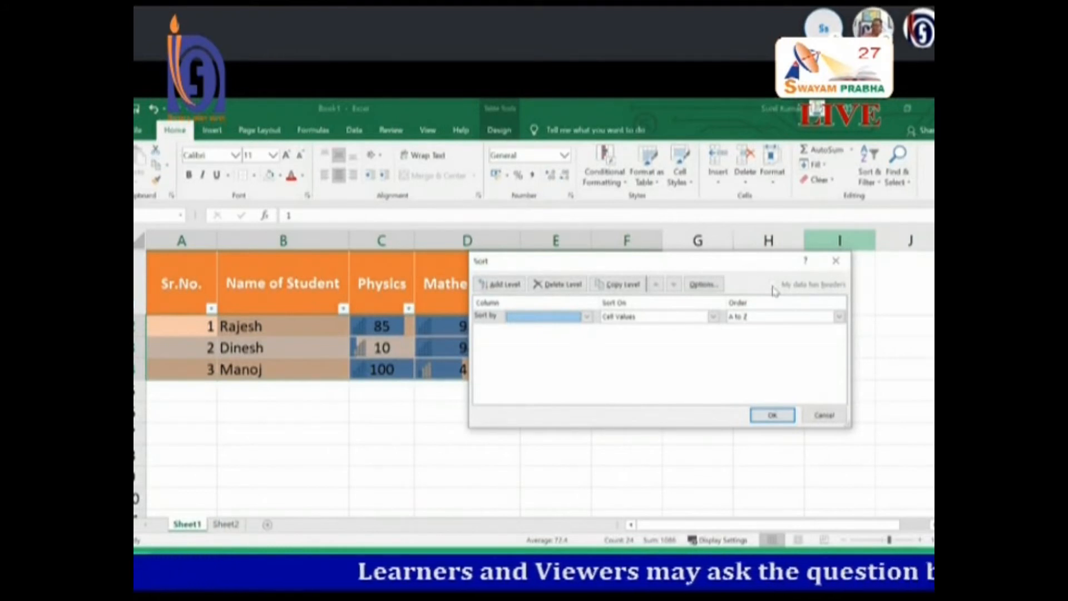
Sort the table by Physics on Cell Values, Smallest to Largest.
{"action": "left_click", "coordinate": [553, 316]}
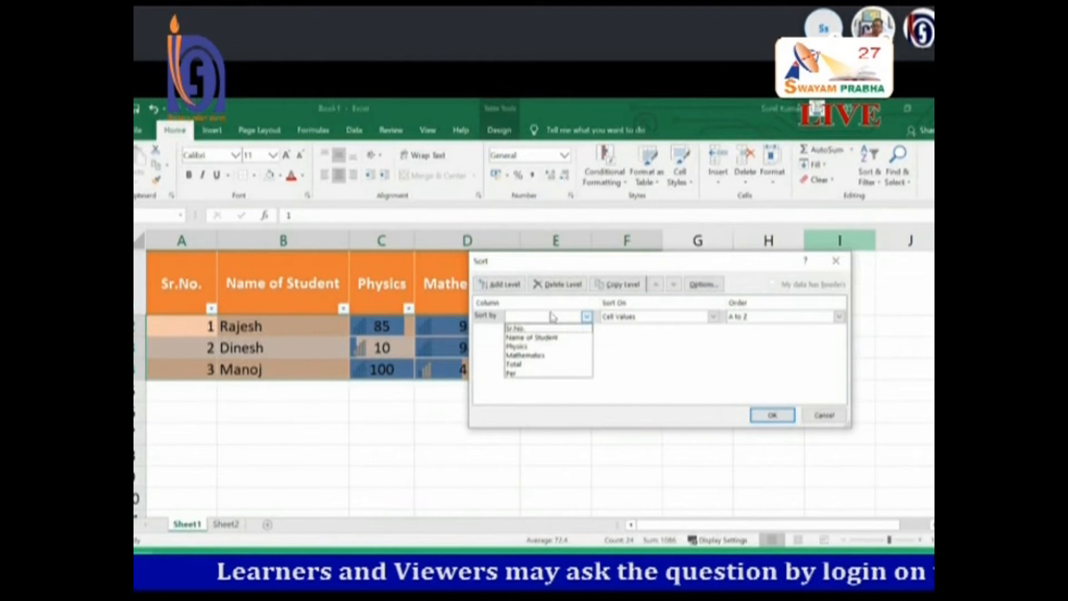
{"action": "left_click", "coordinate": [551, 347]}
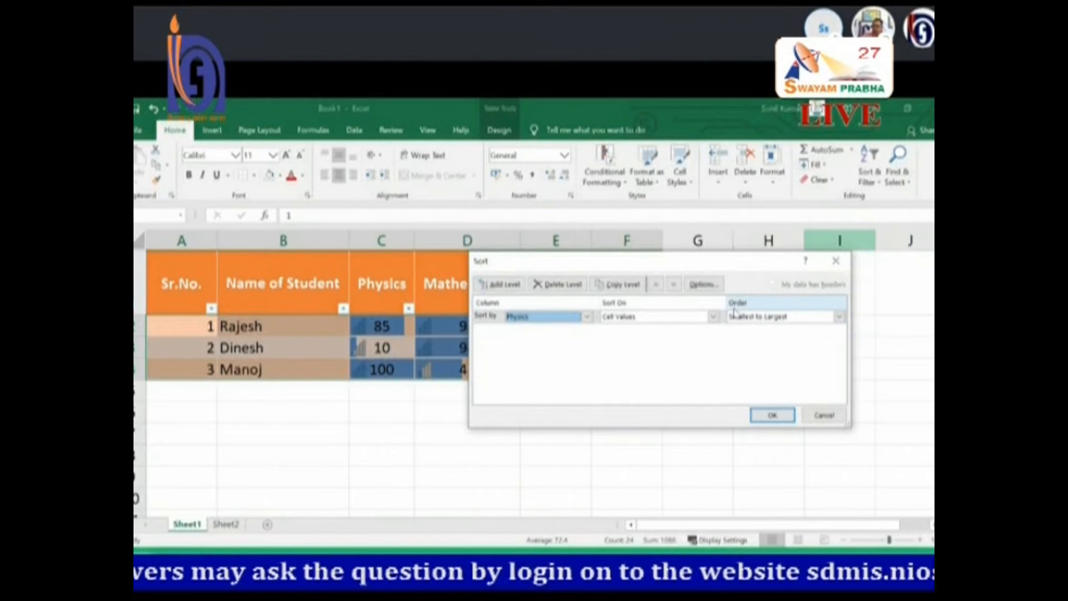
{"action": "left_click", "coordinate": [751, 317]}
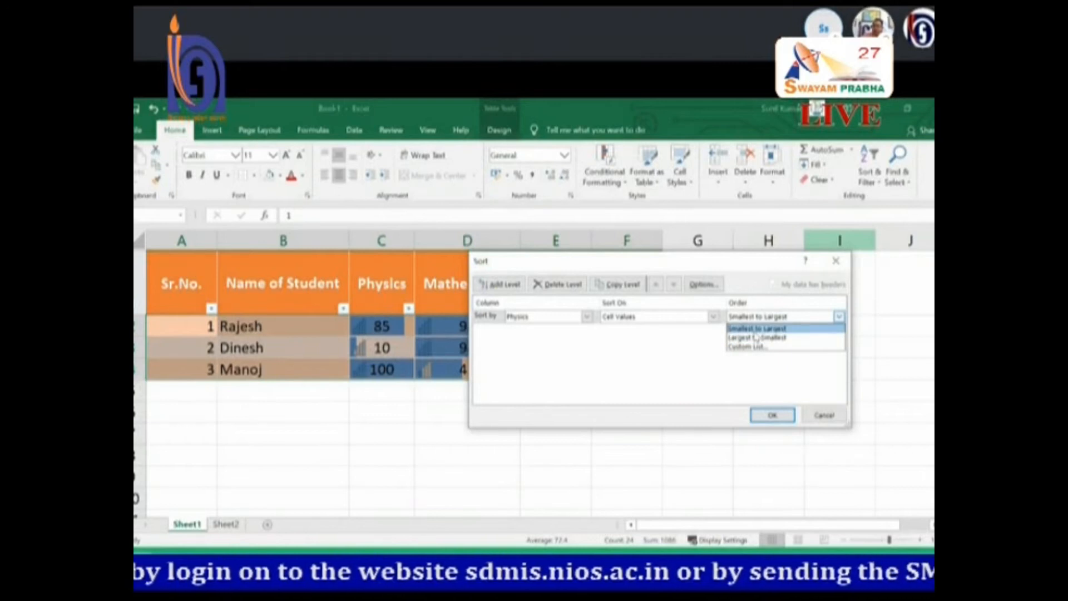
{"action": "left_click", "coordinate": [755, 334]}
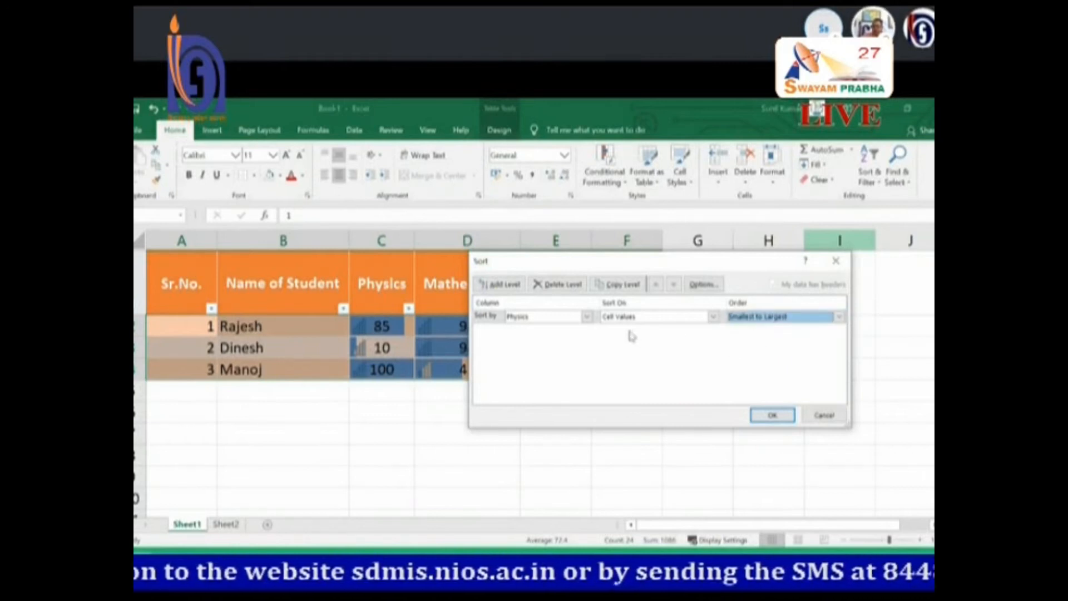
{"action": "left_click", "coordinate": [677, 316]}
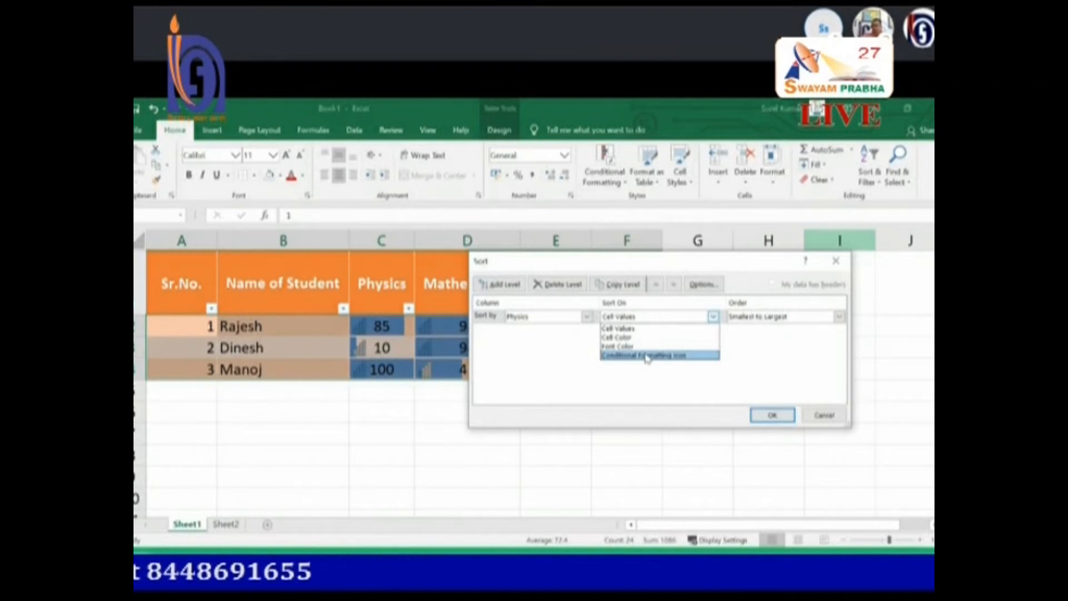
{"action": "left_click", "coordinate": [640, 329]}
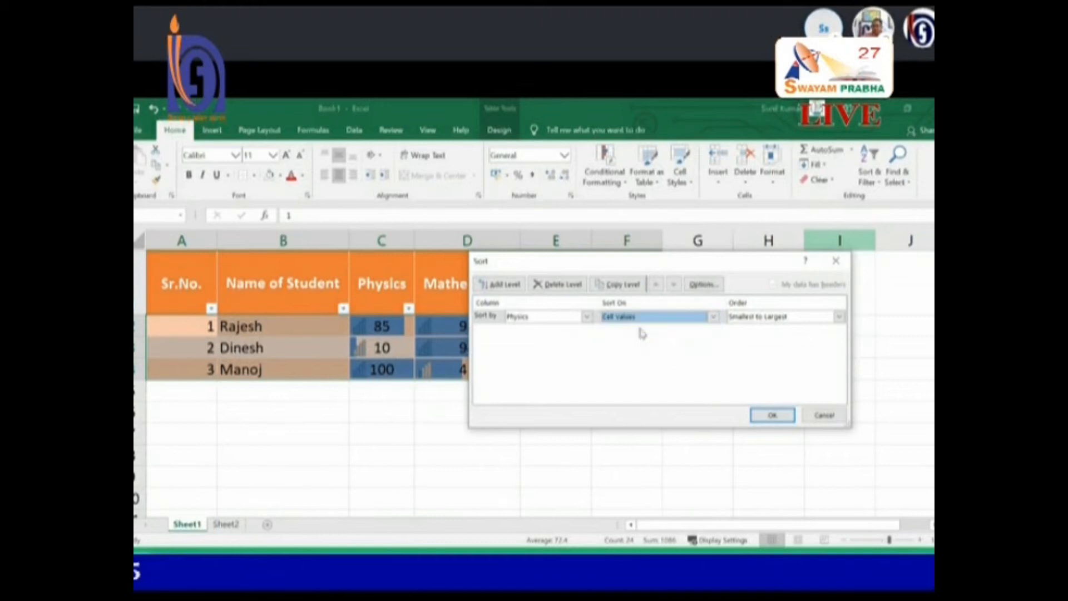
{"action": "left_click", "coordinate": [773, 412]}
Select the Physics marks 10 and 85, then open the Mathematics column's filter options.
{"action": "left_click", "coordinate": [431, 413]}
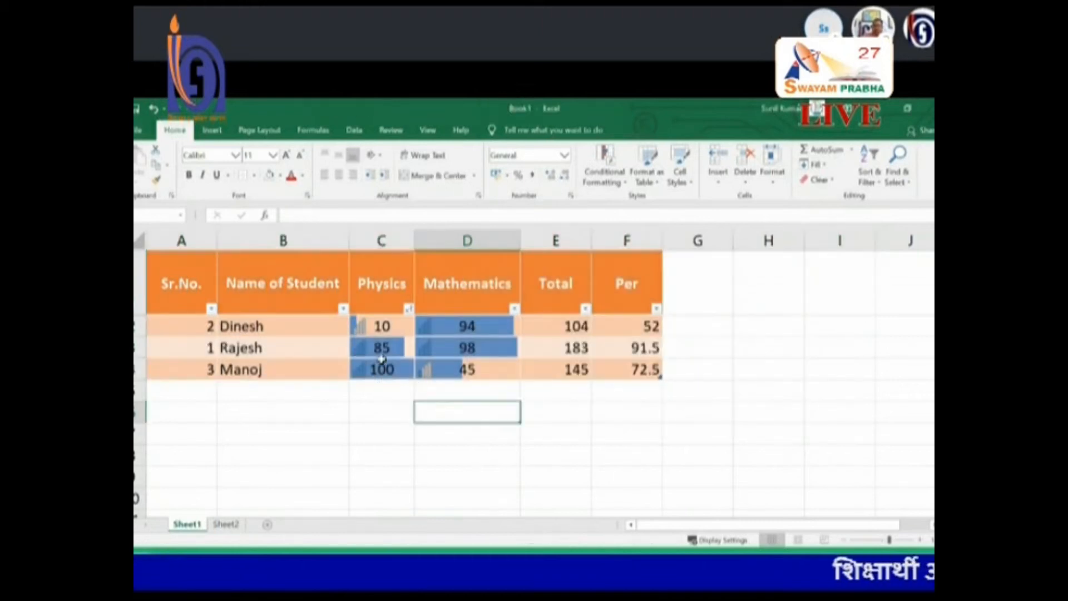
{"action": "left_click_drag", "start_coordinate": [380, 326], "coordinate": [389, 352]}
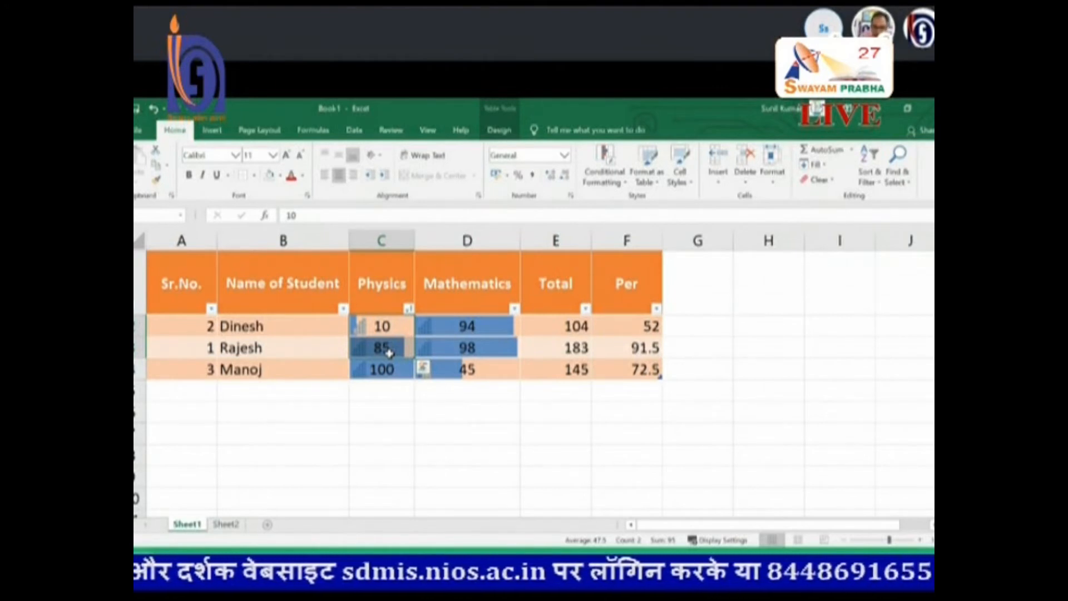
{"action": "left_click", "coordinate": [465, 285]}
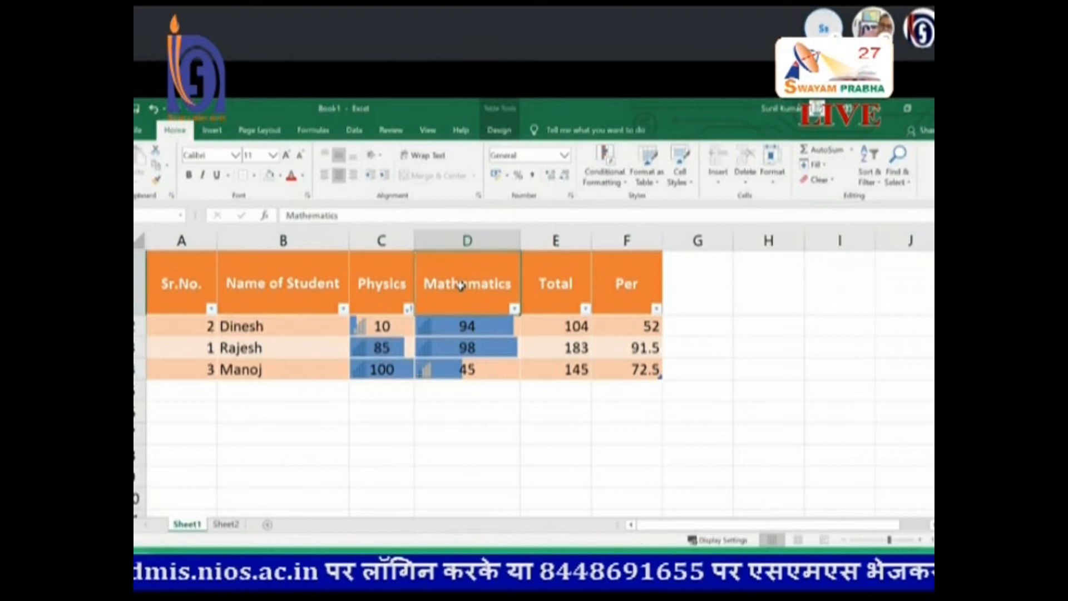
{"action": "left_click", "coordinate": [514, 308]}
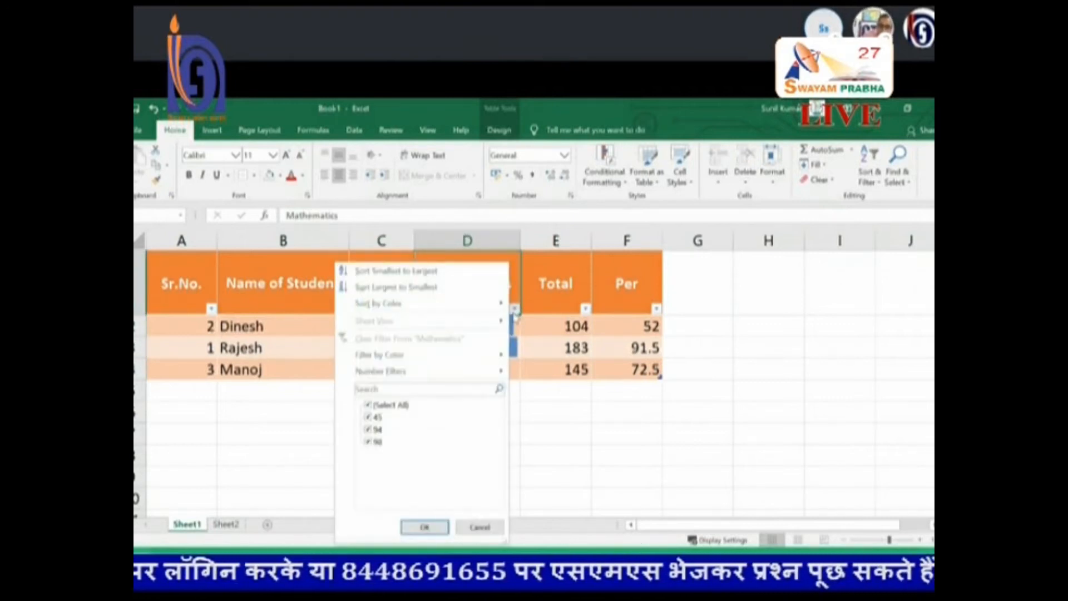
Sort by Mathematics smallest to largest and check the marks 45, 94, 98.
{"action": "left_click", "coordinate": [399, 273]}
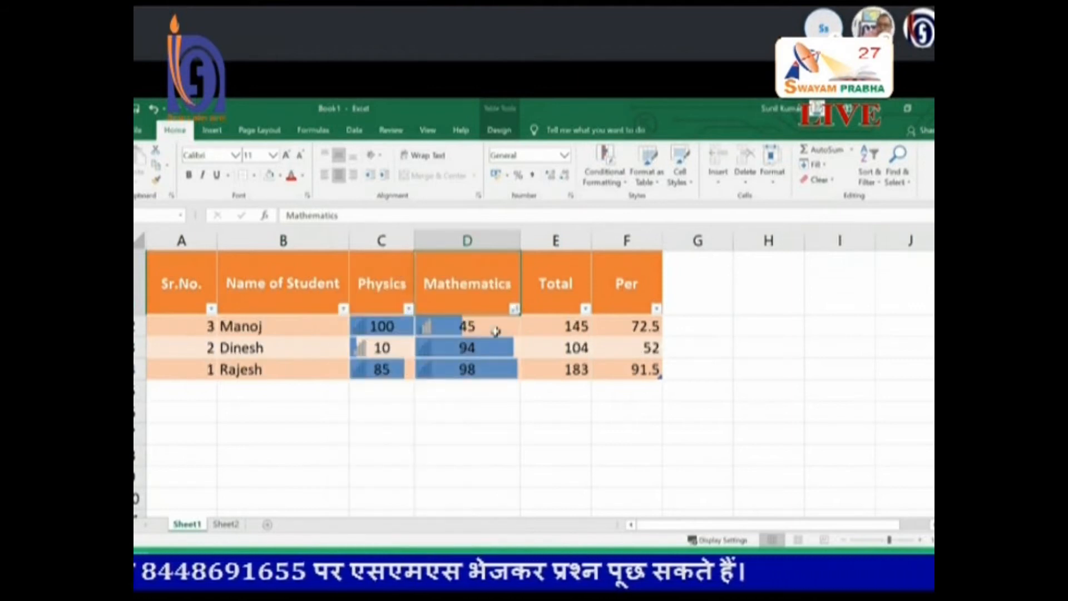
{"action": "left_click", "coordinate": [495, 331]}
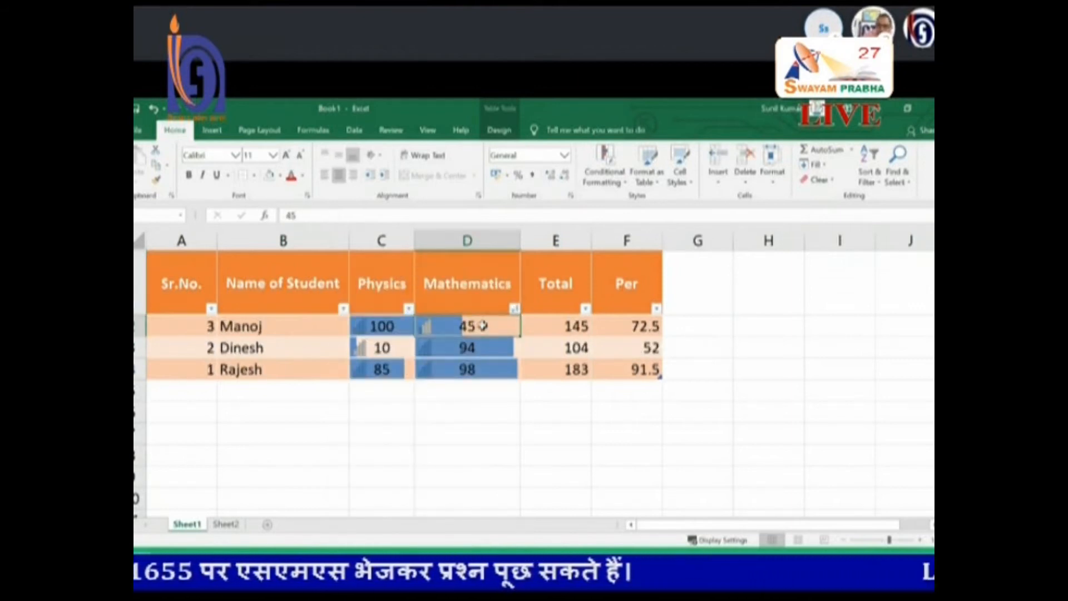
{"action": "left_click", "coordinate": [488, 345]}
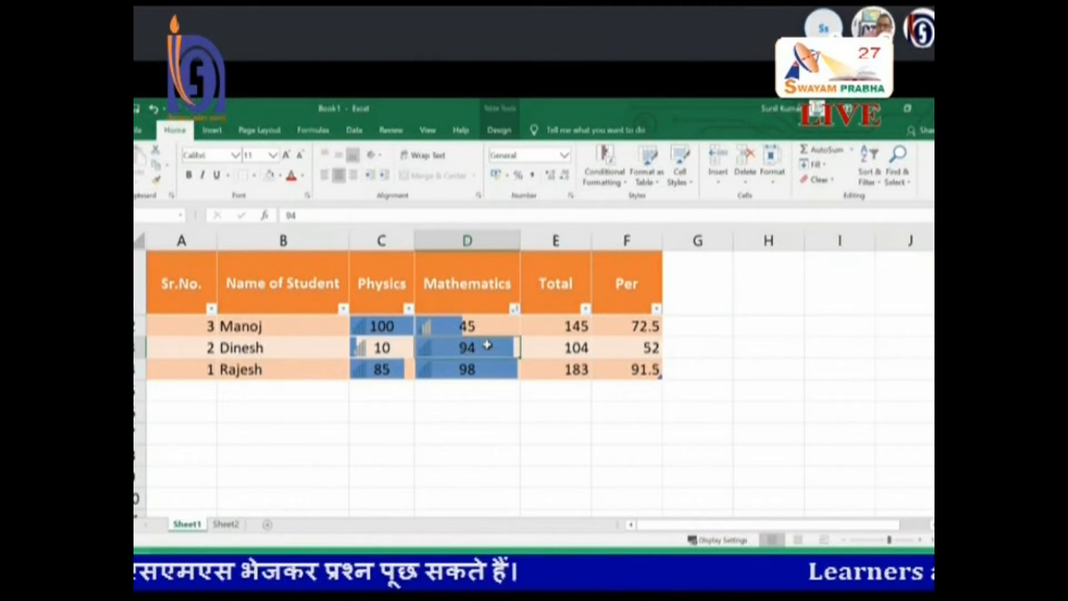
{"action": "left_click", "coordinate": [486, 367]}
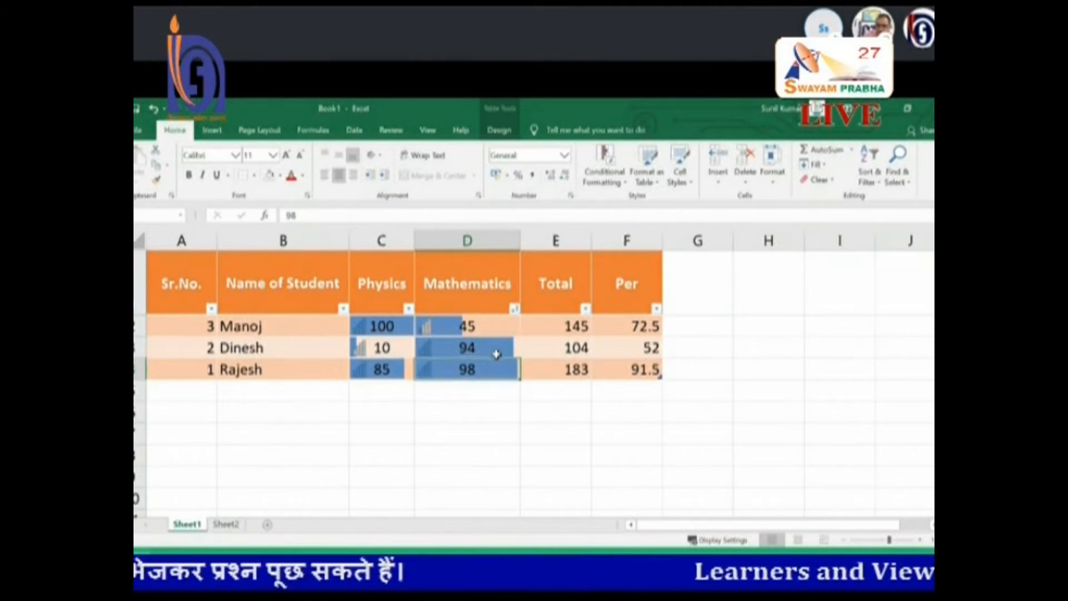
Re-sort the rows by Mathematics from largest to smallest.
{"action": "left_click", "coordinate": [513, 310]}
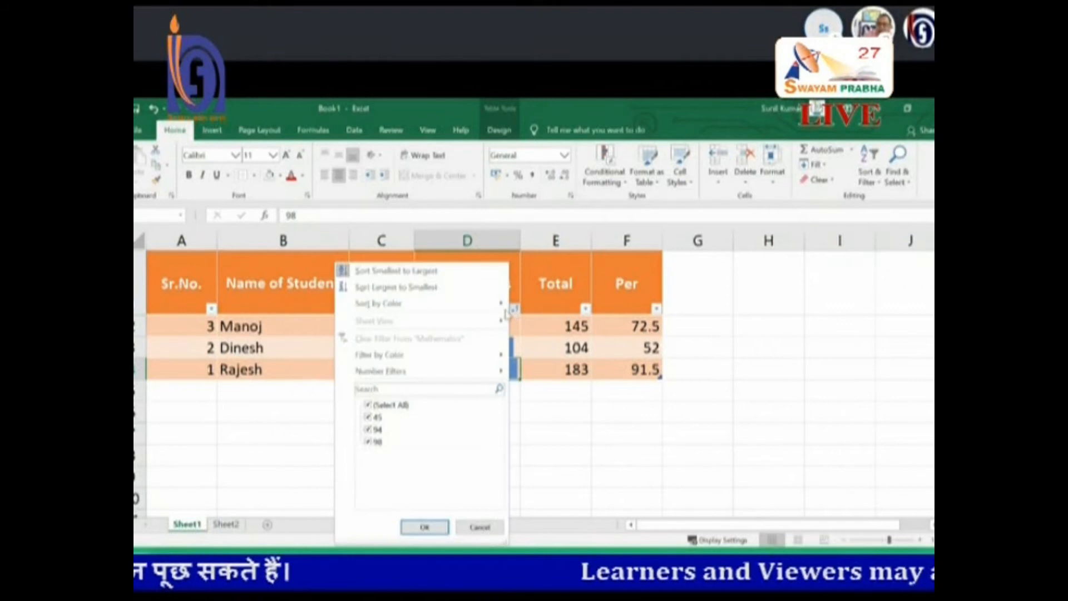
{"action": "left_click", "coordinate": [426, 287]}
{"action": "left_click_drag", "start_coordinate": [467, 326], "coordinate": [471, 369]}
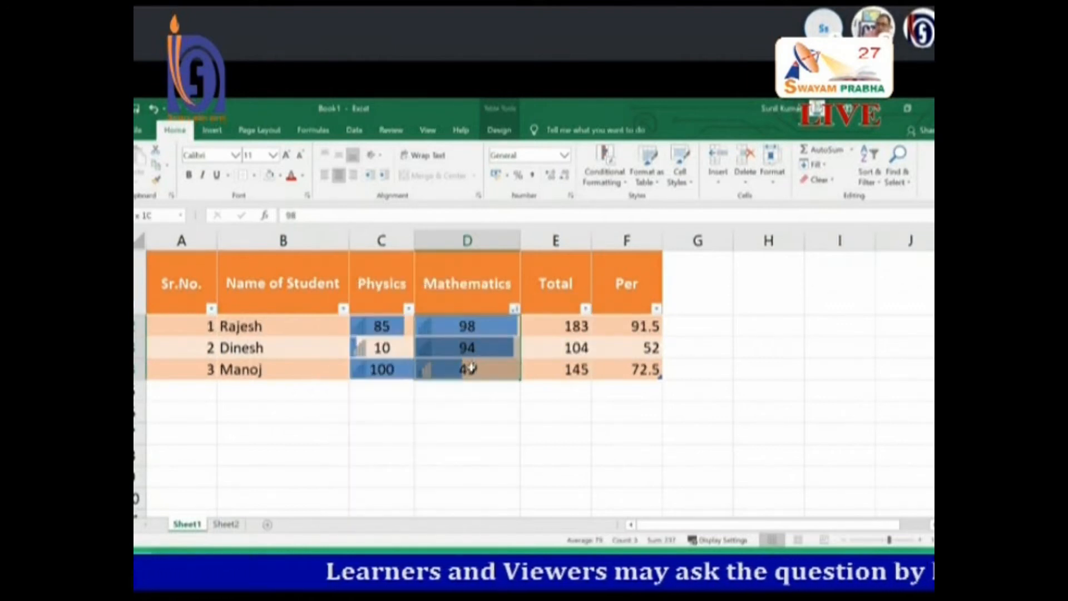
{"action": "left_click", "coordinate": [304, 284]}
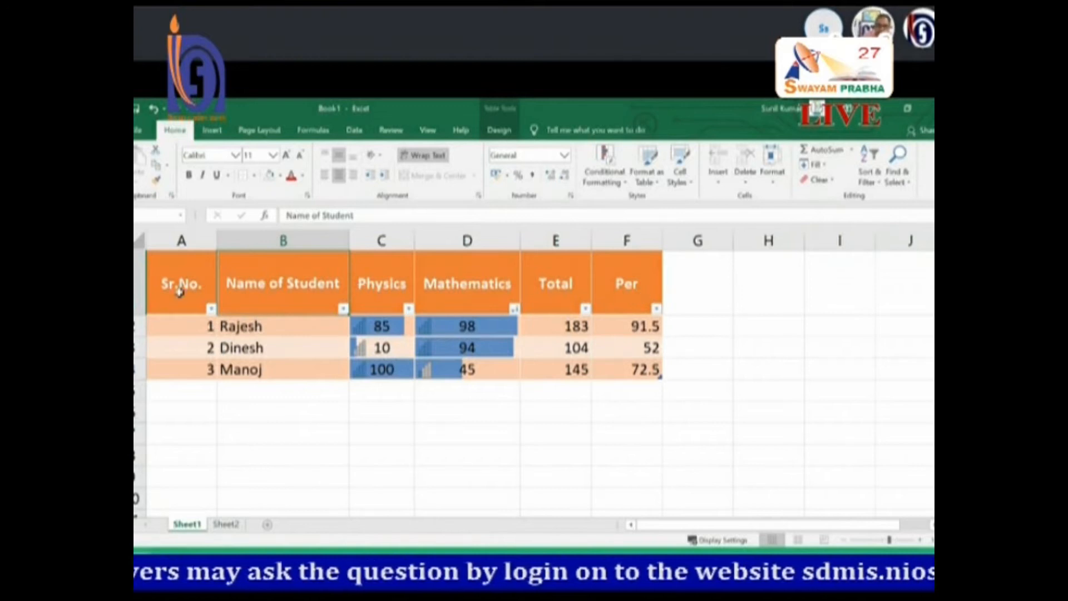
Select the header cells Sr.No. to Per and switch Filter off.
{"action": "left_click", "coordinate": [139, 284]}
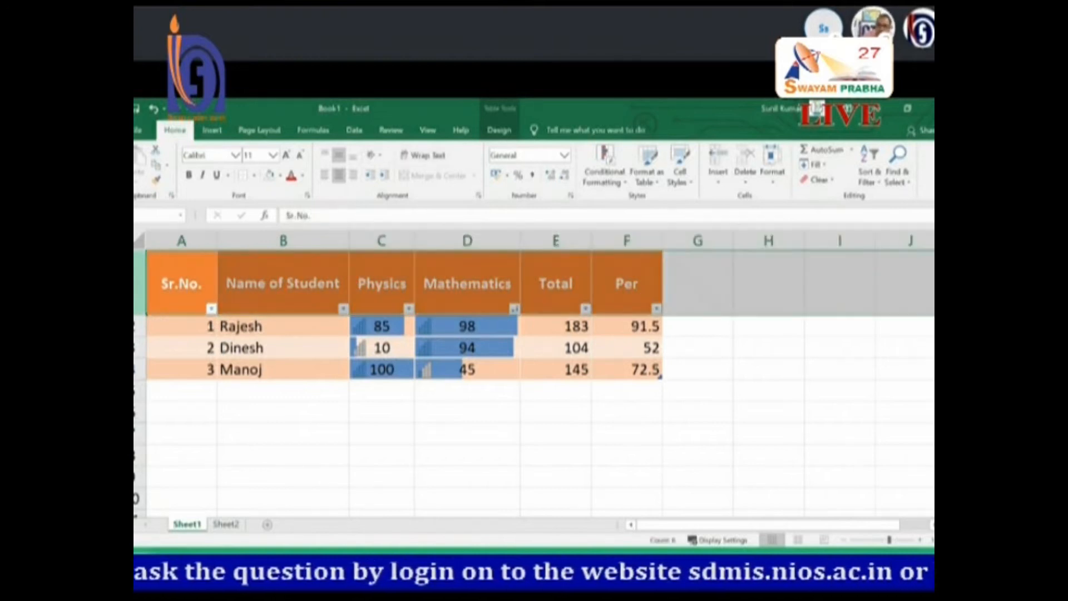
{"action": "left_click_drag", "start_coordinate": [172, 298], "coordinate": [596, 284]}
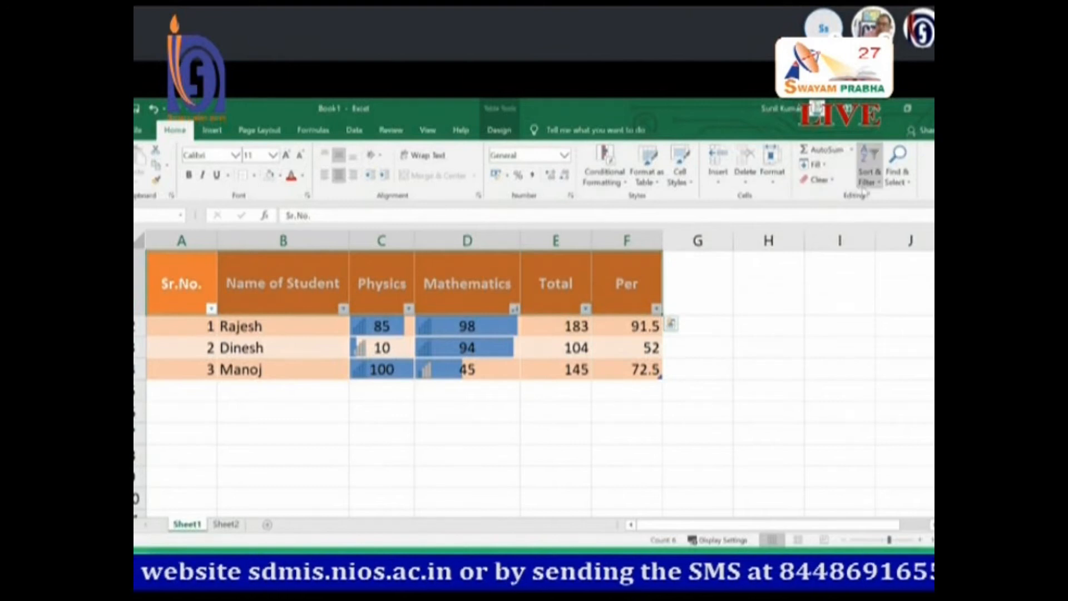
{"action": "left_click", "coordinate": [865, 181]}
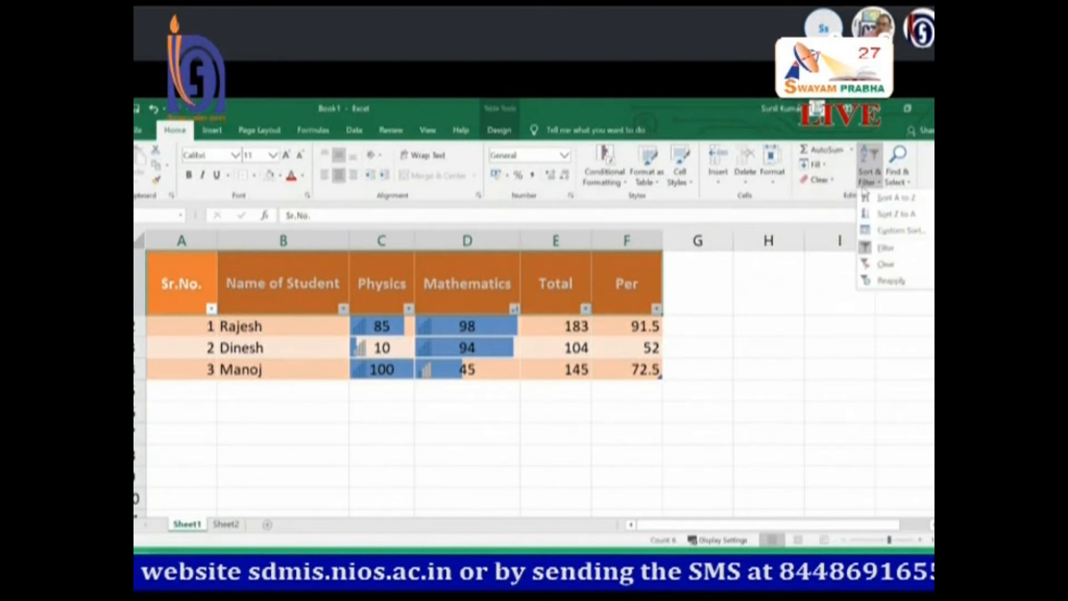
{"action": "left_click", "coordinate": [871, 248]}
{"action": "left_click", "coordinate": [599, 373]}
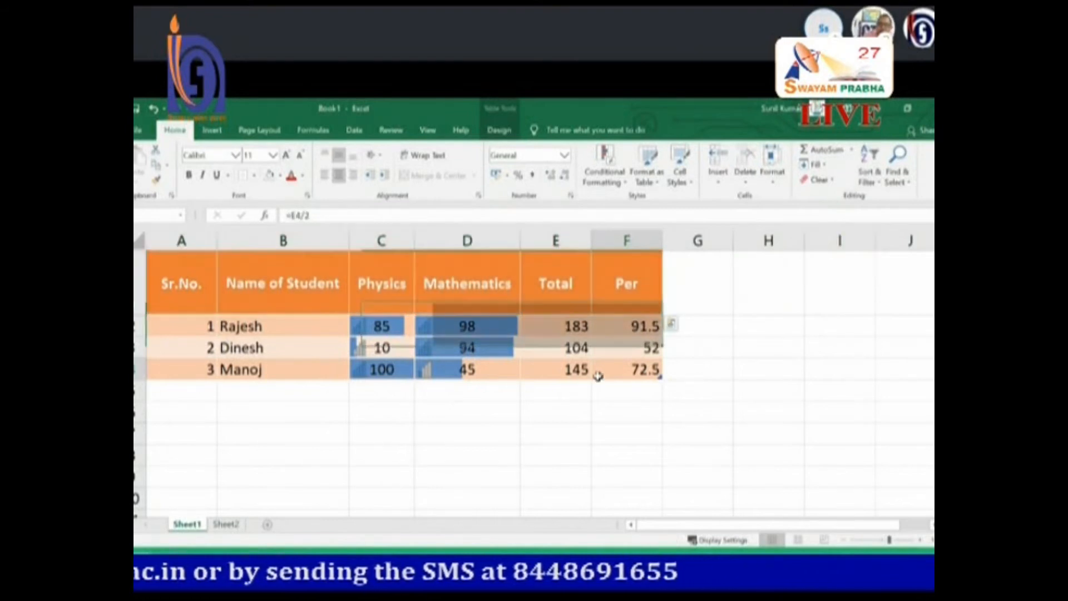
Centre the contents of the Sr.No. column A.
{"action": "left_click", "coordinate": [467, 302]}
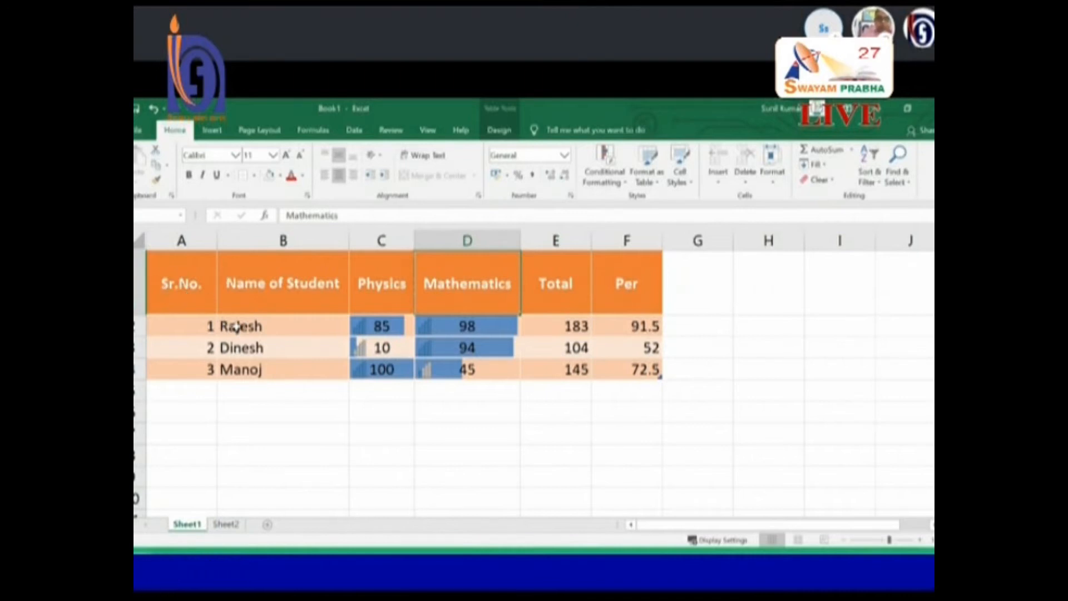
{"action": "left_click", "coordinate": [175, 241]}
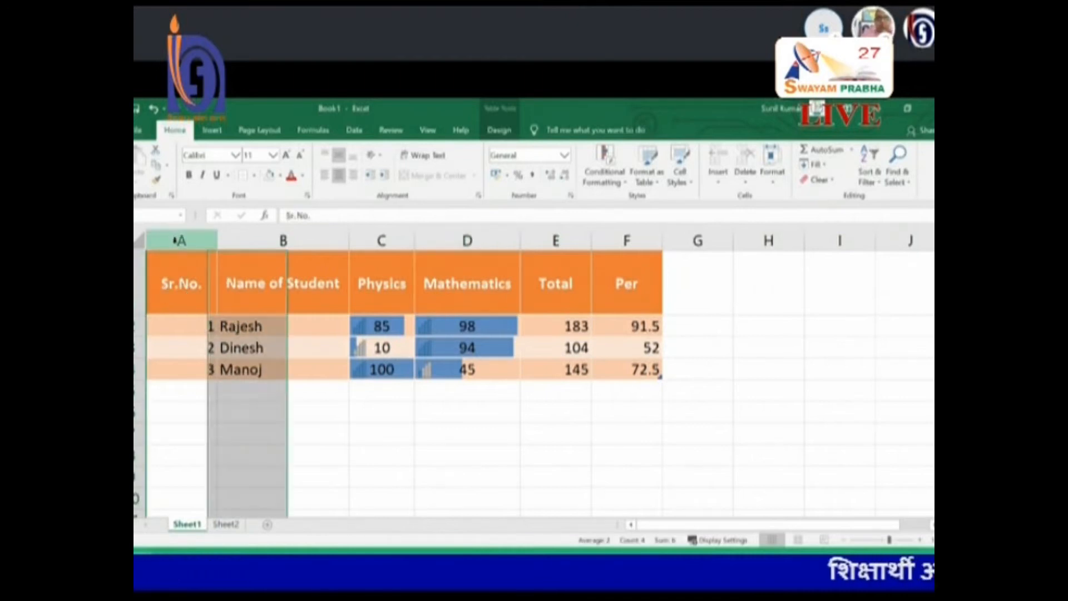
{"action": "left_click", "coordinate": [339, 175]}
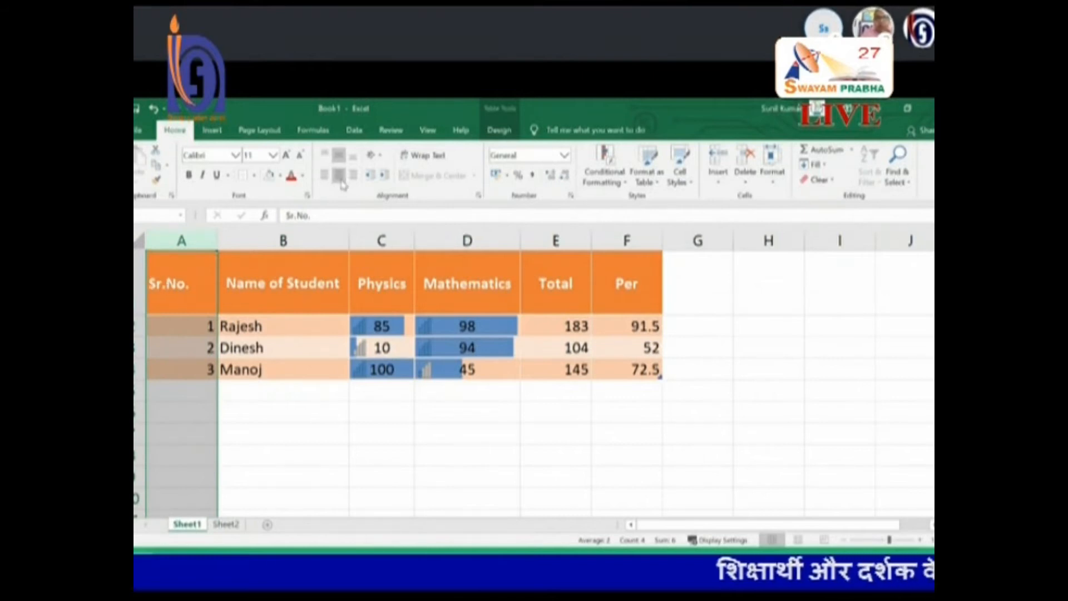
{"action": "left_click", "coordinate": [339, 175]}
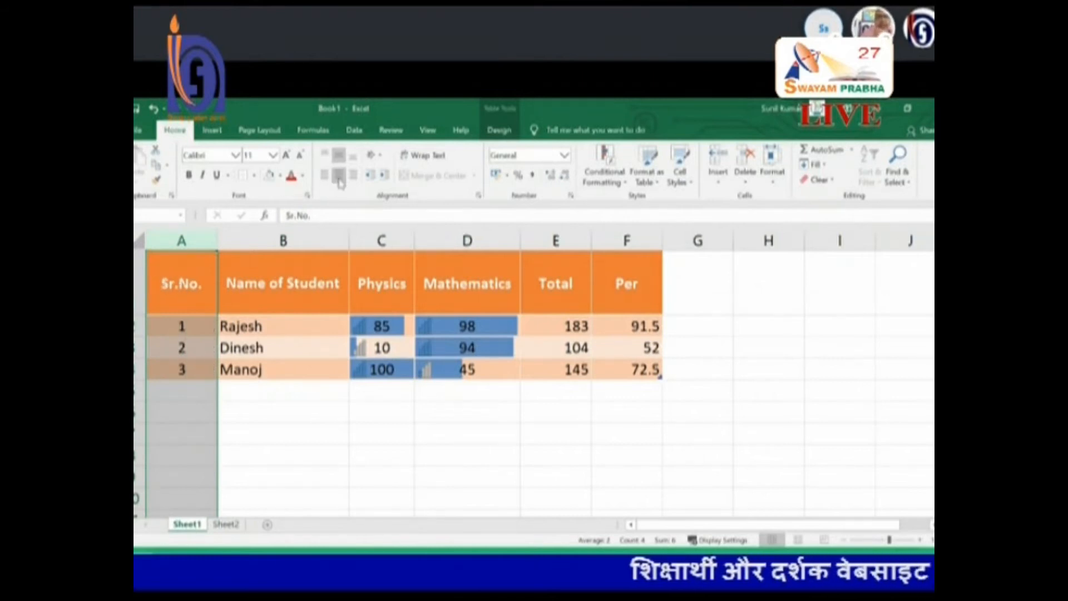
Select each student name cell, then select the table's header row.
{"action": "left_click", "coordinate": [239, 327]}
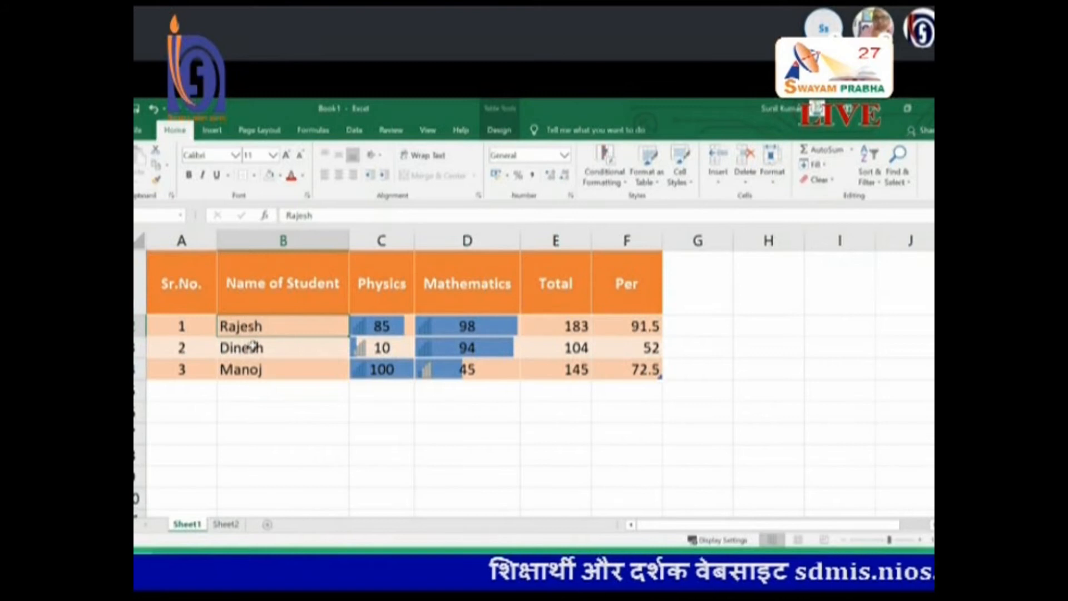
{"action": "left_click", "coordinate": [252, 346]}
{"action": "left_click", "coordinate": [260, 368]}
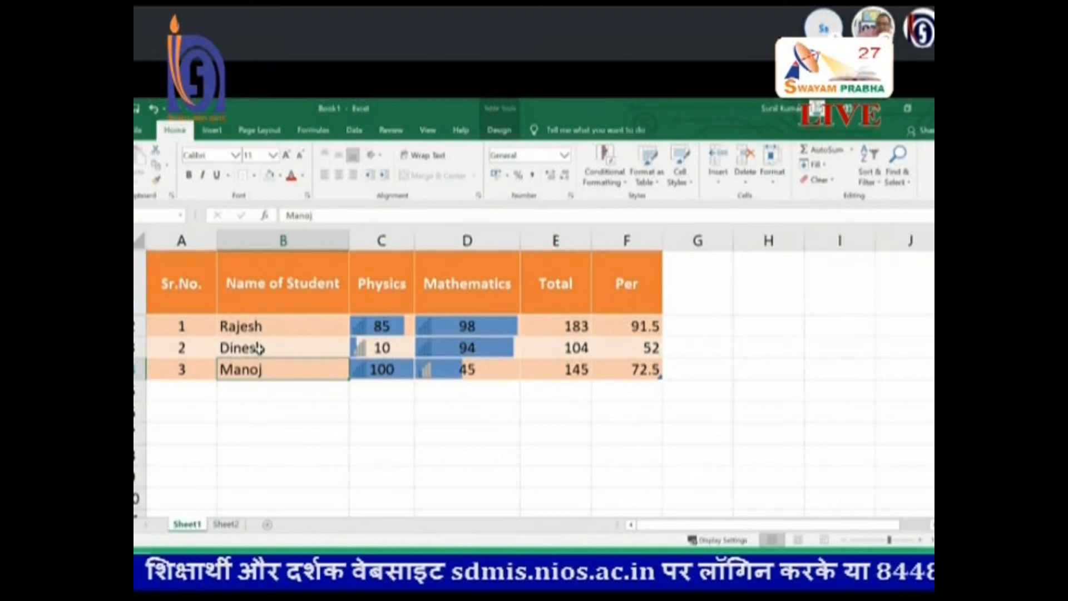
{"action": "left_click", "coordinate": [243, 284]}
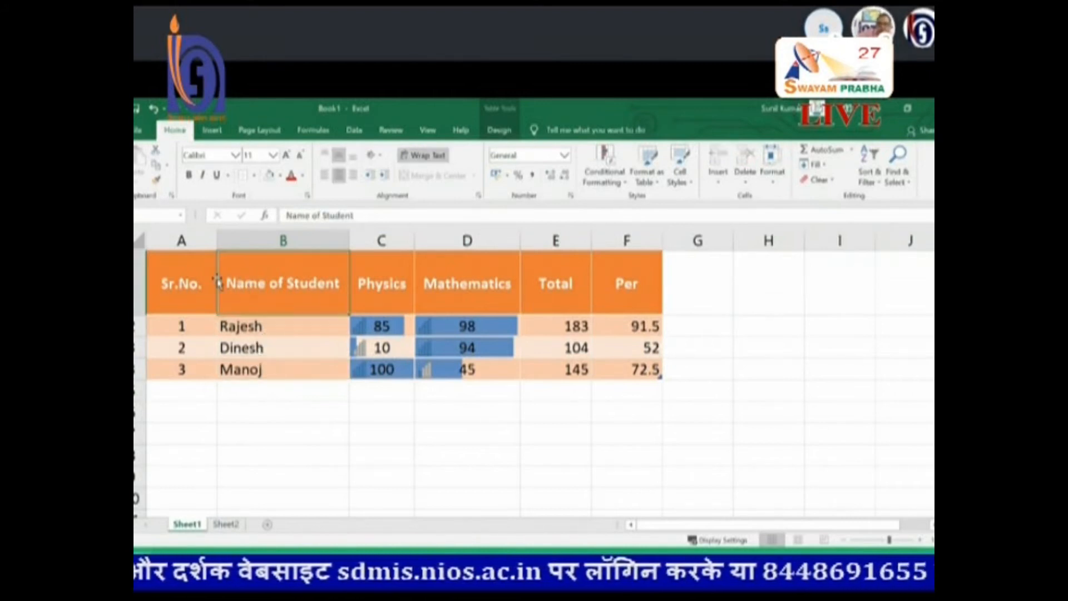
{"action": "left_click_drag", "start_coordinate": [192, 285], "coordinate": [618, 285]}
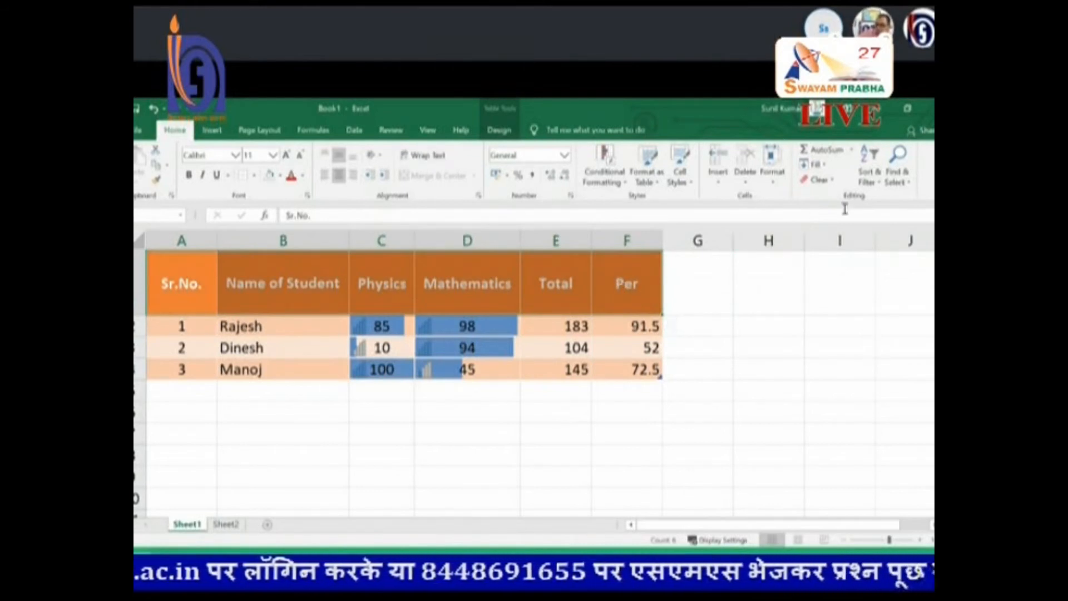
Turn Filter back on so every header has a filter button.
{"action": "left_click", "coordinate": [873, 188]}
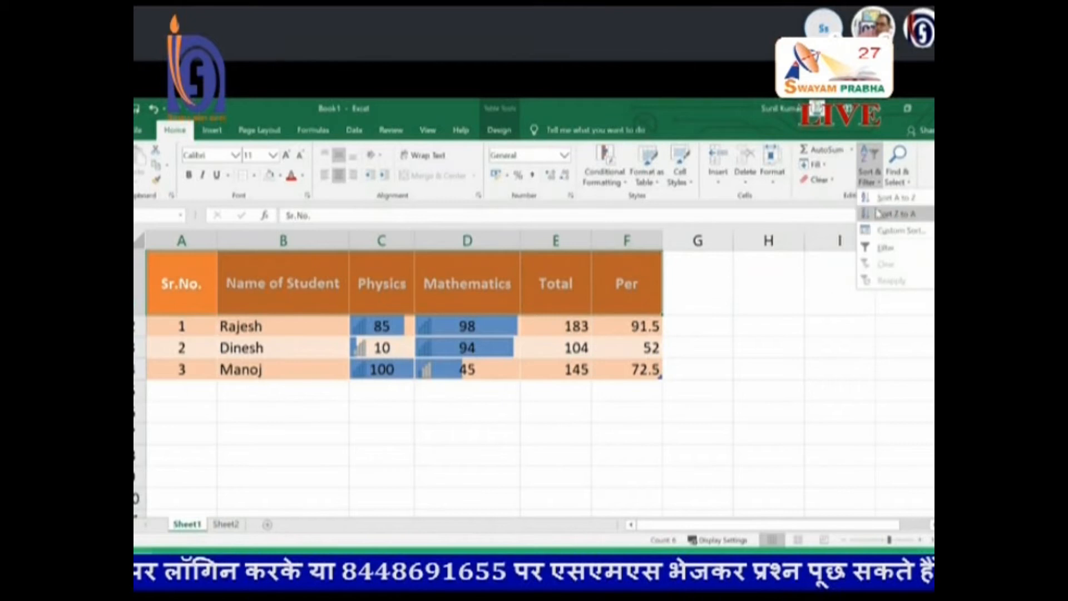
{"action": "left_click", "coordinate": [880, 249]}
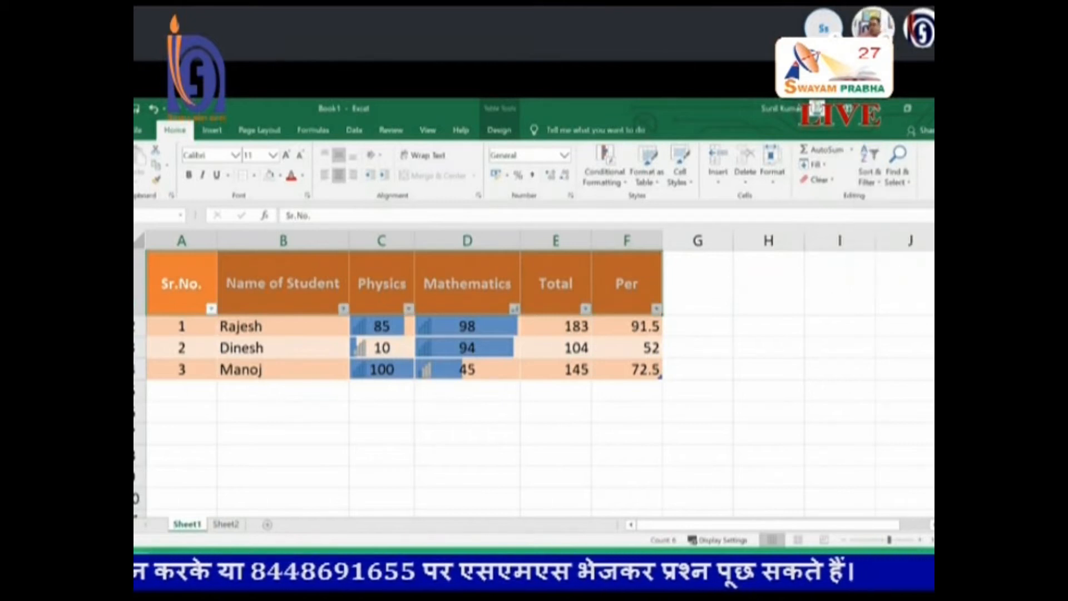
{"action": "left_click", "coordinate": [374, 366]}
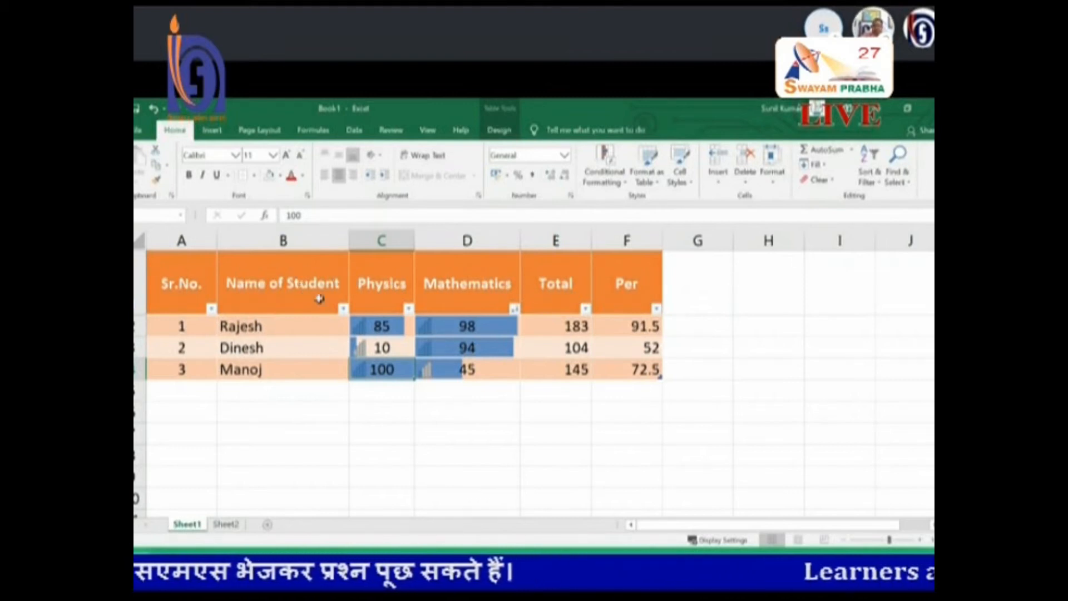
Filter Name of Student to show only a single student's row.
{"action": "left_click", "coordinate": [343, 309]}
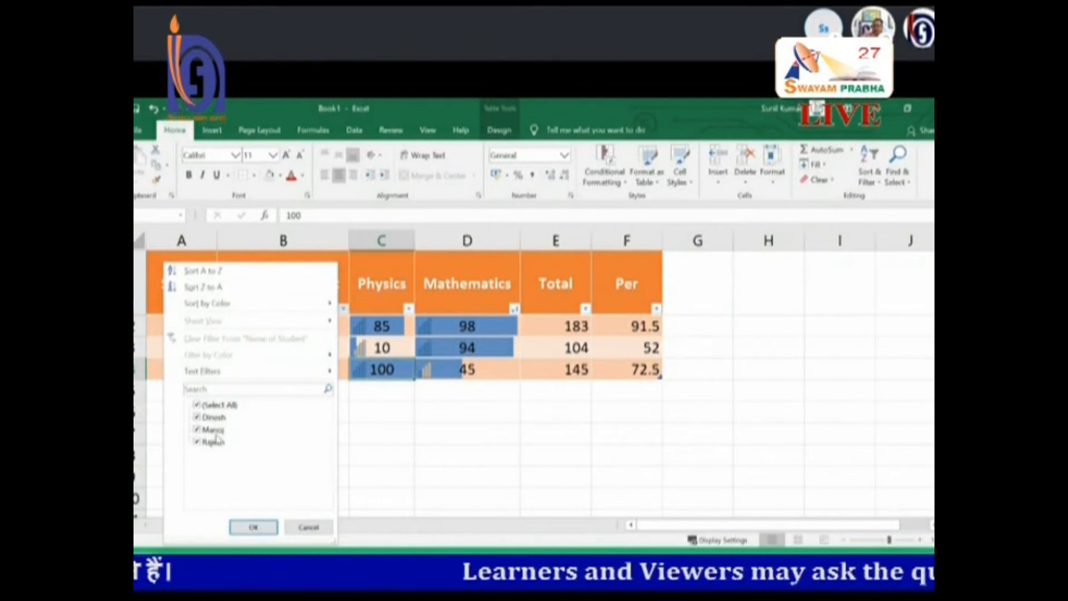
{"action": "left_click", "coordinate": [197, 406]}
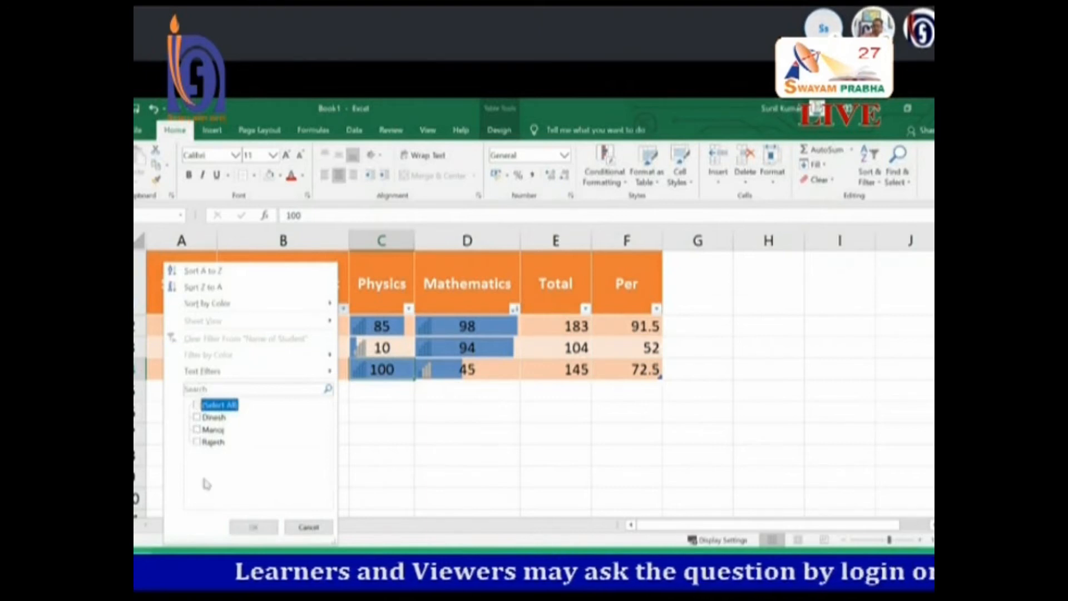
{"action": "left_click", "coordinate": [196, 418]}
{"action": "left_click", "coordinate": [254, 527]}
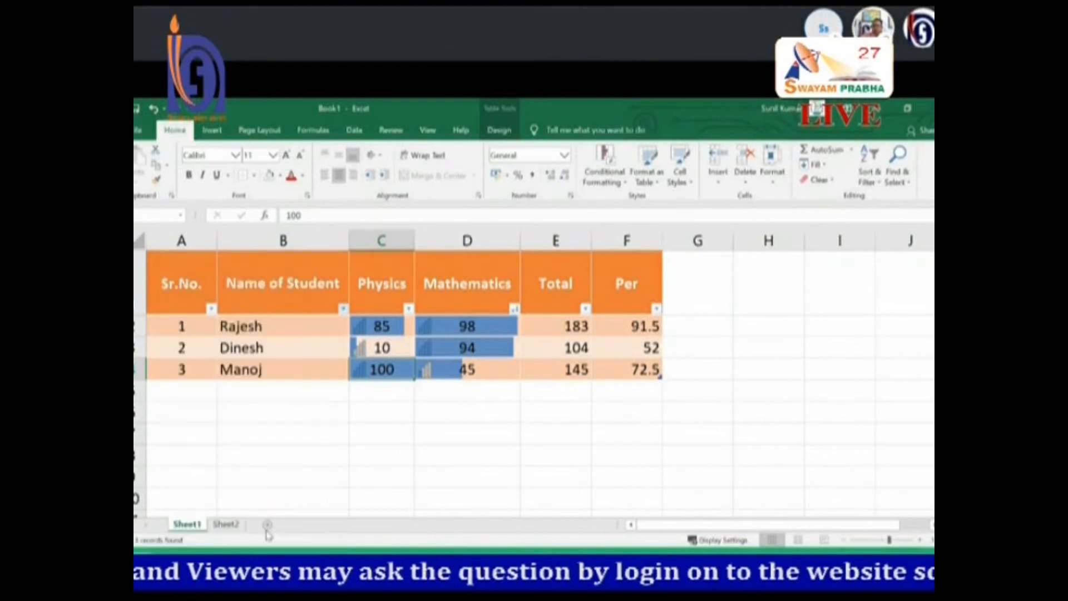
{"action": "left_click", "coordinate": [312, 371]}
Change the name filter to a different student by searching their name in the filter box.
{"action": "left_click_drag", "start_coordinate": [156, 327], "coordinate": [612, 331]}
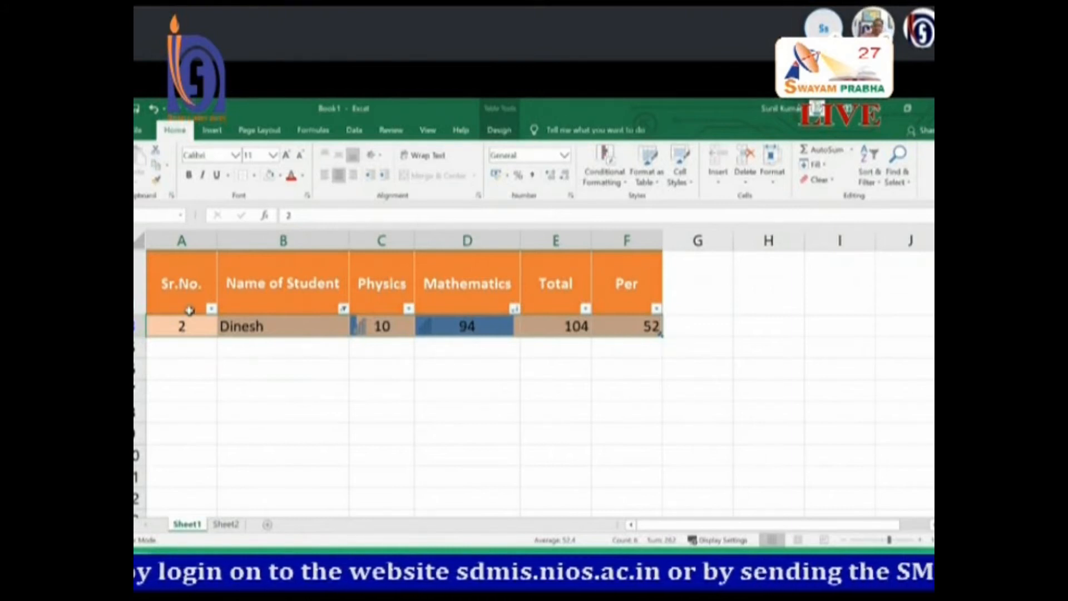
{"action": "left_click", "coordinate": [344, 310]}
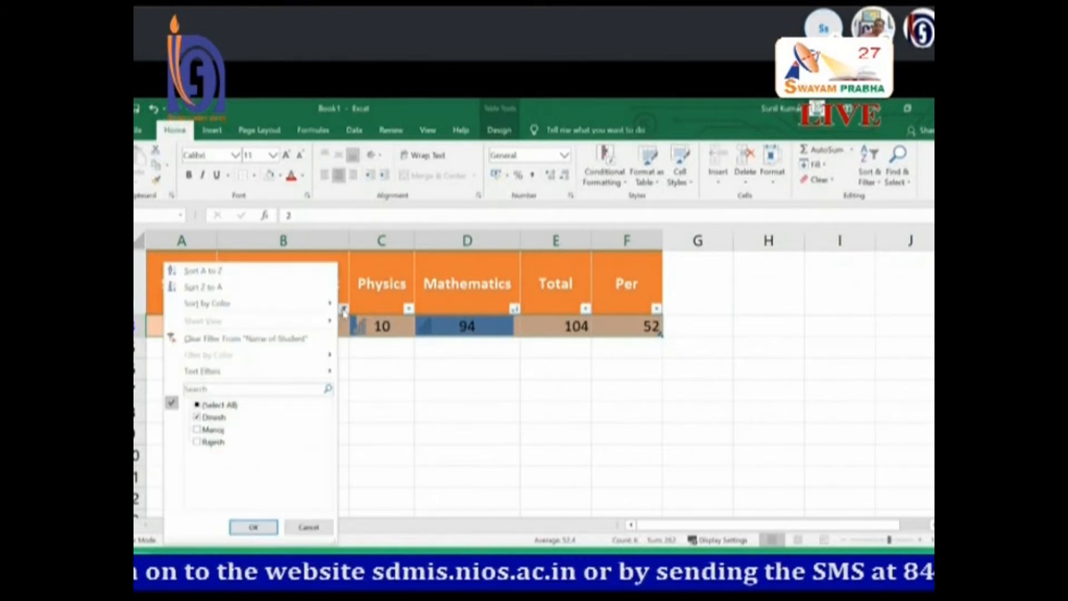
{"action": "left_click", "coordinate": [198, 418]}
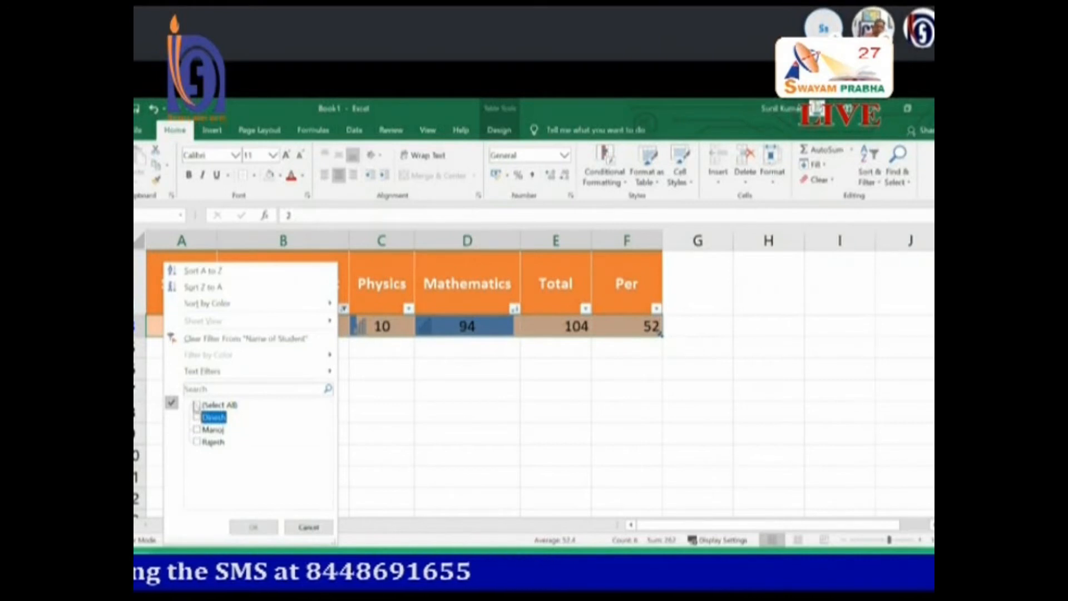
{"action": "left_click", "coordinate": [201, 391]}
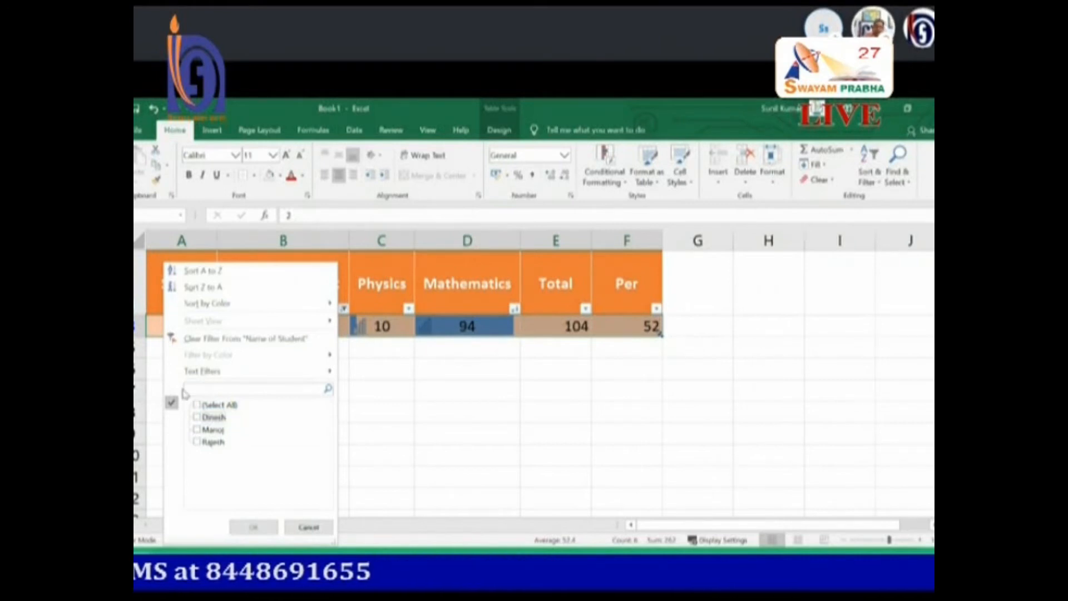
{"action": "type", "text": "rajesh"}
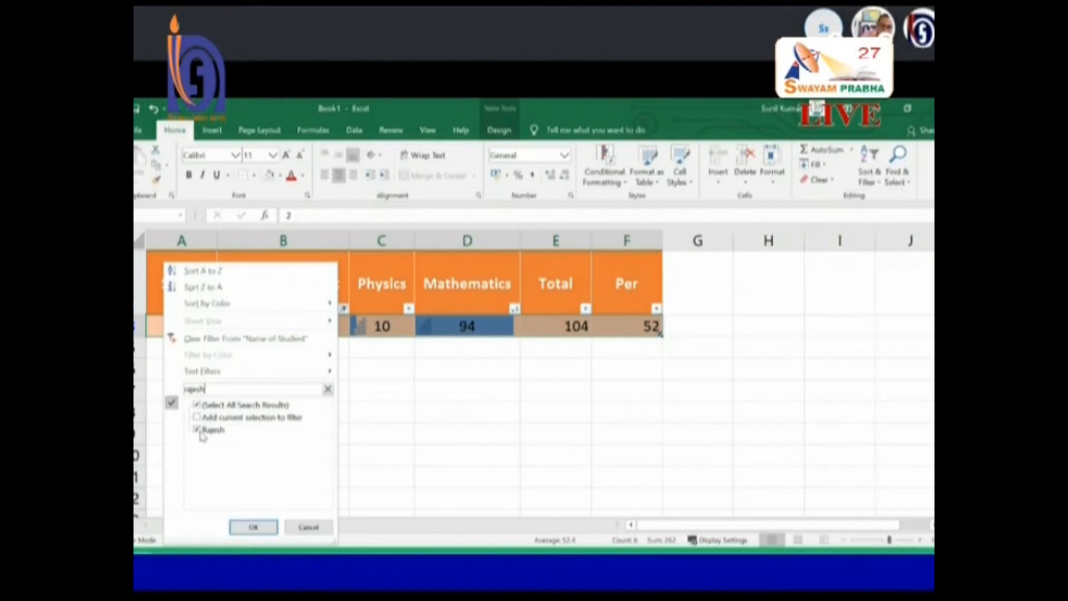
{"action": "left_click", "coordinate": [255, 527]}
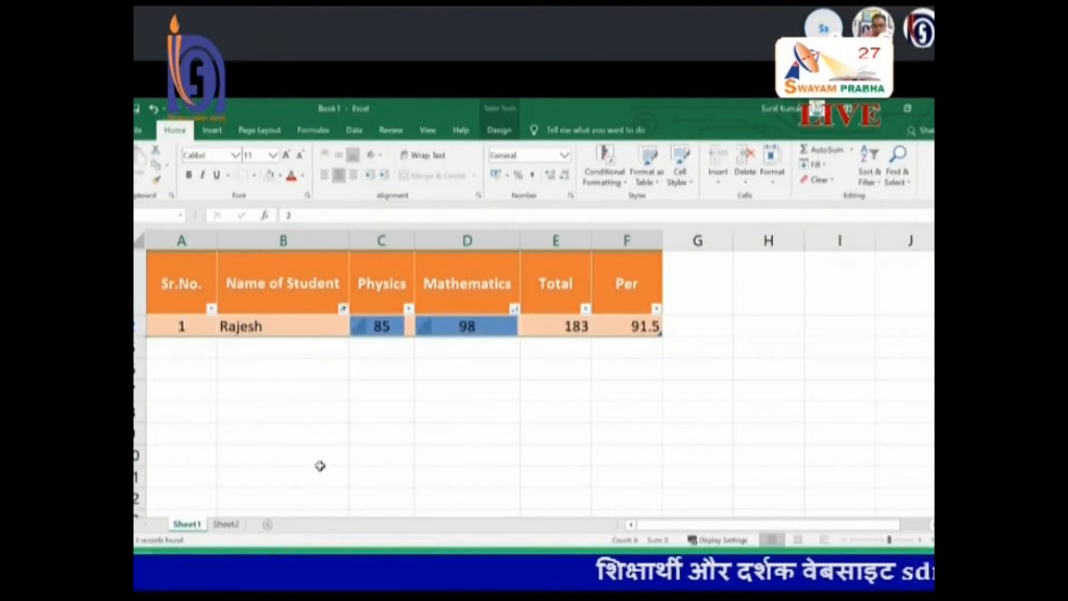
Switch to the PowerPoint slide show and advance to the Parts of MS Excel slide.
{"action": "key", "text": "alt+Tab"}
{"action": "key", "text": "Tab"}
{"action": "key", "text": "Tab"}
{"action": "key", "text": "Tab"}
{"action": "key", "text": "Tab"}
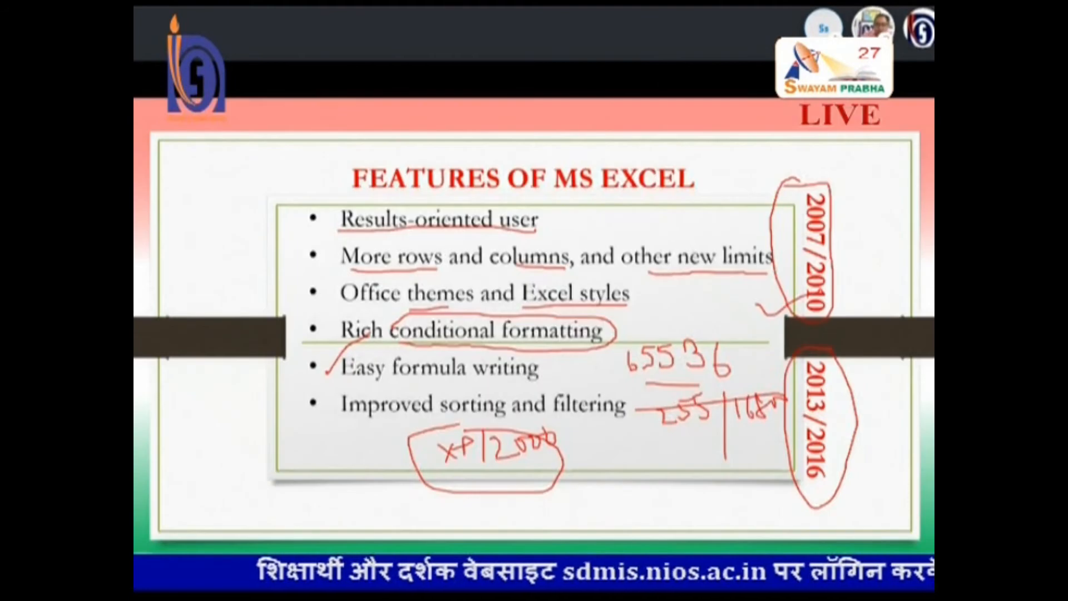
{"action": "left_click", "coordinate": [392, 336]}
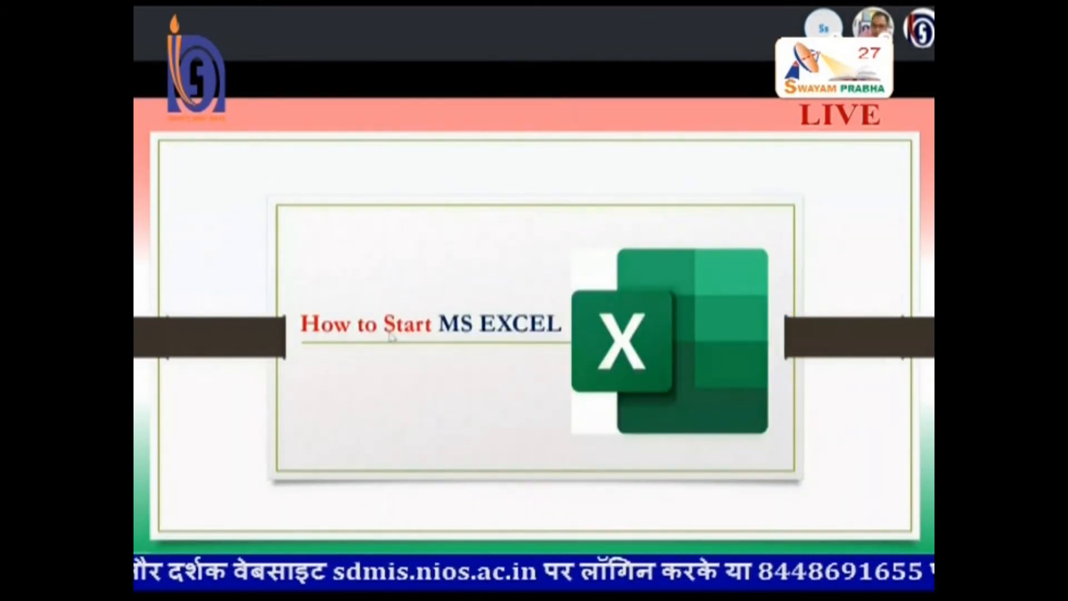
{"action": "key", "text": "Right"}
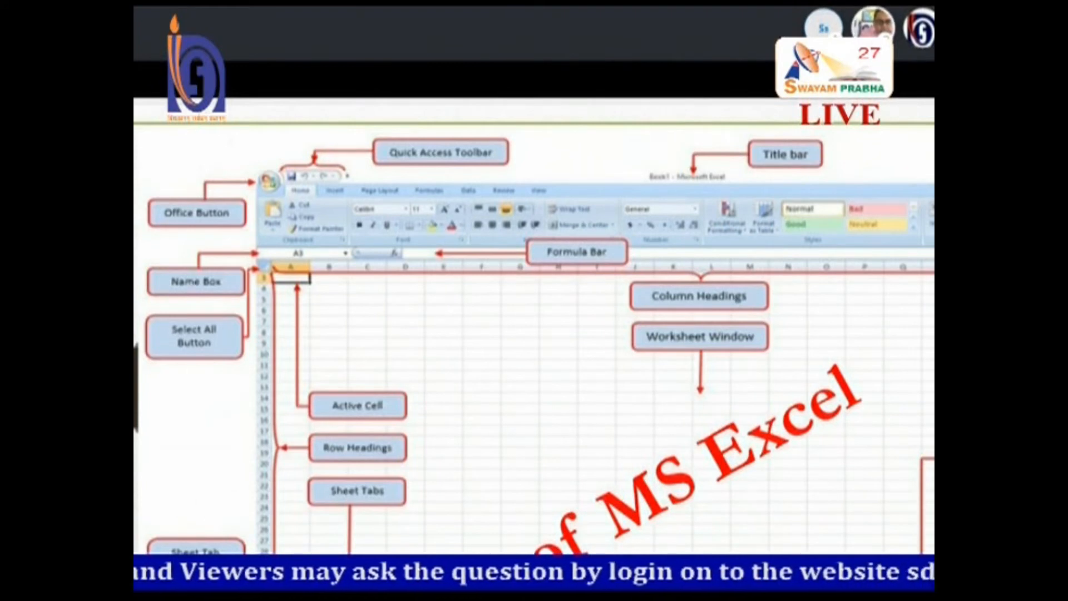
{"action": "scroll", "coordinate": [382, 373], "scroll_direction": "down", "scroll_amount": 3}
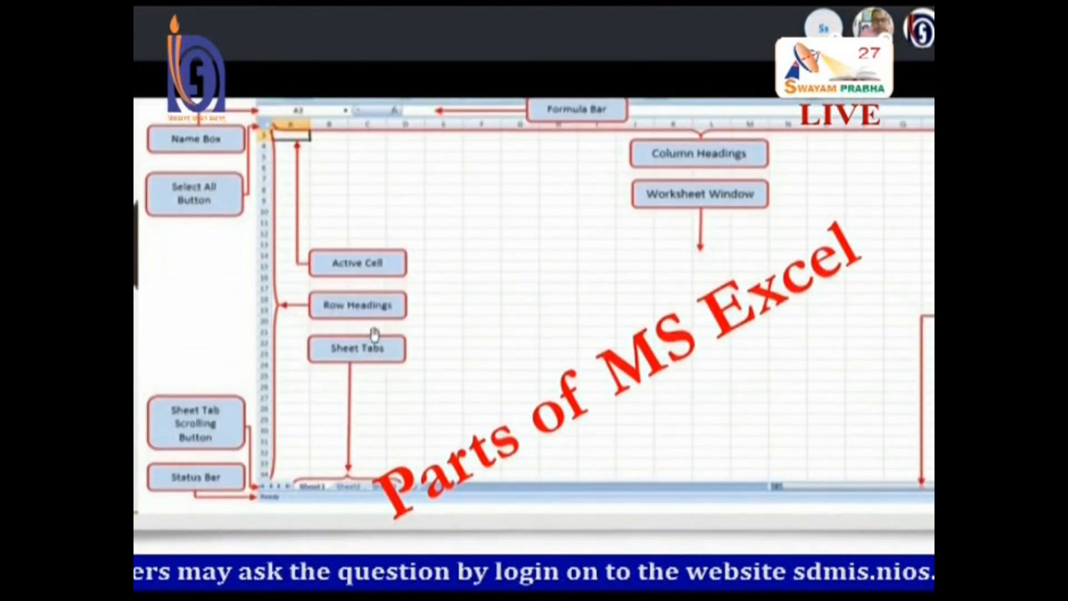
{"action": "key", "text": "Escape"}
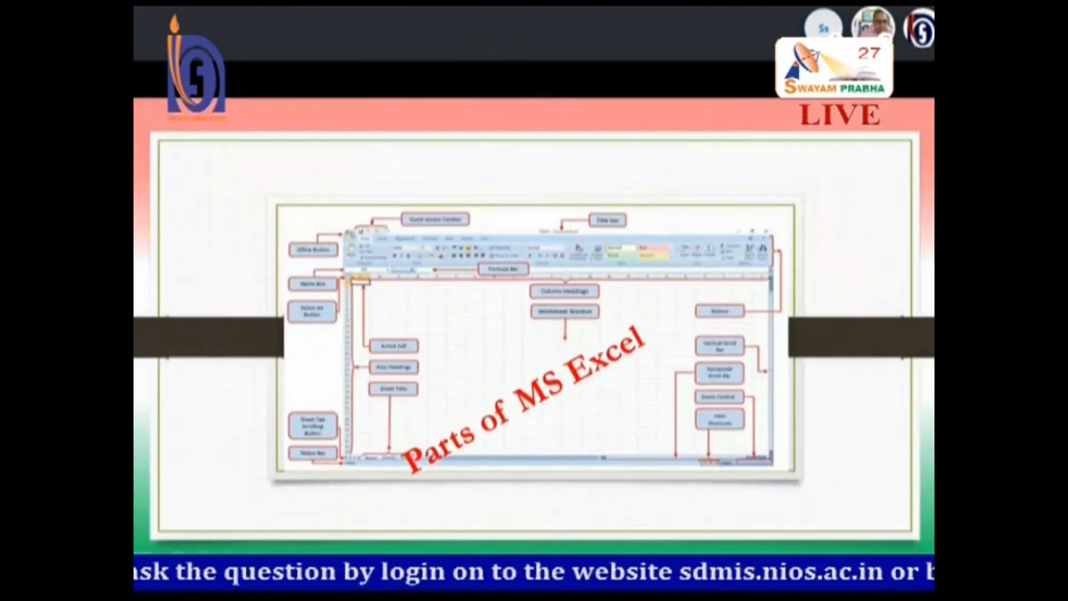
{"action": "left_click", "coordinate": [176, 553]}
{"action": "left_click", "coordinate": [151, 457]}
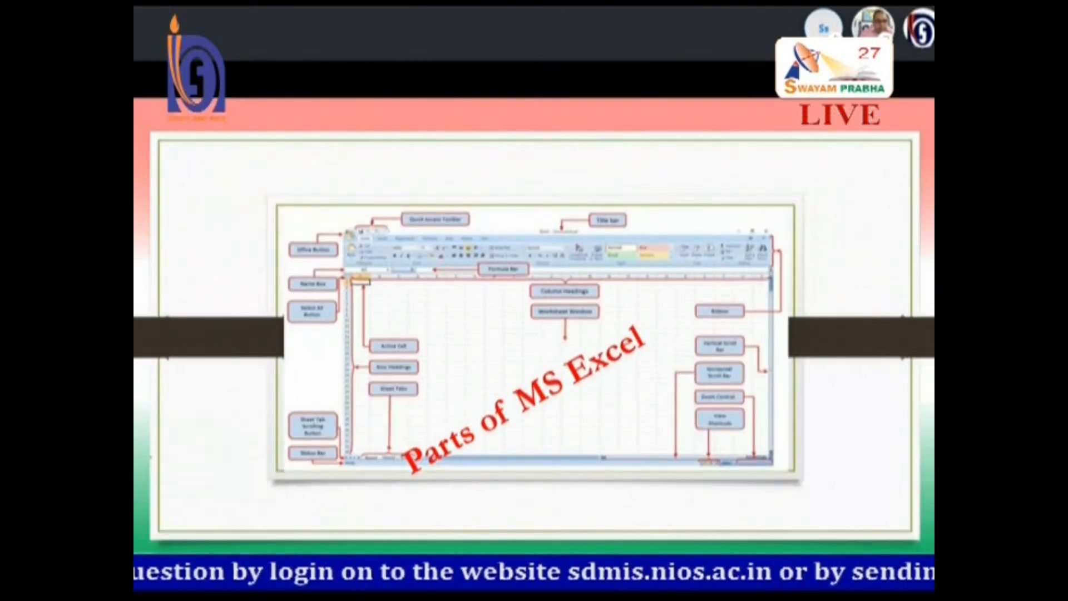
{"action": "left_click", "coordinate": [311, 398]}
{"action": "left_click_drag", "start_coordinate": [386, 135], "coordinate": [384, 399]}
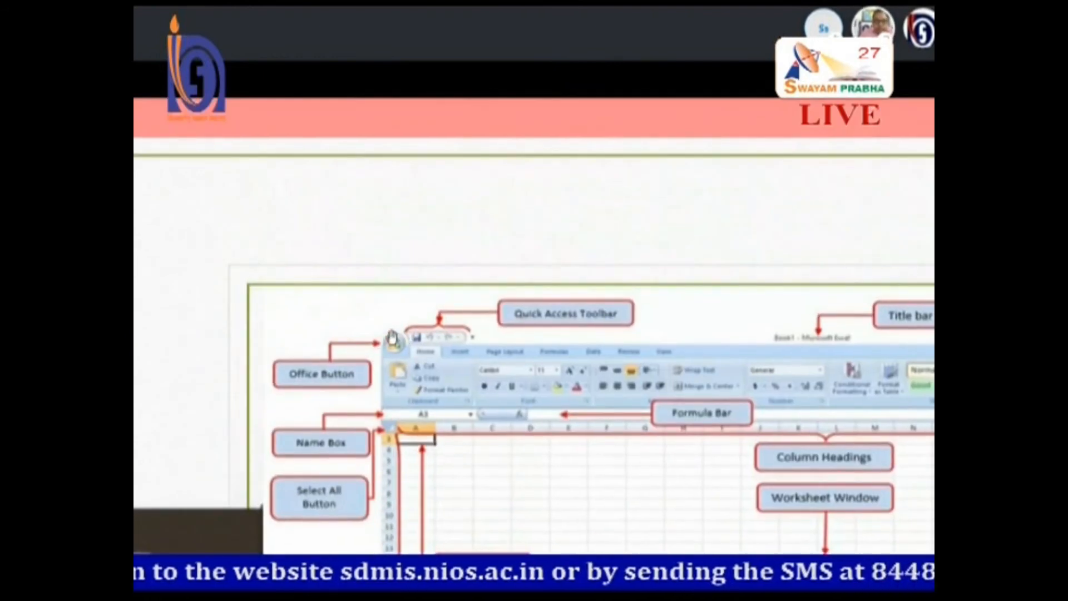
{"action": "left_click_drag", "start_coordinate": [392, 338], "coordinate": [341, 293]}
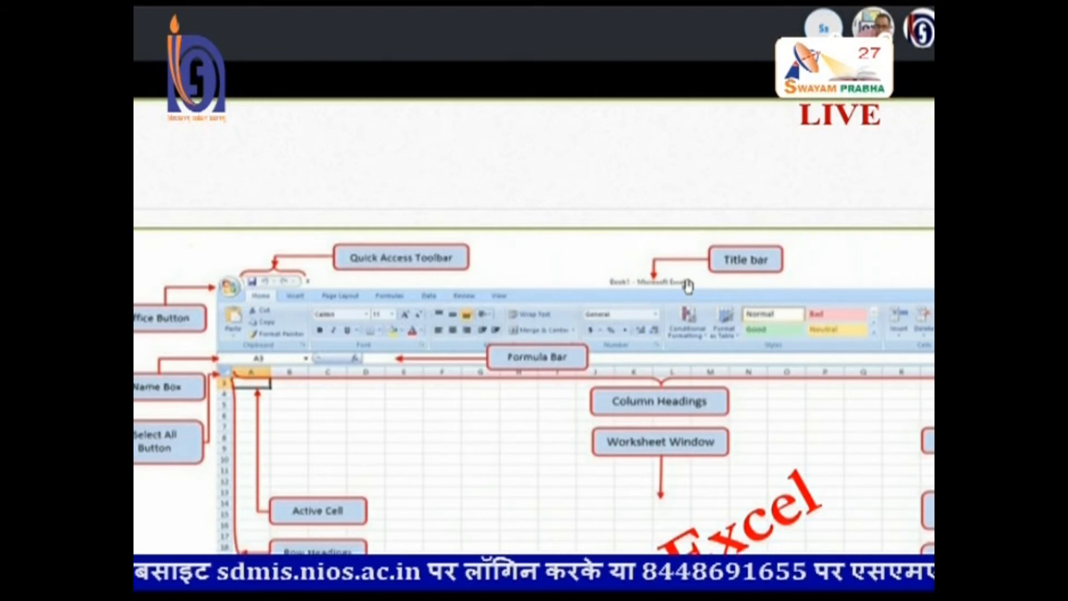
{"action": "left_click_drag", "start_coordinate": [602, 300], "coordinate": [641, 232]}
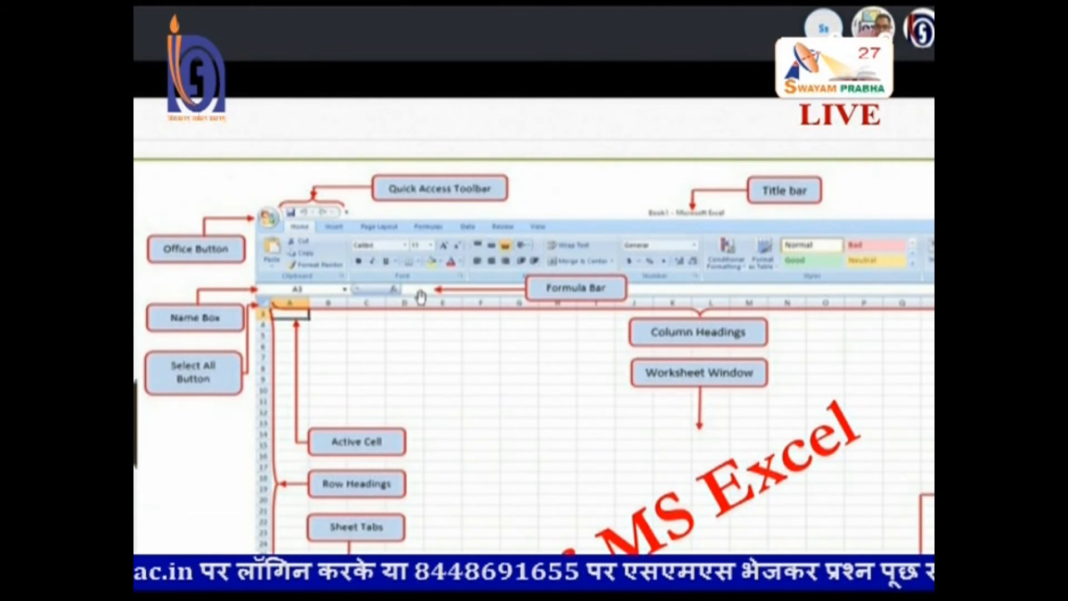
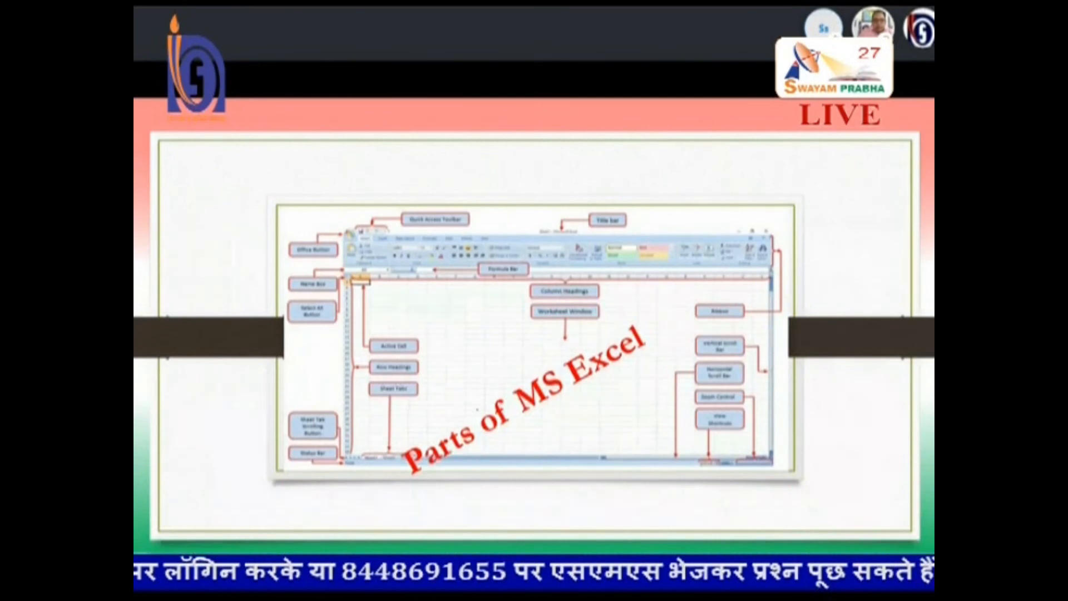
Advance the lecture slide show from Parts of MS Excel to the DATA ENTRY slide.
{"action": "left_click", "coordinate": [477, 410]}
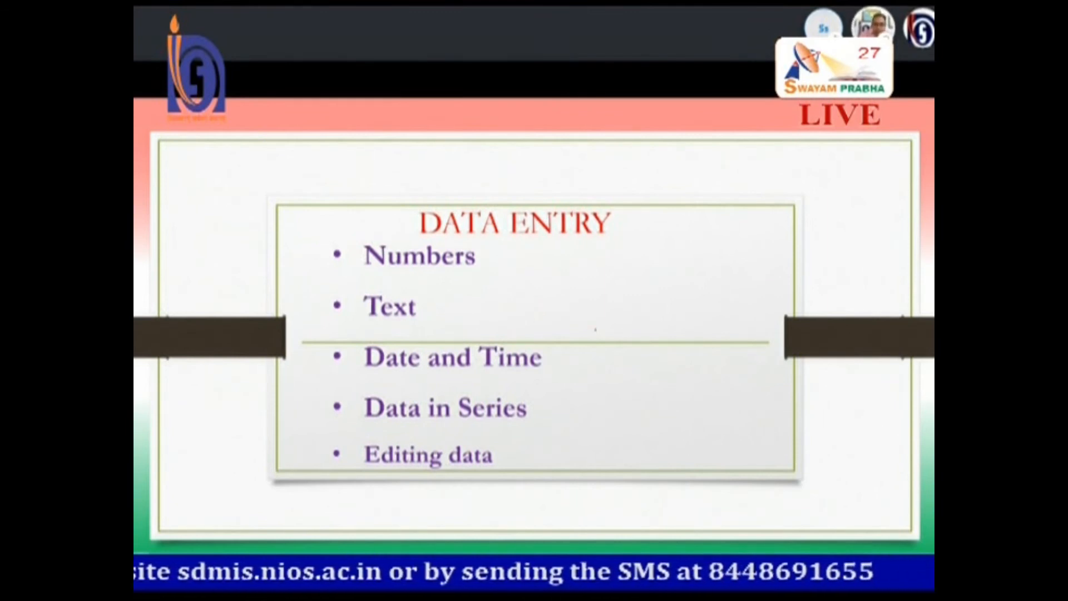
Return to Book1's Activity (2) sheet and select the first seven dates in column H.
{"action": "key", "text": "alt+Tab"}
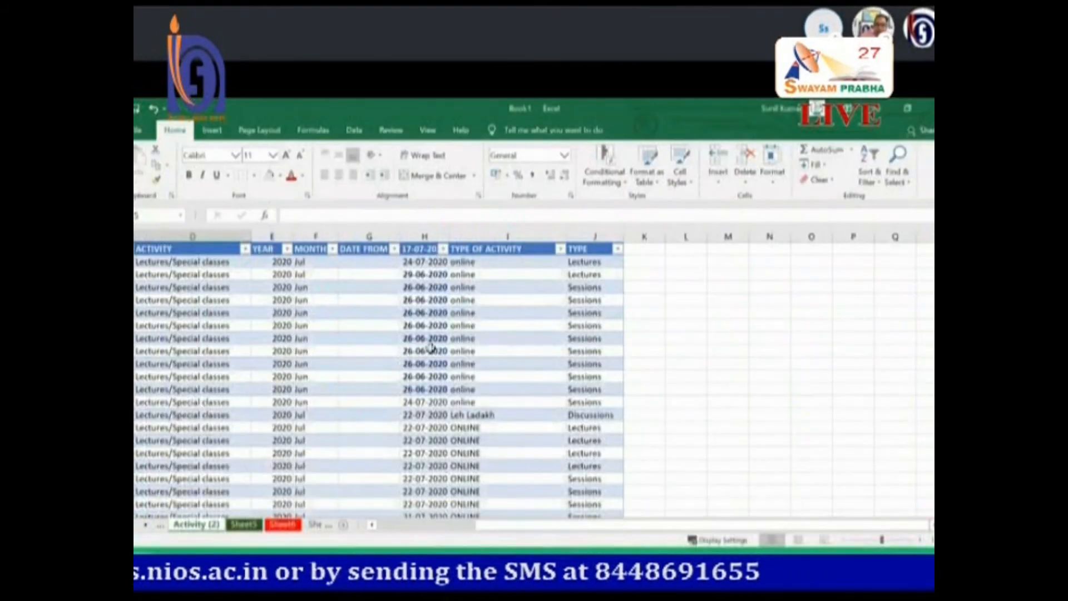
{"action": "left_click", "coordinate": [421, 263]}
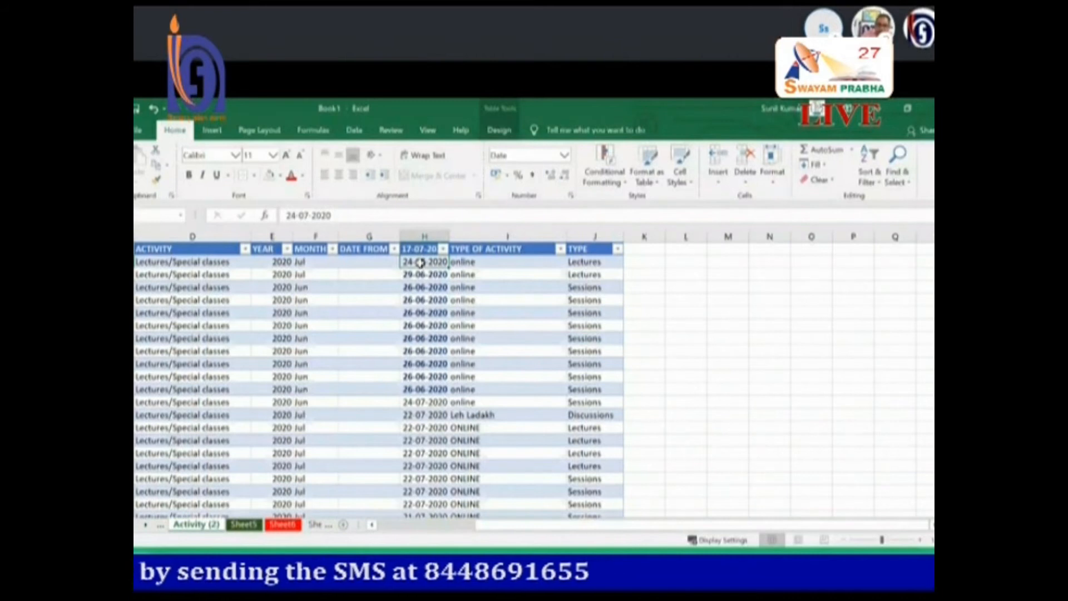
{"action": "left_click", "coordinate": [419, 312]}
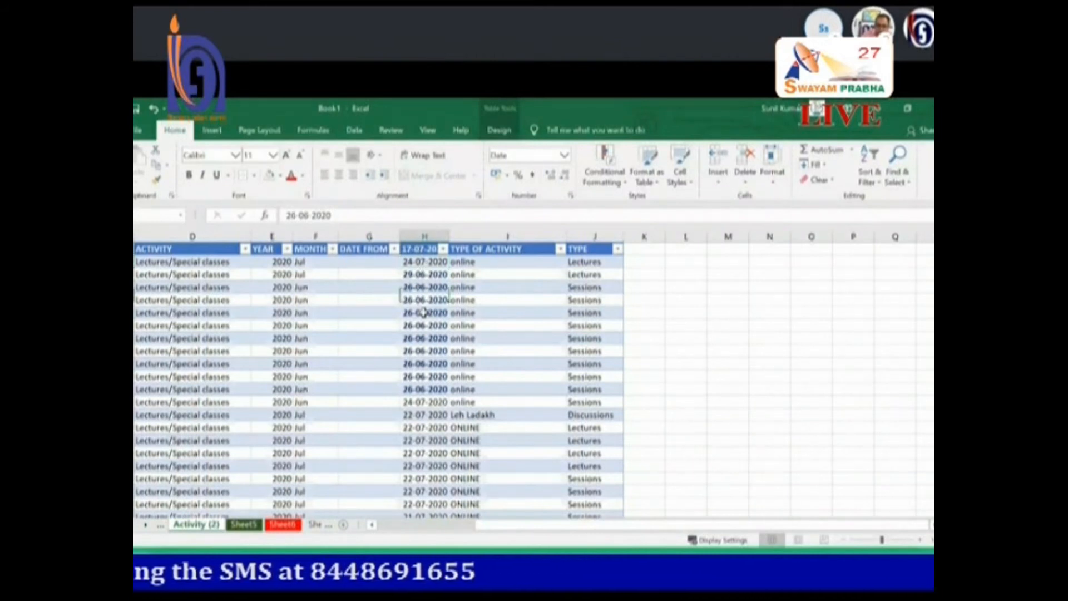
{"action": "left_click_drag", "start_coordinate": [410, 264], "coordinate": [419, 332]}
Format the seven selected column H dates as Number, showing values like 44036.00 and 44011.00.
{"action": "right_click", "coordinate": [417, 312]}
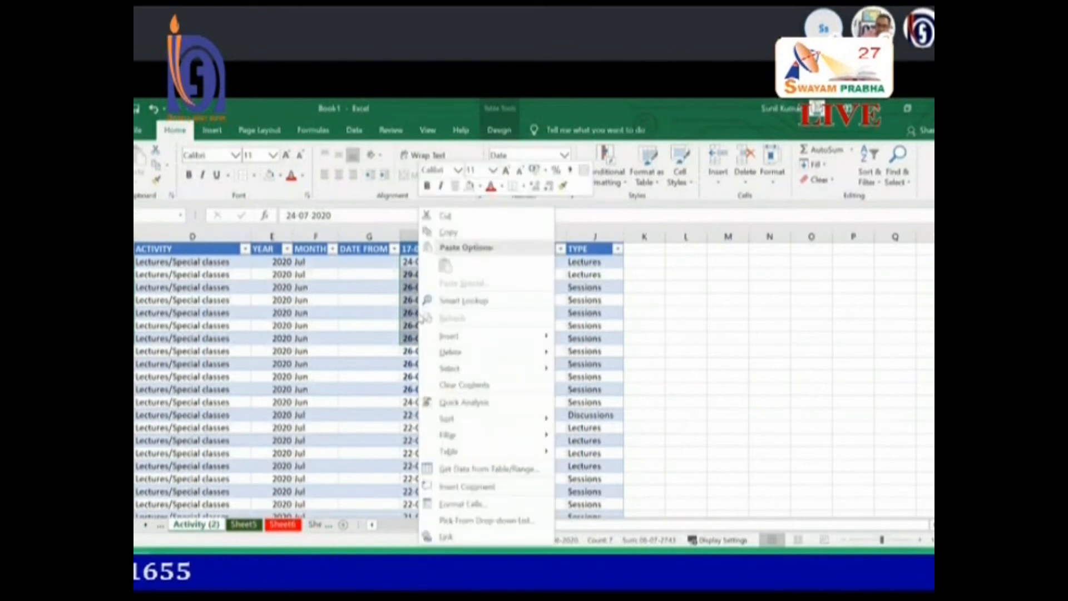
{"action": "left_click", "coordinate": [460, 504]}
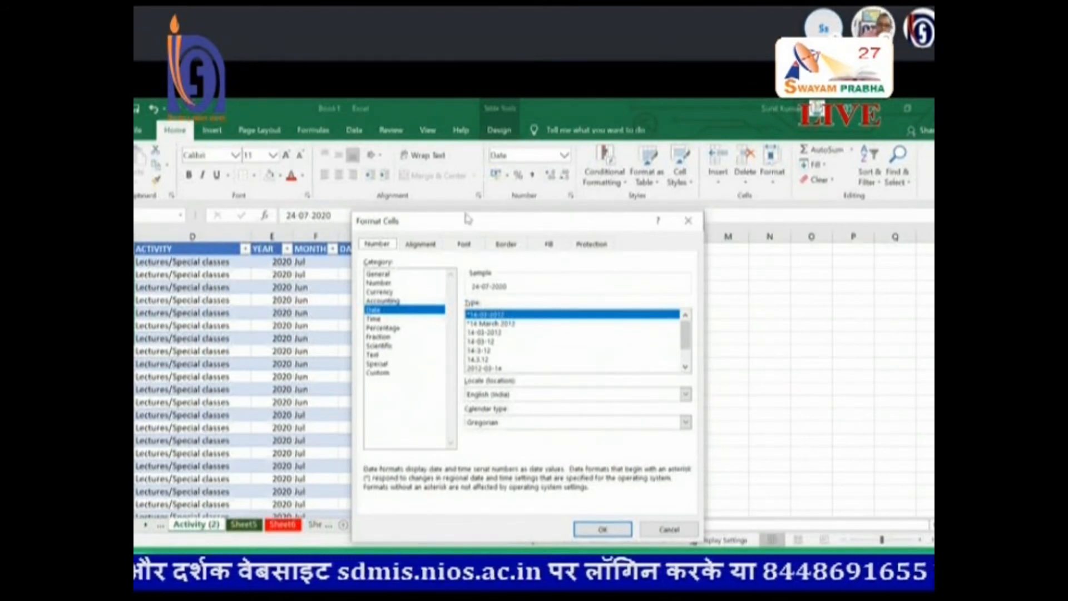
{"action": "left_click_drag", "start_coordinate": [460, 225], "coordinate": [540, 215]}
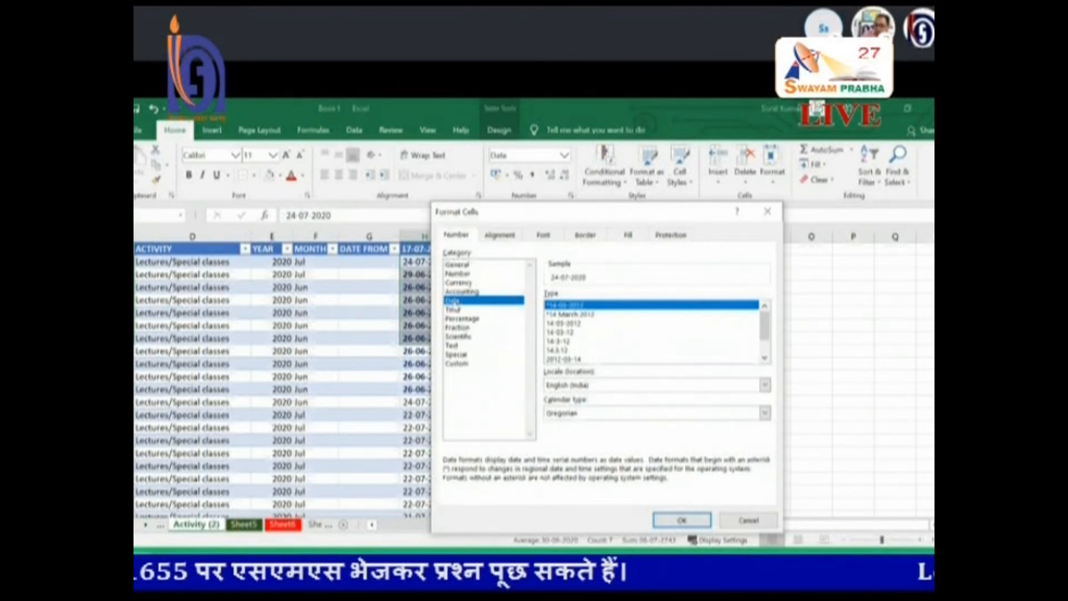
{"action": "left_click", "coordinate": [457, 273]}
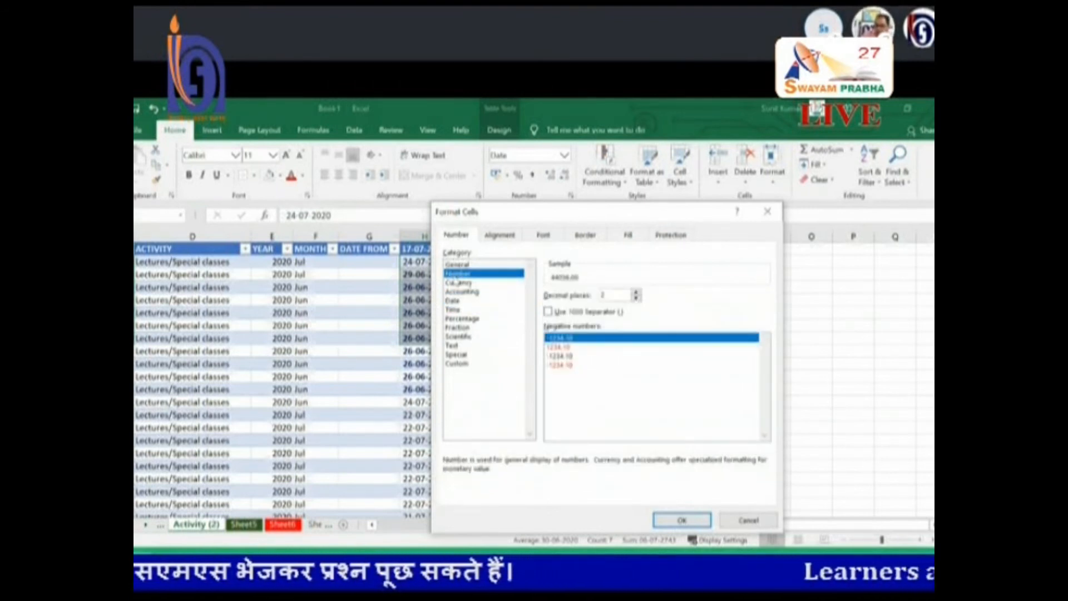
{"action": "left_click", "coordinate": [681, 518]}
{"action": "left_click", "coordinate": [386, 326]}
{"action": "left_click_drag", "start_coordinate": [420, 262], "coordinate": [438, 334]}
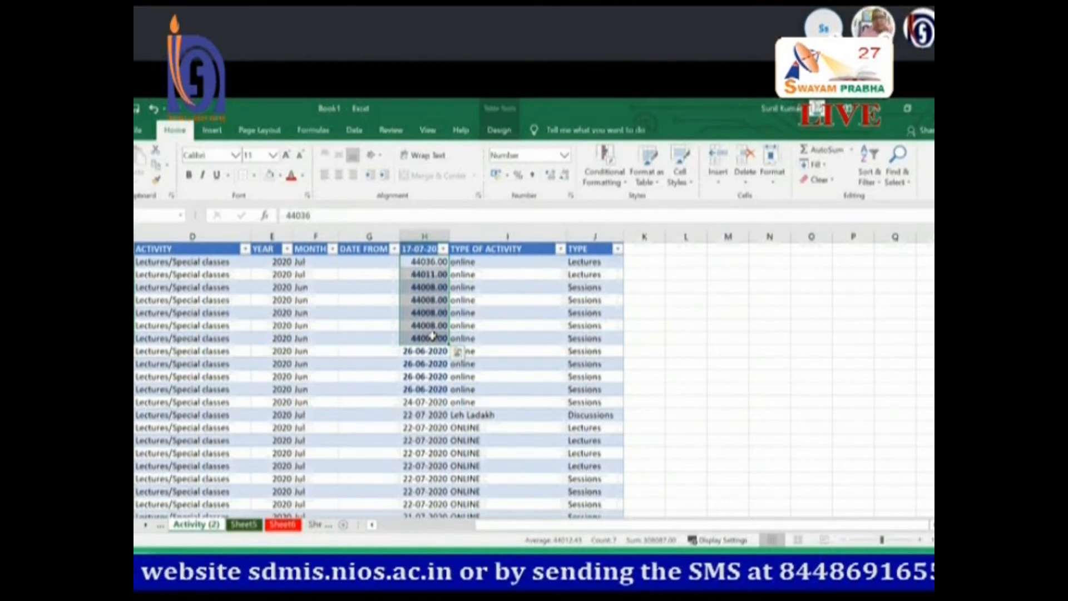
Reformat those numbers as Date so they read 24-07-2020, 29-06-2020 and 26-06-2020 again.
{"action": "right_click", "coordinate": [433, 334]}
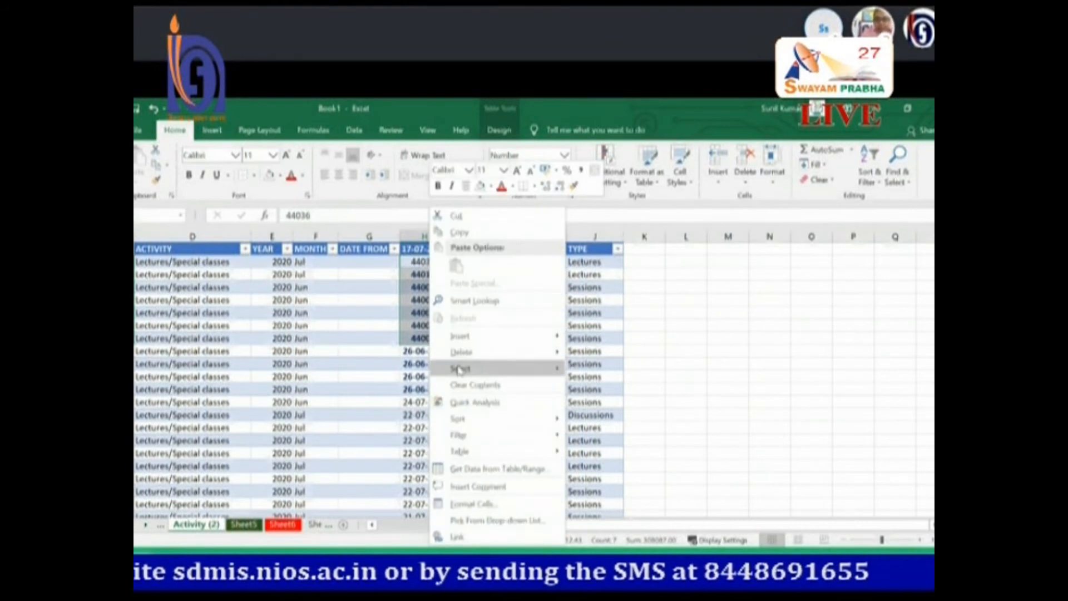
{"action": "left_click", "coordinate": [474, 503]}
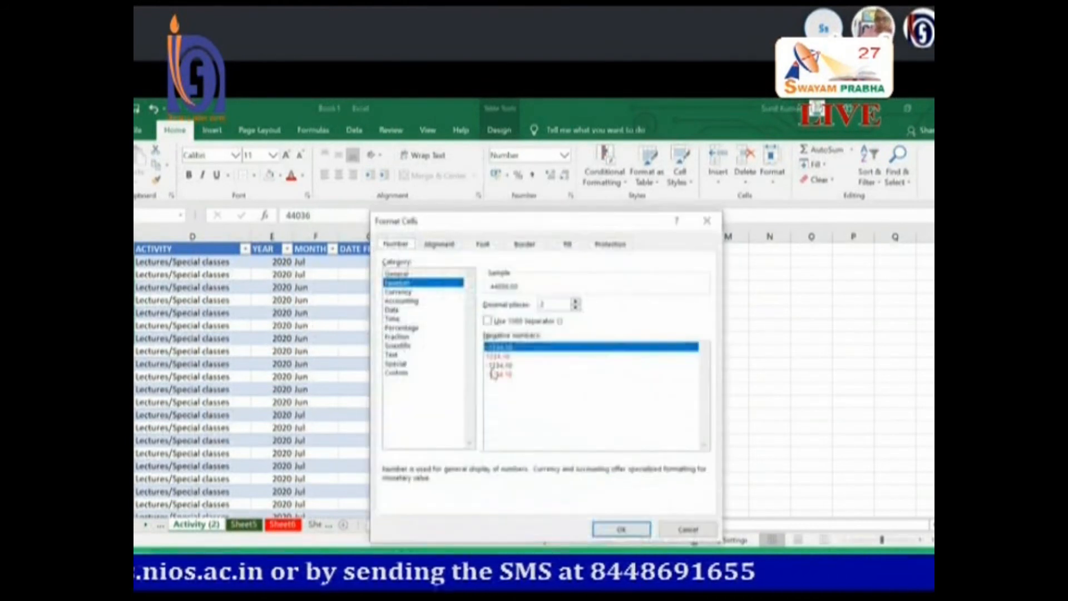
{"action": "left_click", "coordinate": [406, 310]}
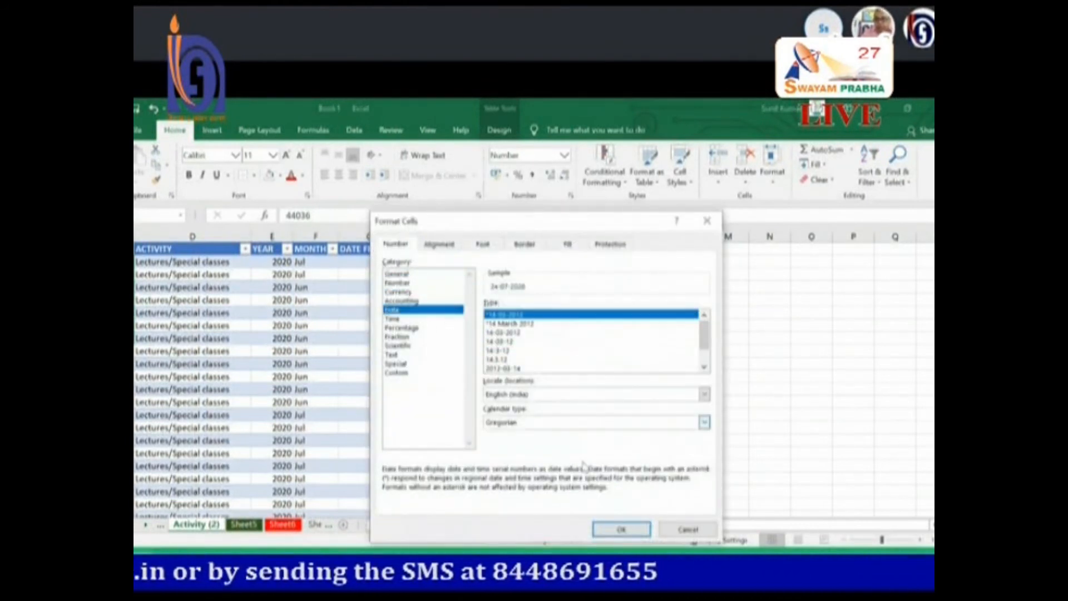
{"action": "left_click", "coordinate": [621, 529]}
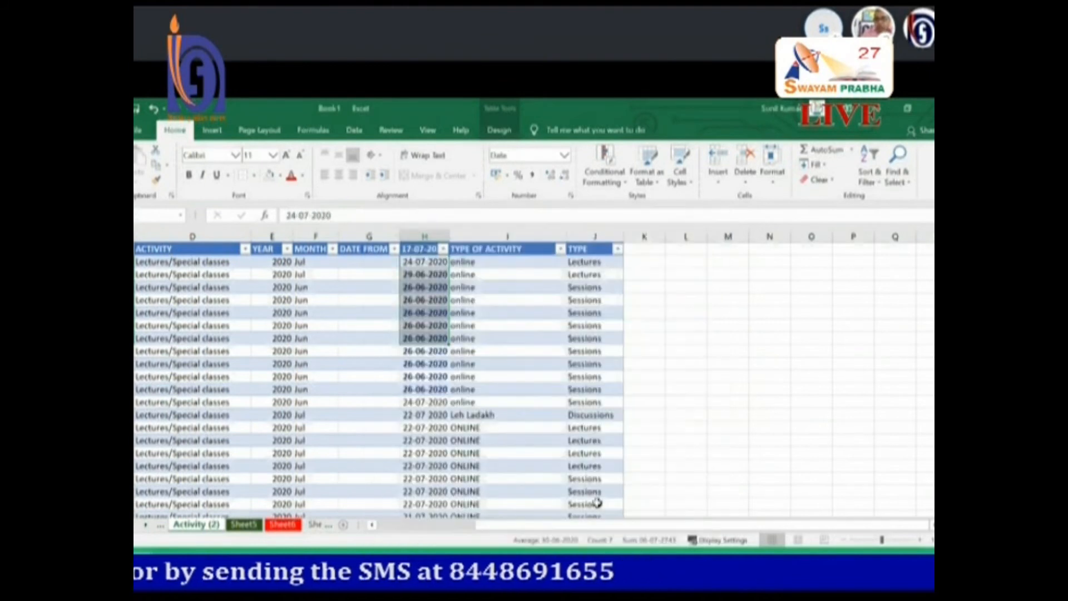
{"action": "left_click", "coordinate": [418, 345]}
{"action": "left_click", "coordinate": [412, 313]}
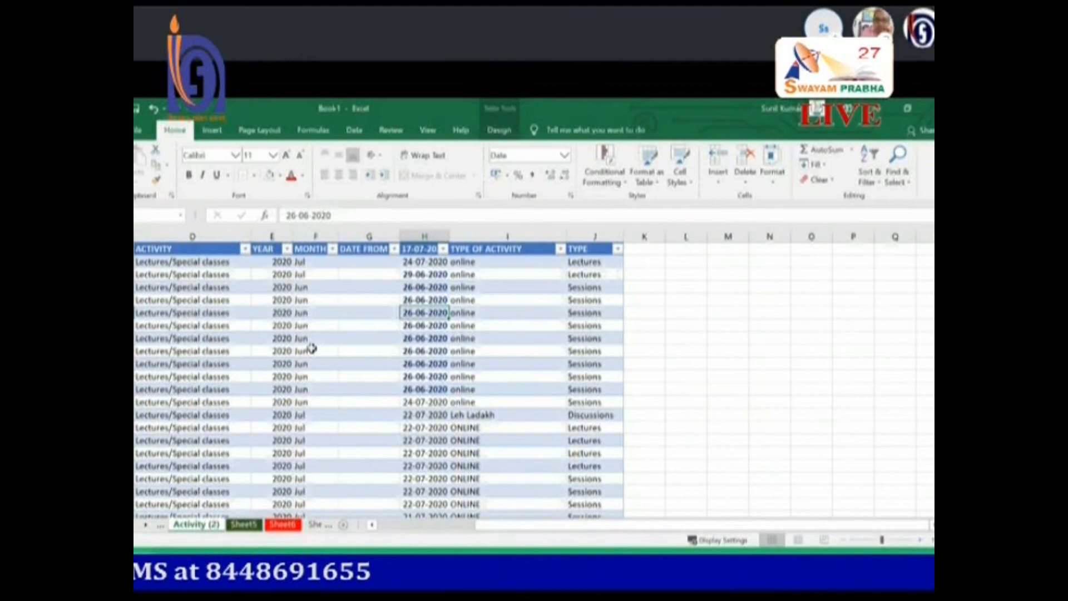
{"action": "left_click", "coordinate": [442, 352]}
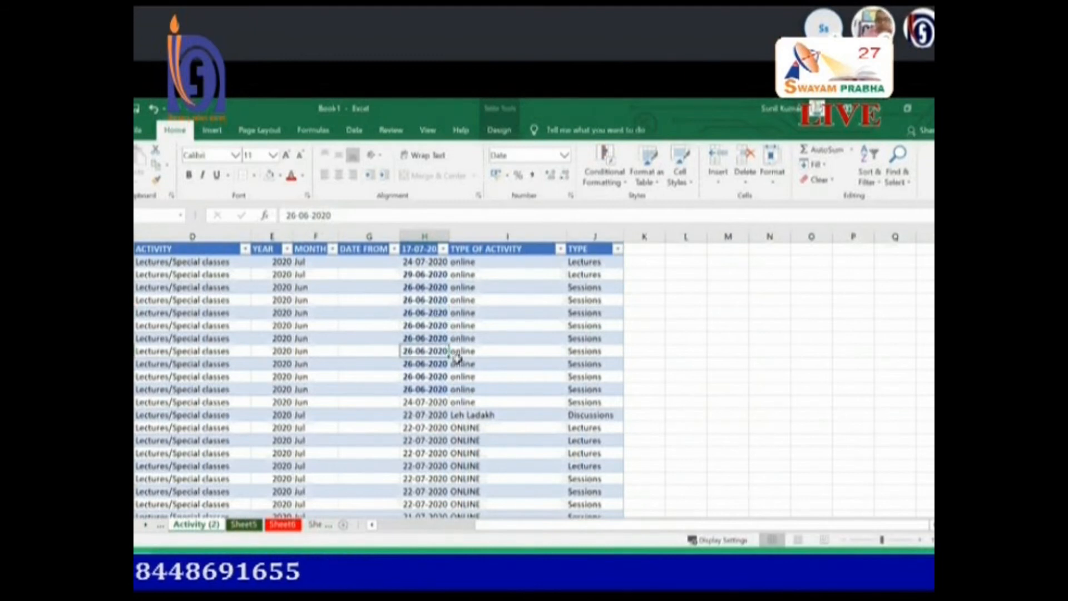
{"action": "left_click", "coordinate": [407, 275]}
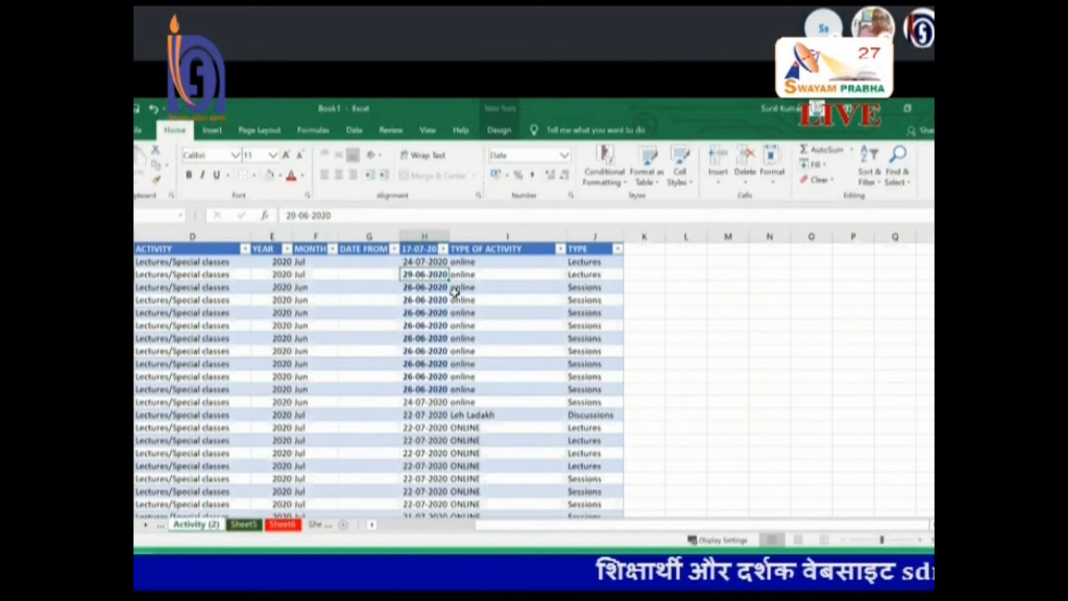
Select the dates from 29-06-2020 through the 26-06-2020 rows and preview the available Date styles.
{"action": "left_click_drag", "start_coordinate": [417, 274], "coordinate": [437, 376]}
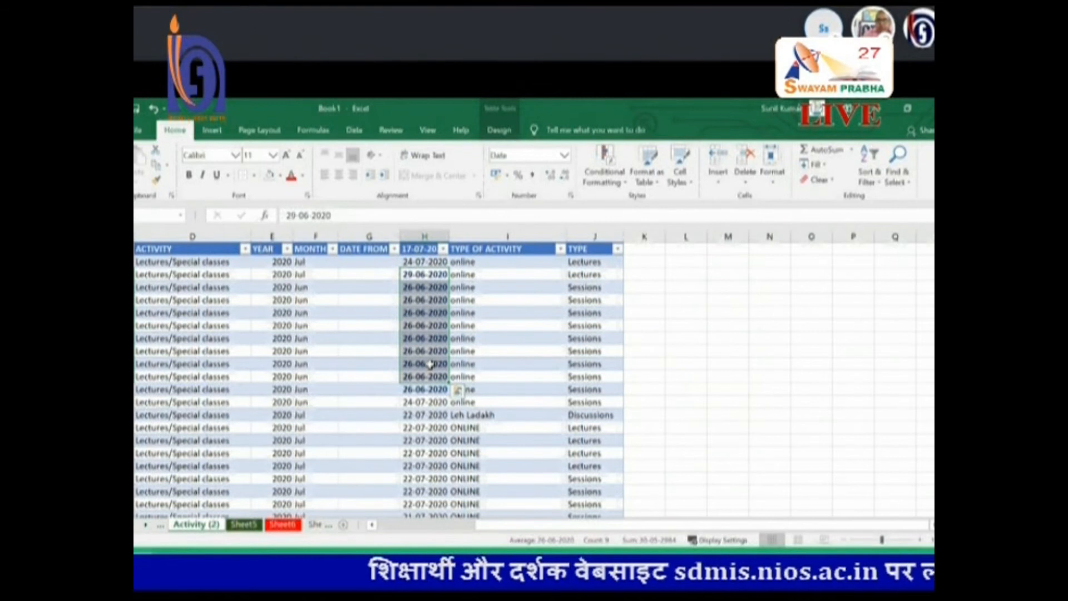
{"action": "right_click", "coordinate": [429, 360]}
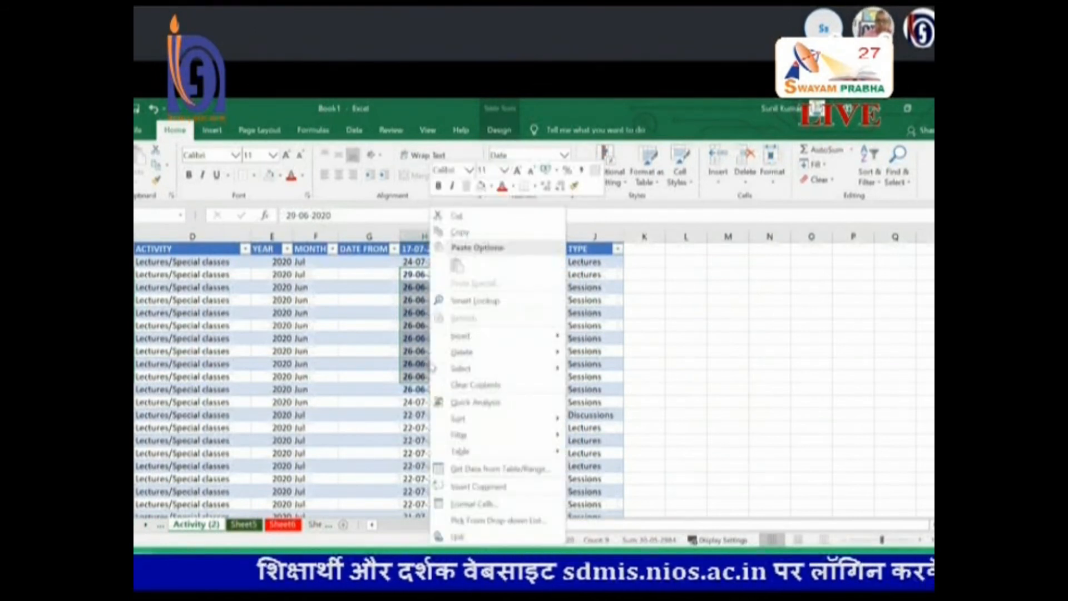
{"action": "left_click", "coordinate": [466, 504]}
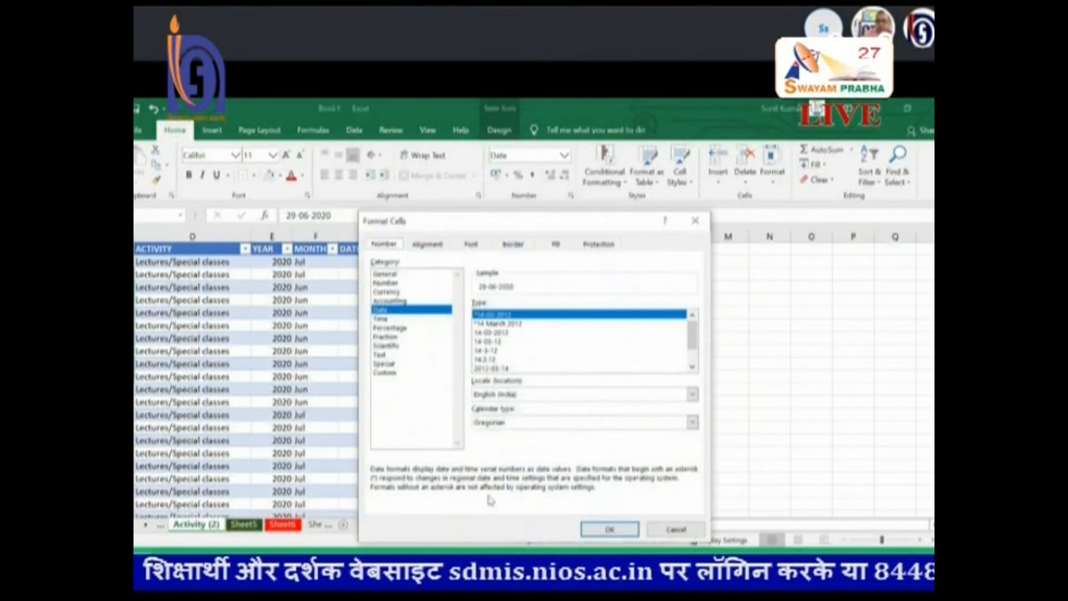
{"action": "left_click", "coordinate": [495, 324]}
{"action": "left_click", "coordinate": [496, 332]}
{"action": "left_click", "coordinate": [496, 340]}
{"action": "left_click", "coordinate": [497, 350]}
{"action": "left_click", "coordinate": [498, 359]}
{"action": "left_click", "coordinate": [499, 367]}
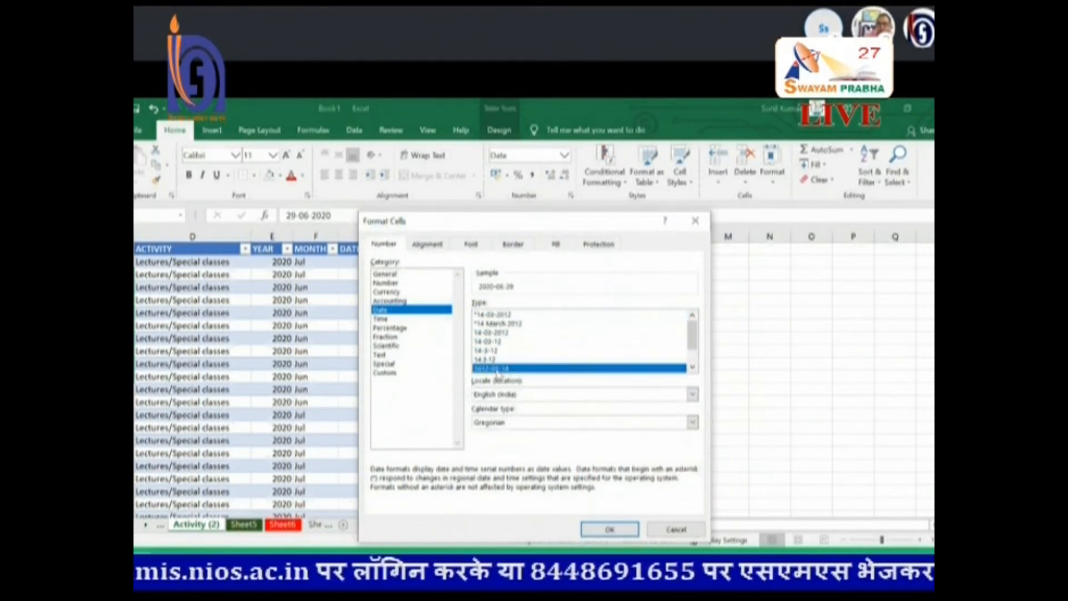
{"action": "scroll", "coordinate": [499, 368], "scroll_direction": "down", "scroll_amount": 1}
Apply the '14 March 2012' Date style so the cells read 29 June 2020 and 26 June 2020.
{"action": "left_click", "coordinate": [498, 351]}
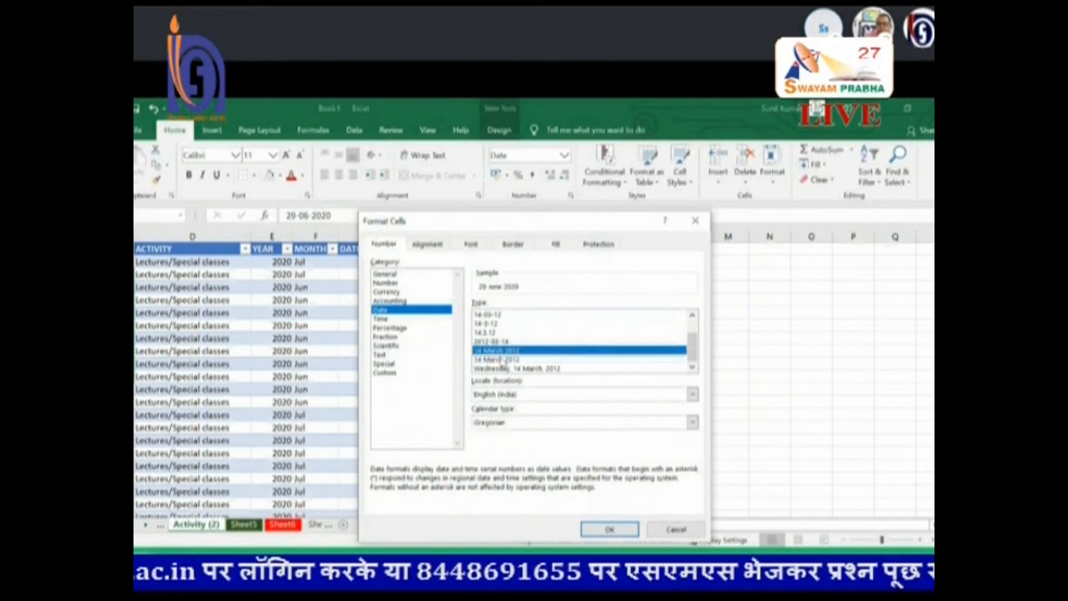
{"action": "left_click", "coordinate": [499, 359]}
{"action": "left_click", "coordinate": [504, 368]}
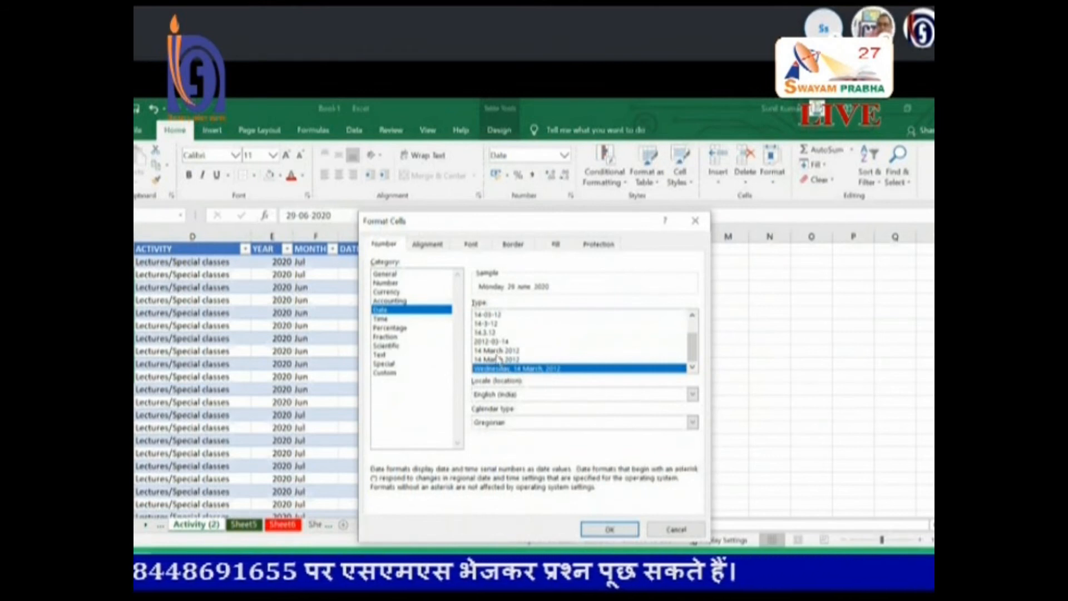
{"action": "left_click", "coordinate": [496, 351]}
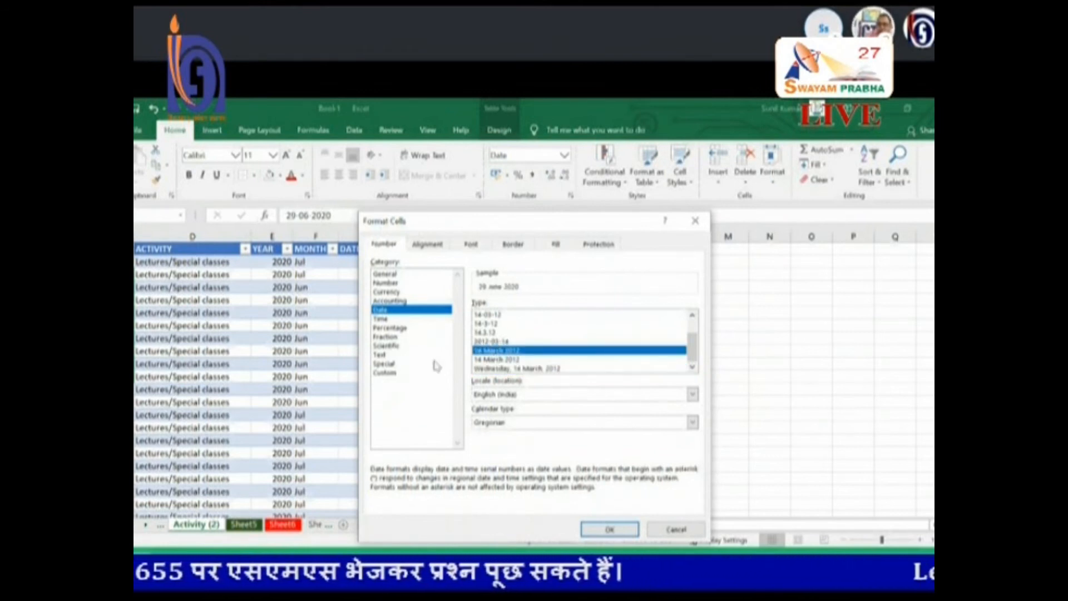
{"action": "left_click", "coordinate": [610, 529]}
{"action": "left_click", "coordinate": [449, 377]}
{"action": "left_click", "coordinate": [416, 275]}
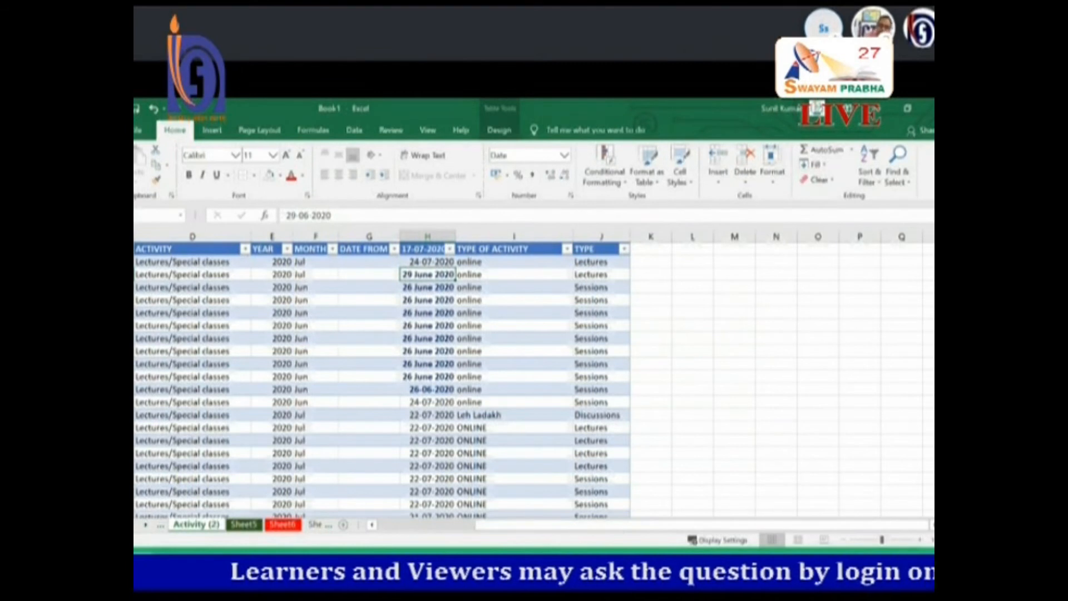
Give dates from 26-06-2020 to 22-07-2020 the 'Wednesday, 14 March, 2012' style, e.g. Friday, 26 June, 2020.
{"action": "left_click", "coordinate": [412, 390]}
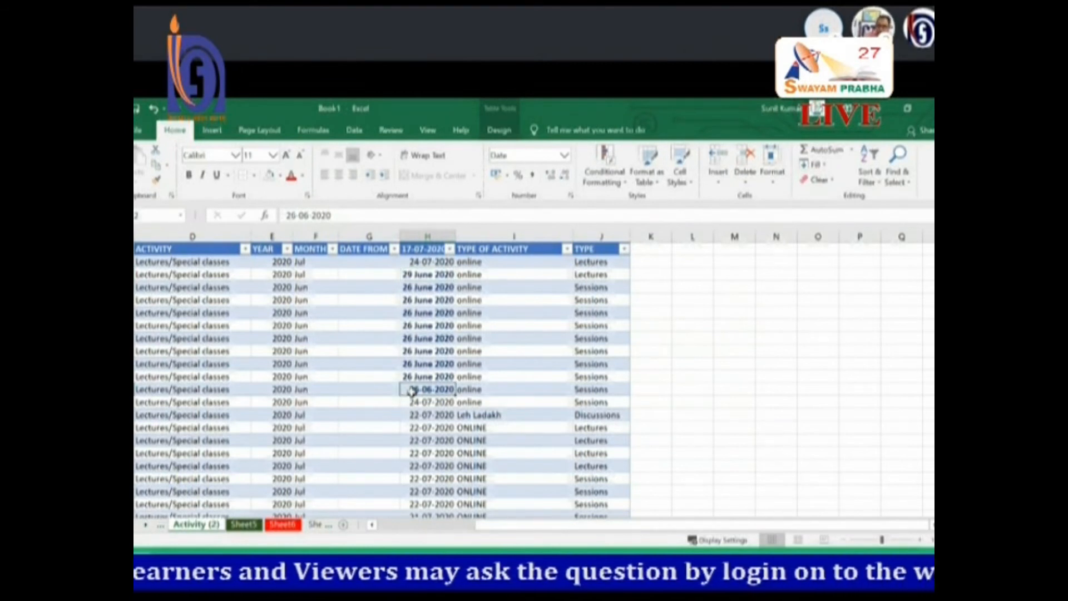
{"action": "left_click_drag", "start_coordinate": [411, 389], "coordinate": [415, 466]}
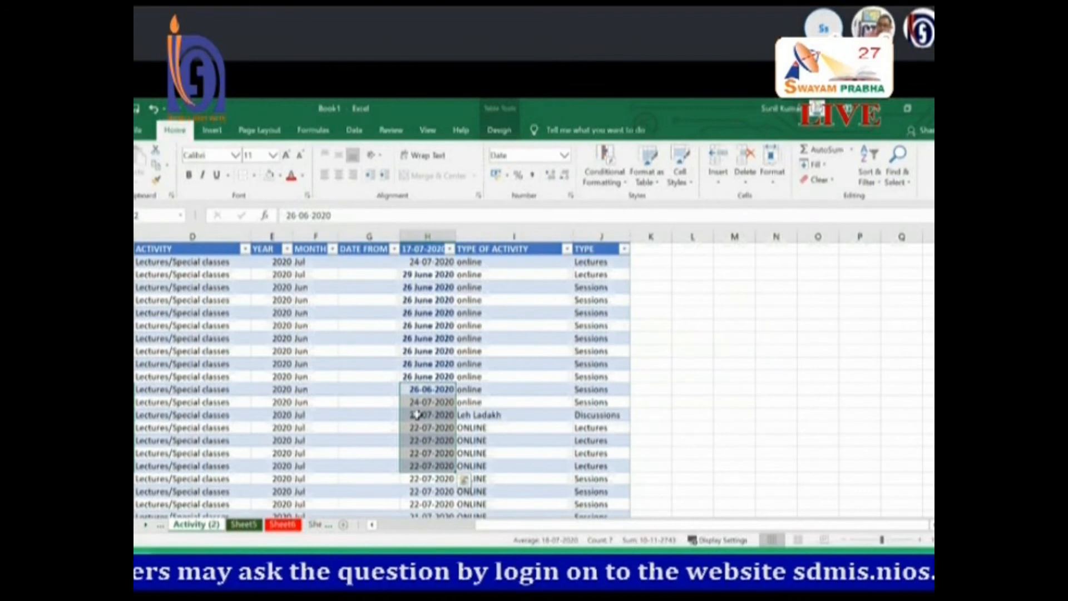
{"action": "right_click", "coordinate": [417, 414]}
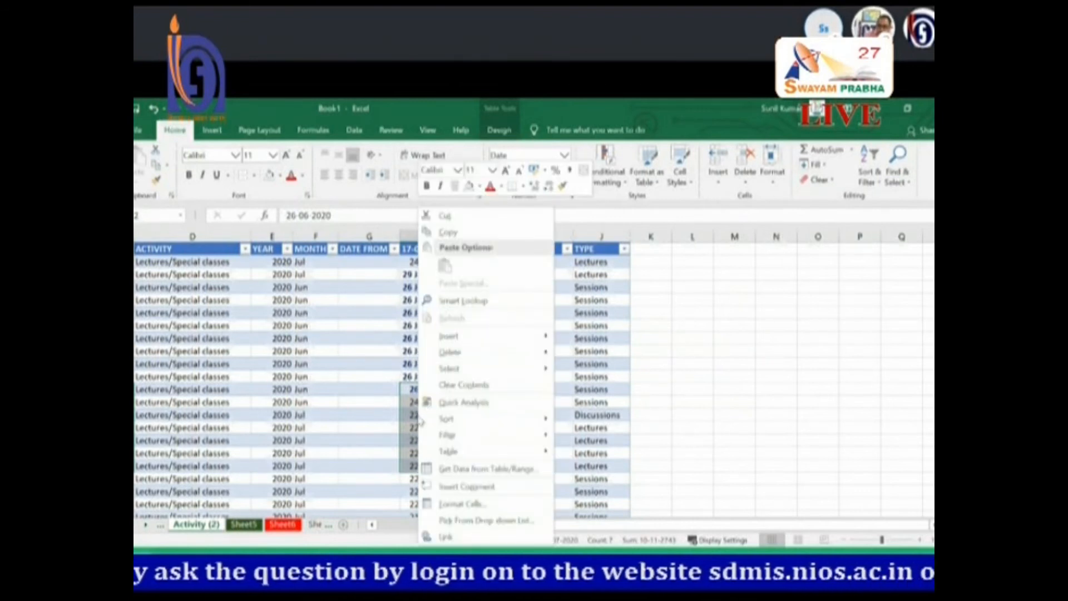
{"action": "left_click", "coordinate": [445, 504]}
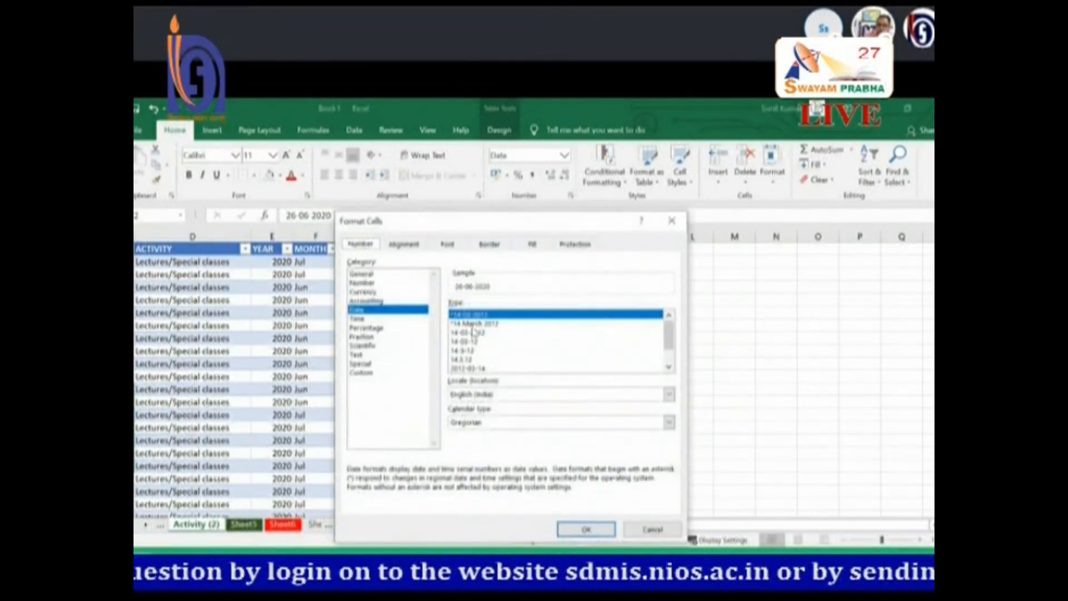
{"action": "scroll", "coordinate": [670, 354], "scroll_direction": "down", "scroll_amount": 1}
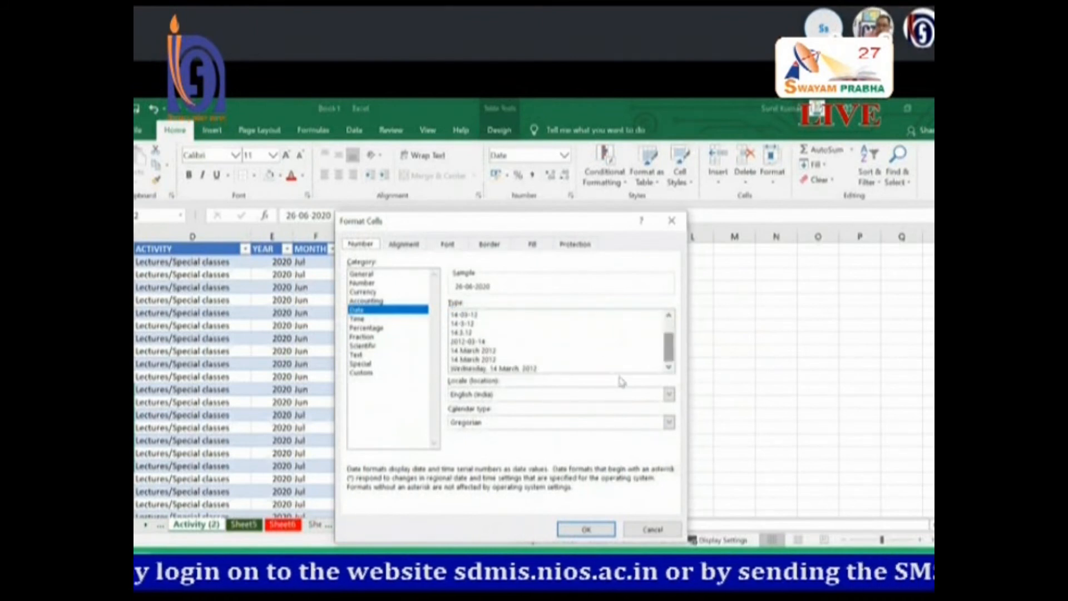
{"action": "left_click", "coordinate": [514, 368]}
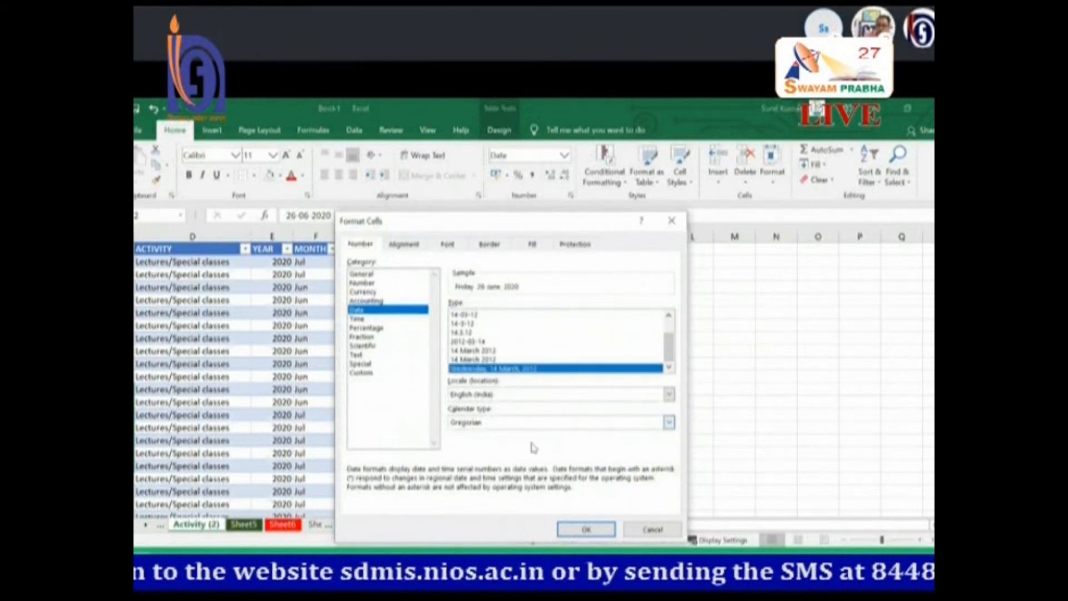
{"action": "left_click", "coordinate": [584, 529]}
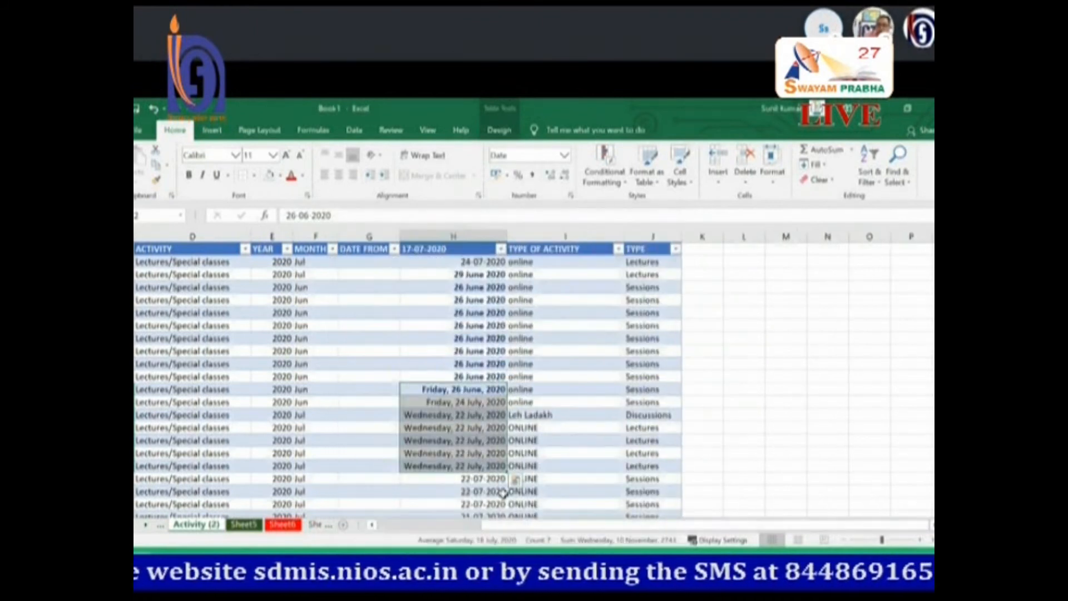
{"action": "left_click", "coordinate": [460, 451]}
{"action": "left_click_drag", "start_coordinate": [435, 390], "coordinate": [458, 464]}
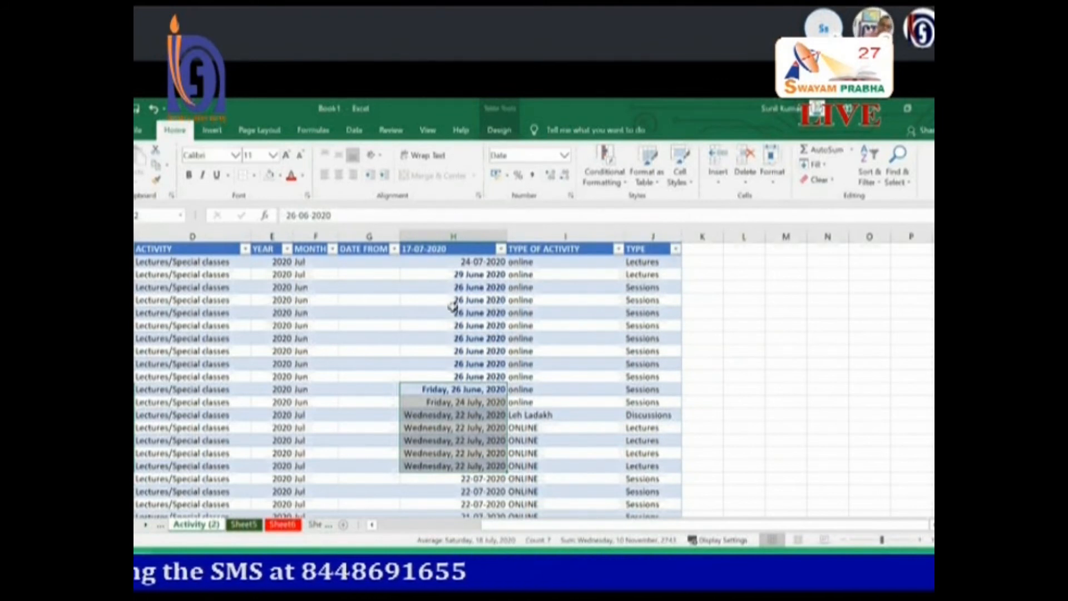
{"action": "left_click", "coordinate": [461, 265]}
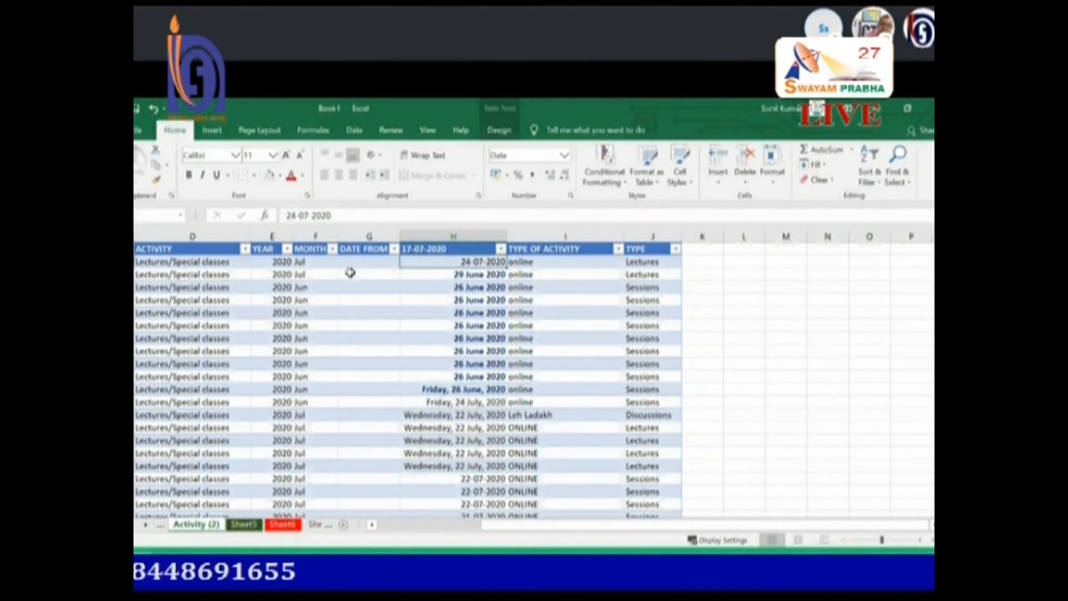
{"action": "right_click", "coordinate": [477, 266]}
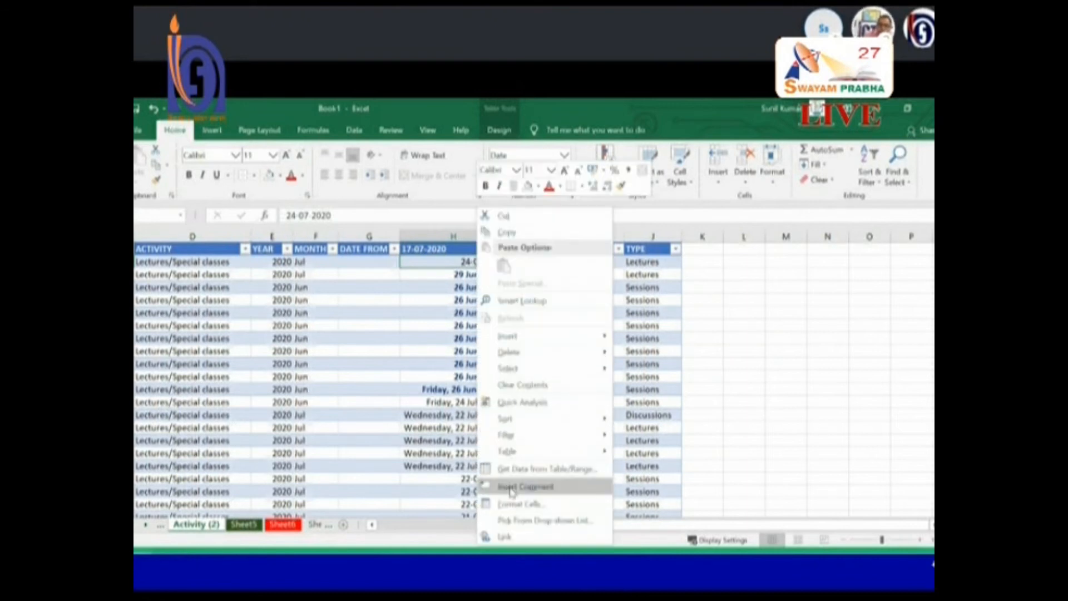
Apply the 14-03-12 date style to the top 24-07-2020 cell so it shows 24-07-20.
{"action": "left_click", "coordinate": [518, 504]}
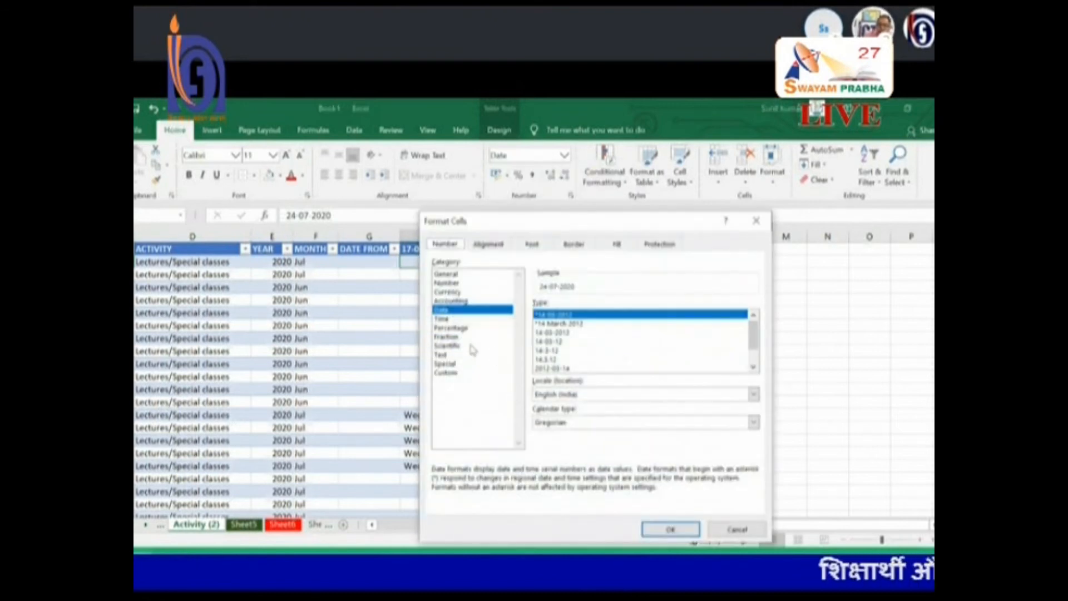
{"action": "left_click", "coordinate": [542, 341]}
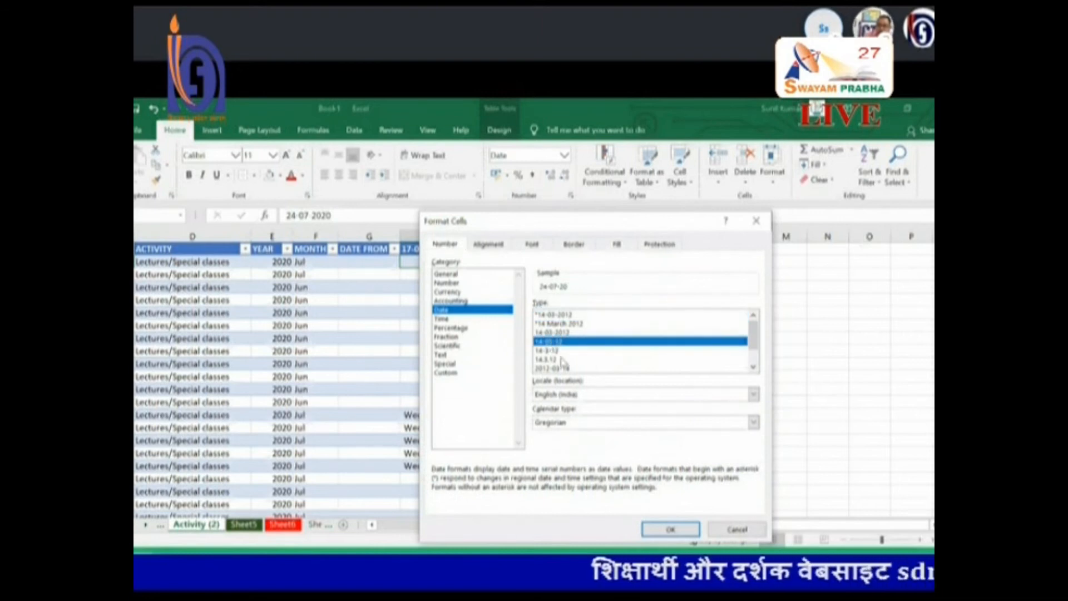
{"action": "left_click", "coordinate": [671, 529]}
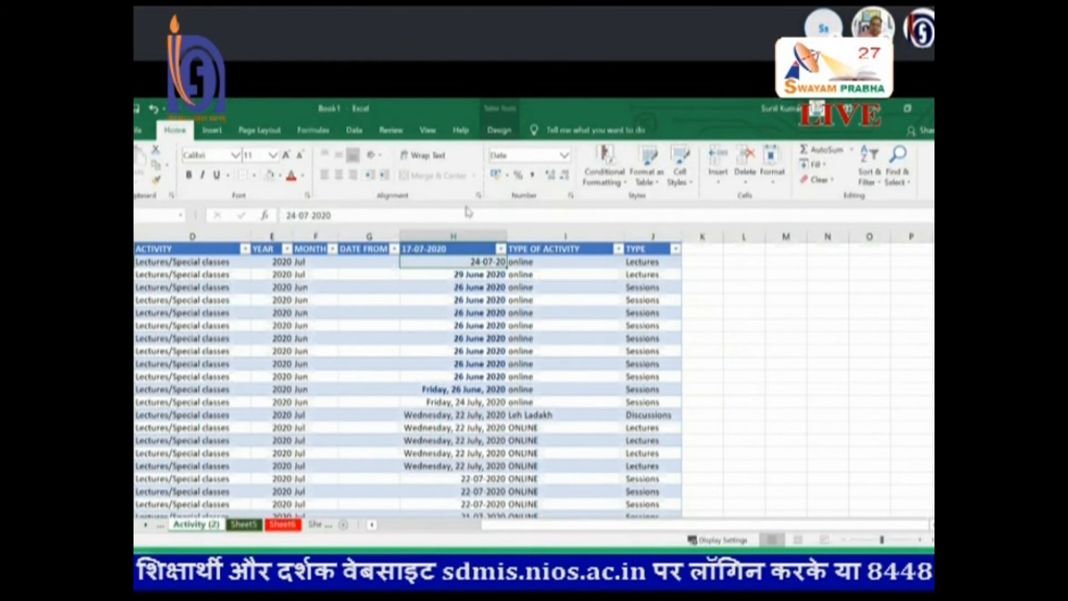
{"action": "left_click_drag", "start_coordinate": [471, 481], "coordinate": [470, 493]}
Apply the custom format code mm-dd-yy to the two 22-07-2020 cells so they show 07-22-20.
{"action": "right_click", "coordinate": [472, 493]}
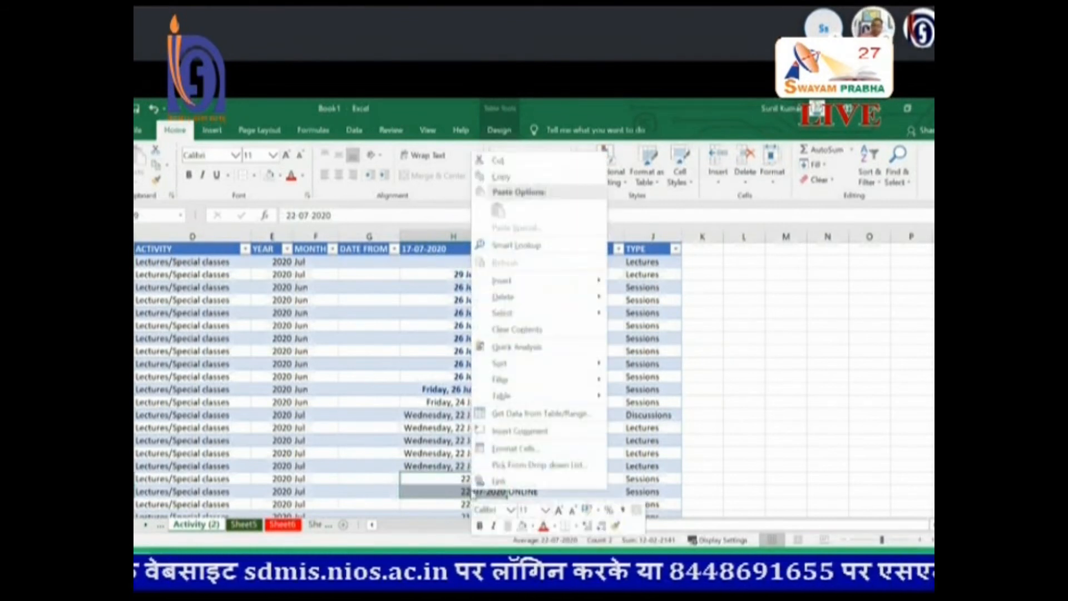
{"action": "left_click", "coordinate": [485, 451]}
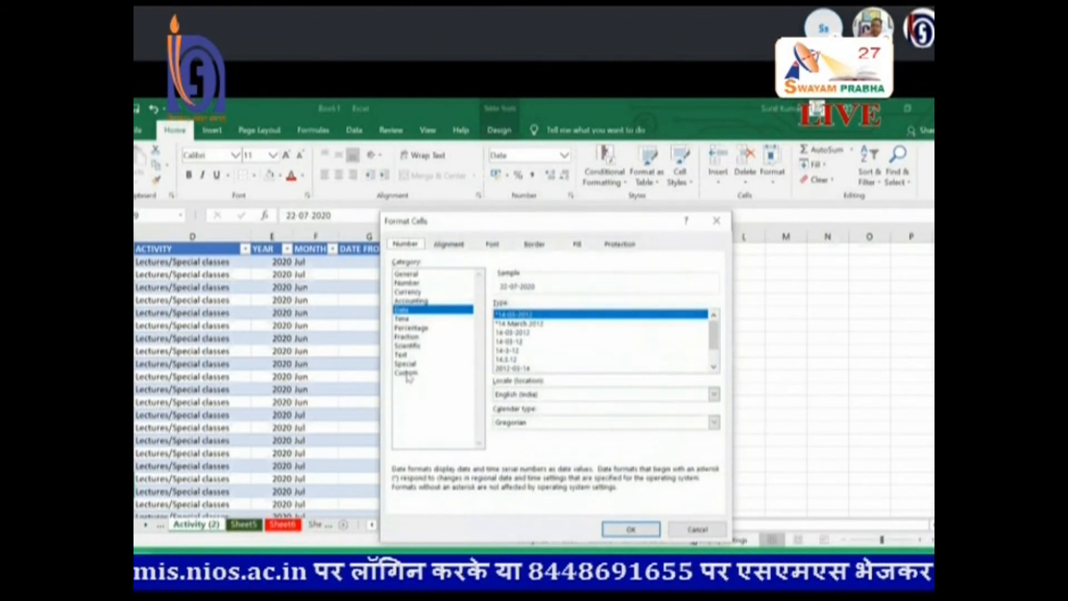
{"action": "left_click", "coordinate": [407, 372]}
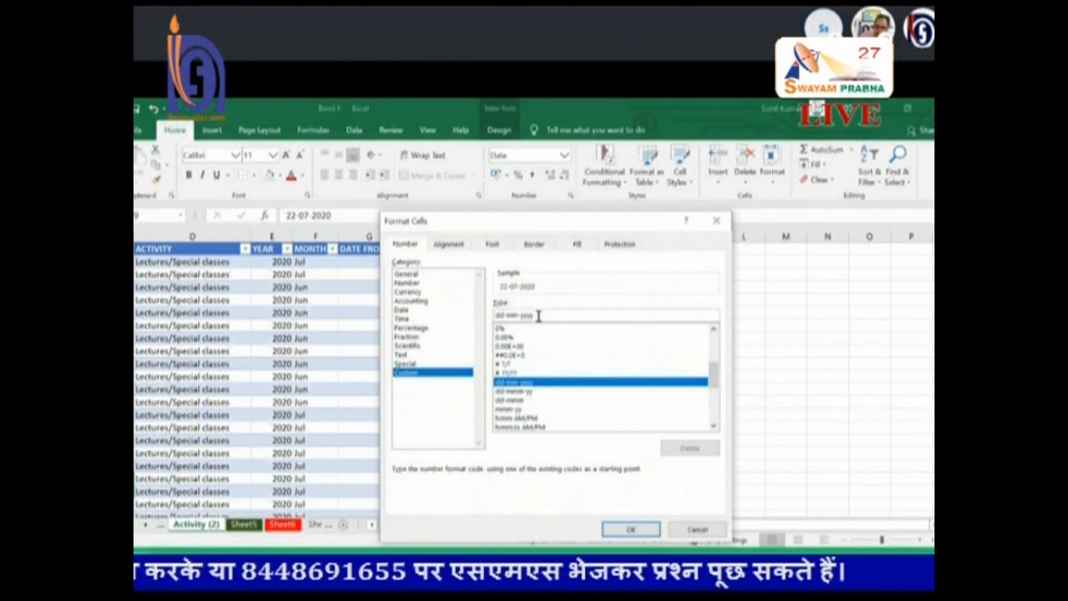
{"action": "left_click_drag", "start_coordinate": [538, 315], "coordinate": [465, 310]}
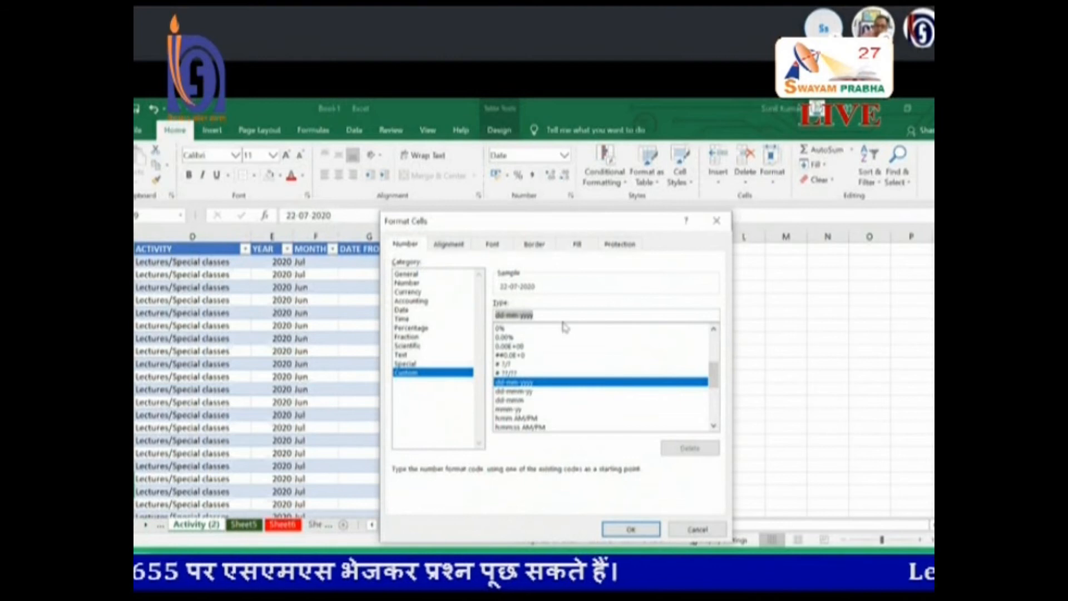
{"action": "type", "text": "mm-"}
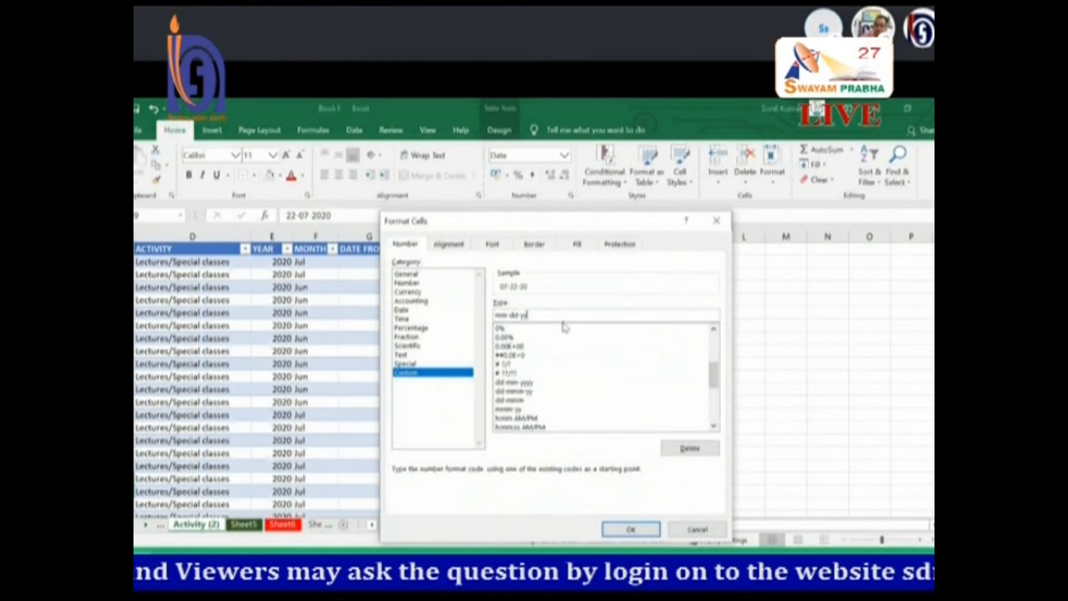
{"action": "left_click", "coordinate": [643, 529]}
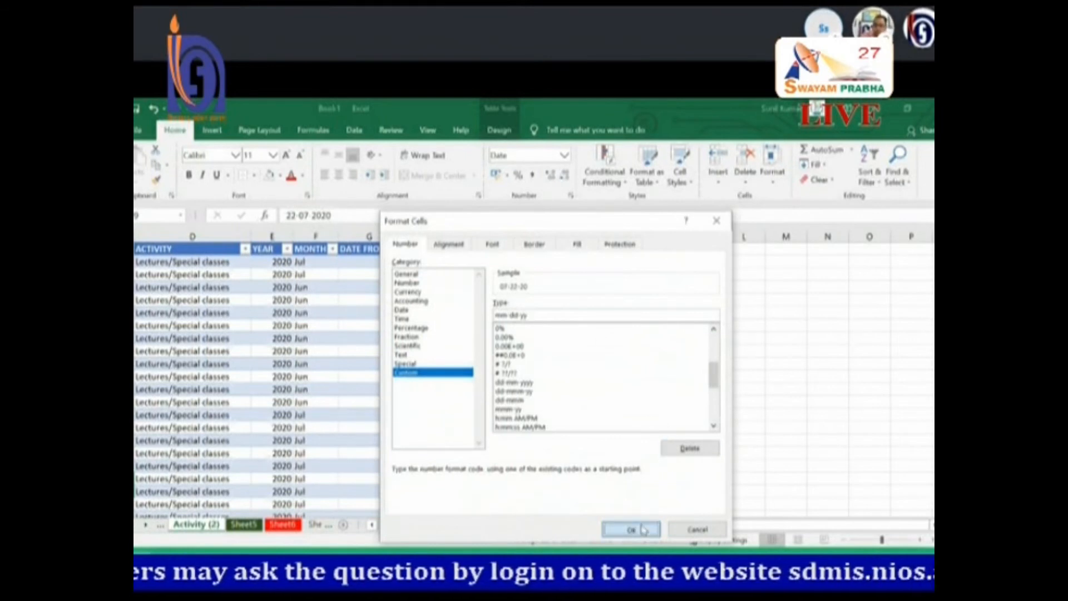
Format the first seven YEAR cells in column E as Number with 2 decimal places, reading 2020.00.
{"action": "left_click", "coordinate": [479, 482]}
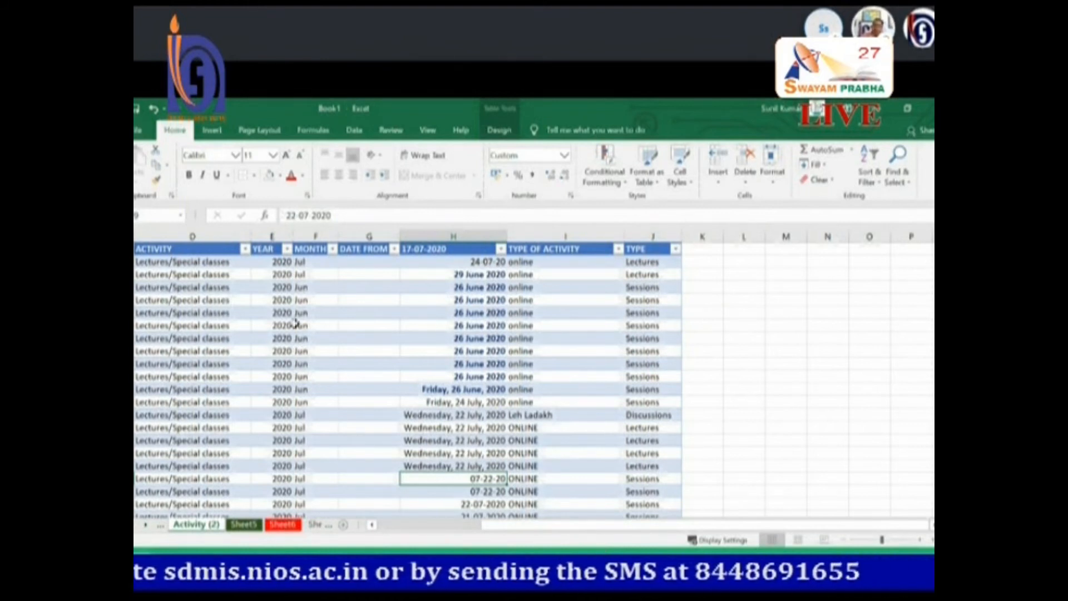
{"action": "left_click_drag", "start_coordinate": [270, 261], "coordinate": [274, 334]}
{"action": "right_click", "coordinate": [273, 323]}
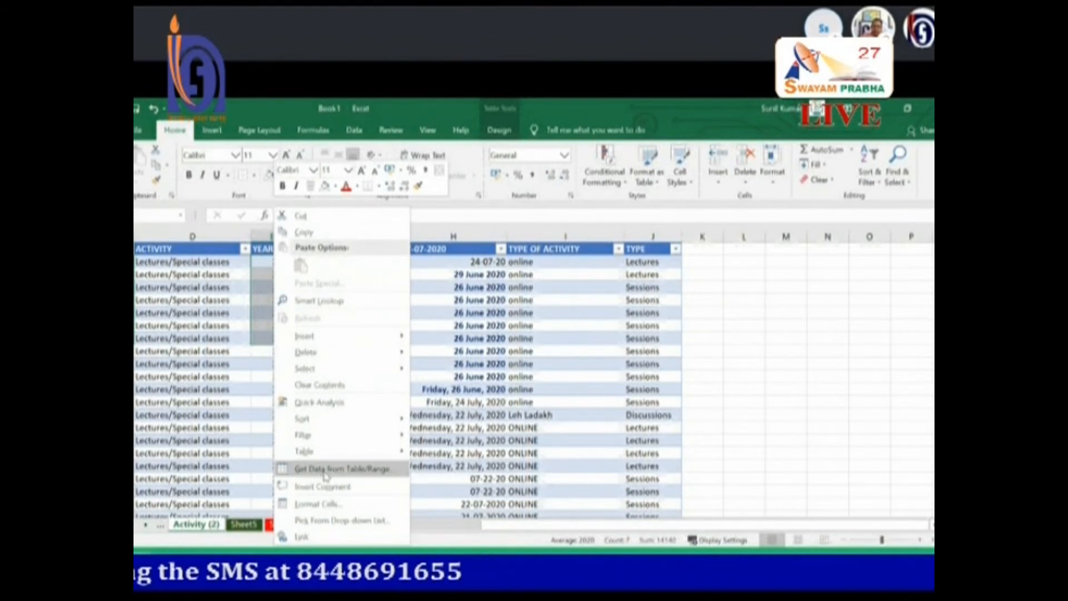
{"action": "left_click", "coordinate": [329, 502]}
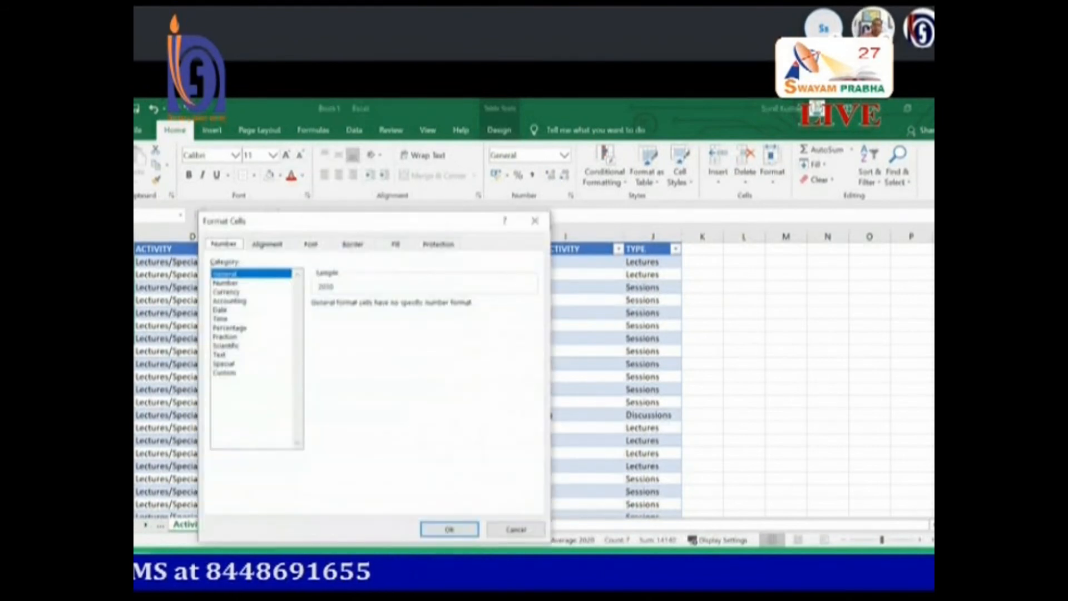
{"action": "left_click", "coordinate": [229, 282]}
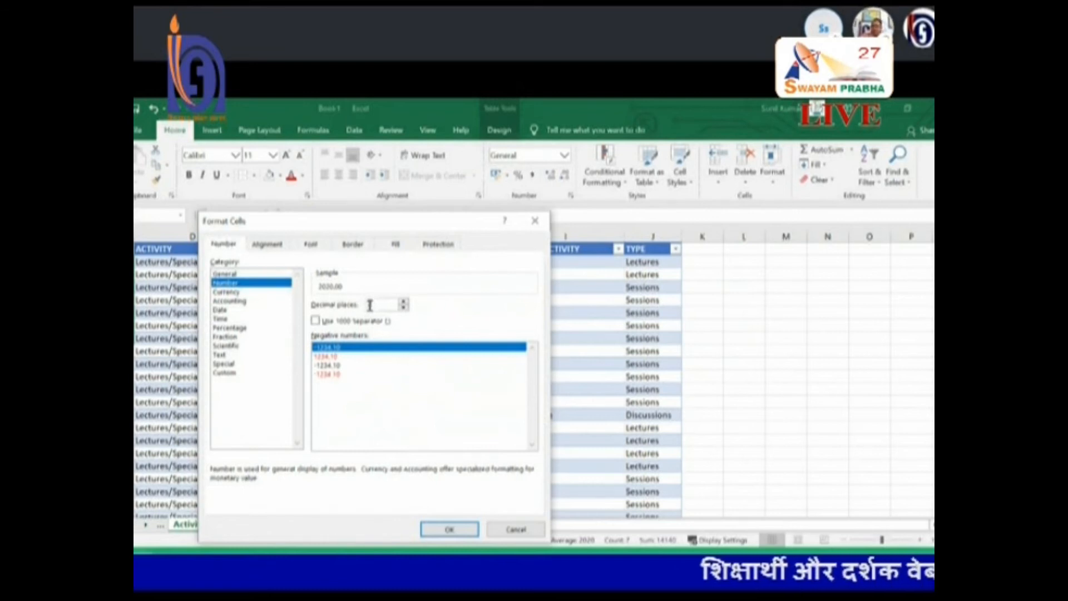
{"action": "left_click", "coordinate": [403, 308]}
{"action": "left_click", "coordinate": [404, 308]}
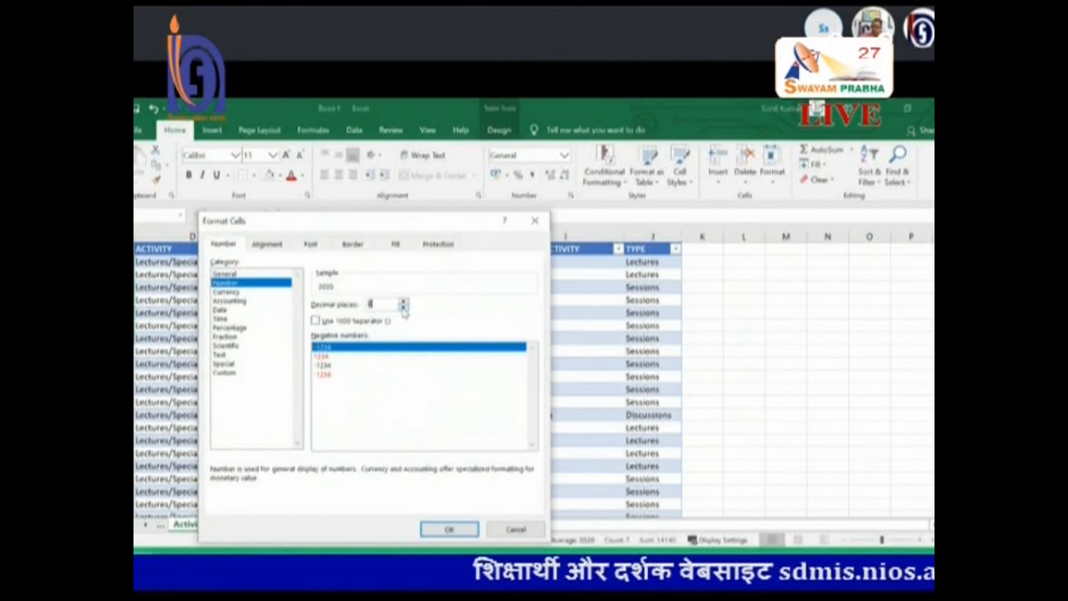
{"action": "left_click", "coordinate": [404, 302]}
{"action": "left_click", "coordinate": [404, 302]}
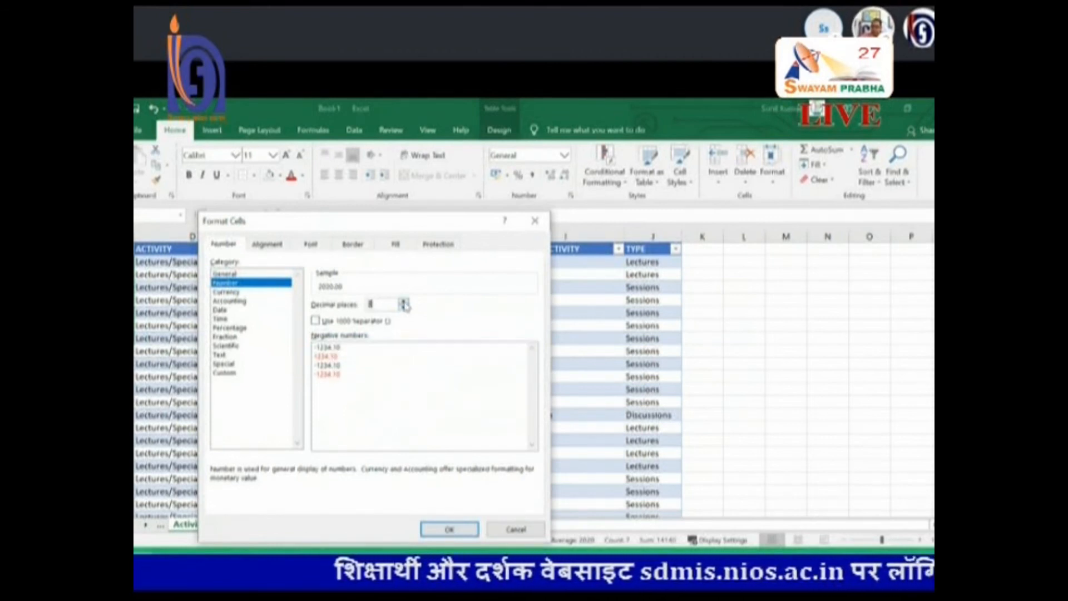
{"action": "left_click", "coordinate": [456, 531]}
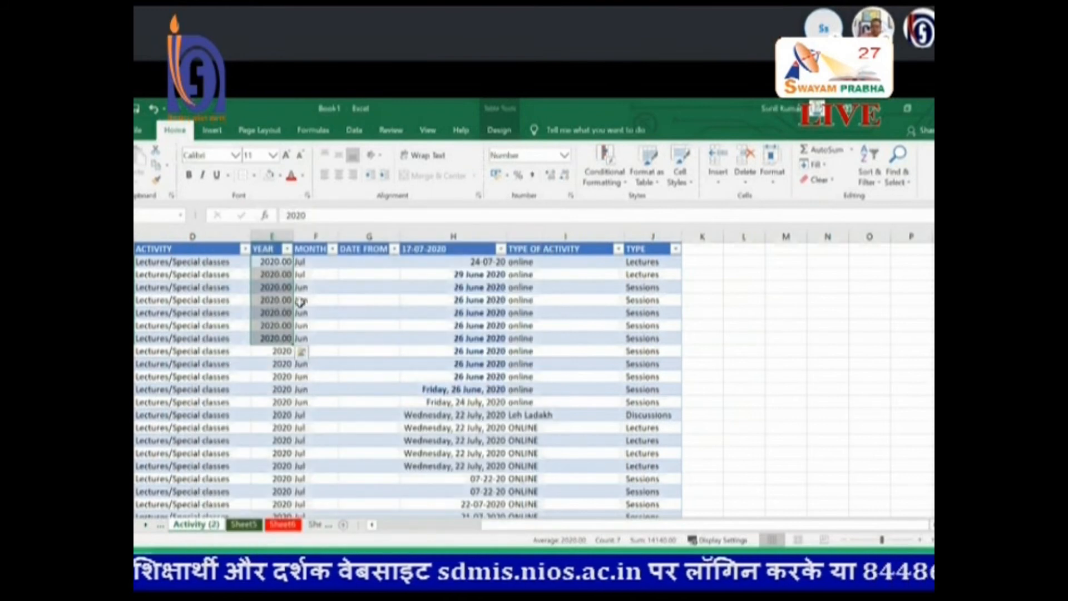
{"action": "left_click_drag", "start_coordinate": [272, 269], "coordinate": [281, 336]}
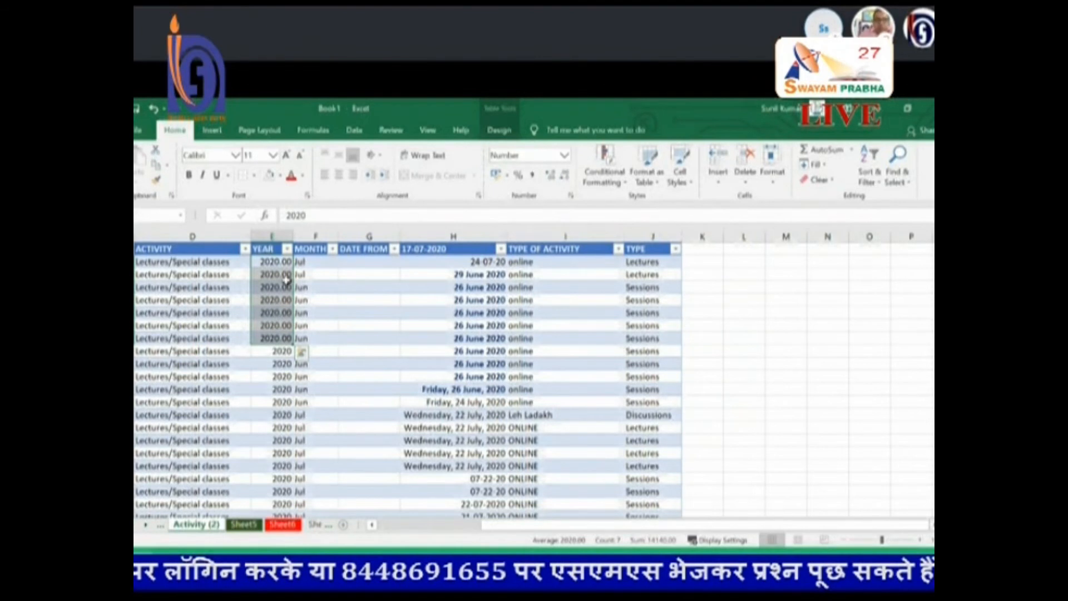
{"action": "left_click", "coordinate": [265, 301]}
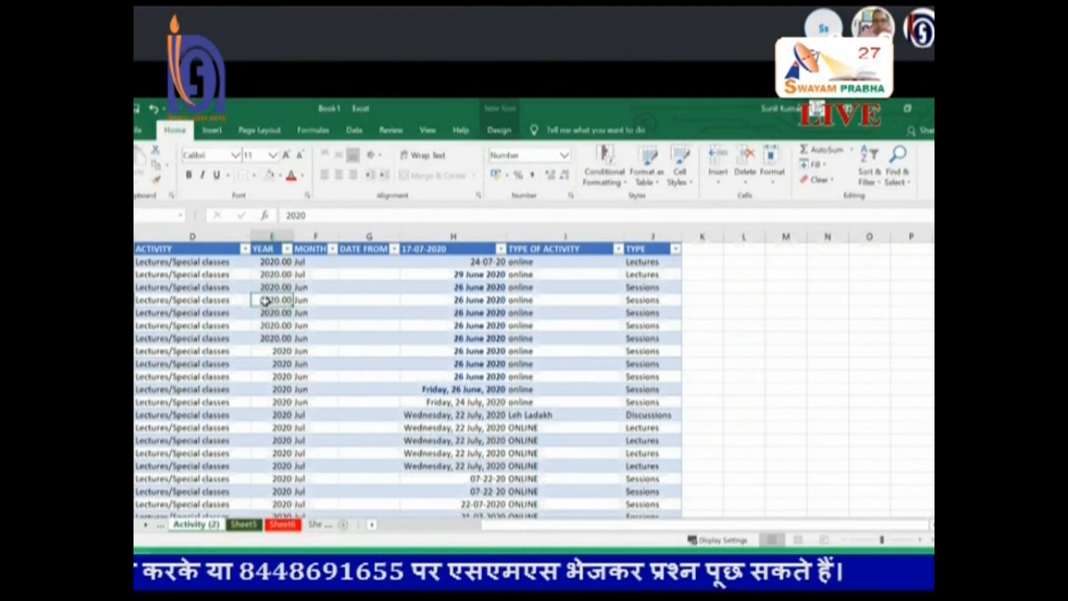
{"action": "type", "text": "458269865278"}
{"action": "key", "text": "Return"}
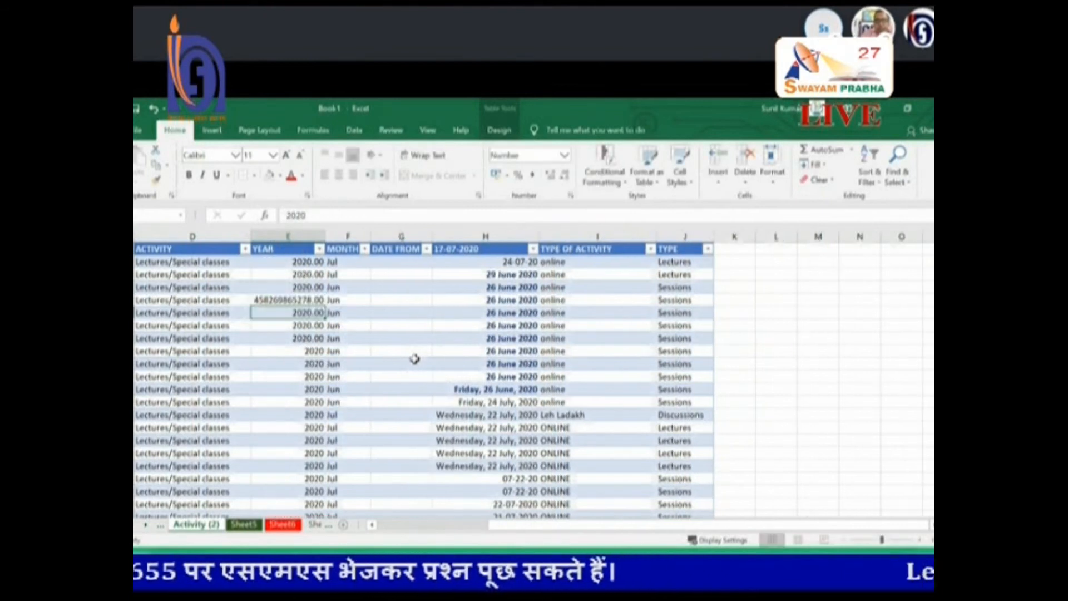
Turn on the 1000 Separator for that cell so it displays 4,58,26,98,65,278.00.
{"action": "left_click", "coordinate": [287, 301]}
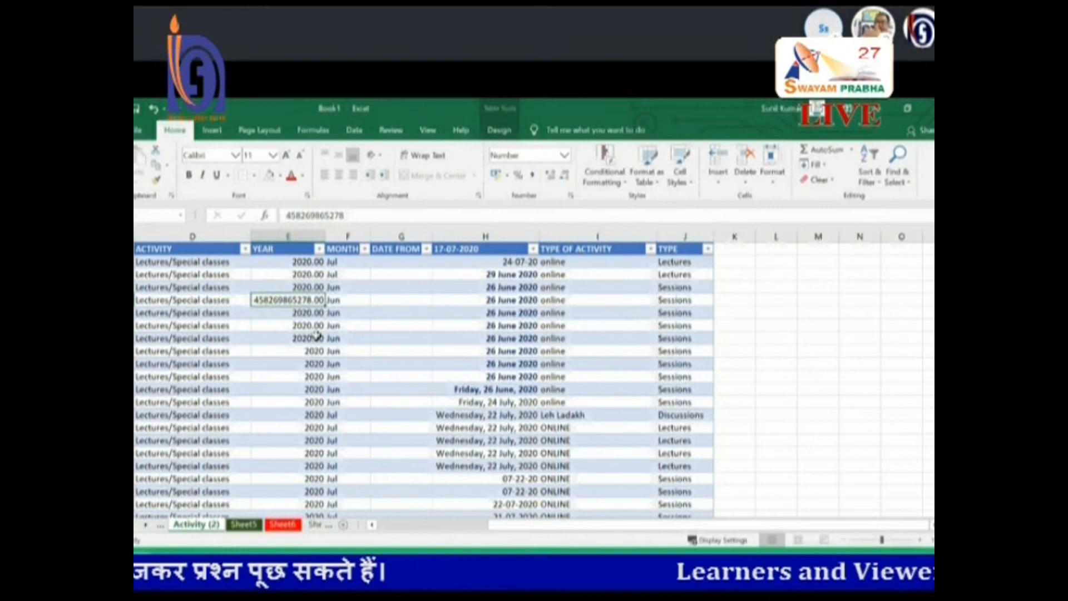
{"action": "right_click", "coordinate": [315, 300]}
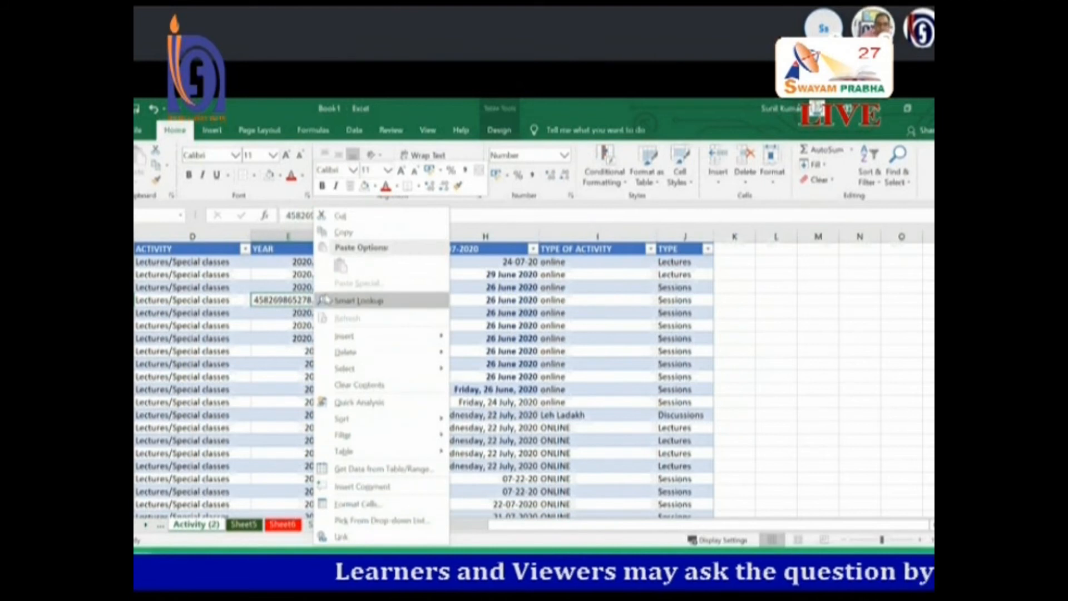
{"action": "left_click", "coordinate": [355, 505]}
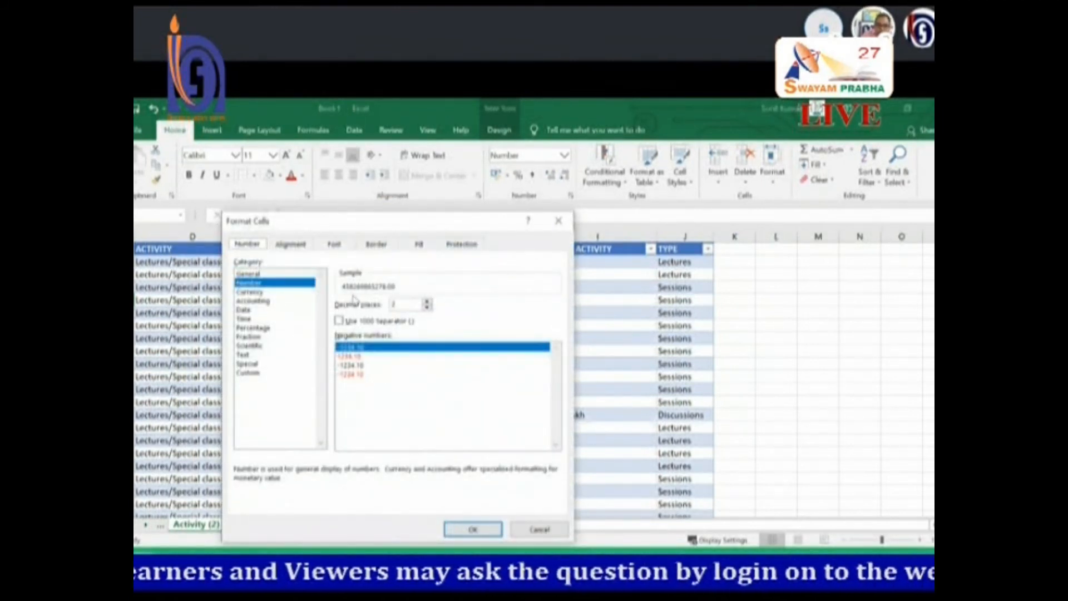
{"action": "left_click", "coordinate": [340, 322]}
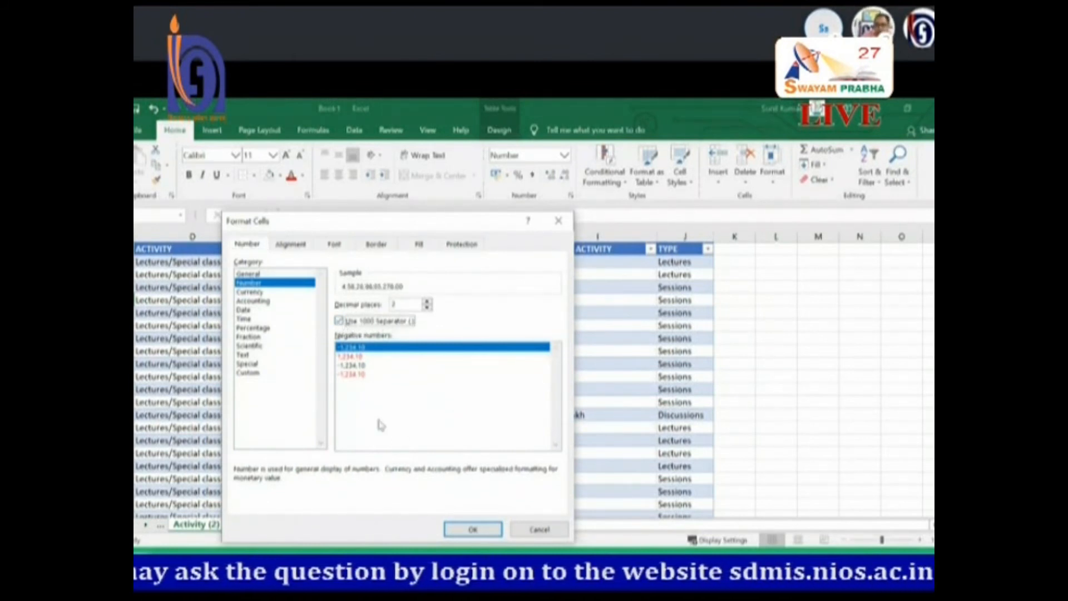
{"action": "left_click", "coordinate": [477, 529]}
{"action": "left_click", "coordinate": [276, 350]}
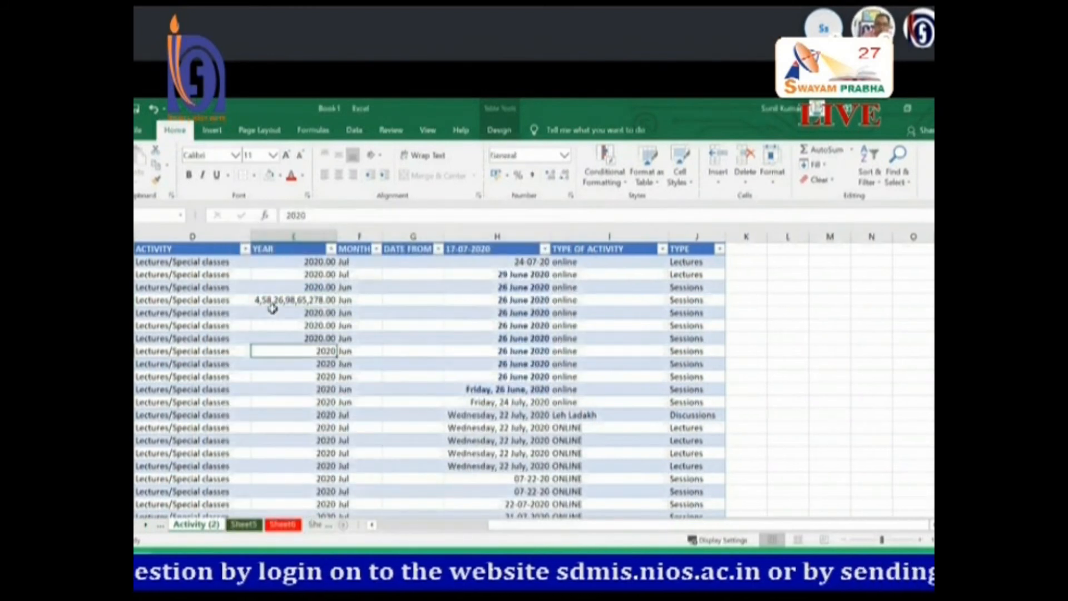
{"action": "left_click", "coordinate": [268, 301]}
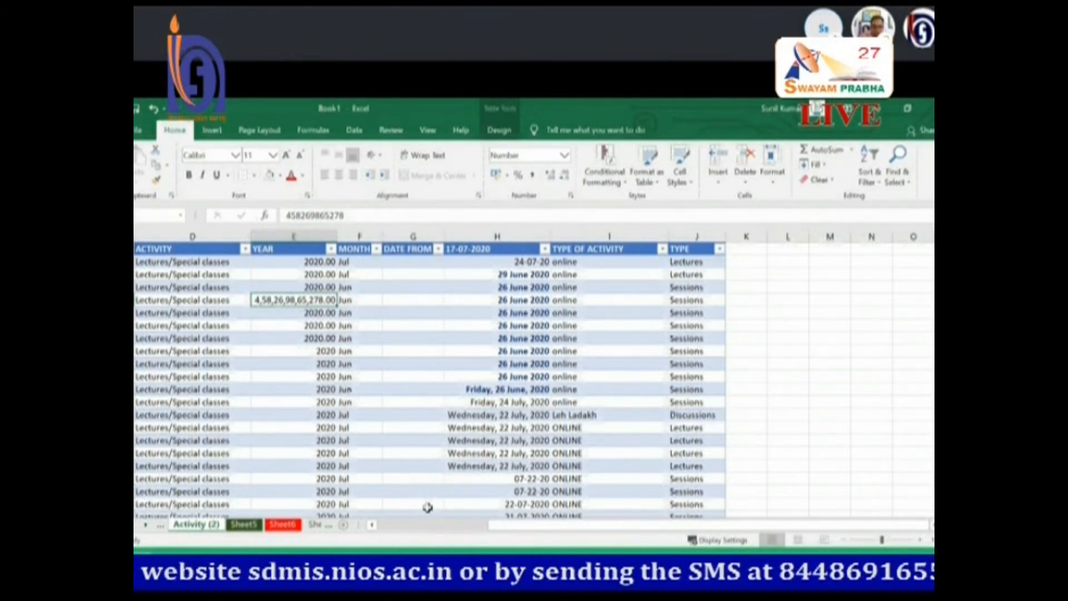
Enter =SUM(E6:E8) in G9 to total the three YEAR values.
{"action": "left_click", "coordinate": [304, 313]}
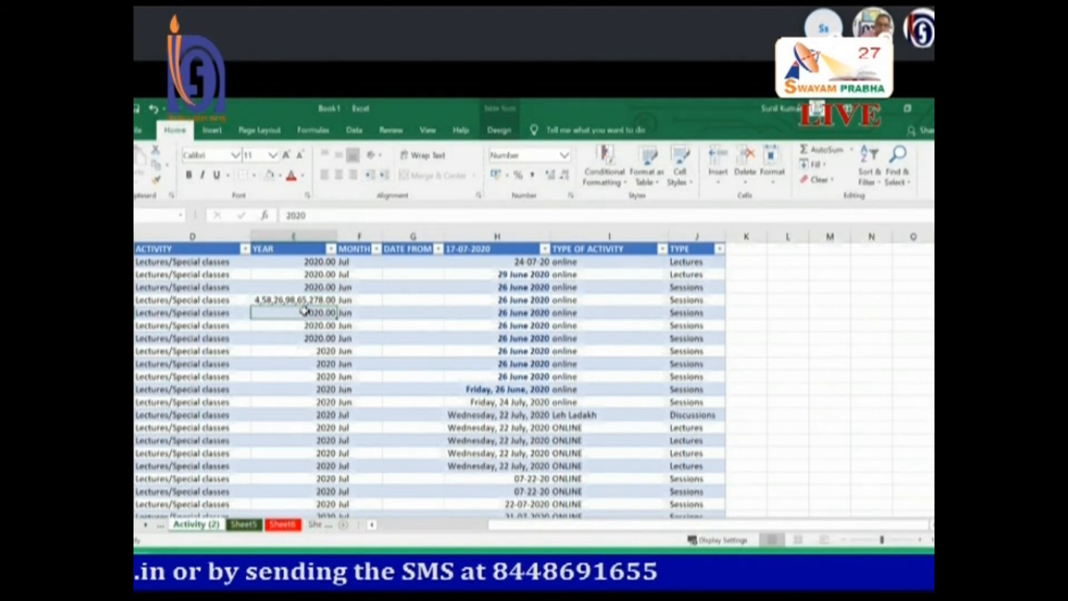
{"action": "left_click", "coordinate": [410, 363]}
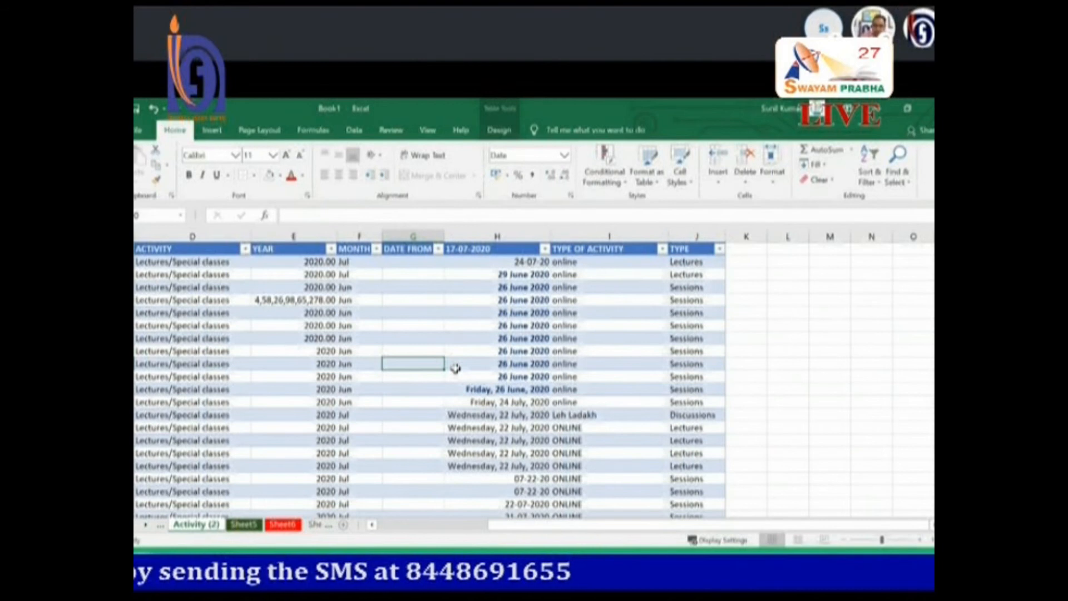
{"action": "type", "text": "="}
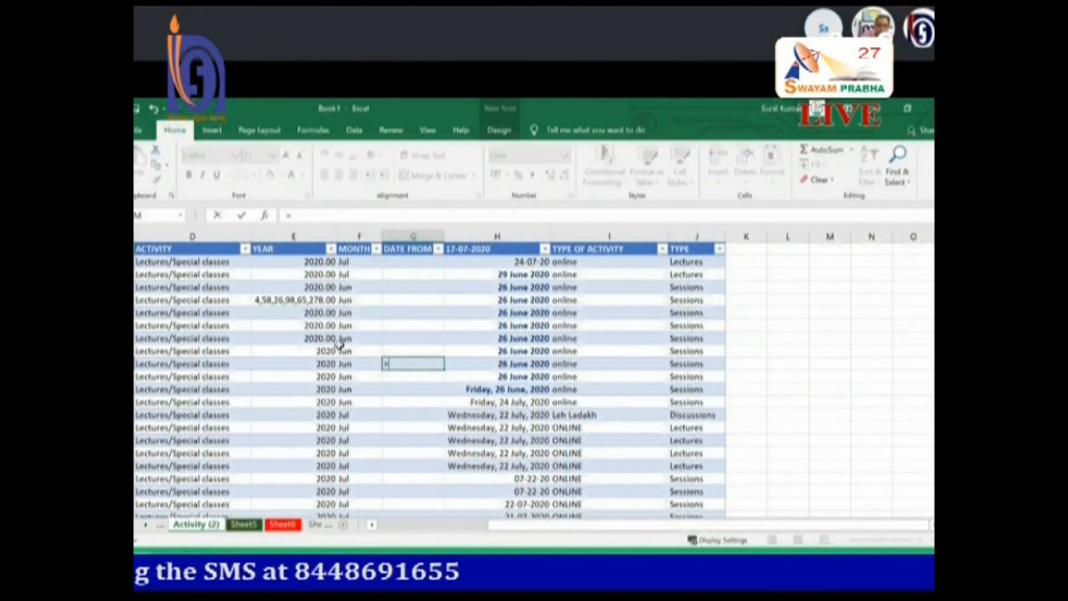
{"action": "left_click", "coordinate": [316, 312]}
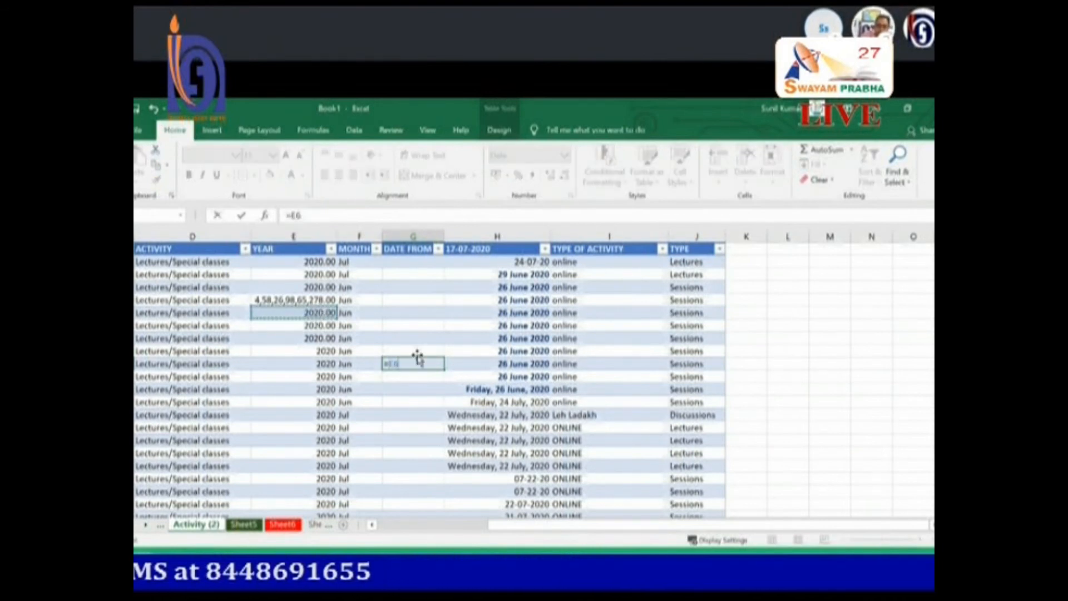
{"action": "key", "text": "BackSpace"}
{"action": "key", "text": "BackSpace"}
{"action": "type", "text": "sum"}
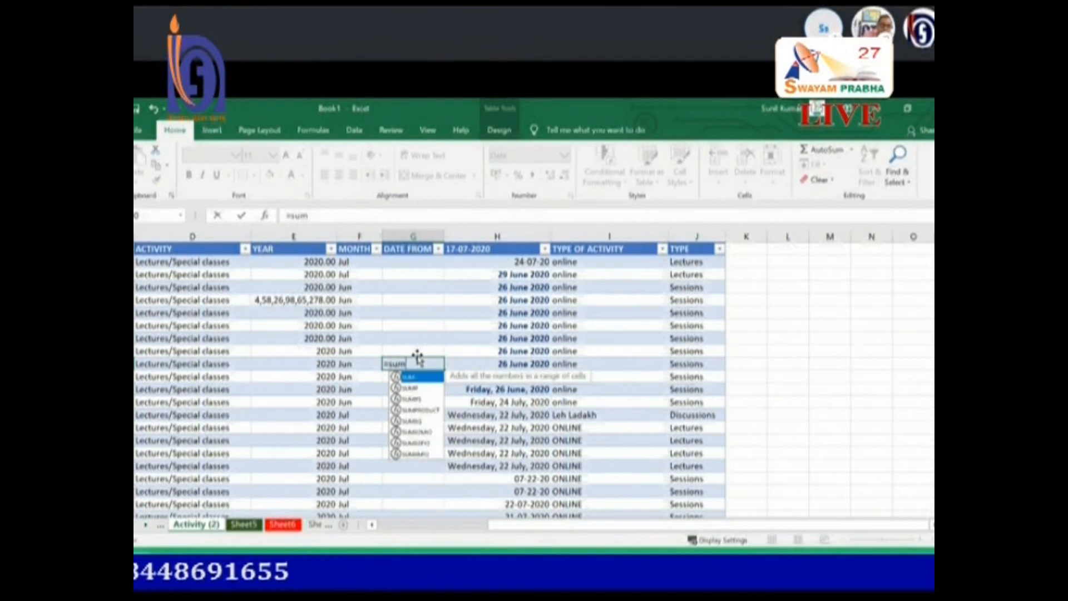
{"action": "type", "text": "("}
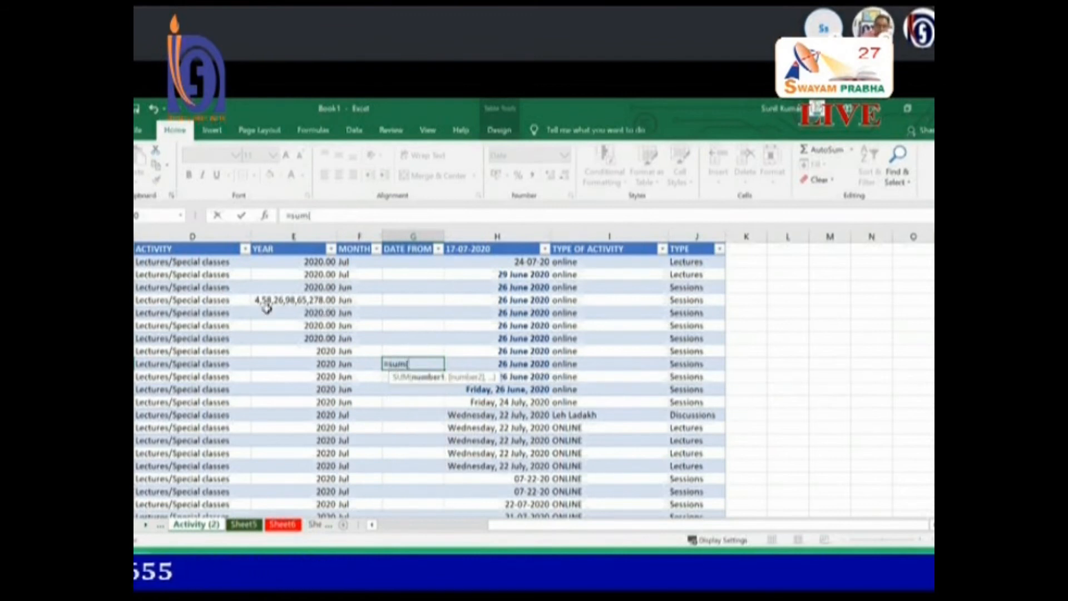
{"action": "left_click_drag", "start_coordinate": [314, 312], "coordinate": [312, 336]}
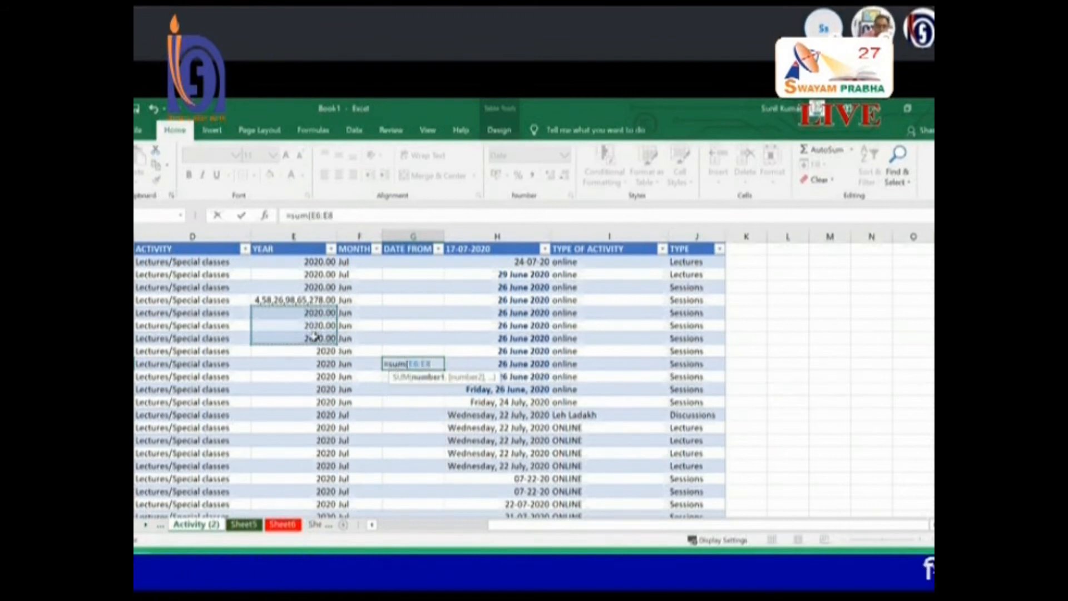
{"action": "type", "text": ")"}
{"action": "key", "text": "Return"}
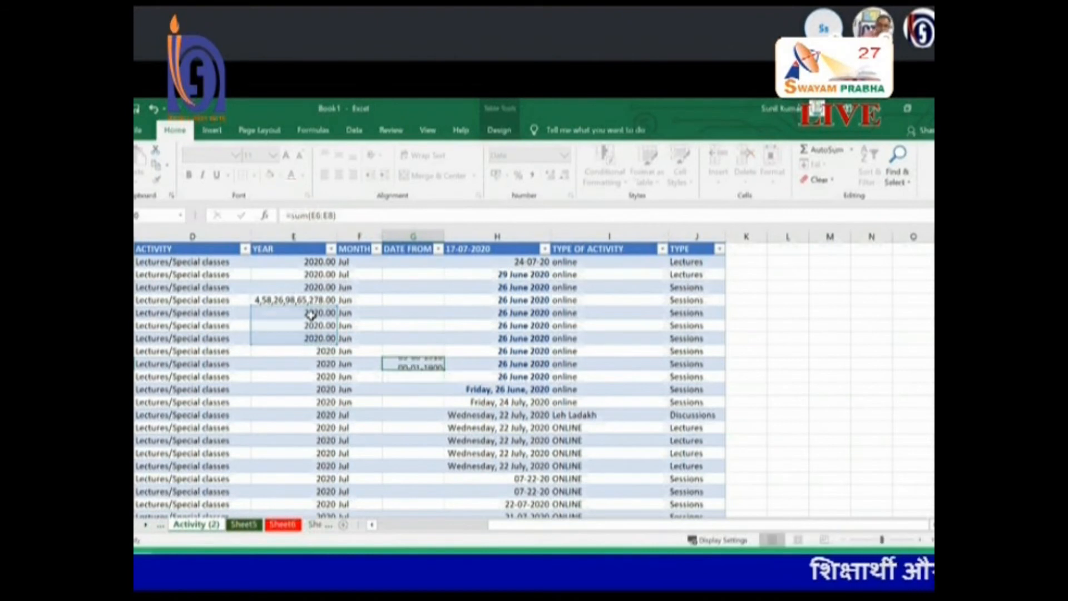
Format G9 as Number with 0 decimal places so it shows 6060.
{"action": "left_click", "coordinate": [402, 364]}
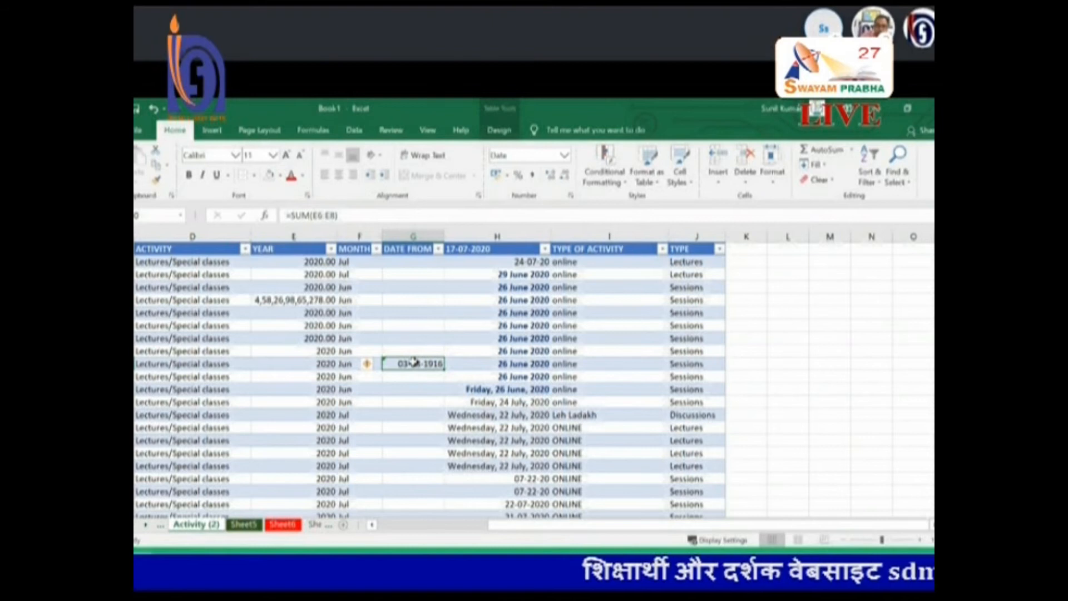
{"action": "right_click", "coordinate": [412, 362]}
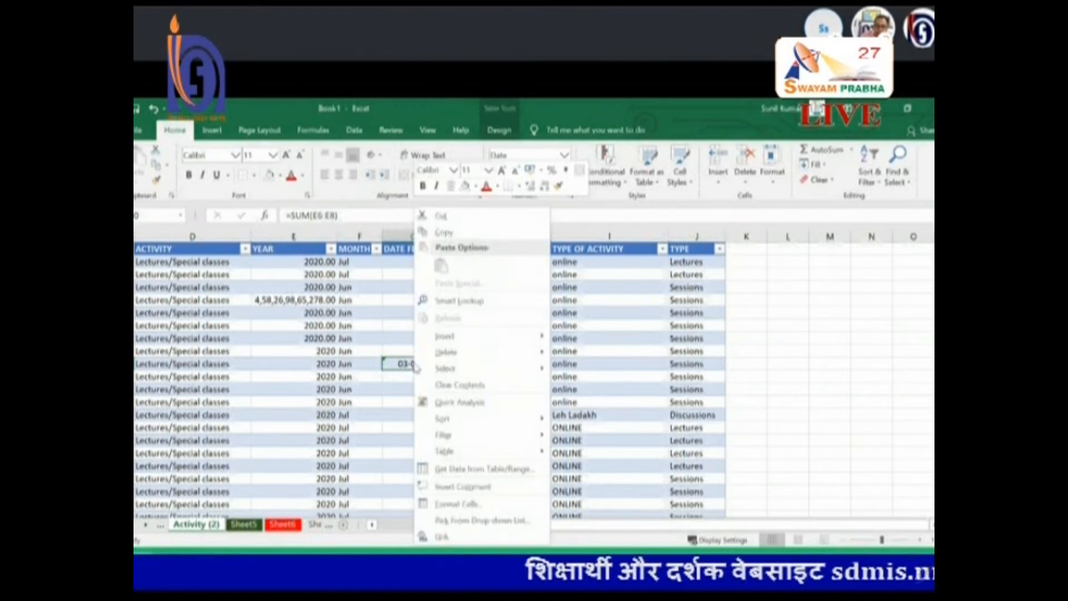
{"action": "left_click", "coordinate": [457, 504]}
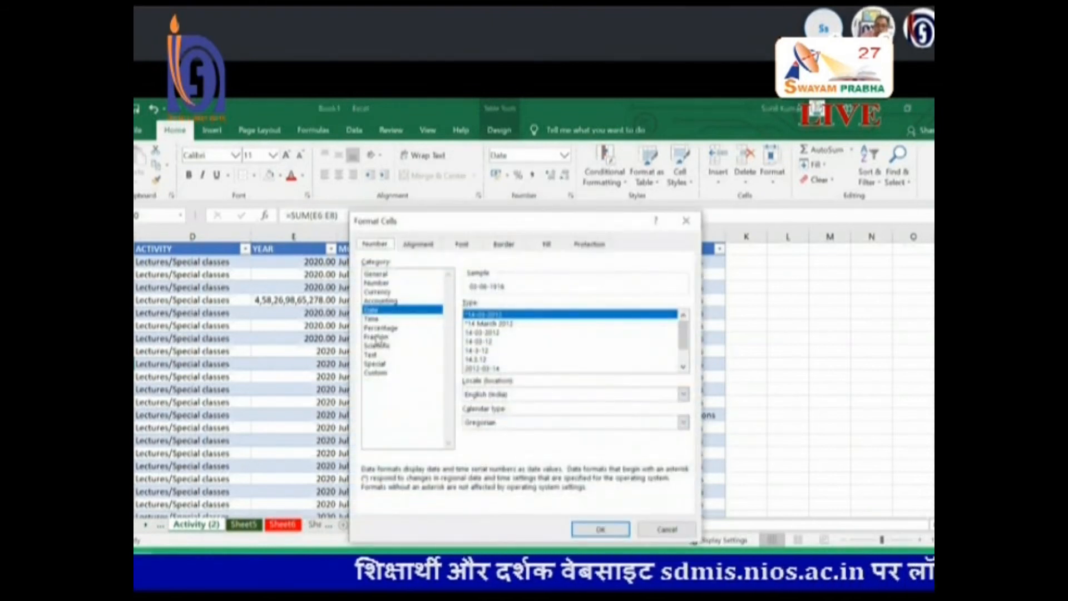
{"action": "left_click", "coordinate": [374, 284]}
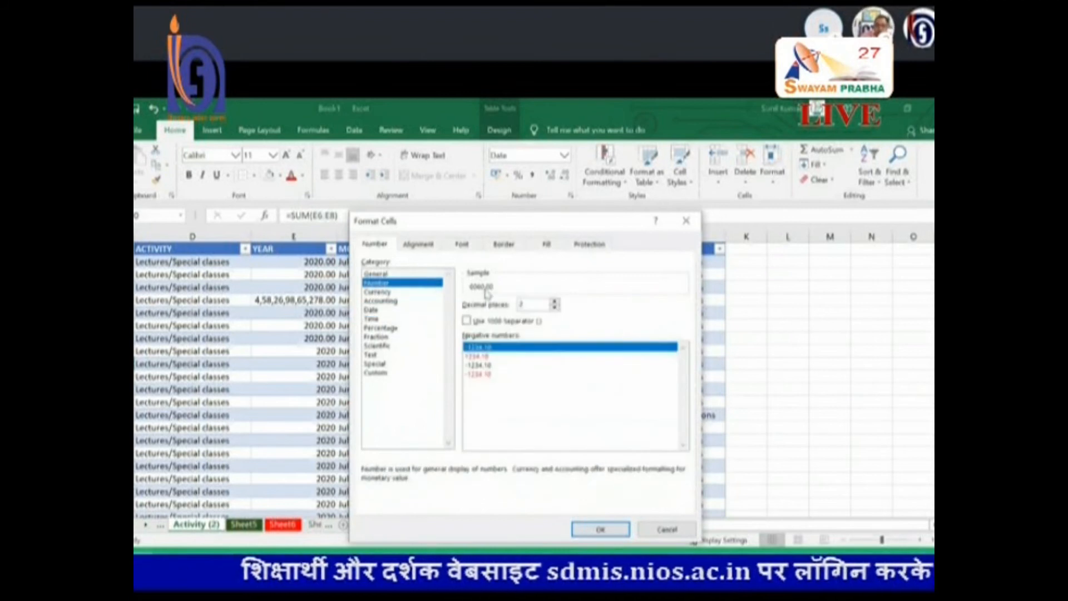
{"action": "left_click", "coordinate": [554, 308]}
{"action": "left_click", "coordinate": [554, 308]}
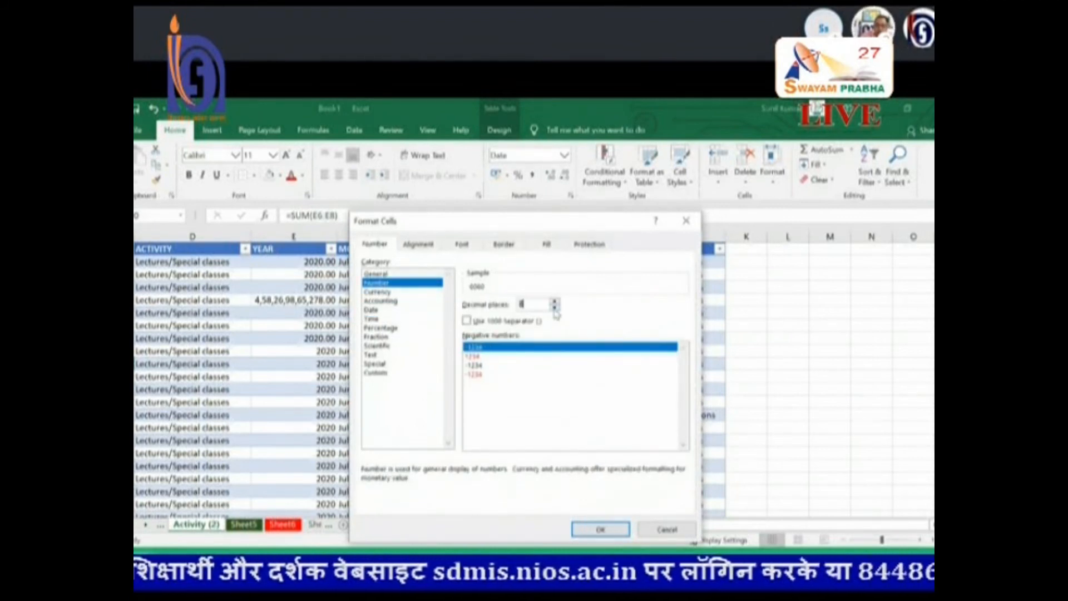
{"action": "left_click", "coordinate": [579, 533]}
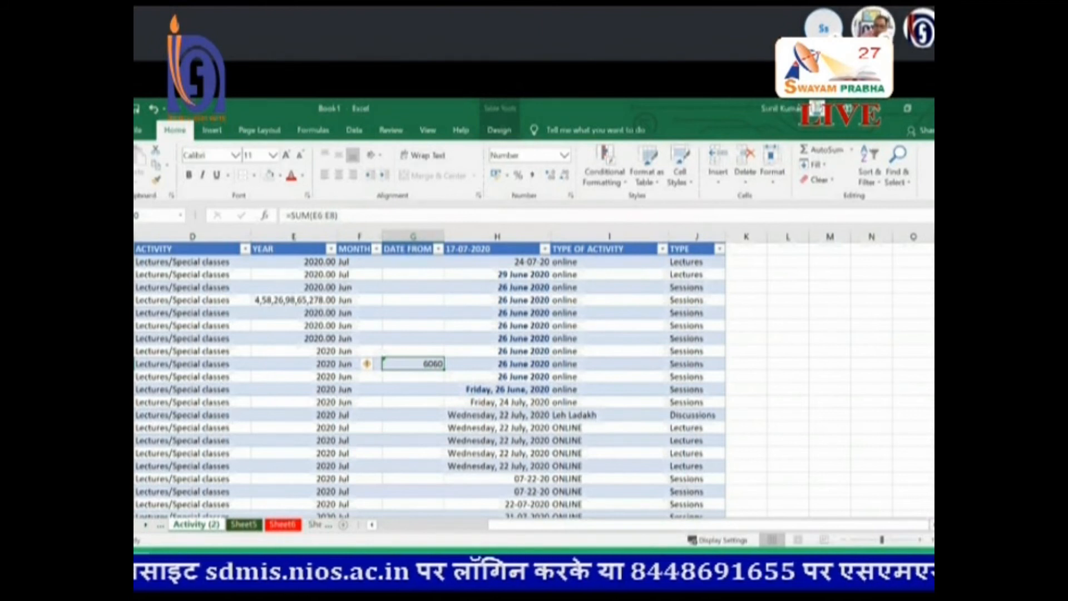
{"action": "left_click_drag", "start_coordinate": [298, 313], "coordinate": [307, 332]}
Format the YEAR cells E6:E8 as Text.
{"action": "right_click", "coordinate": [310, 335]}
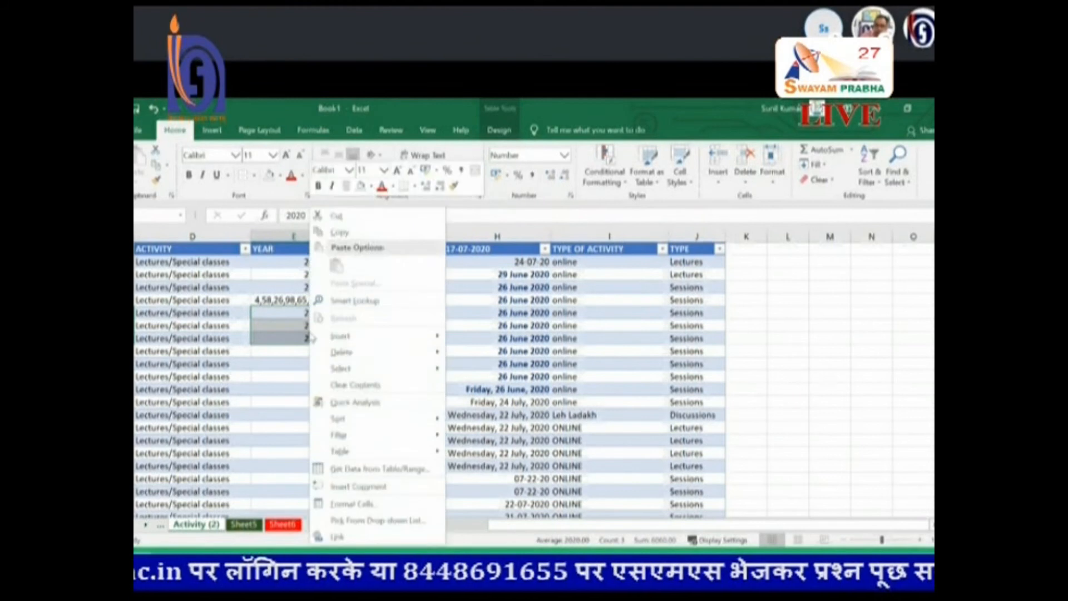
{"action": "left_click", "coordinate": [351, 503]}
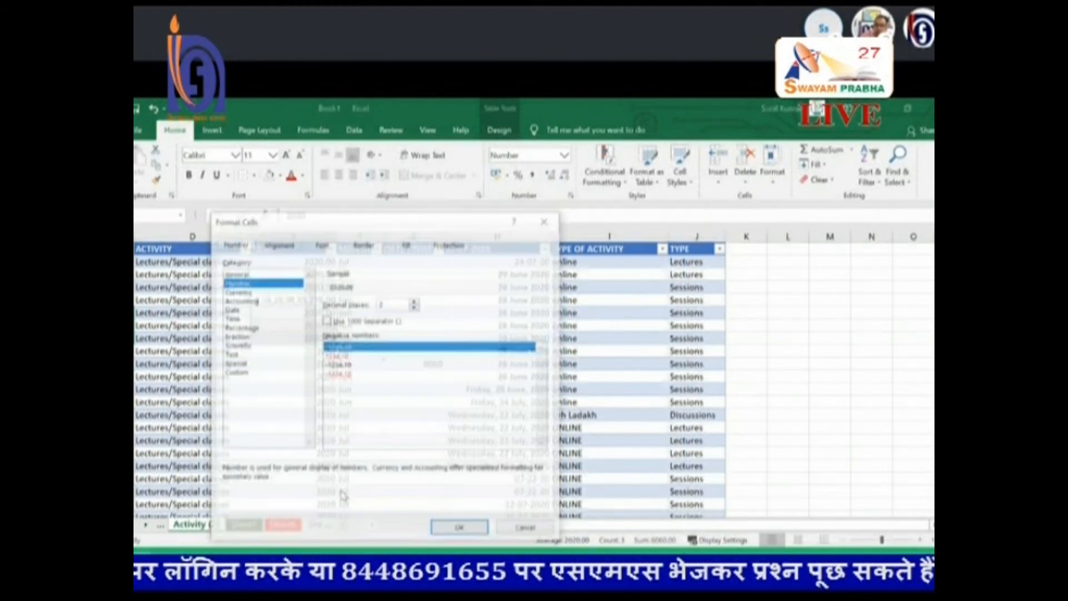
{"action": "left_click", "coordinate": [230, 355]}
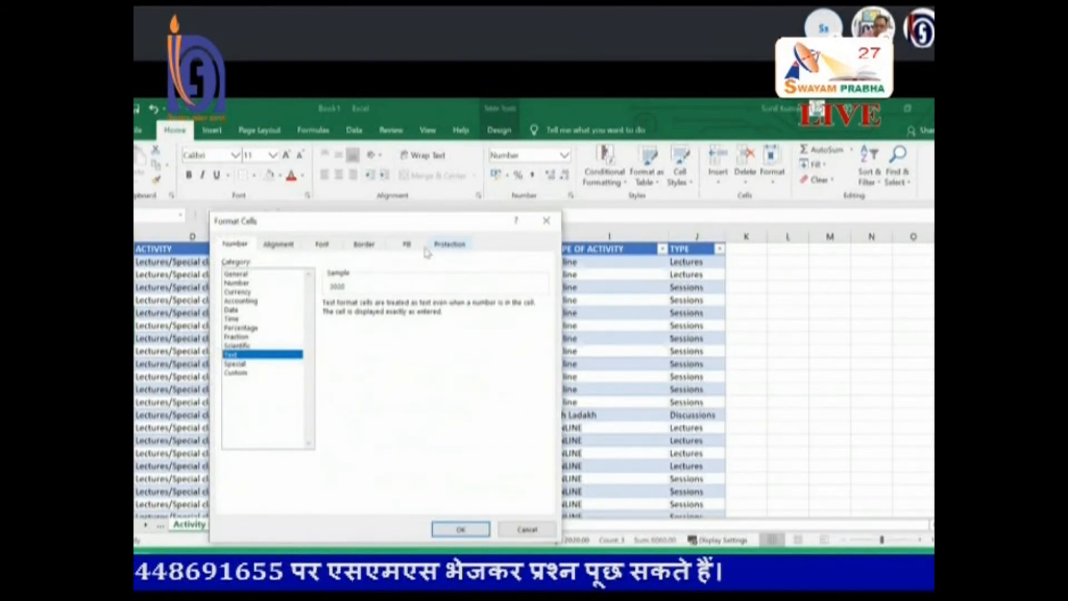
{"action": "left_click", "coordinate": [456, 529]}
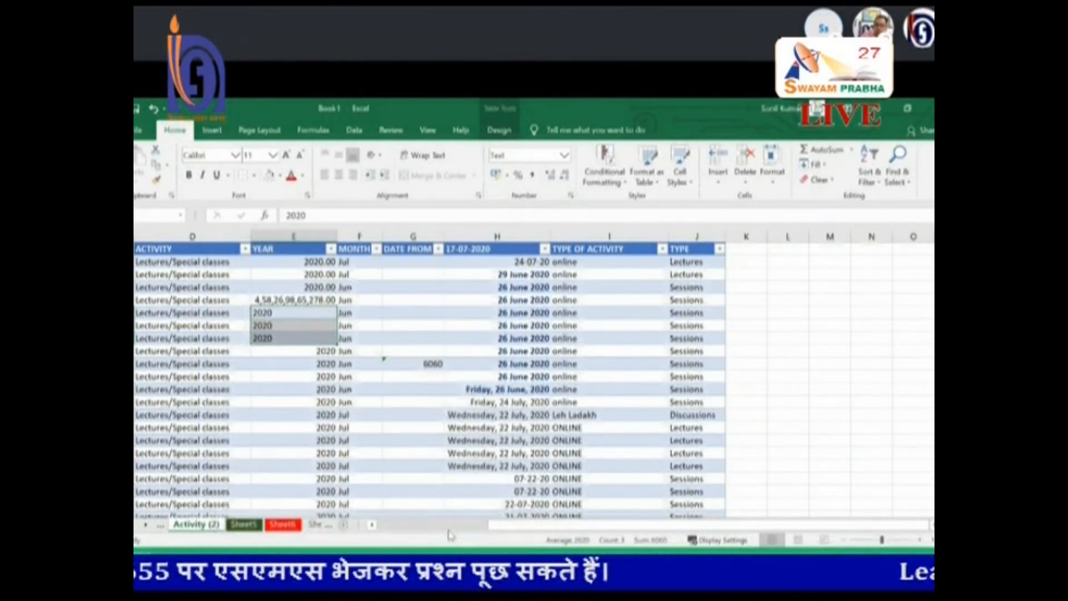
{"action": "left_click", "coordinate": [326, 373]}
{"action": "left_click", "coordinate": [270, 349]}
{"action": "left_click", "coordinate": [268, 313]}
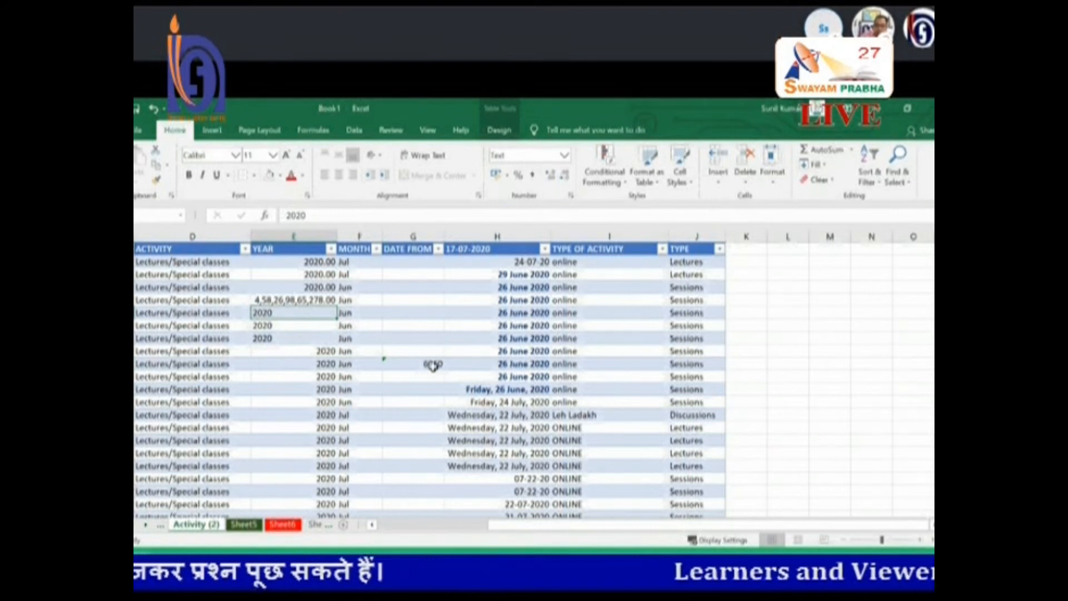
Enter =SUM(E6:E7) in G8, giving 4040.
{"action": "left_click", "coordinate": [424, 350]}
{"action": "type", "text": "=sum"}
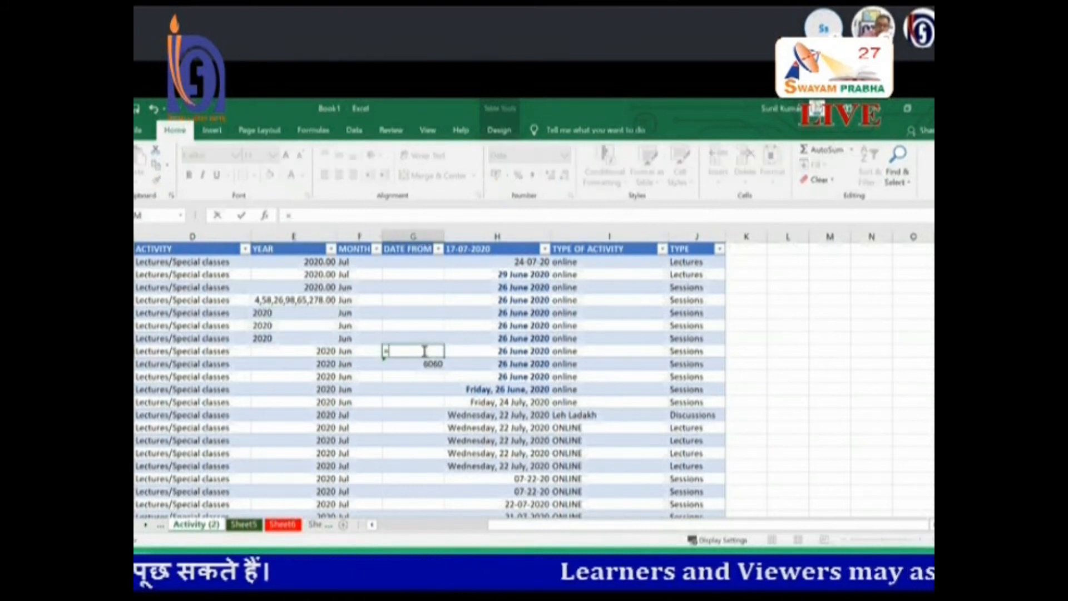
{"action": "type", "text": "("}
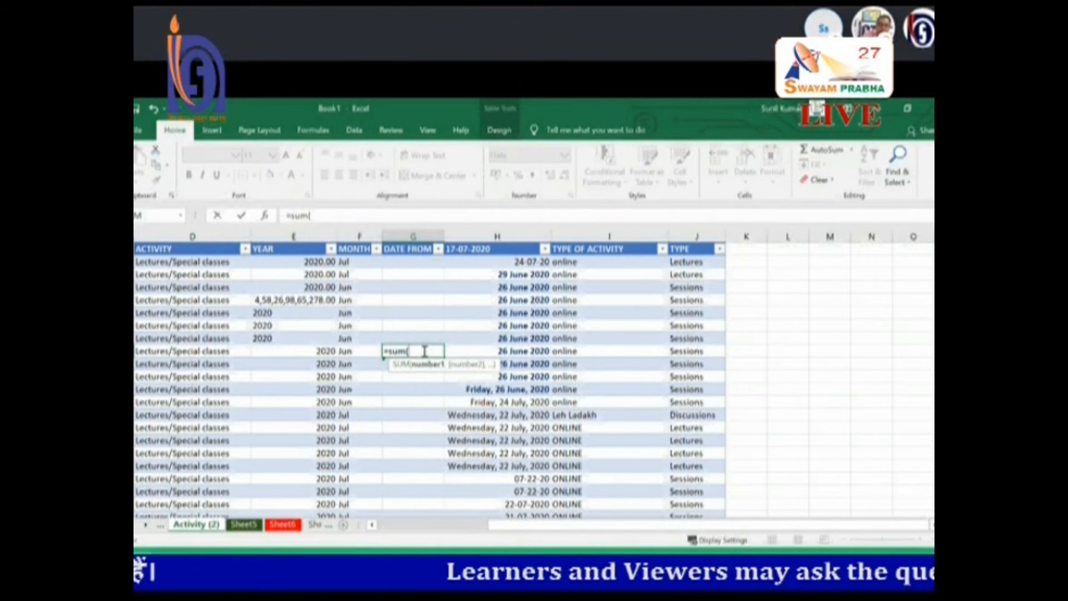
{"action": "left_click_drag", "start_coordinate": [274, 313], "coordinate": [273, 328]}
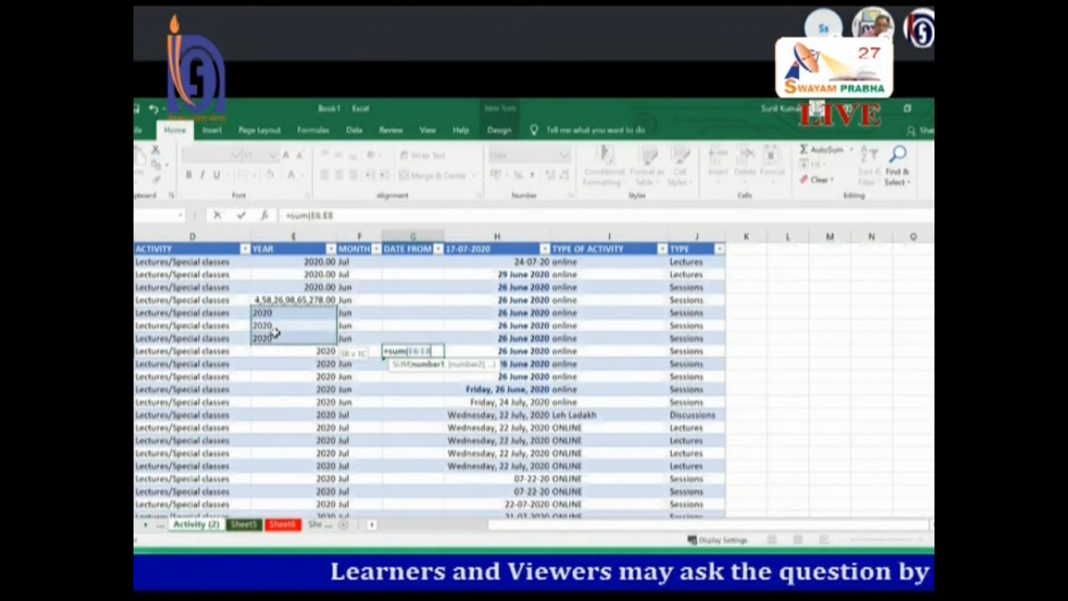
{"action": "type", "text": ")"}
{"action": "key", "text": "Return"}
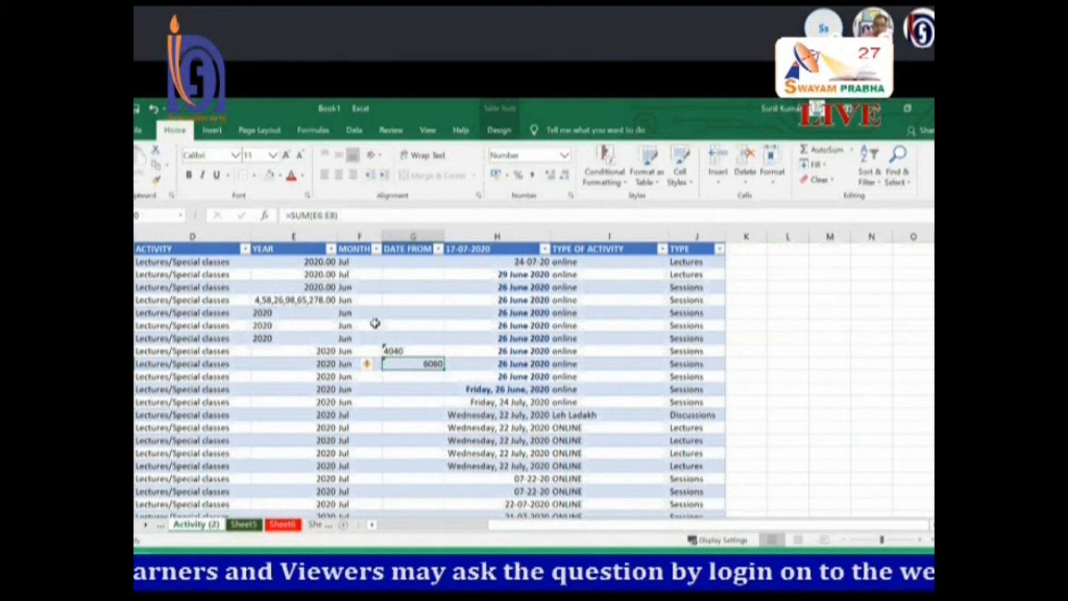
{"action": "left_click", "coordinate": [400, 348]}
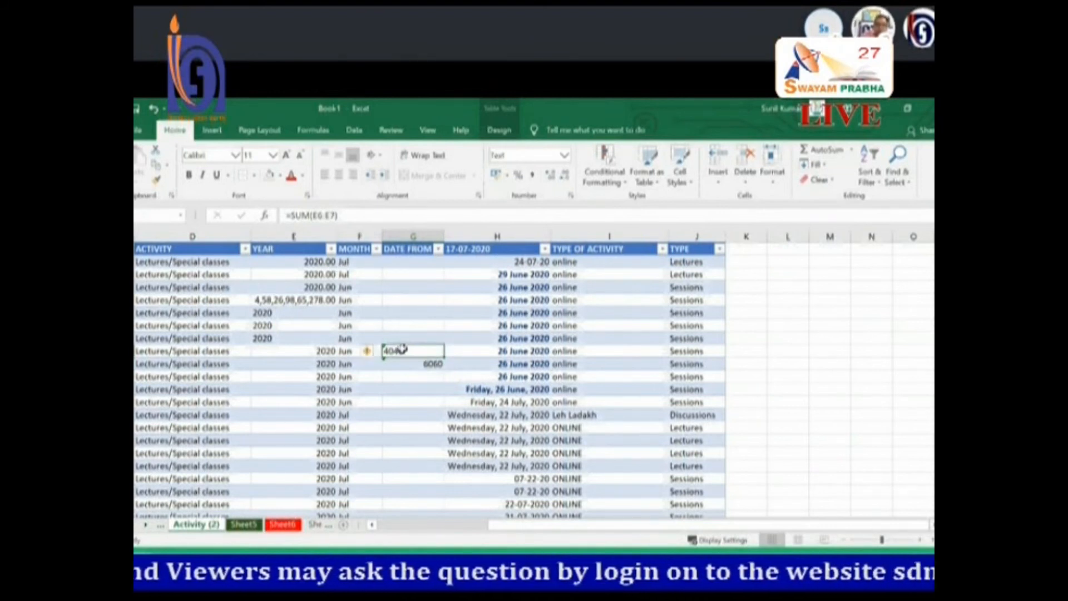
Add a leading 0 to E6, E7 and E8 so each reads 02020.
{"action": "left_click_drag", "start_coordinate": [282, 314], "coordinate": [288, 335]}
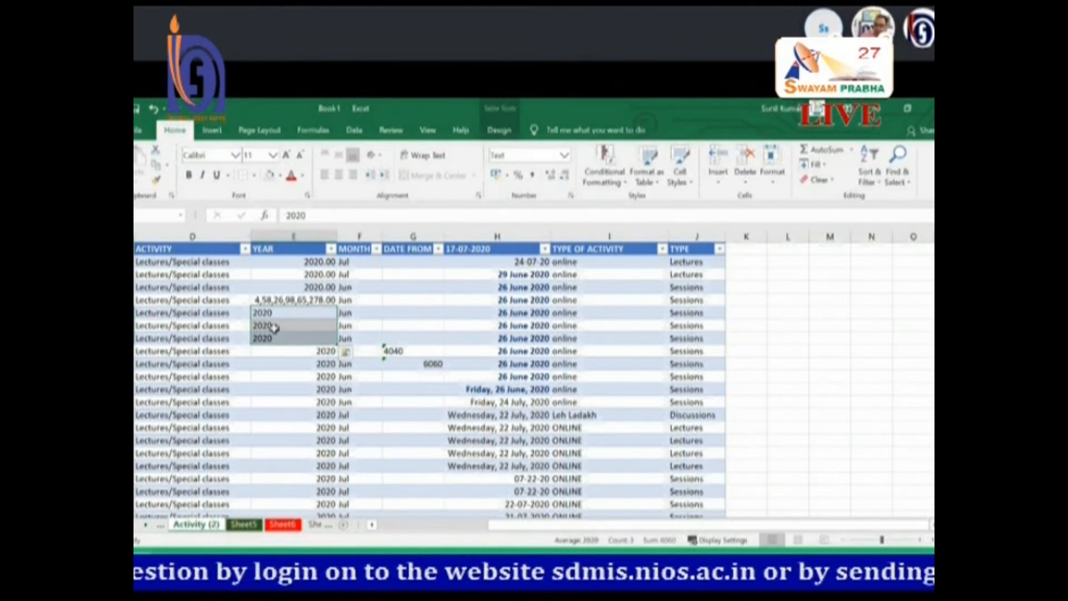
{"action": "left_click", "coordinate": [253, 313]}
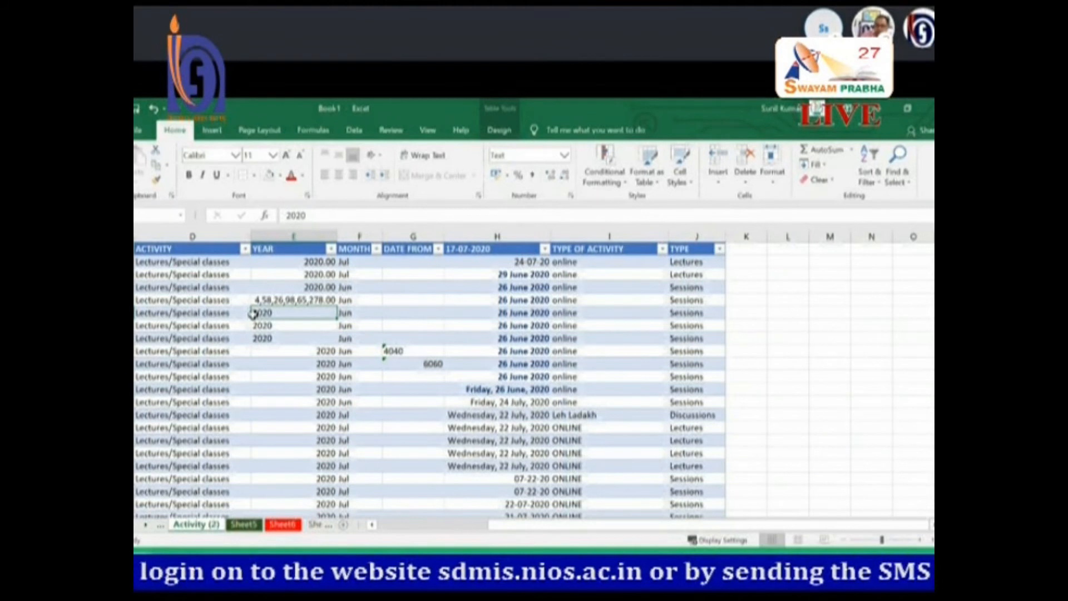
{"action": "double_click", "coordinate": [253, 312]}
{"action": "type", "text": "0"}
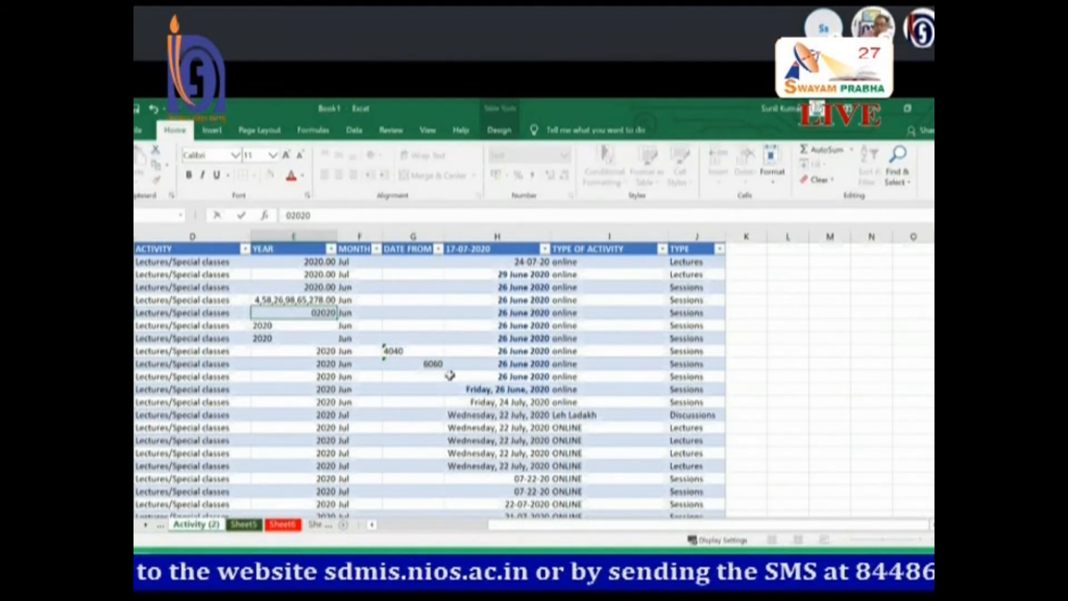
{"action": "key", "text": "Return"}
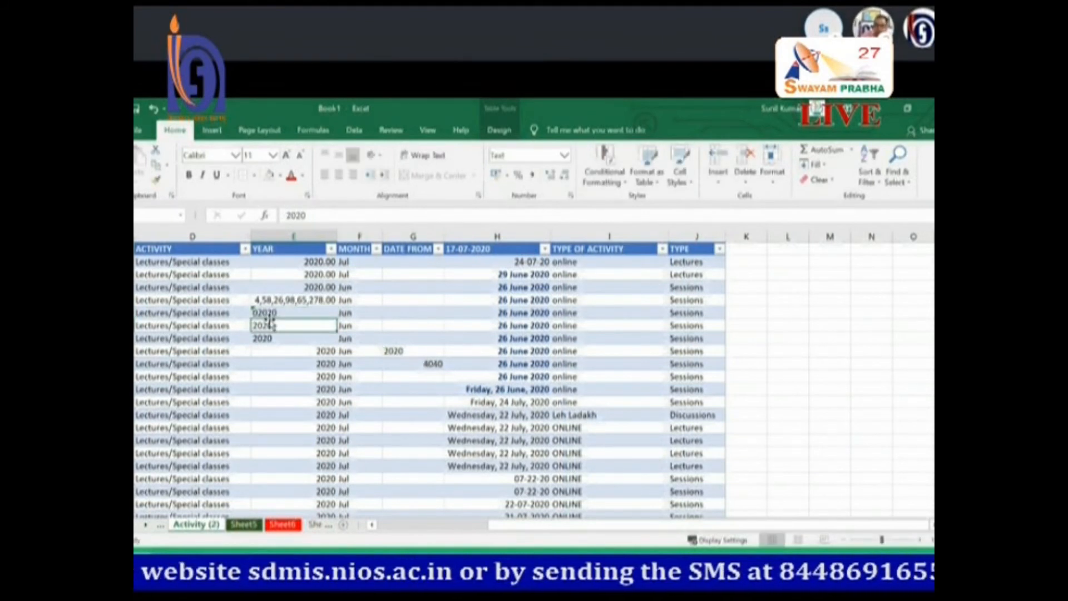
{"action": "left_click", "coordinate": [263, 311]}
{"action": "double_click", "coordinate": [262, 326]}
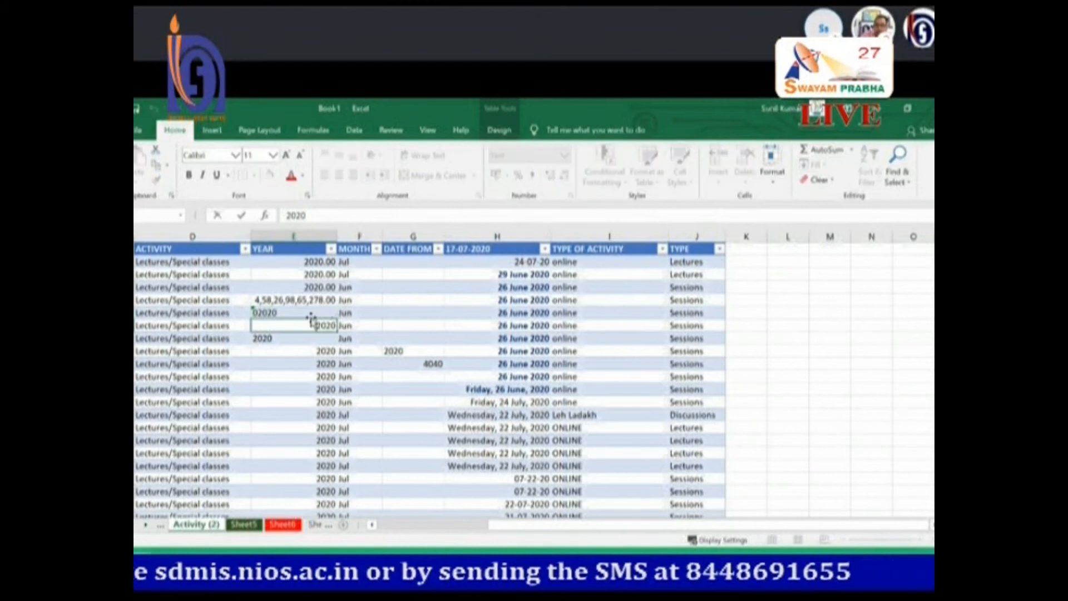
{"action": "type", "text": "0"}
{"action": "key", "text": "Return"}
{"action": "left_click", "coordinate": [259, 333]}
{"action": "double_click", "coordinate": [257, 336]}
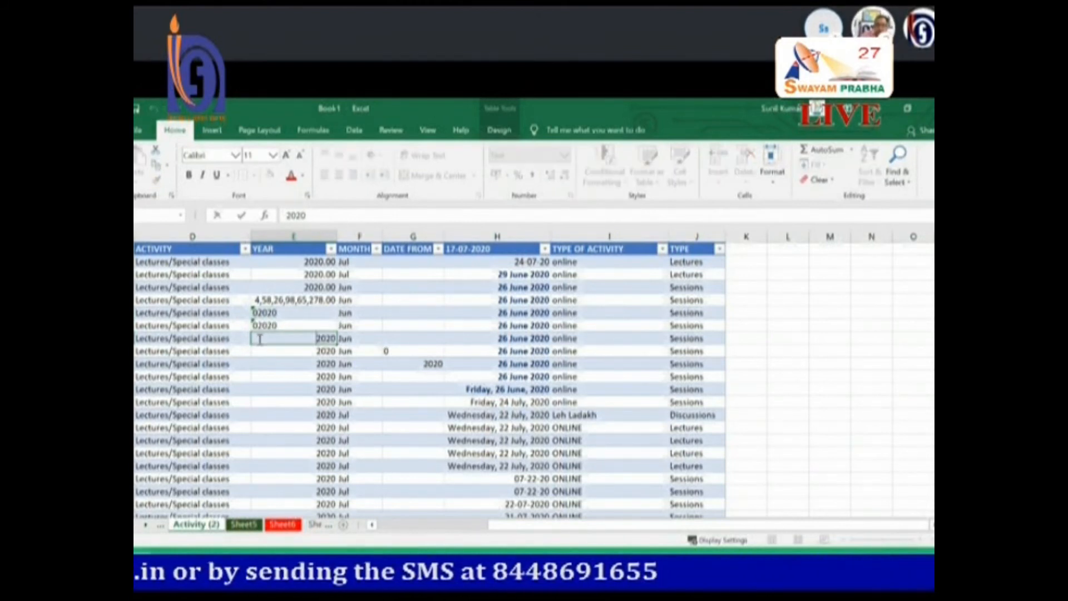
{"action": "type", "text": "0"}
{"action": "key", "text": "Return"}
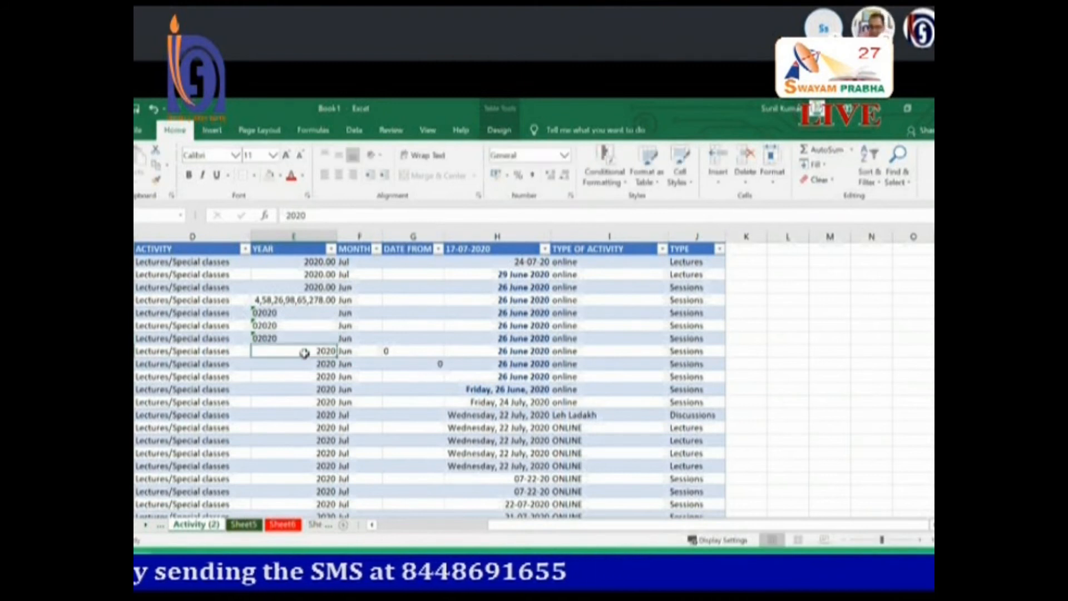
Check that the G9 and G10 SUM results read 0, then switch to the PowerPoint slides.
{"action": "left_click", "coordinate": [417, 351]}
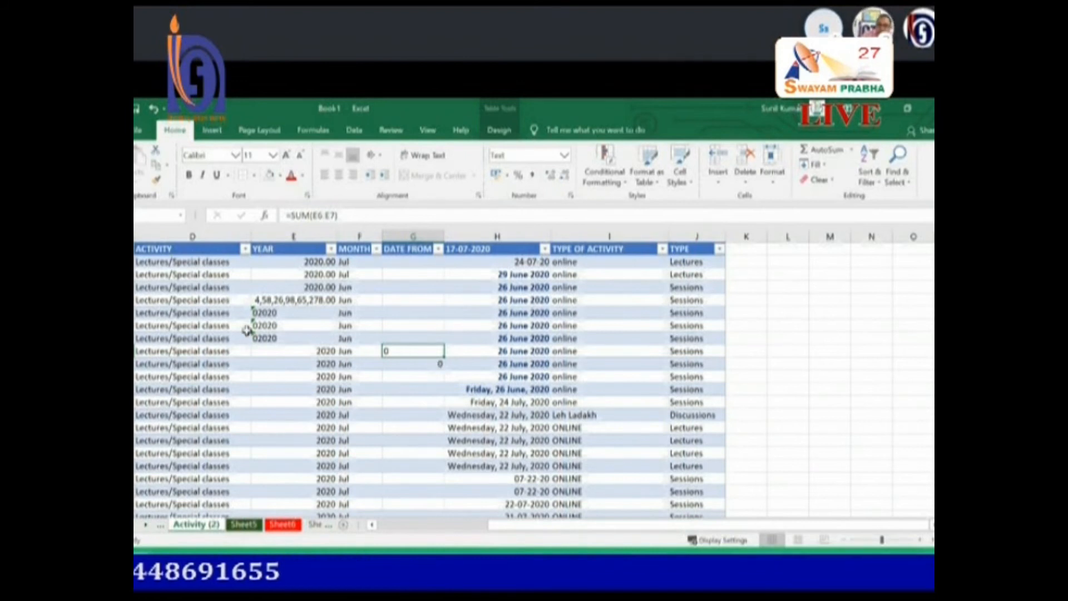
{"action": "left_click_drag", "start_coordinate": [262, 313], "coordinate": [268, 334]}
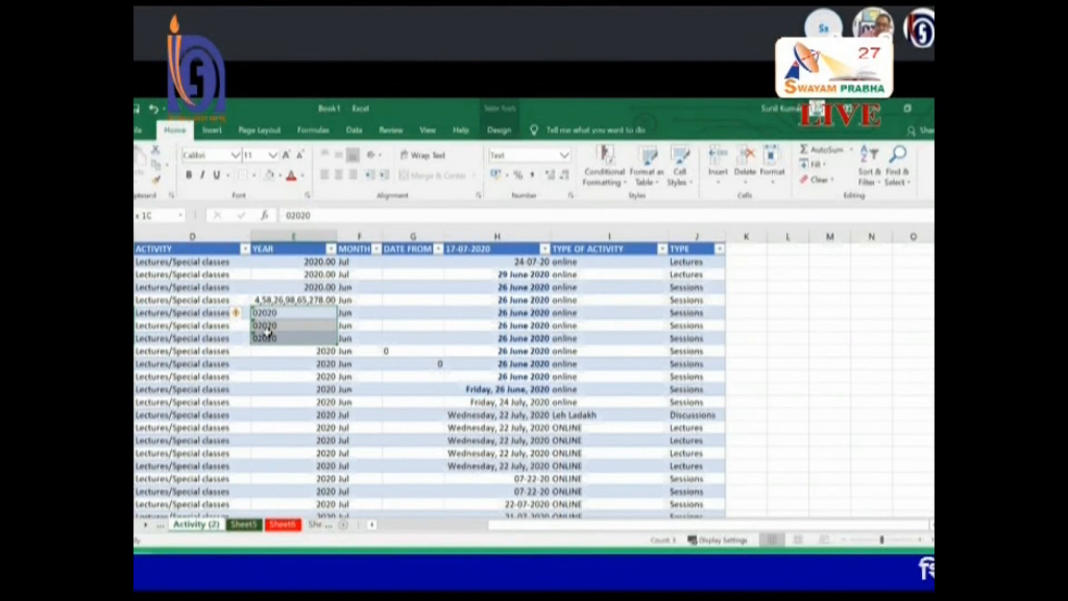
{"action": "left_click_drag", "start_coordinate": [268, 332], "coordinate": [271, 334]}
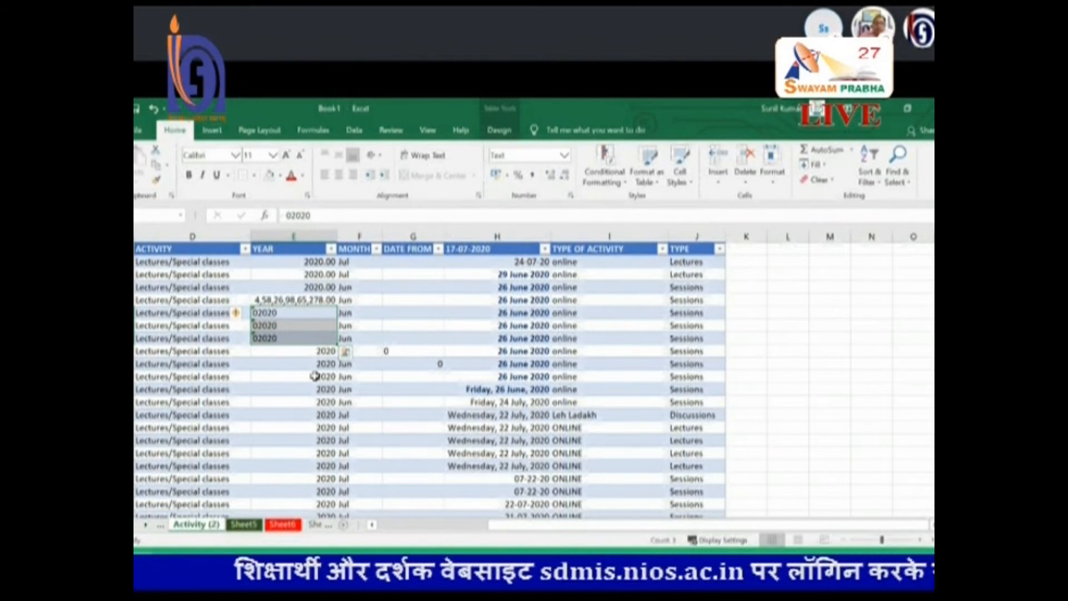
{"action": "left_click", "coordinate": [389, 363]}
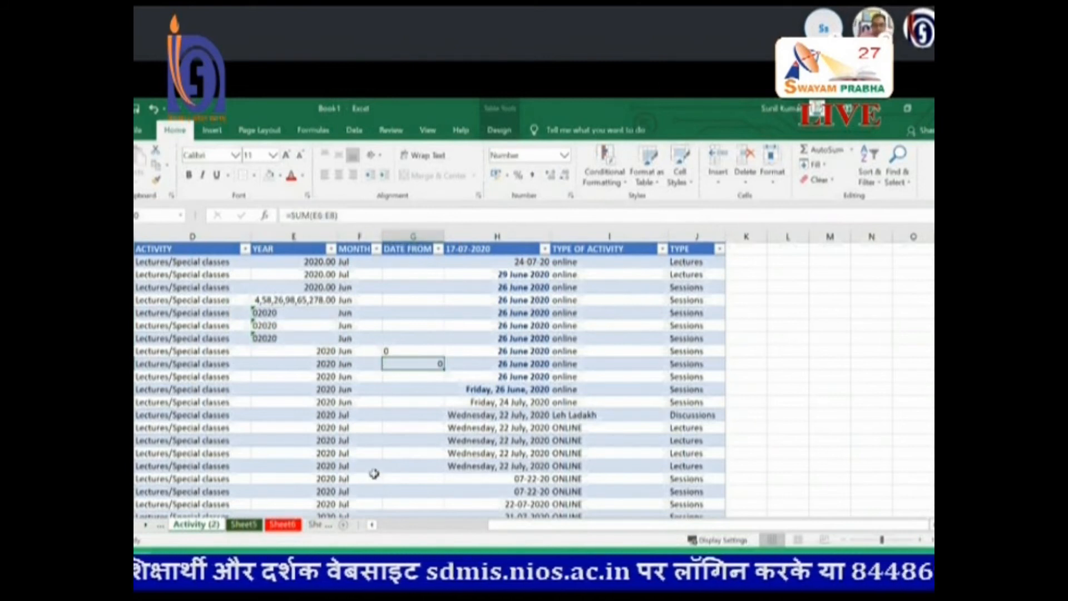
{"action": "key", "text": "alt+Tab"}
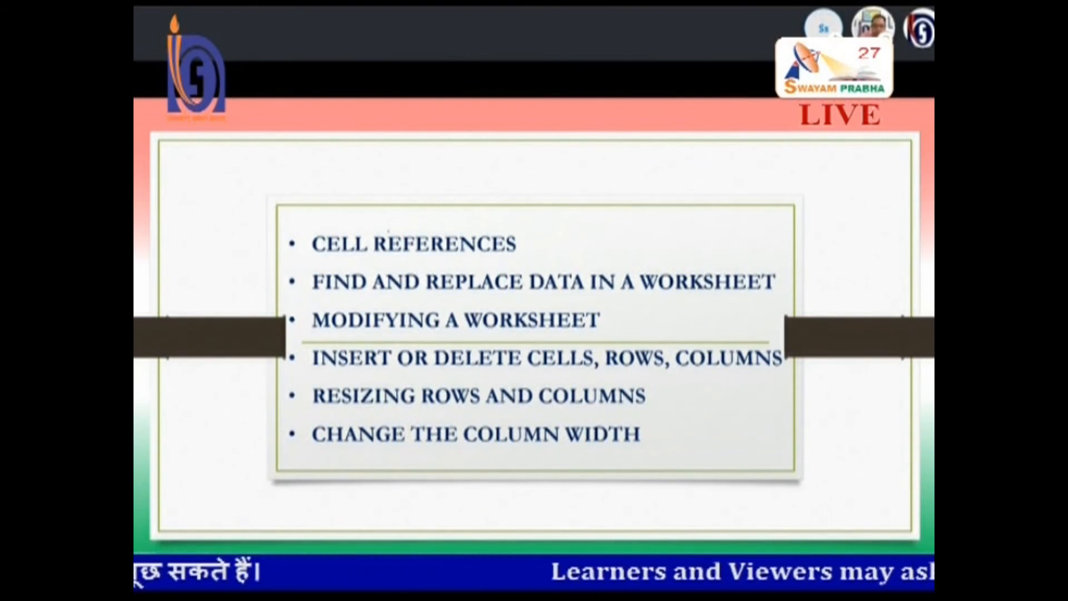
Return to Book1's Activity (2) sheet, zoomed in and scrolled left to column A.
{"action": "key", "text": "alt+Tab"}
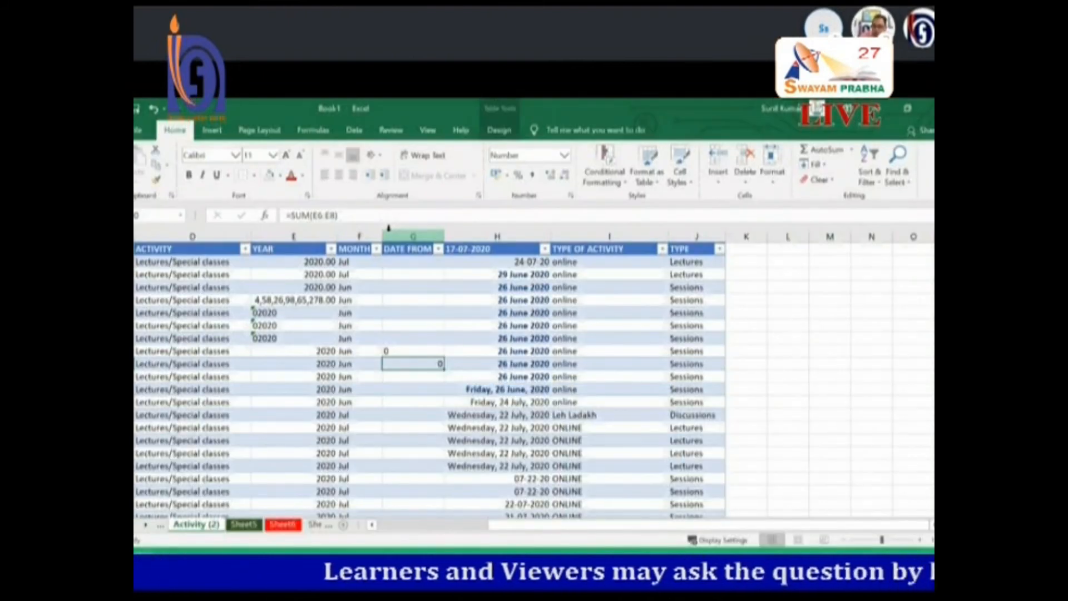
{"action": "left_click", "coordinate": [866, 374]}
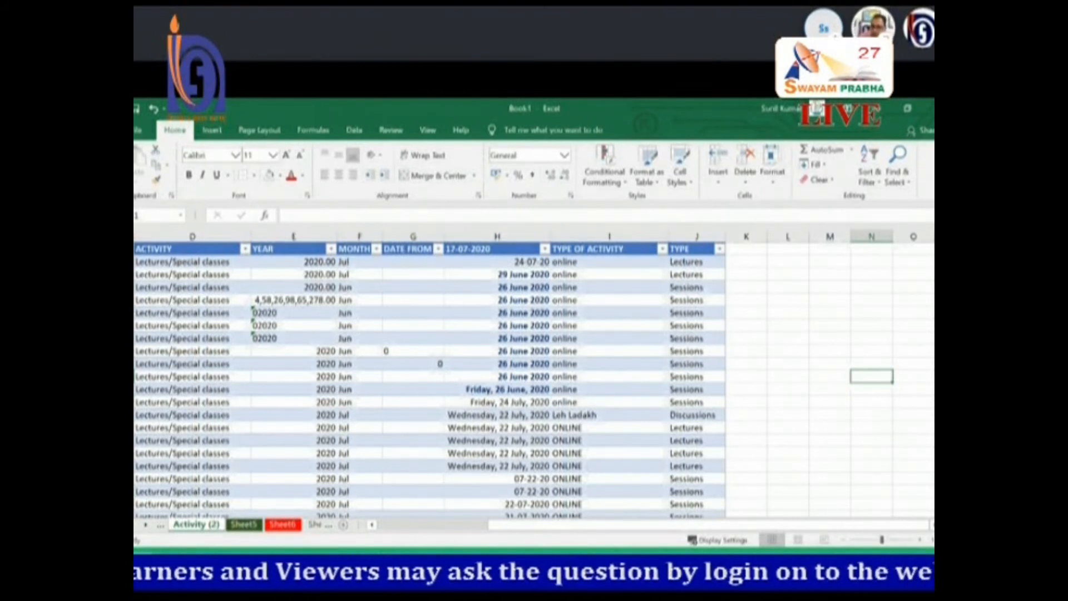
{"action": "left_click", "coordinate": [920, 540]}
{"action": "left_click", "coordinate": [921, 540]}
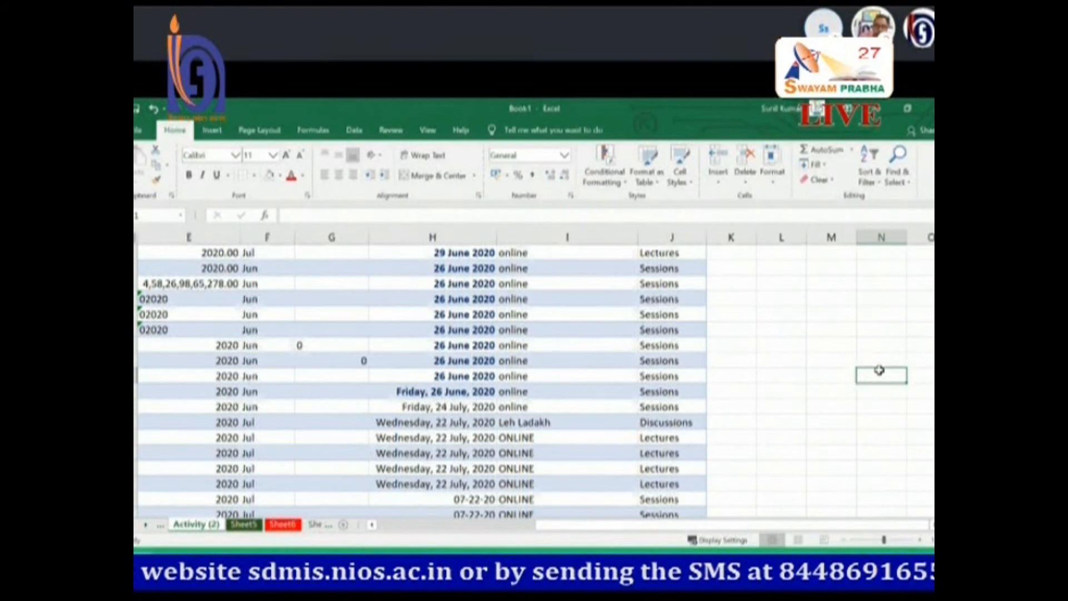
{"action": "left_click", "coordinate": [151, 217]}
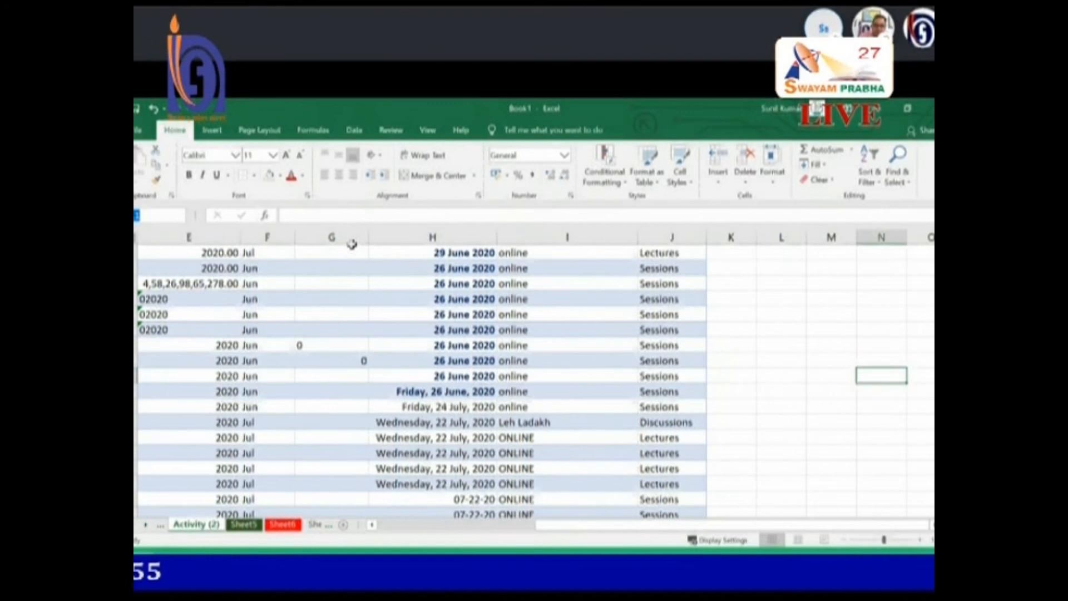
{"action": "key", "text": "alt+Tab"}
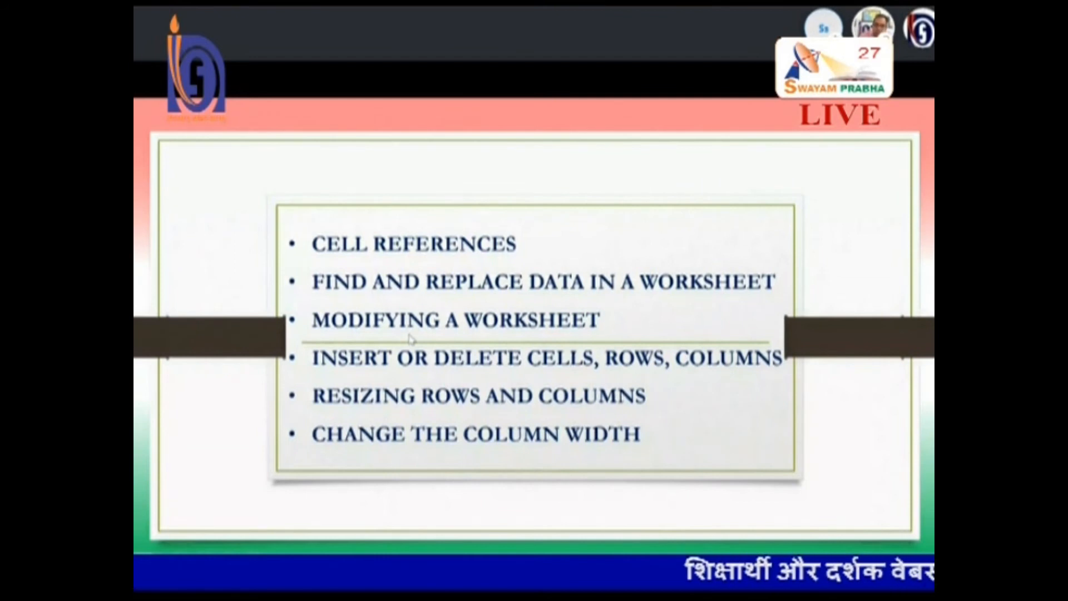
{"action": "key", "text": "alt+Tab"}
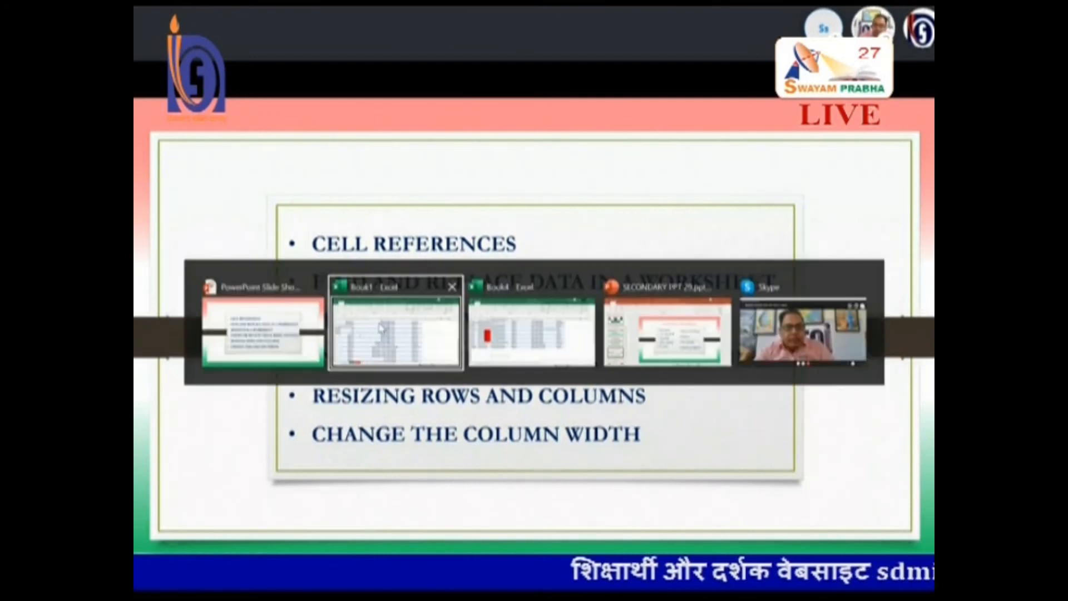
{"action": "left_click", "coordinate": [382, 328]}
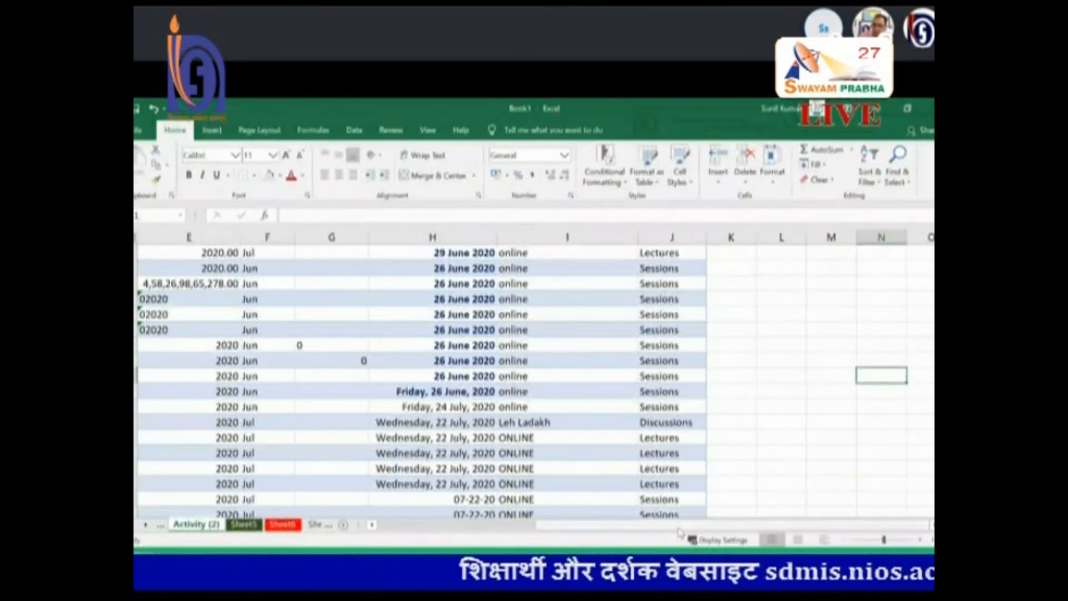
{"action": "left_click_drag", "start_coordinate": [678, 525], "coordinate": [501, 524]}
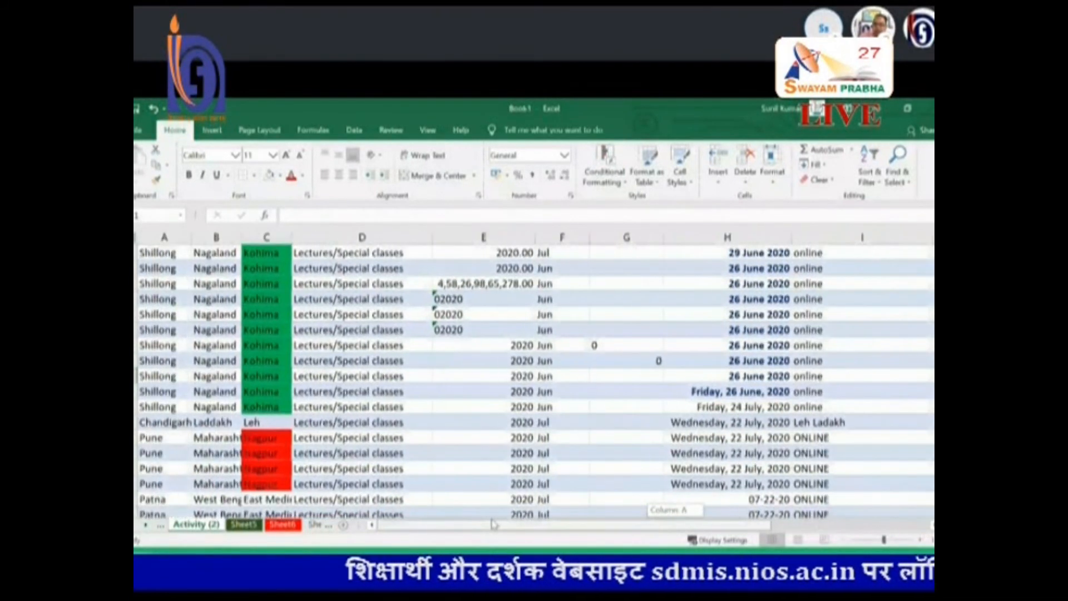
With an ACTIVITY cell selected, open Find from the Find & Select menu.
{"action": "left_click", "coordinate": [415, 298]}
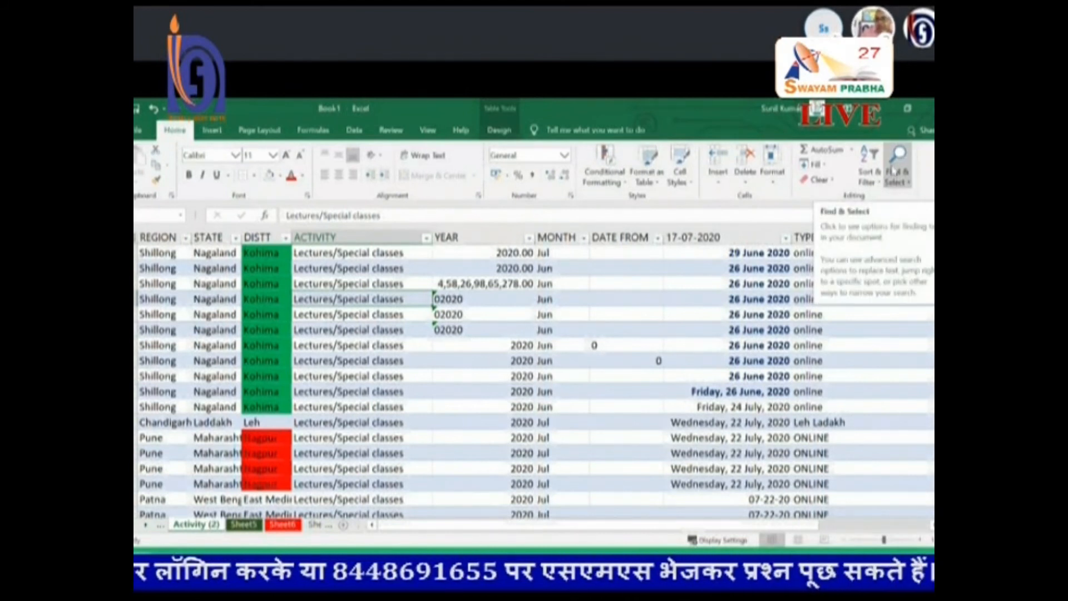
{"action": "left_click", "coordinate": [910, 188]}
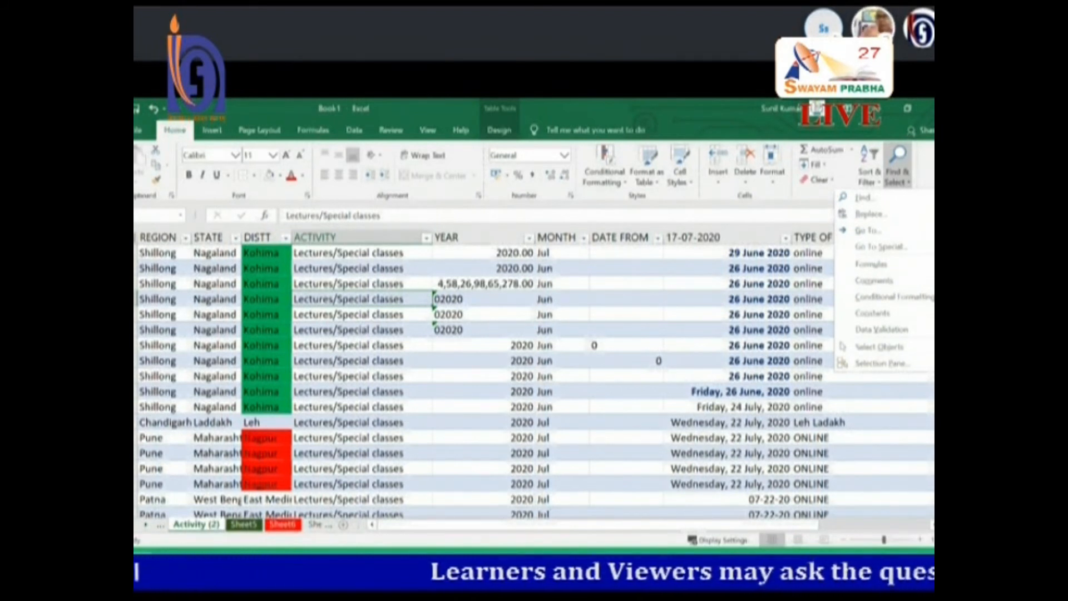
{"action": "left_click", "coordinate": [862, 197]}
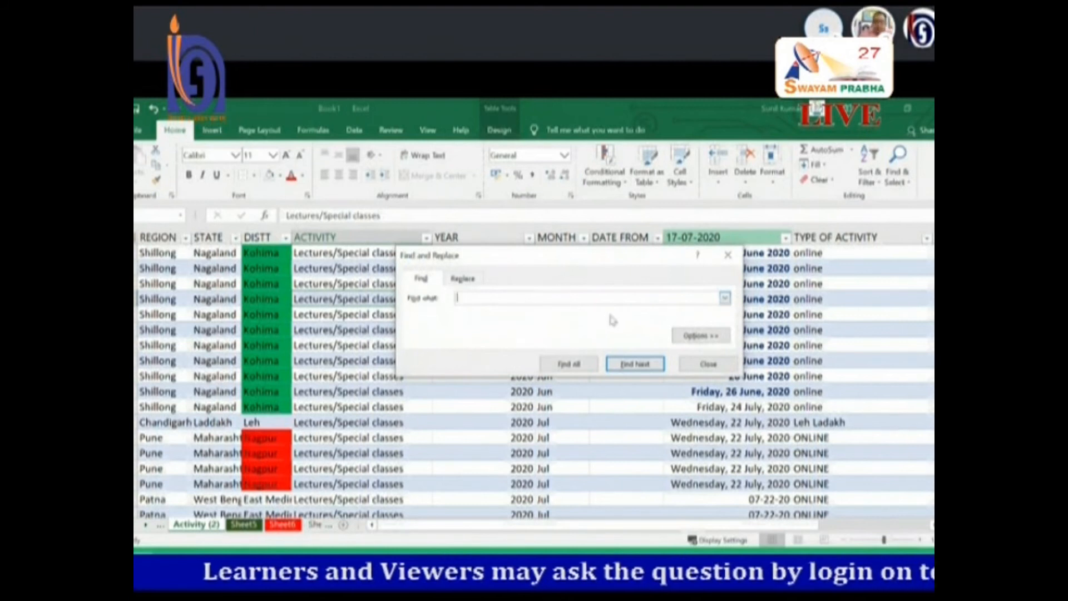
Search for Leh, stepping through its matches including Leh Ladakh, then go to the Replace tab.
{"action": "type", "text": "s"}
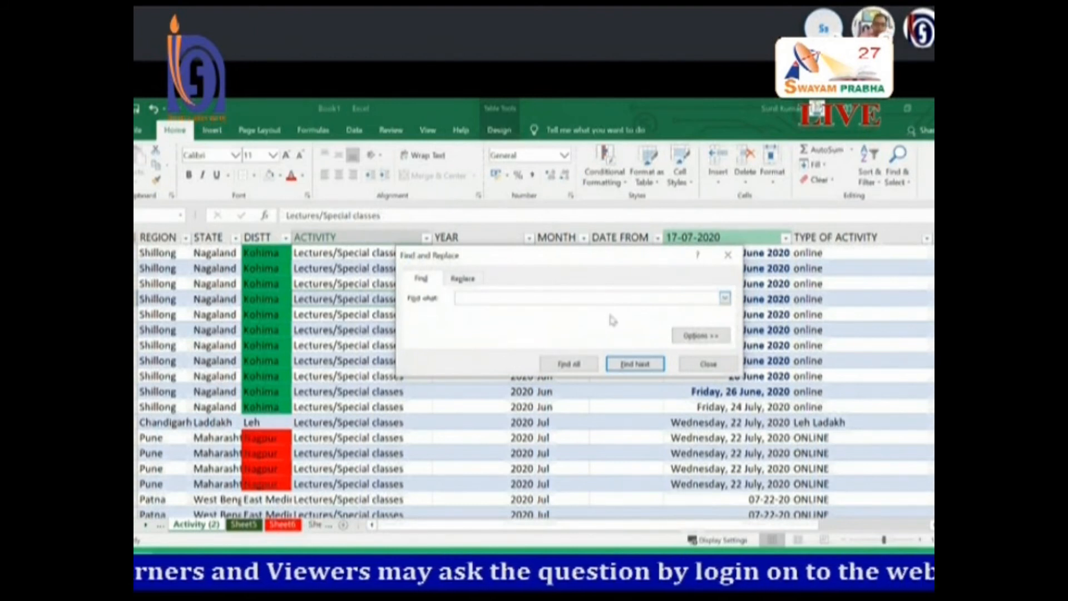
{"action": "type", "text": "hh"}
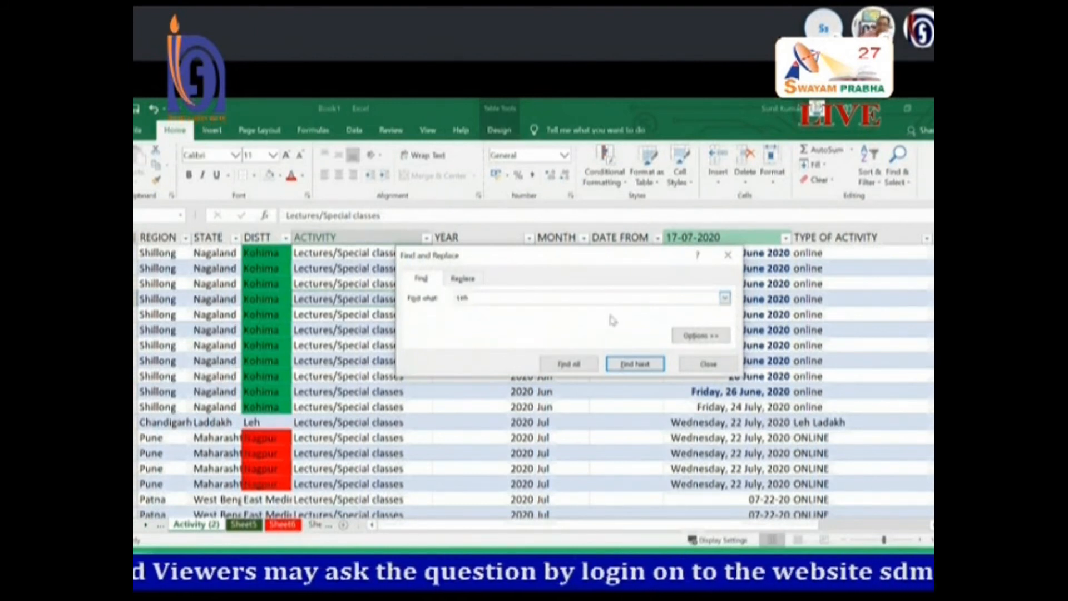
{"action": "left_click", "coordinate": [631, 369]}
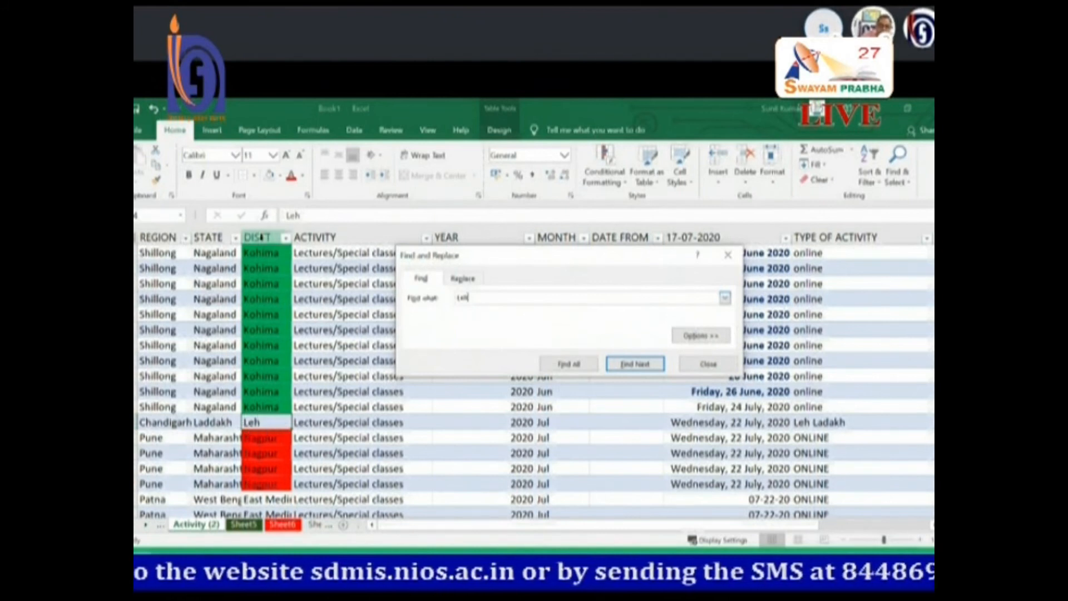
{"action": "scroll", "coordinate": [262, 253], "scroll_direction": "up", "scroll_amount": 2}
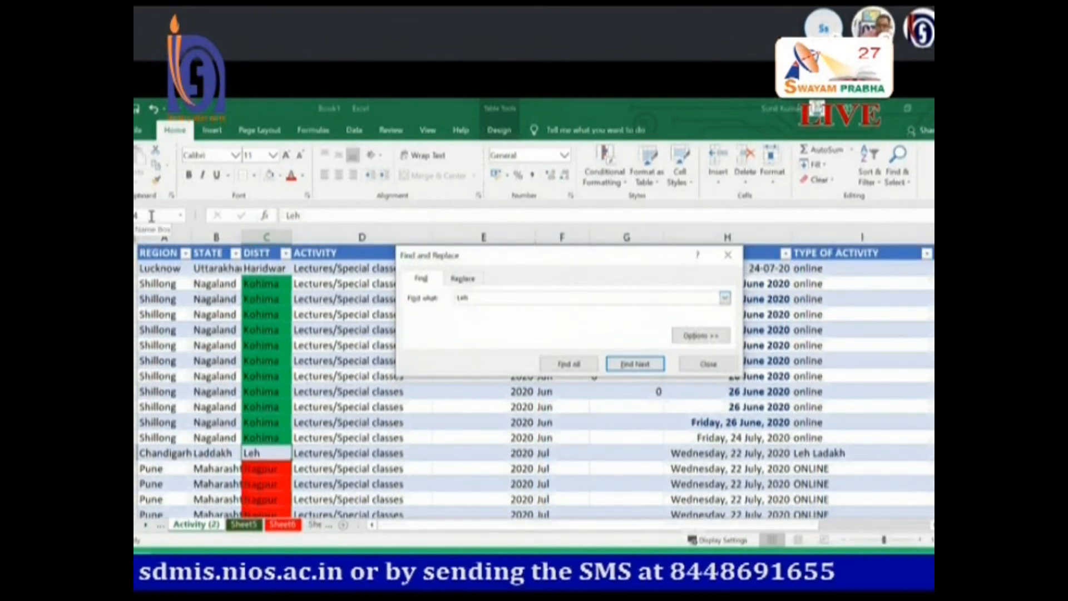
{"action": "left_click", "coordinate": [627, 364]}
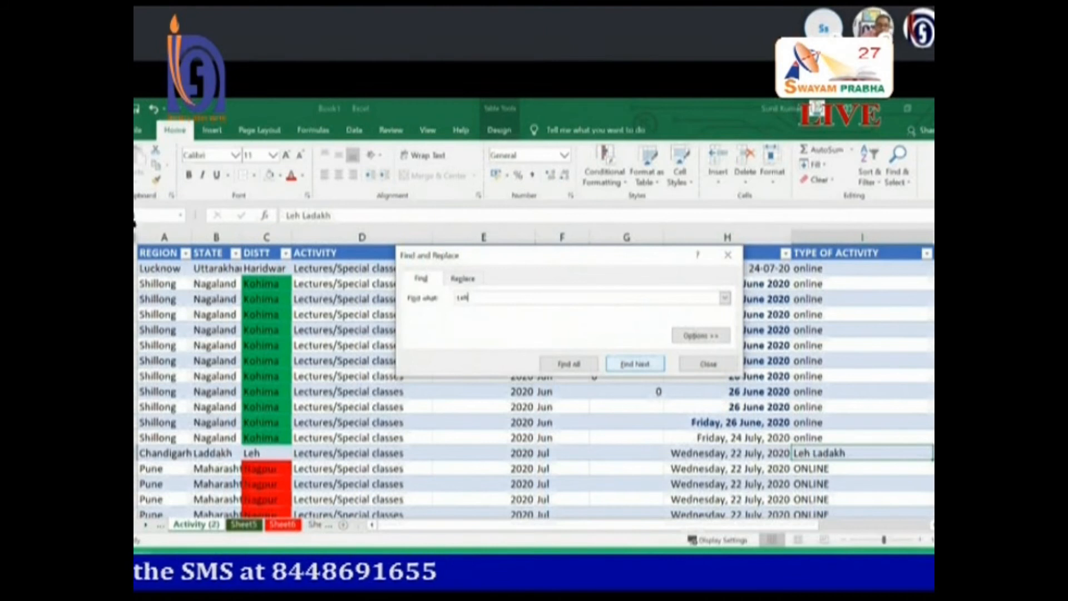
{"action": "left_click", "coordinate": [623, 365]}
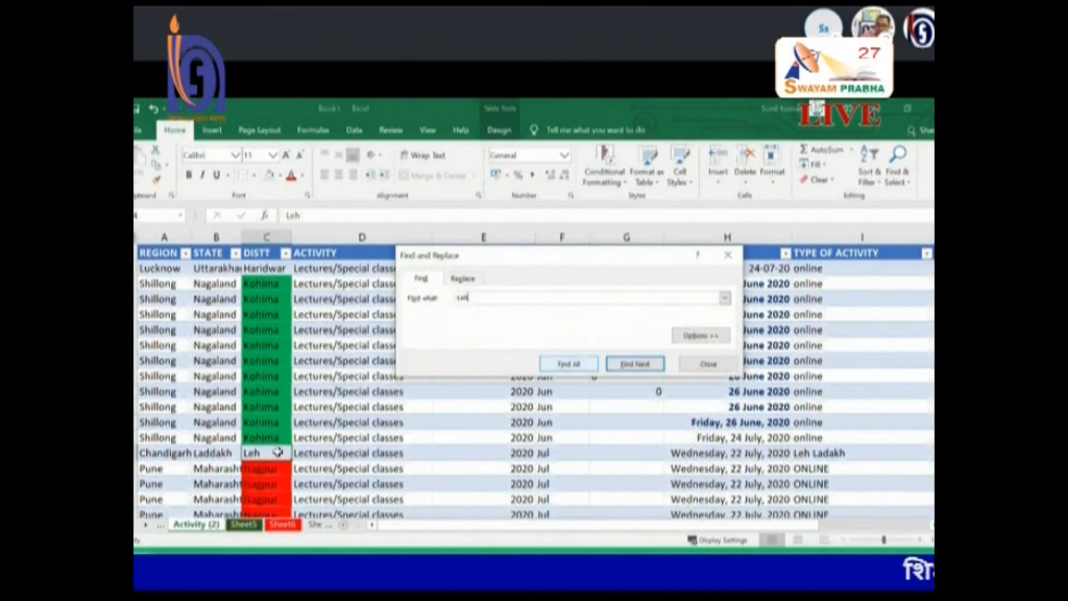
{"action": "left_click", "coordinate": [461, 281]}
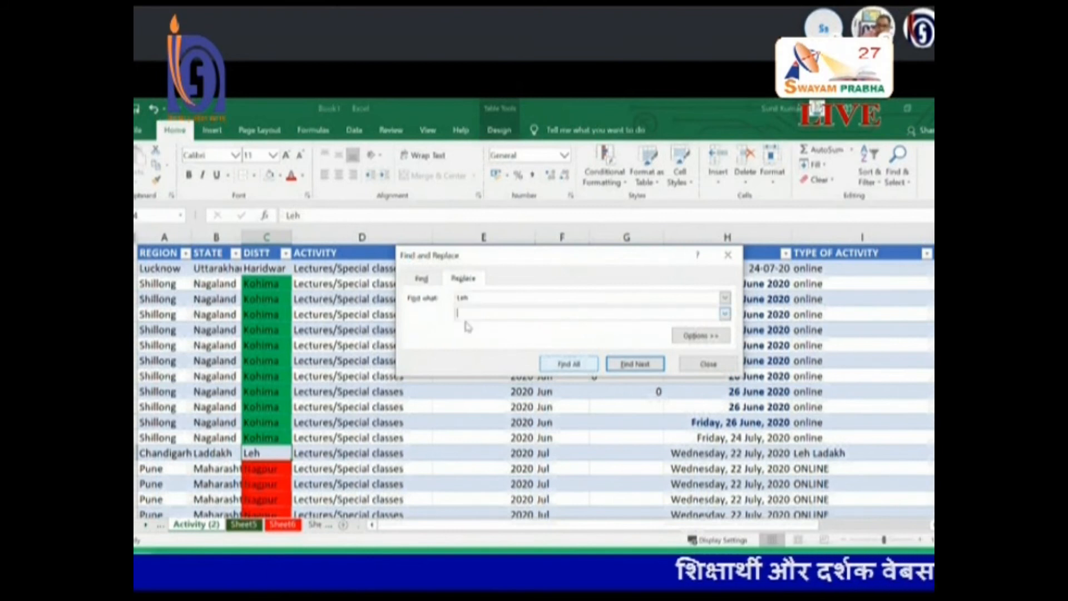
Enter Jammu as the replacement for Leh, find the next match, and close the dialog.
{"action": "type", "text": "Jammu"}
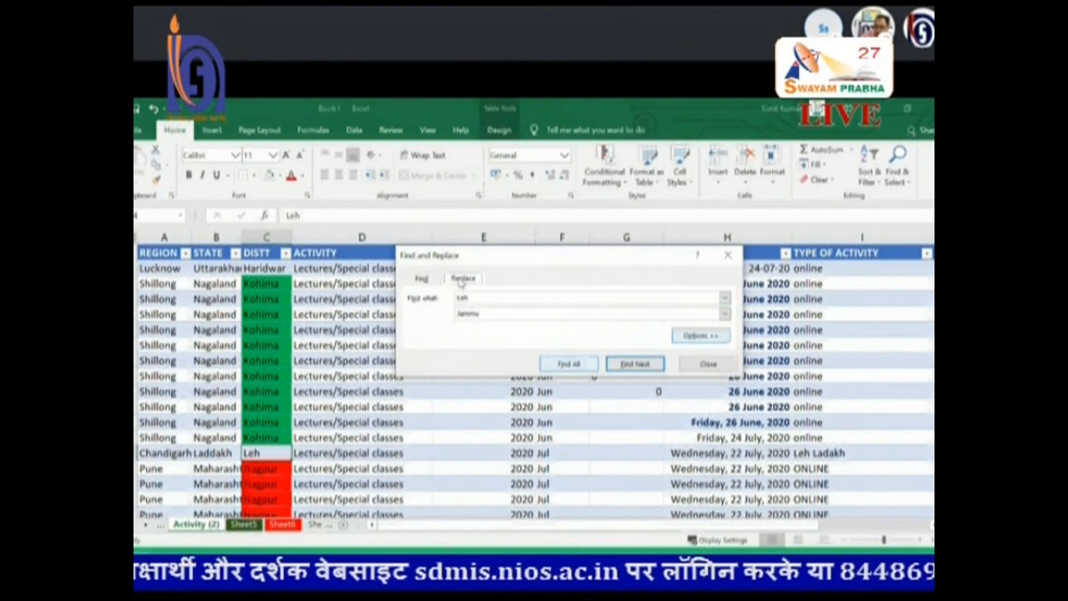
{"action": "left_click", "coordinate": [621, 368]}
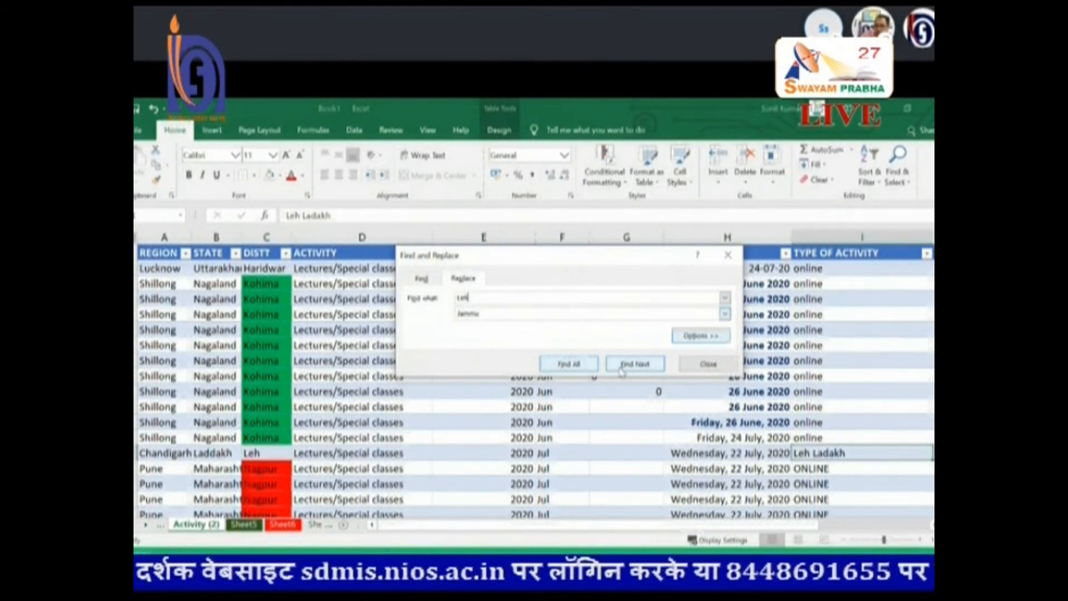
{"action": "left_click", "coordinate": [708, 364]}
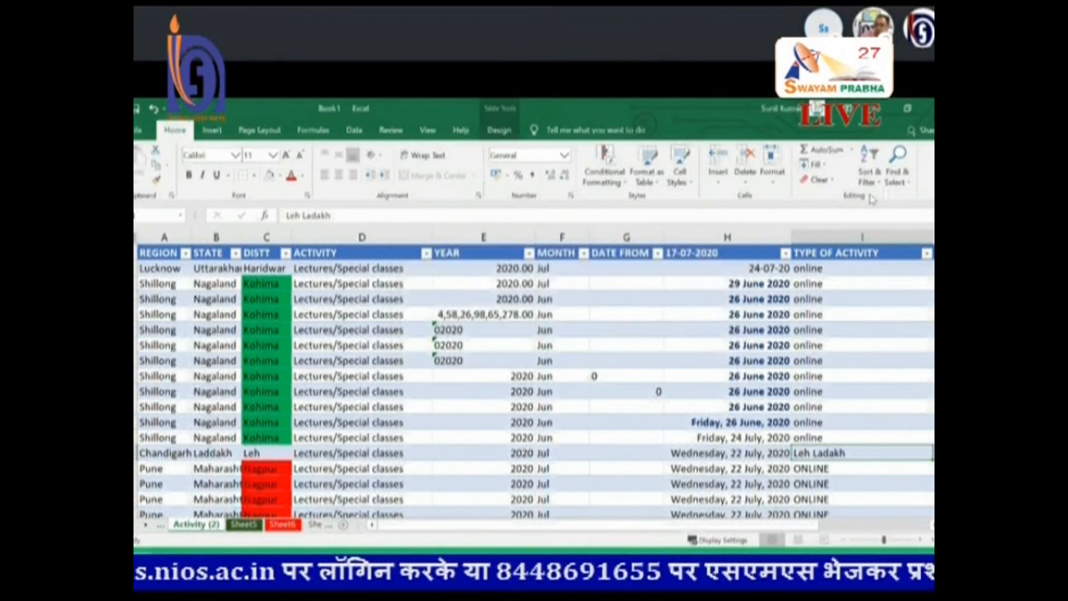
{"action": "left_click", "coordinate": [896, 167]}
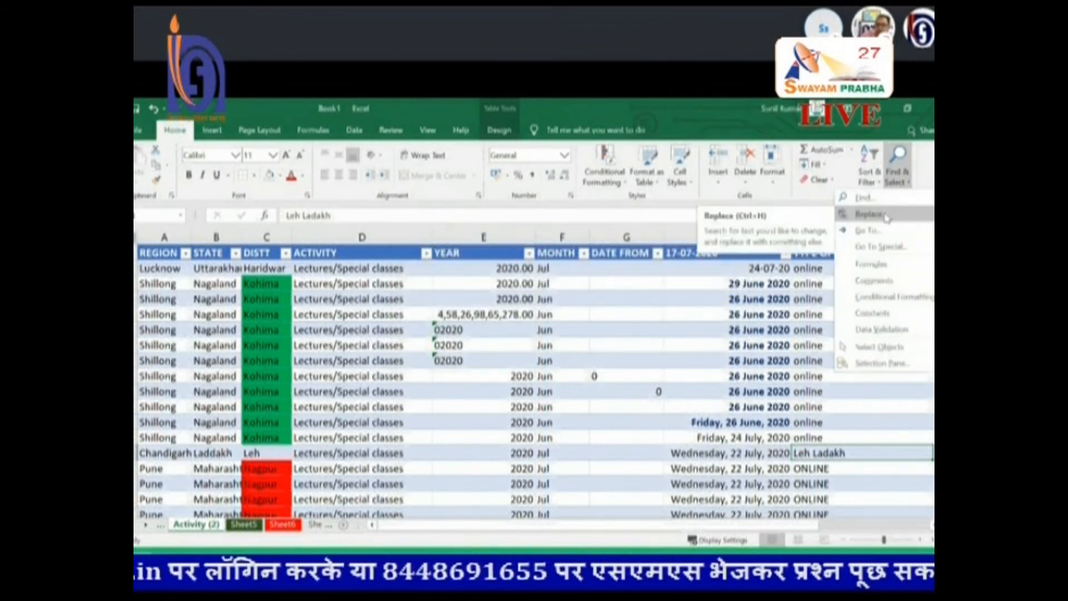
Replace Leh with Jammu in the DISTT cell and Leh Ladakh entry, then close the dialog.
{"action": "left_click", "coordinate": [885, 217]}
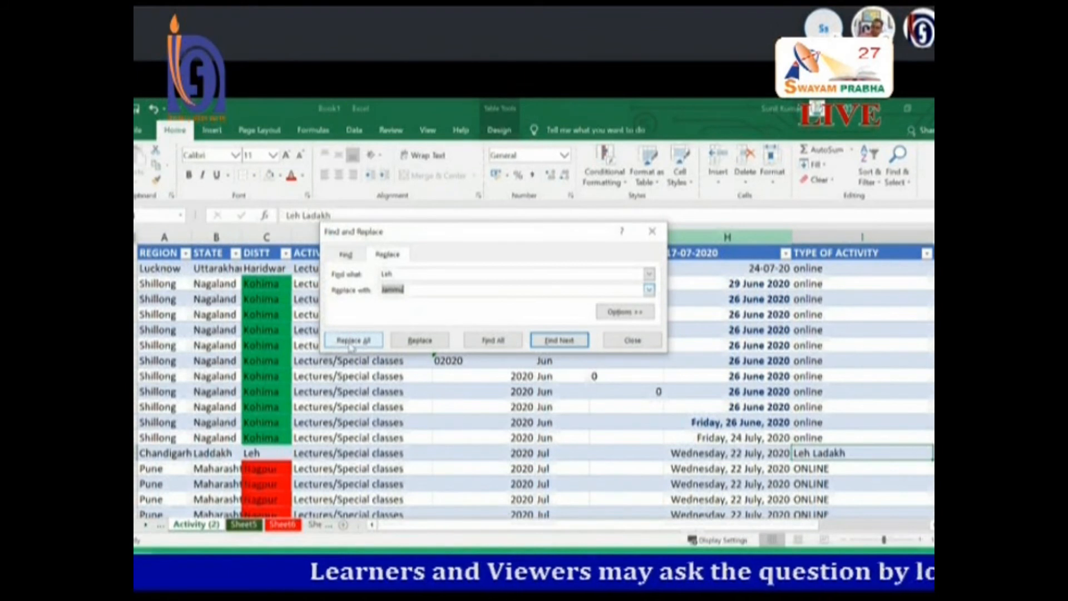
{"action": "left_click", "coordinate": [410, 344]}
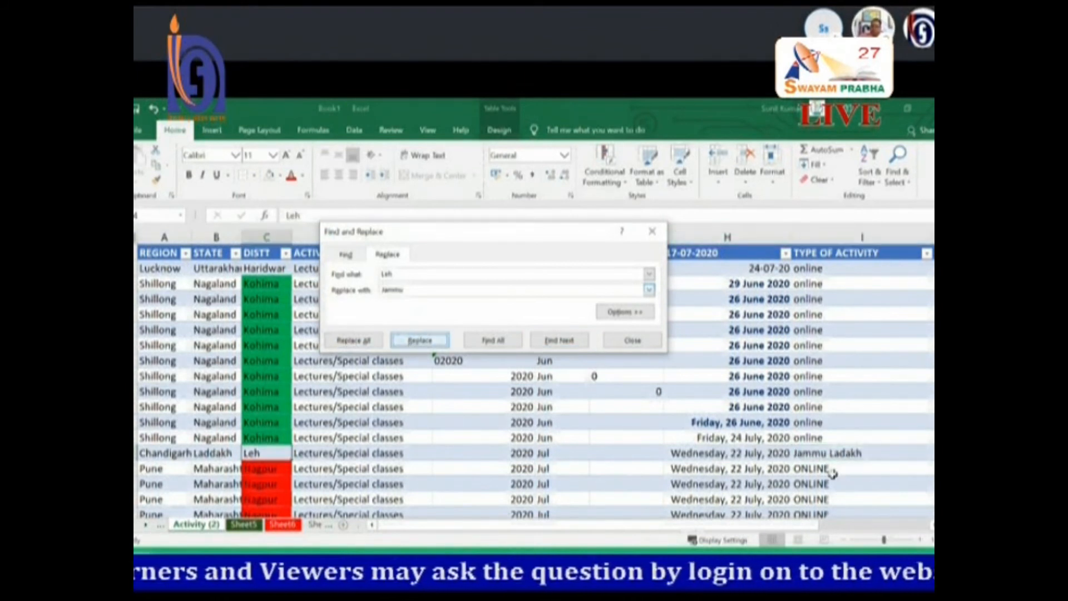
{"action": "left_click", "coordinate": [812, 454]}
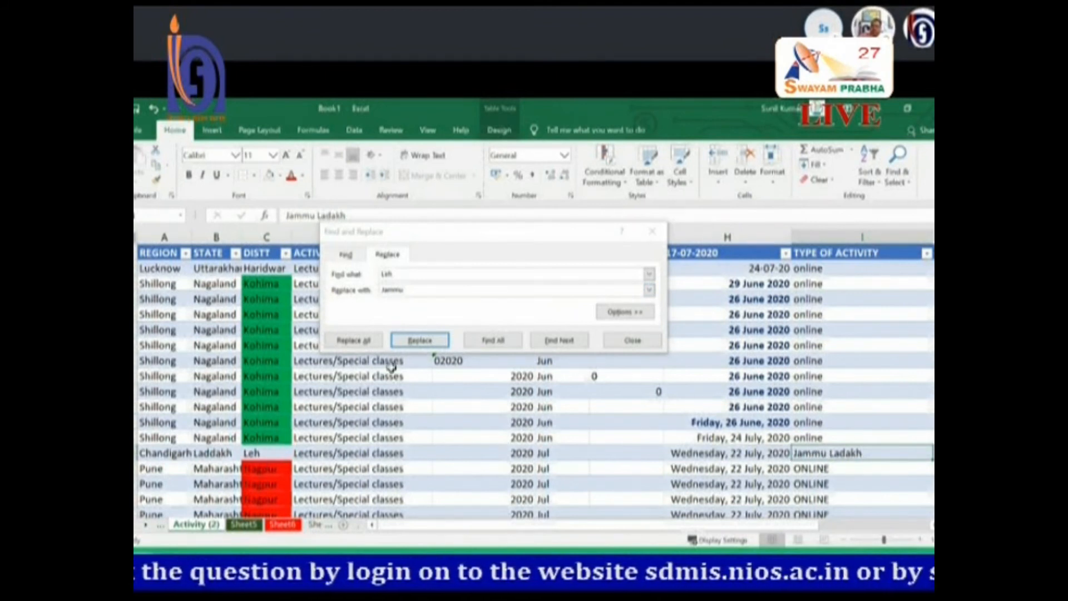
{"action": "left_click", "coordinate": [405, 345]}
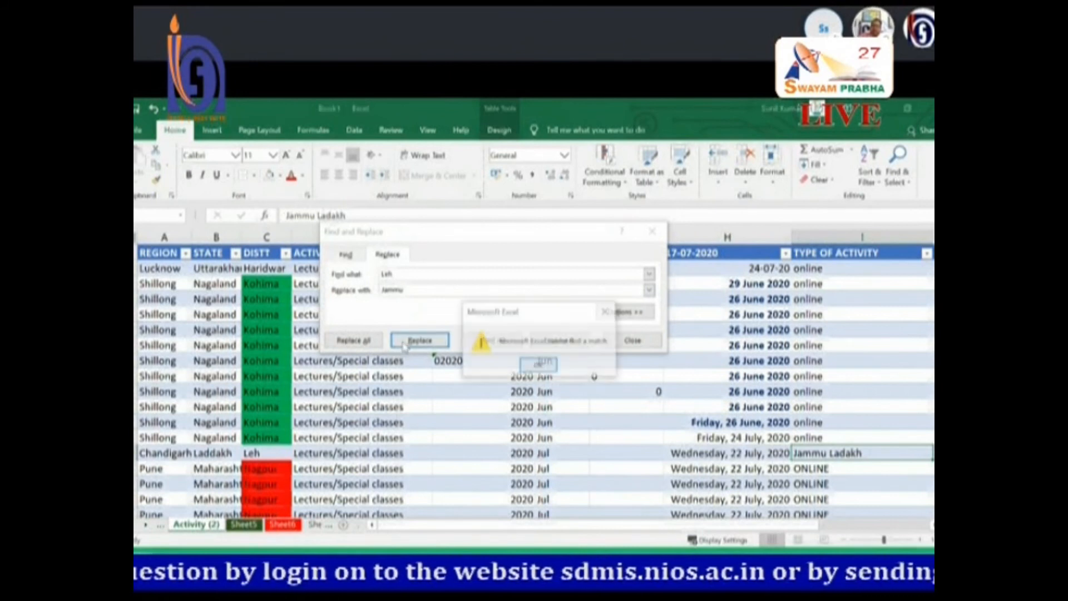
{"action": "left_click", "coordinate": [539, 367]}
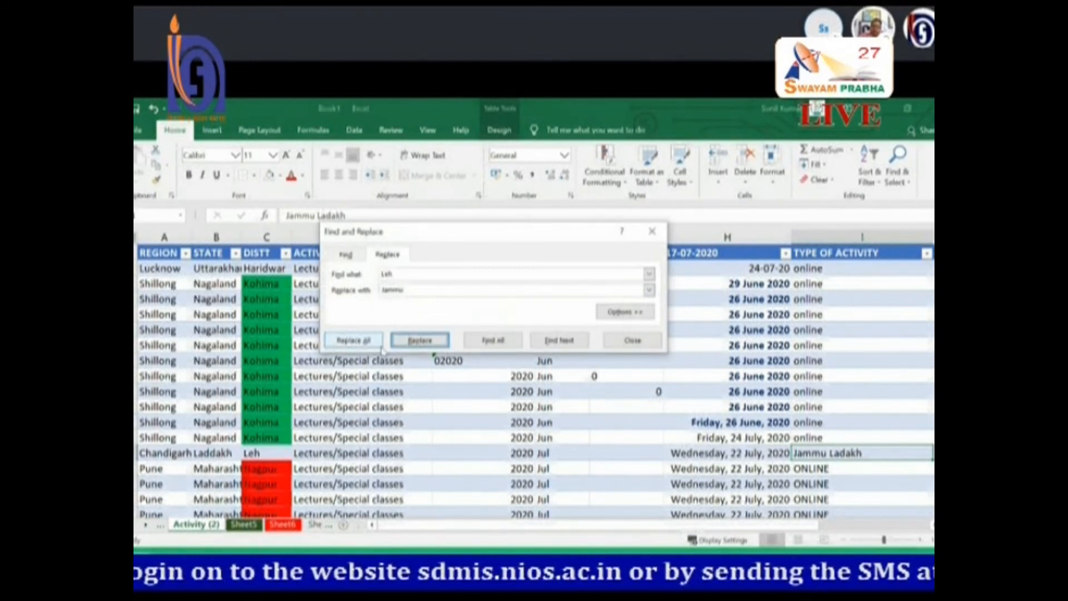
{"action": "left_click", "coordinate": [254, 454]}
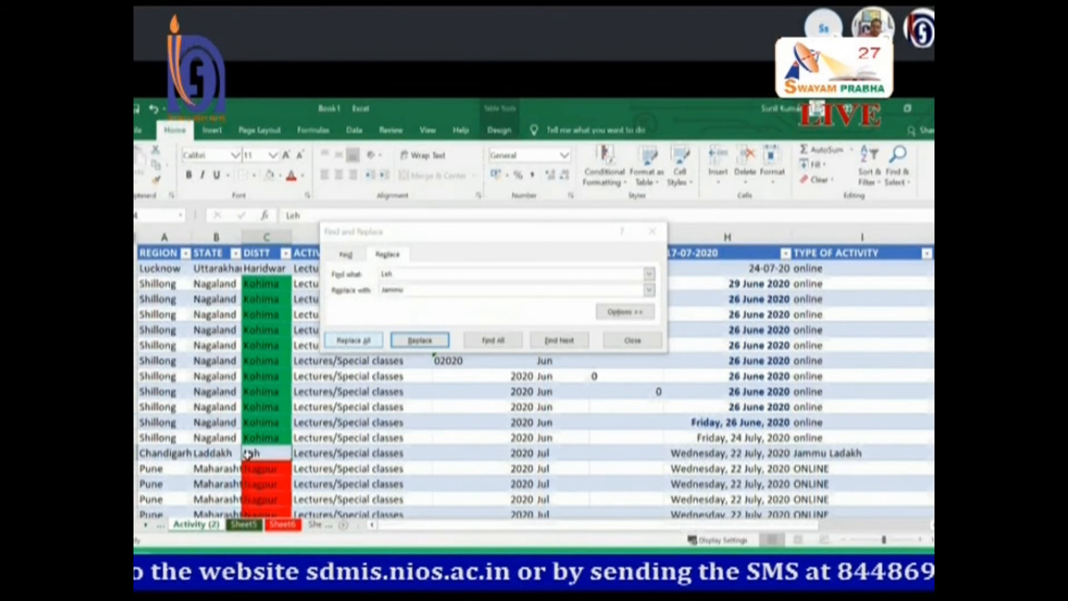
{"action": "left_click", "coordinate": [400, 342]}
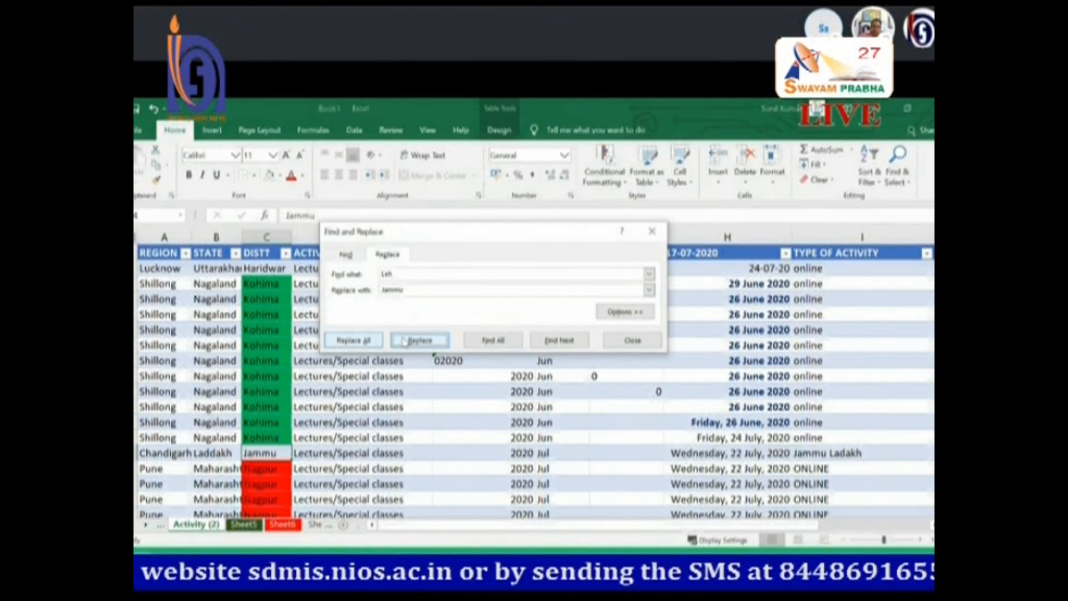
{"action": "left_click", "coordinate": [272, 454]}
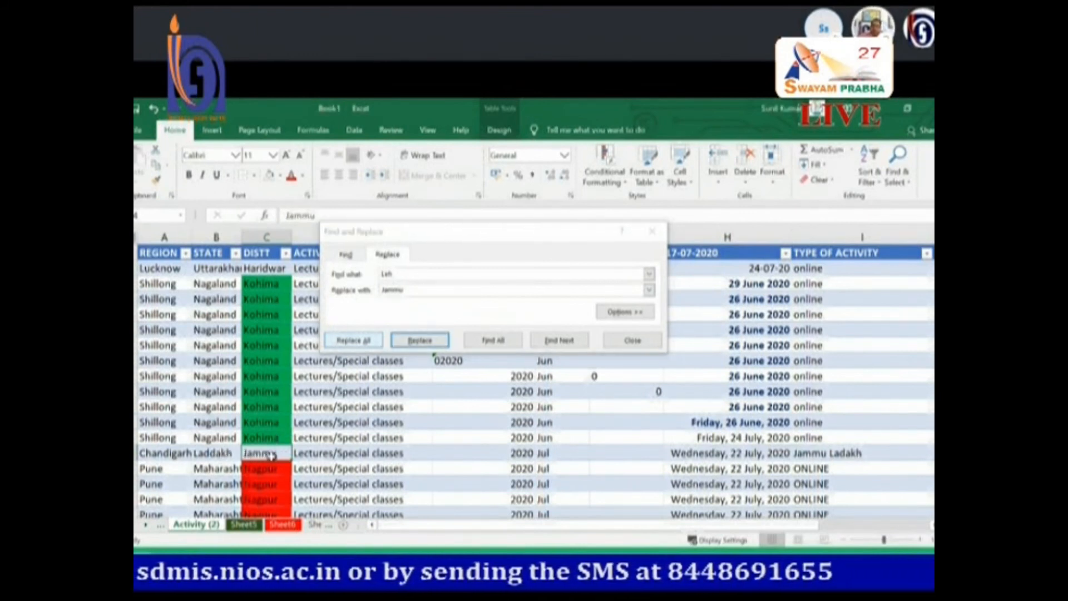
{"action": "left_click", "coordinate": [631, 340]}
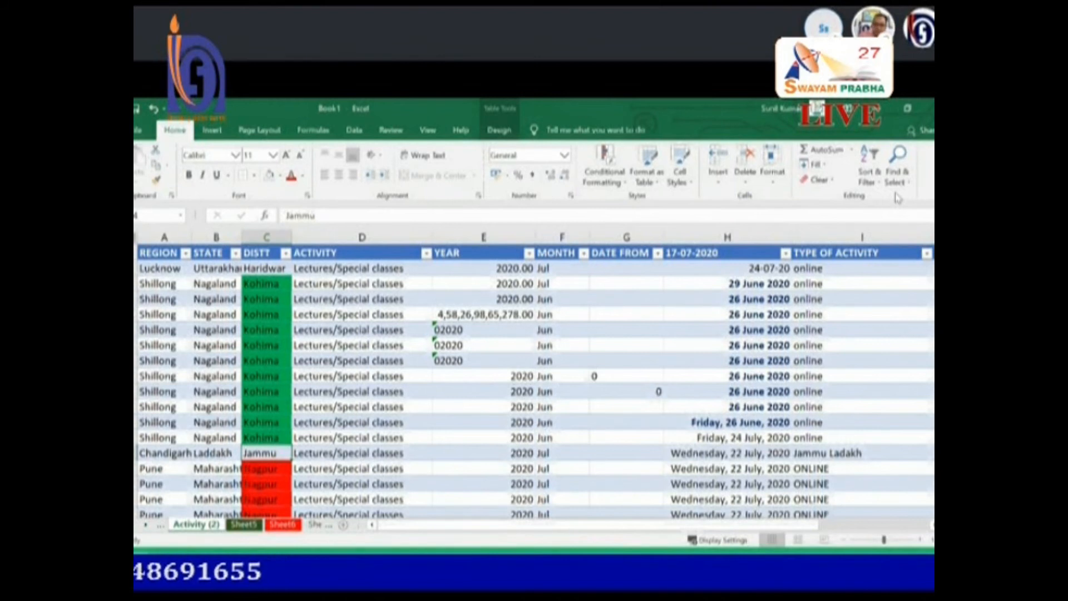
{"action": "key", "text": "alt+Tab"}
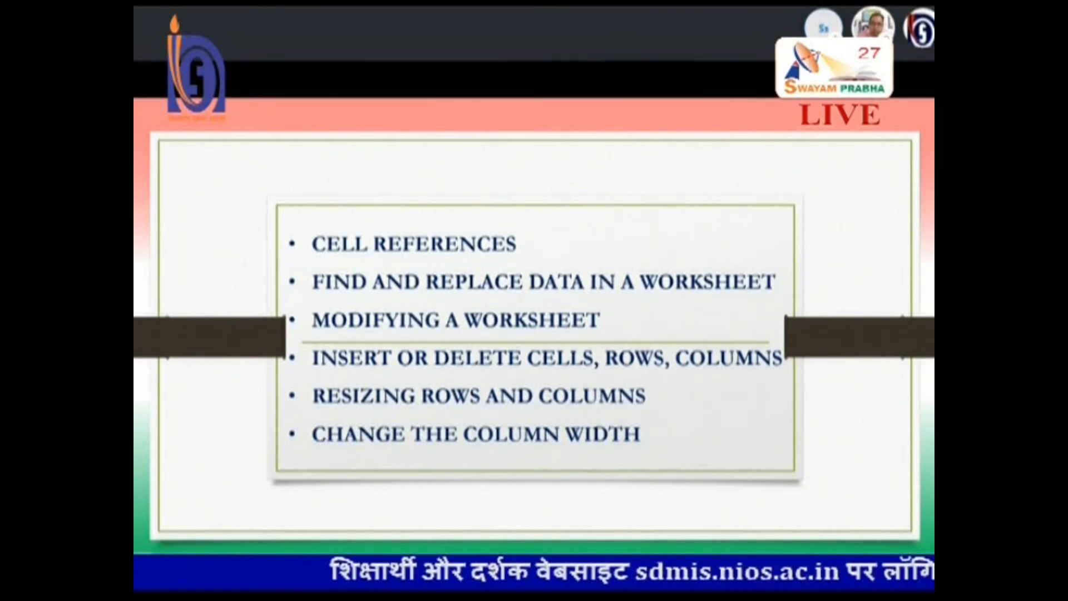
{"action": "key", "text": "alt+Tab"}
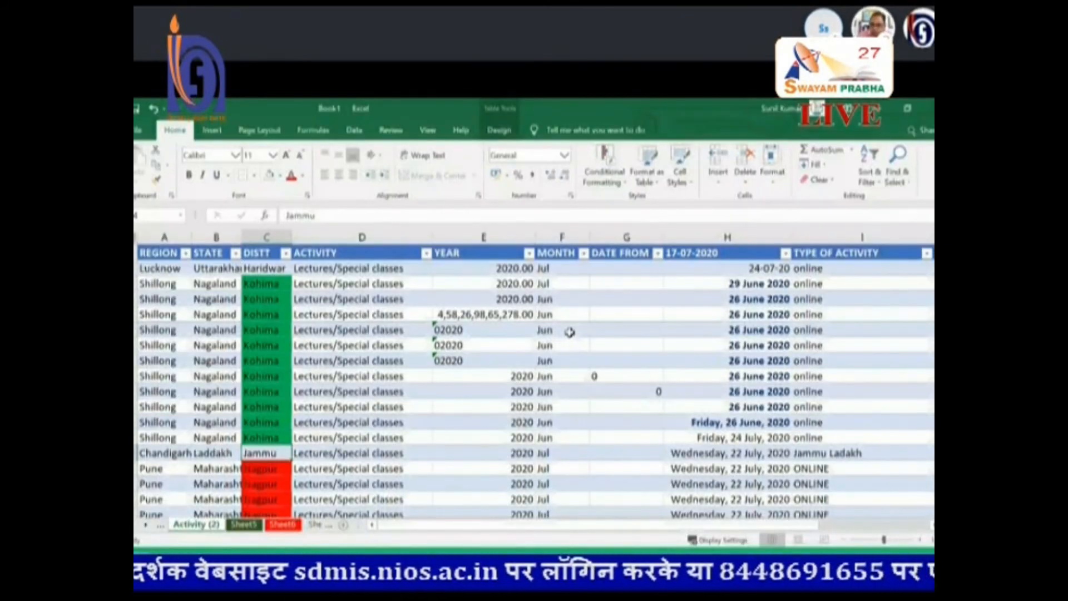
Hide the Sheet5 tab and go back to the Activity (2) sheet.
{"action": "left_click", "coordinate": [220, 438]}
{"action": "right_click", "coordinate": [207, 527]}
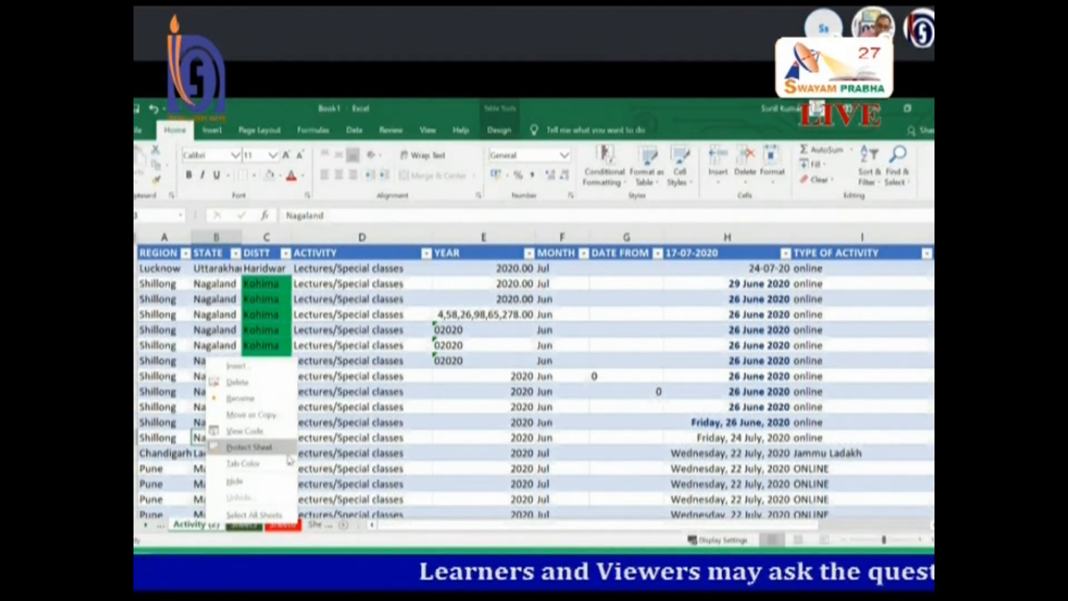
{"action": "mouse_move", "coordinate": [287, 470]}
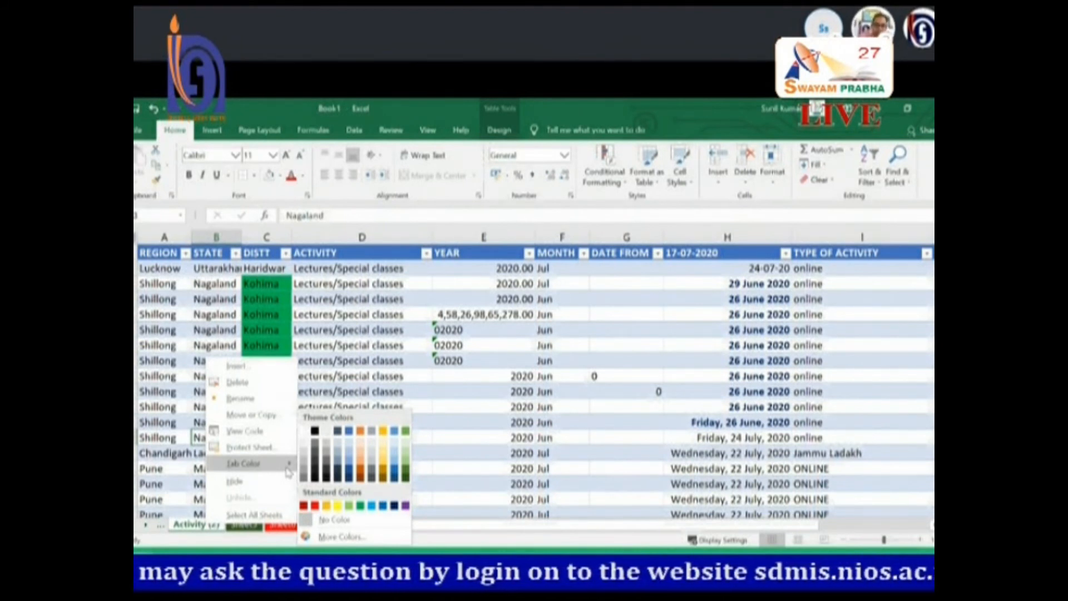
{"action": "left_click", "coordinate": [192, 470]}
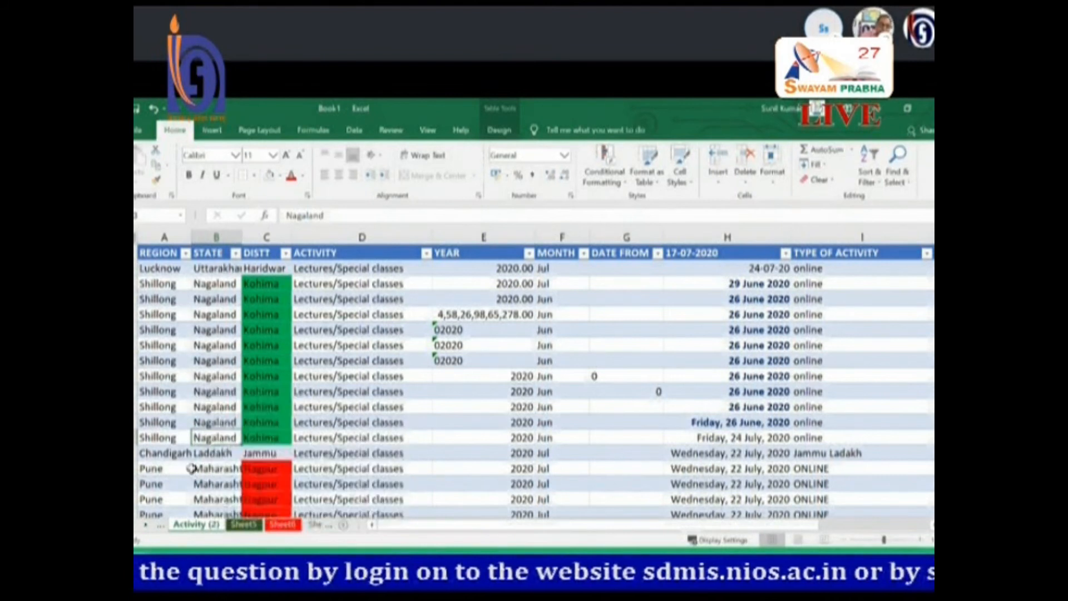
{"action": "right_click", "coordinate": [248, 528]}
{"action": "left_click", "coordinate": [278, 483]}
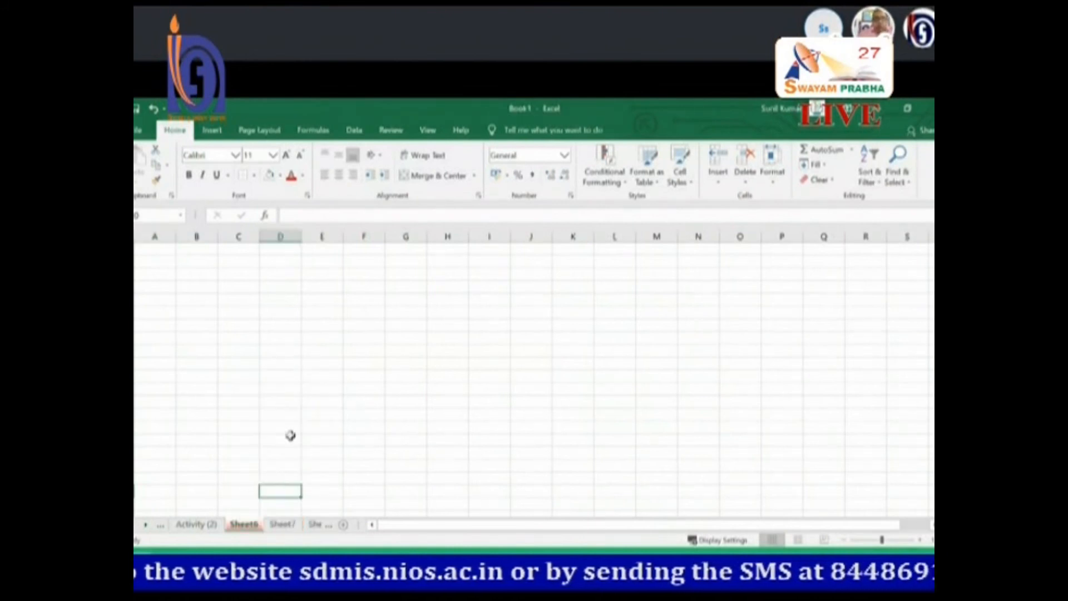
{"action": "left_click", "coordinate": [196, 525]}
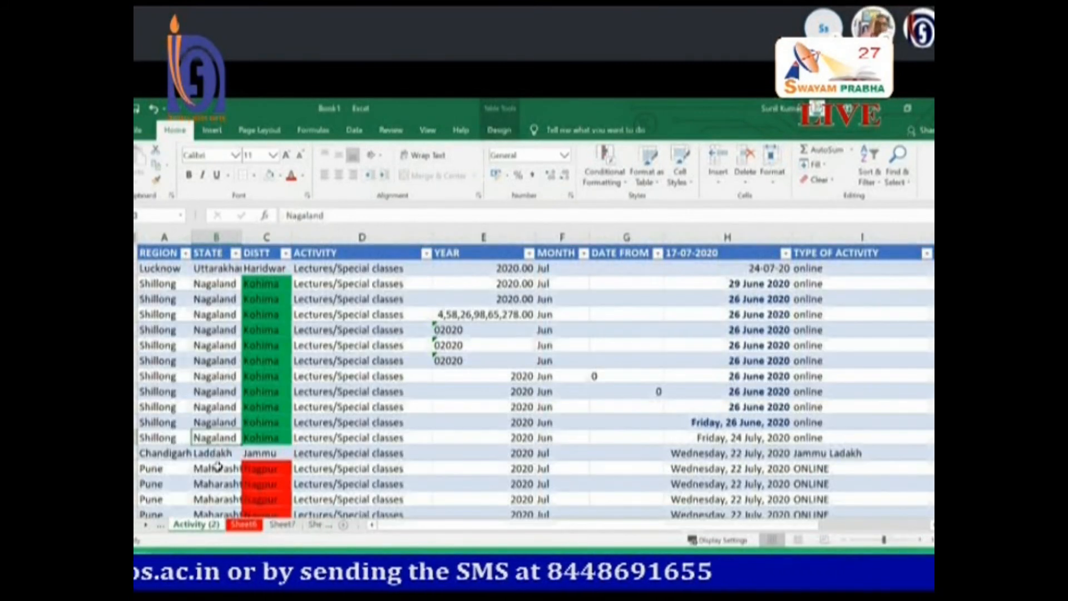
Insert a blank column before ACTIVITY from the column's context menu, then undo it.
{"action": "left_click_drag", "start_coordinate": [267, 236], "coordinate": [304, 230]}
{"action": "left_click", "coordinate": [304, 233]}
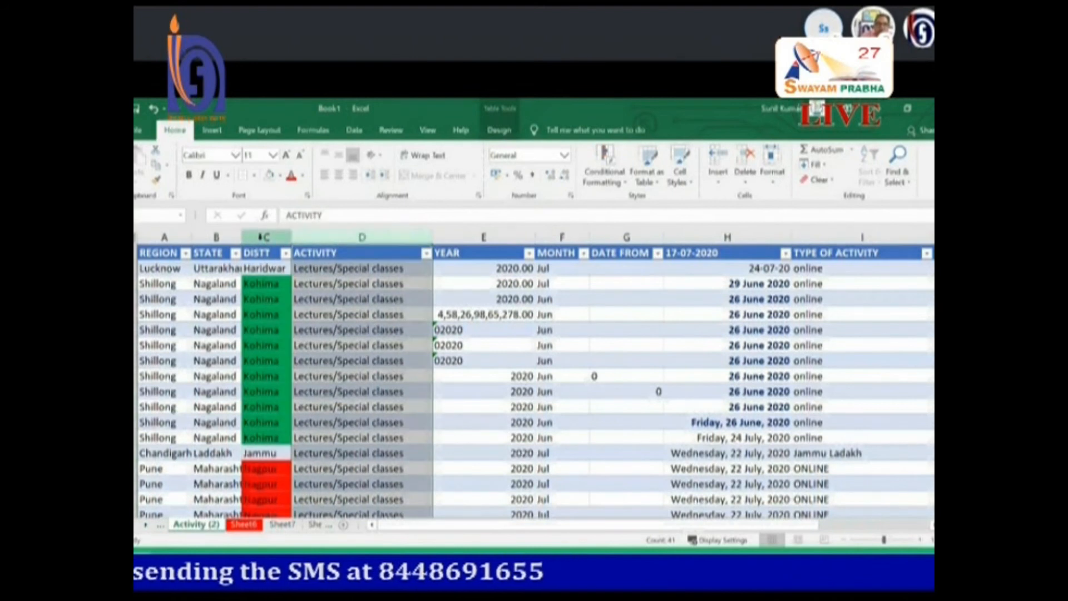
{"action": "left_click", "coordinate": [269, 235]}
{"action": "left_click", "coordinate": [303, 237]}
{"action": "left_click", "coordinate": [274, 237]}
{"action": "left_click", "coordinate": [305, 237]}
{"action": "left_click", "coordinate": [272, 238]}
{"action": "left_click", "coordinate": [315, 239]}
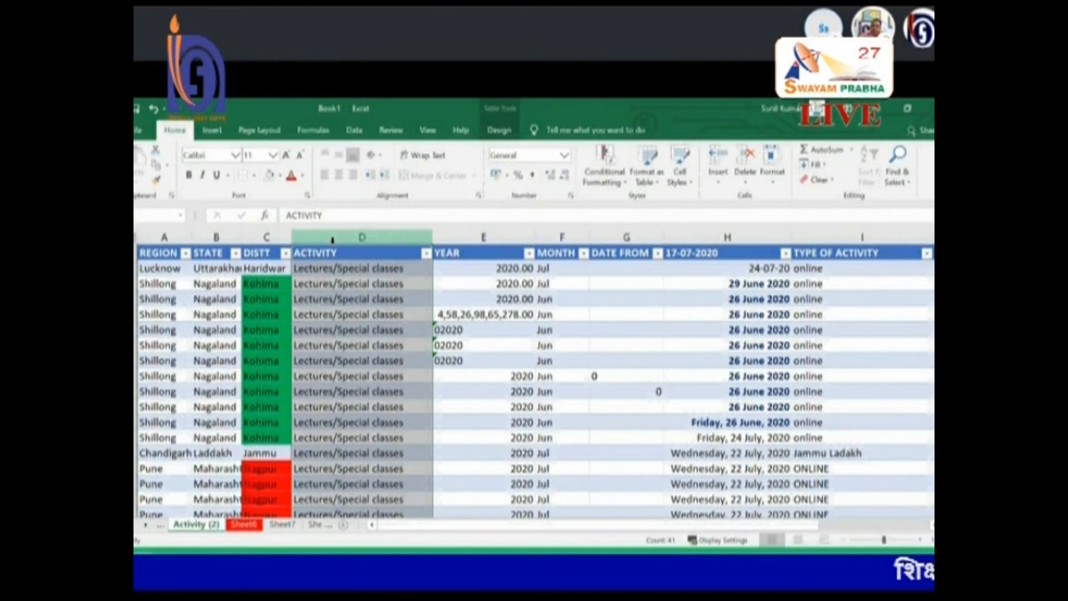
{"action": "right_click", "coordinate": [331, 241]}
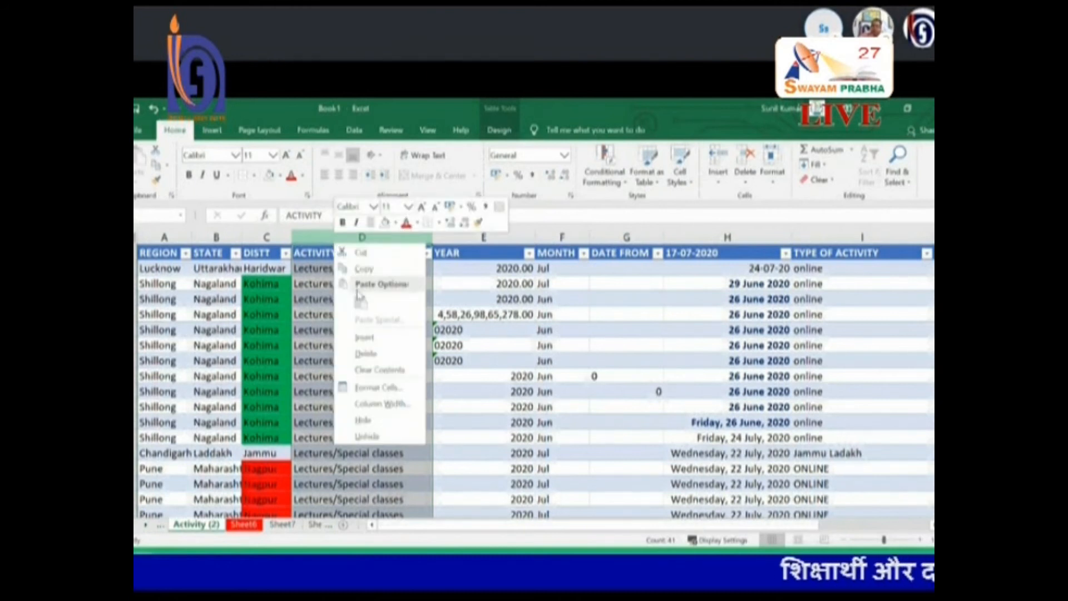
{"action": "left_click", "coordinate": [365, 339]}
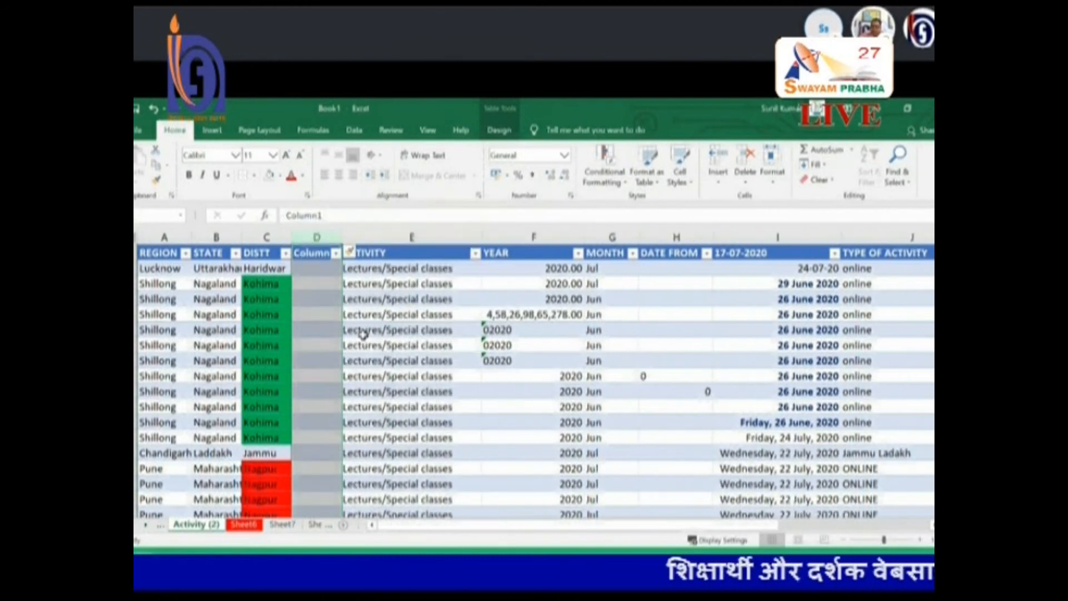
{"action": "left_click", "coordinate": [313, 285]}
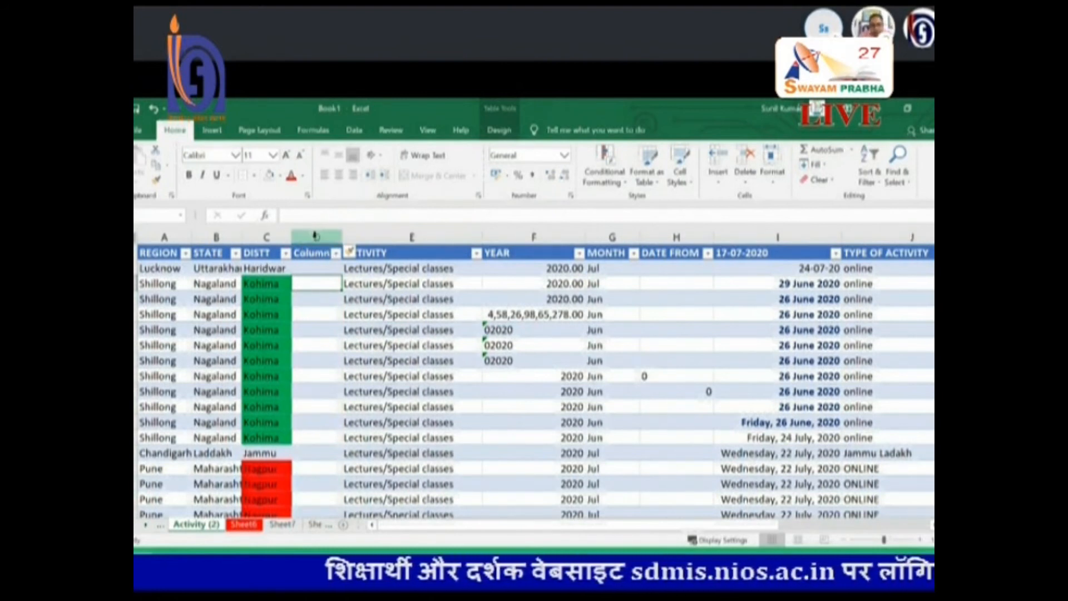
{"action": "key", "text": "ctrl+z"}
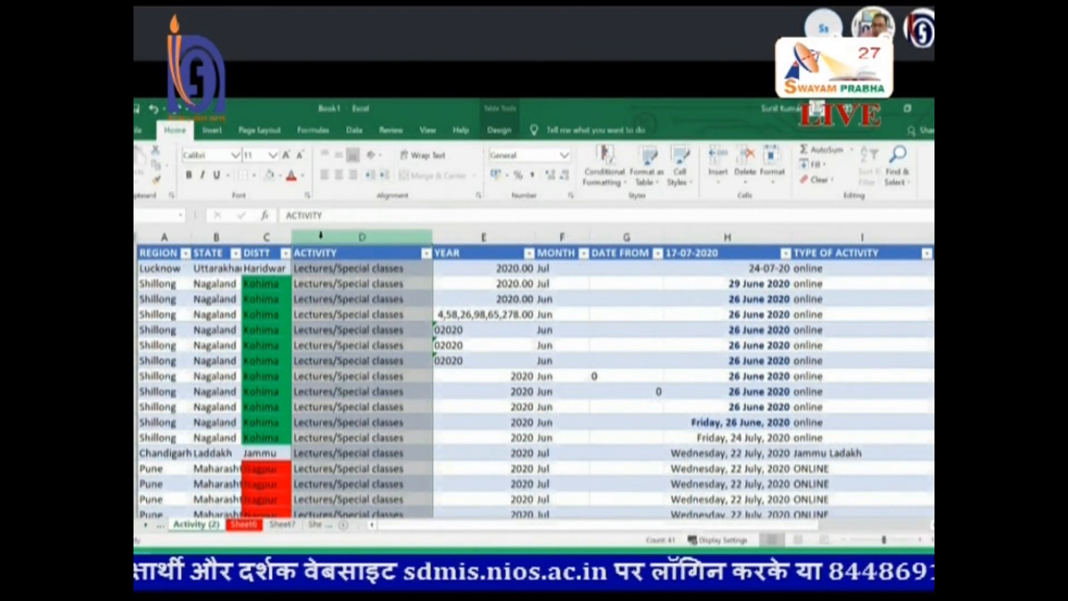
Insert a blank Column1 before ACTIVITY with Home > Insert > Insert Sheet Columns.
{"action": "left_click", "coordinate": [718, 186]}
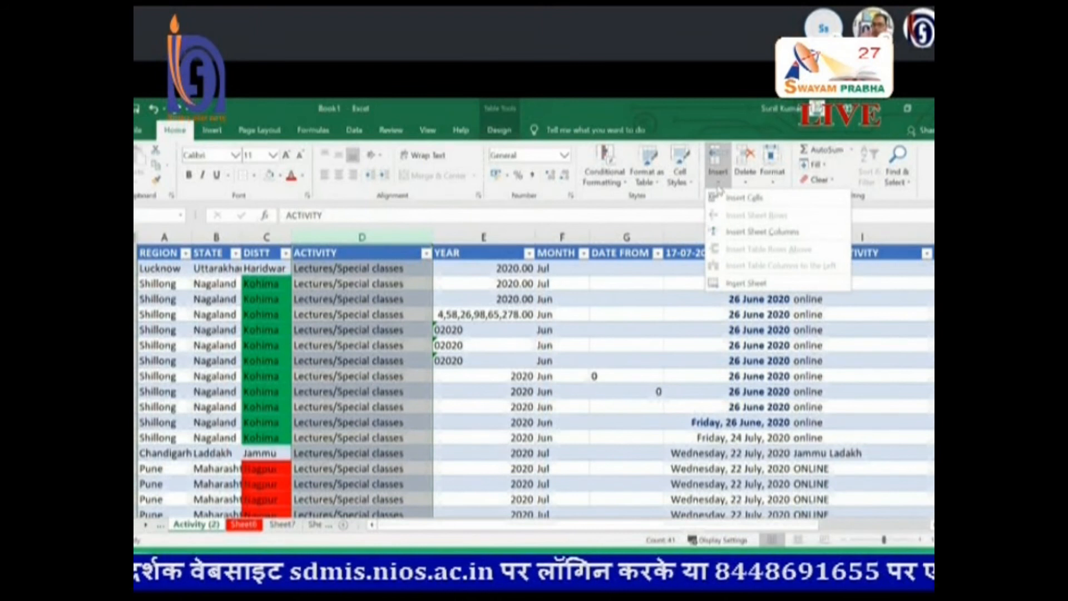
{"action": "left_click", "coordinate": [748, 238]}
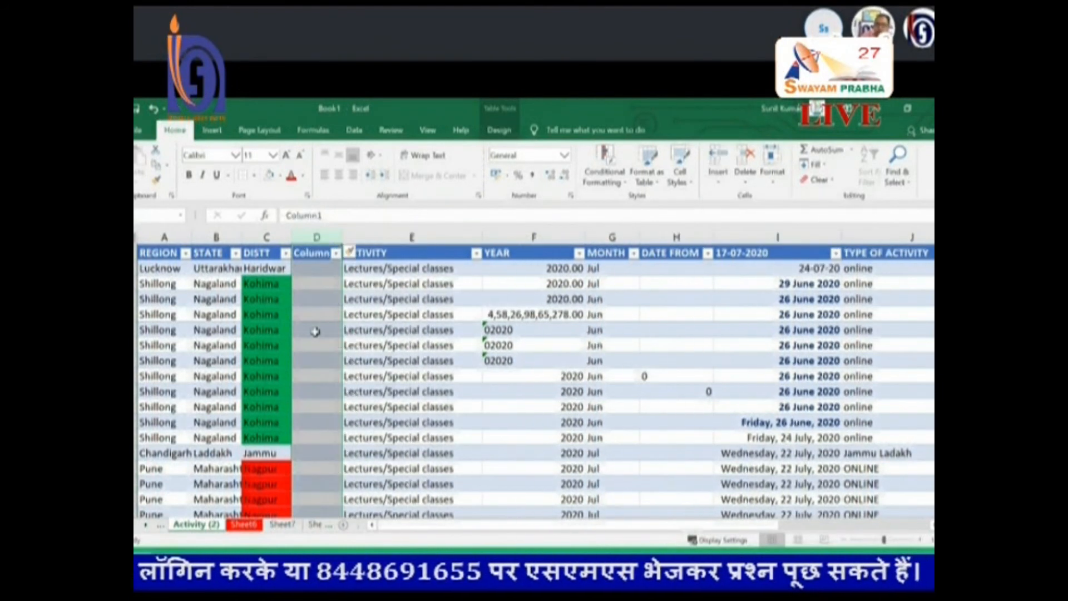
{"action": "left_click", "coordinate": [326, 379]}
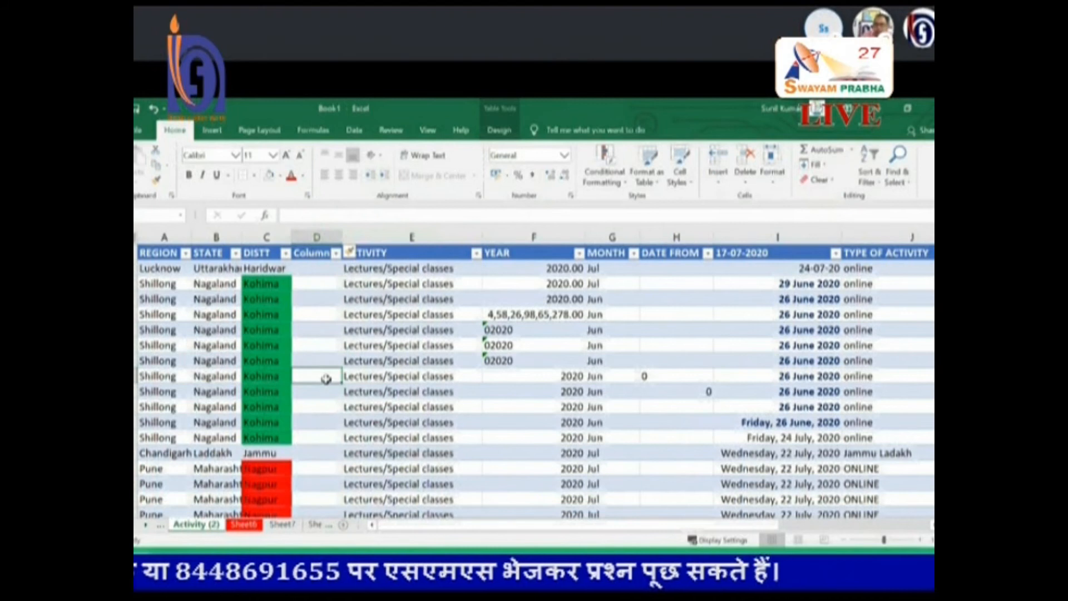
{"action": "left_click", "coordinate": [138, 376]}
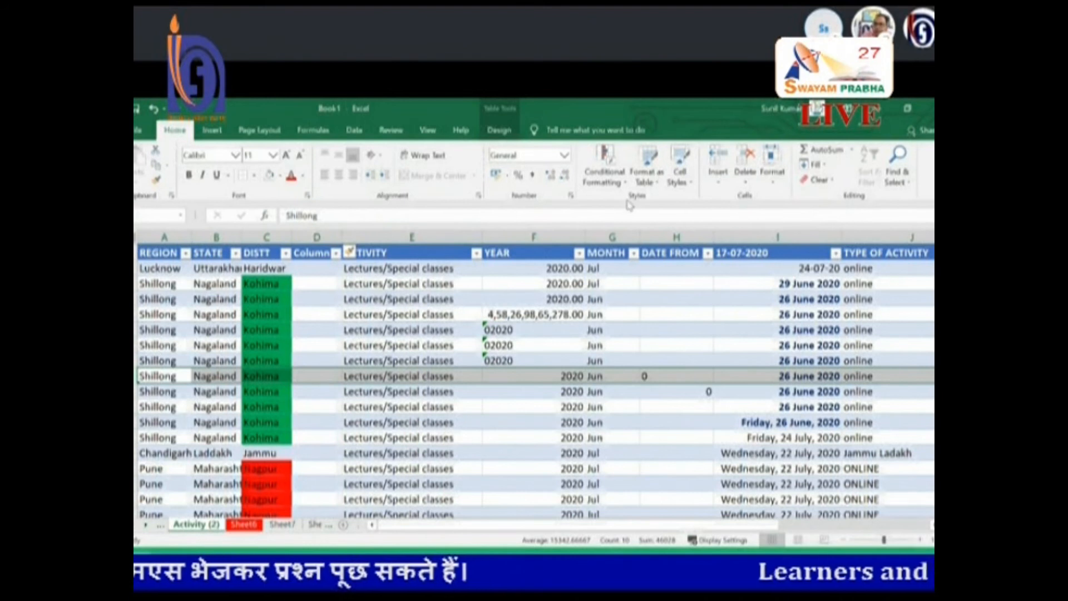
{"action": "left_click", "coordinate": [718, 183]}
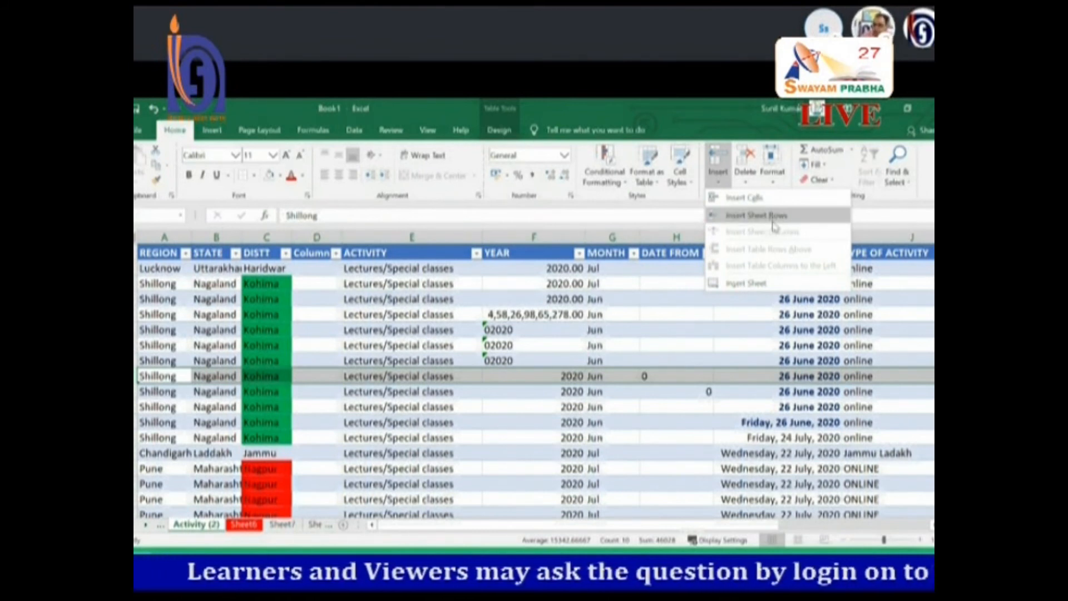
{"action": "left_click", "coordinate": [775, 222]}
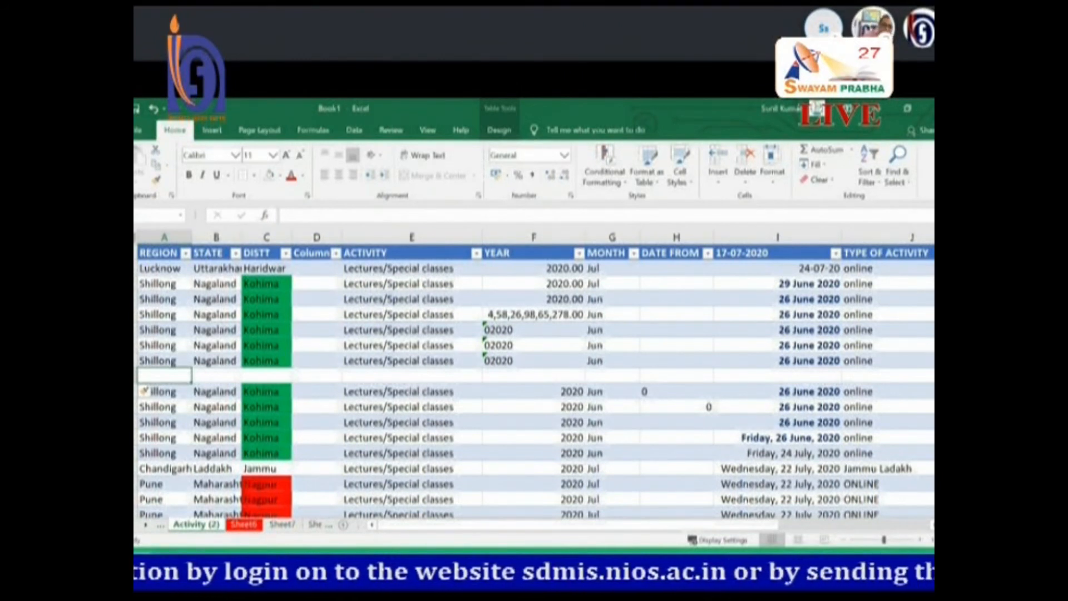
{"action": "left_click", "coordinate": [388, 360]}
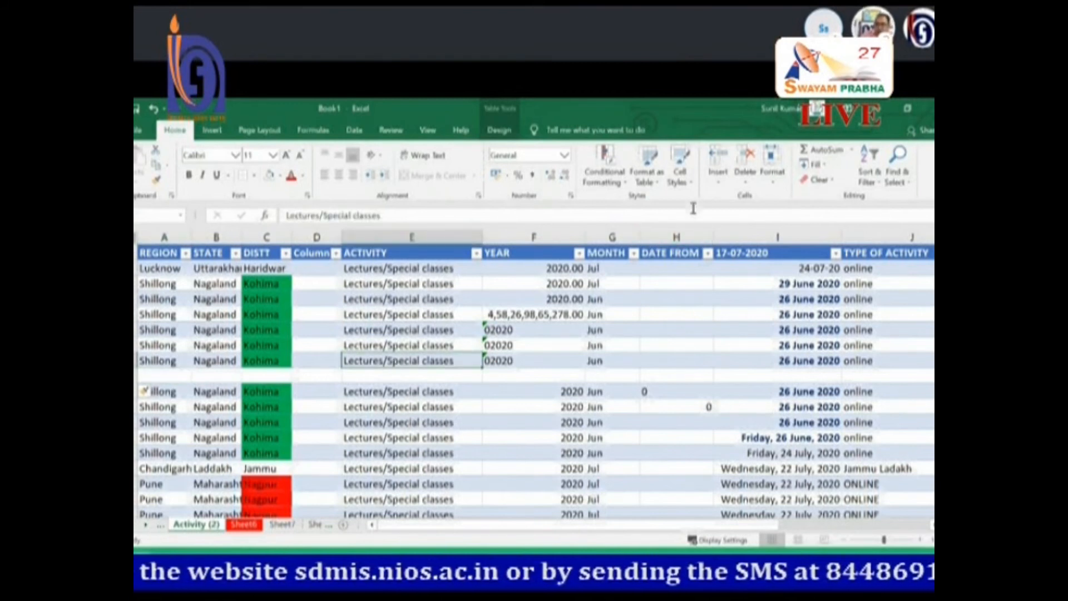
{"action": "left_click", "coordinate": [714, 187]}
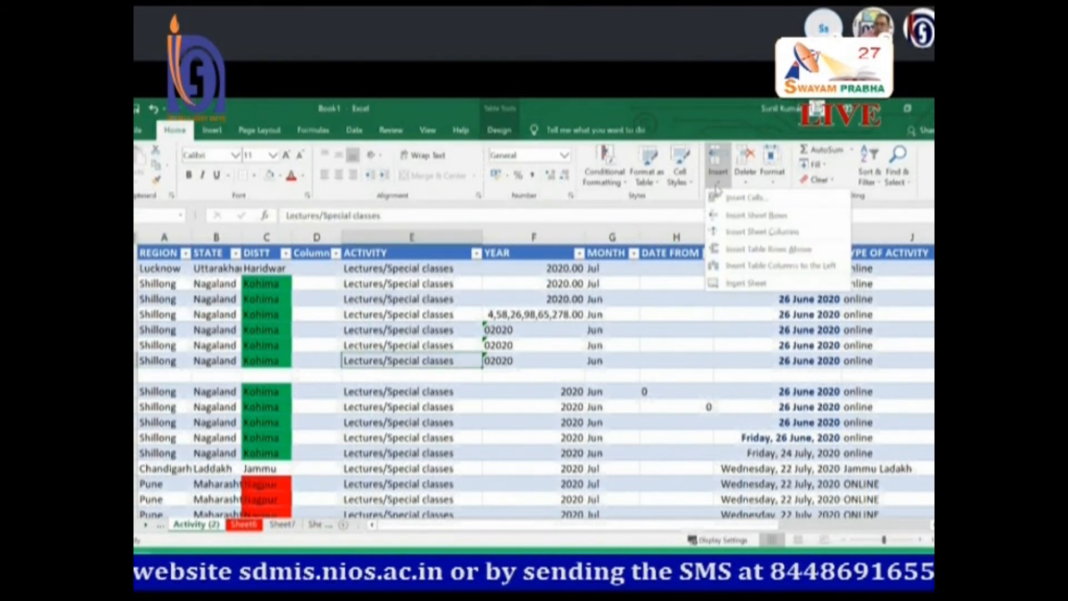
{"action": "left_click", "coordinate": [726, 199]}
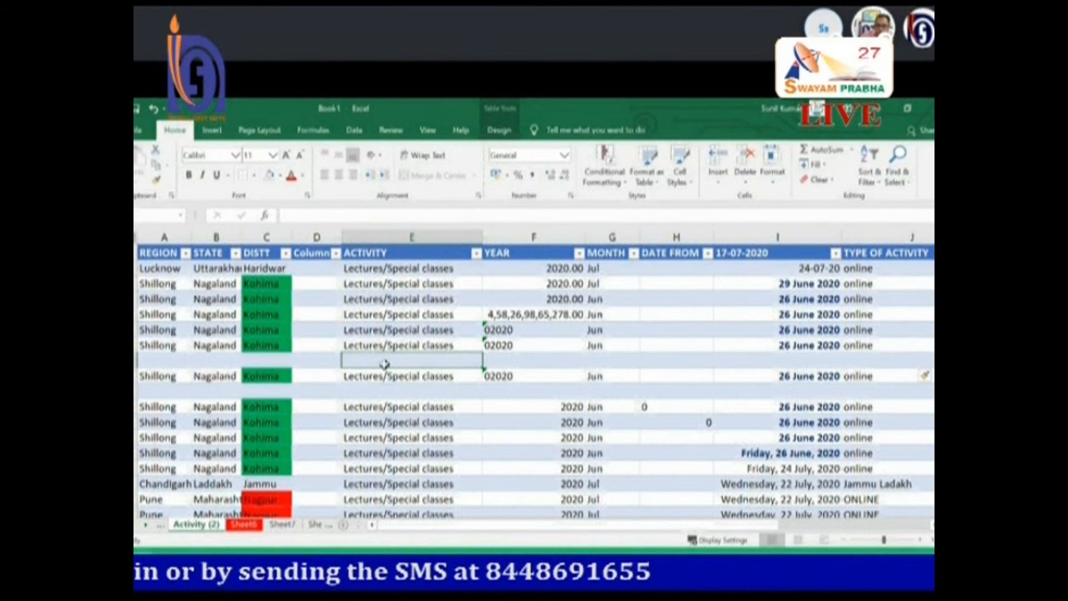
{"action": "left_click", "coordinate": [718, 184]}
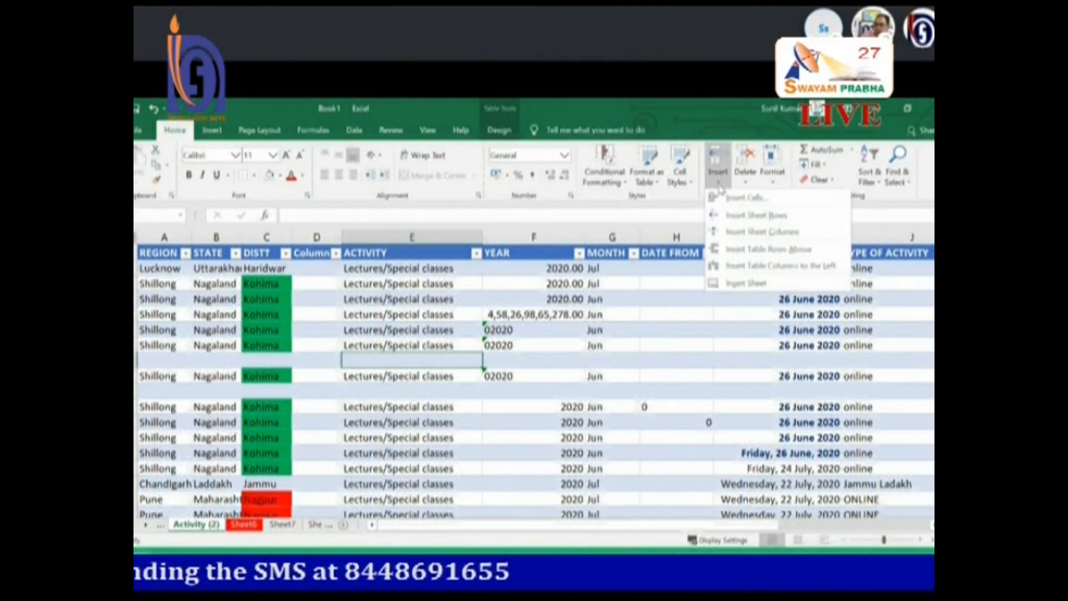
{"action": "left_click", "coordinate": [728, 215]}
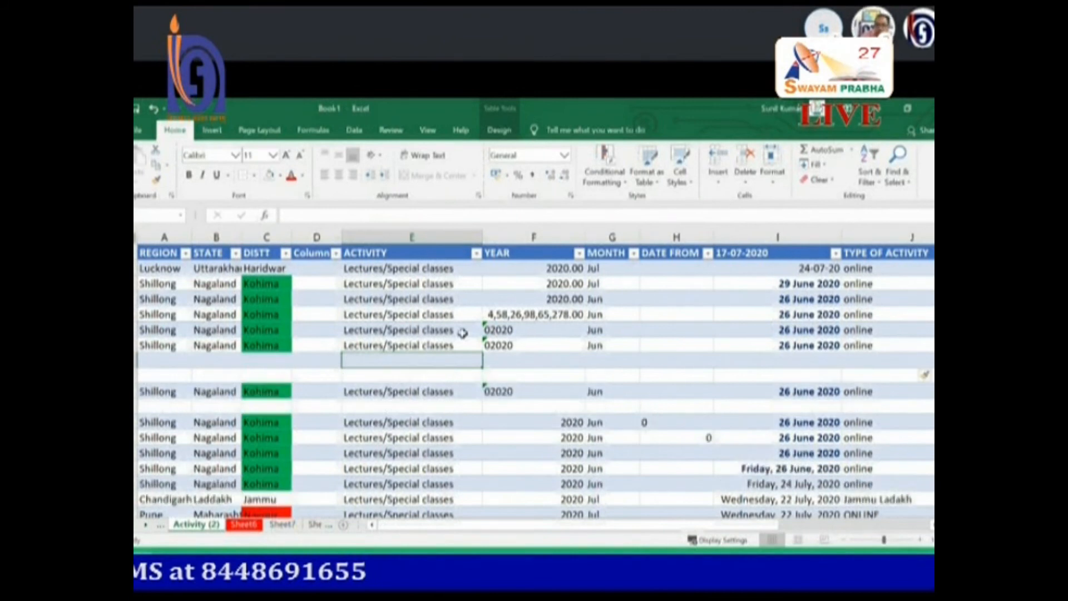
{"action": "left_click", "coordinate": [518, 330]}
{"action": "right_click", "coordinate": [519, 330]}
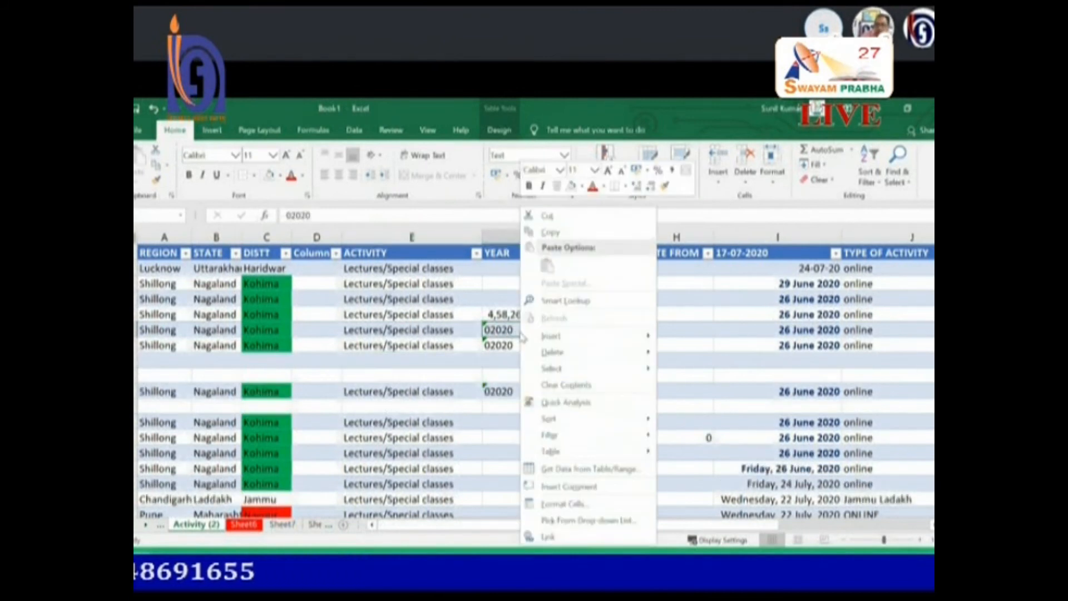
{"action": "mouse_move", "coordinate": [615, 336]}
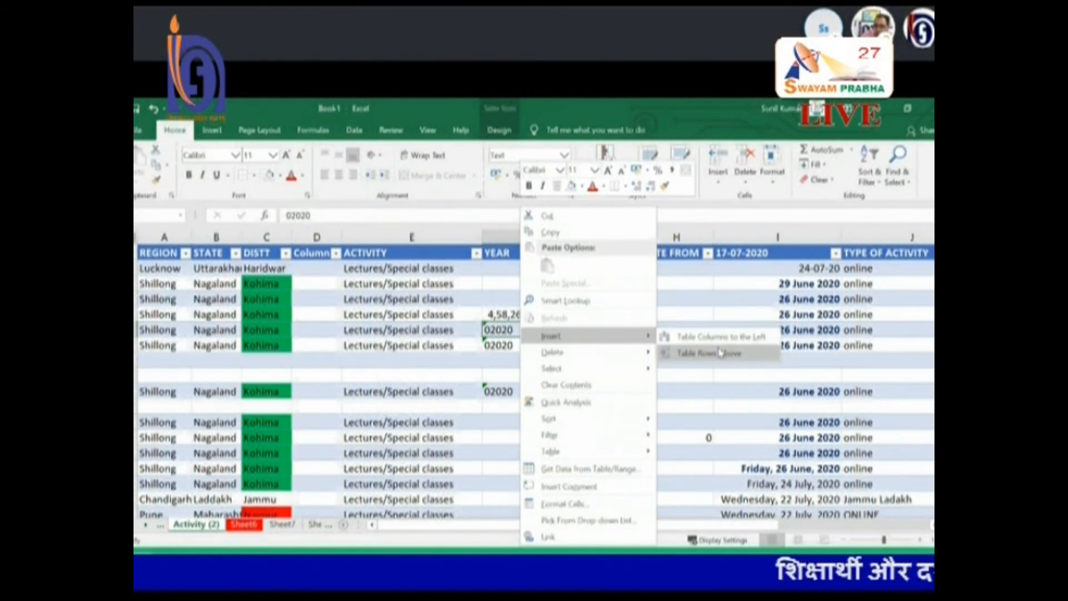
{"action": "left_click", "coordinate": [854, 347]}
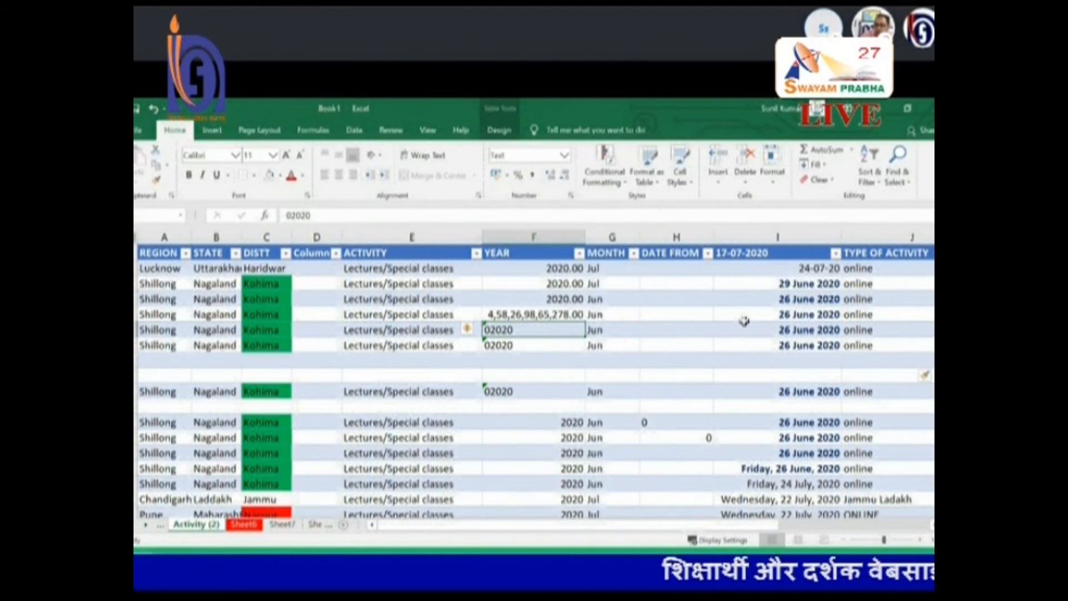
Switch from the Activity sheet to Sheet1's student marks table.
{"action": "left_click", "coordinate": [136, 253]}
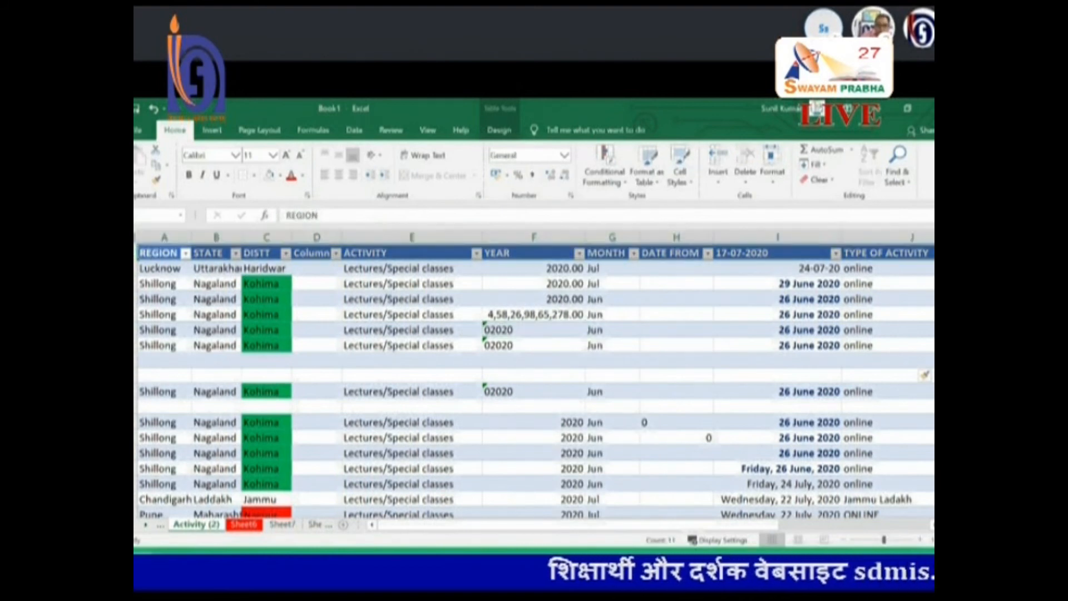
{"action": "left_click", "coordinate": [283, 524]}
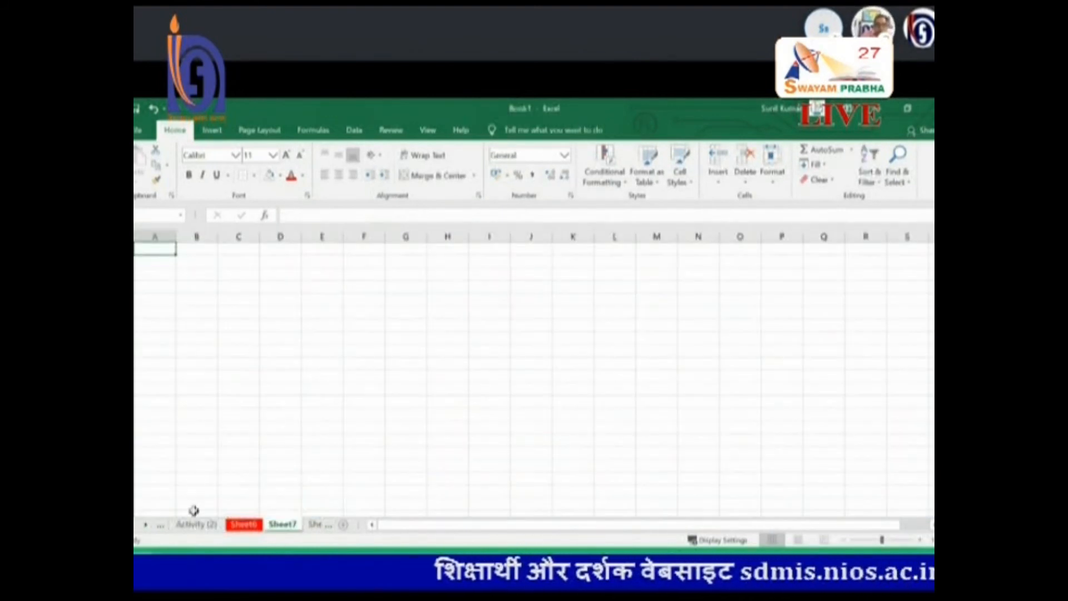
{"action": "left_click", "coordinate": [136, 524]}
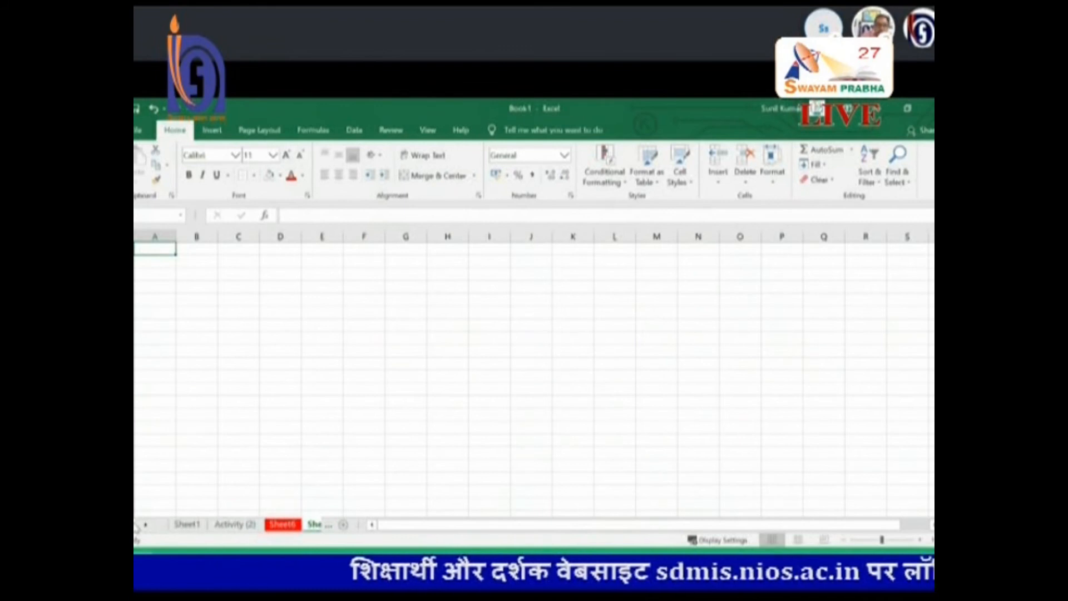
{"action": "left_click", "coordinate": [183, 524]}
Insert an empty table column, Column1, to the left of Mathematics.
{"action": "left_click", "coordinate": [382, 345]}
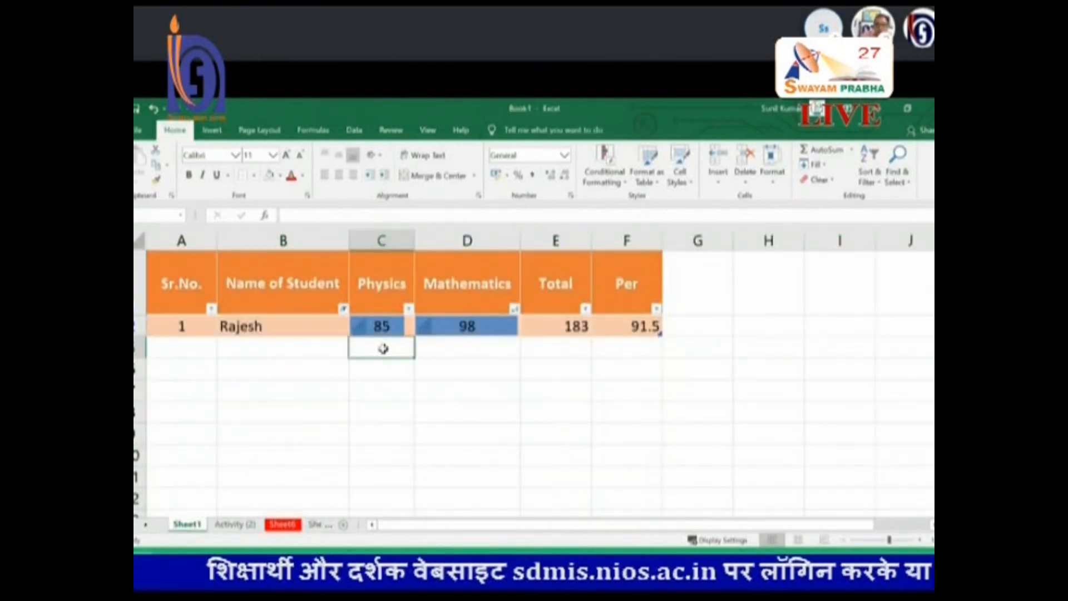
{"action": "right_click", "coordinate": [445, 327]}
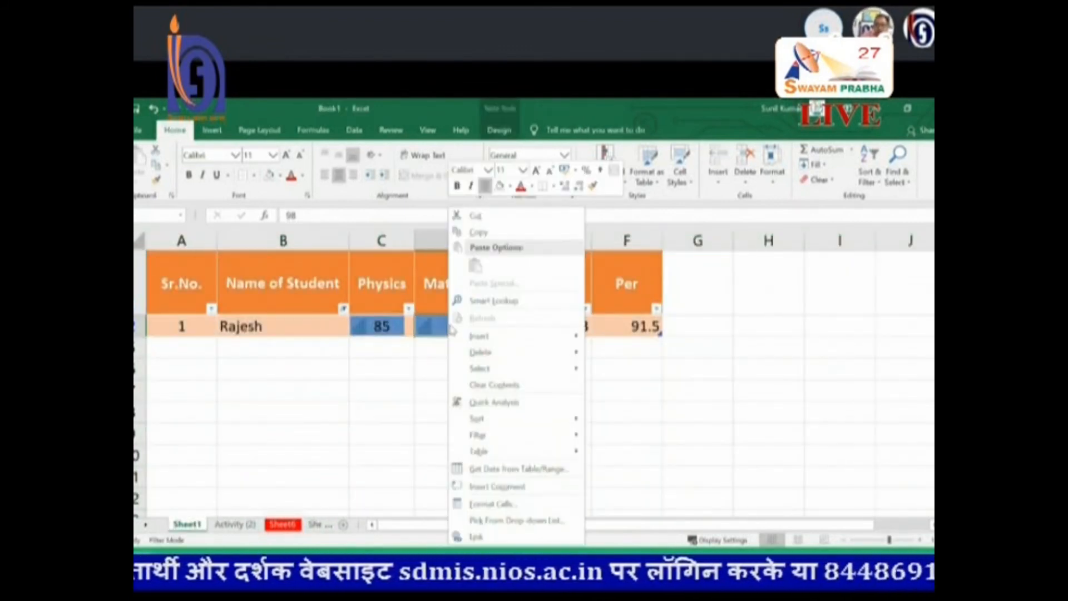
{"action": "mouse_move", "coordinate": [522, 336]}
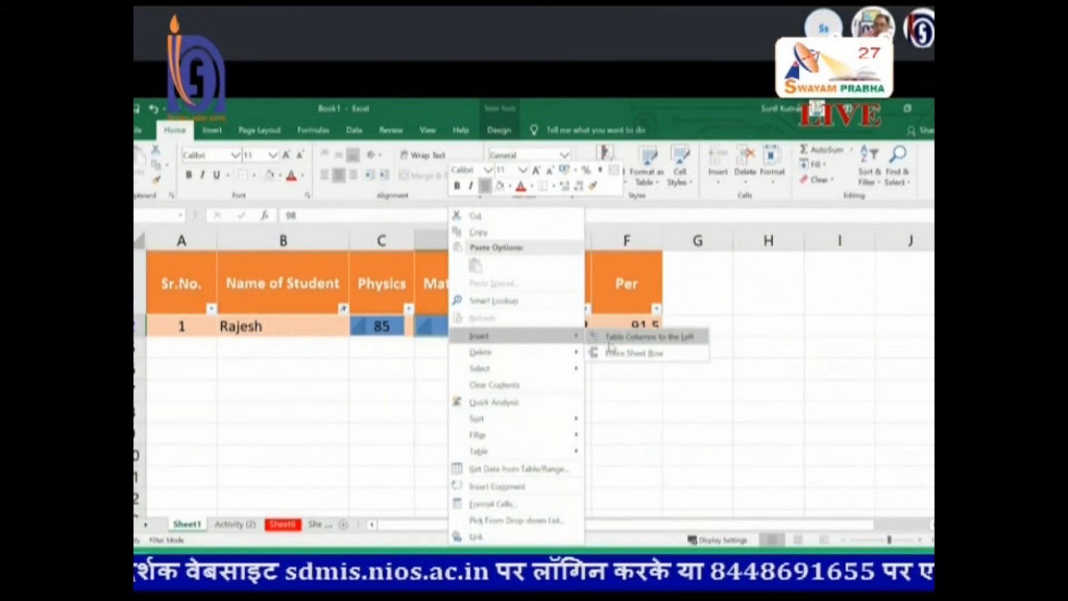
{"action": "left_click", "coordinate": [611, 341]}
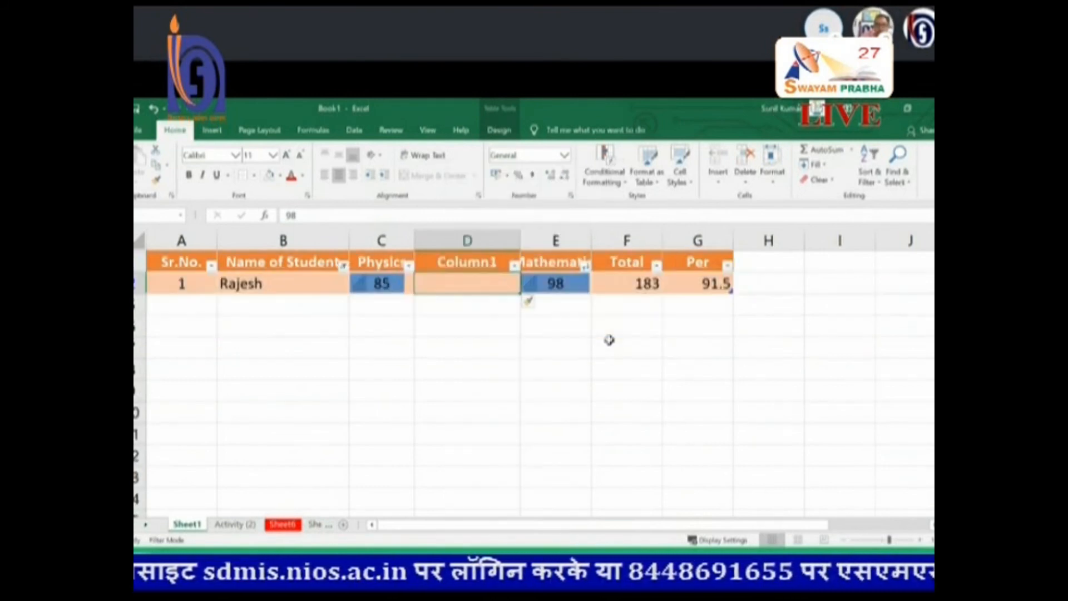
{"action": "left_click", "coordinate": [515, 320]}
{"action": "left_click", "coordinate": [464, 286]}
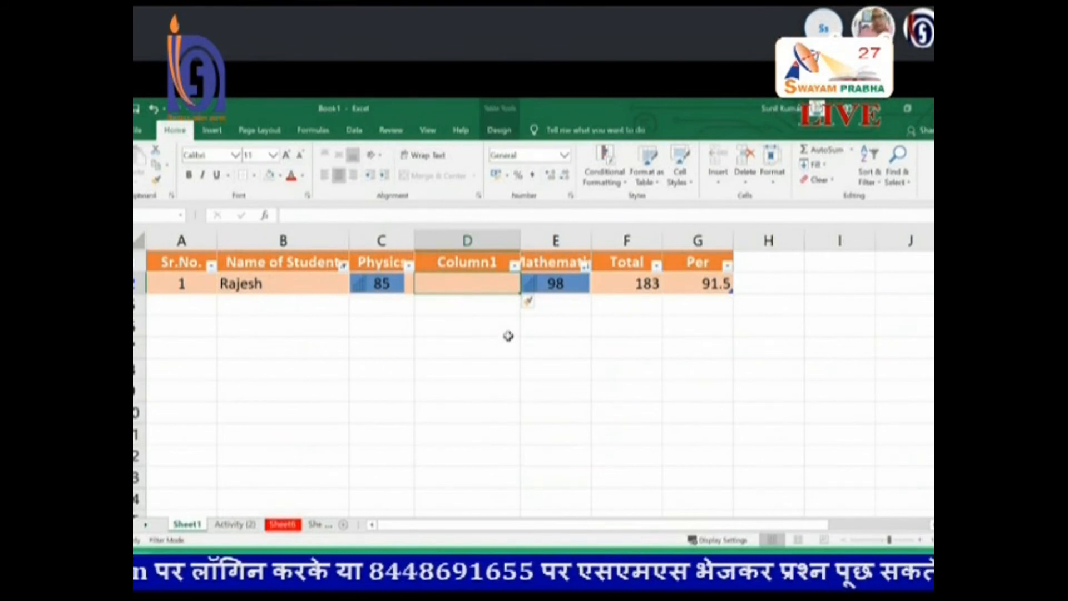
Select Rajesh's Physics mark 85, then go back to the Activity (2) sheet.
{"action": "left_click", "coordinate": [364, 284]}
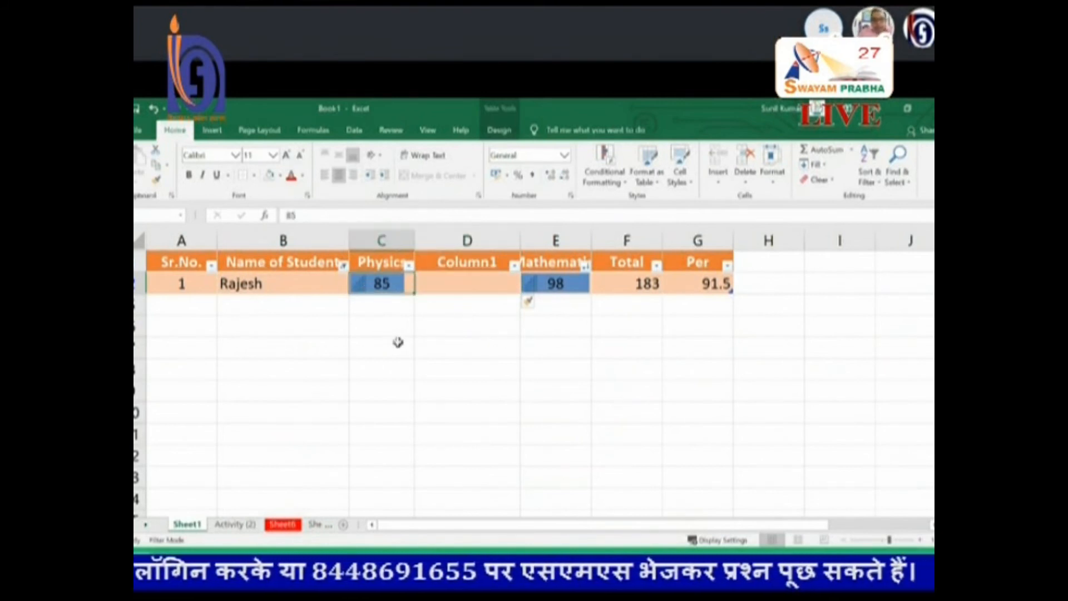
{"action": "key", "text": "alt"}
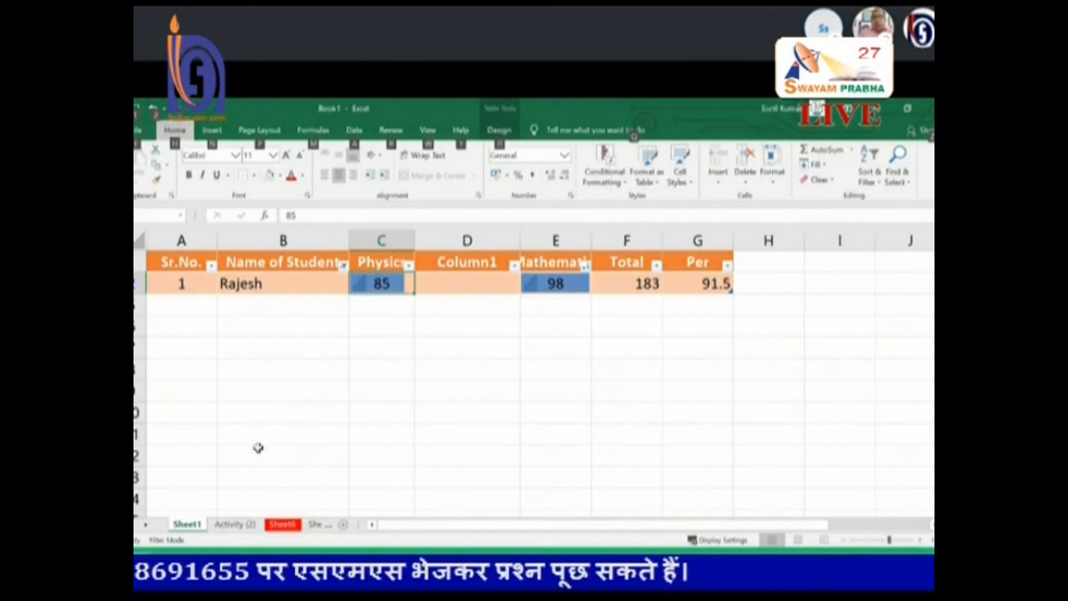
{"action": "left_click", "coordinate": [244, 525]}
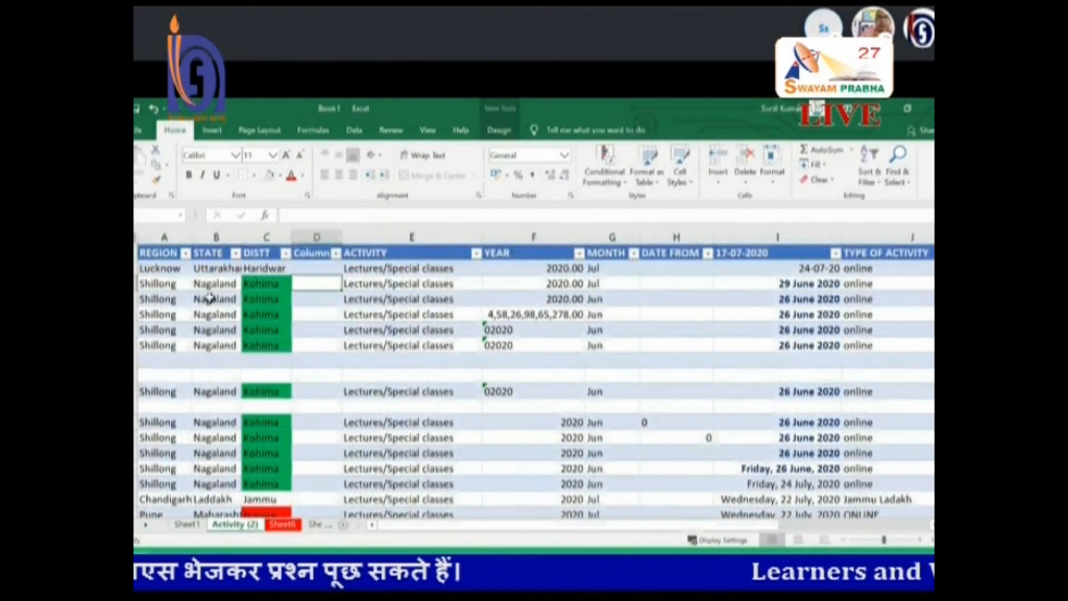
{"action": "scroll", "coordinate": [216, 299], "scroll_direction": "down", "scroll_amount": 2}
{"action": "scroll", "coordinate": [216, 299], "scroll_direction": "down", "scroll_amount": 10}
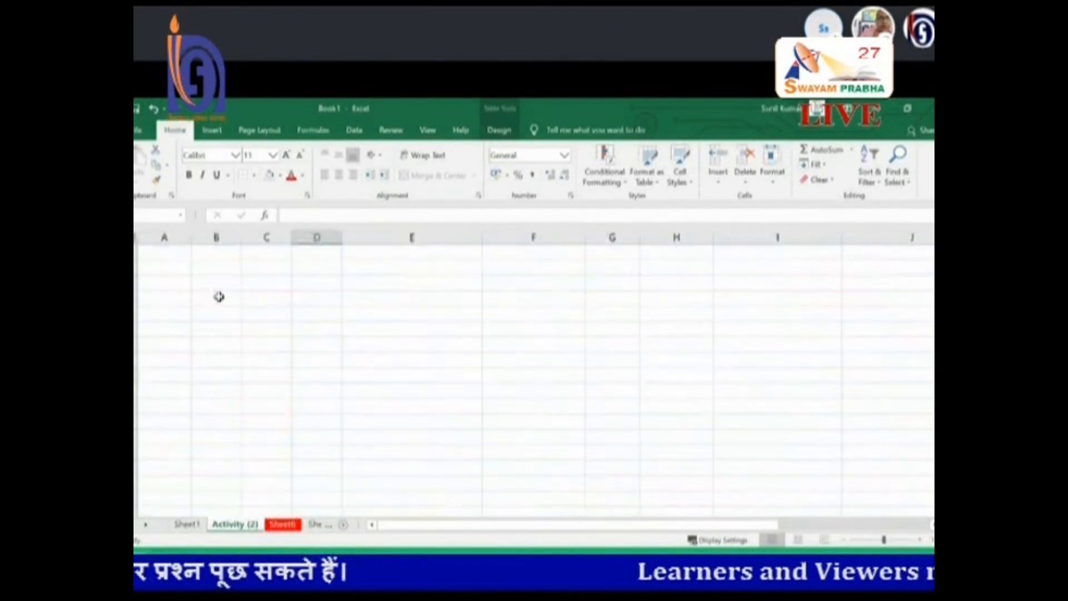
{"action": "scroll", "coordinate": [218, 296], "scroll_direction": "up", "scroll_amount": 1}
{"action": "scroll", "coordinate": [220, 294], "scroll_direction": "down", "scroll_amount": 1}
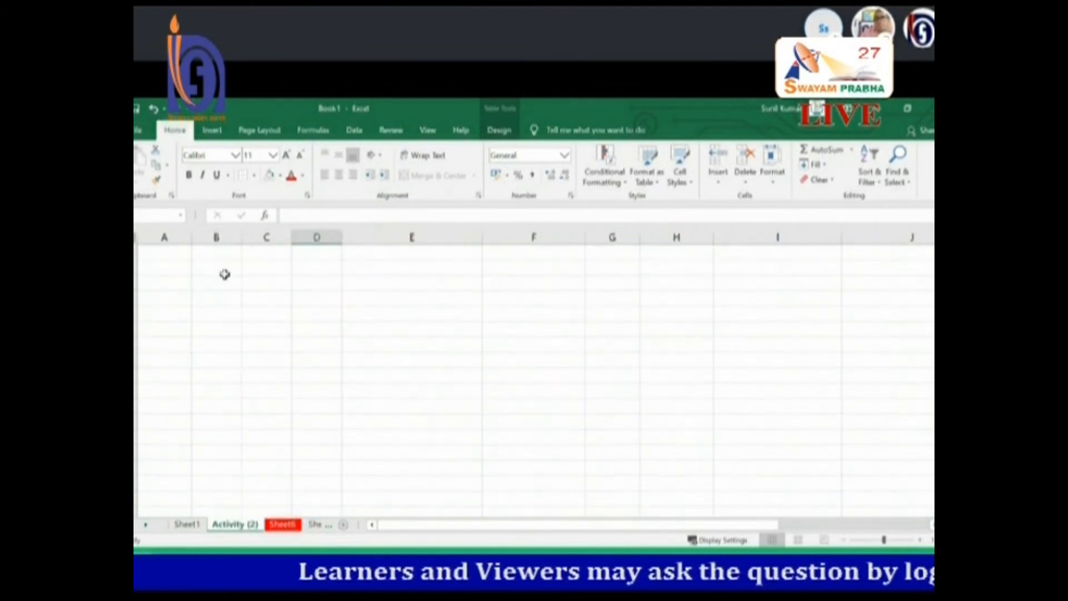
{"action": "scroll", "coordinate": [224, 274], "scroll_direction": "up", "scroll_amount": 2}
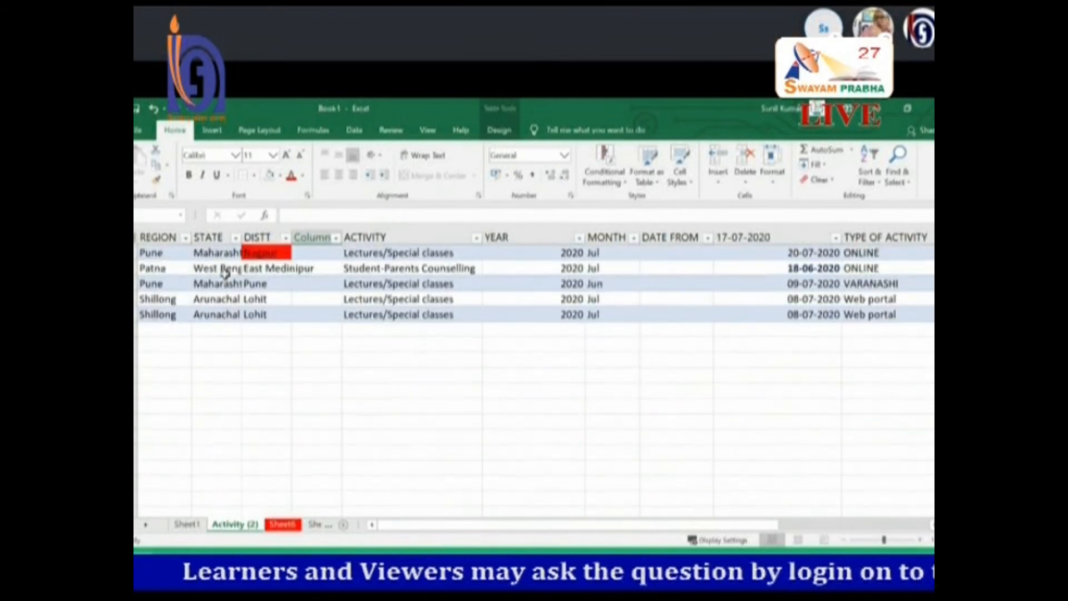
{"action": "scroll", "coordinate": [228, 280], "scroll_direction": "up", "scroll_amount": 10}
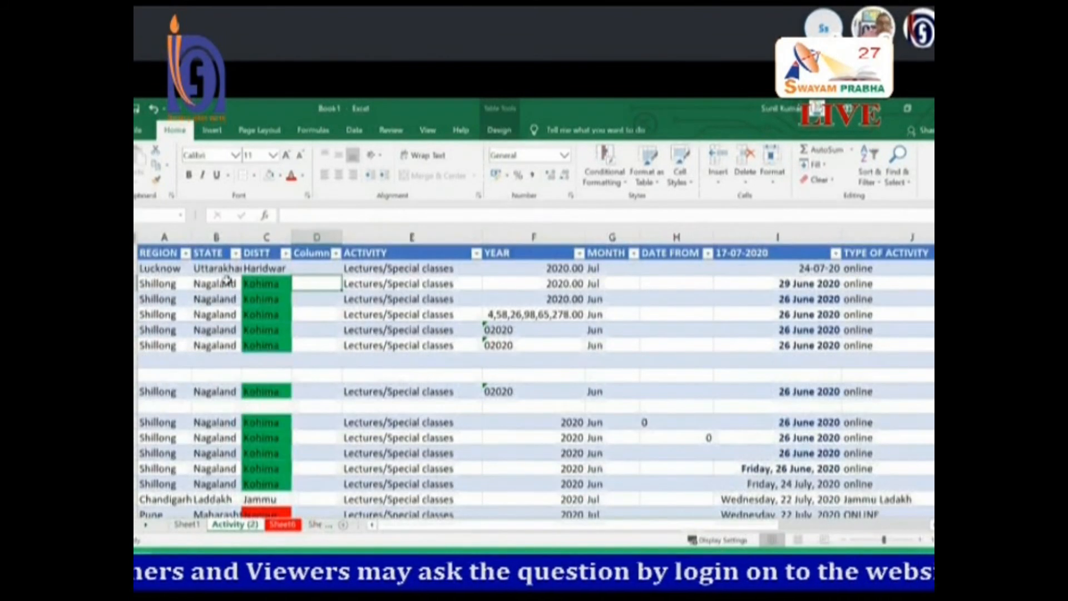
{"action": "left_click", "coordinate": [157, 269]}
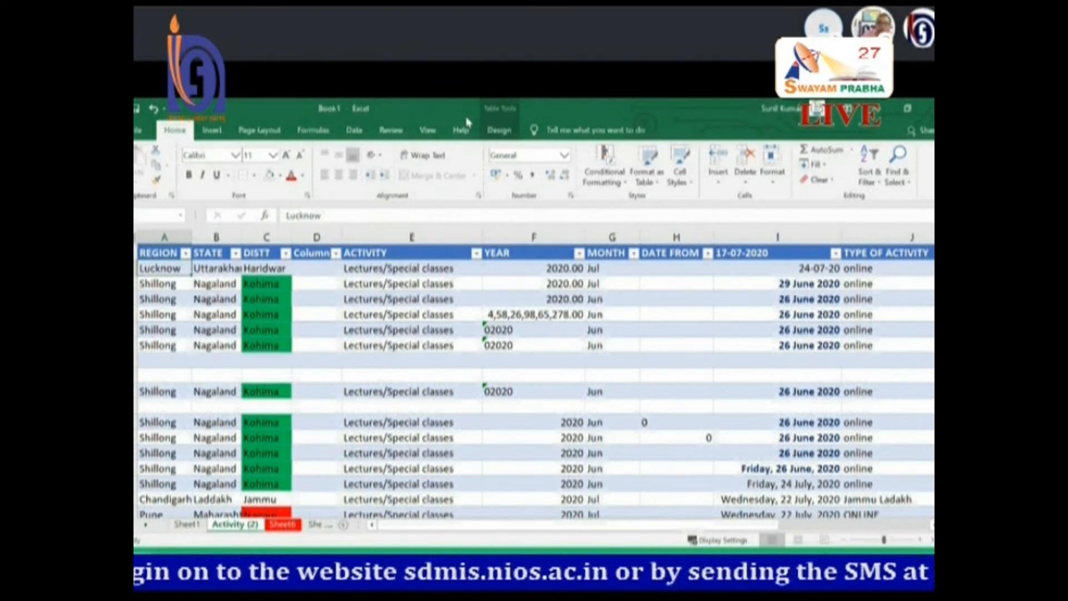
Freeze panes on the View tab to lock the rows above the Lucknow row.
{"action": "left_click", "coordinate": [434, 134]}
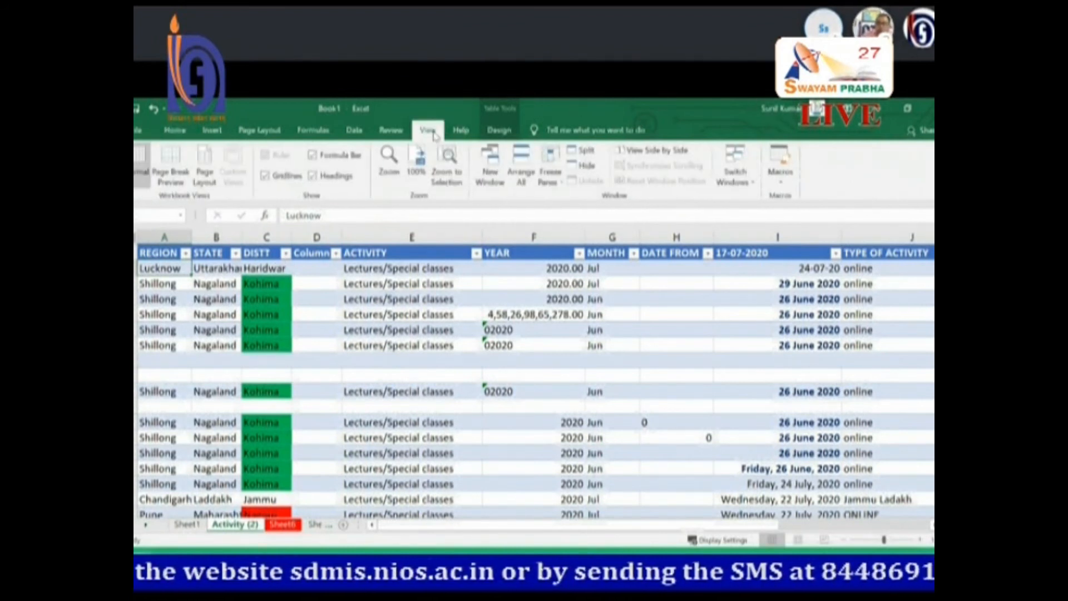
{"action": "left_click", "coordinate": [551, 185]}
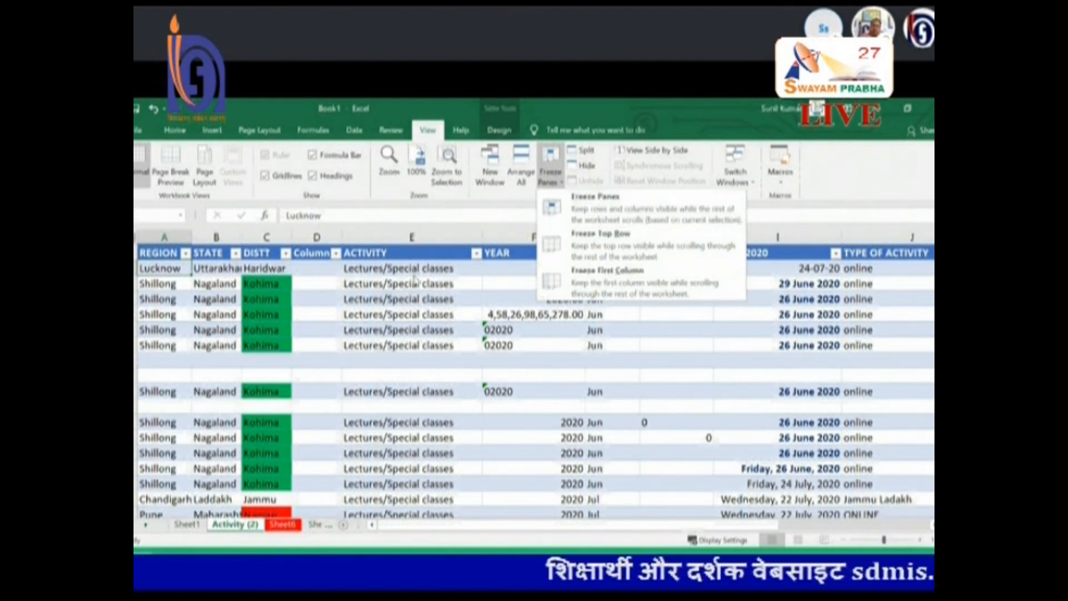
{"action": "left_click", "coordinate": [599, 209]}
Refreeze panes above the lone Shillong row and scroll to check the frozen rows.
{"action": "left_click", "coordinate": [149, 391]}
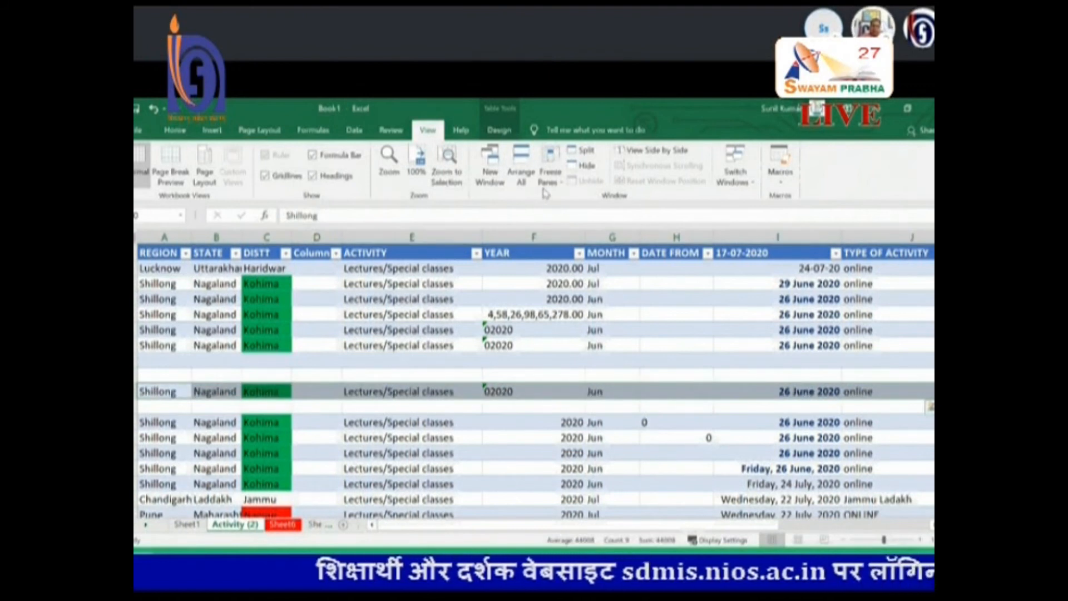
{"action": "left_click", "coordinate": [550, 169]}
{"action": "left_click", "coordinate": [546, 218]}
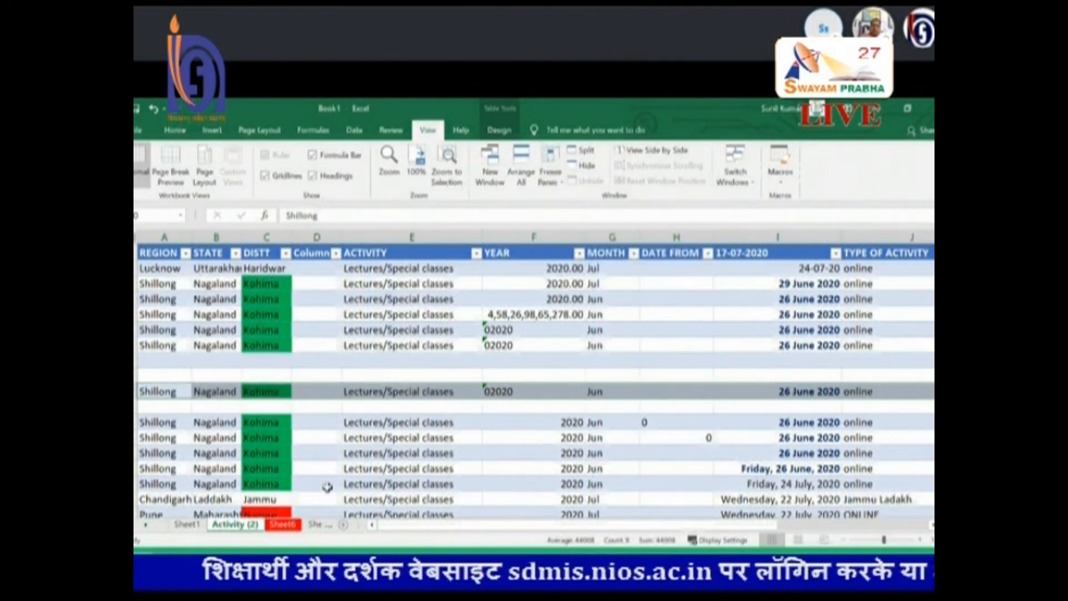
{"action": "scroll", "coordinate": [311, 456], "scroll_direction": "down", "scroll_amount": 5}
{"action": "scroll", "coordinate": [274, 409], "scroll_direction": "down", "scroll_amount": 10}
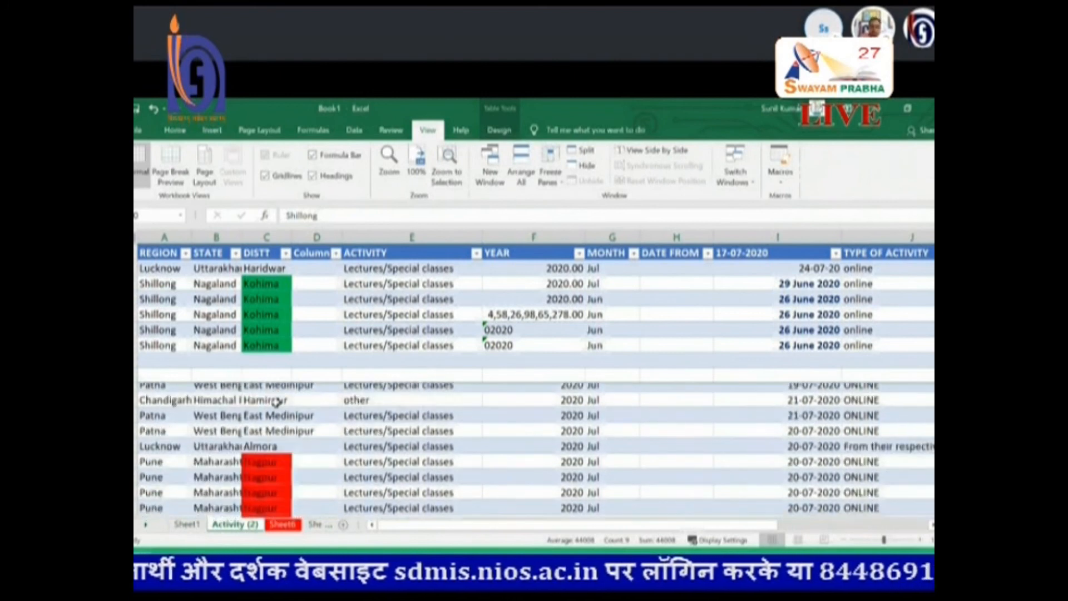
{"action": "scroll", "coordinate": [280, 401], "scroll_direction": "up", "scroll_amount": 3}
{"action": "scroll", "coordinate": [280, 401], "scroll_direction": "up", "scroll_amount": 5}
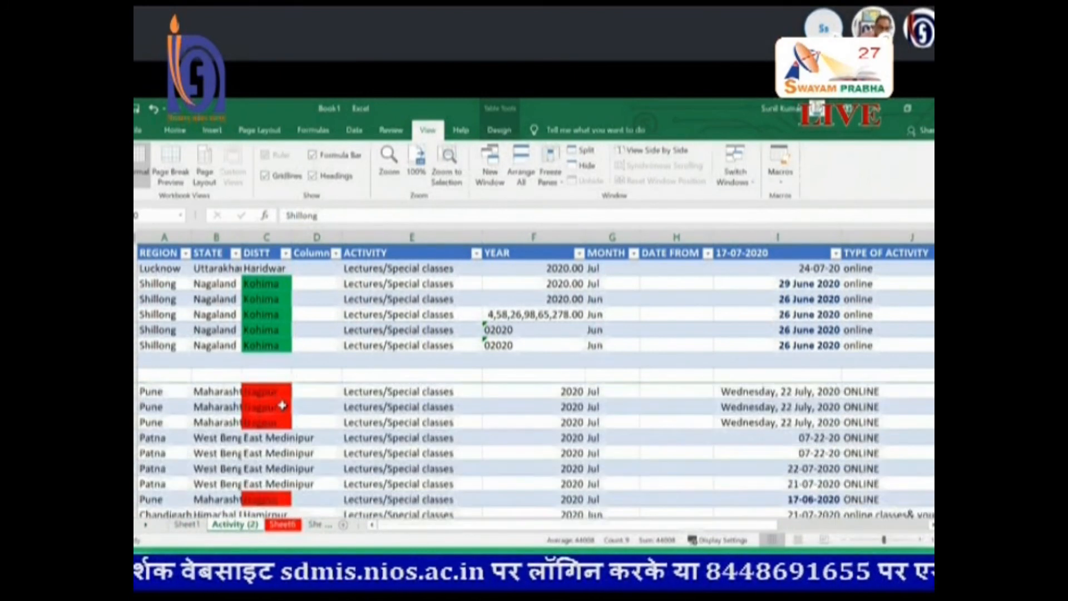
{"action": "scroll", "coordinate": [284, 405], "scroll_direction": "down", "scroll_amount": 10}
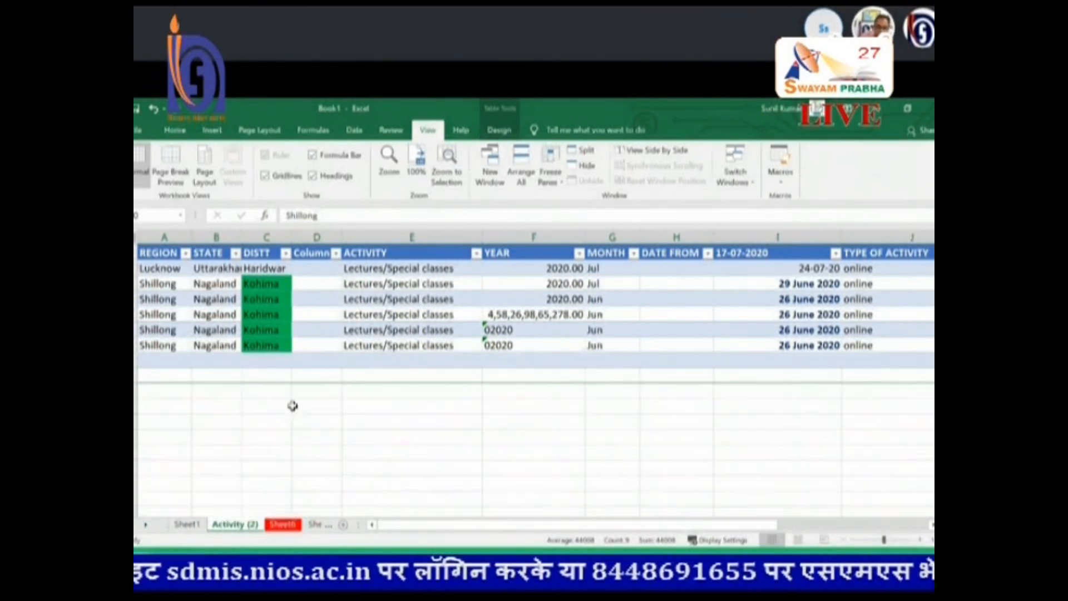
{"action": "scroll", "coordinate": [296, 404], "scroll_direction": "up", "scroll_amount": 10}
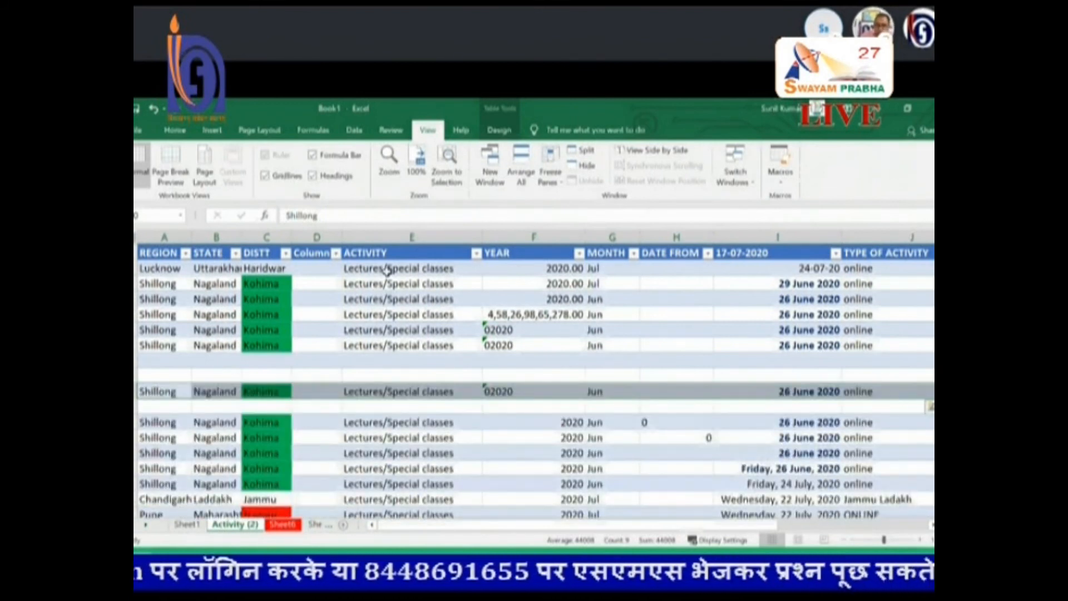
{"action": "left_click", "coordinate": [548, 183]}
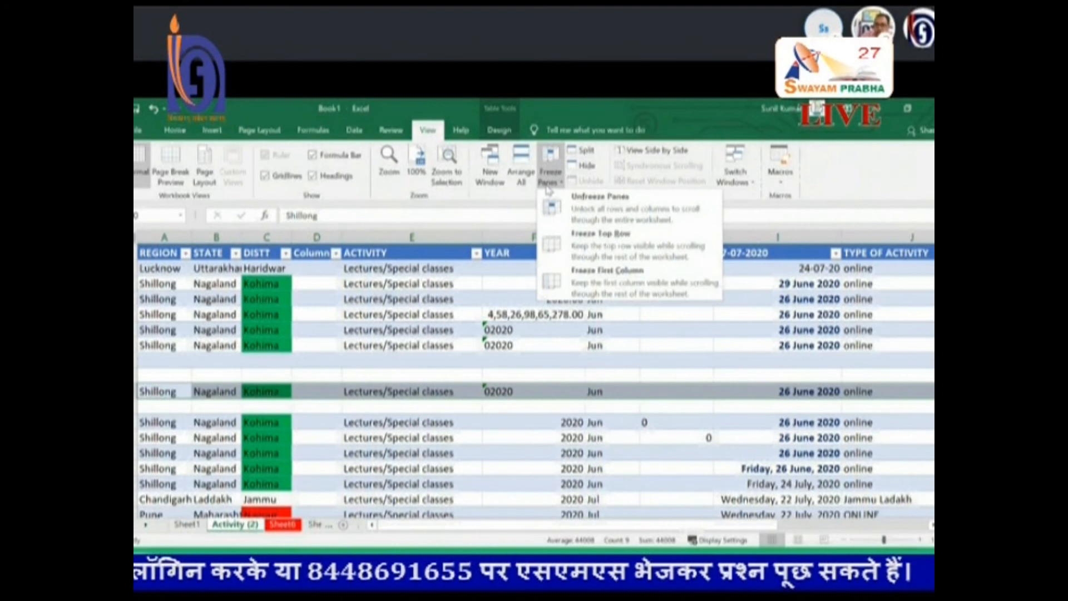
Unfreeze panes and scroll to confirm the whole sheet moves.
{"action": "left_click", "coordinate": [563, 208]}
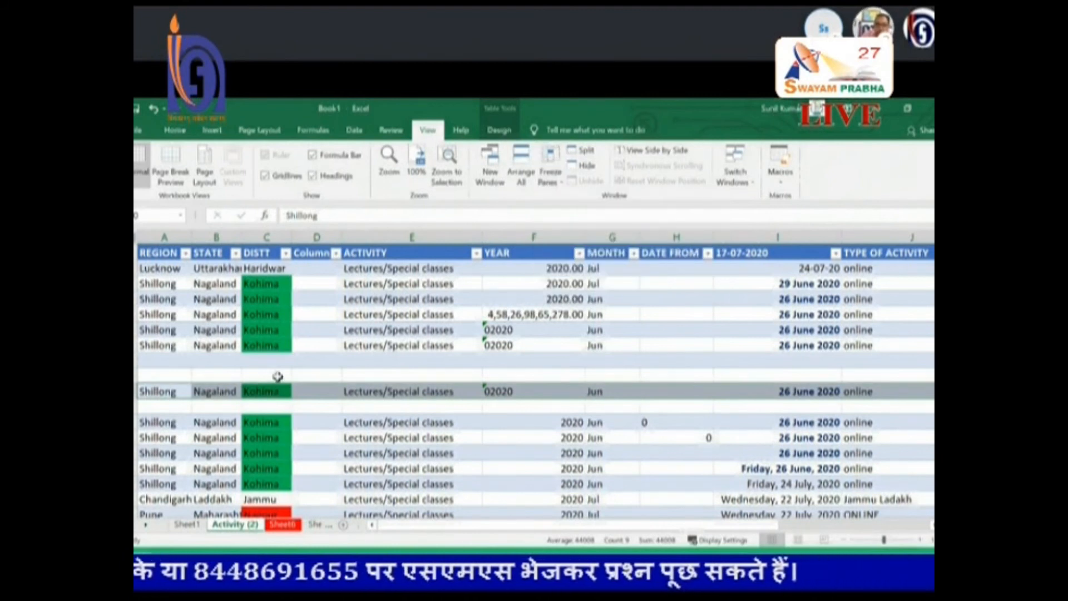
{"action": "scroll", "coordinate": [280, 375], "scroll_direction": "down", "scroll_amount": 15}
{"action": "scroll", "coordinate": [283, 375], "scroll_direction": "down", "scroll_amount": 3}
{"action": "scroll", "coordinate": [283, 374], "scroll_direction": "up", "scroll_amount": 10}
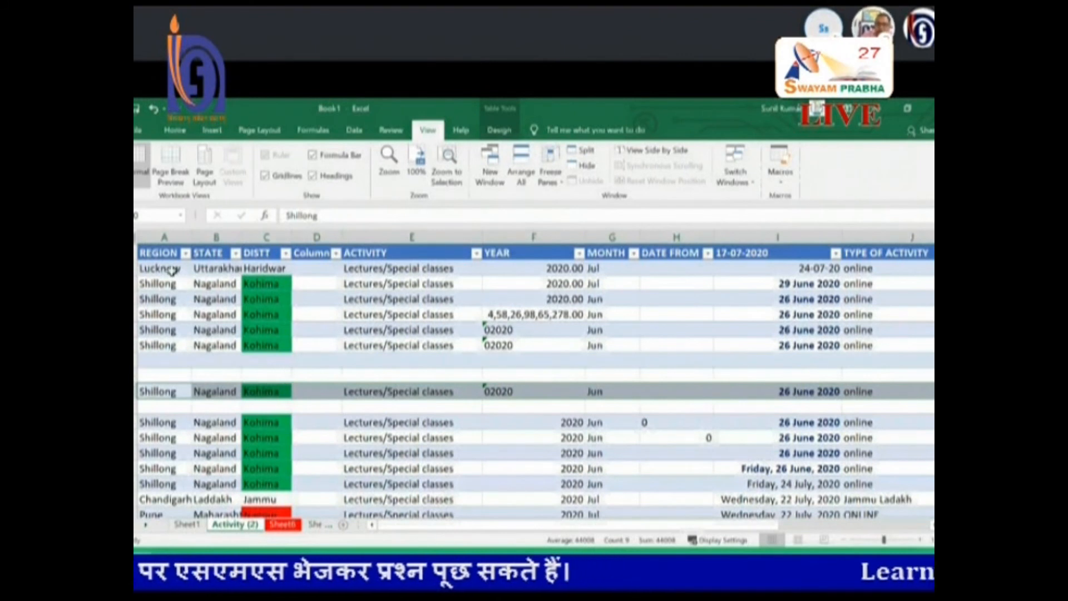
Freeze the top row and scroll to test that the header stays fixed.
{"action": "left_click", "coordinate": [167, 269]}
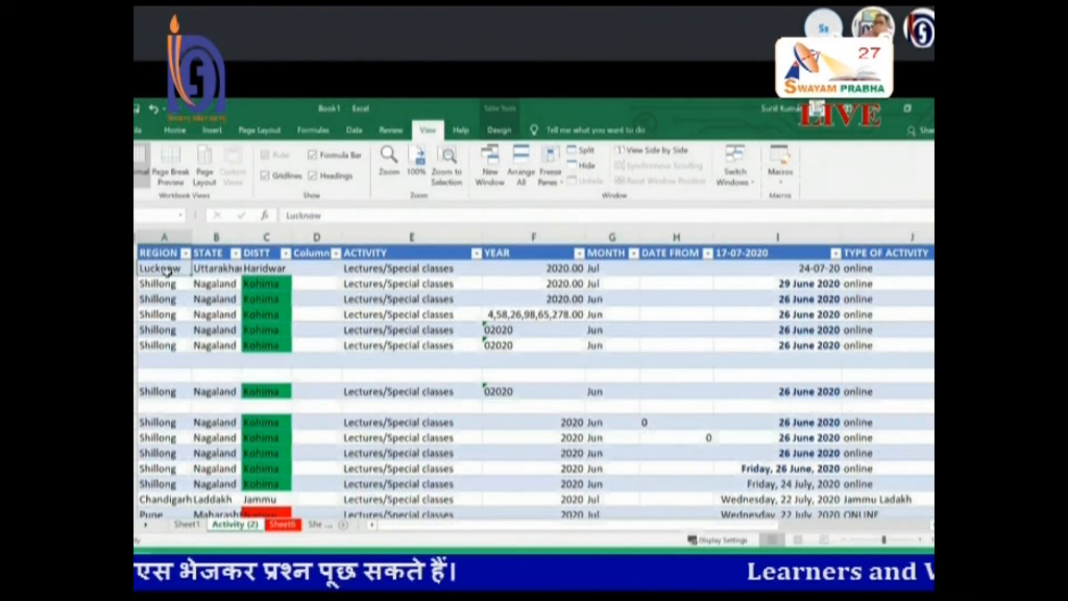
{"action": "left_click", "coordinate": [156, 421]}
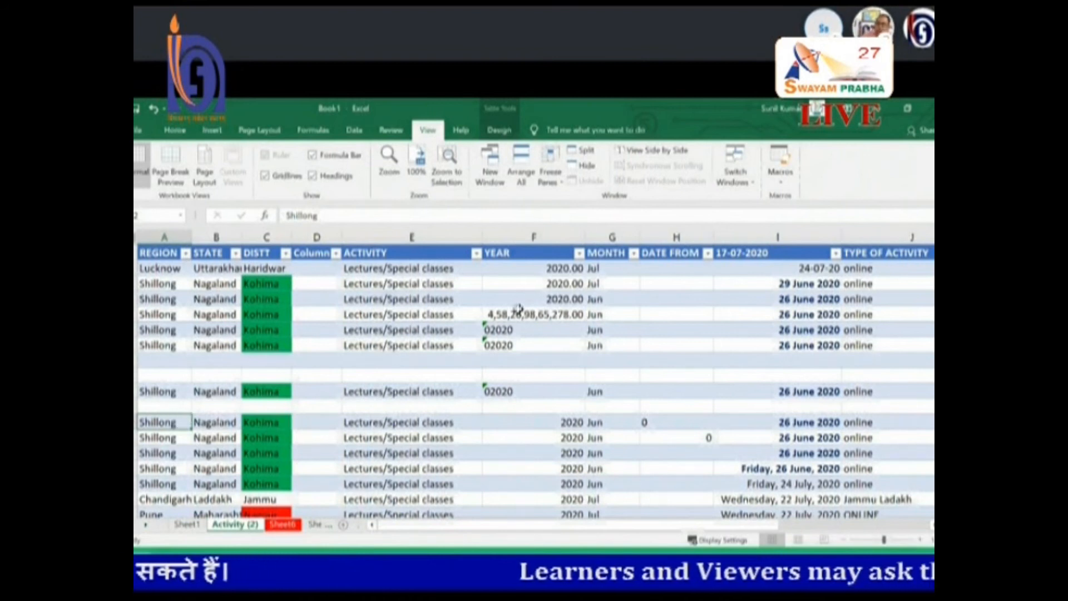
{"action": "left_click", "coordinate": [557, 180]}
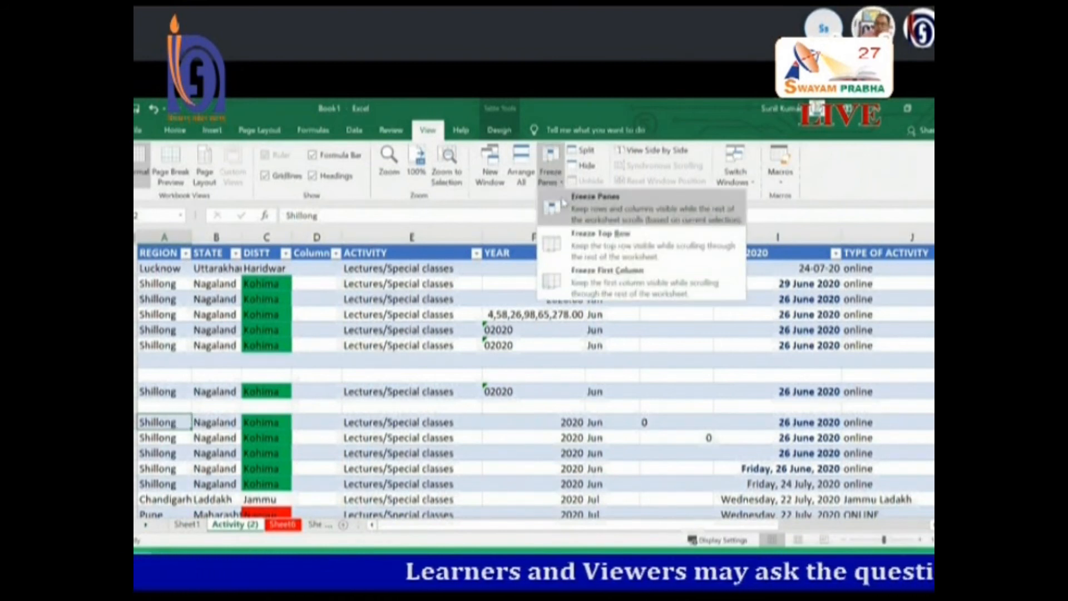
{"action": "left_click", "coordinate": [568, 248]}
{"action": "scroll", "coordinate": [210, 281], "scroll_direction": "down", "scroll_amount": 10}
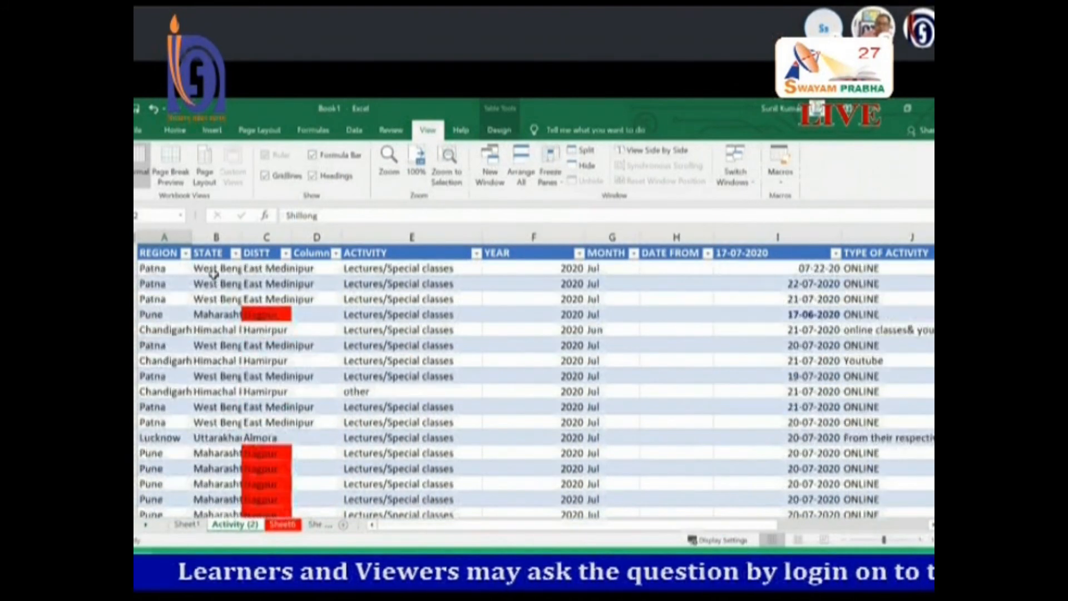
{"action": "scroll", "coordinate": [213, 273], "scroll_direction": "down", "scroll_amount": 10}
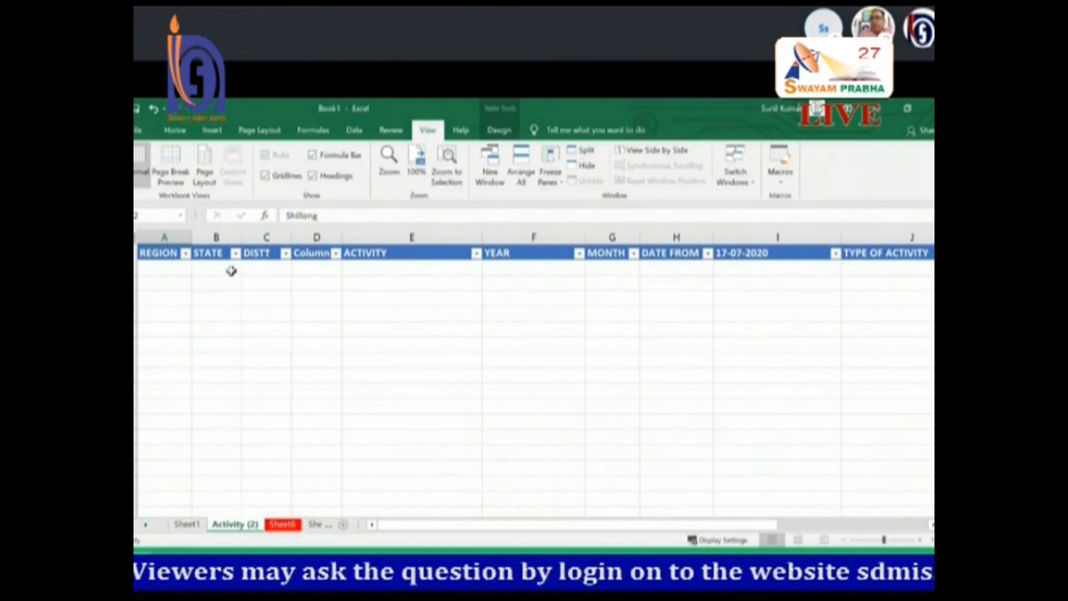
{"action": "scroll", "coordinate": [231, 271], "scroll_direction": "up", "scroll_amount": 10}
Release the frozen top row and move along a Shillong row past the table's last column.
{"action": "left_click", "coordinate": [165, 270]}
{"action": "left_click", "coordinate": [551, 186]}
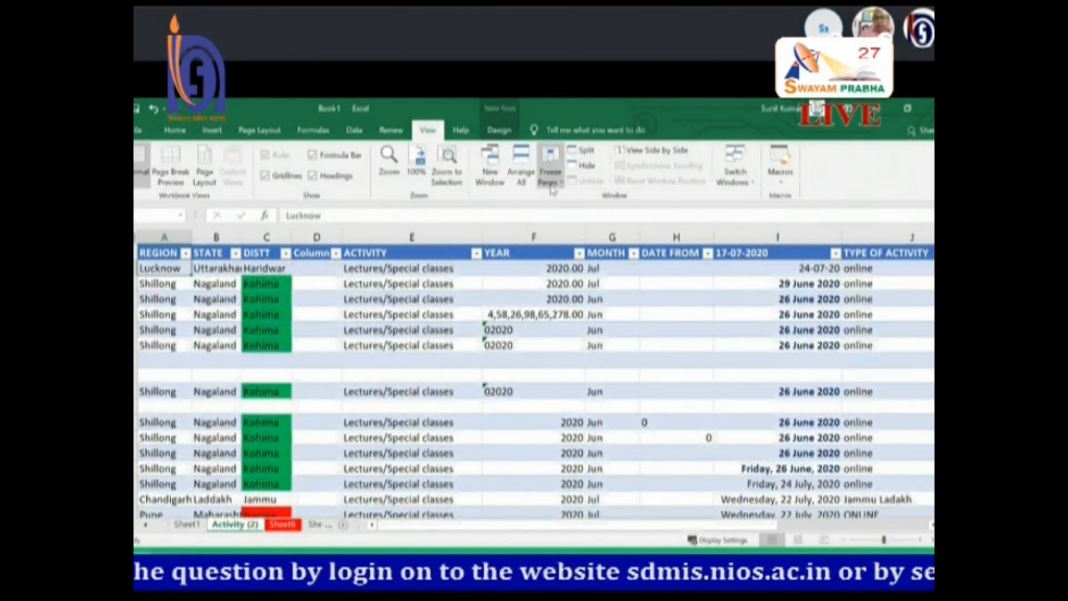
{"action": "left_click", "coordinate": [562, 212]}
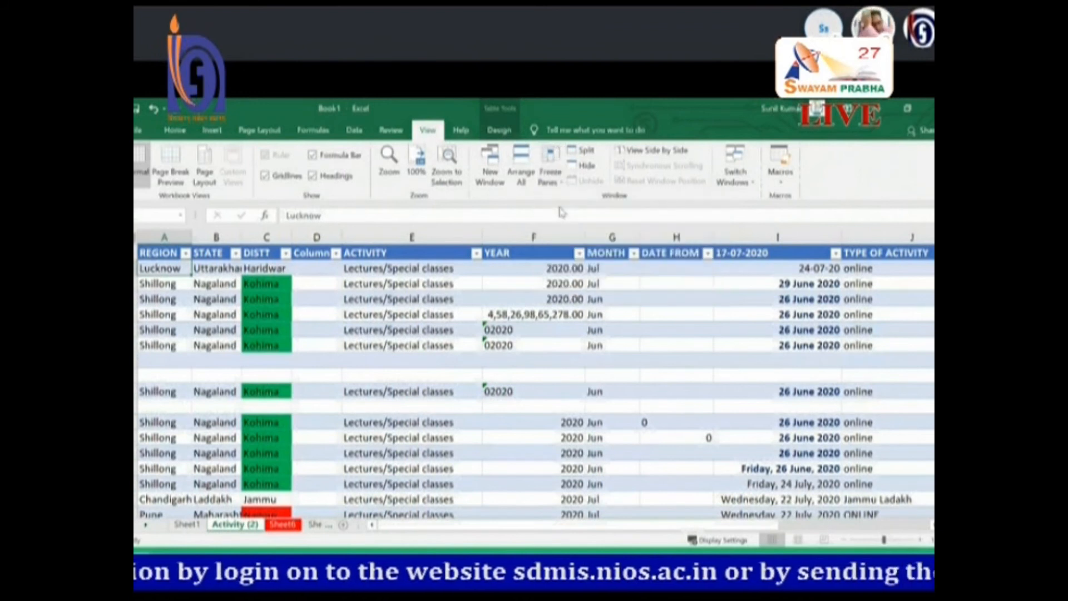
{"action": "left_click", "coordinate": [155, 314]}
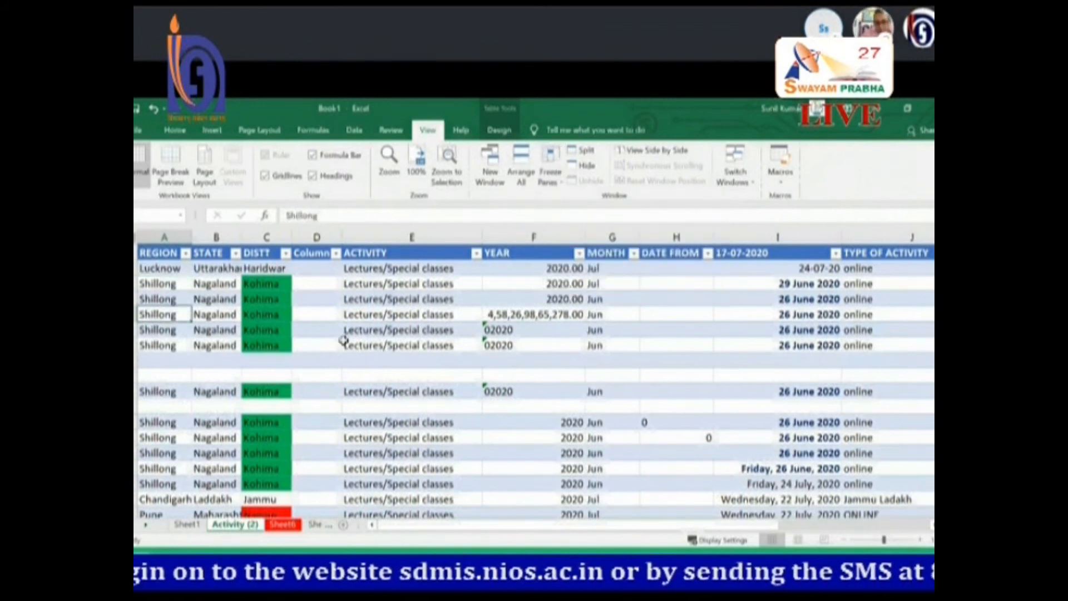
{"action": "key", "text": "Right"}
{"action": "key", "text": "Right"}
{"action": "key", "text": "Right"}
{"action": "key", "text": "Right"}
{"action": "key", "text": "Right"}
{"action": "key", "text": "Right"}
{"action": "key", "text": "Right"}
{"action": "key", "text": "Right"}
{"action": "key", "text": "Right"}
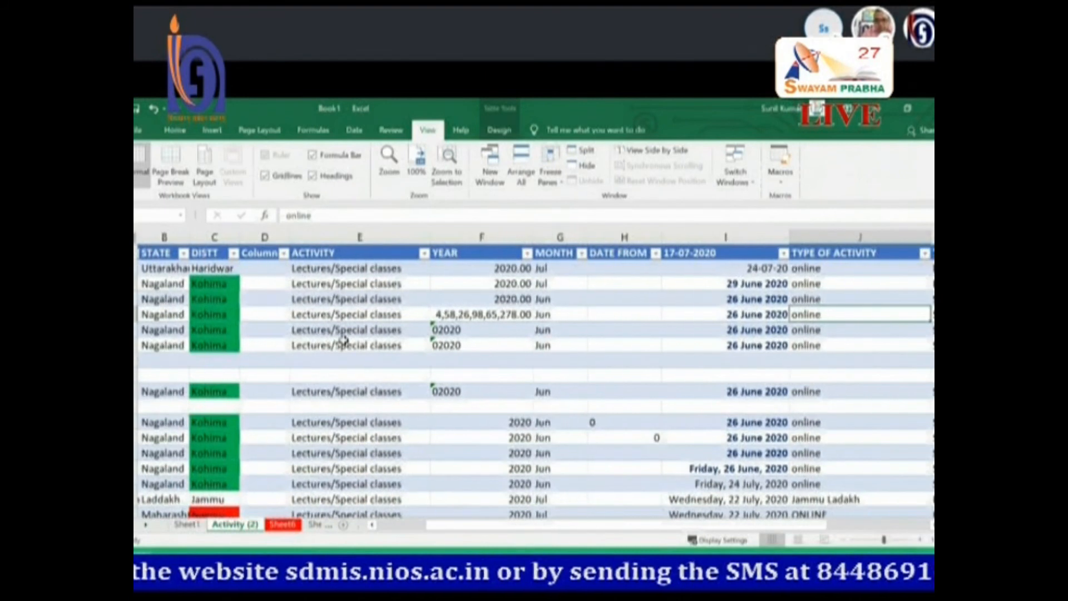
{"action": "key", "text": "Right"}
{"action": "key", "text": "Right"}
{"action": "key", "text": "Right"}
{"action": "key", "text": "Right"}
{"action": "key", "text": "Right"}
{"action": "key", "text": "Right"}
{"action": "key", "text": "Right"}
{"action": "key", "text": "Right"}
{"action": "key", "text": "Right"}
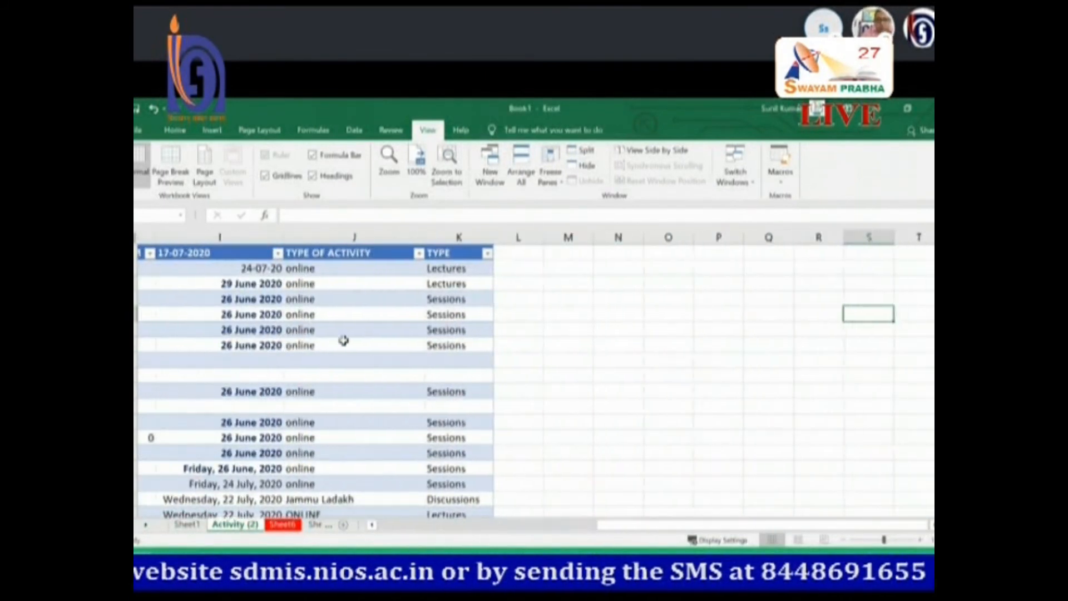
{"action": "key", "text": "Right"}
{"action": "key", "text": "Right"}
{"action": "key", "text": "Right"}
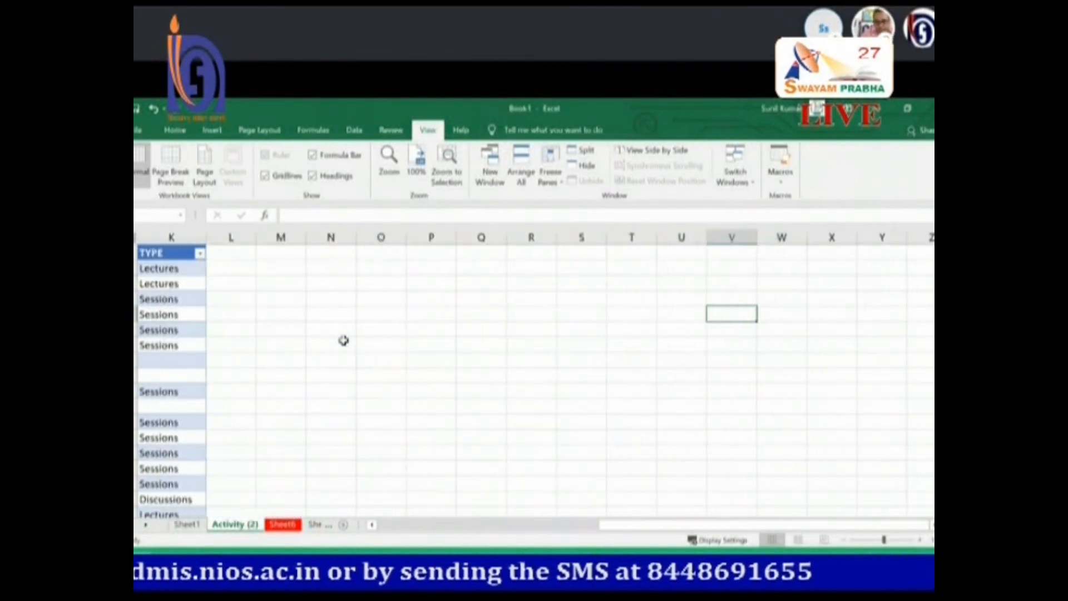
{"action": "key", "text": "ctrl+Left"}
{"action": "key", "text": "ctrl+Left"}
{"action": "key", "text": "ctrl+Left"}
{"action": "key", "text": "ctrl+Left"}
{"action": "key", "text": "ctrl+Left"}
{"action": "key", "text": "ctrl+Left"}
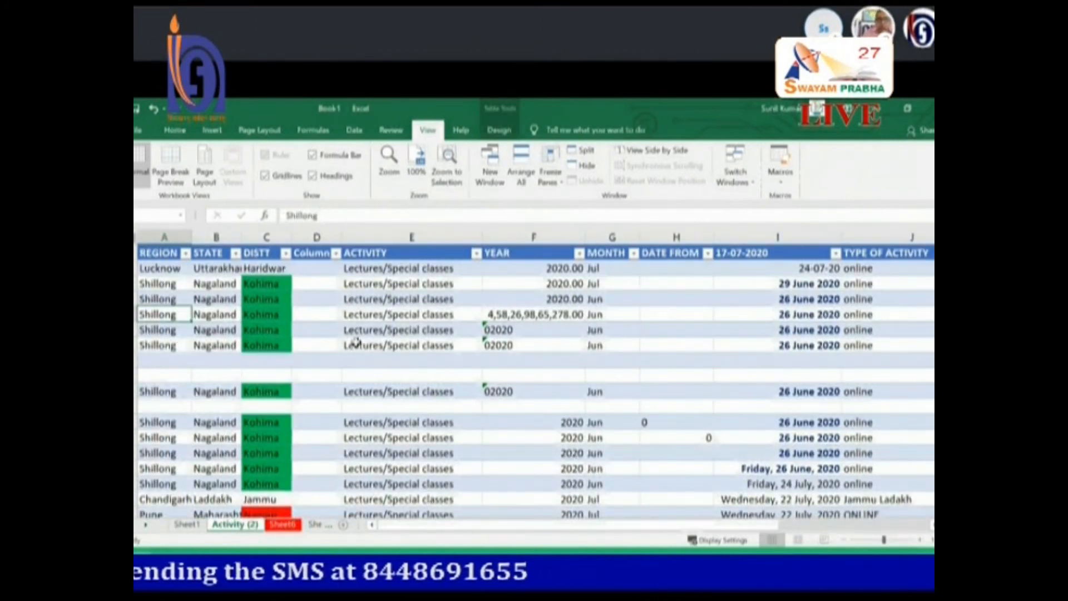
{"action": "left_click", "coordinate": [551, 181]}
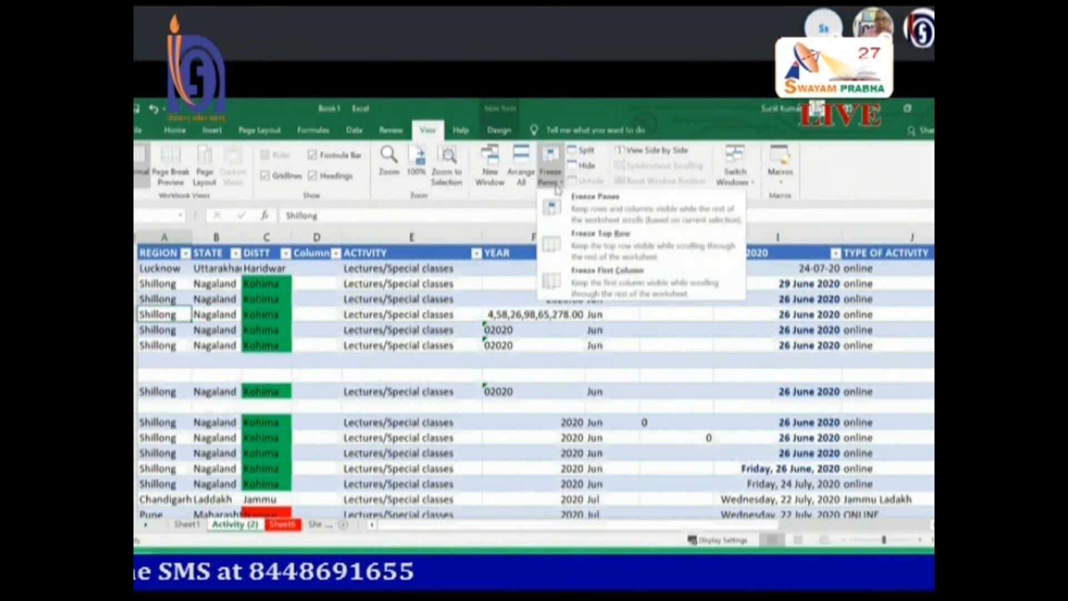
{"action": "left_click", "coordinate": [573, 280]}
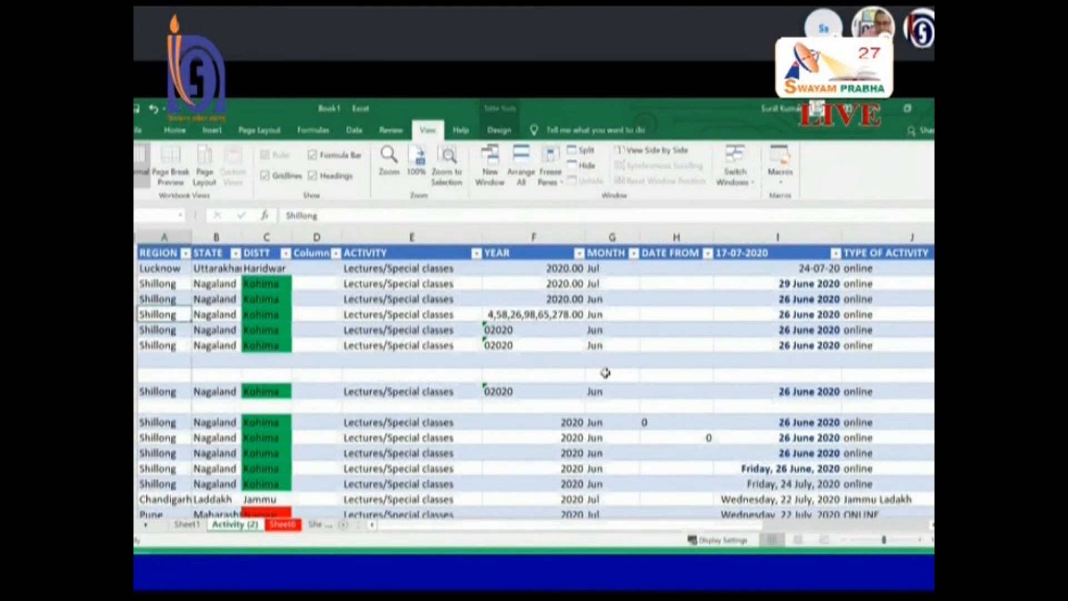
{"action": "key", "text": "Right"}
{"action": "key", "text": "Right"}
{"action": "key", "text": "Right"}
{"action": "key", "text": "Right"}
{"action": "key", "text": "Right"}
{"action": "key", "text": "Right"}
{"action": "key", "text": "Right"}
{"action": "key", "text": "Right"}
{"action": "key", "text": "Right"}
{"action": "key", "text": "Right"}
{"action": "key", "text": "Right"}
{"action": "key", "text": "Right"}
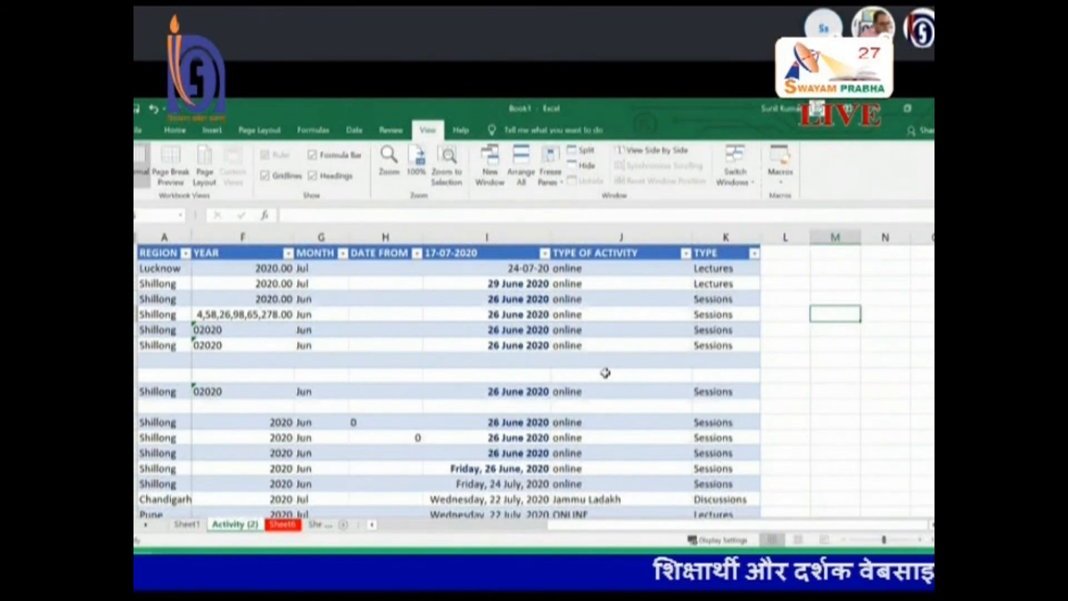
{"action": "key", "text": "Right"}
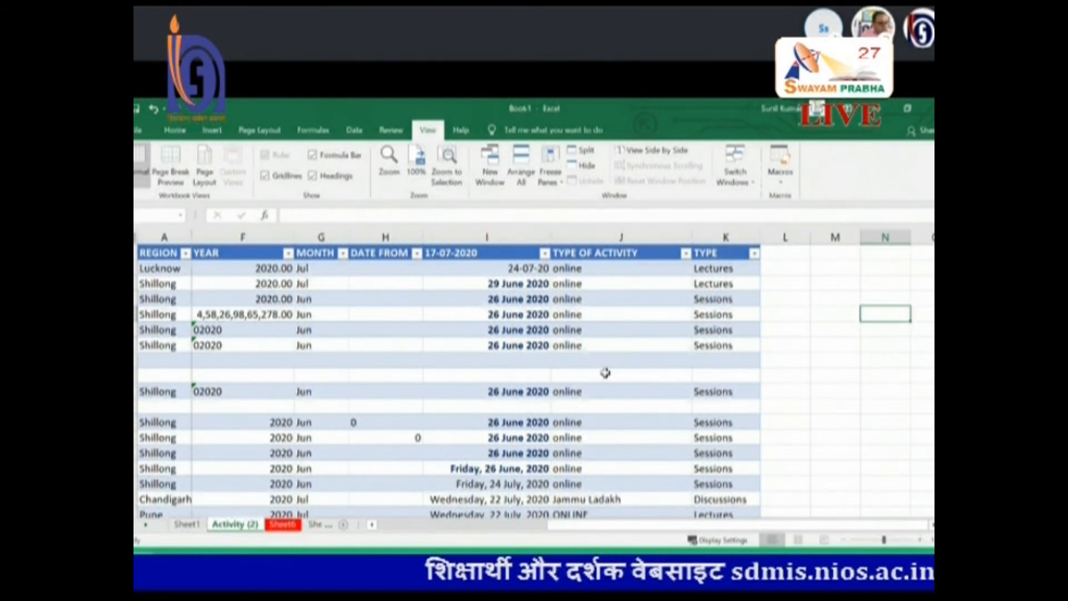
{"action": "key", "text": "Right"}
{"action": "key", "text": "Right"}
{"action": "key", "text": "Right"}
{"action": "key", "text": "Right"}
{"action": "key", "text": "Right"}
{"action": "key", "text": "Right"}
{"action": "key", "text": "Right"}
{"action": "key", "text": "Right"}
{"action": "key", "text": "Right"}
{"action": "key", "text": "Right"}
{"action": "key", "text": "Right"}
{"action": "key", "text": "Right"}
{"action": "key", "text": "Right"}
{"action": "key", "text": "Right"}
{"action": "key", "text": "Right"}
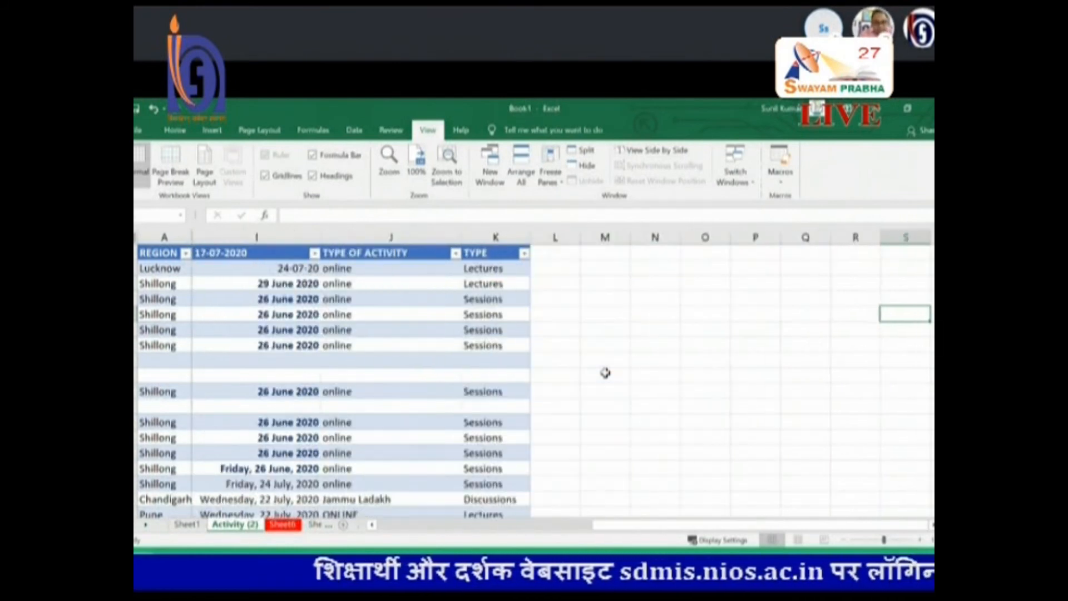
{"action": "key", "text": "Right"}
{"action": "key", "text": "Right"}
{"action": "key", "text": "Right"}
{"action": "key", "text": "Right"}
{"action": "key", "text": "Right"}
{"action": "key", "text": "Right"}
{"action": "key", "text": "Right"}
{"action": "key", "text": "Right"}
{"action": "key", "text": "Right"}
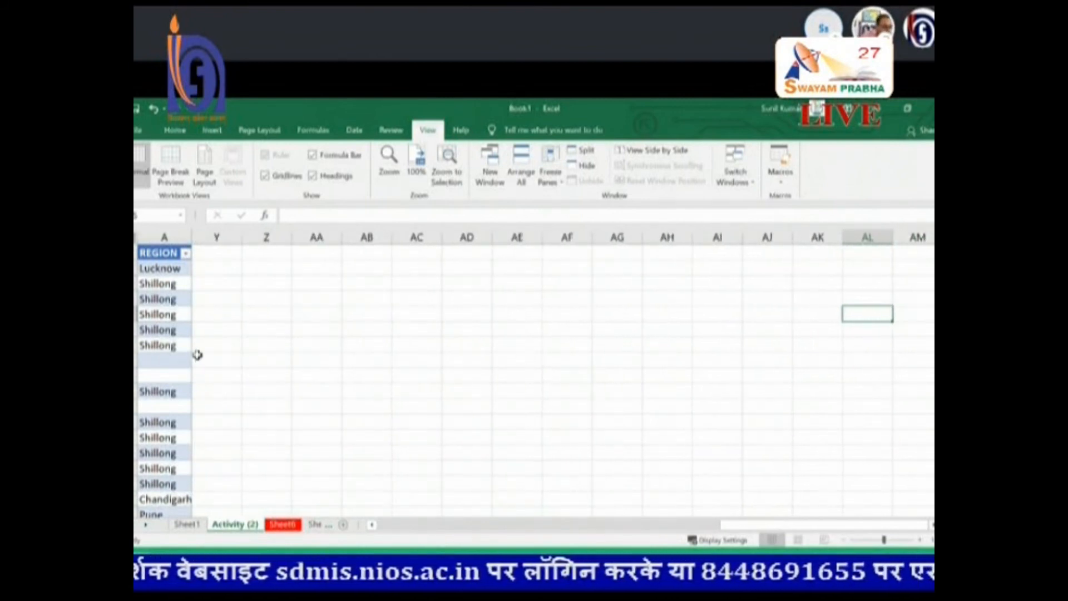
{"action": "left_click", "coordinate": [159, 267]}
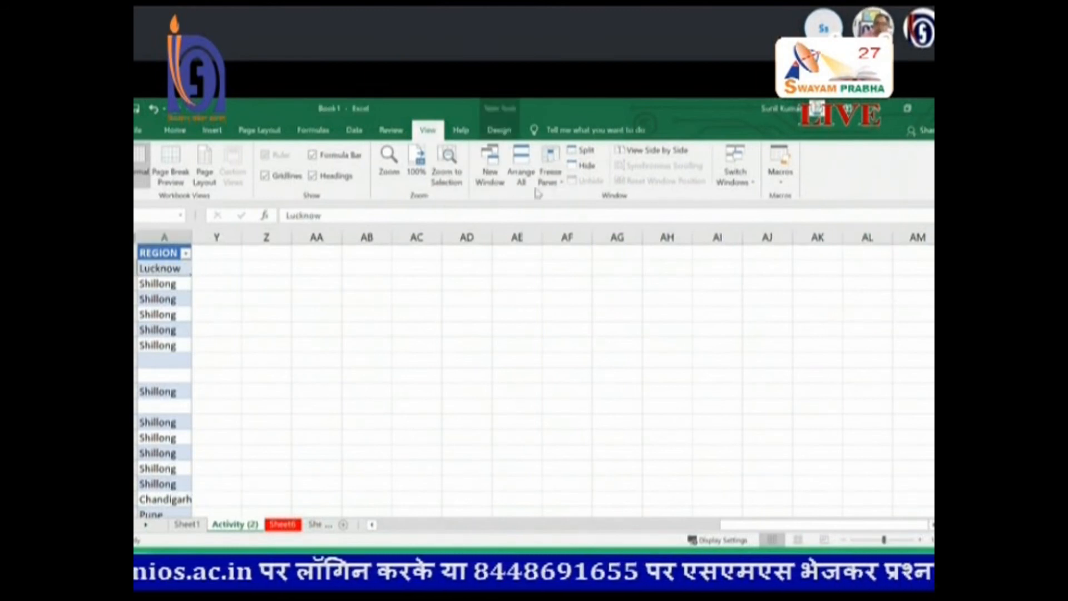
{"action": "left_click", "coordinate": [548, 178]}
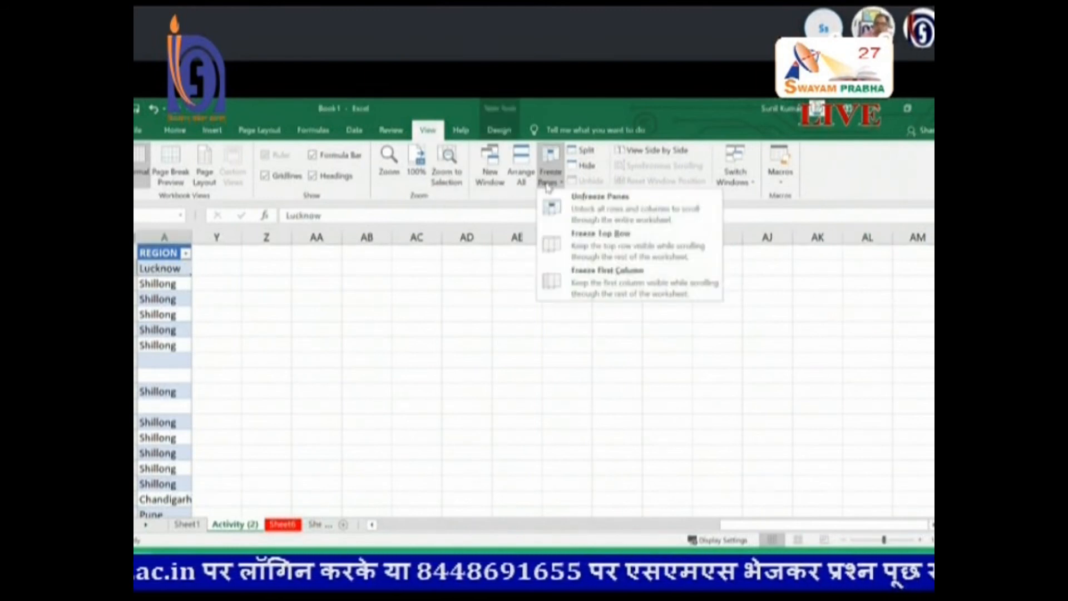
{"action": "left_click", "coordinate": [561, 211]}
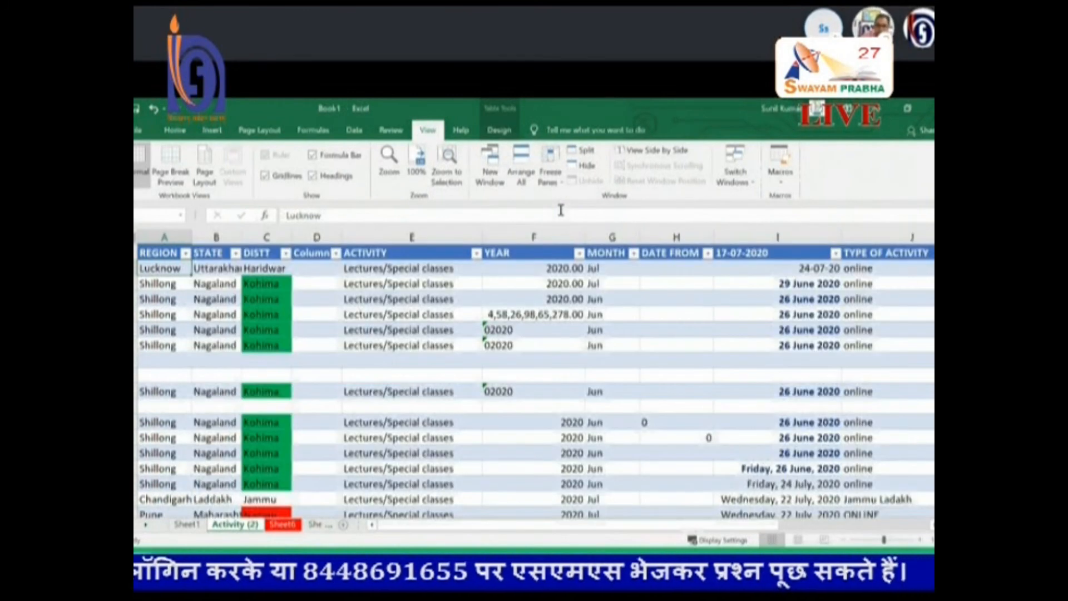
{"action": "left_click", "coordinate": [435, 344]}
{"action": "key", "text": "Home"}
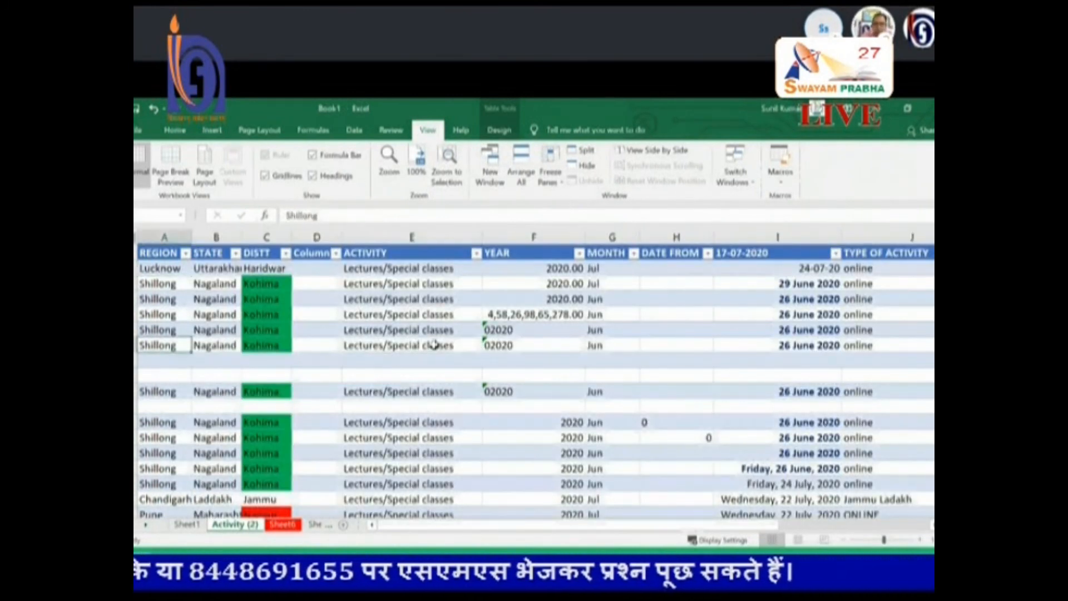
View the PowerPoint worksheet-topics slide, end the show, and return to Excel's Activity (2) sheet.
{"action": "left_click", "coordinate": [469, 285]}
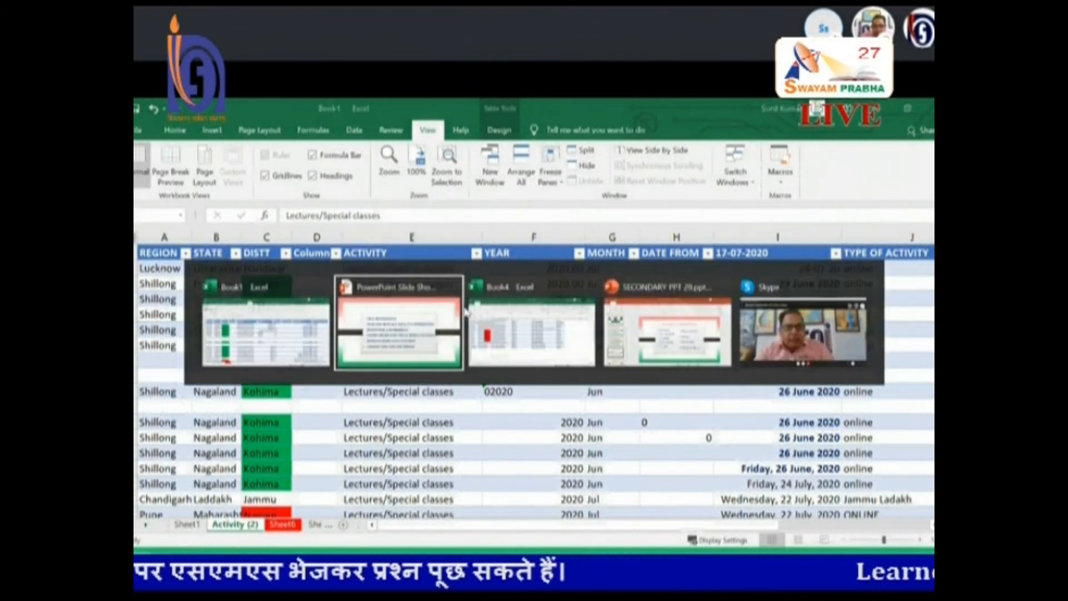
{"action": "left_click", "coordinate": [437, 324]}
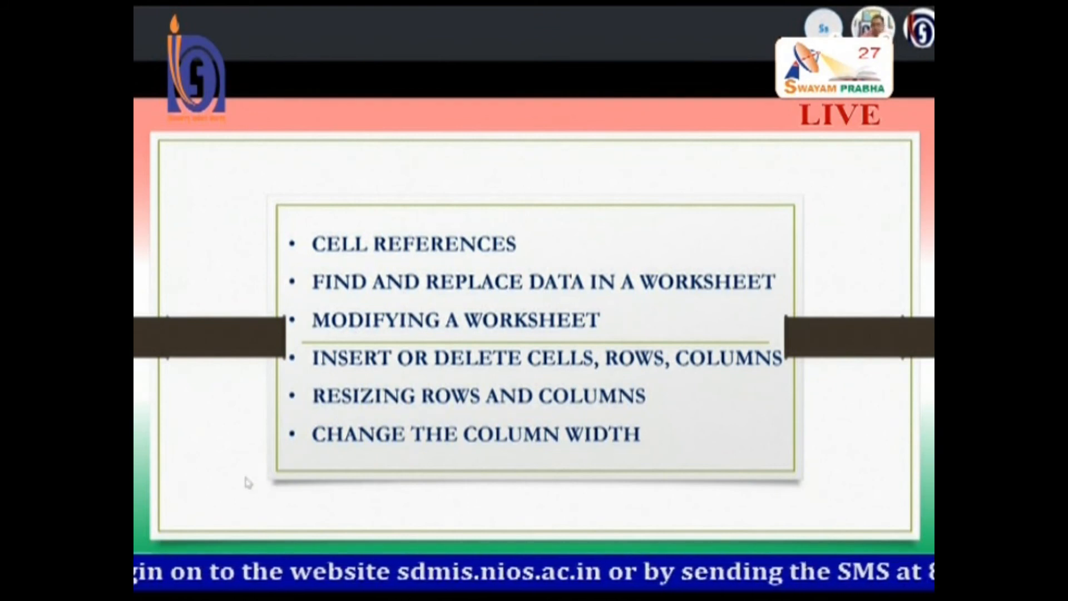
{"action": "key", "text": "Escape"}
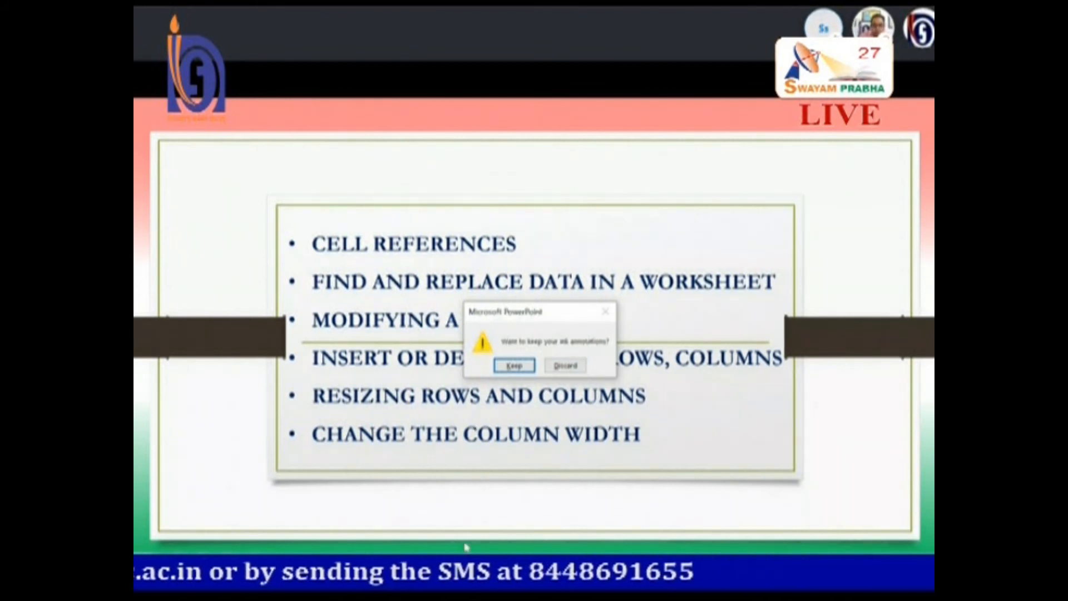
{"action": "key", "text": "Return"}
{"action": "key", "text": "alt+Tab"}
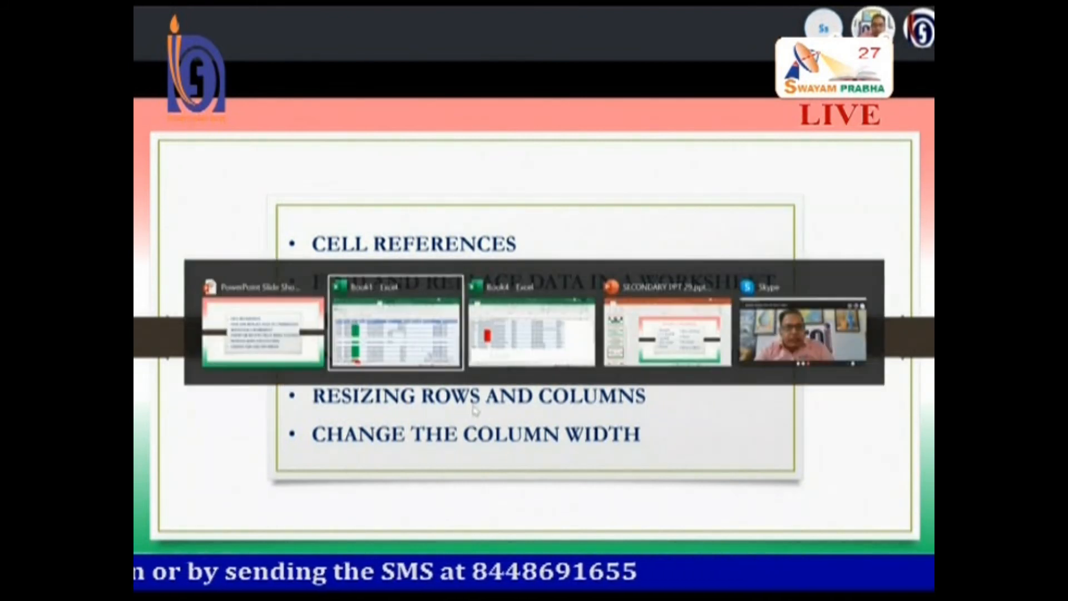
{"action": "key", "text": "Down"}
{"action": "key", "text": "Down"}
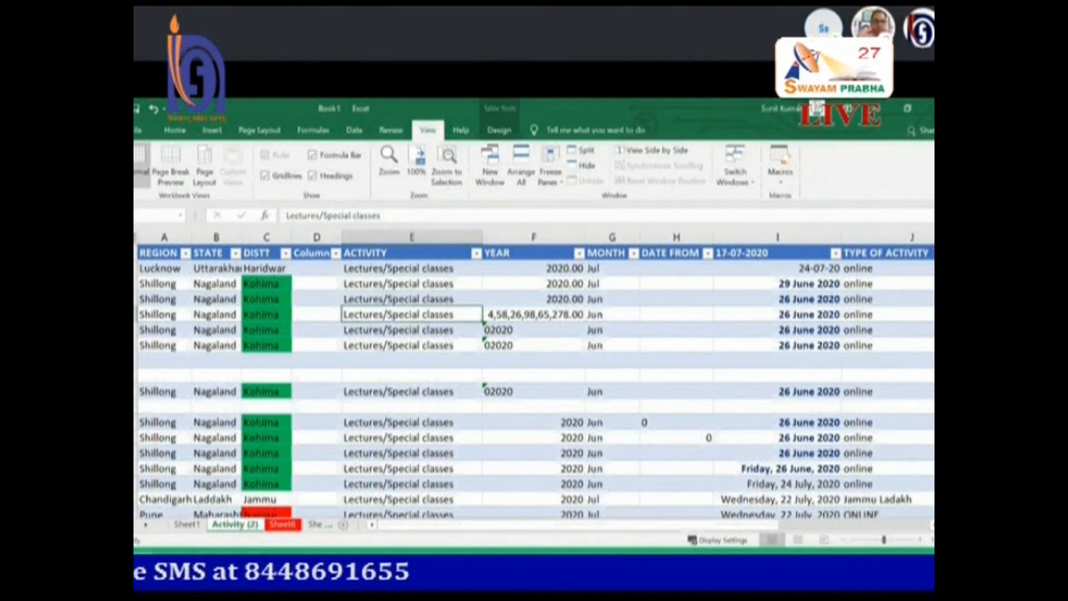
Widen ACTIVITY column E to 44.33 and drag the second Shillong row to height 65.
{"action": "left_click", "coordinate": [472, 236]}
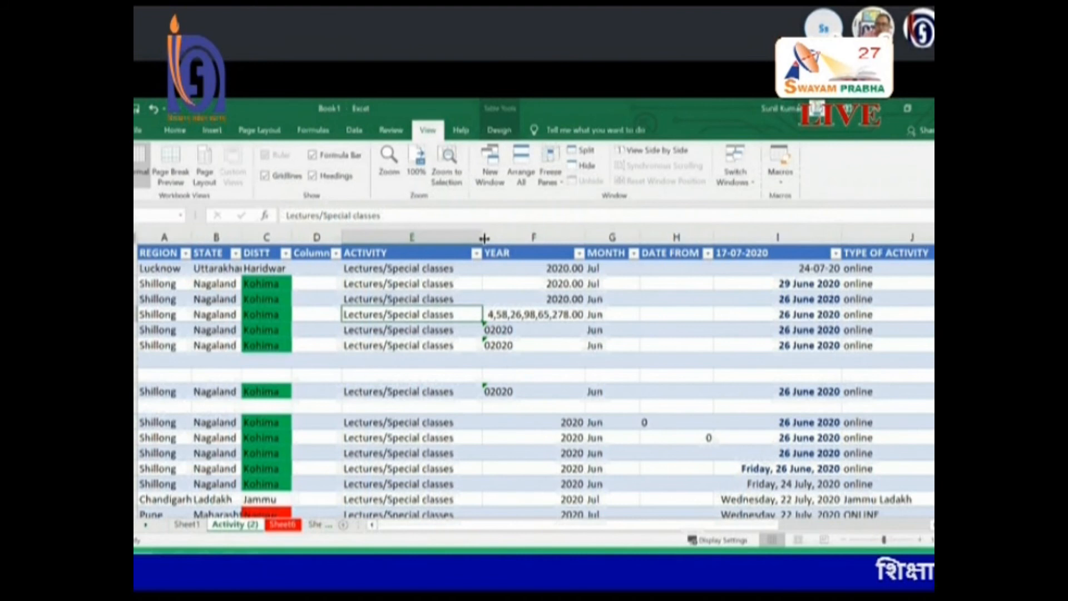
{"action": "left_click_drag", "start_coordinate": [484, 238], "coordinate": [522, 253]}
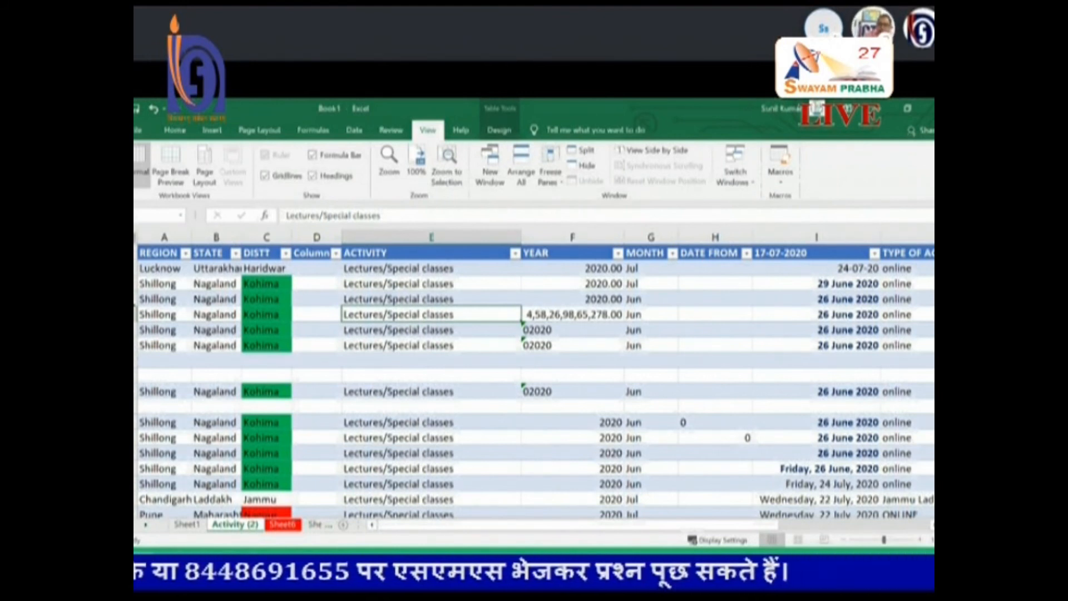
{"action": "left_click_drag", "start_coordinate": [136, 306], "coordinate": [136, 375]}
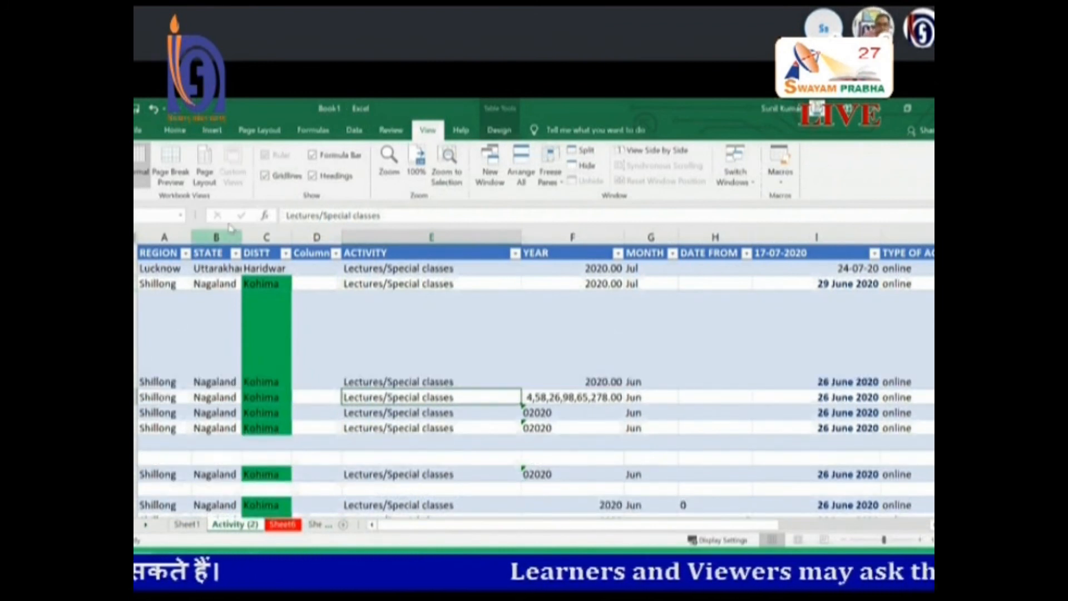
Select a Shillong cell and look at the Home > Format cell-size menu, closing it unchanged.
{"action": "left_click", "coordinate": [161, 334]}
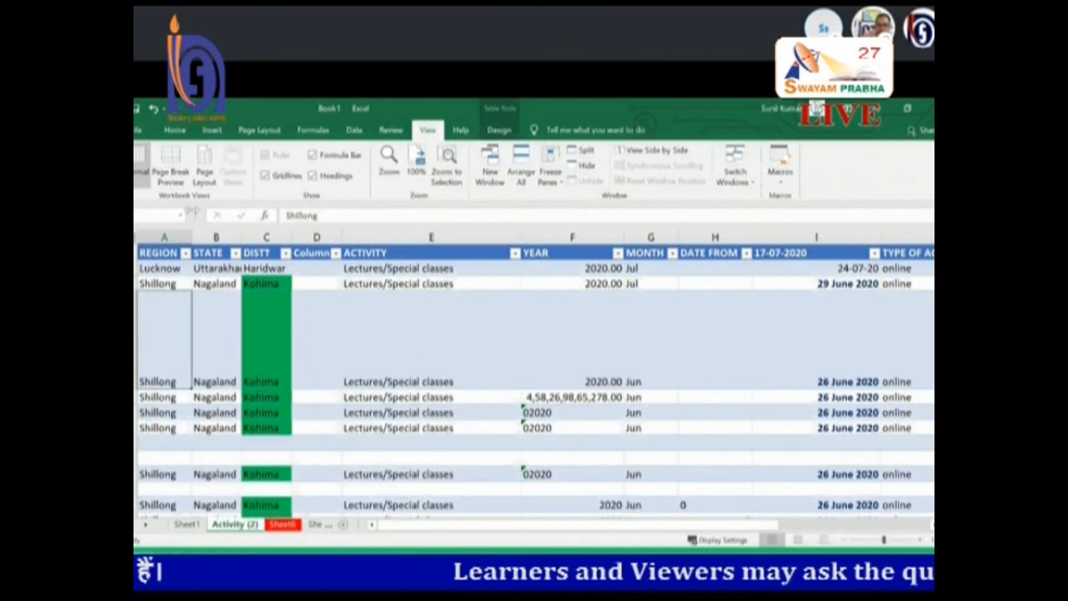
{"action": "left_click", "coordinate": [174, 131]}
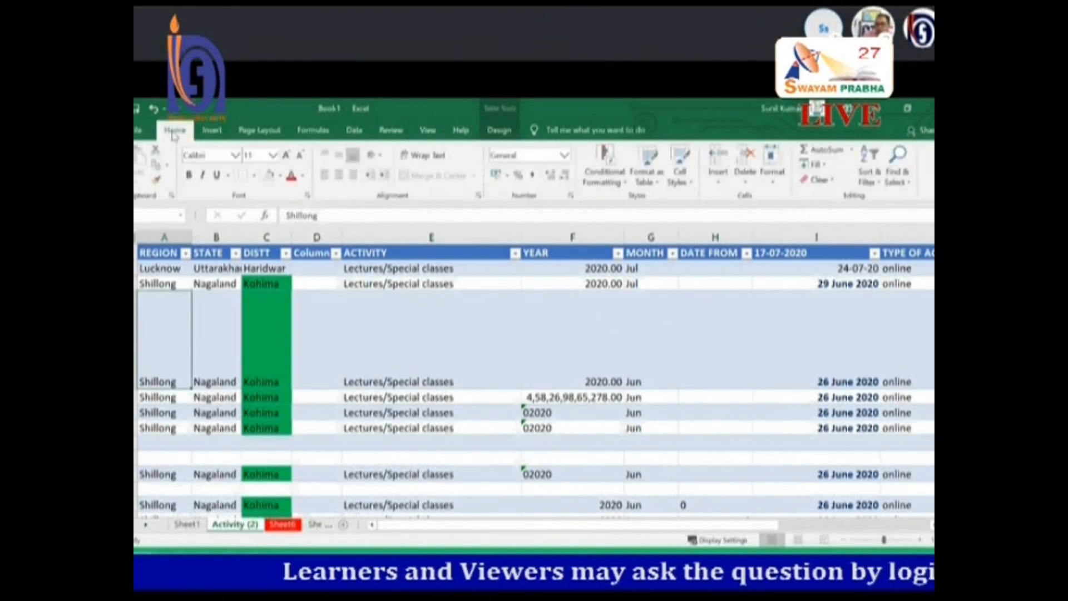
{"action": "left_click", "coordinate": [772, 178]}
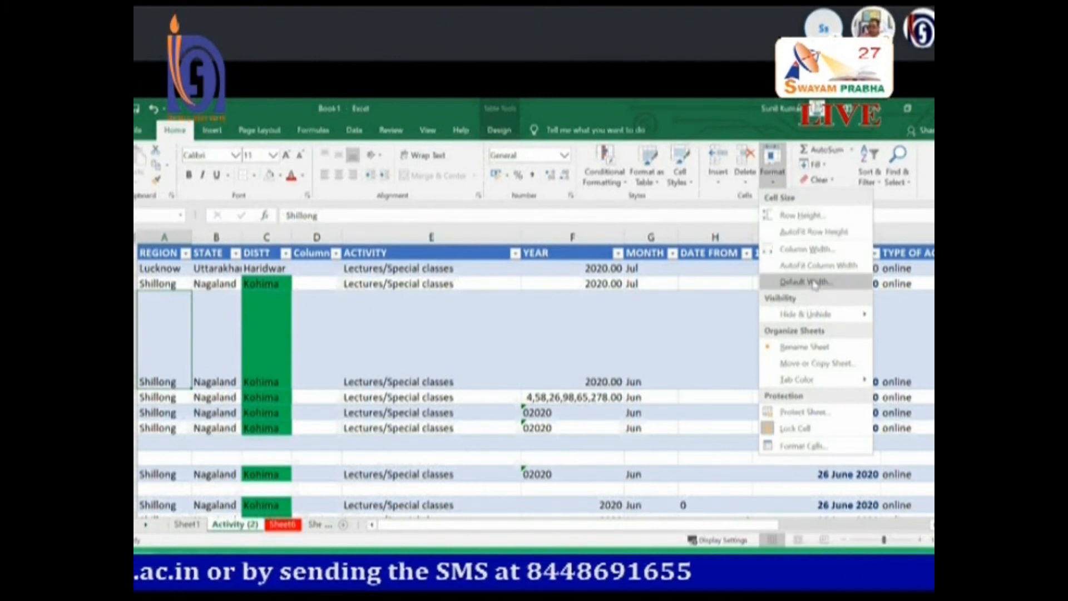
{"action": "left_click", "coordinate": [425, 301]}
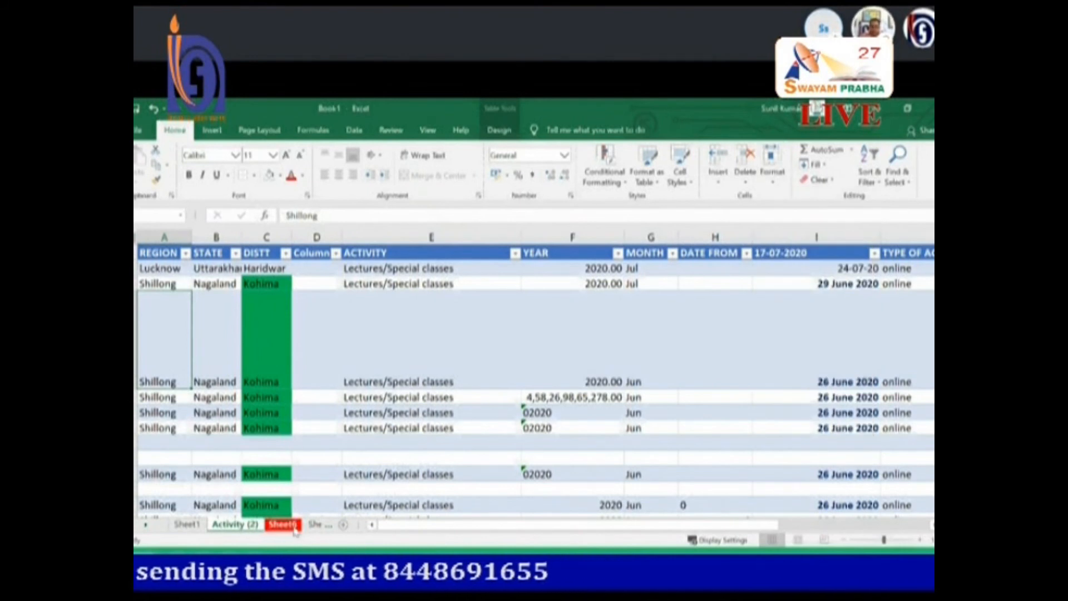
Switch to Sheet1 and zoom out to show more columns.
{"action": "left_click", "coordinate": [187, 524]}
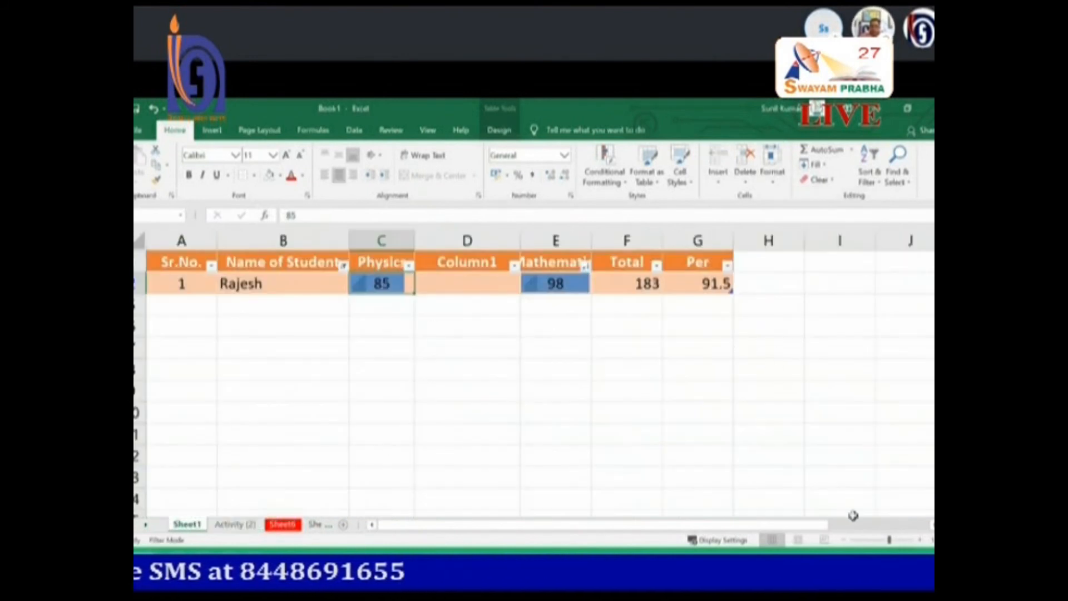
{"action": "left_click", "coordinate": [843, 540]}
{"action": "left_click", "coordinate": [843, 542]}
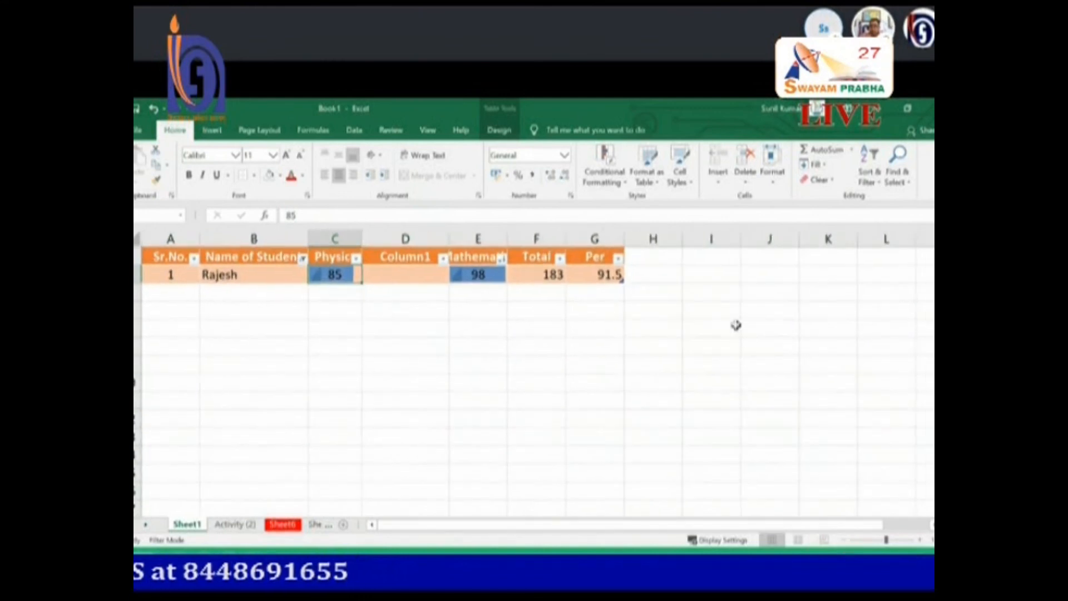
{"action": "left_click", "coordinate": [720, 272]}
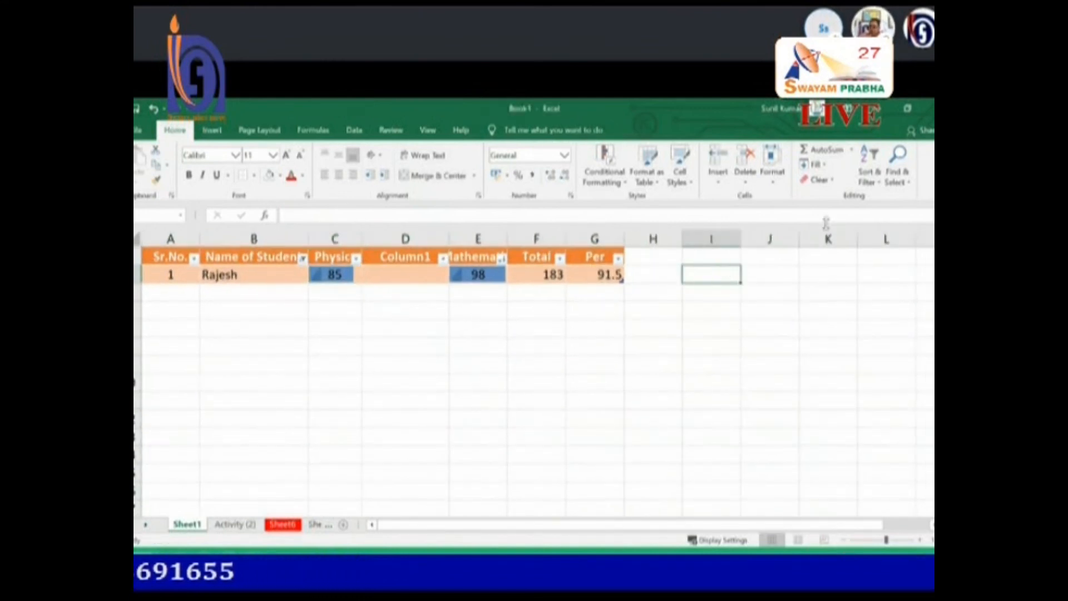
Confirm the sheet's standard column width through Format > Default Width.
{"action": "left_click", "coordinate": [770, 187]}
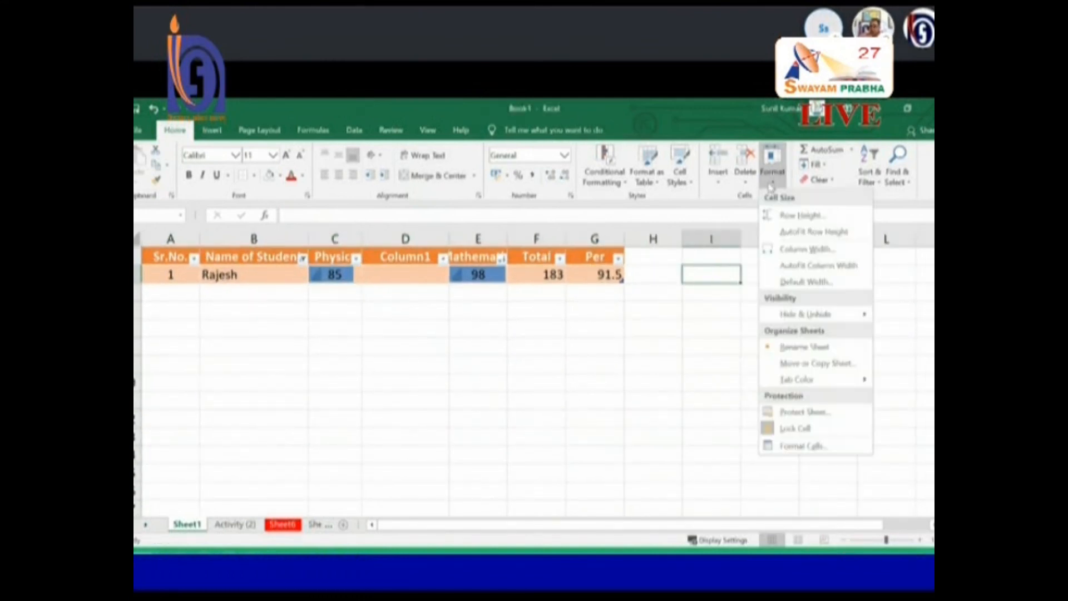
{"action": "left_click", "coordinate": [802, 283]}
{"action": "left_click", "coordinate": [699, 330]}
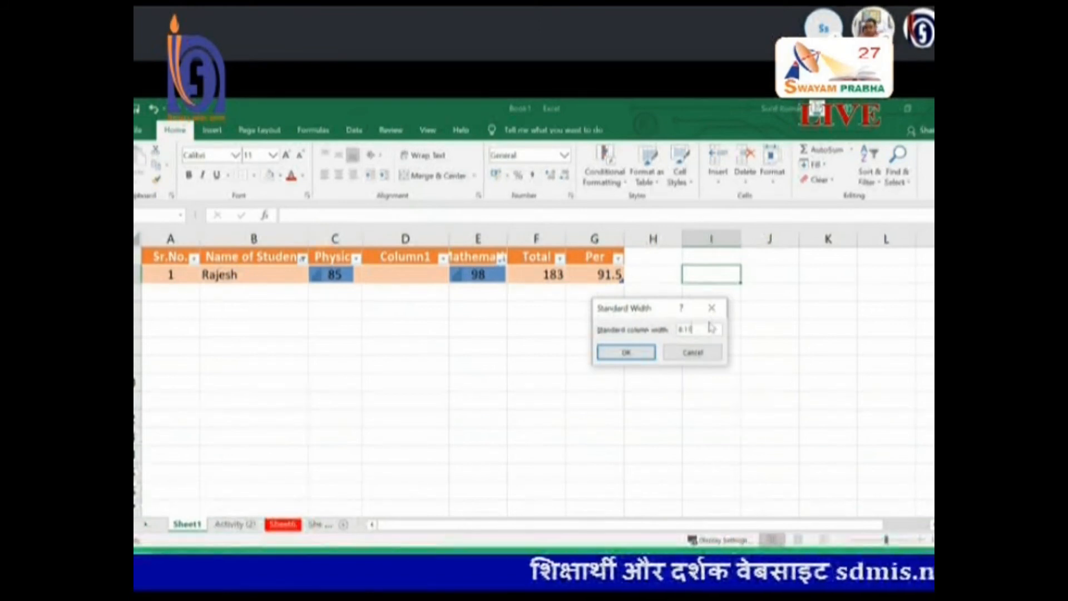
{"action": "left_click", "coordinate": [637, 354]}
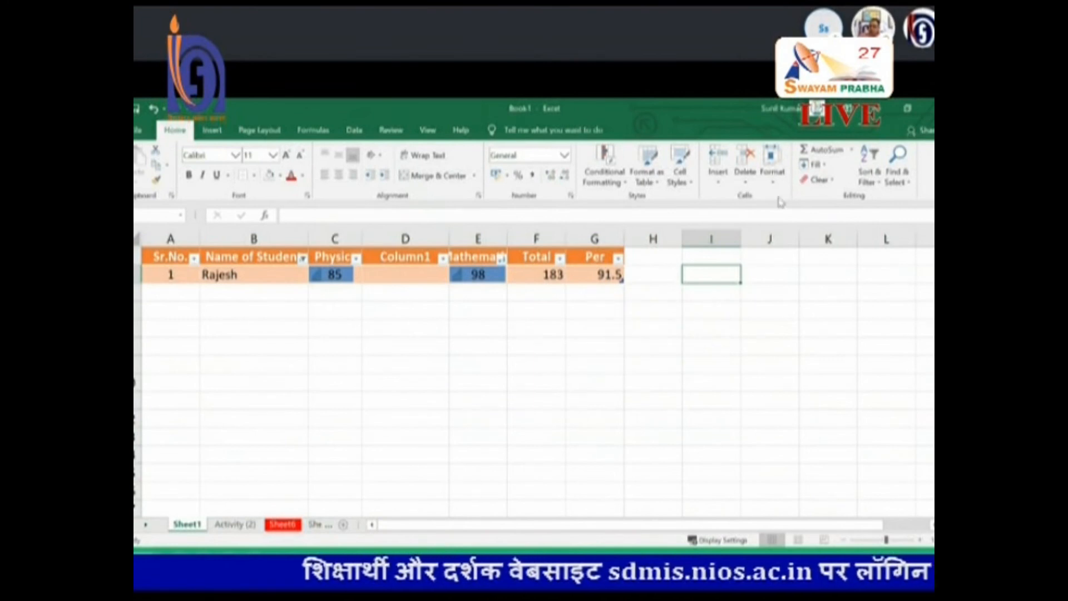
{"action": "left_click", "coordinate": [772, 167]}
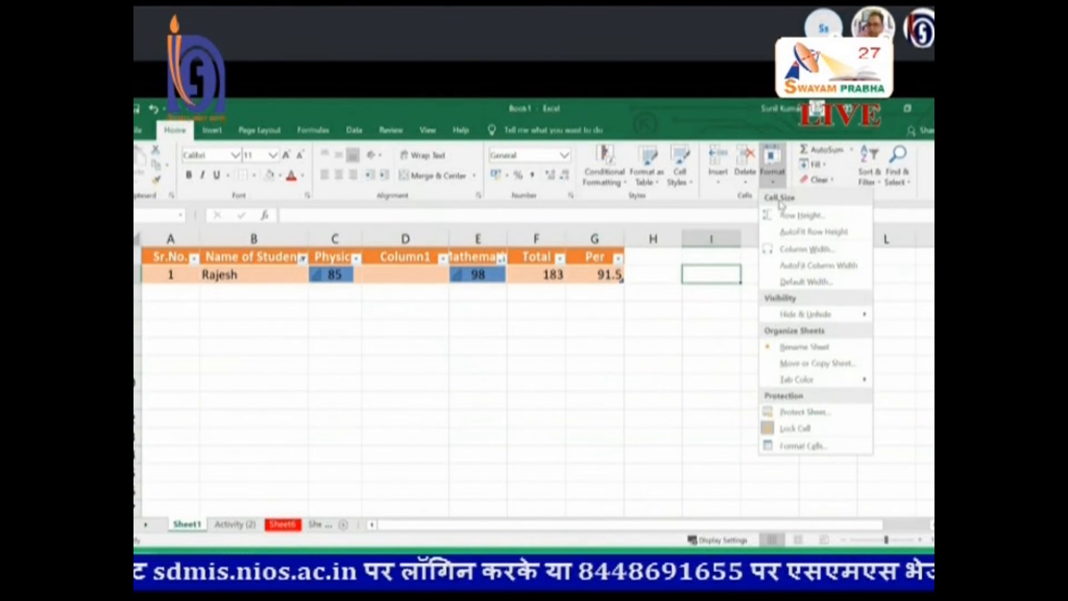
Set row 2's row height, trying 8 first and then 65.
{"action": "left_click", "coordinate": [816, 218]}
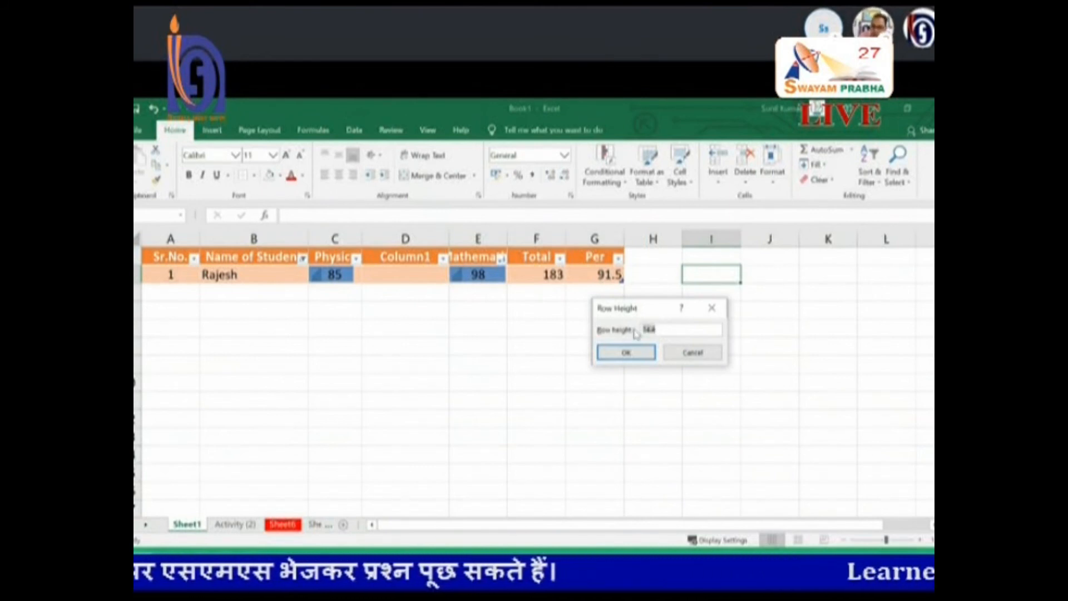
{"action": "type", "text": "8"}
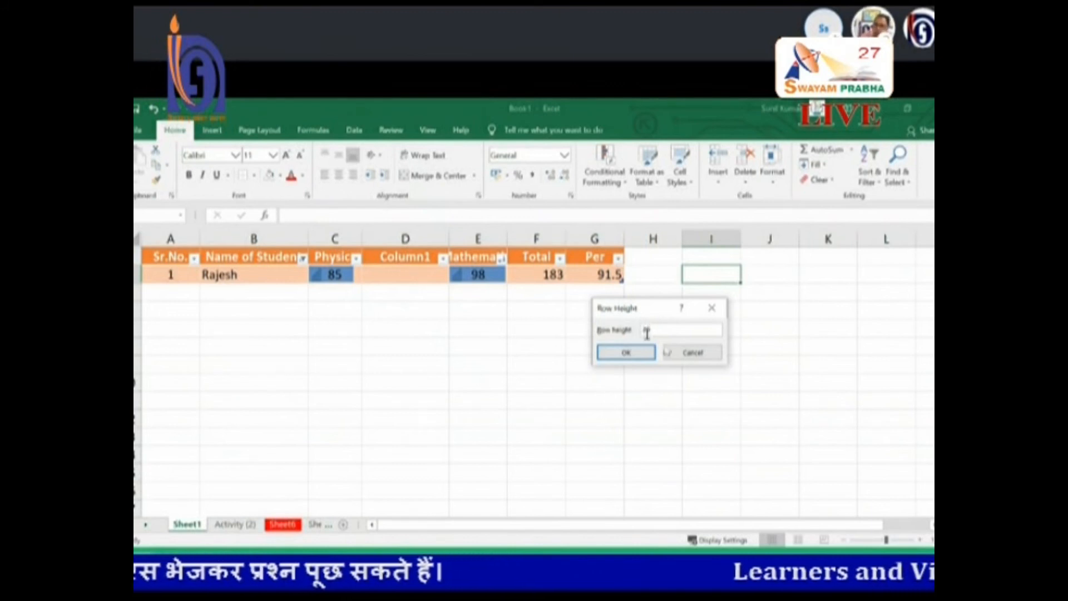
{"action": "left_click", "coordinate": [644, 354]}
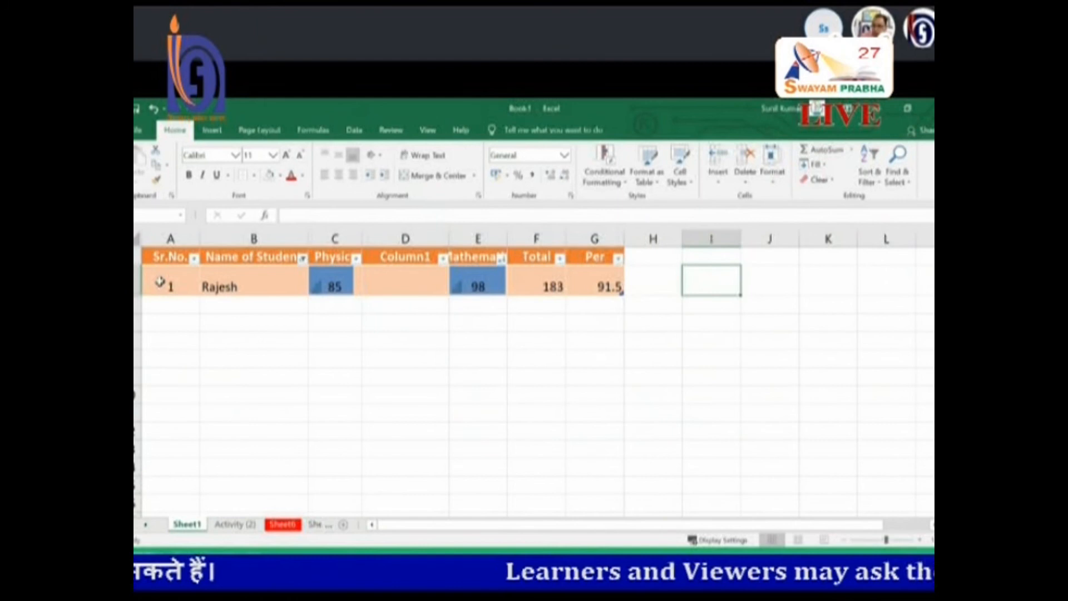
{"action": "left_click", "coordinate": [773, 178]}
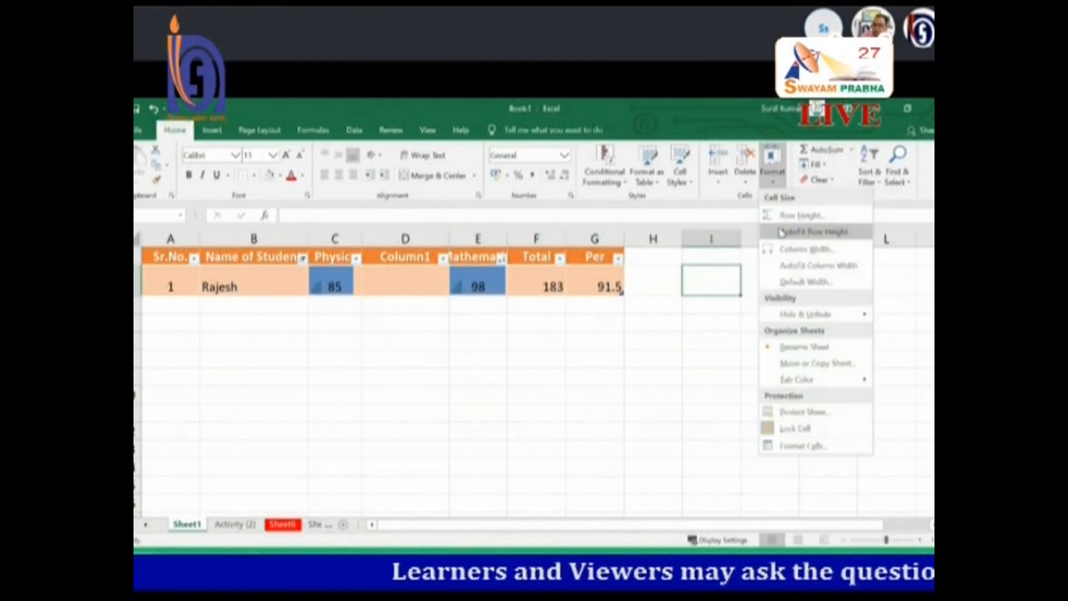
{"action": "left_click", "coordinate": [783, 216]}
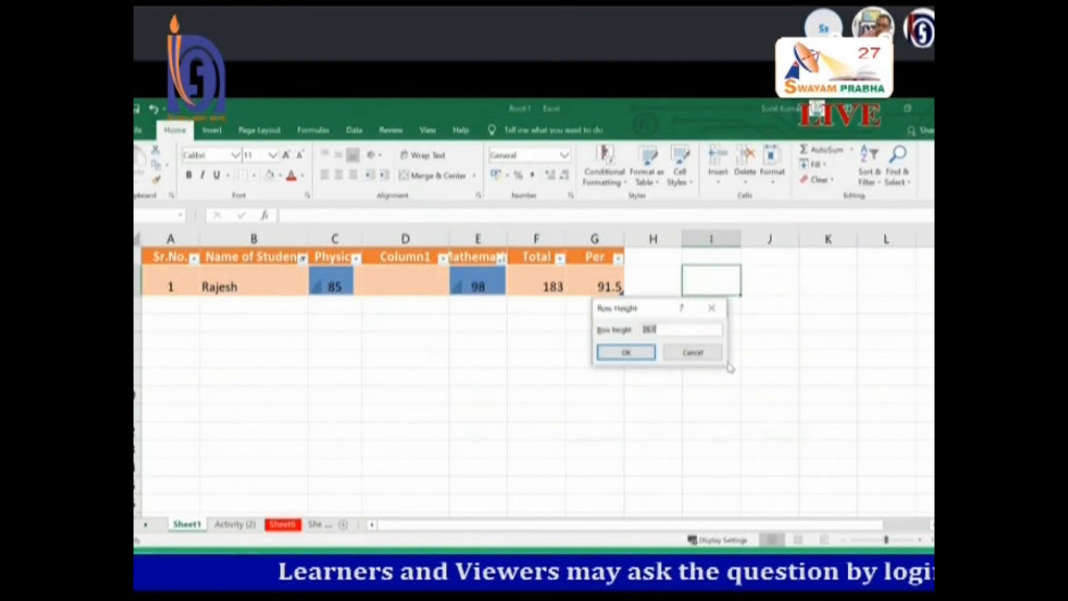
{"action": "type", "text": "6"}
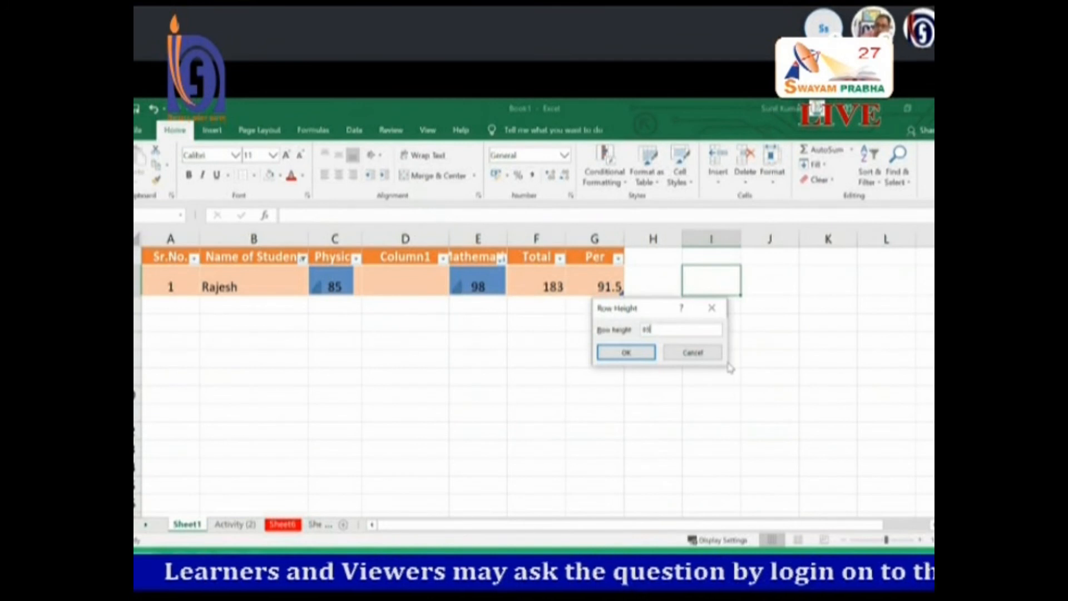
{"action": "type", "text": "5"}
{"action": "key", "text": "Return"}
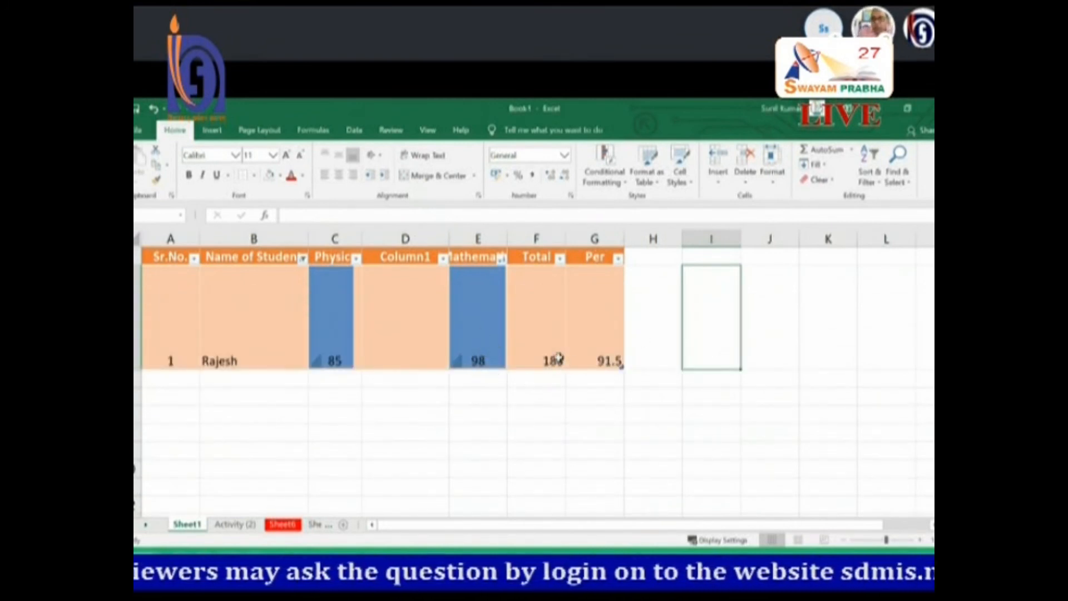
{"action": "left_click", "coordinate": [595, 354]}
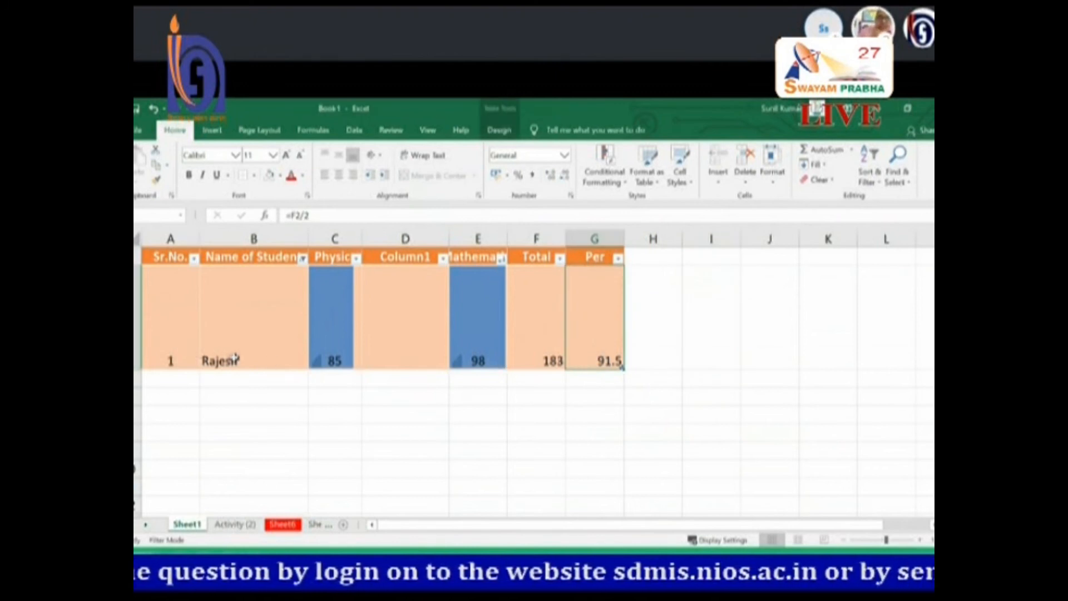
AutoFit row 2's height back to its contents.
{"action": "left_click", "coordinate": [137, 314]}
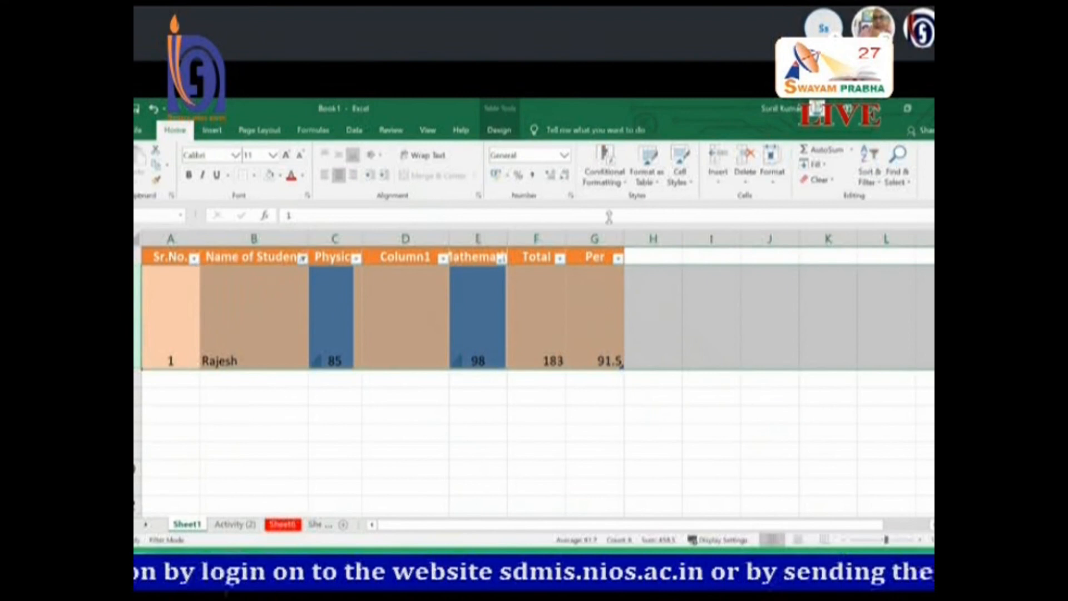
{"action": "left_click", "coordinate": [772, 186]}
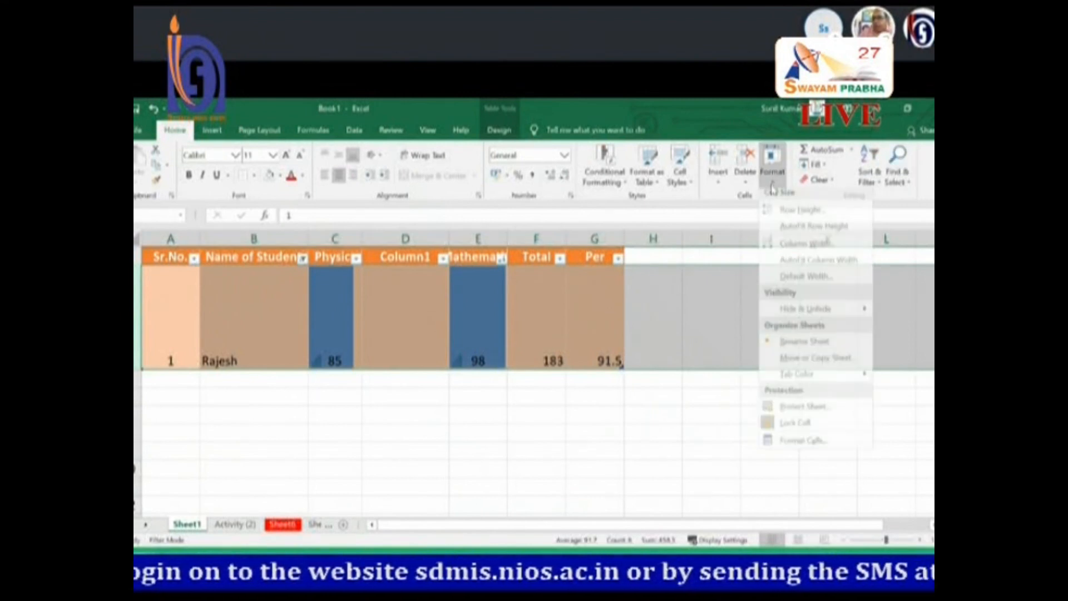
{"action": "left_click", "coordinate": [795, 233]}
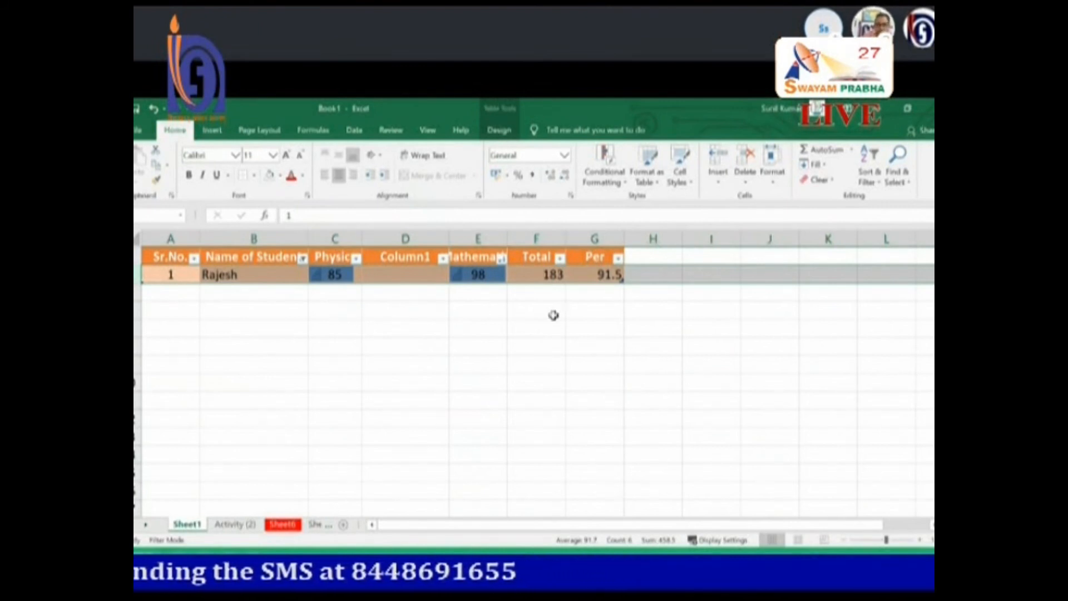
Widen column B, then AutoFit its width to the Name of Student heading.
{"action": "left_click_drag", "start_coordinate": [308, 242], "coordinate": [492, 260]}
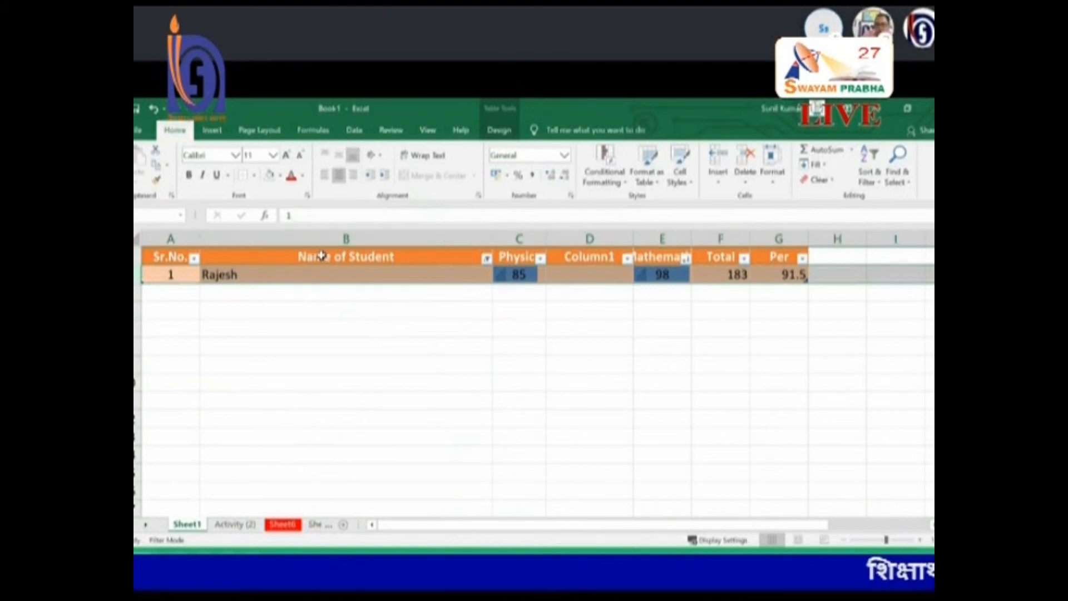
{"action": "left_click", "coordinate": [260, 262]}
{"action": "left_click", "coordinate": [771, 167]}
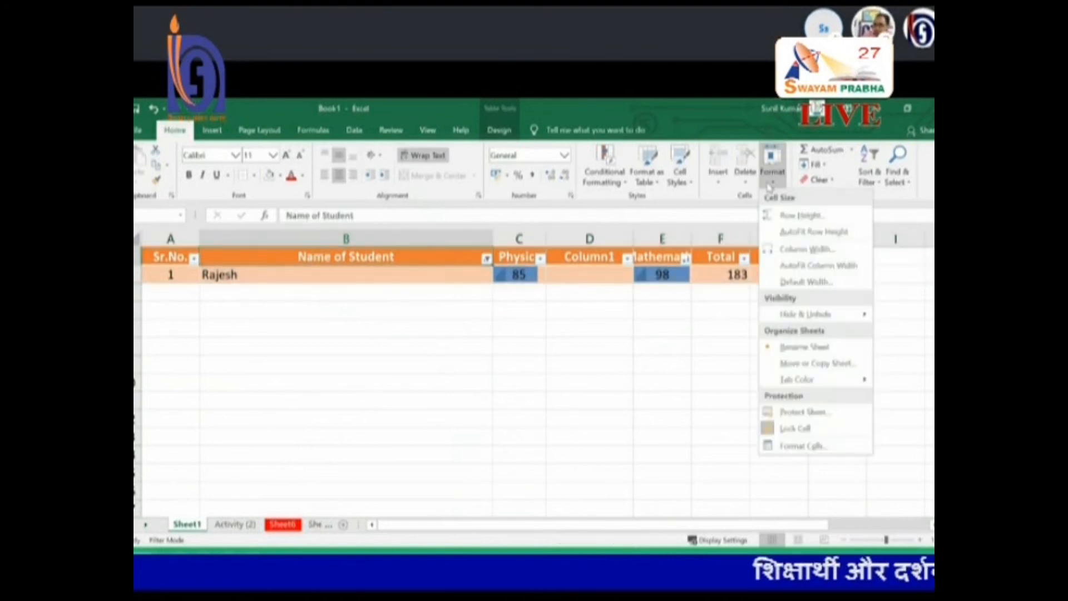
{"action": "left_click", "coordinate": [792, 266]}
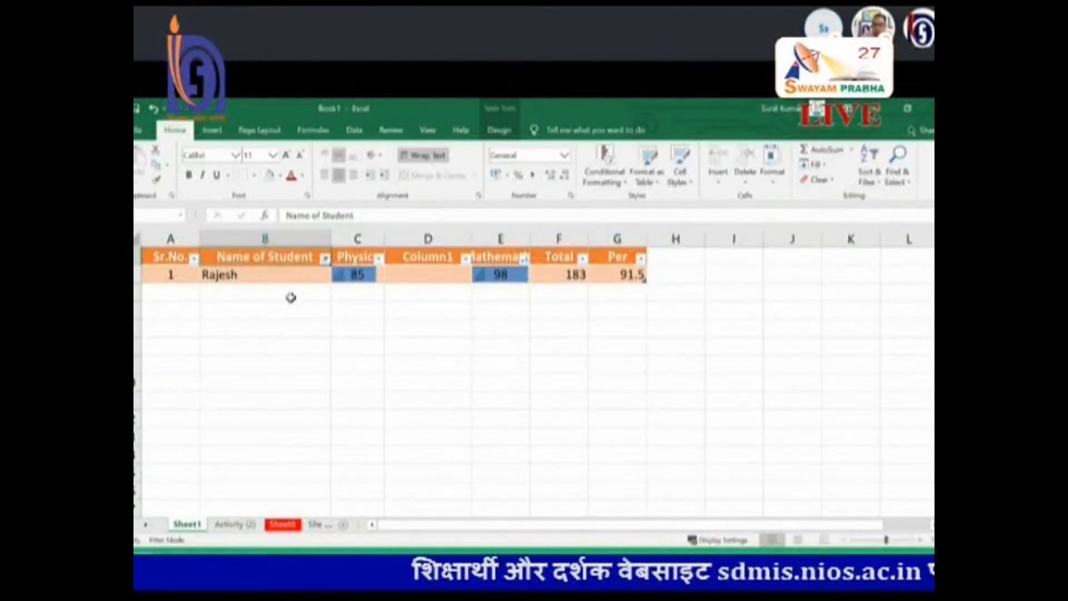
Cycle through the open windows back to the PowerPoint slide show, keeping the ink annotations.
{"action": "key", "text": "alt+Tab"}
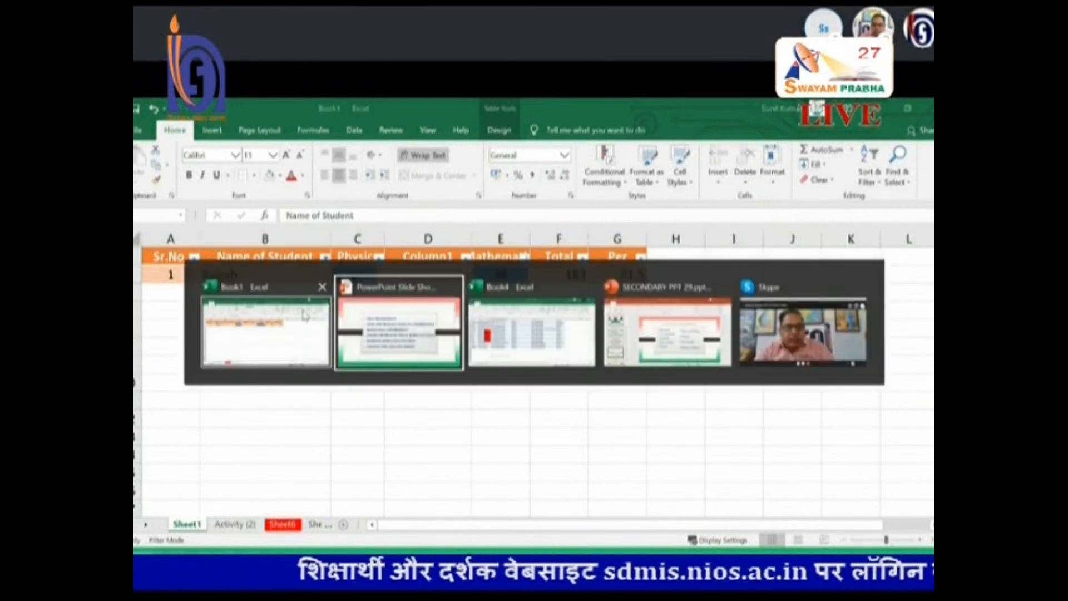
{"action": "key", "text": "alt+Tab"}
{"action": "key", "text": "alt+Tab"}
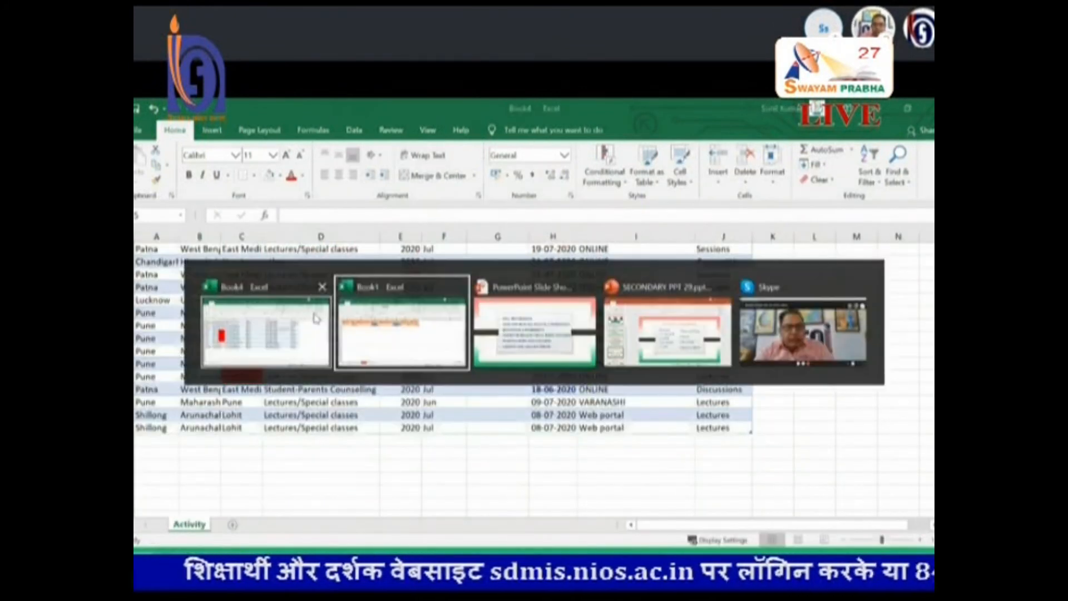
{"action": "key", "text": "alt+Tab"}
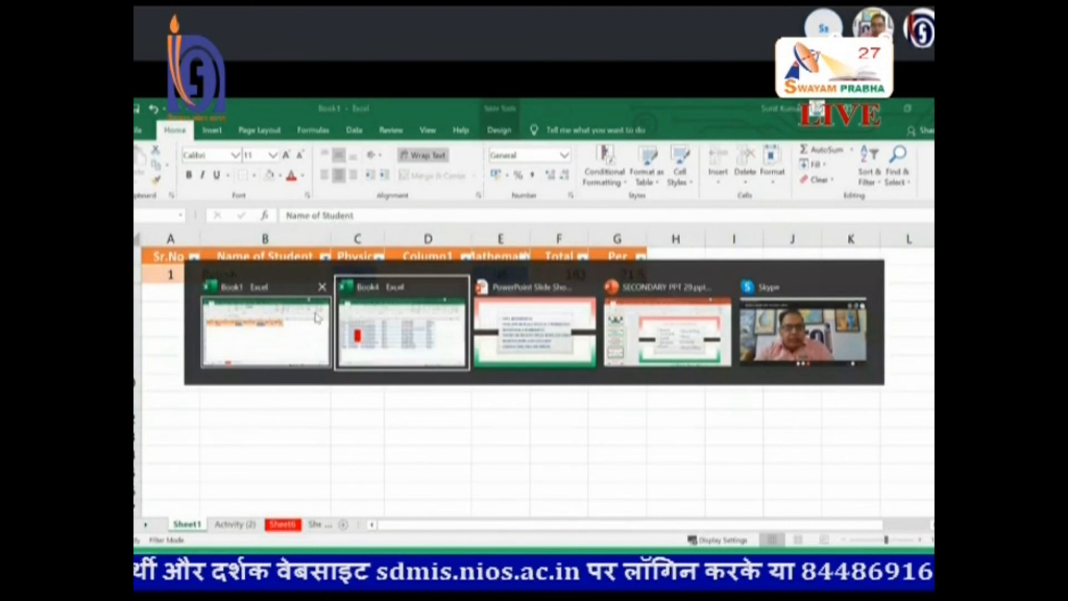
{"action": "key", "text": "alt+Tab"}
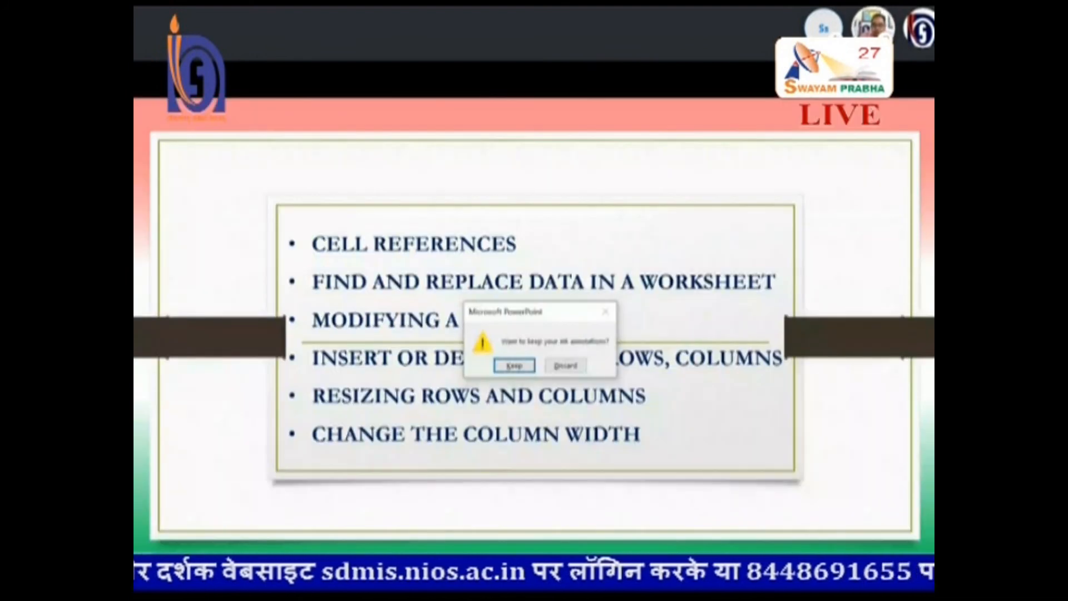
{"action": "left_click", "coordinate": [528, 367]}
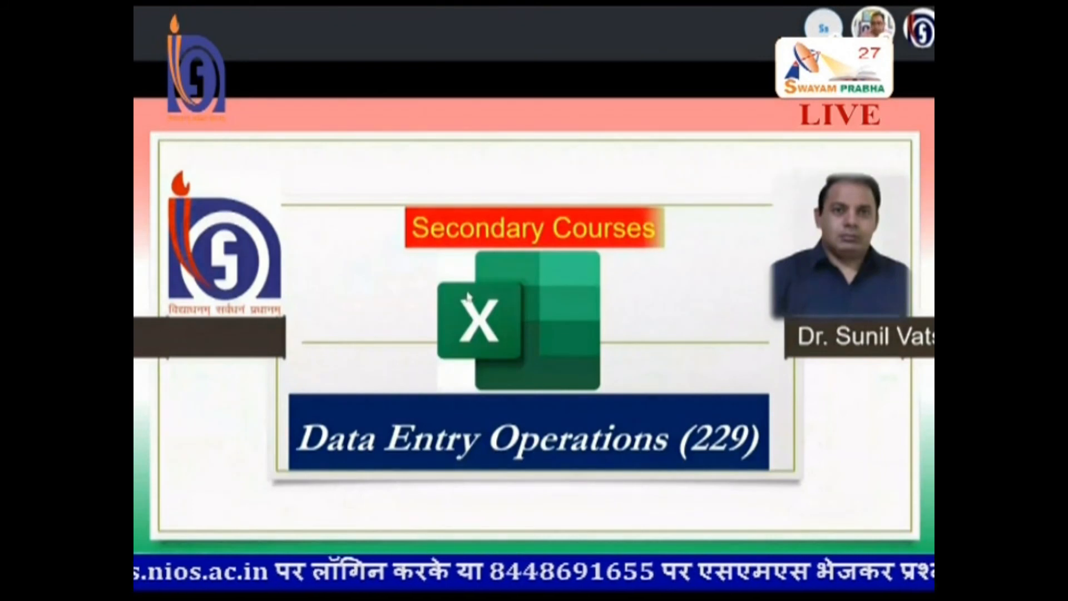
Advance the slide show past DATA ENTRY to the MOVE OR COPY ENTIRE CELLS slide.
{"action": "key", "text": "Right"}
{"action": "key", "text": "Right"}
{"action": "key", "text": "Right"}
{"action": "key", "text": "Right"}
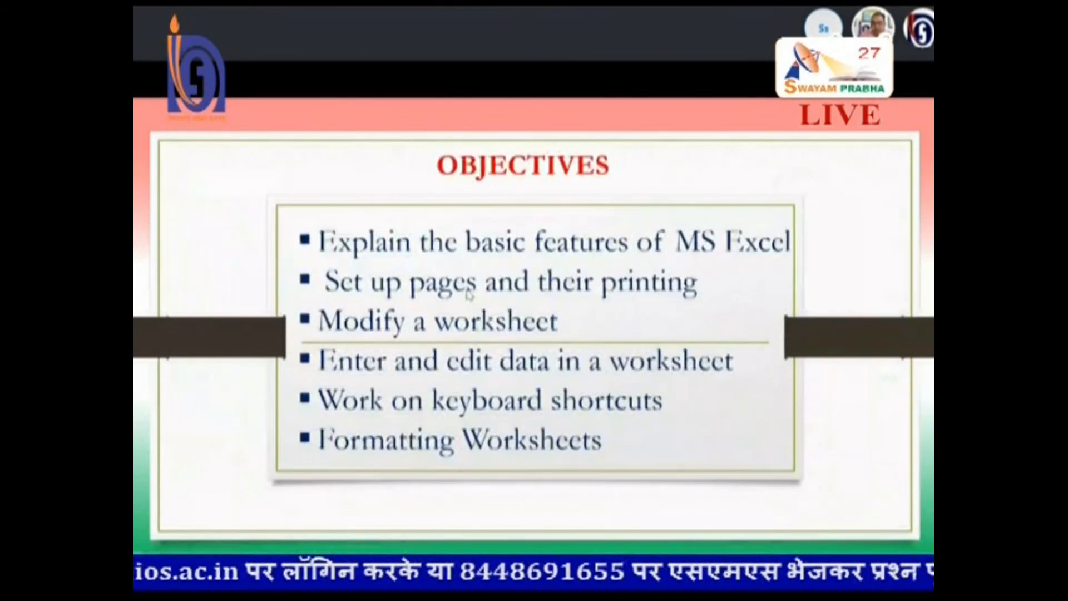
{"action": "key", "text": "Right"}
{"action": "key", "text": "Right"}
{"action": "key", "text": "Right"}
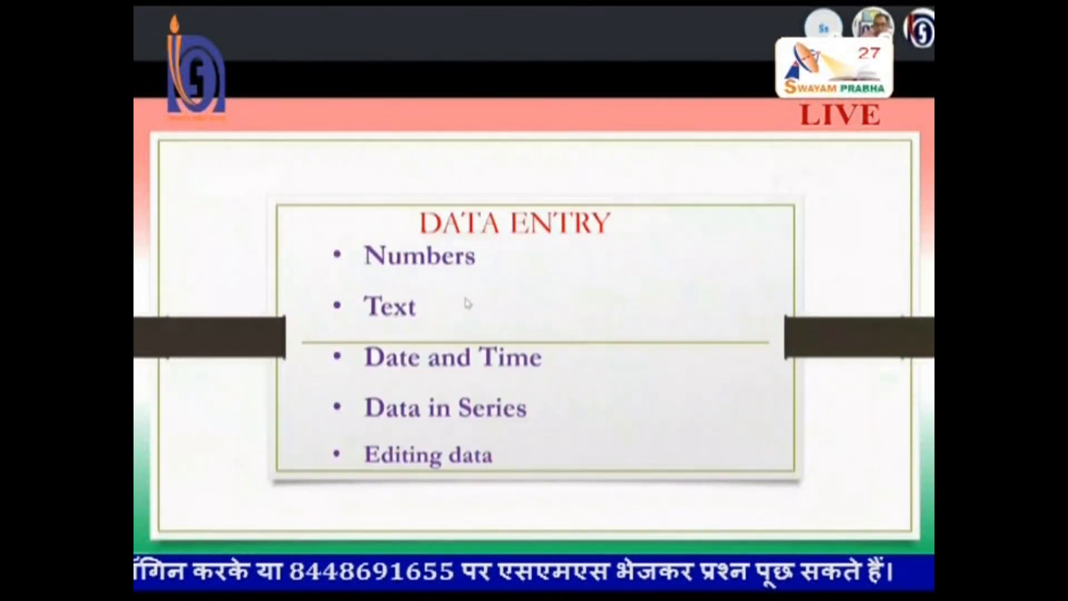
{"action": "key", "text": "Right"}
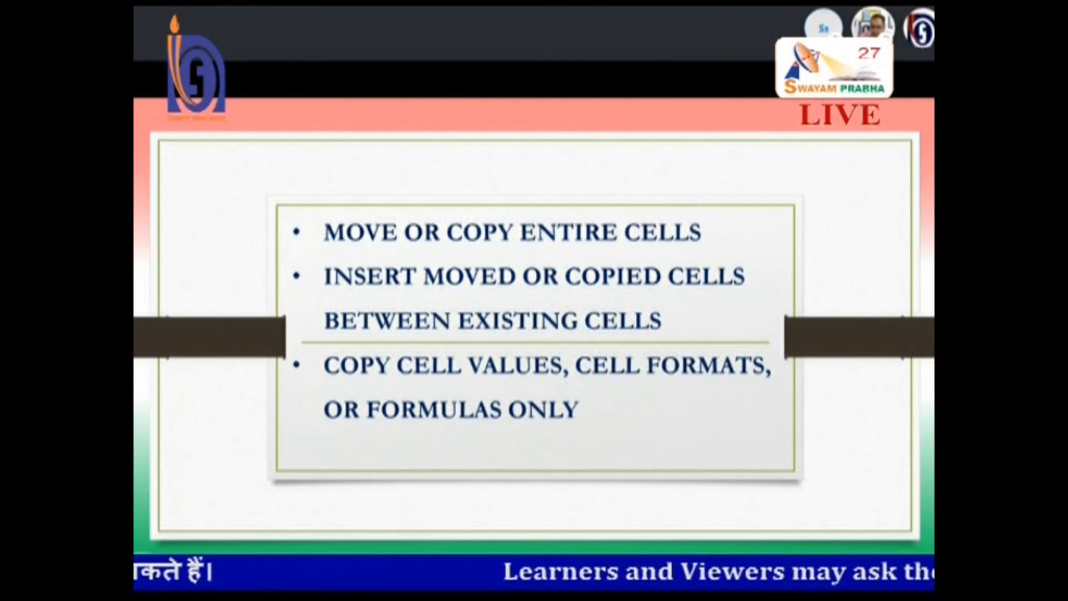
{"action": "key", "text": "alt+Tab"}
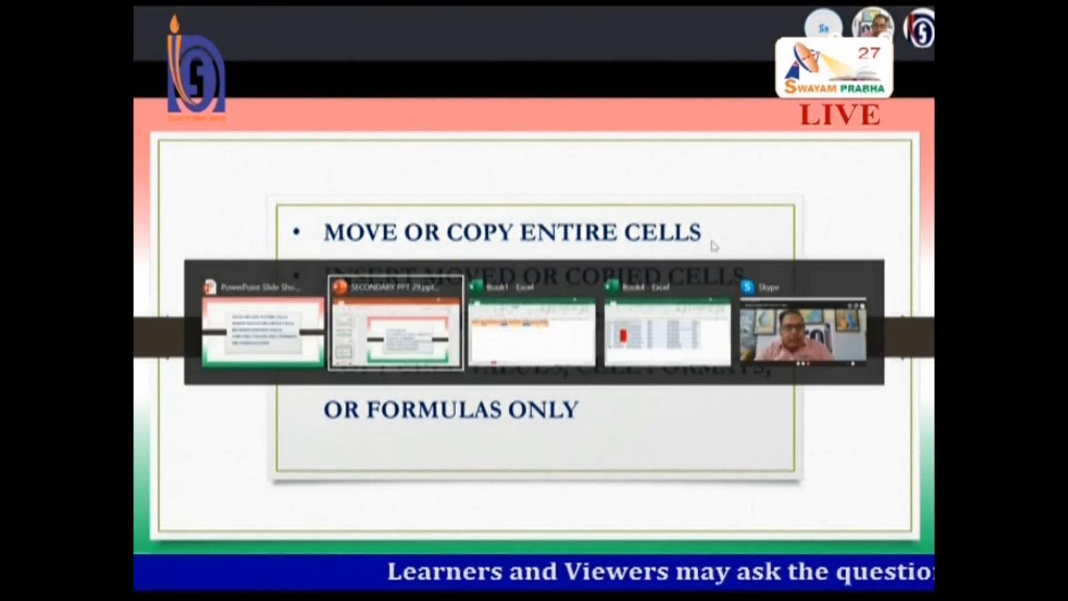
In Book1, move the Mathematics column (E) in front of Physics using Insert Cut Cells.
{"action": "key", "text": "alt+Tab"}
{"action": "left_click_drag", "start_coordinate": [453, 359], "coordinate": [471, 341]}
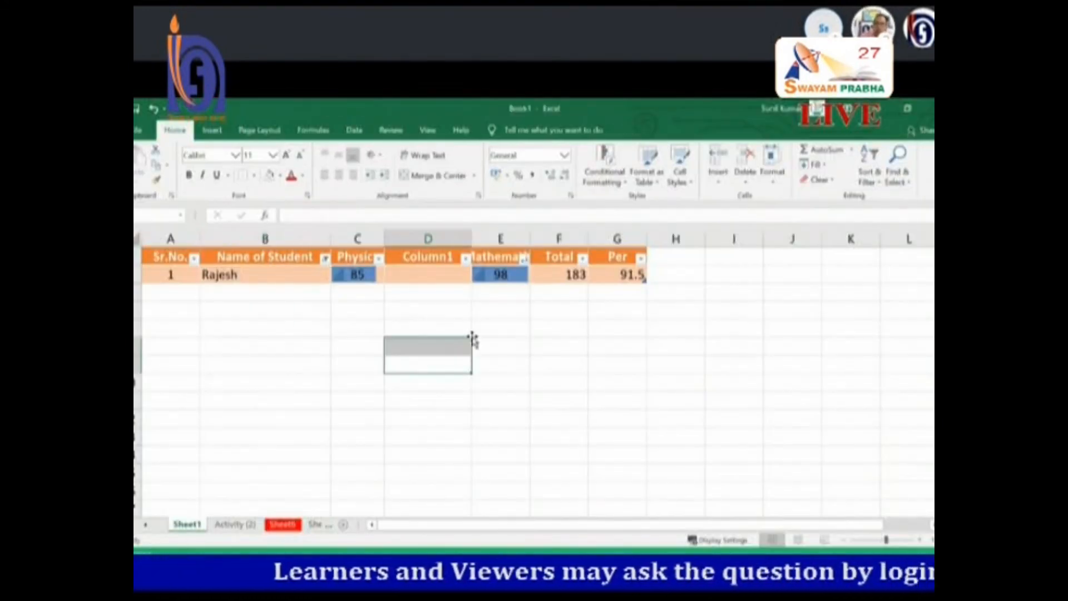
{"action": "left_click", "coordinate": [483, 276]}
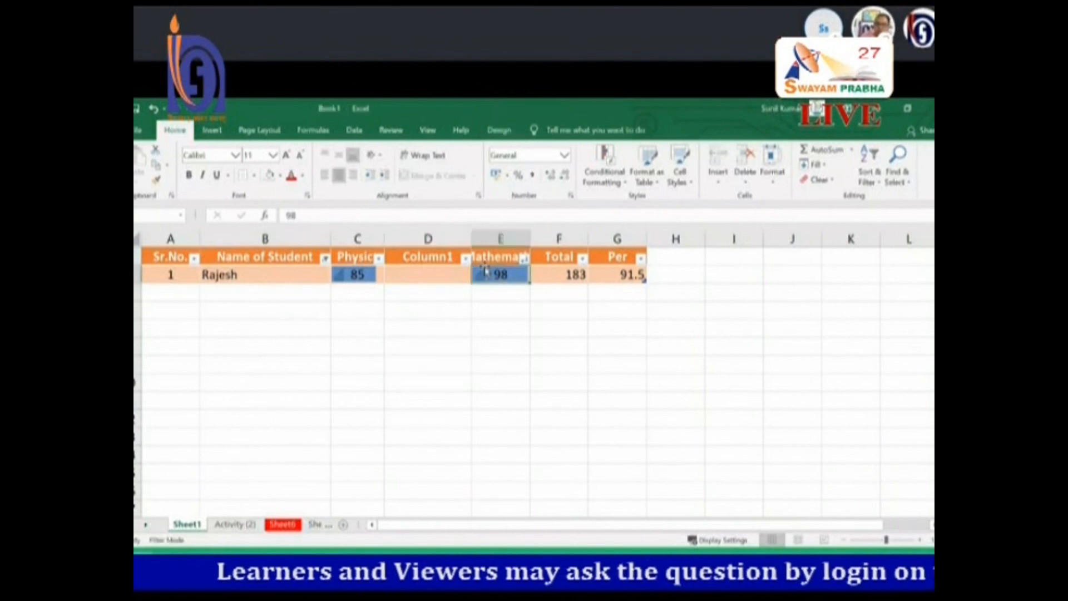
{"action": "left_click", "coordinate": [498, 240]}
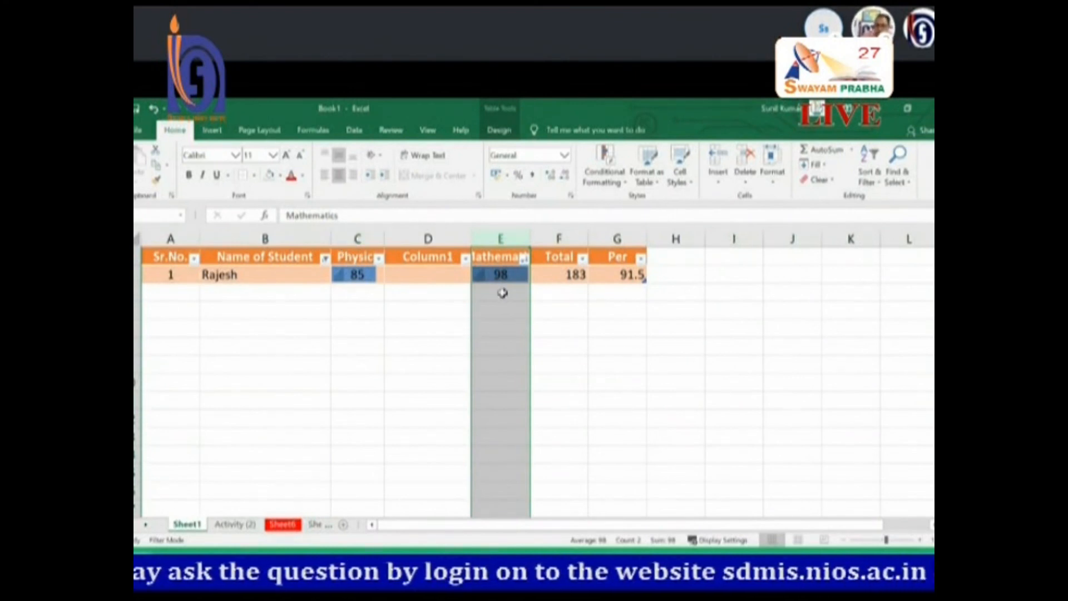
{"action": "right_click", "coordinate": [501, 239]}
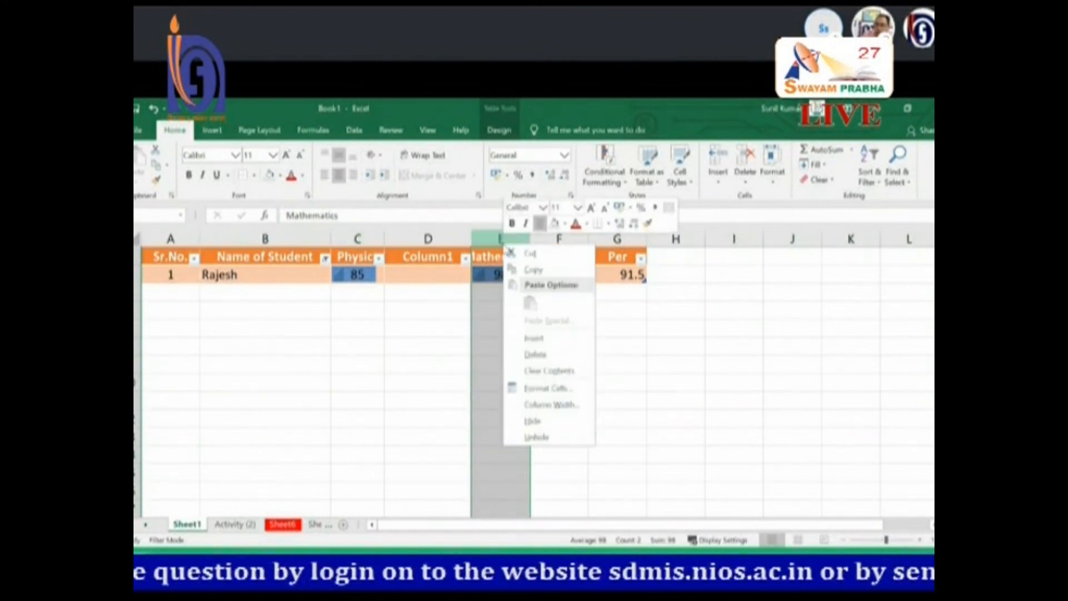
{"action": "left_click", "coordinate": [524, 255]}
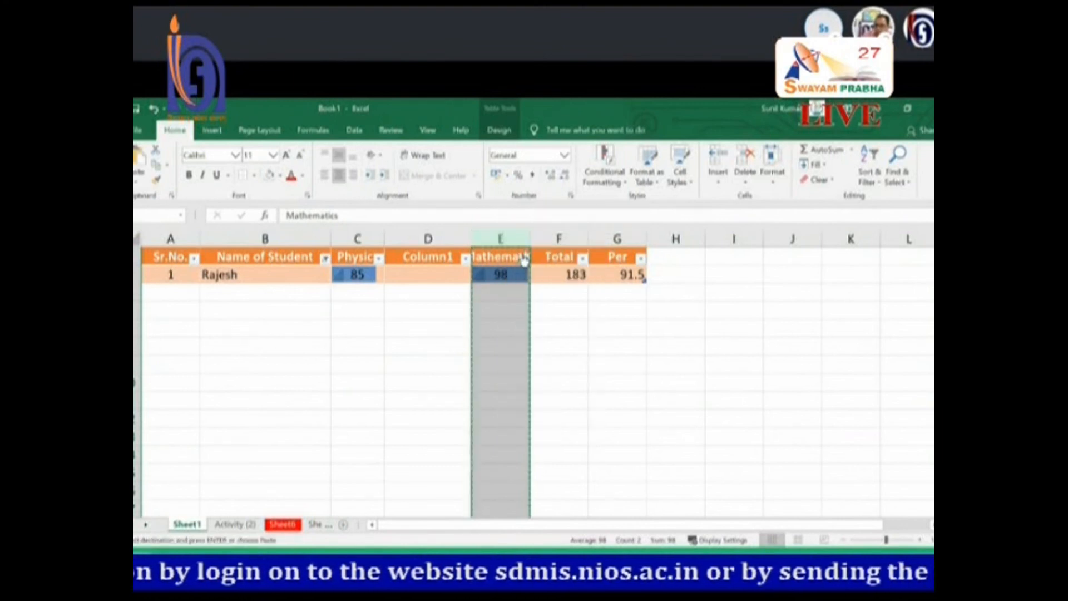
{"action": "left_click", "coordinate": [357, 239]}
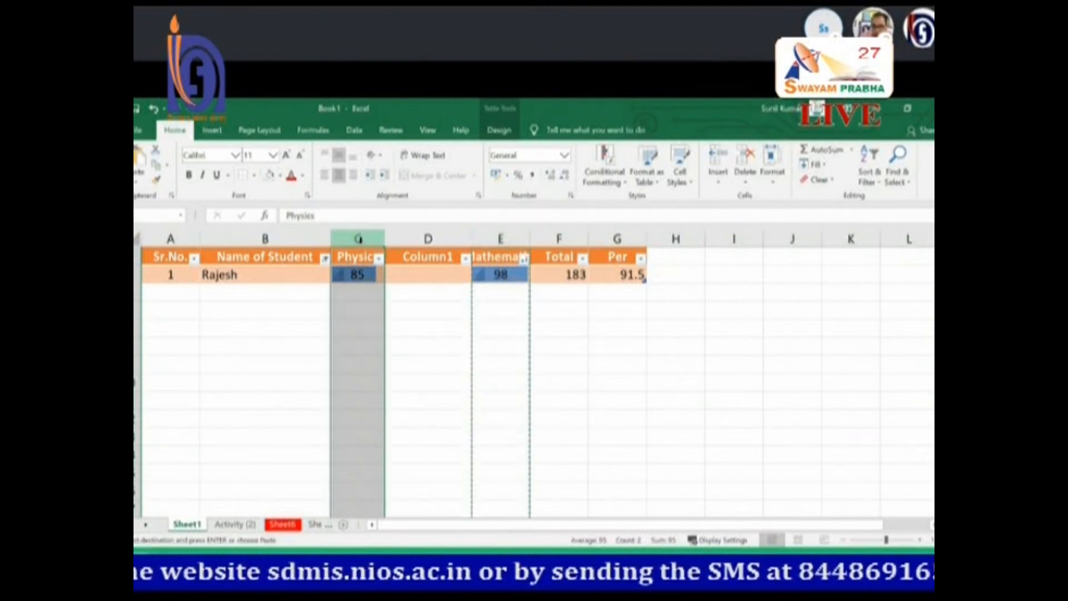
{"action": "right_click", "coordinate": [357, 239]}
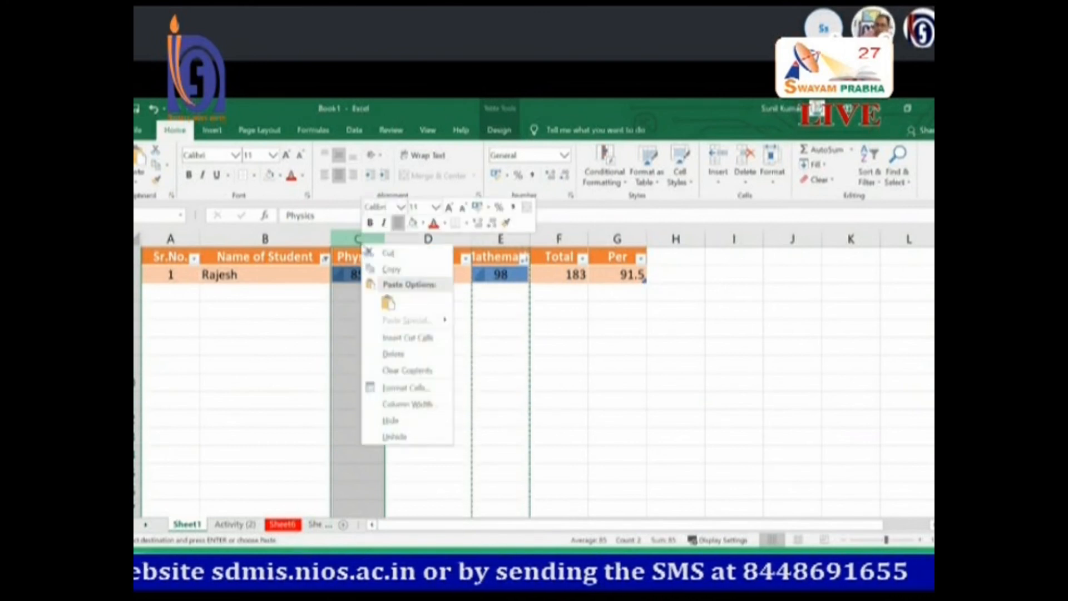
{"action": "left_click", "coordinate": [398, 340]}
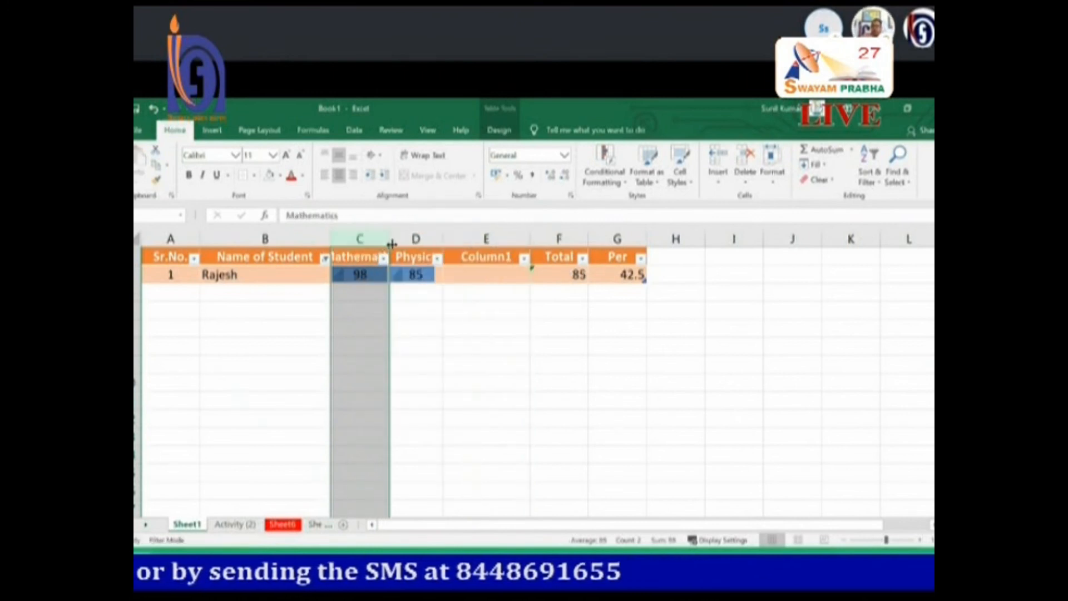
Widen the Mathematics column slightly, then select the Per value 42.5 in G2.
{"action": "left_click_drag", "start_coordinate": [389, 239], "coordinate": [395, 238]}
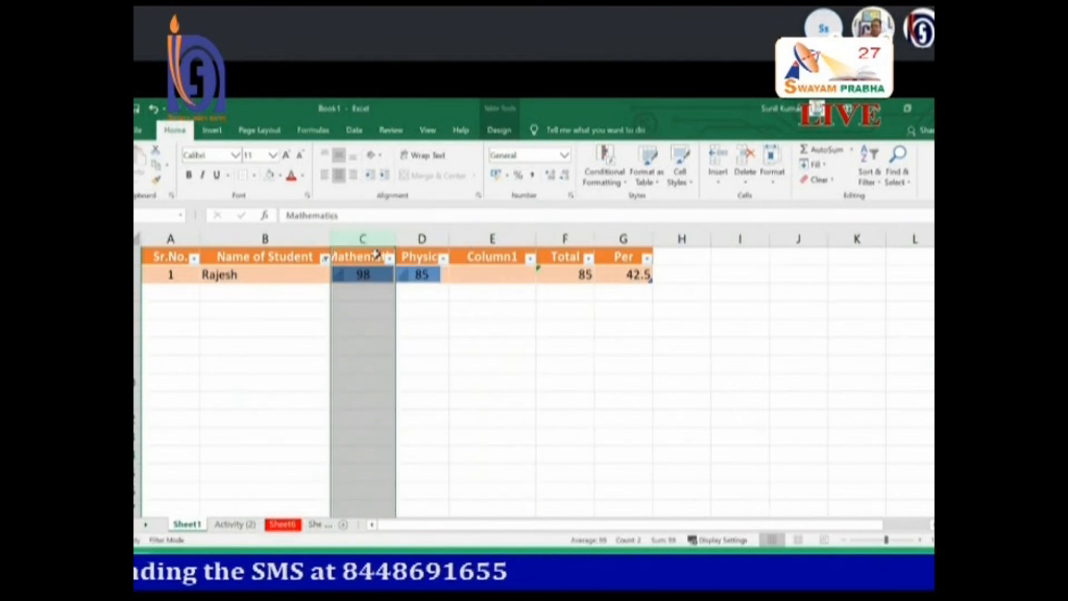
{"action": "left_click", "coordinate": [377, 257]}
{"action": "key", "text": "ctrl+a"}
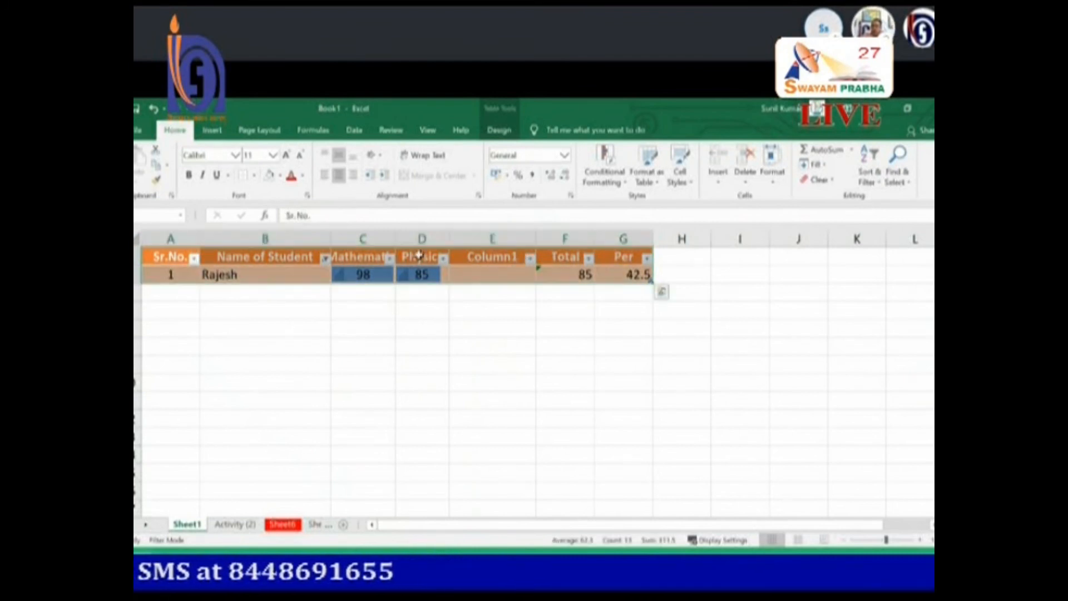
{"action": "left_click", "coordinate": [361, 256]}
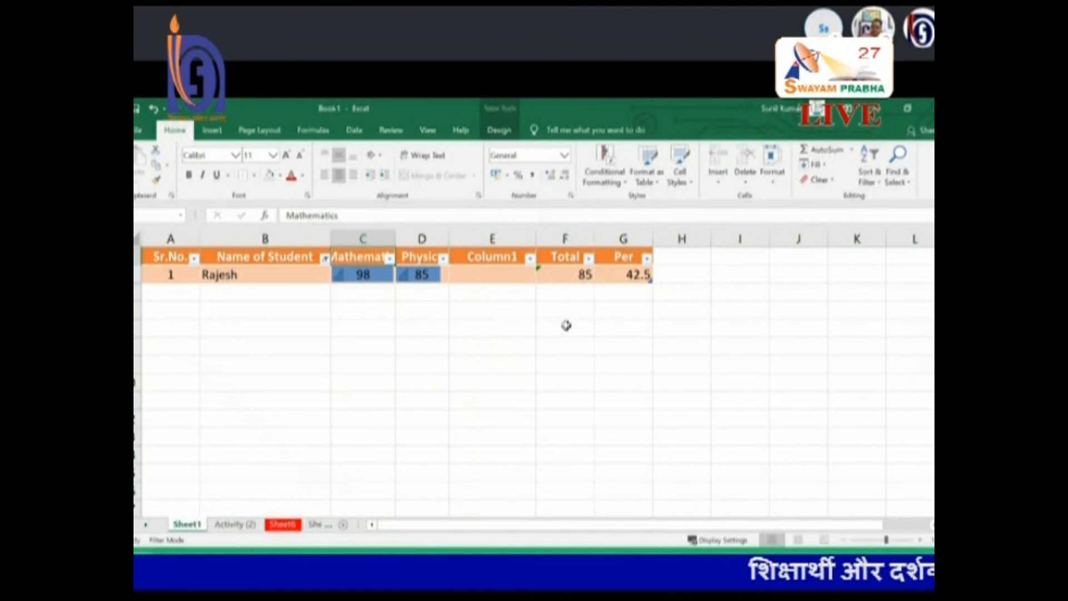
{"action": "left_click", "coordinate": [609, 274]}
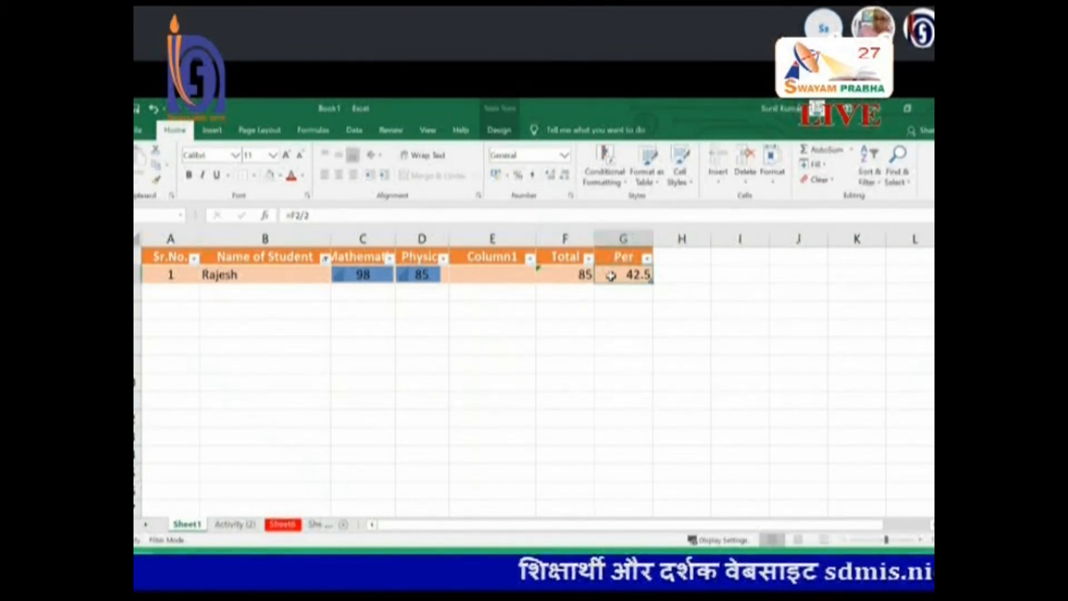
Cut the 42.5 from G2, then check C2's Insert options and dismiss the menu unused.
{"action": "right_click", "coordinate": [612, 275]}
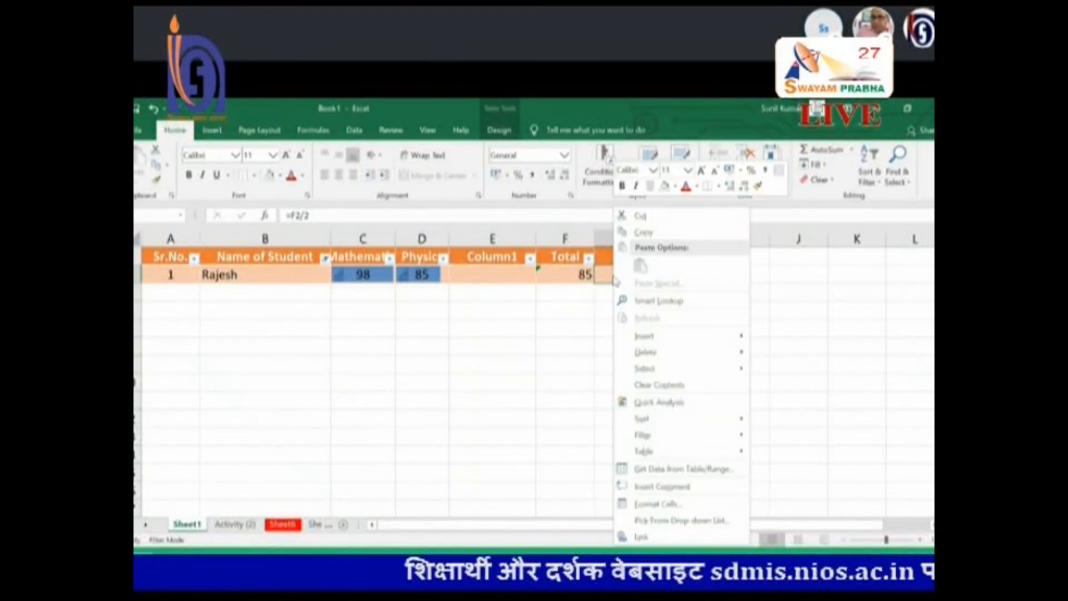
{"action": "left_click", "coordinate": [638, 220]}
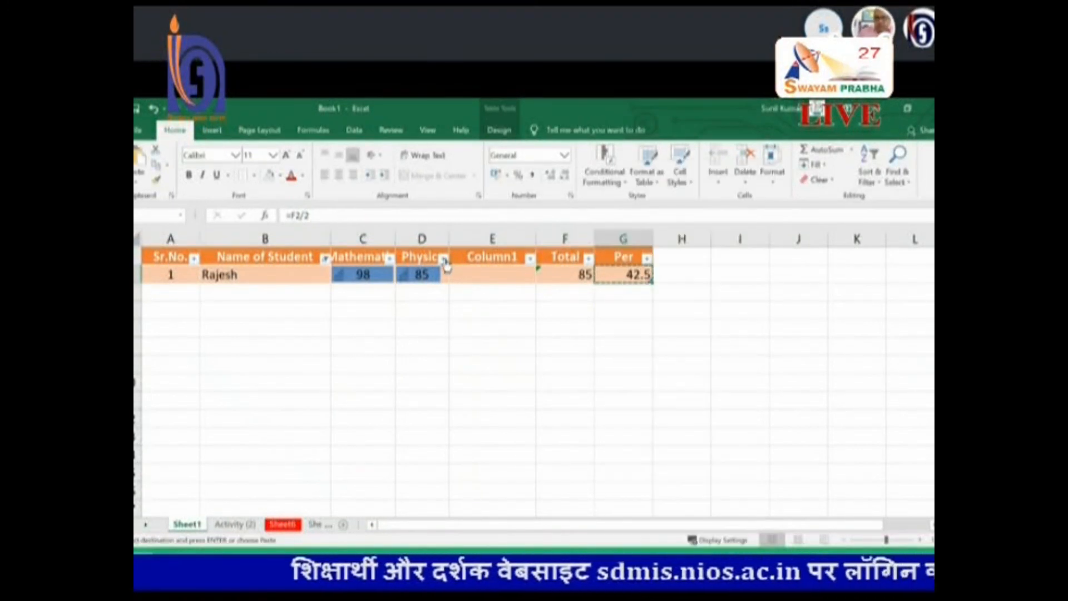
{"action": "left_click", "coordinate": [344, 275]}
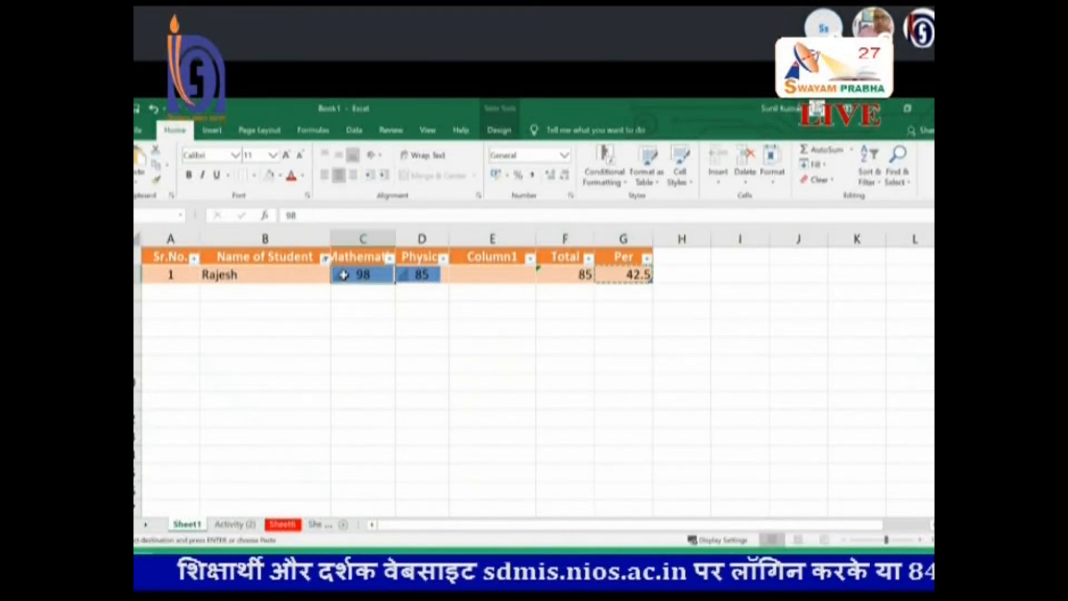
{"action": "right_click", "coordinate": [345, 276]}
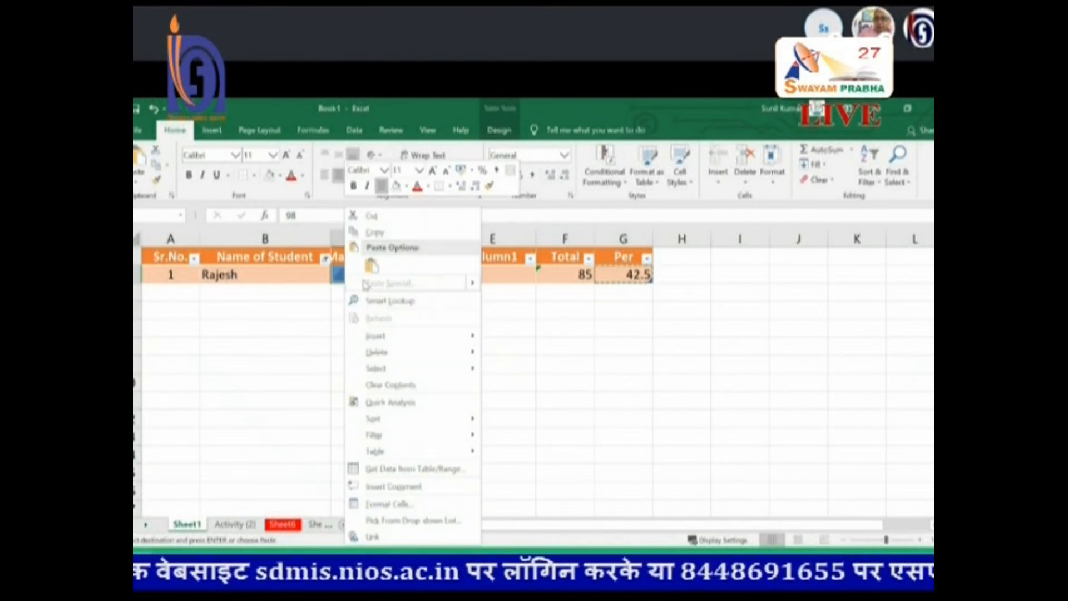
{"action": "mouse_move", "coordinate": [366, 334]}
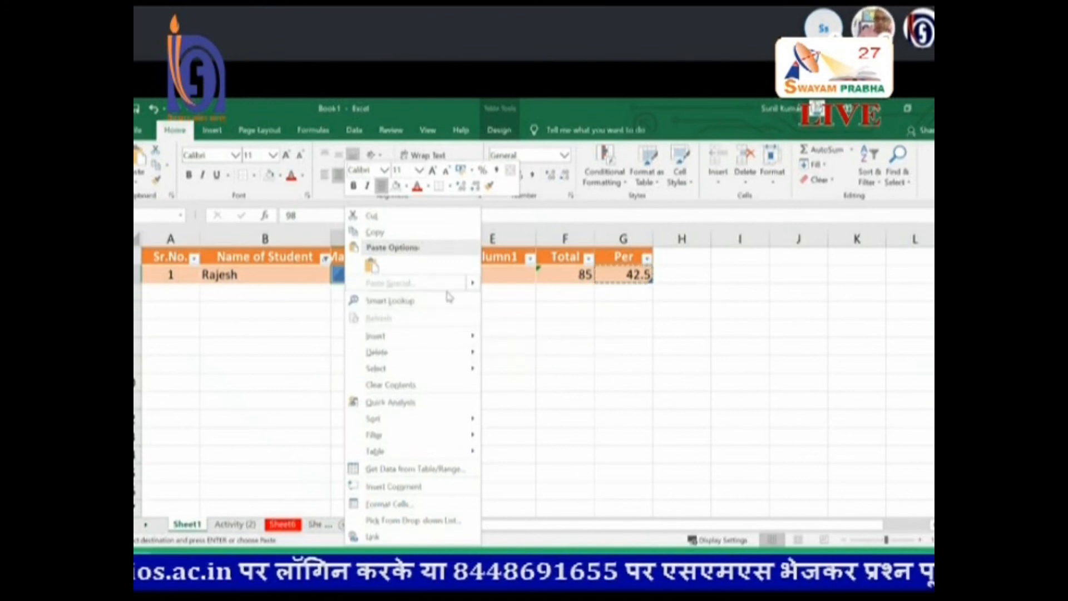
{"action": "left_click", "coordinate": [617, 359]}
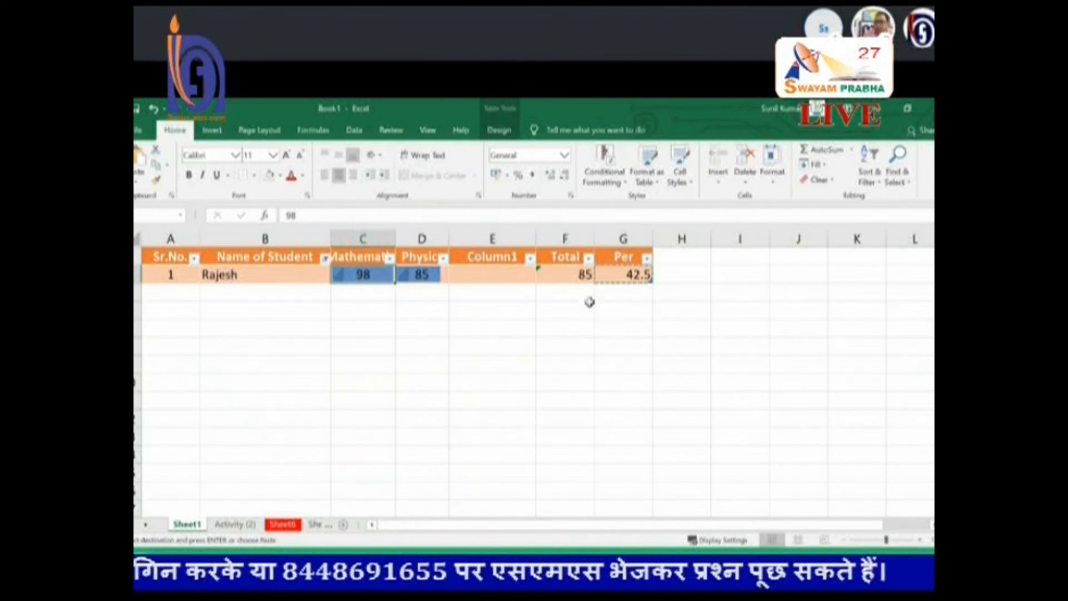
{"action": "left_click_drag", "start_coordinate": [590, 303], "coordinate": [614, 307]}
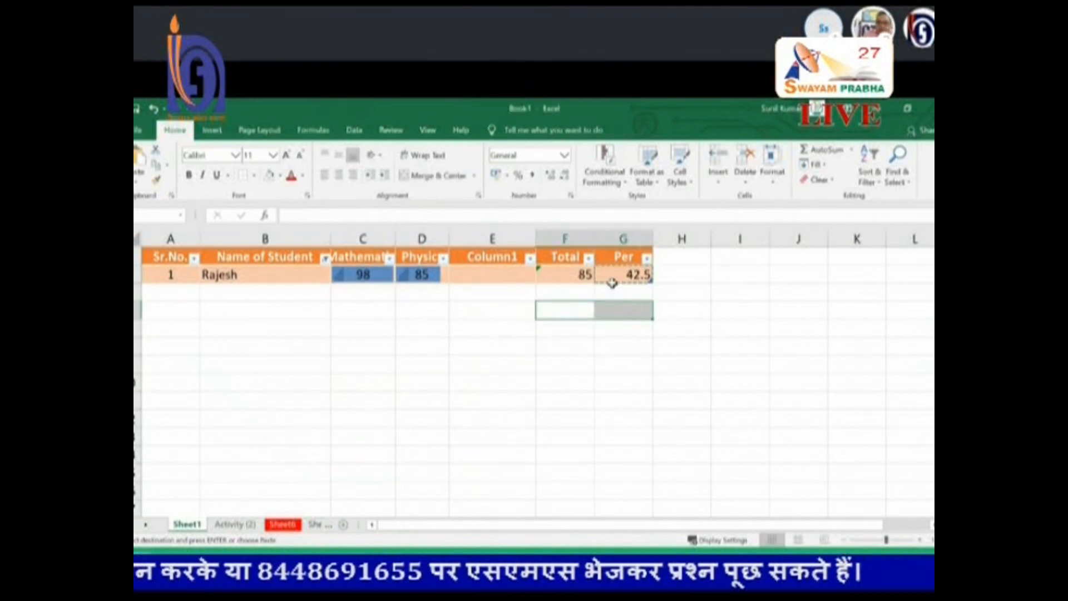
On the Activity (2) sheet, move the Shillong row above Lucknow using Insert Cut Cells.
{"action": "left_click", "coordinate": [237, 525]}
{"action": "left_click", "coordinate": [258, 355]}
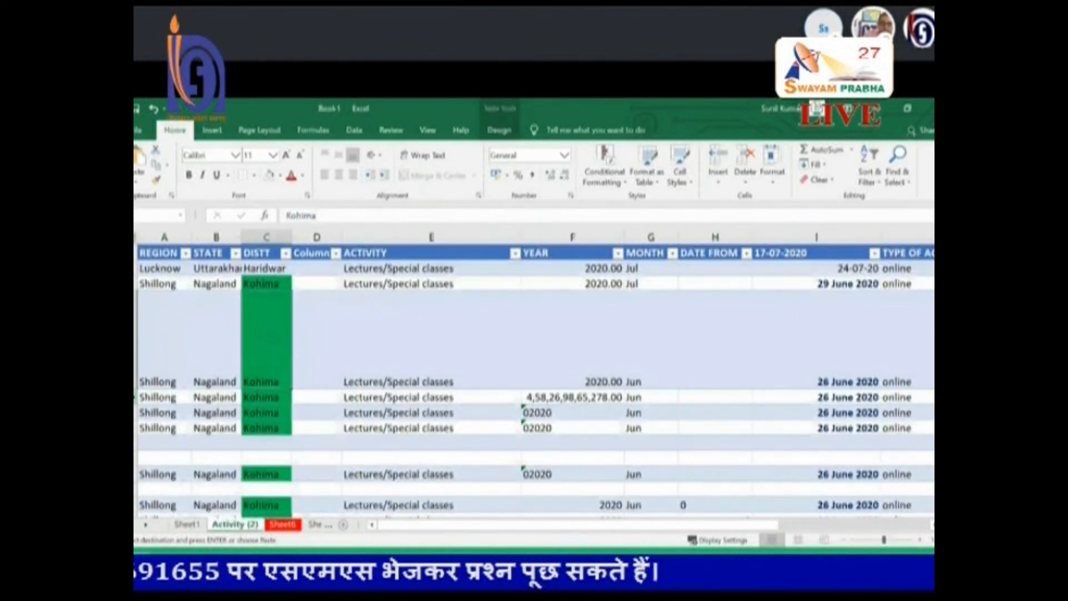
{"action": "left_click", "coordinate": [134, 397]}
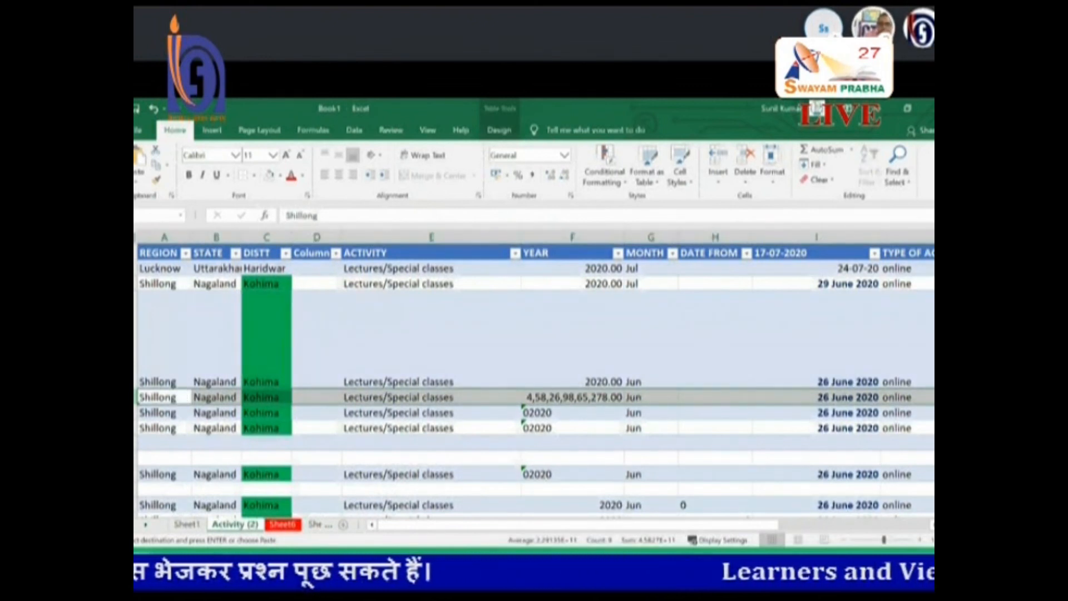
{"action": "right_click", "coordinate": [139, 397]}
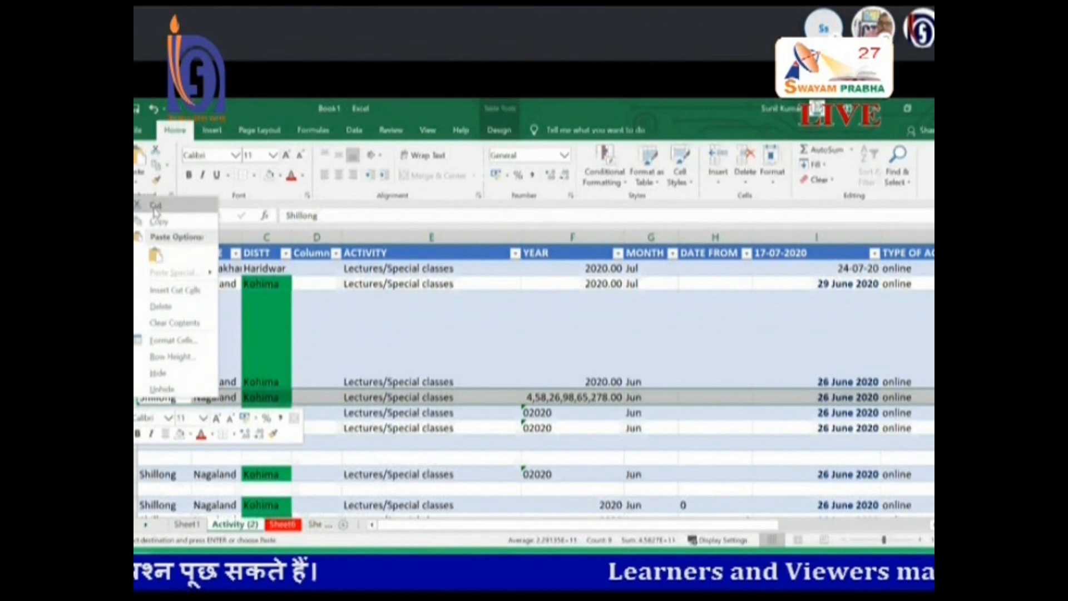
{"action": "left_click", "coordinate": [155, 207]}
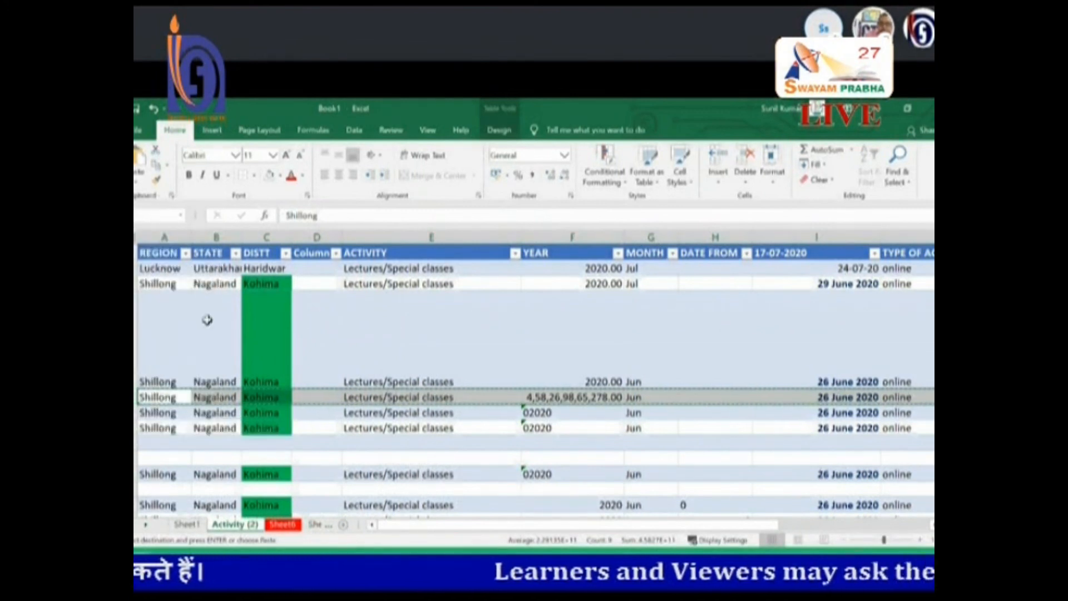
{"action": "left_click", "coordinate": [135, 268]}
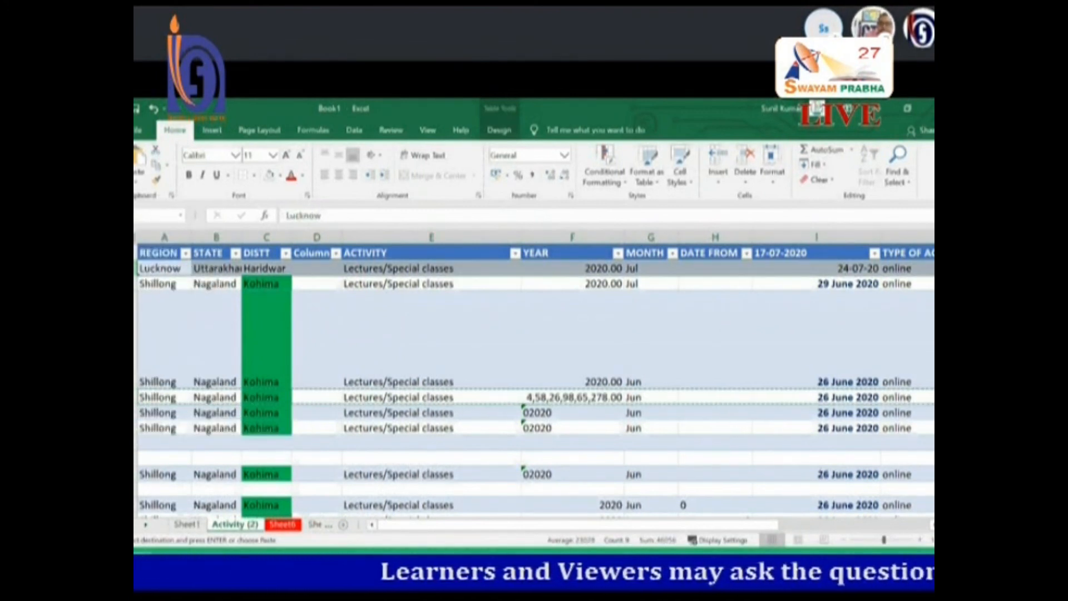
{"action": "right_click", "coordinate": [137, 268]}
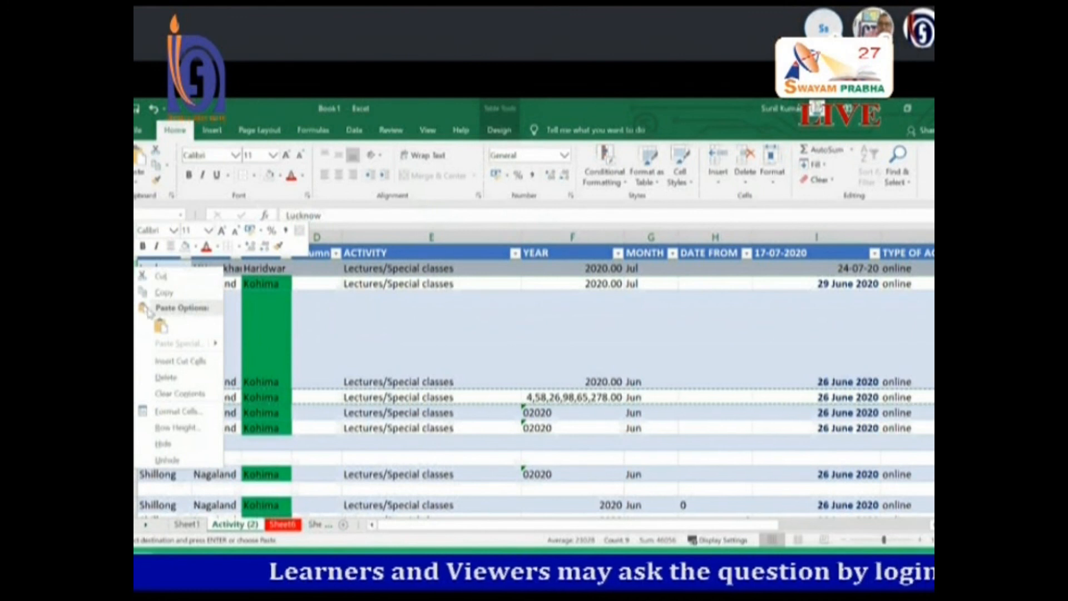
{"action": "left_click", "coordinate": [169, 362]}
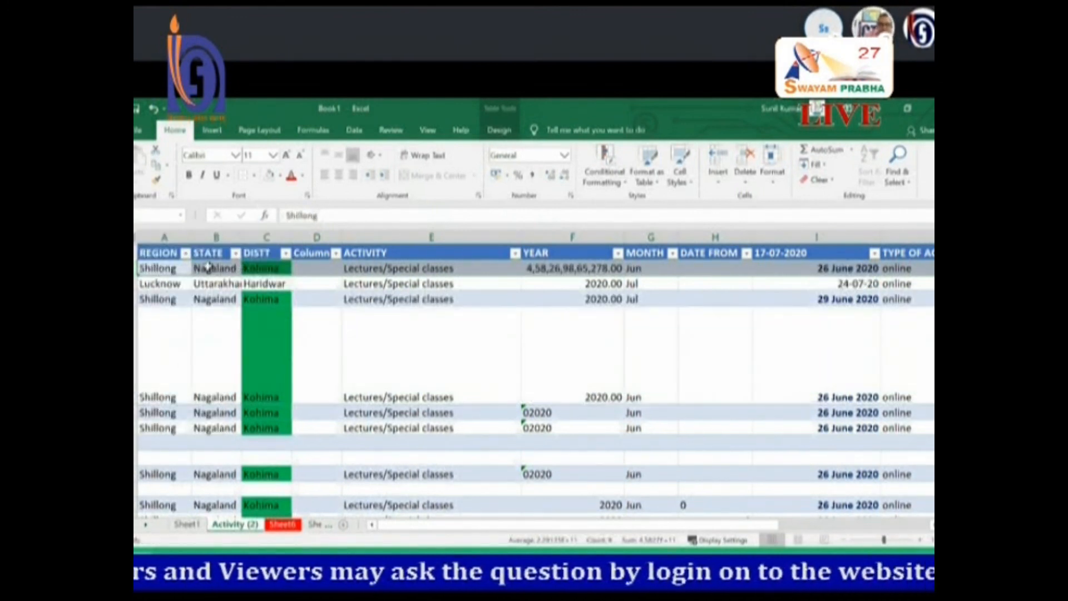
Reselect the Shillong row and switch over to the PowerPoint slideshow.
{"action": "left_click", "coordinate": [251, 269]}
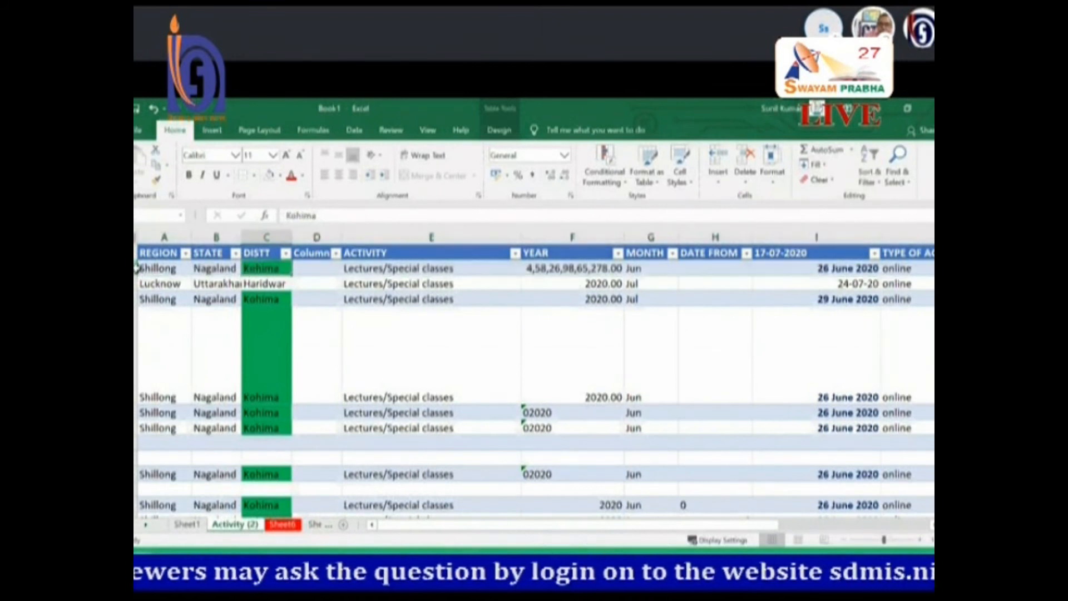
{"action": "left_click", "coordinate": [141, 271]}
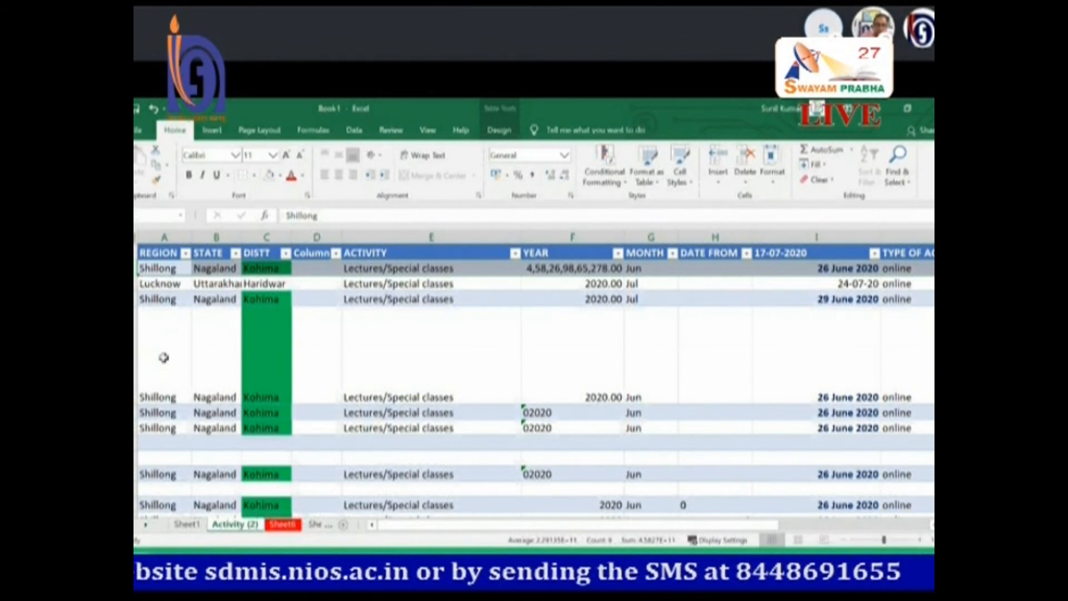
{"action": "key", "text": "alt+Tab"}
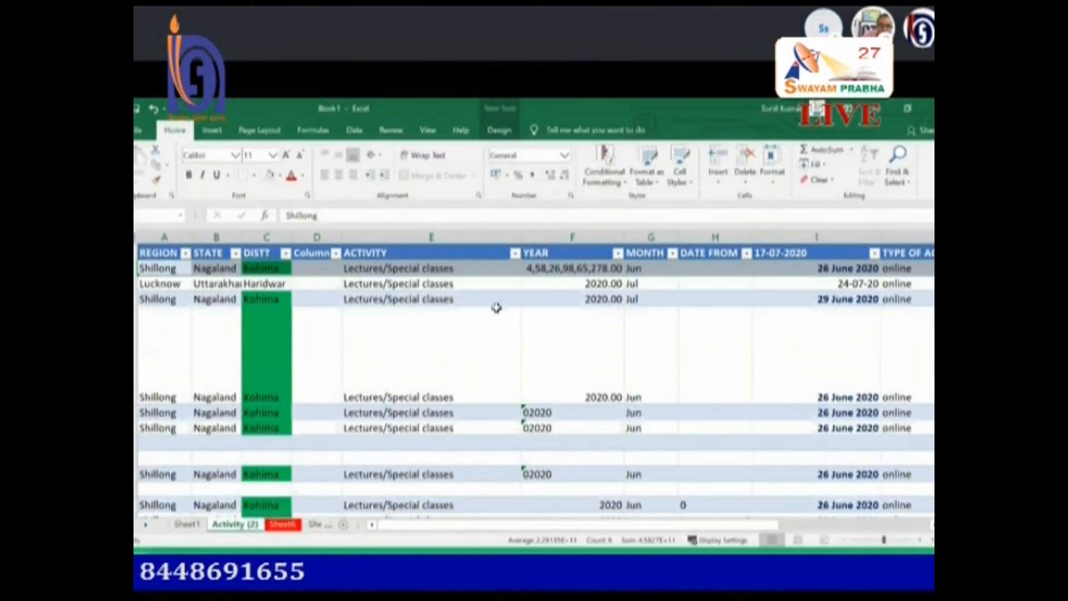
Copy the green Kohima cell in column C.
{"action": "left_click_drag", "start_coordinate": [496, 305], "coordinate": [244, 355]}
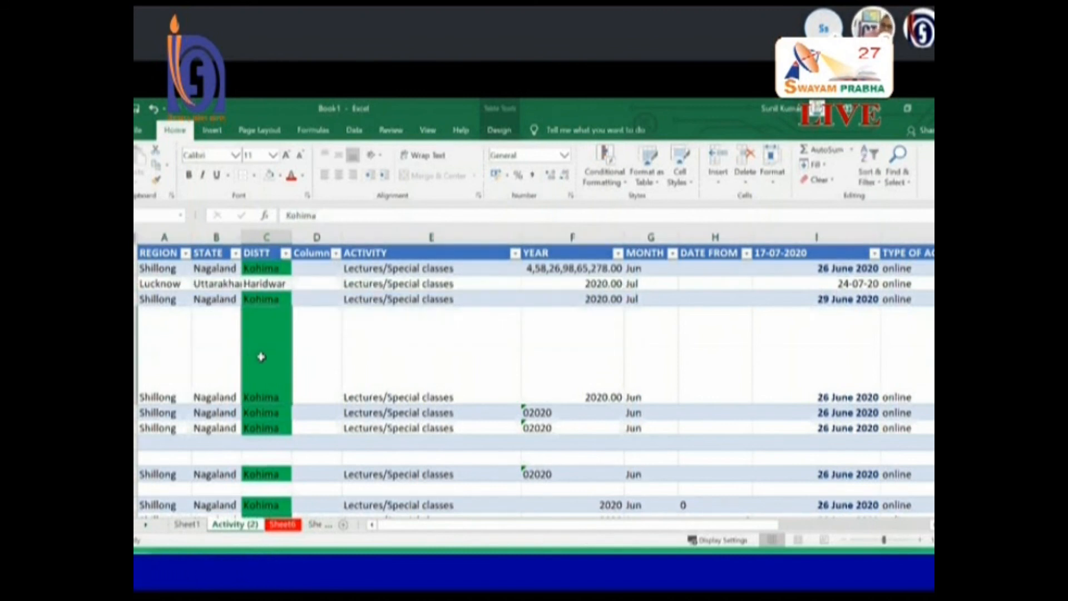
{"action": "left_click", "coordinate": [851, 381]}
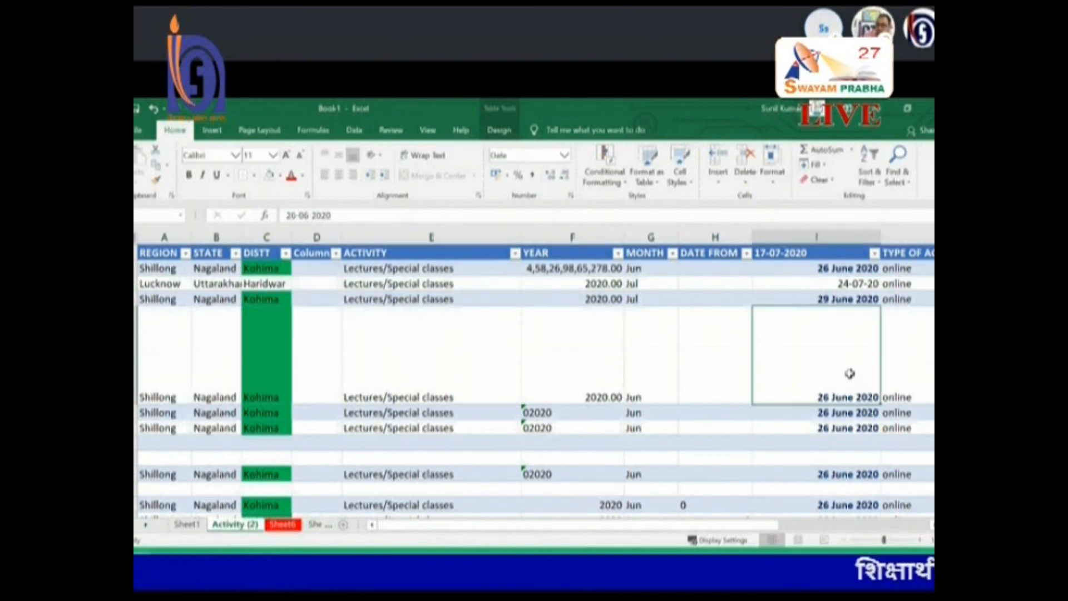
{"action": "left_click", "coordinate": [256, 362]}
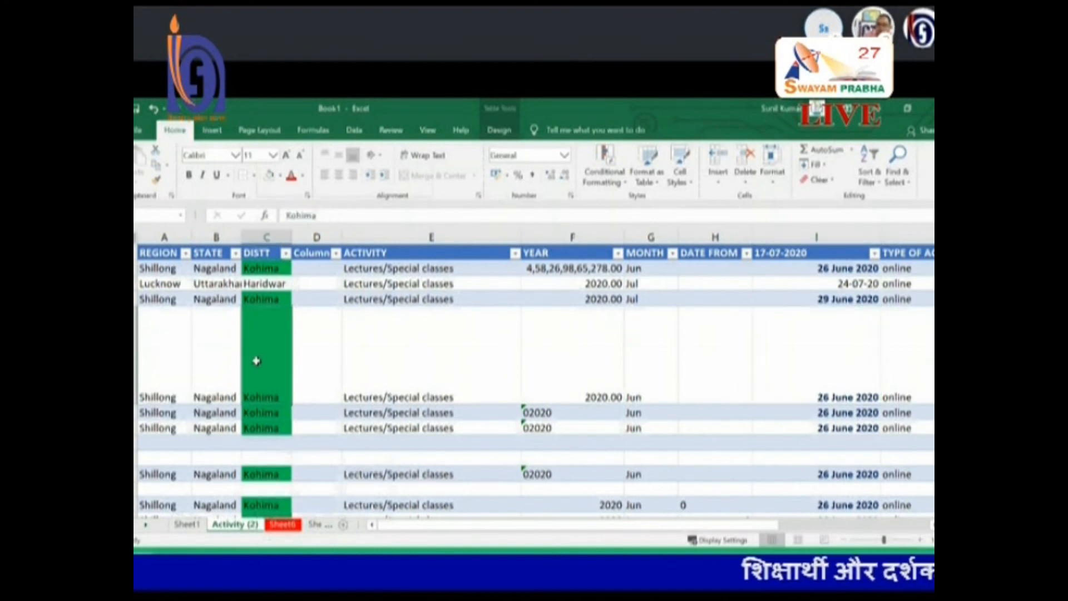
{"action": "right_click", "coordinate": [256, 362]}
{"action": "left_click", "coordinate": [283, 230]}
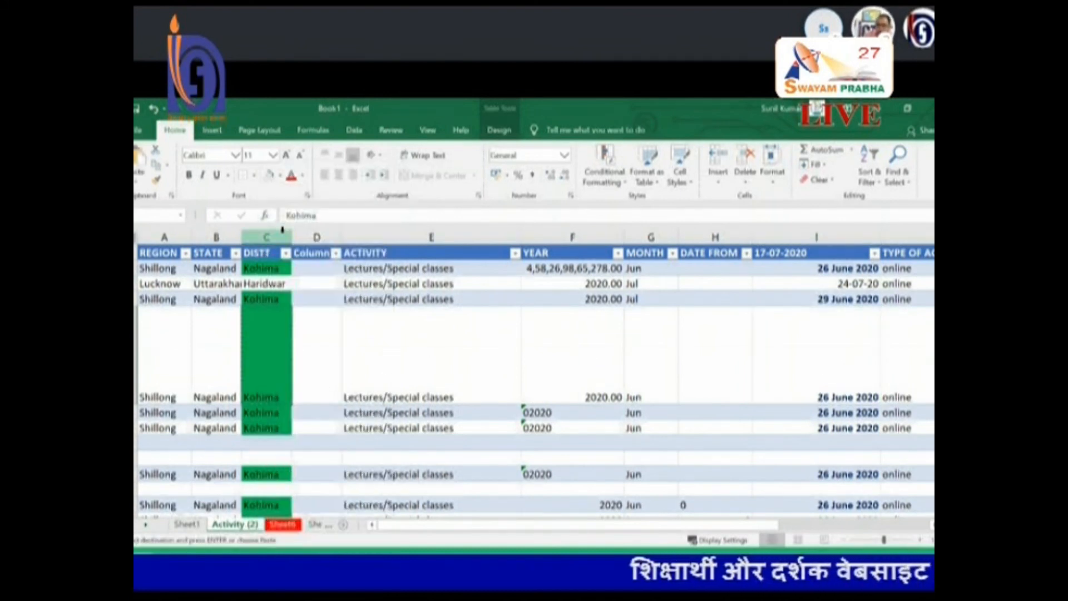
{"action": "left_click", "coordinate": [167, 166]}
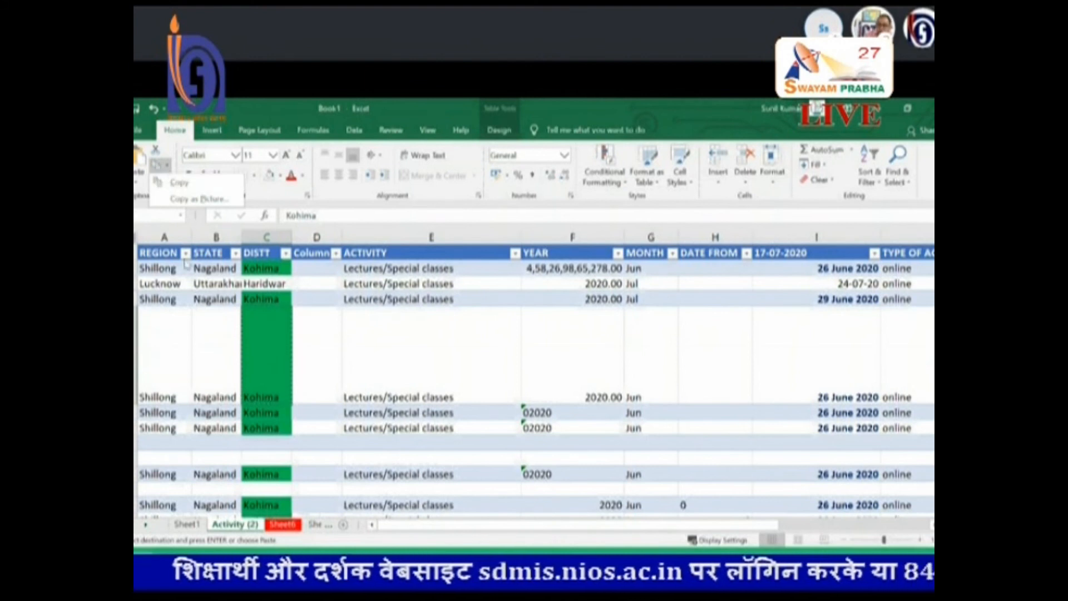
{"action": "left_click", "coordinate": [264, 335]}
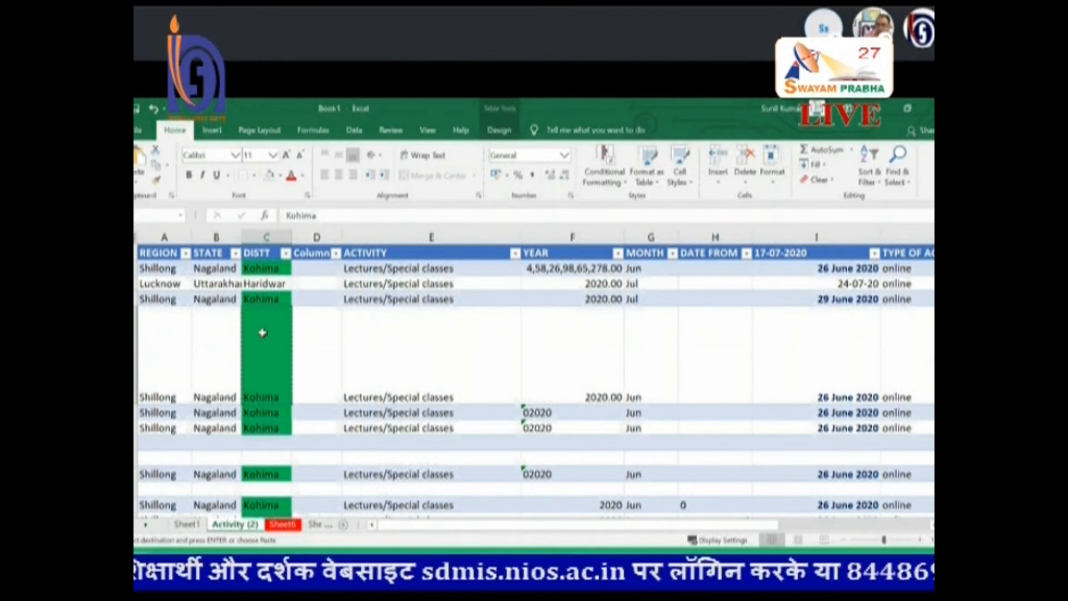
Paste Special only the Kohima formats onto the 26-06-2020 date cell in column I.
{"action": "left_click", "coordinate": [832, 340]}
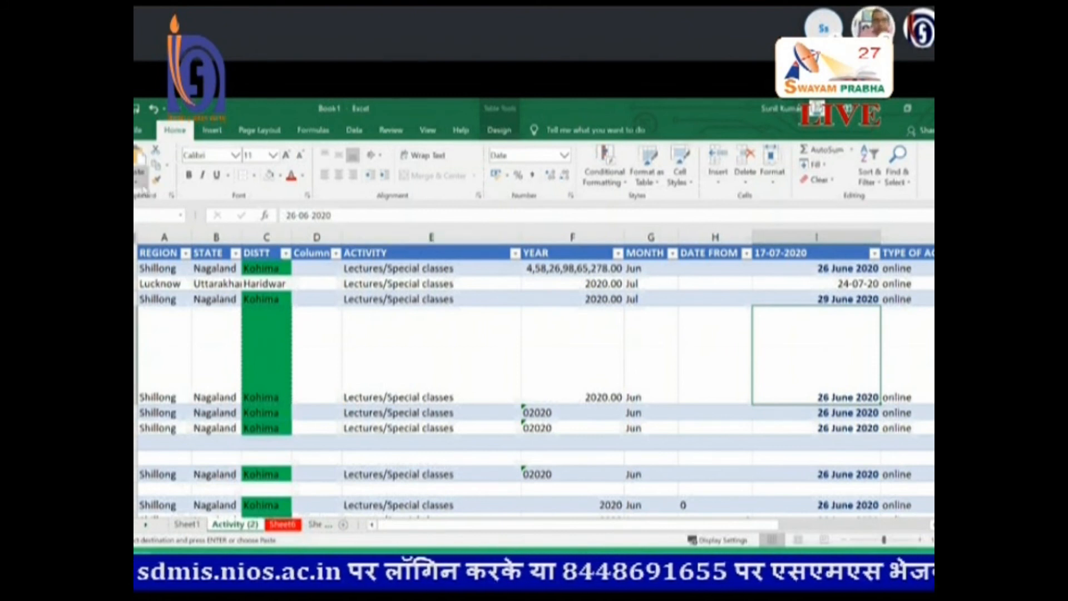
{"action": "left_click", "coordinate": [139, 187]}
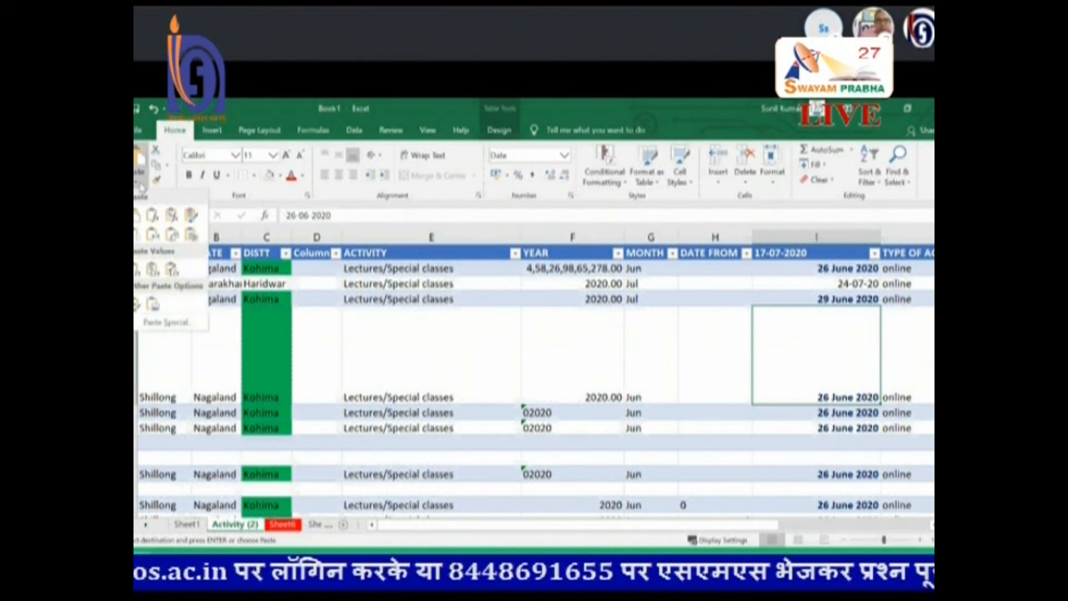
{"action": "left_click", "coordinate": [170, 326]}
{"action": "left_click_drag", "start_coordinate": [625, 233], "coordinate": [455, 204]}
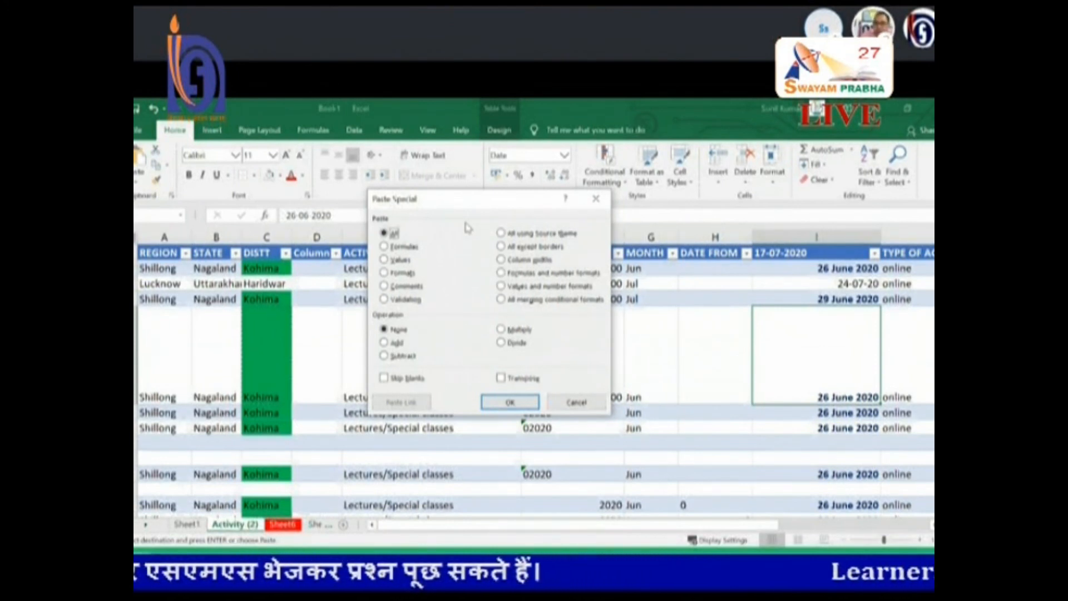
{"action": "left_click", "coordinate": [395, 274]}
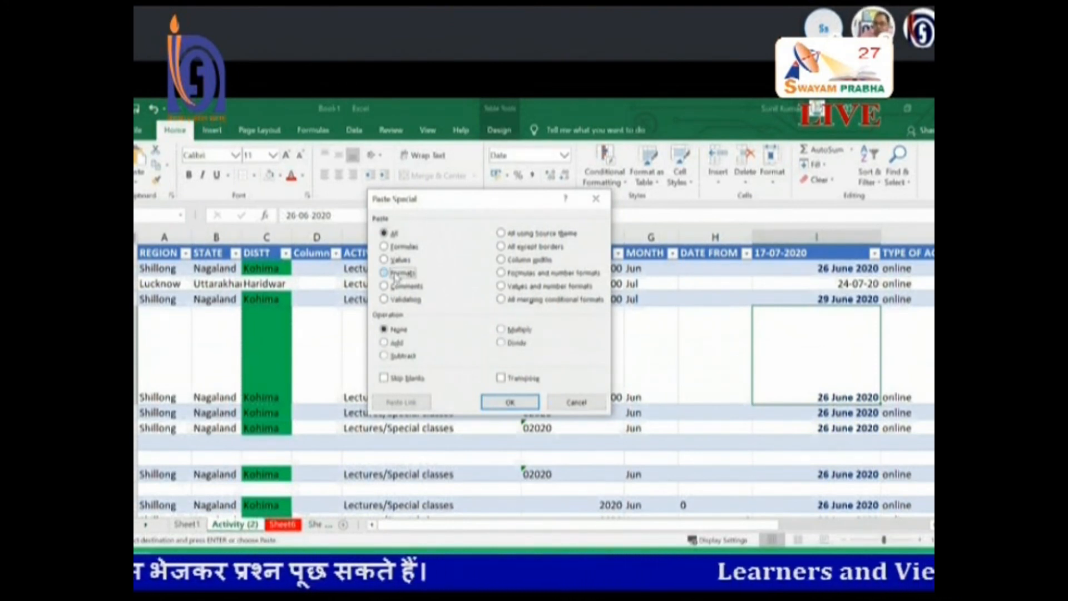
{"action": "left_click", "coordinate": [508, 401]}
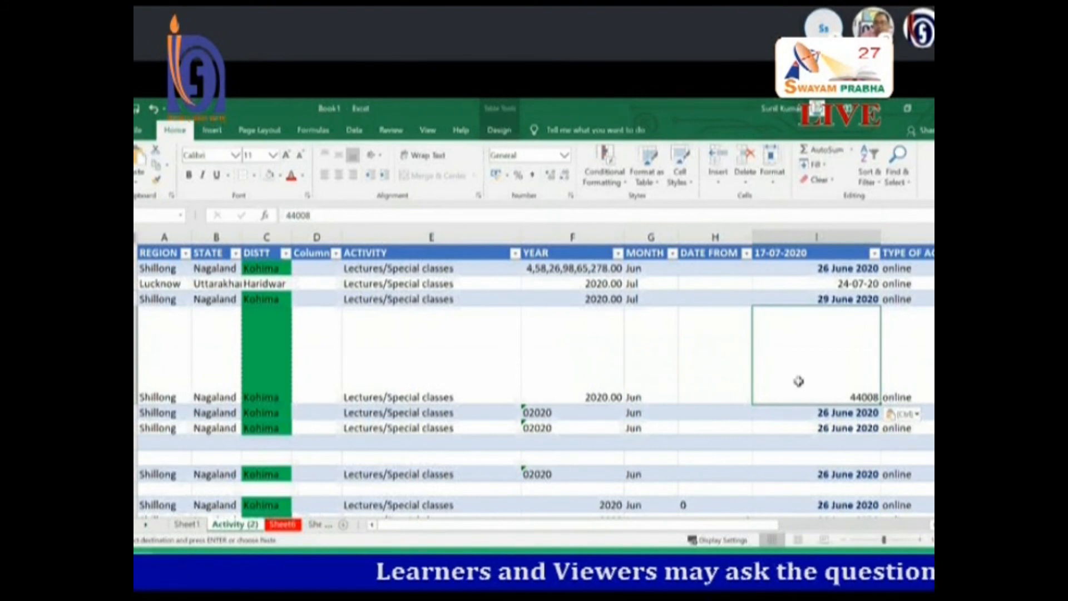
{"action": "right_click", "coordinate": [786, 368]}
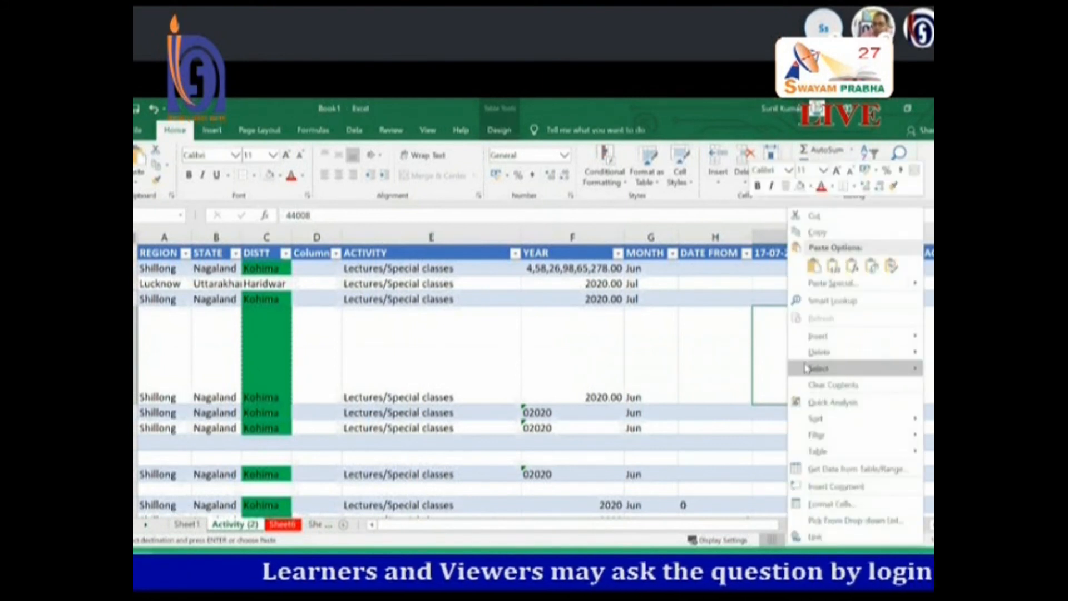
{"action": "key", "text": "Escape"}
{"action": "left_click", "coordinate": [632, 346]}
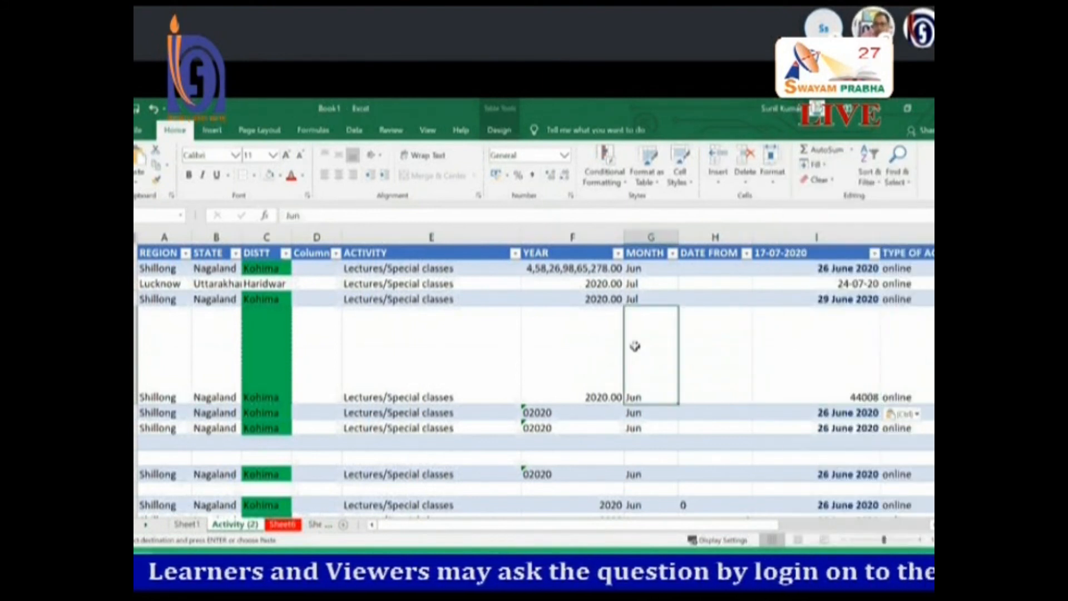
On Sheet1, copy the 42.5 from G2 and bring up paste choices at G8.
{"action": "left_click", "coordinate": [279, 526]}
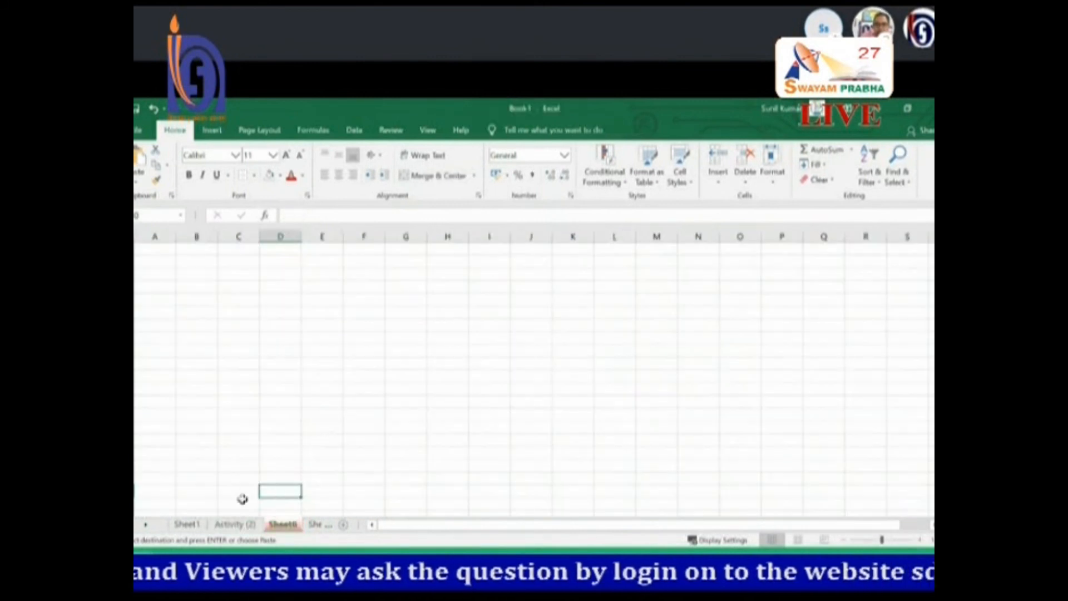
{"action": "left_click", "coordinate": [197, 525]}
{"action": "left_click", "coordinate": [357, 363]}
{"action": "left_click", "coordinate": [638, 272]}
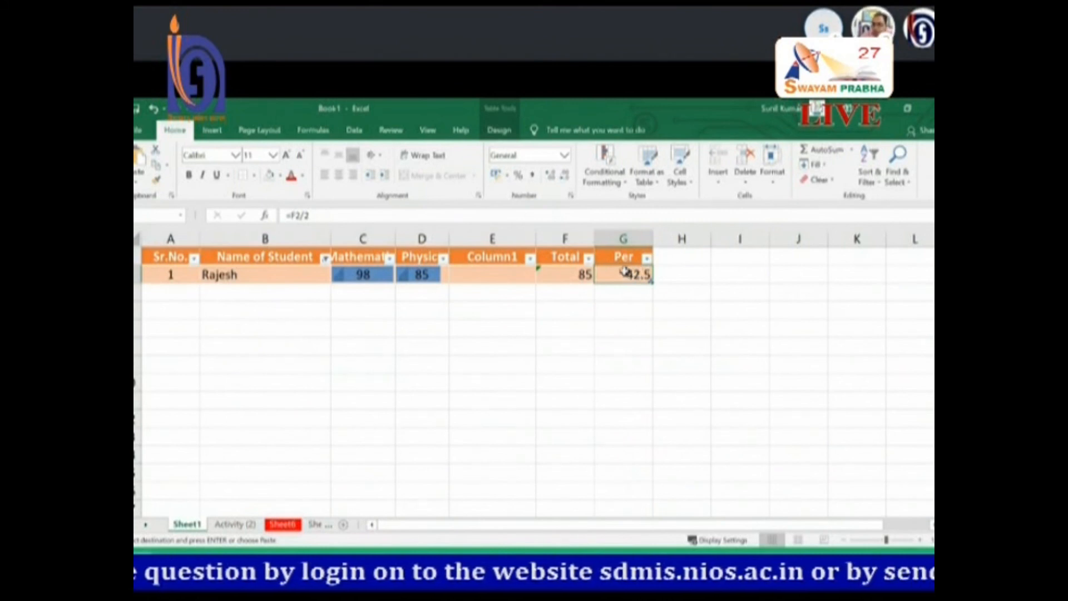
{"action": "right_click", "coordinate": [623, 279]}
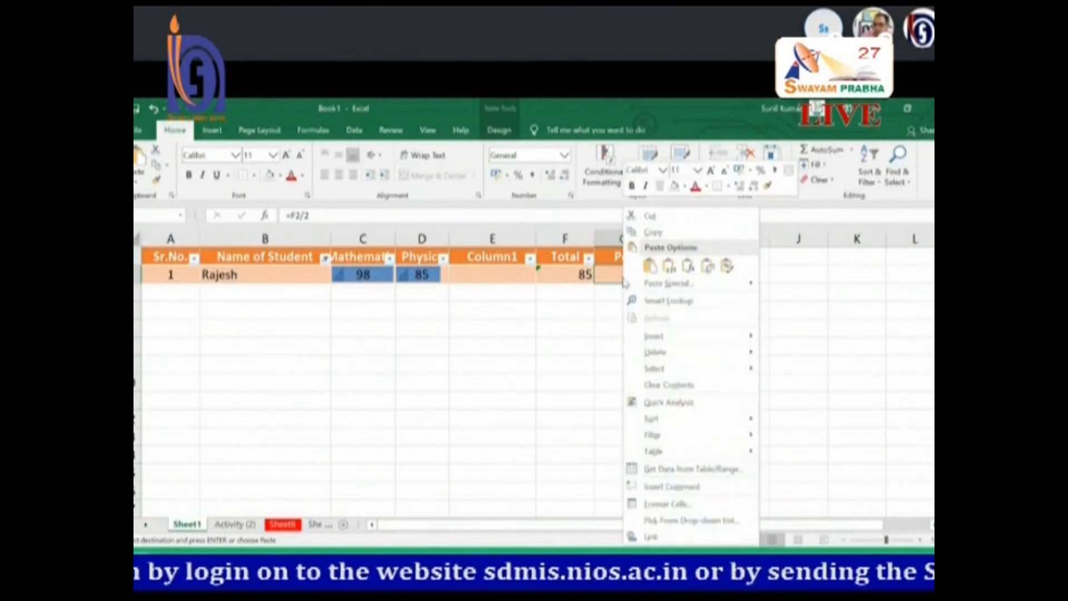
{"action": "left_click", "coordinate": [650, 232]}
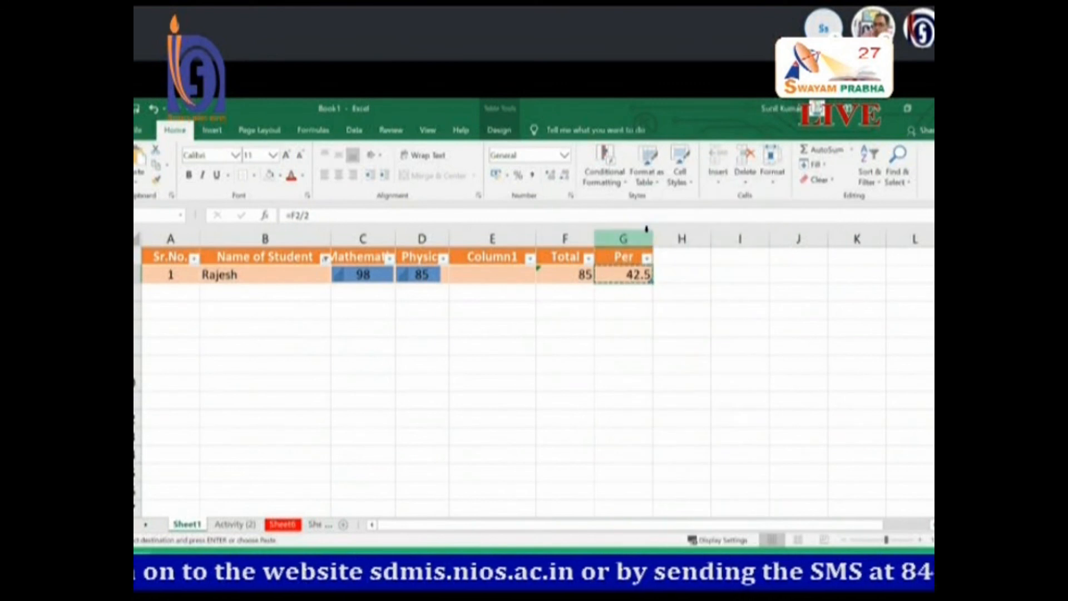
{"action": "left_click", "coordinate": [604, 378]}
{"action": "right_click", "coordinate": [613, 382]}
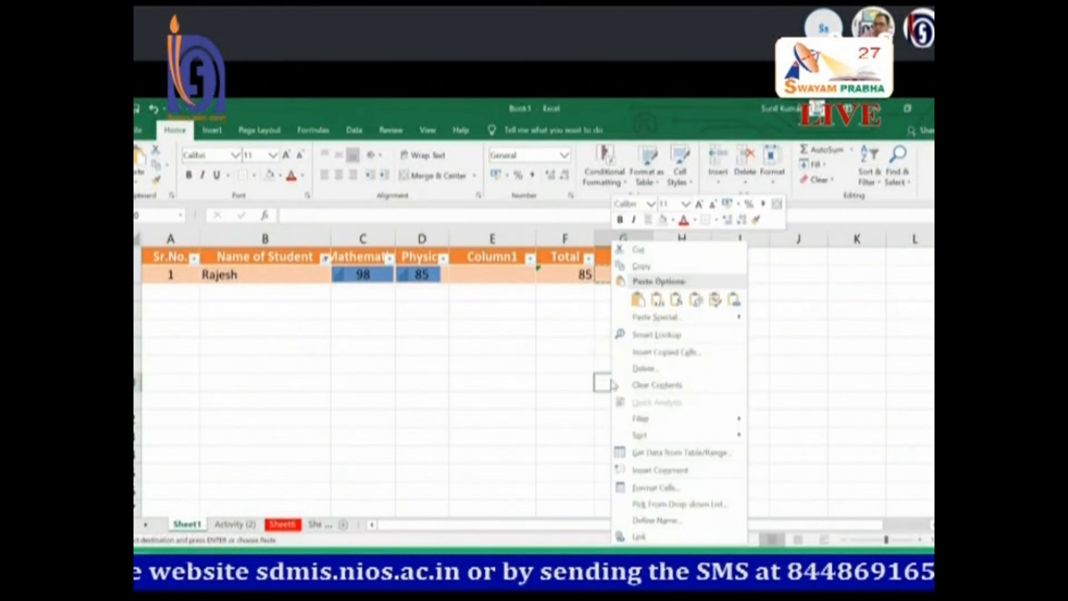
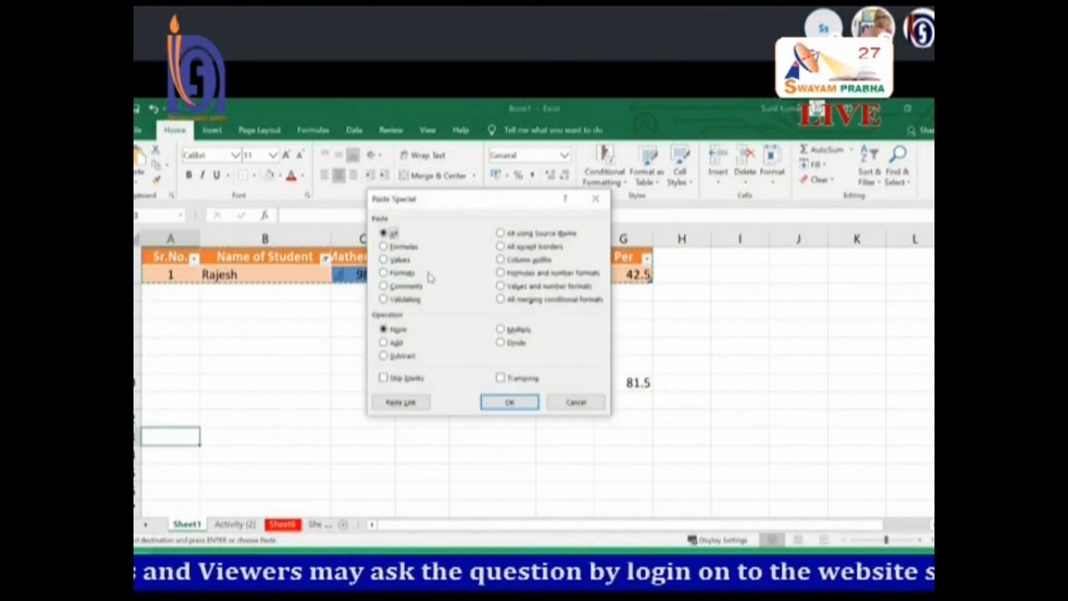
Paste formats only, giving the empty rows below the 78, 85, 163, 81.5 row the orange table formatting.
{"action": "left_click", "coordinate": [384, 272]}
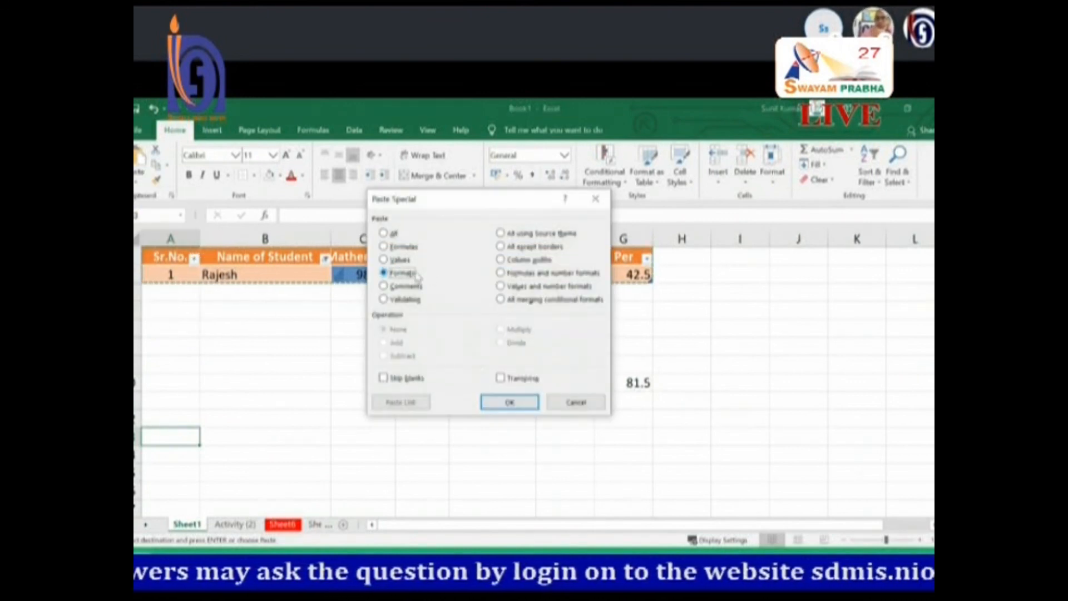
{"action": "left_click", "coordinate": [509, 403]}
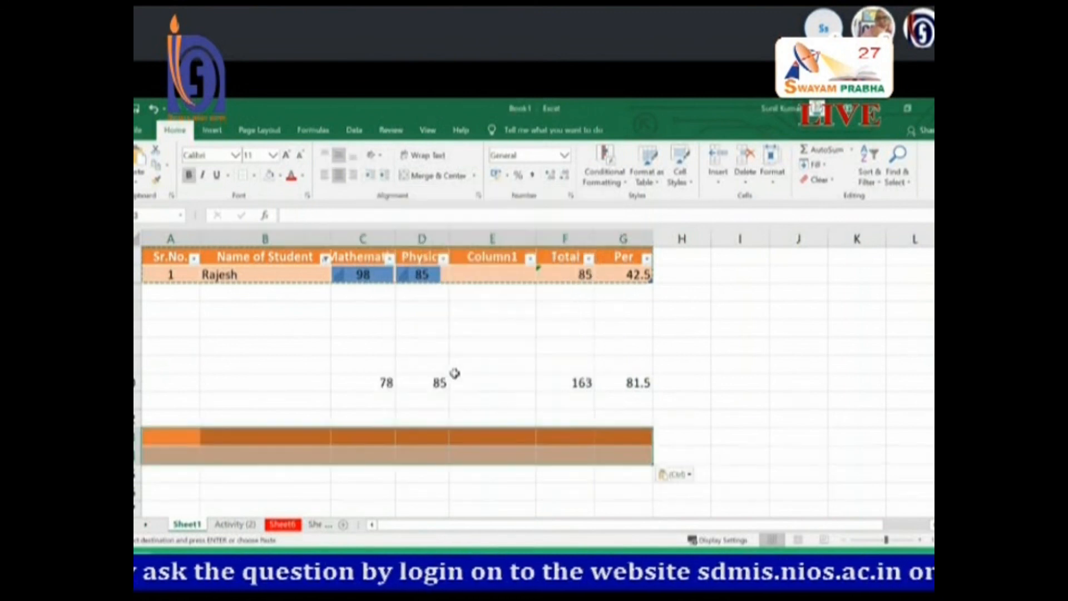
{"action": "left_click", "coordinate": [451, 365]}
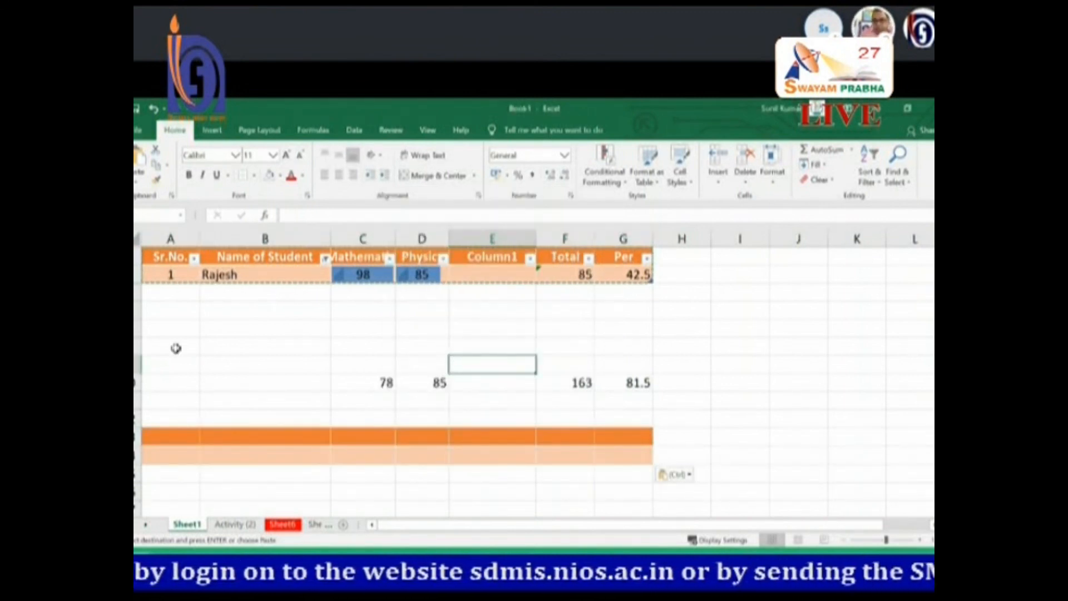
Copy Rajesh's Total and Per cells into J4:K4 and inspect the formula pasted into K4.
{"action": "left_click", "coordinate": [565, 275]}
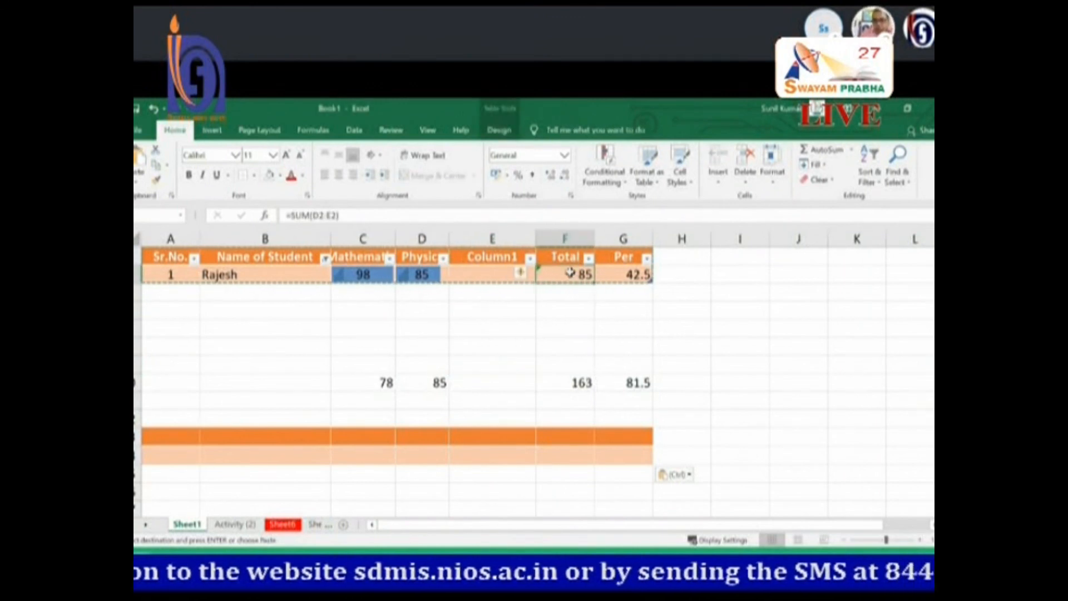
{"action": "left_click_drag", "start_coordinate": [600, 273], "coordinate": [618, 273]}
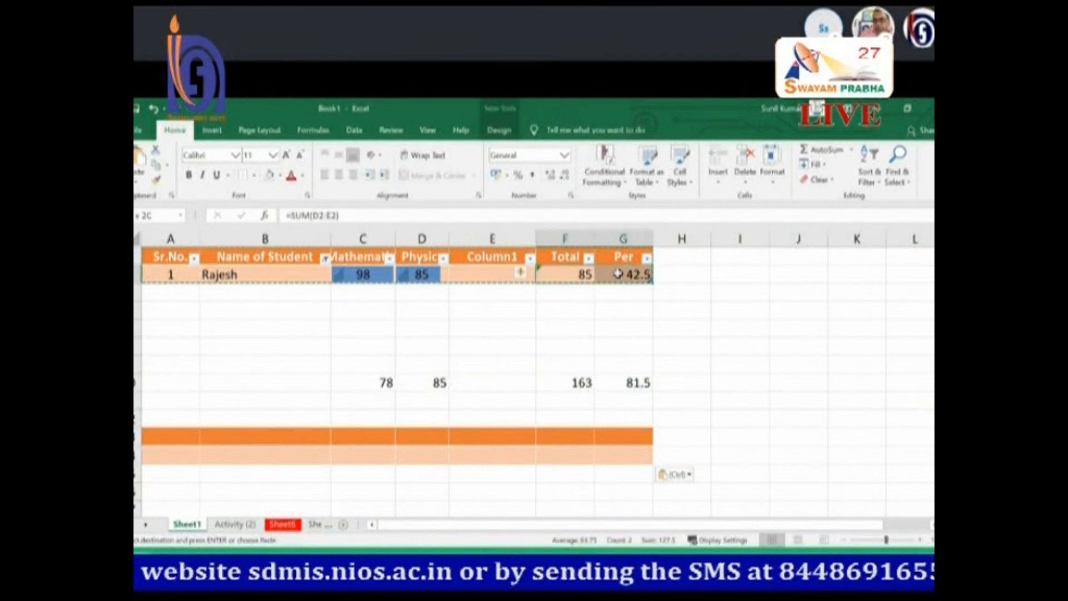
{"action": "right_click", "coordinate": [618, 273]}
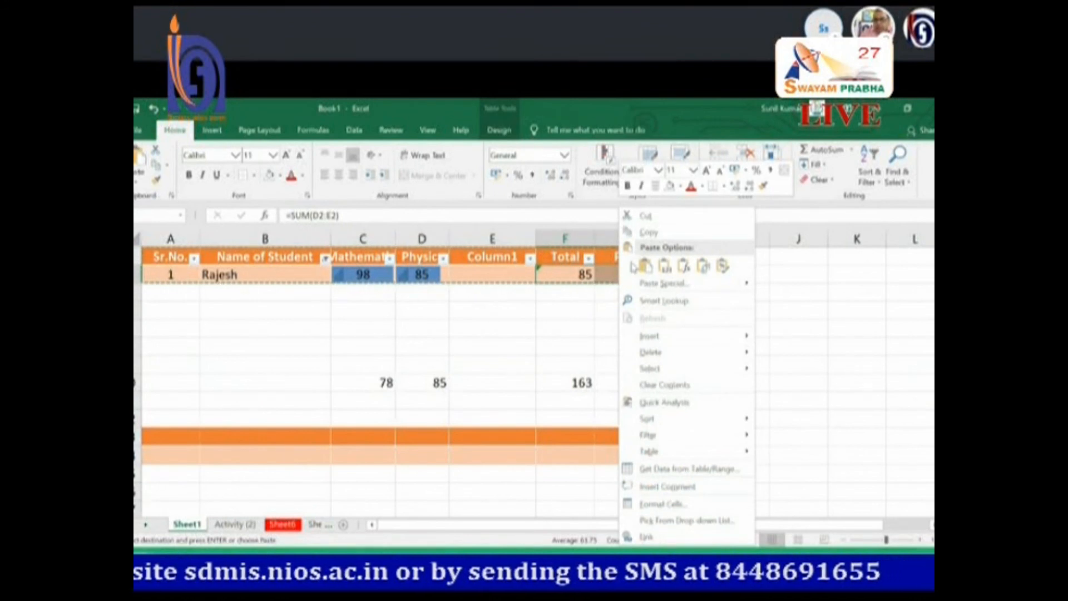
{"action": "left_click", "coordinate": [648, 232]}
{"action": "left_click", "coordinate": [799, 311]}
{"action": "right_click", "coordinate": [798, 312]}
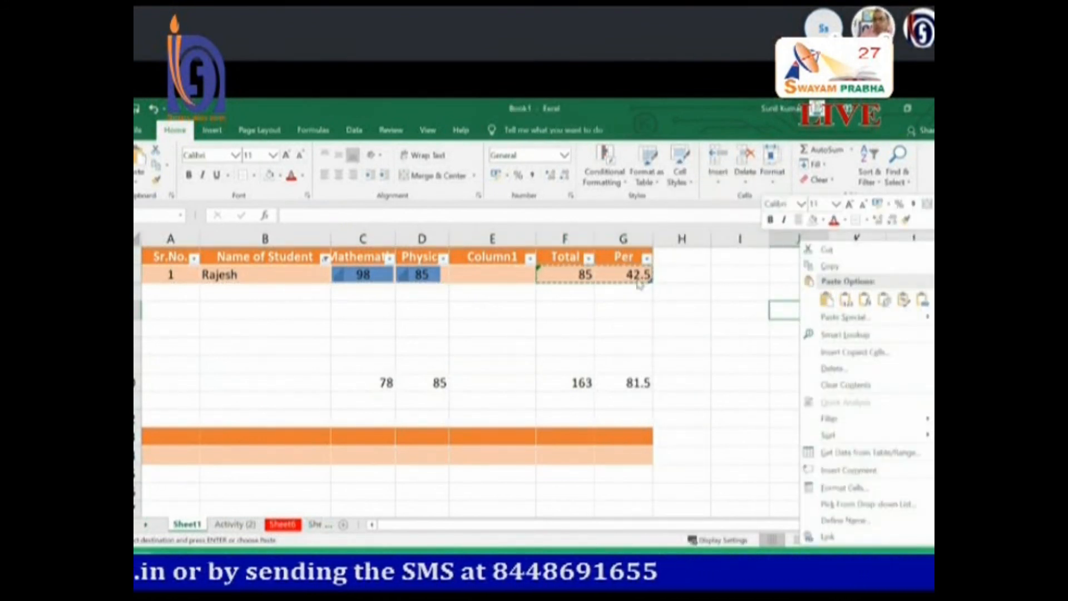
{"action": "left_click", "coordinate": [827, 300]}
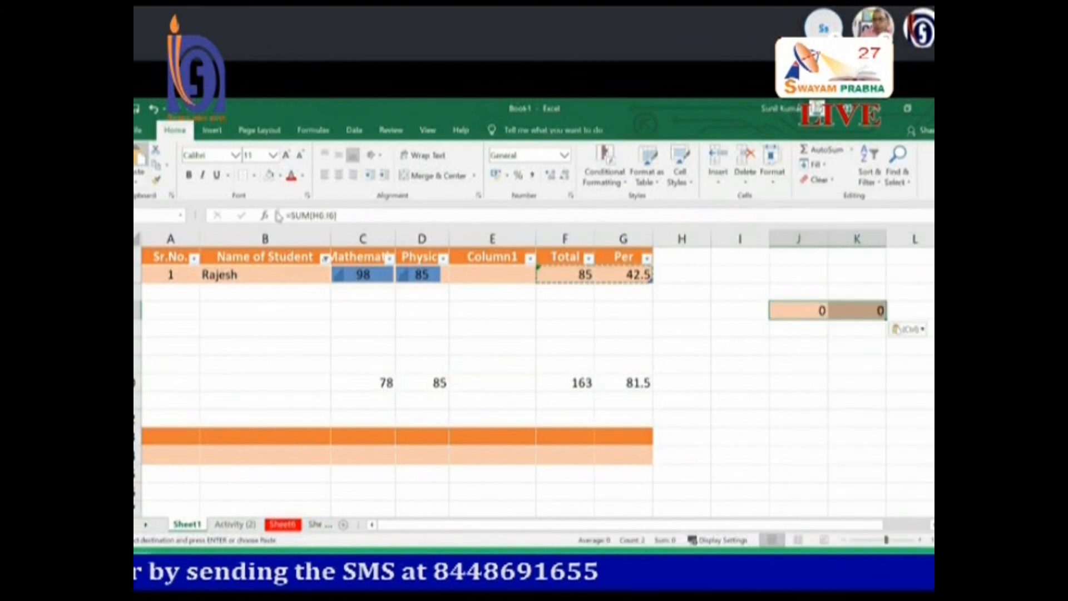
{"action": "left_click", "coordinate": [873, 310]}
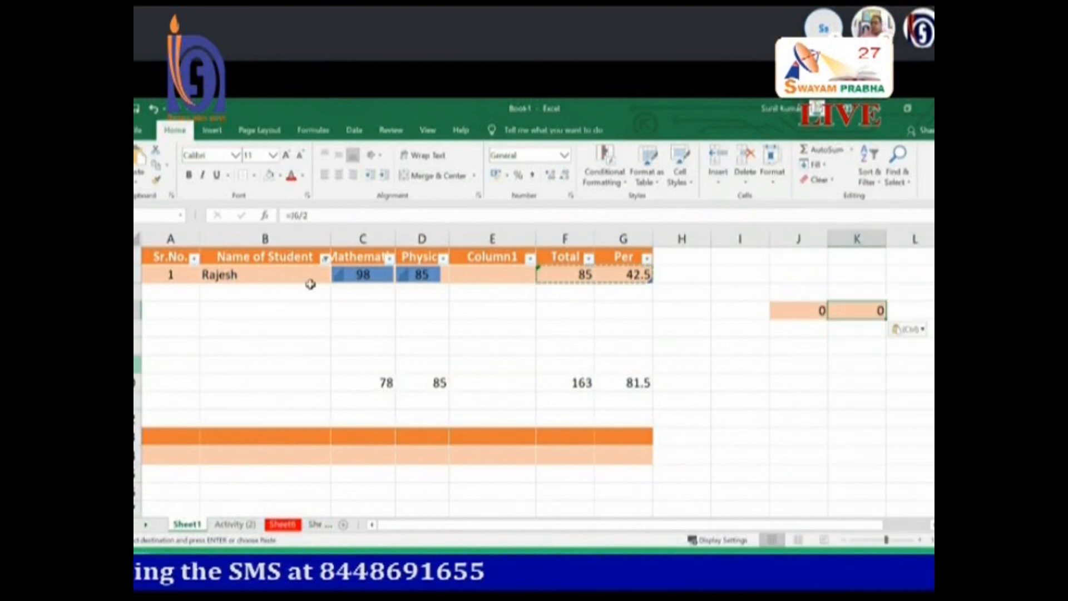
Re-paste the Total and Per cells at J4 as plain values 85 and 42.5 via Paste Special.
{"action": "left_click_drag", "start_coordinate": [553, 274], "coordinate": [621, 278]}
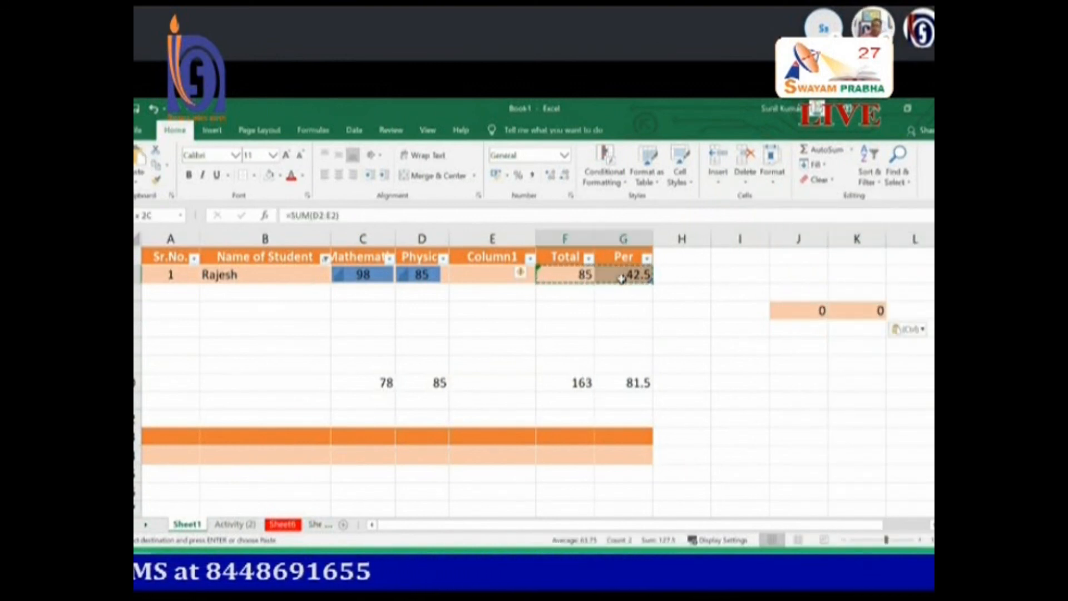
{"action": "left_click_drag", "start_coordinate": [777, 310], "coordinate": [847, 312]}
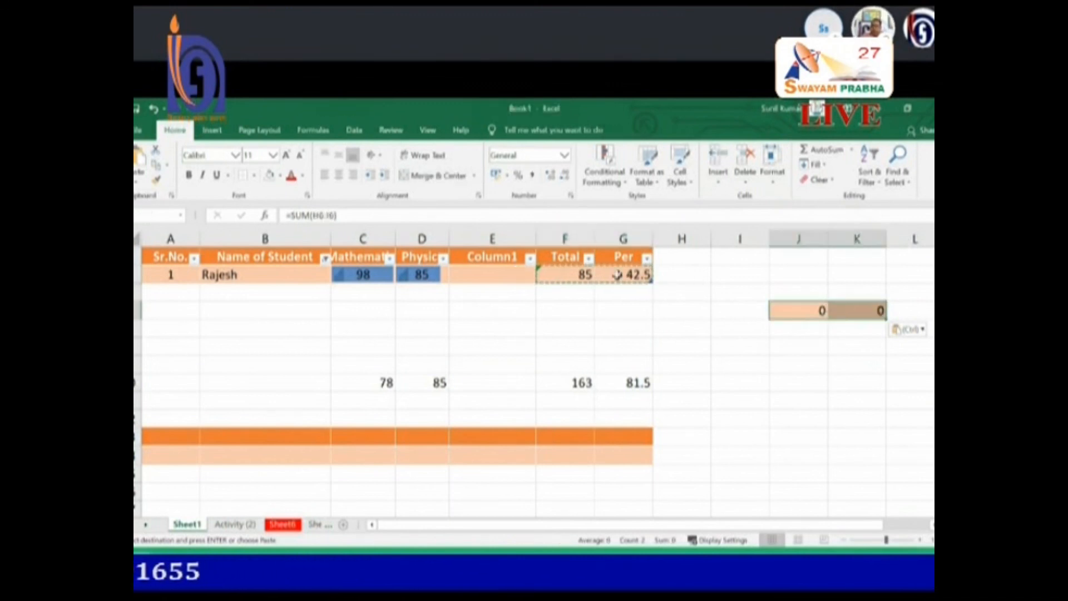
{"action": "left_click_drag", "start_coordinate": [586, 272], "coordinate": [615, 274]}
{"action": "right_click", "coordinate": [614, 276]}
{"action": "key", "text": "Escape"}
{"action": "left_click", "coordinate": [788, 310]}
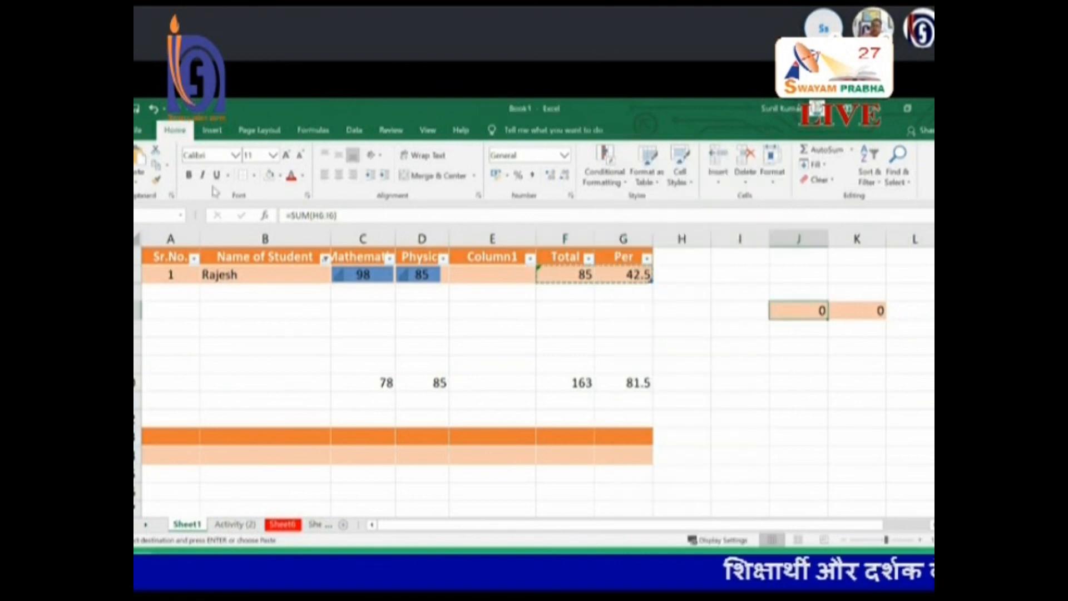
{"action": "left_click", "coordinate": [141, 183]}
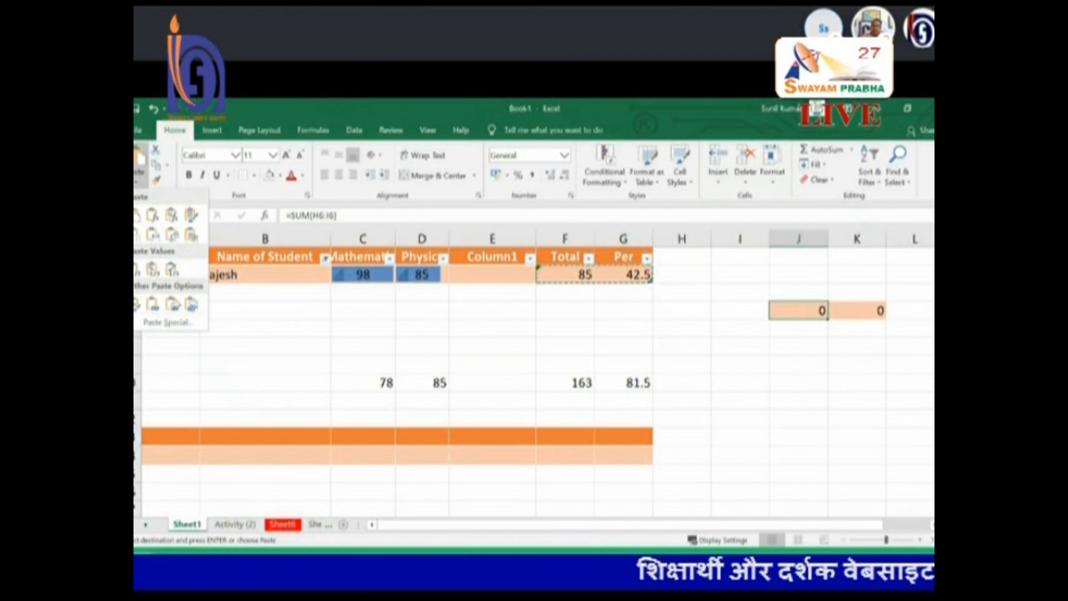
{"action": "left_click", "coordinate": [181, 324]}
{"action": "left_click", "coordinate": [384, 260]}
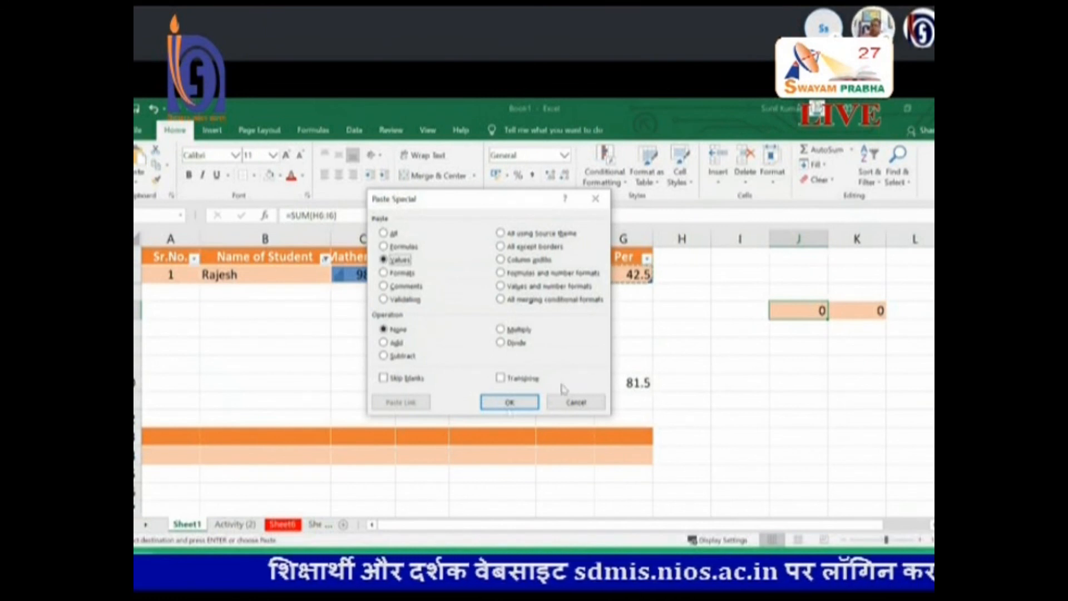
{"action": "left_click", "coordinate": [510, 401]}
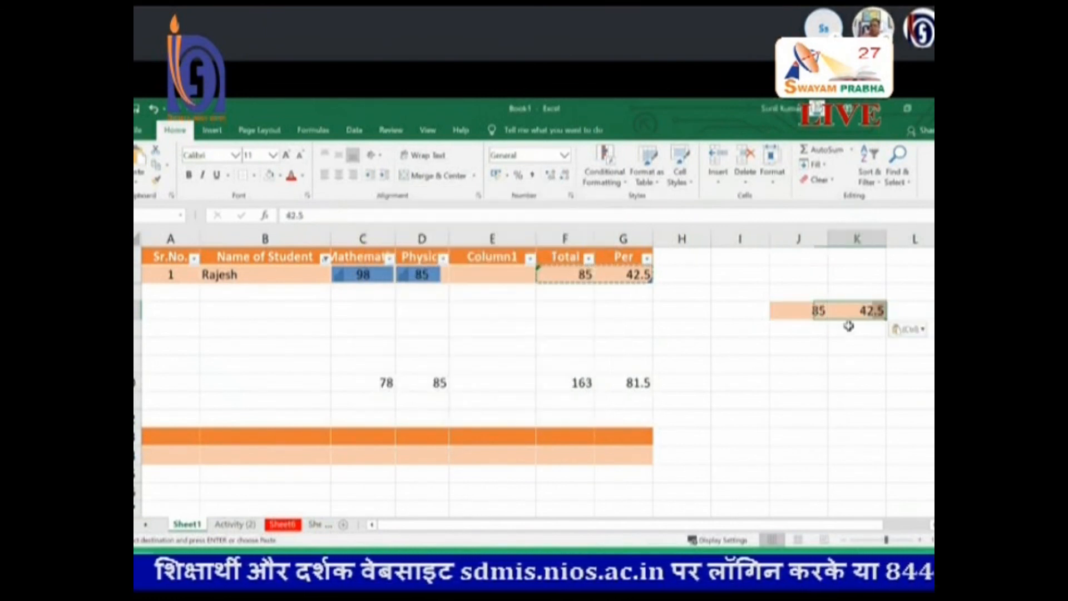
{"action": "left_click", "coordinate": [901, 432]}
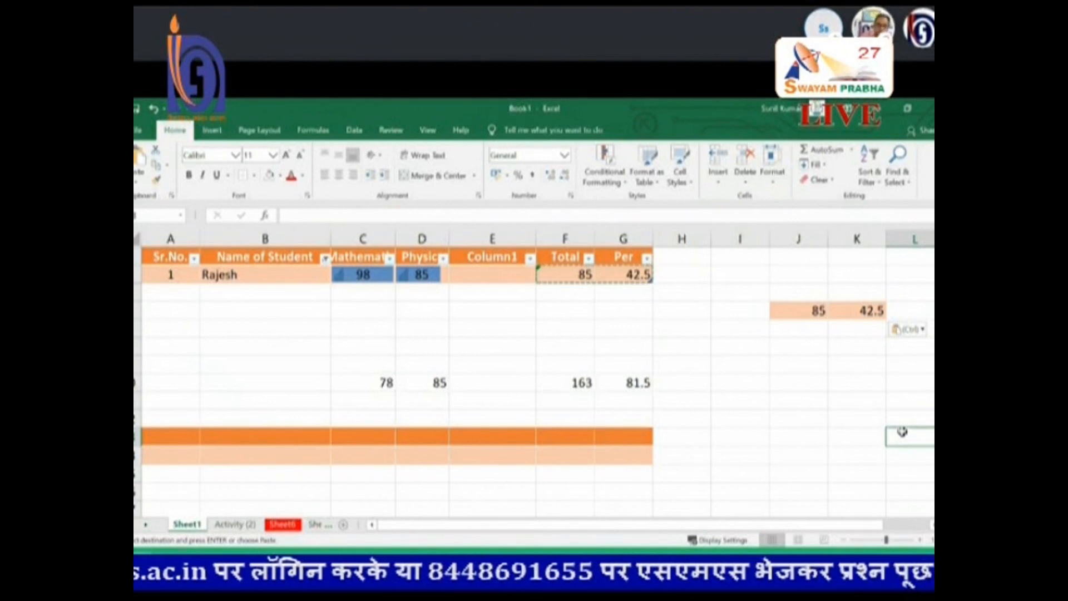
Clear the contents of the rows holding 78, 85, 163, 81.5.
{"action": "left_click_drag", "start_coordinate": [190, 358], "coordinate": [657, 458]}
{"action": "key", "text": "Delete"}
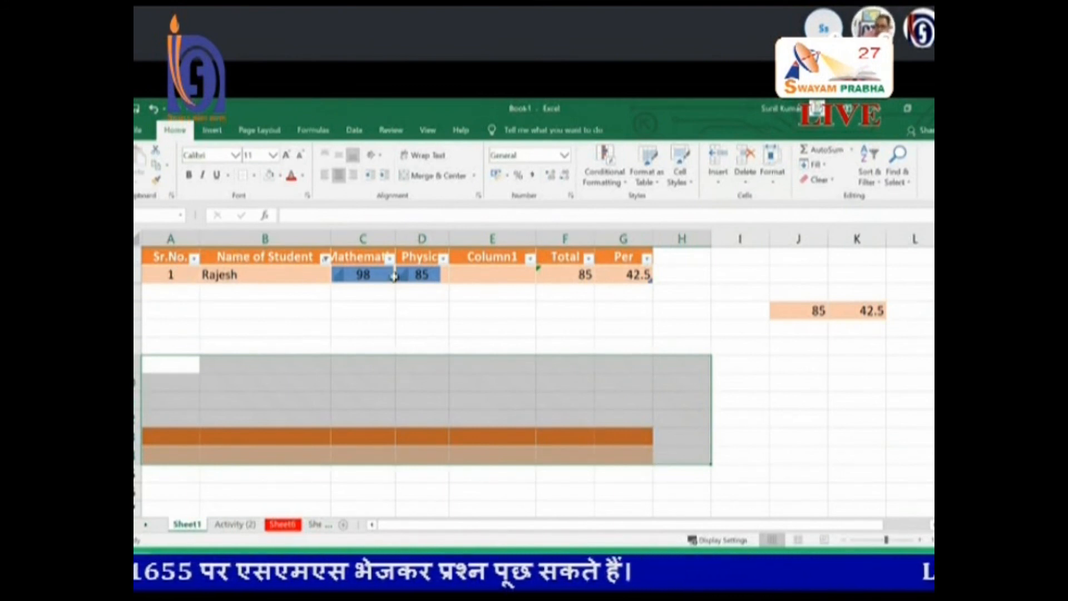
{"action": "left_click_drag", "start_coordinate": [152, 330], "coordinate": [175, 486]}
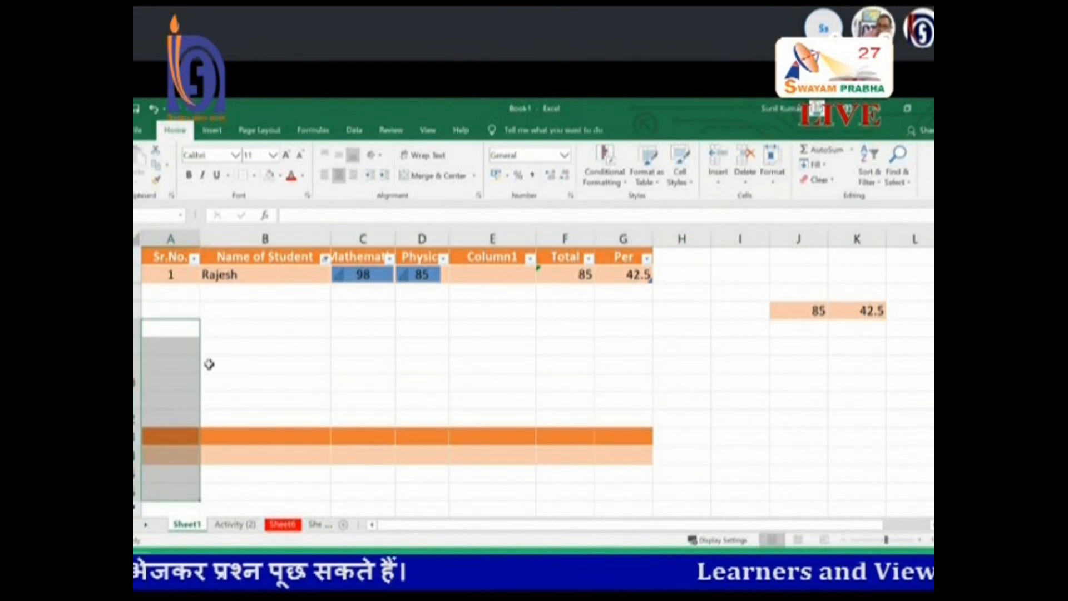
{"action": "left_click", "coordinate": [227, 331]}
Copy the header and Rajesh row and bring up Paste Special at an empty column A cell.
{"action": "left_click_drag", "start_coordinate": [176, 255], "coordinate": [596, 274]}
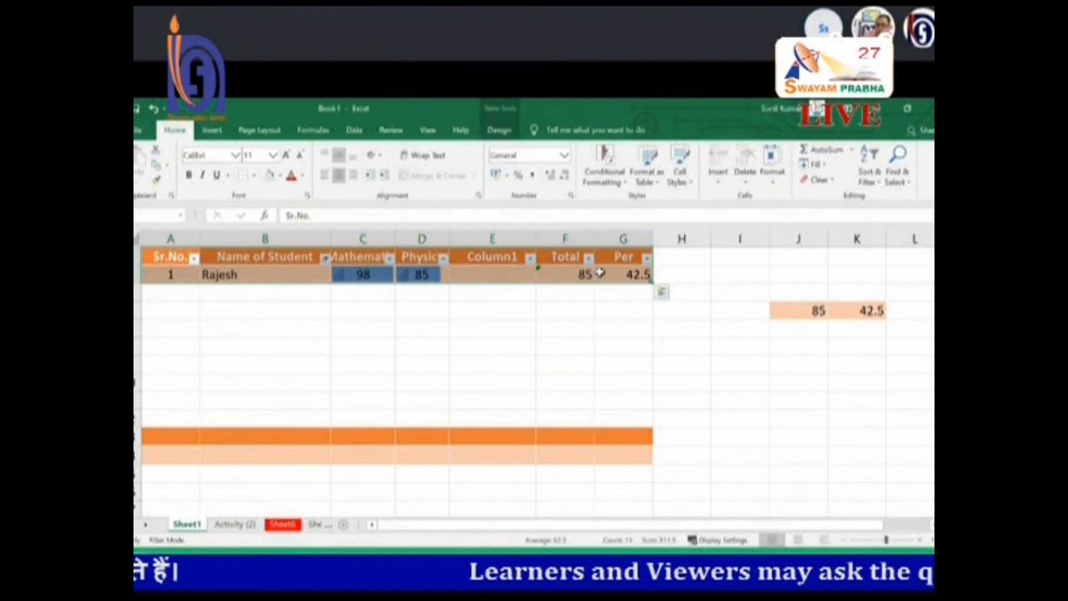
{"action": "right_click", "coordinate": [596, 274]}
{"action": "left_click", "coordinate": [626, 237]}
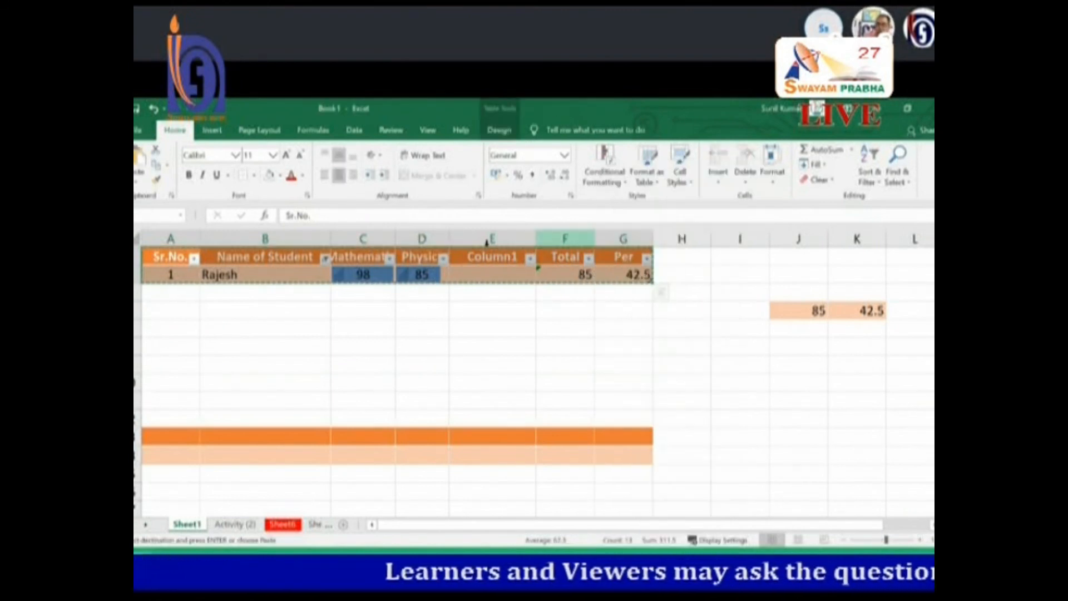
{"action": "left_click", "coordinate": [168, 380]}
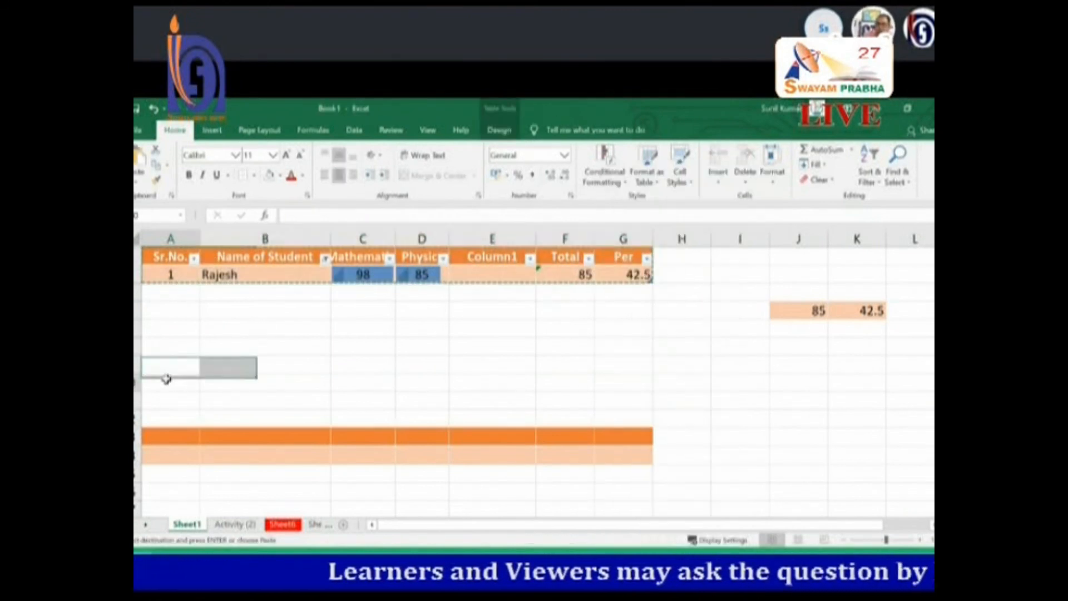
{"action": "left_click", "coordinate": [141, 187]}
{"action": "left_click", "coordinate": [172, 326]}
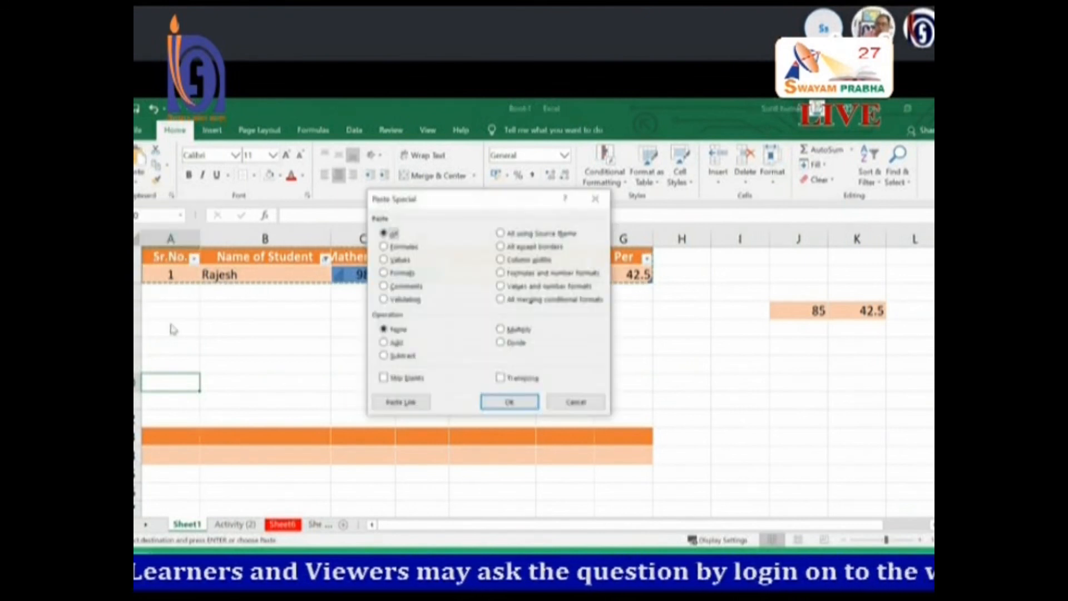
Paste the header and Rajesh row transposed into a vertical two-column block.
{"action": "left_click", "coordinate": [500, 378]}
{"action": "left_click", "coordinate": [508, 402]}
{"action": "scroll", "coordinate": [190, 338], "scroll_direction": "down", "scroll_amount": 2}
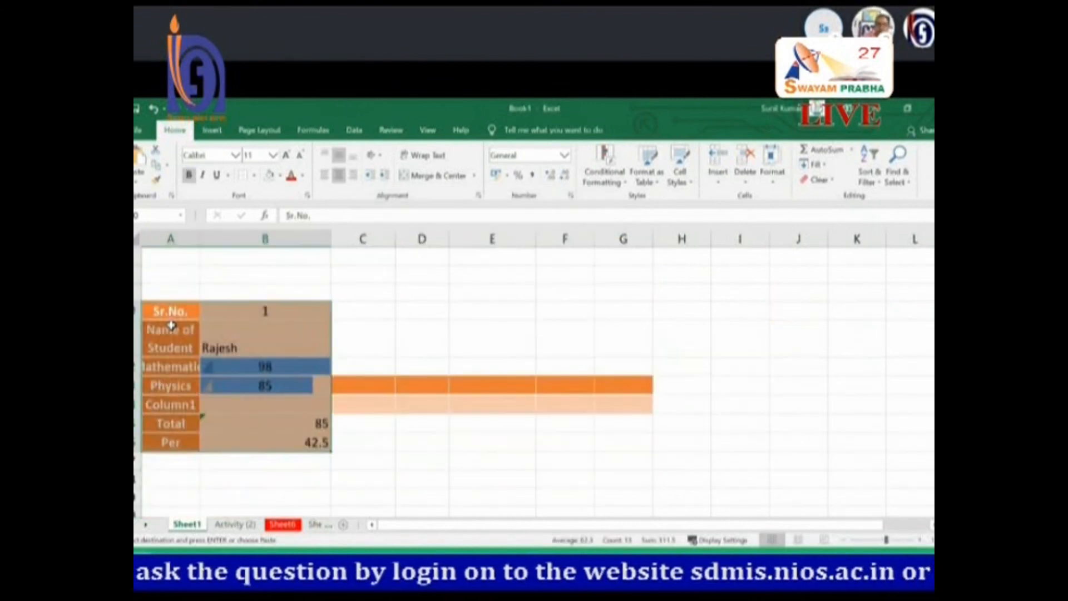
Autofit column A to fit Mathematics and centre the transposed block's labels and values.
{"action": "double_click", "coordinate": [199, 239]}
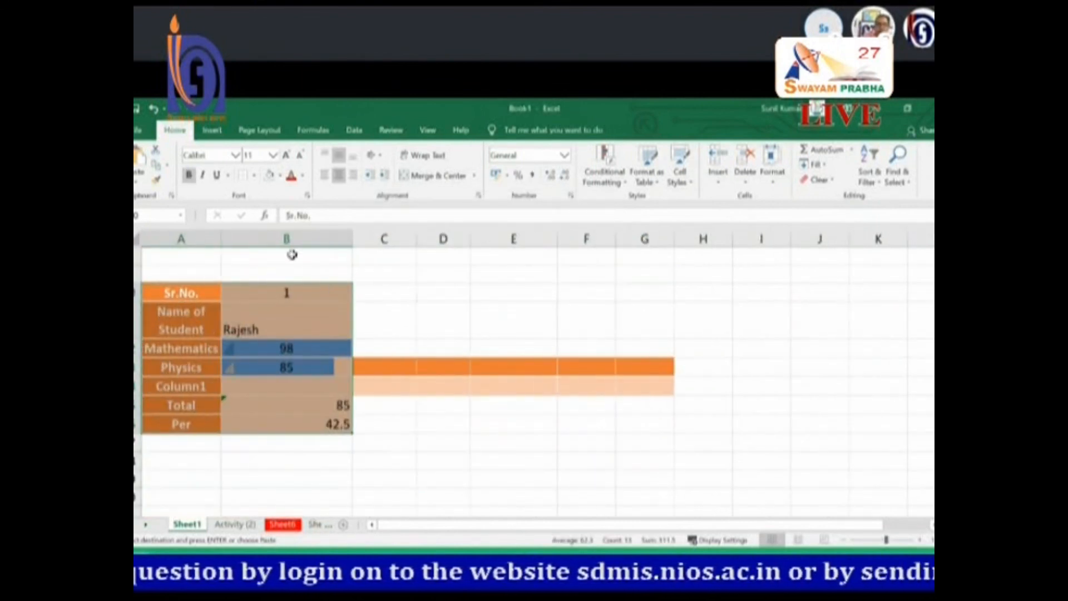
{"action": "left_click", "coordinate": [339, 177]}
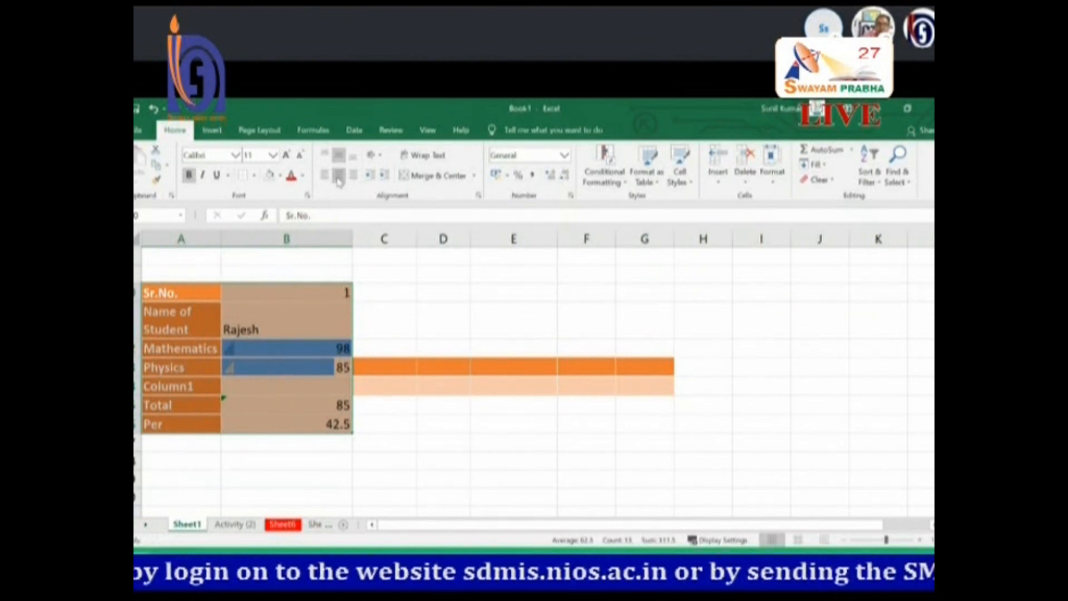
{"action": "left_click", "coordinate": [338, 177]}
{"action": "left_click", "coordinate": [286, 347]}
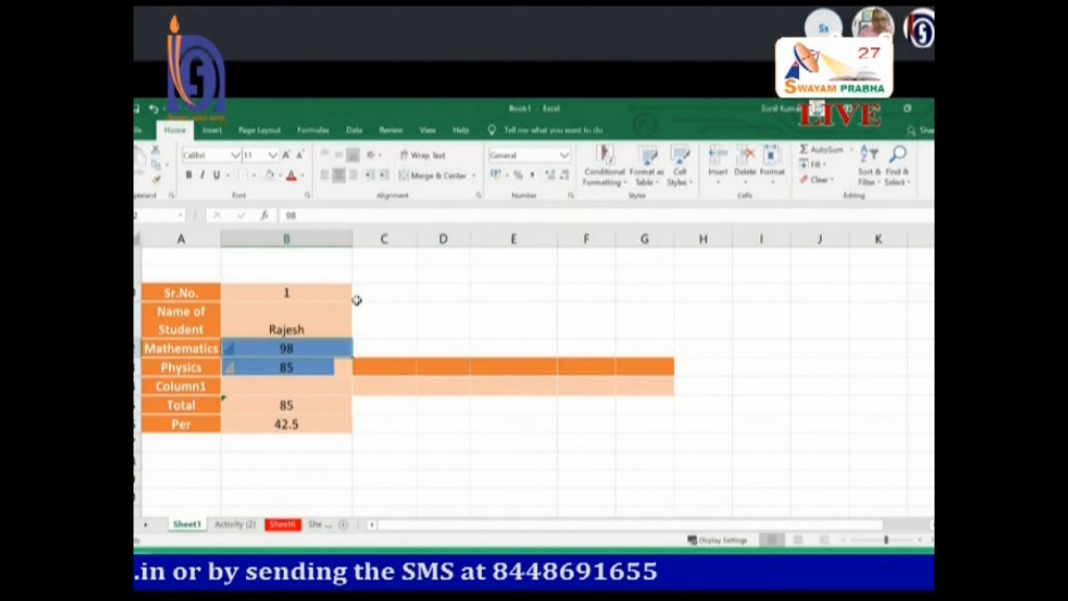
{"action": "scroll", "coordinate": [355, 301], "scroll_direction": "up", "scroll_amount": 2}
{"action": "left_click", "coordinate": [322, 259]}
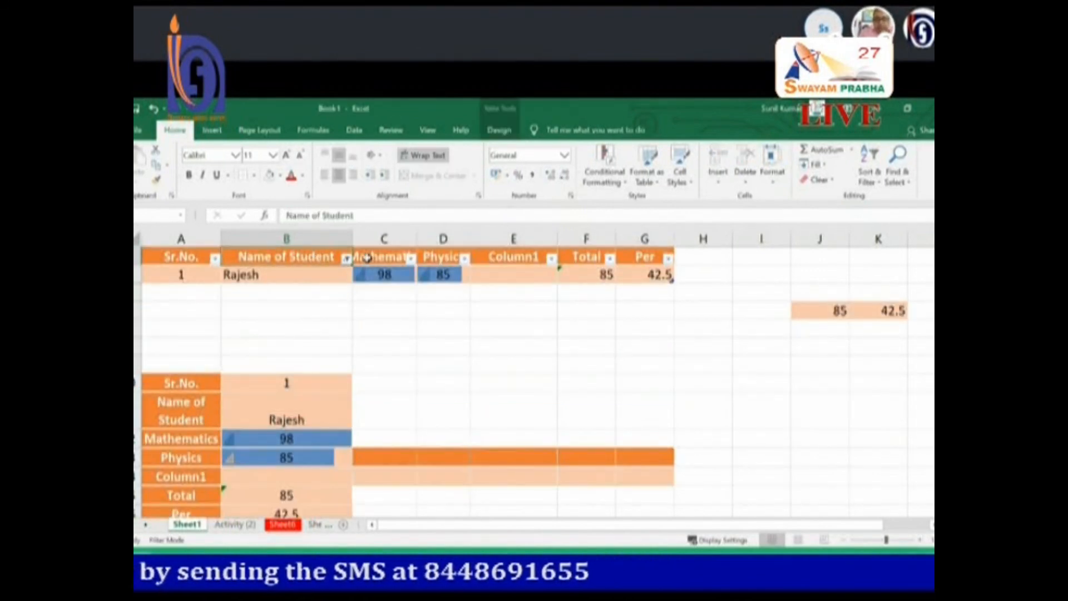
Insert a blank row above the table header and enter the title 'Result Sheet for Class XII' in A1.
{"action": "left_click", "coordinate": [392, 256]}
{"action": "left_click_drag", "start_coordinate": [199, 256], "coordinate": [662, 257]}
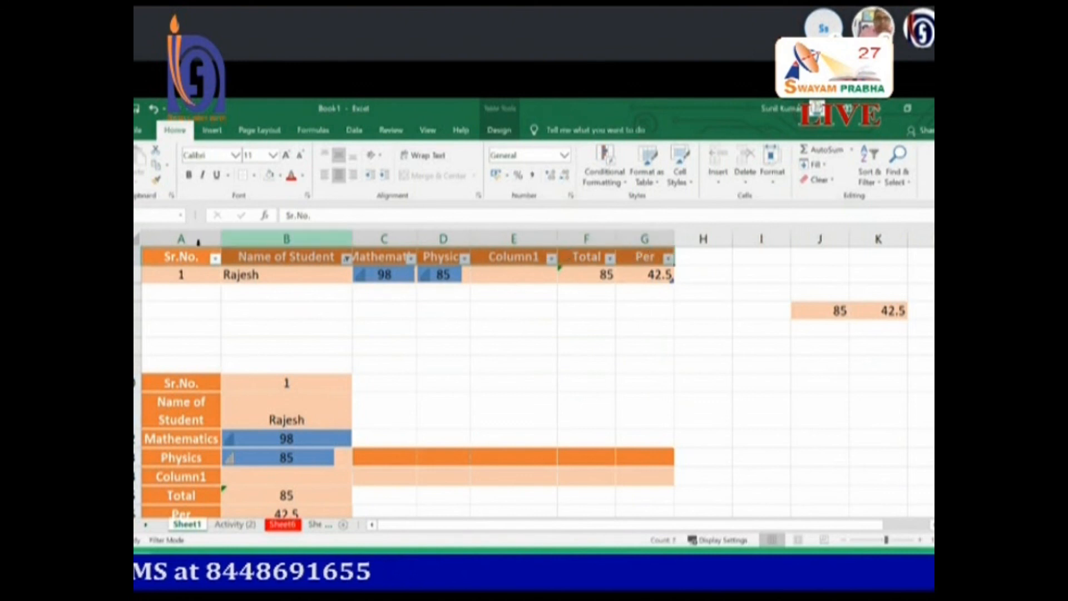
{"action": "left_click", "coordinate": [136, 258]}
{"action": "right_click", "coordinate": [135, 259]}
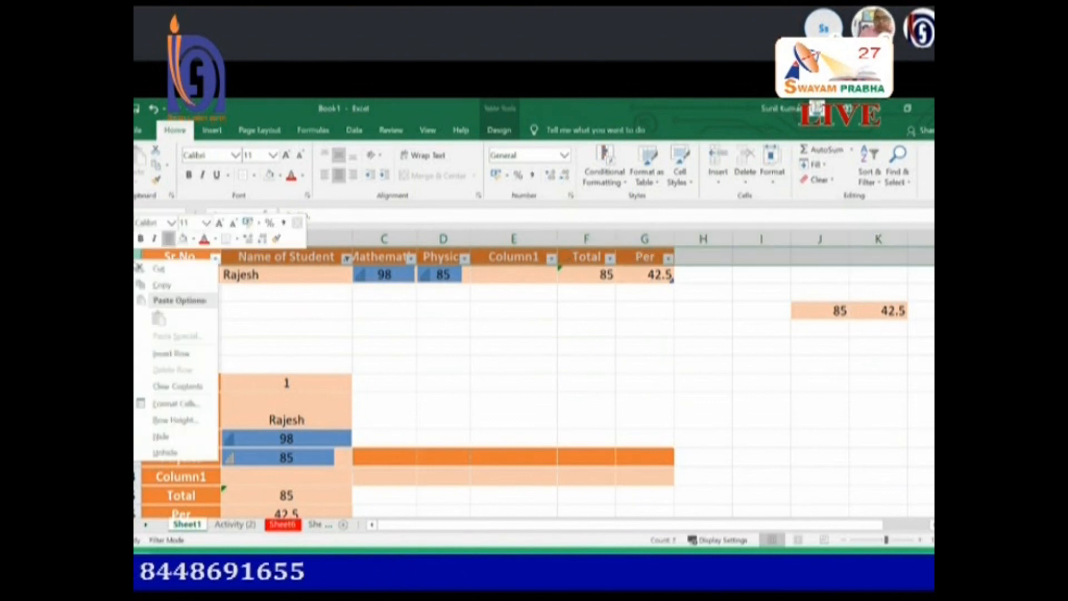
{"action": "left_click", "coordinate": [163, 353]}
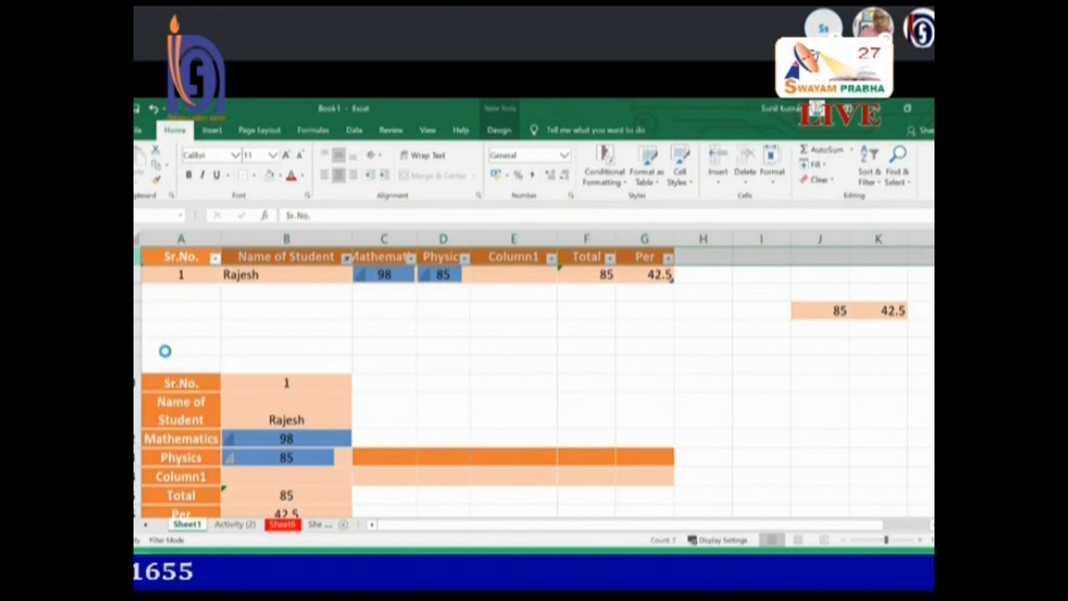
{"action": "left_click", "coordinate": [383, 330]}
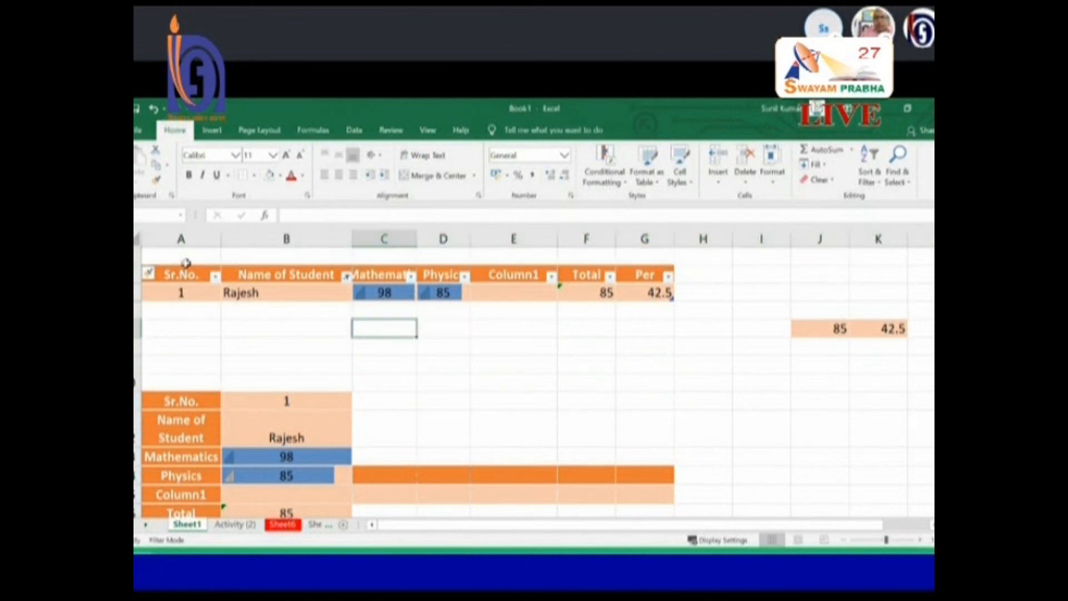
{"action": "left_click", "coordinate": [205, 255]}
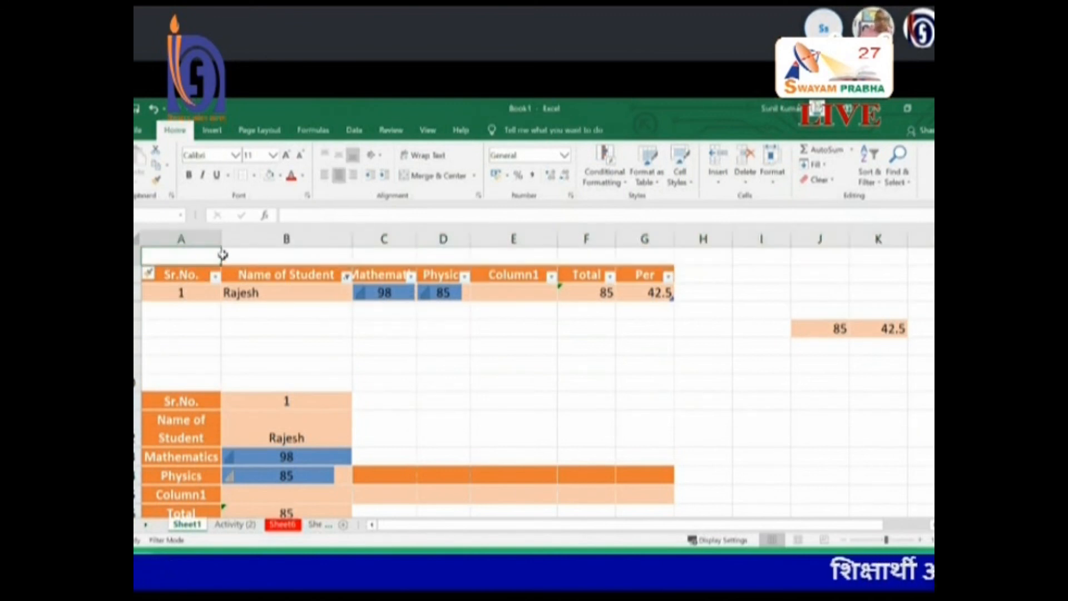
{"action": "type", "text": "Result Sheet"}
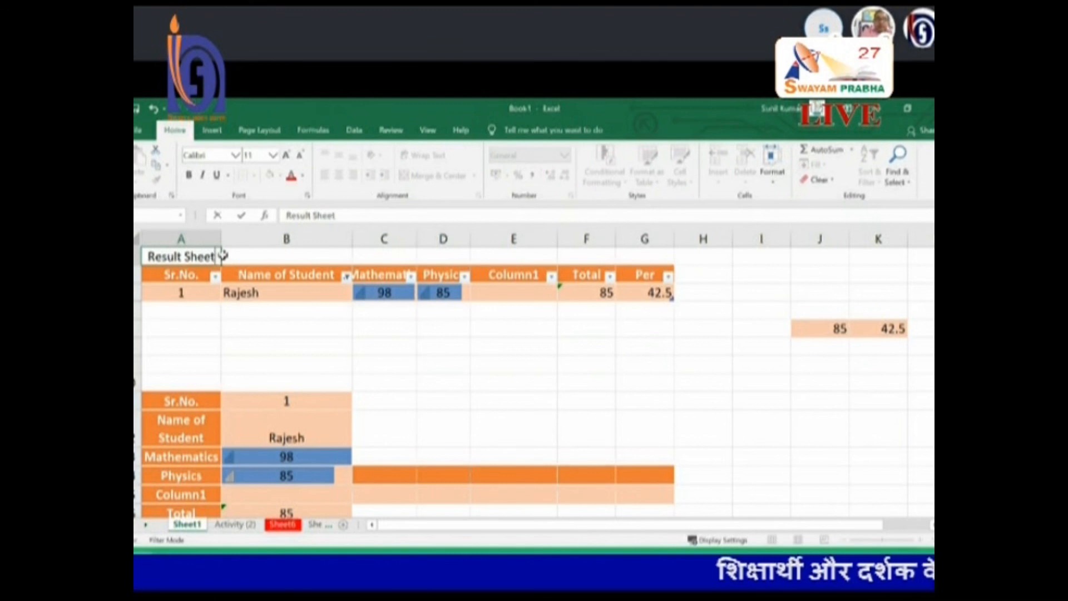
{"action": "type", "text": " for Class XII"}
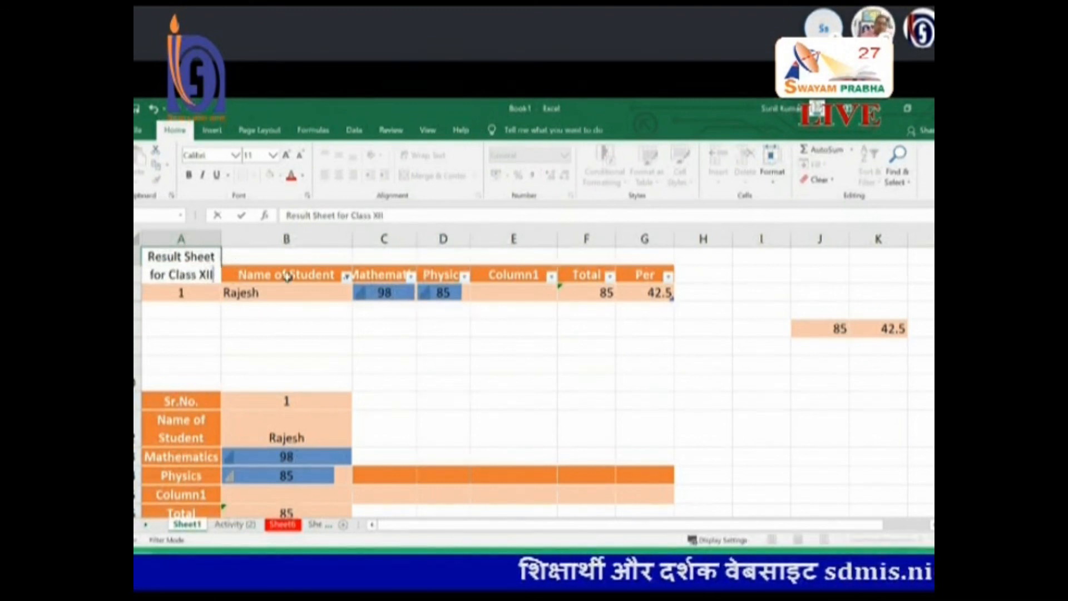
{"action": "left_click", "coordinate": [301, 330]}
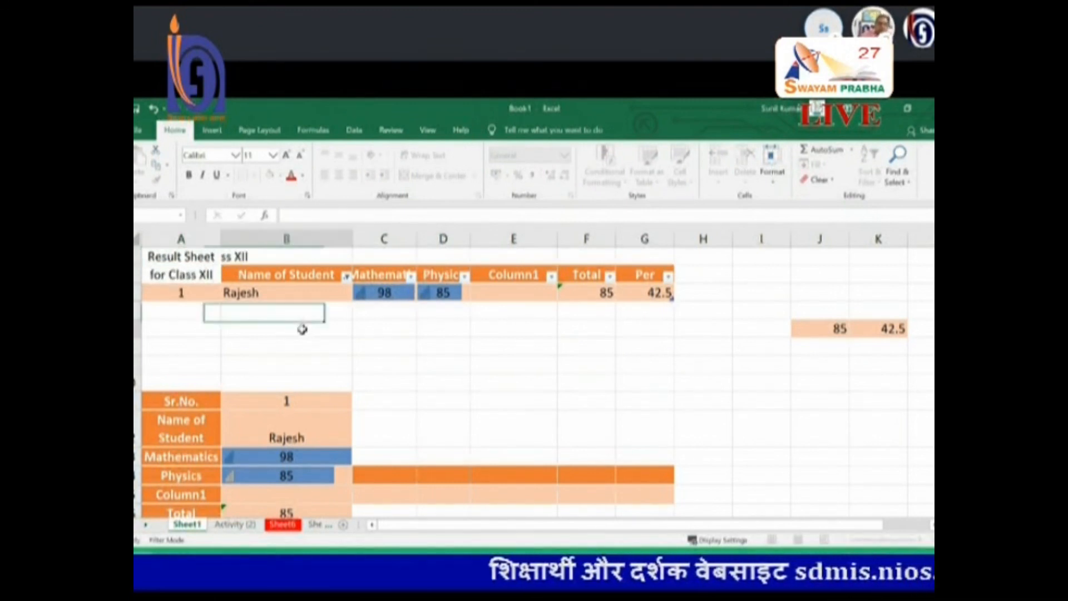
Merge and centre the title across A1:G1 and colour it red.
{"action": "left_click", "coordinate": [179, 254]}
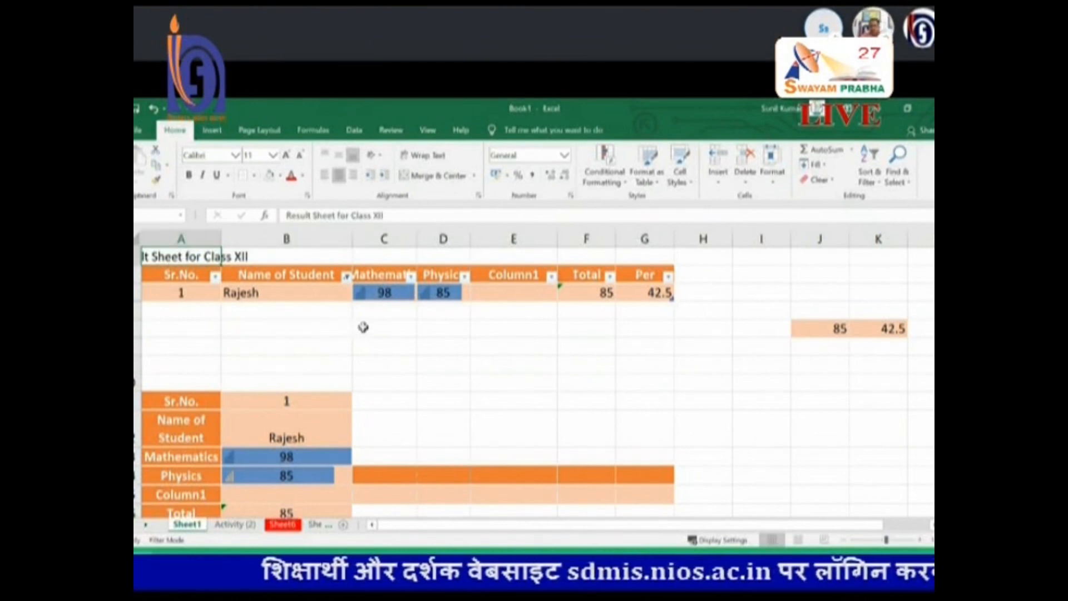
{"action": "left_click_drag", "start_coordinate": [187, 256], "coordinate": [630, 252]}
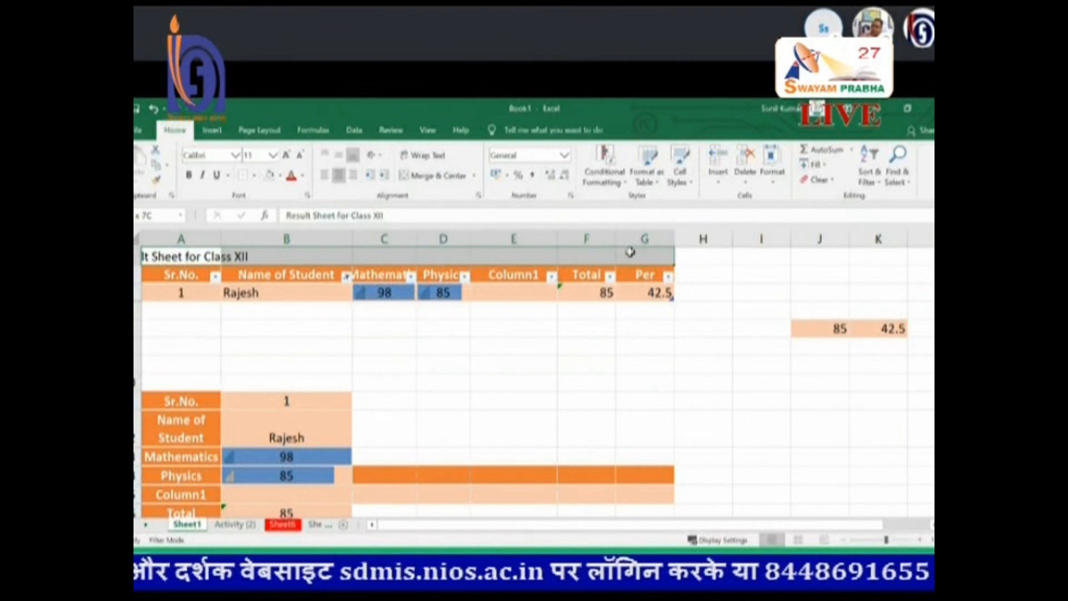
{"action": "left_click", "coordinate": [628, 327]}
{"action": "left_click_drag", "start_coordinate": [634, 255], "coordinate": [180, 246]}
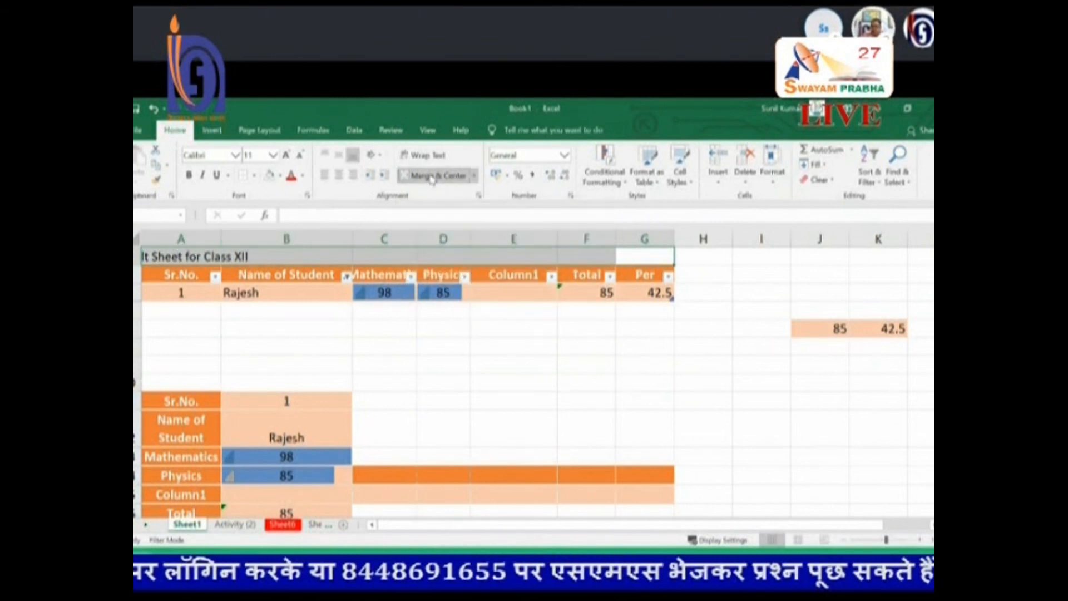
{"action": "left_click", "coordinate": [431, 177]}
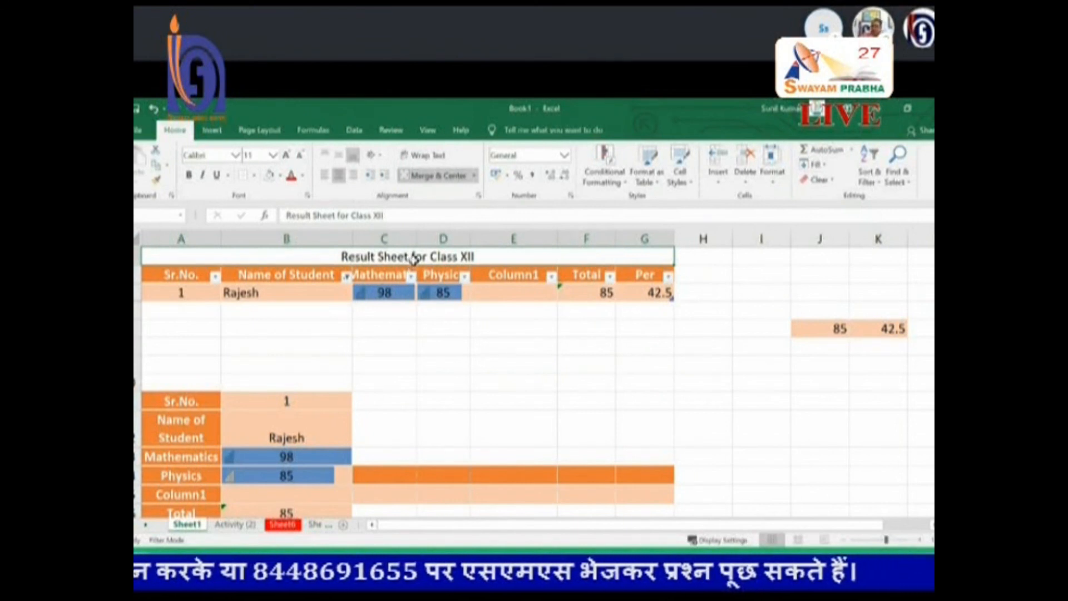
{"action": "left_click", "coordinate": [408, 322]}
{"action": "left_click", "coordinate": [321, 256]}
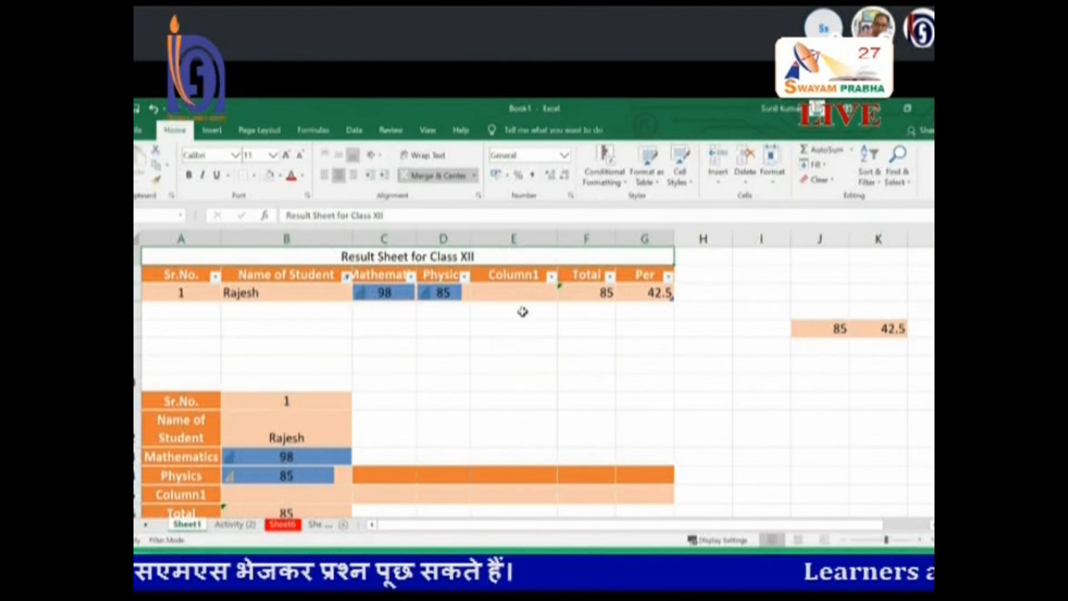
{"action": "left_click", "coordinate": [291, 176]}
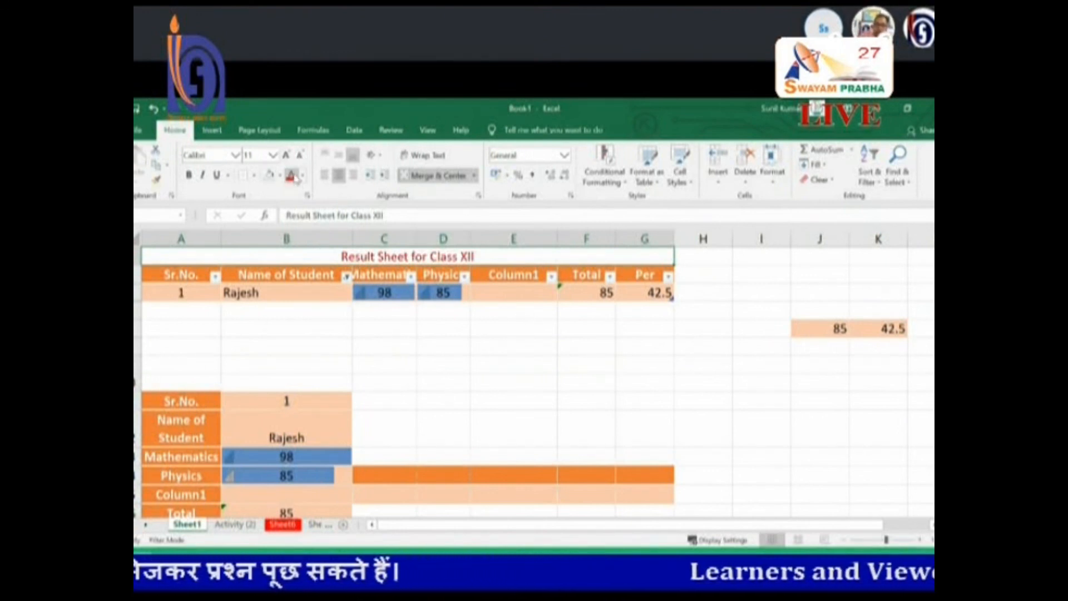
{"action": "key", "text": "alt+Tab"}
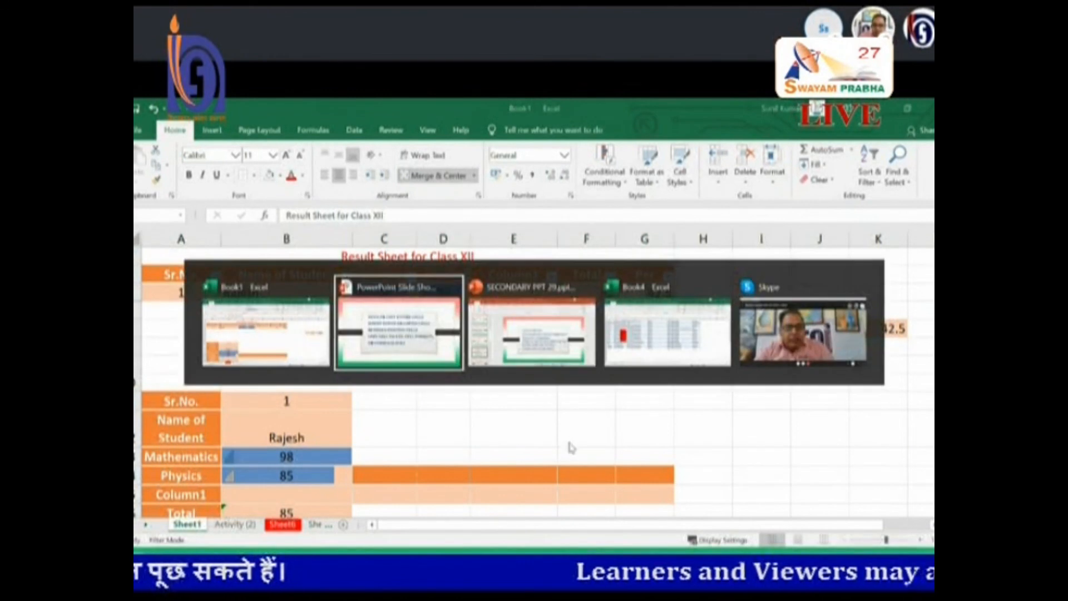
{"action": "key", "text": "alt+Tab"}
{"action": "key", "text": "alt+Tab"}
{"action": "key", "text": "alt+Tab"}
{"action": "key", "text": "alt+Tab"}
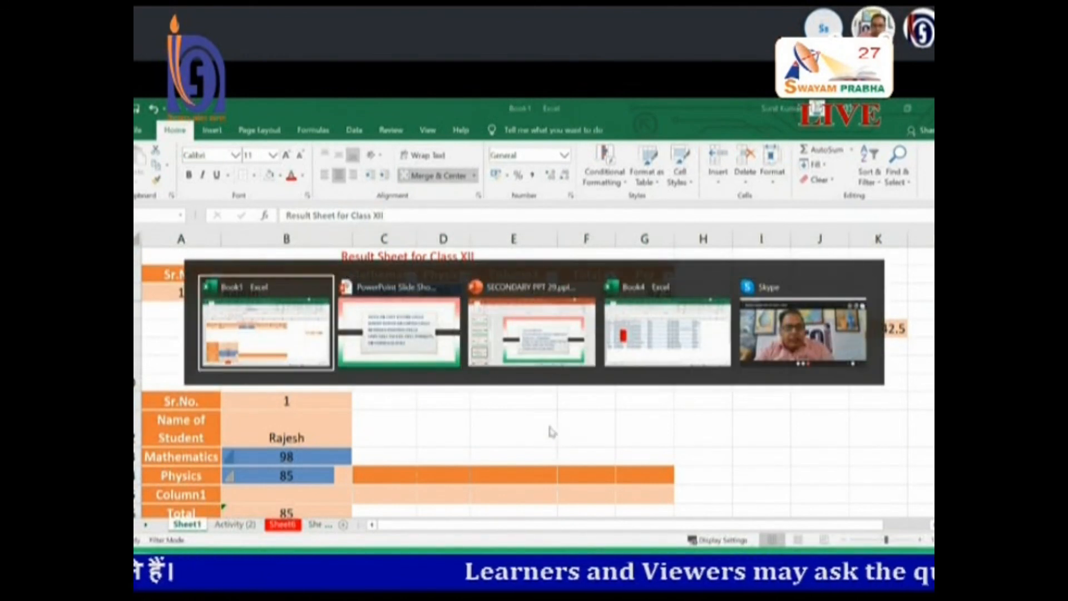
Advance the PowerPoint slide show to the Drag and Drop through Print slide, then return to Excel.
{"action": "key", "text": "alt+Tab"}
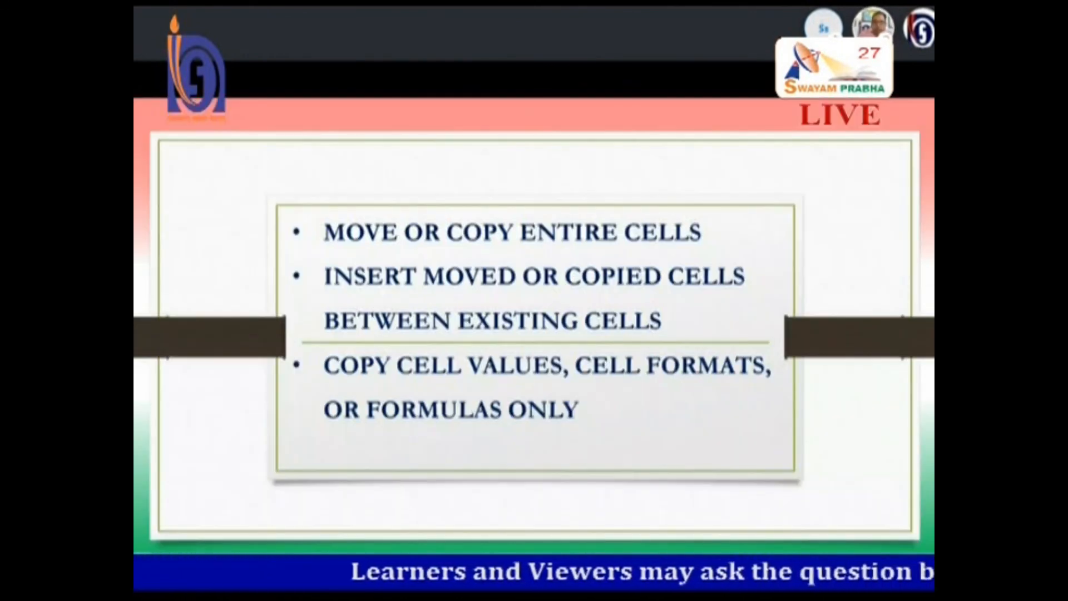
{"action": "key", "text": "Right"}
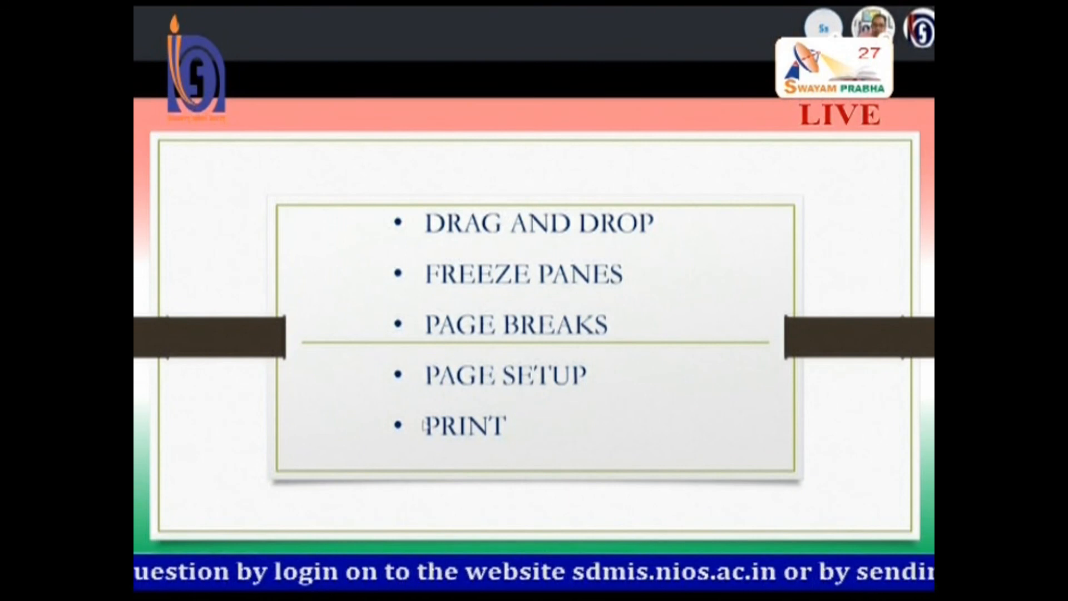
{"action": "key", "text": "alt+Tab"}
Open Custom Margins under Page Layout and review the top, bottom and footer margin values.
{"action": "left_click", "coordinate": [322, 357]}
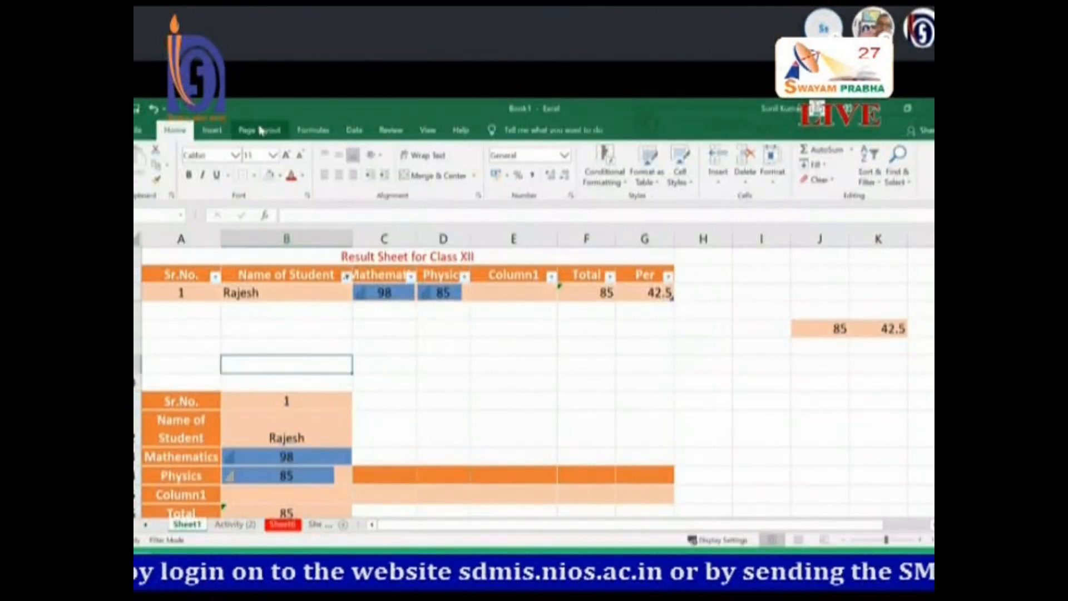
{"action": "left_click", "coordinate": [253, 131]}
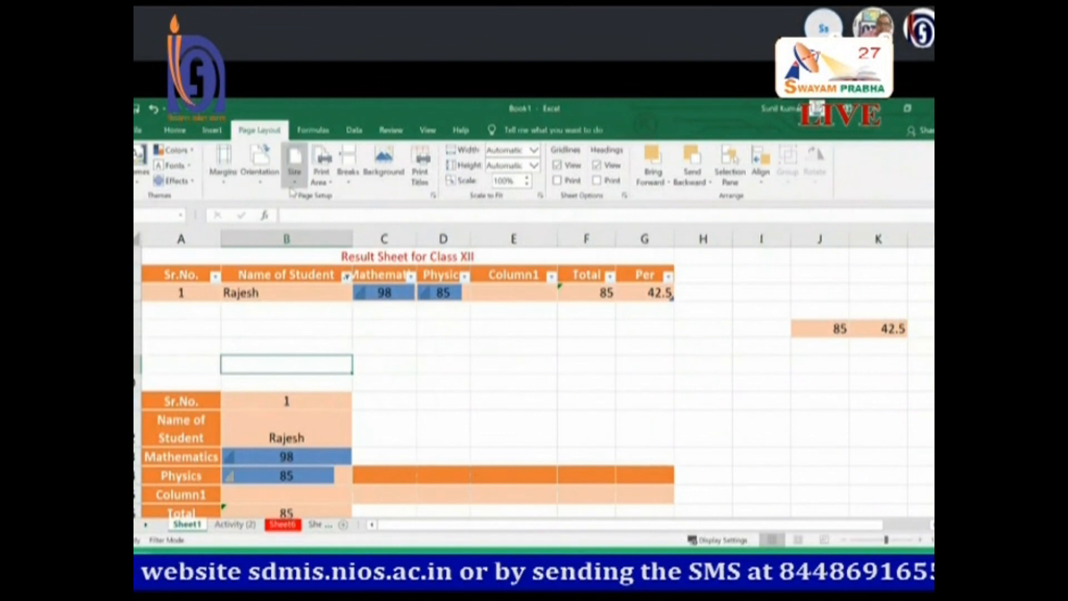
{"action": "left_click", "coordinate": [222, 188]}
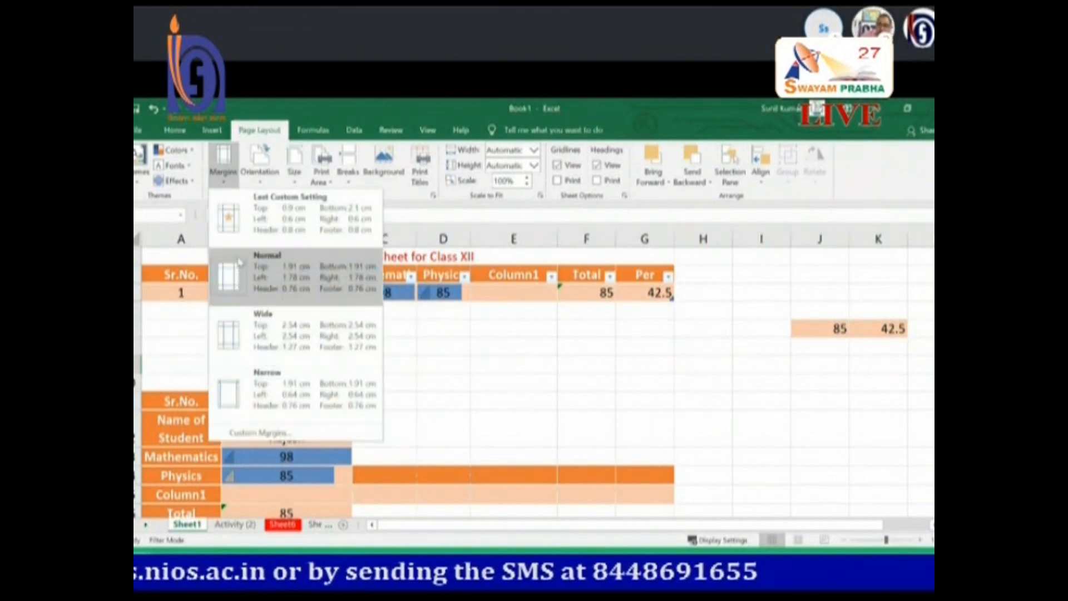
{"action": "left_click", "coordinate": [264, 434]}
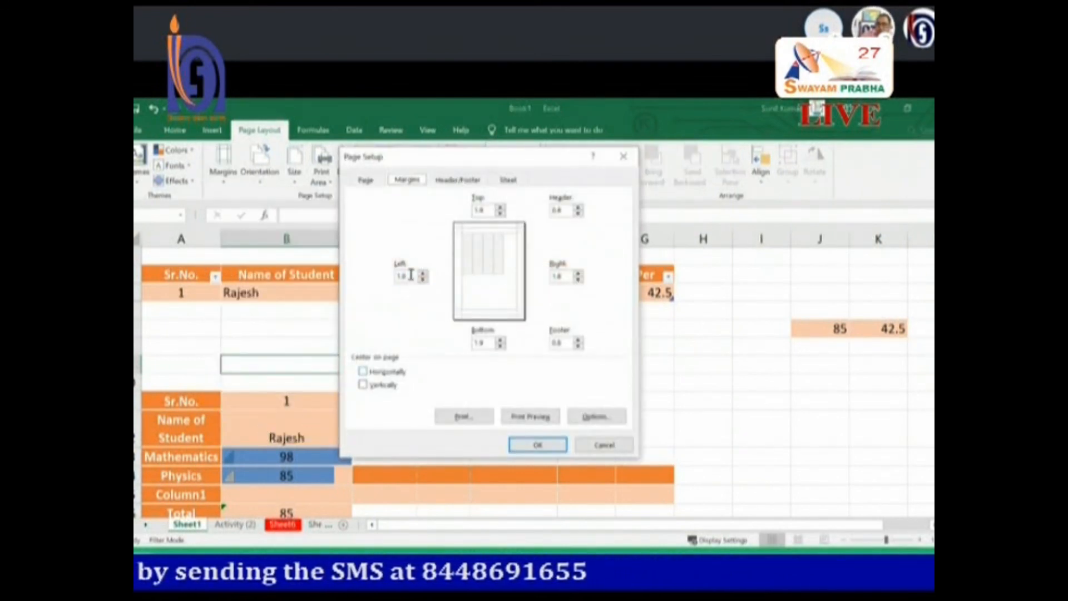
{"action": "left_click", "coordinate": [476, 210]}
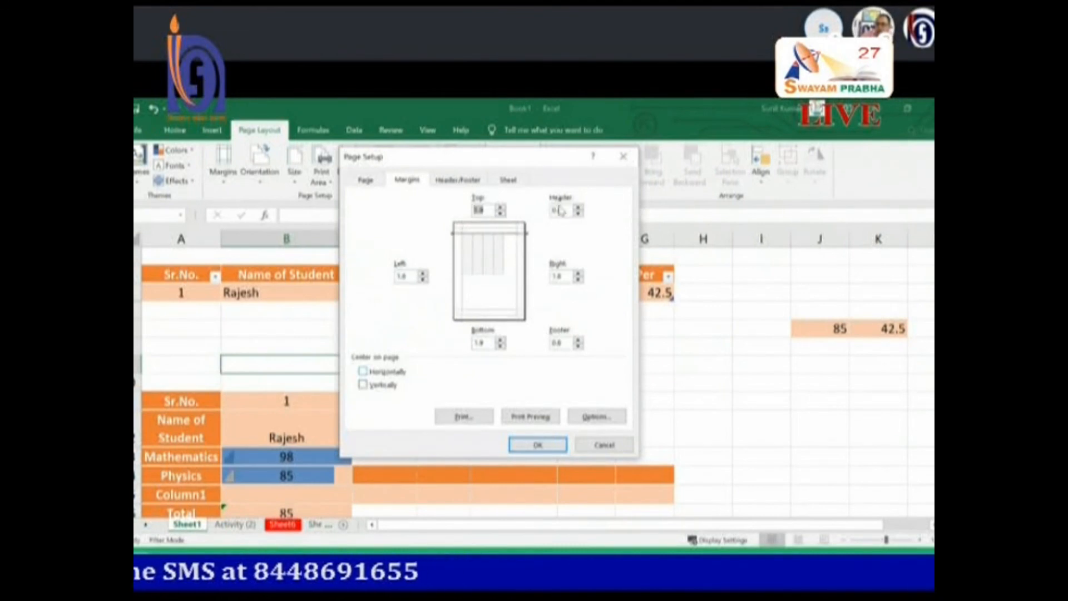
{"action": "left_click", "coordinate": [497, 343]}
{"action": "key", "text": "Tab"}
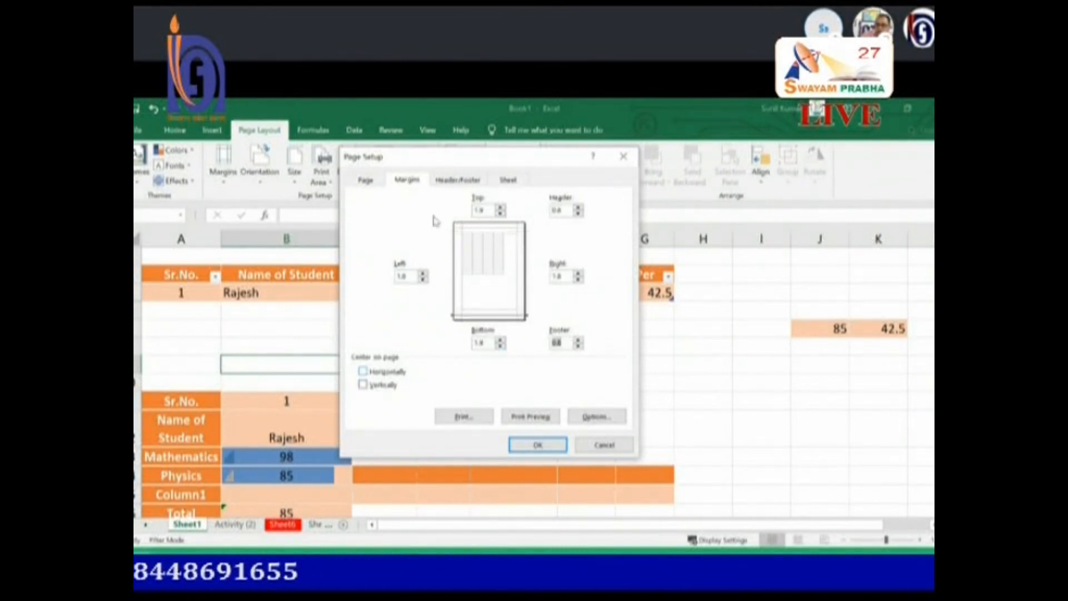
{"action": "left_click", "coordinate": [461, 184]}
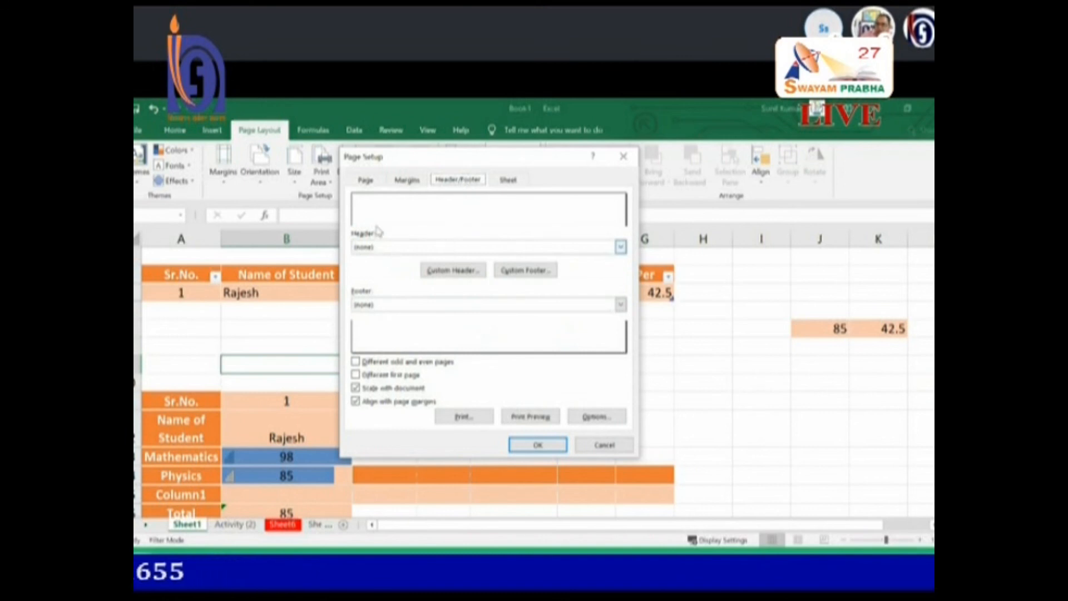
Set a custom header with date left, file path centre, JNV right, and footer Page 1.
{"action": "left_click", "coordinate": [439, 275]}
{"action": "left_click", "coordinate": [445, 275]}
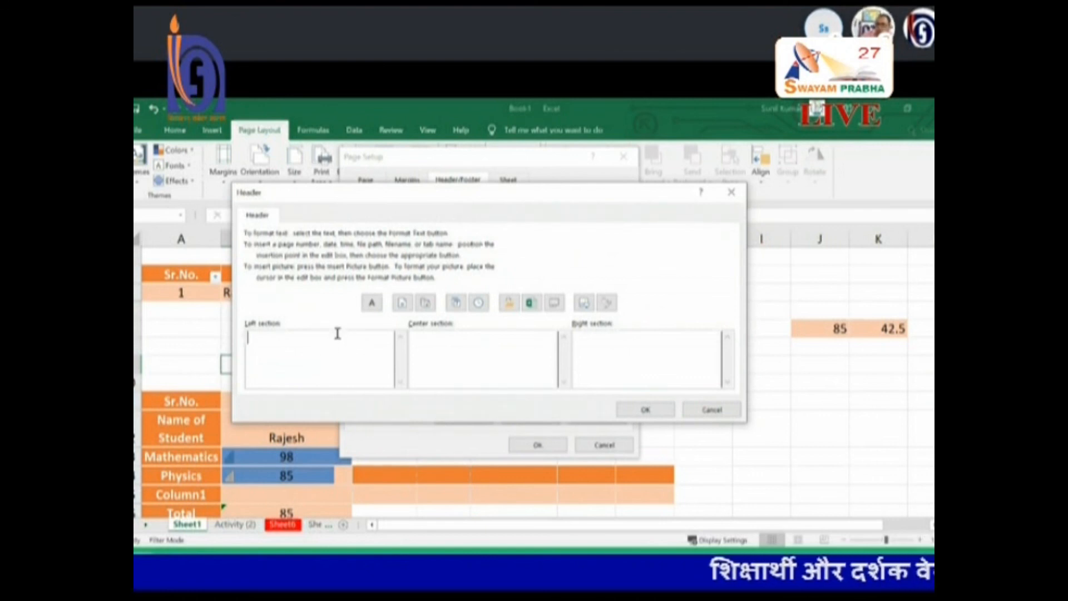
{"action": "left_click", "coordinate": [454, 308]}
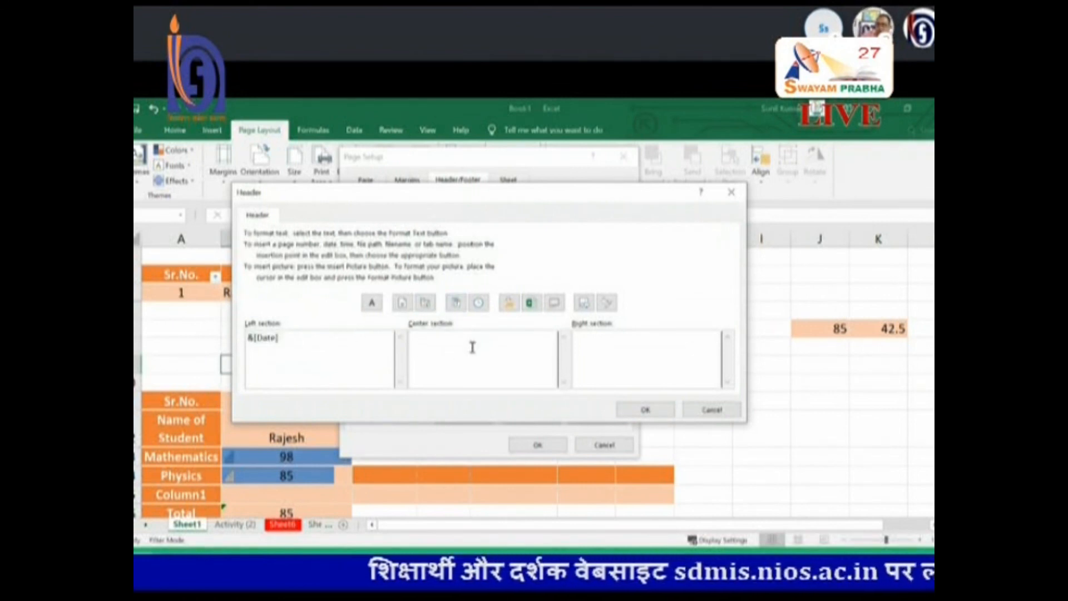
{"action": "left_click", "coordinate": [509, 303]}
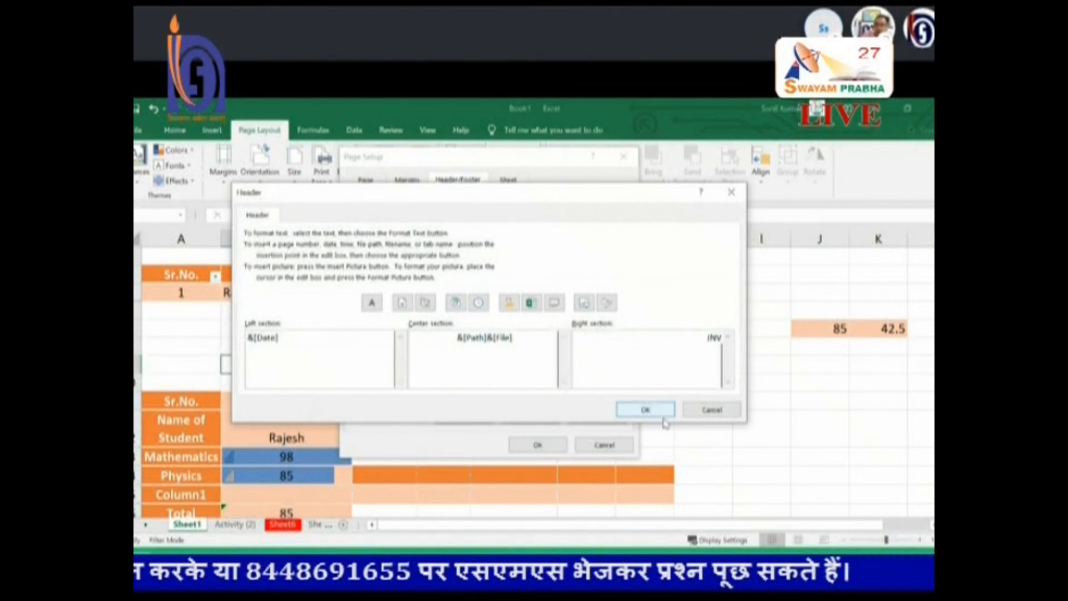
{"action": "left_click", "coordinate": [646, 410]}
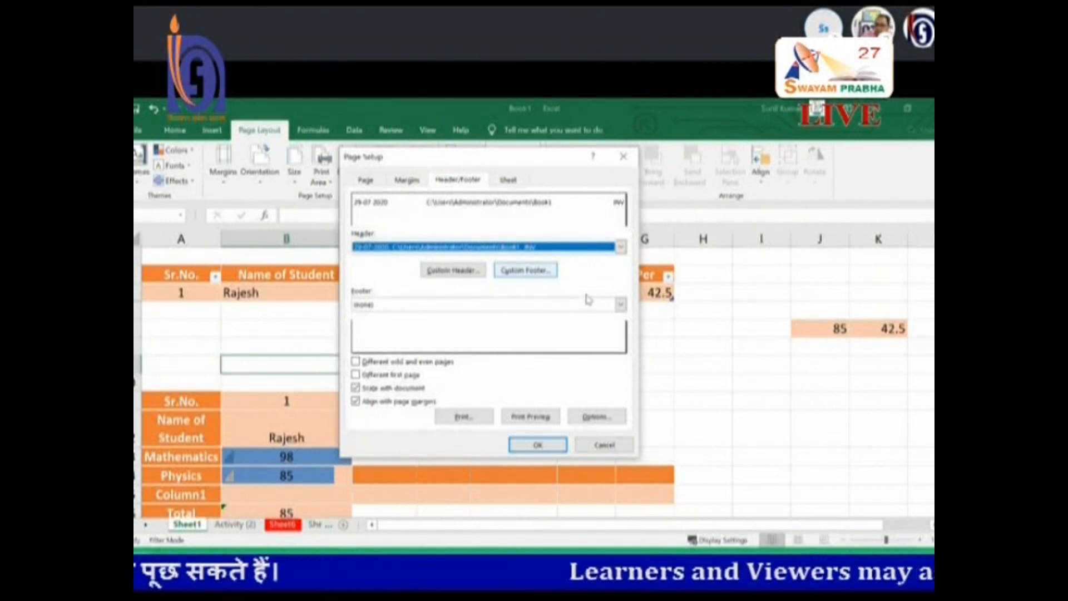
{"action": "left_click", "coordinate": [621, 305]}
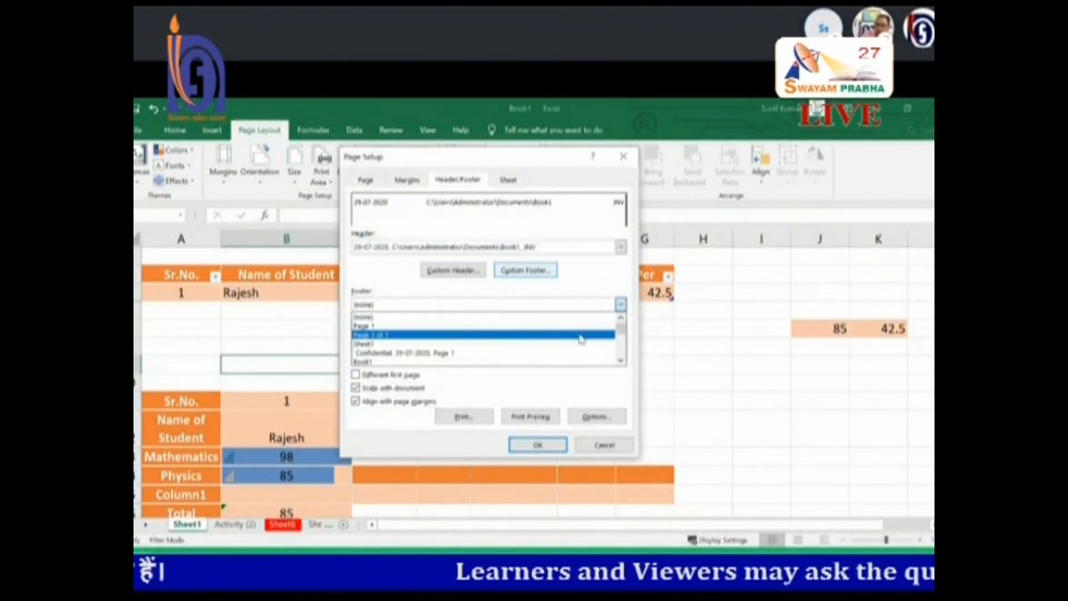
{"action": "left_click", "coordinate": [532, 327]}
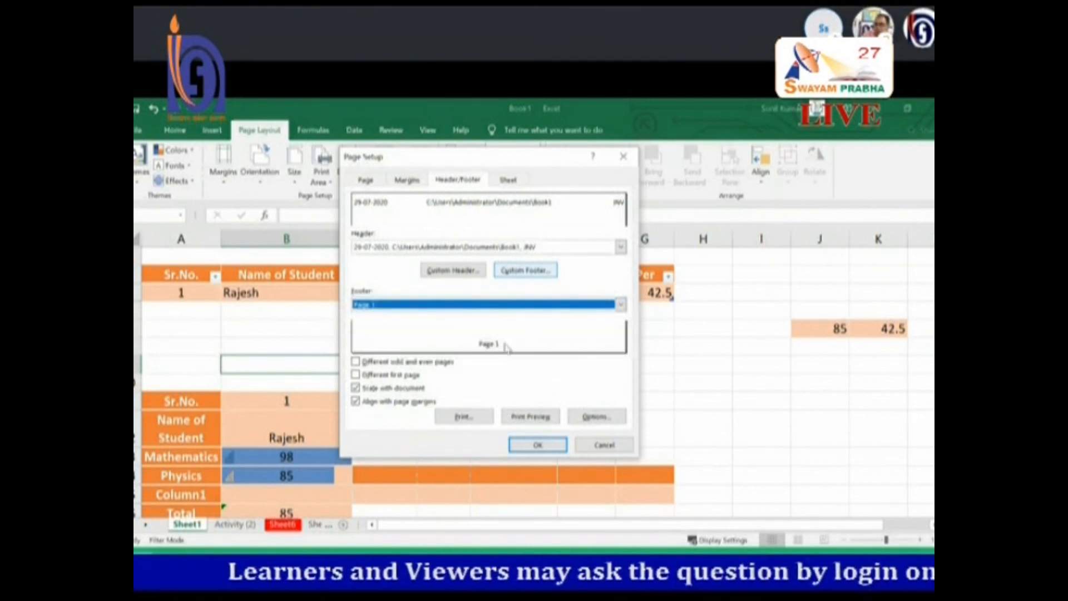
Make rows $1:$2 repeat at the top of every printed page and apply the page setup.
{"action": "left_click", "coordinate": [508, 182]}
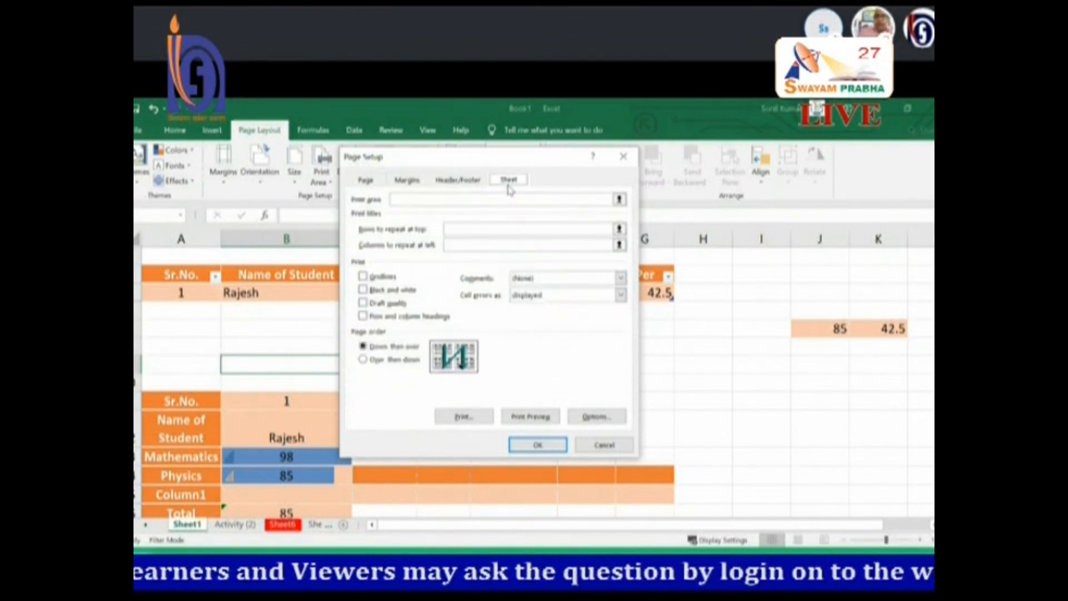
{"action": "left_click_drag", "start_coordinate": [434, 158], "coordinate": [658, 228]}
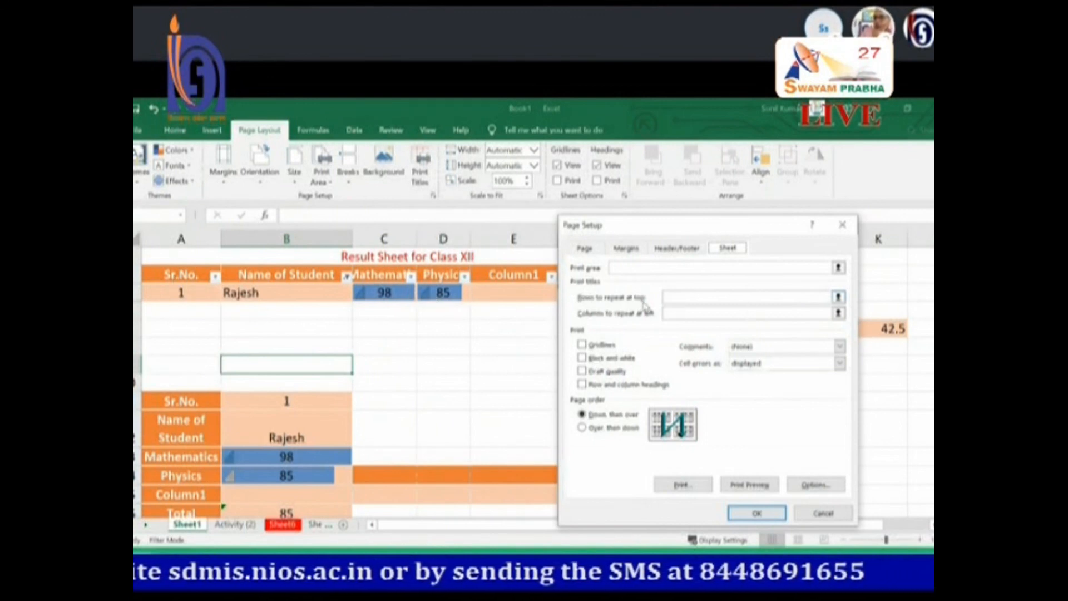
{"action": "left_click", "coordinate": [675, 296]}
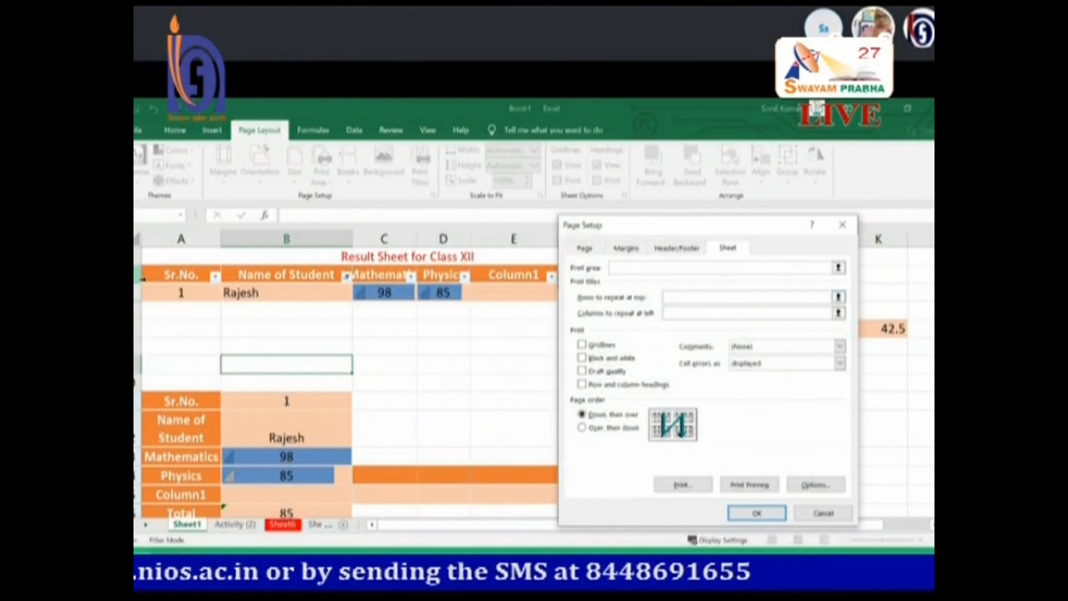
{"action": "left_click", "coordinate": [138, 275]}
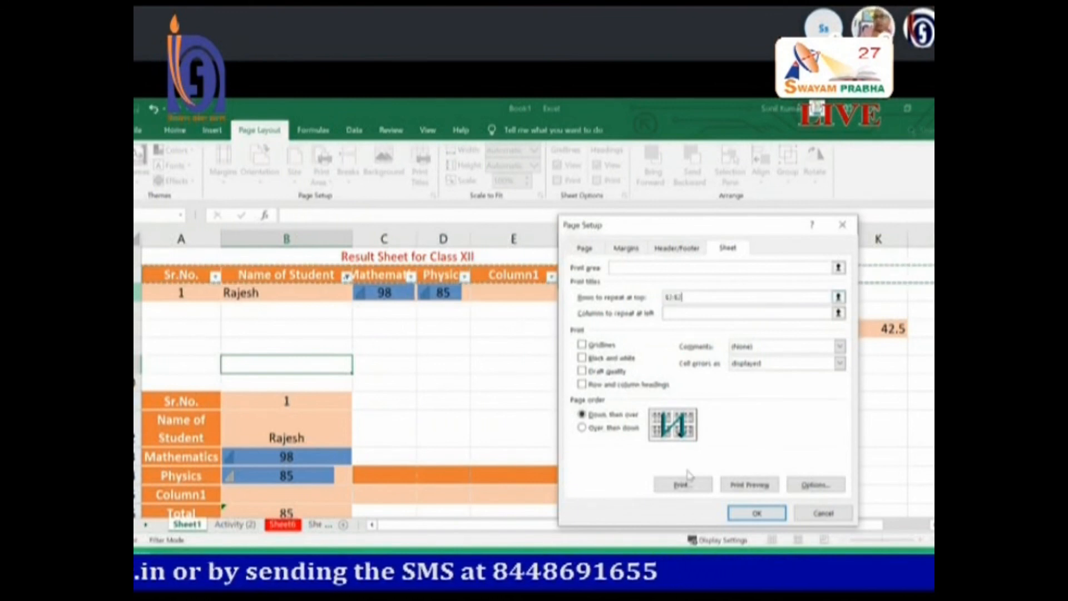
{"action": "left_click", "coordinate": [747, 514]}
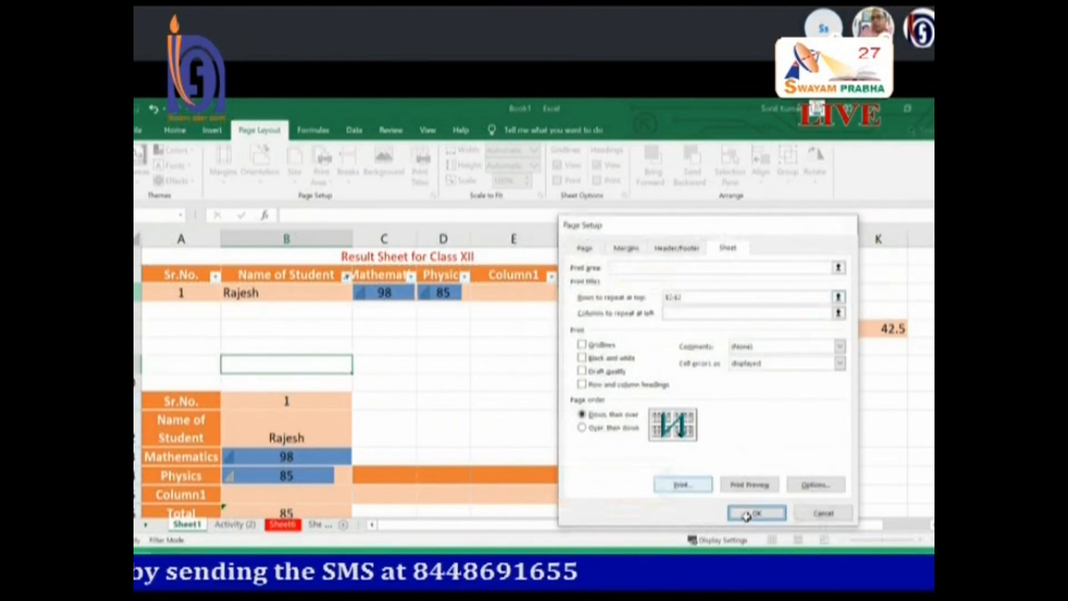
{"action": "scroll", "coordinate": [298, 320], "scroll_direction": "down", "scroll_amount": 3}
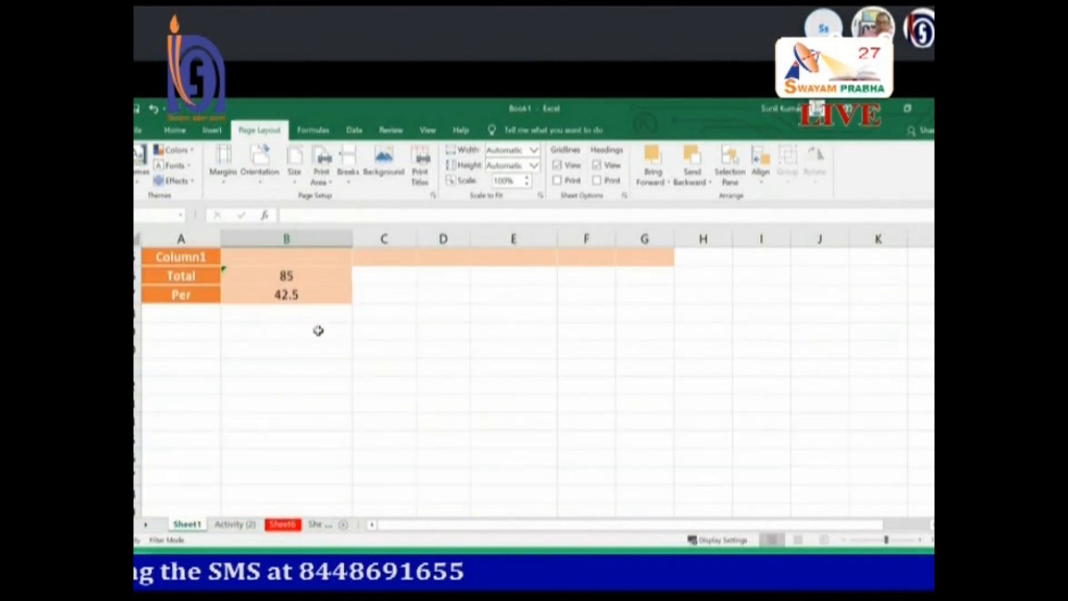
Print-preview the sheet to check the new header and repeated title rows.
{"action": "scroll", "coordinate": [318, 330], "scroll_direction": "up", "scroll_amount": 3}
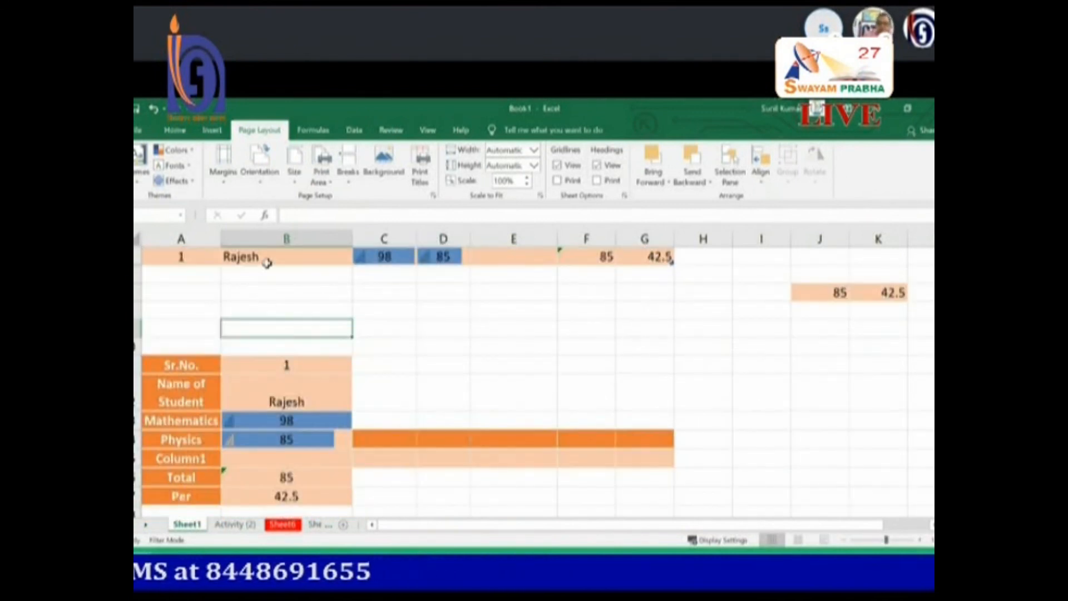
{"action": "scroll", "coordinate": [209, 256], "scroll_direction": "up", "scroll_amount": 1}
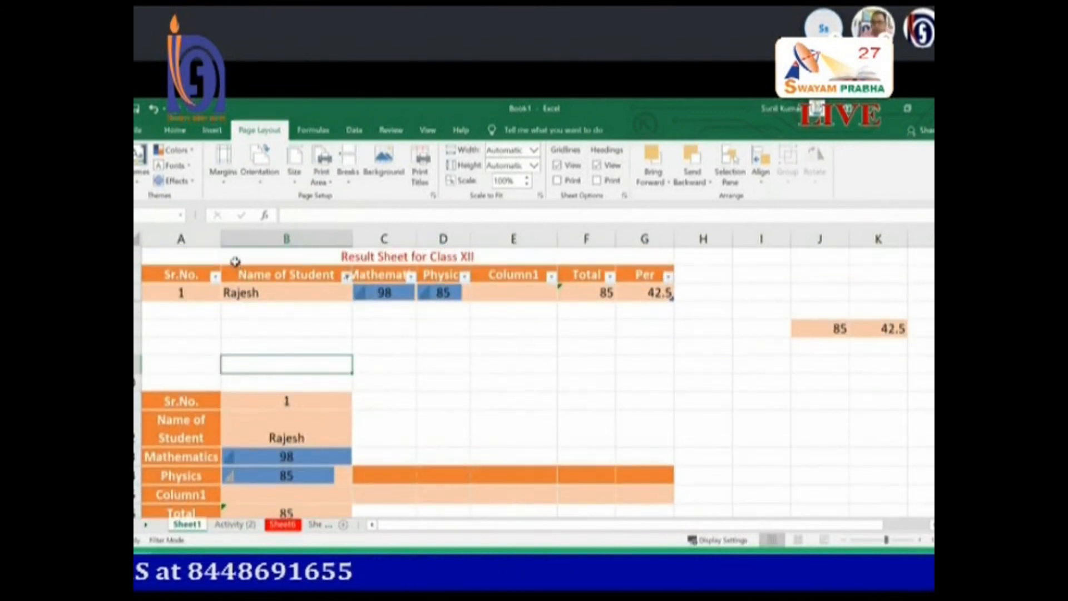
{"action": "left_click", "coordinate": [210, 379]}
{"action": "left_click", "coordinate": [349, 177]}
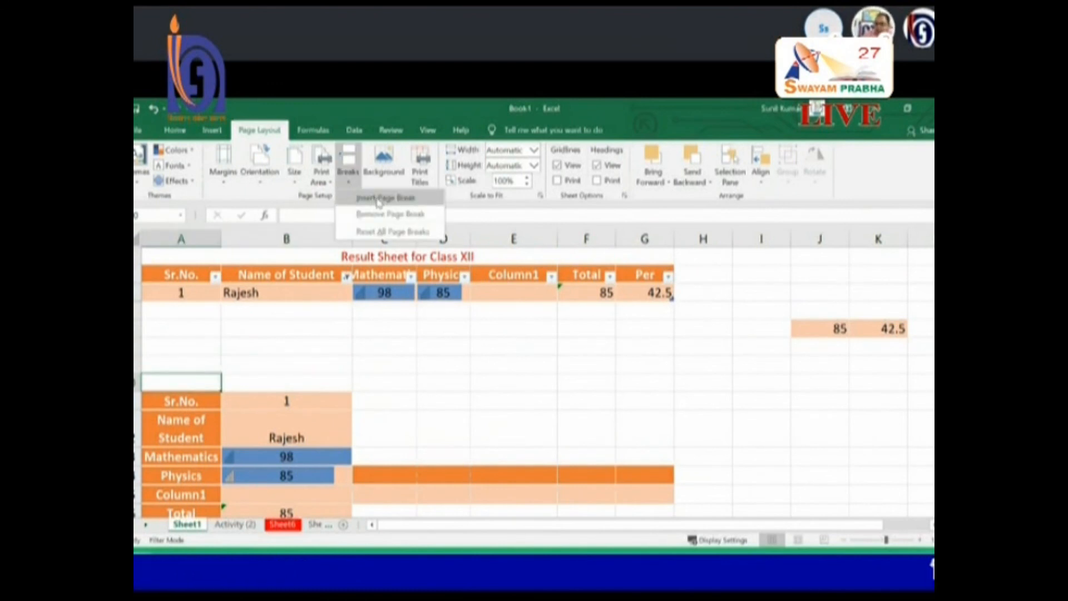
{"action": "left_click", "coordinate": [404, 340]}
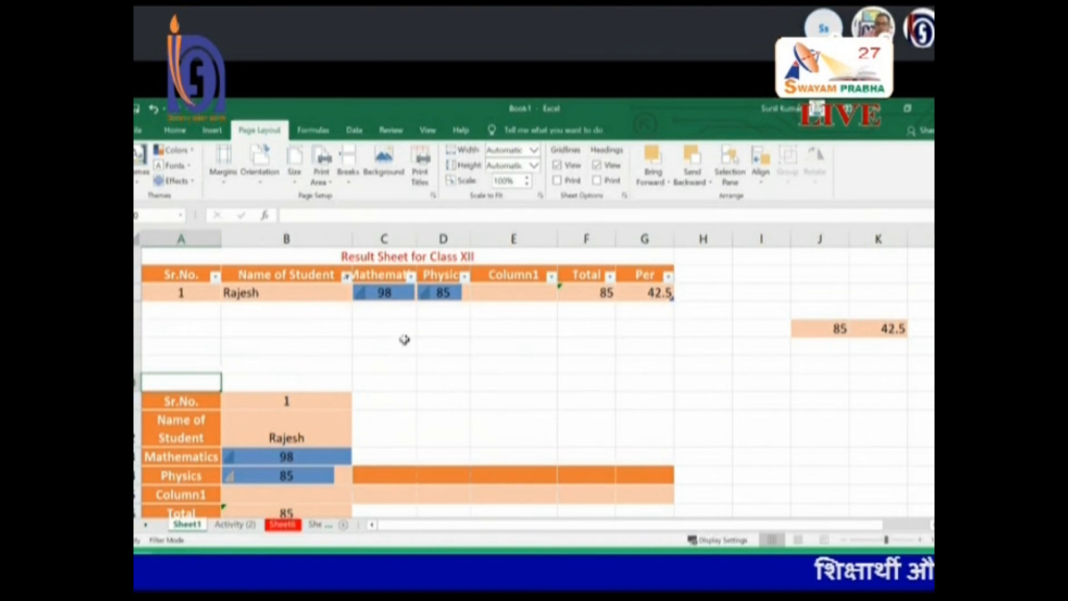
{"action": "left_click", "coordinate": [138, 133]}
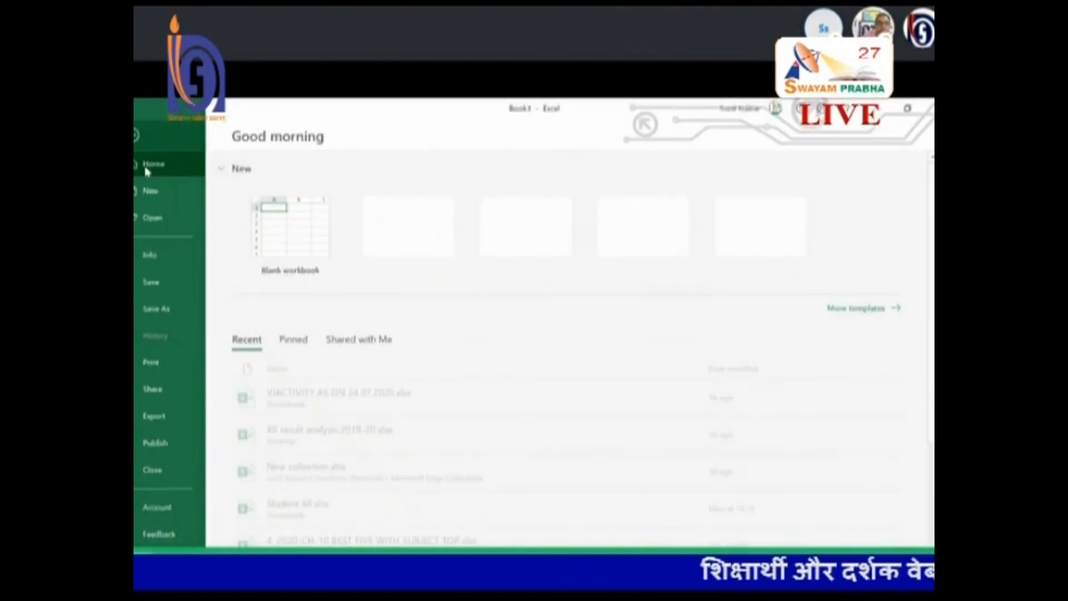
{"action": "left_click", "coordinate": [172, 364]}
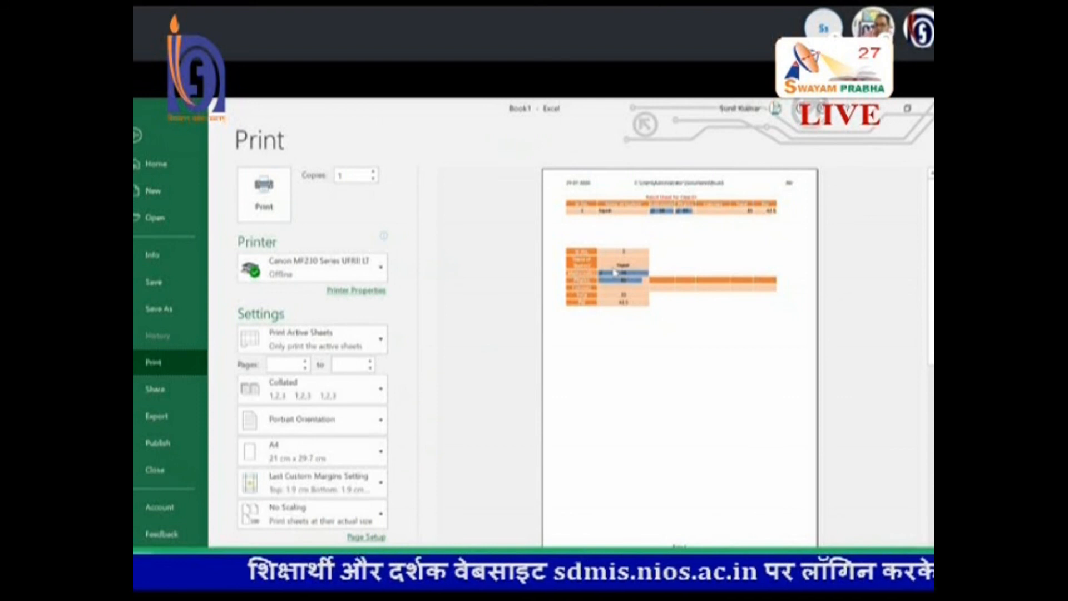
{"action": "left_click", "coordinate": [138, 136]}
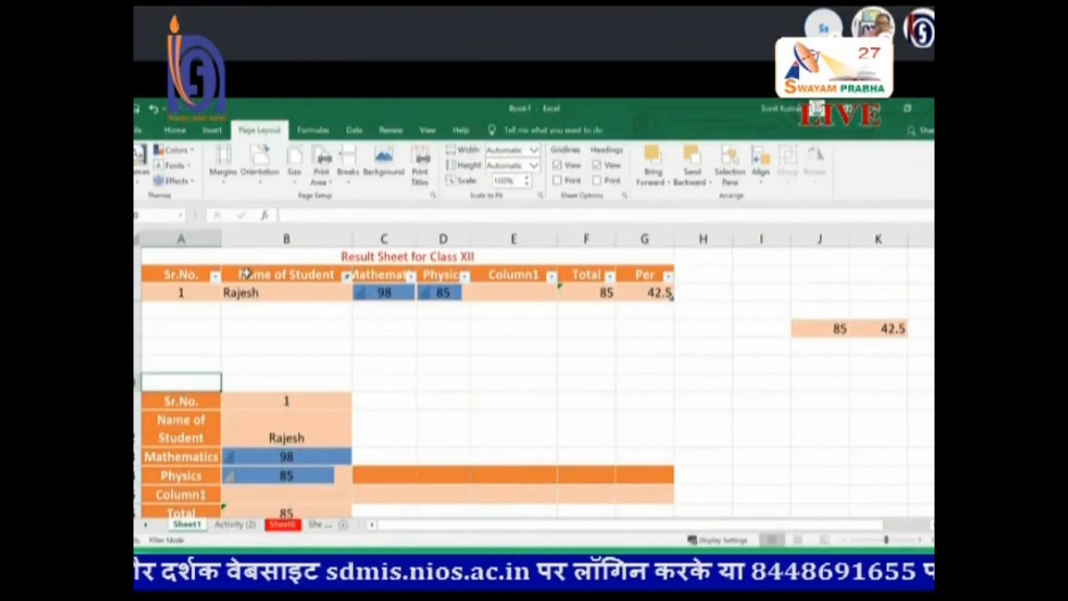
Insert a page break above the Sr.No. block.
{"action": "left_click", "coordinate": [347, 181]}
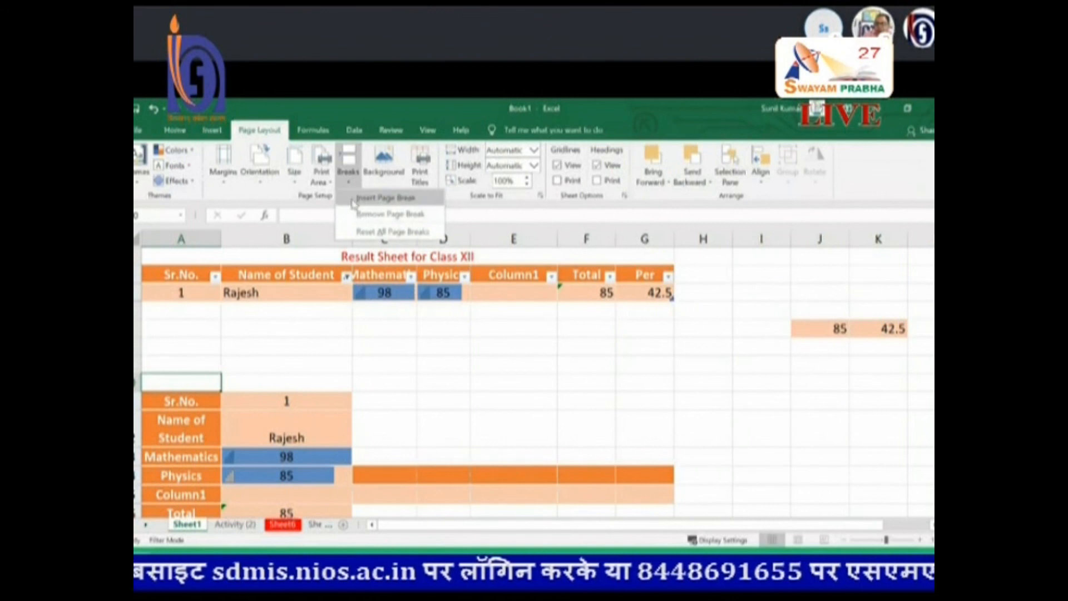
{"action": "left_click", "coordinate": [354, 200]}
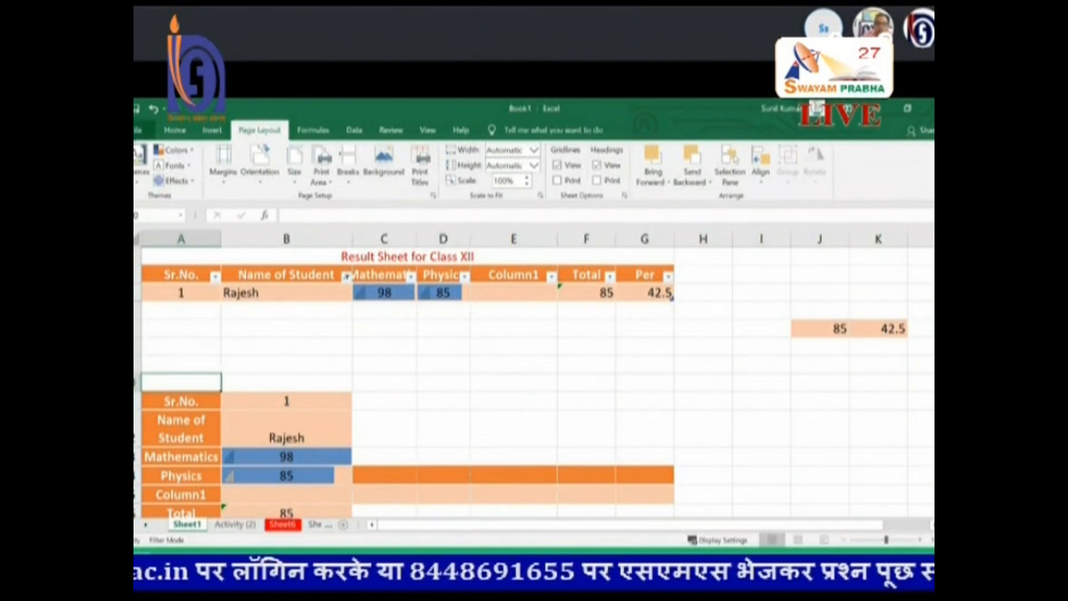
{"action": "left_click", "coordinate": [136, 129]}
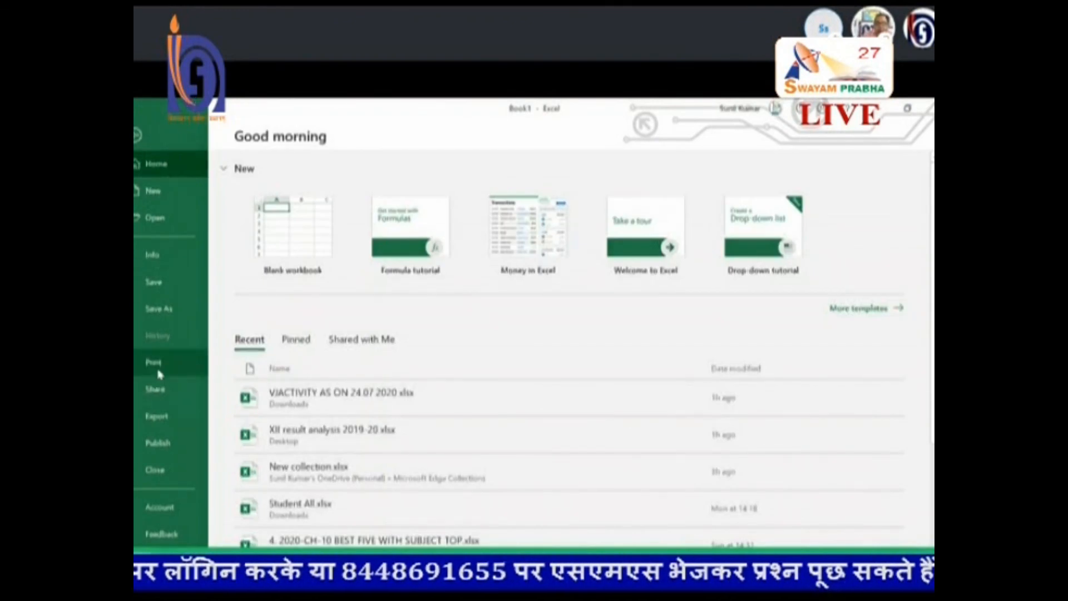
Preview the printout on page 2 of 4, where the Sr.No. block sits on its own page.
{"action": "left_click", "coordinate": [155, 362]}
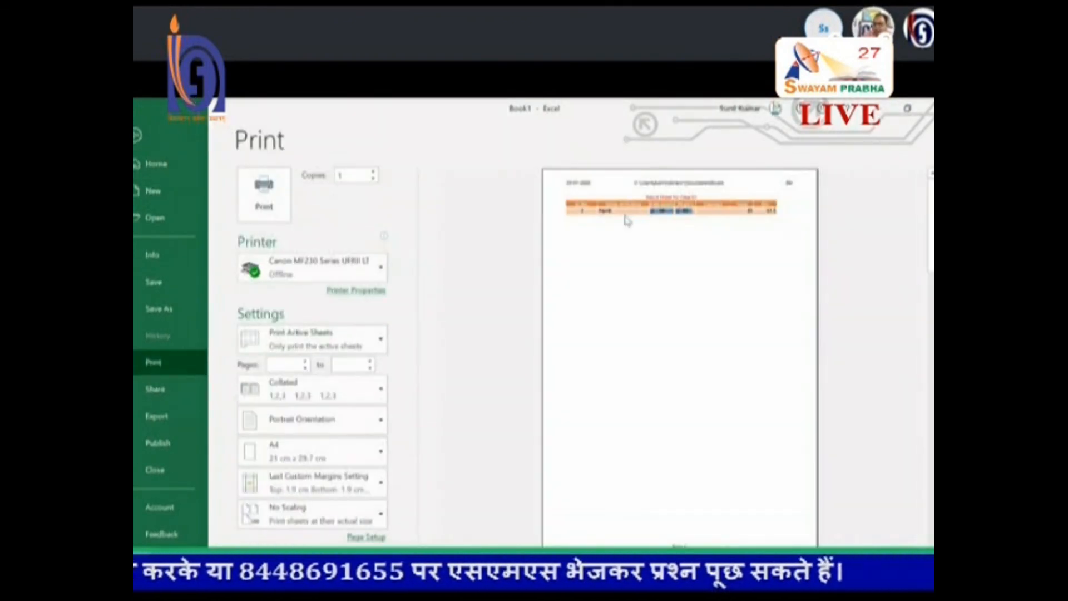
{"action": "scroll", "coordinate": [601, 478], "scroll_direction": "down", "scroll_amount": 1}
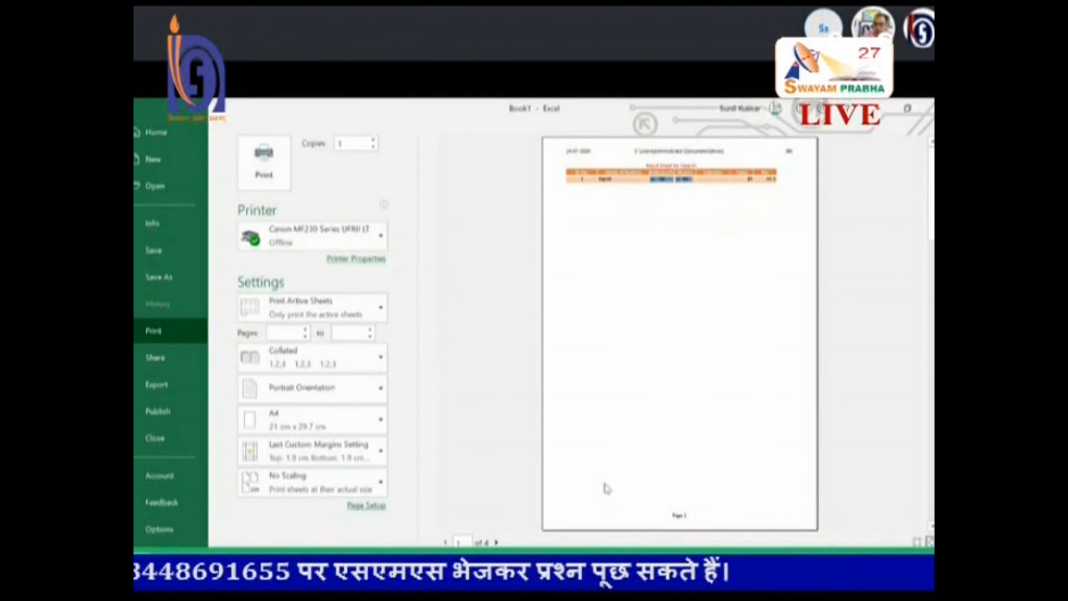
{"action": "left_click", "coordinate": [497, 543]}
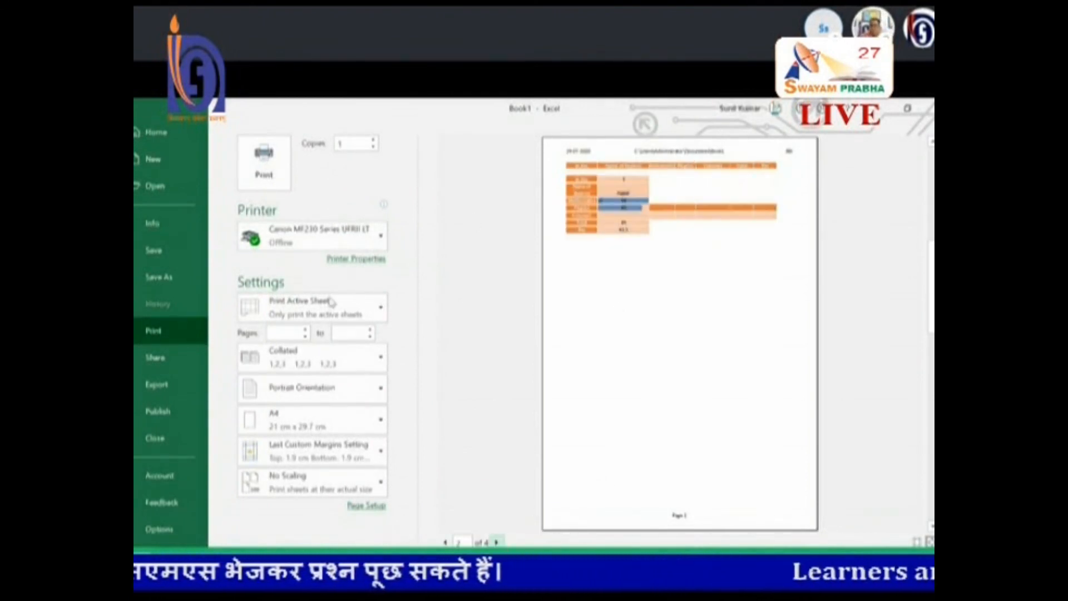
{"action": "key", "text": "alt+Tab"}
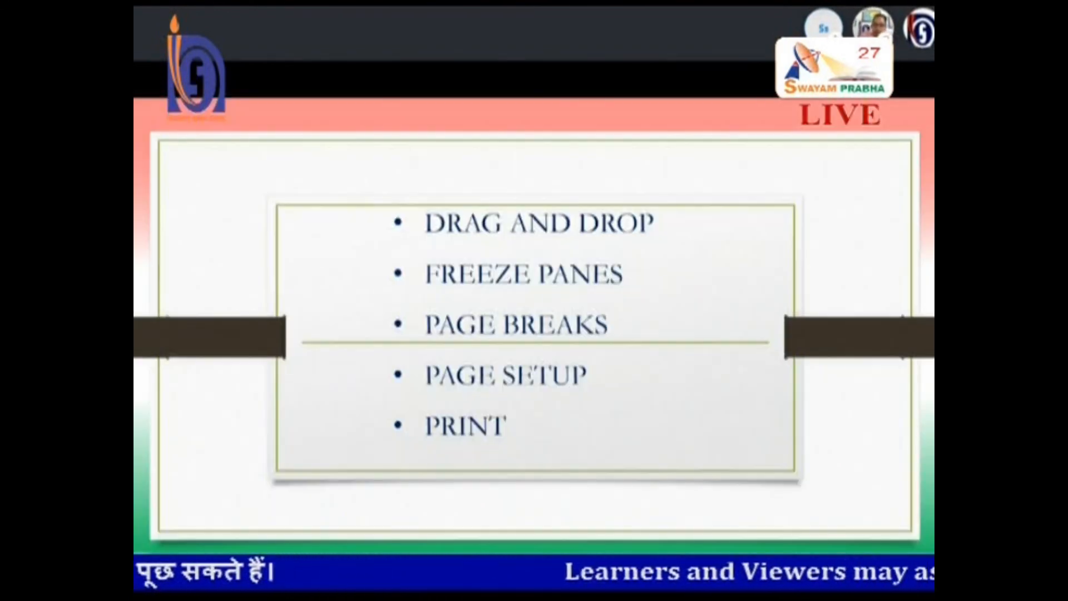
{"action": "key", "text": "alt+Tab"}
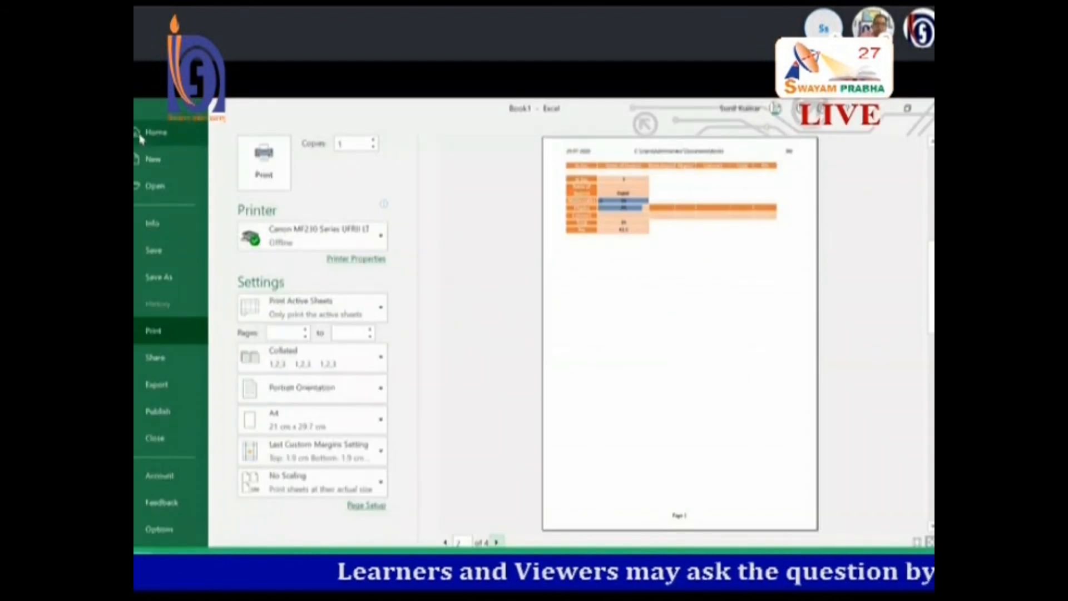
In Page Setup, try landscape orientation and Fit to scaling, keeping A4 paper.
{"action": "left_click", "coordinate": [365, 505]}
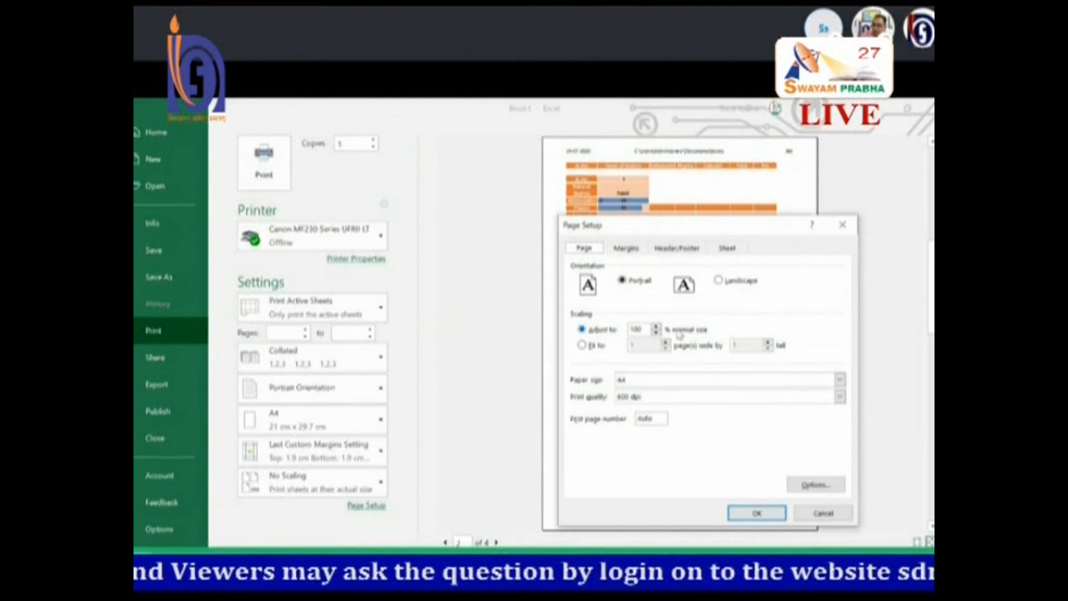
{"action": "left_click", "coordinate": [627, 284]}
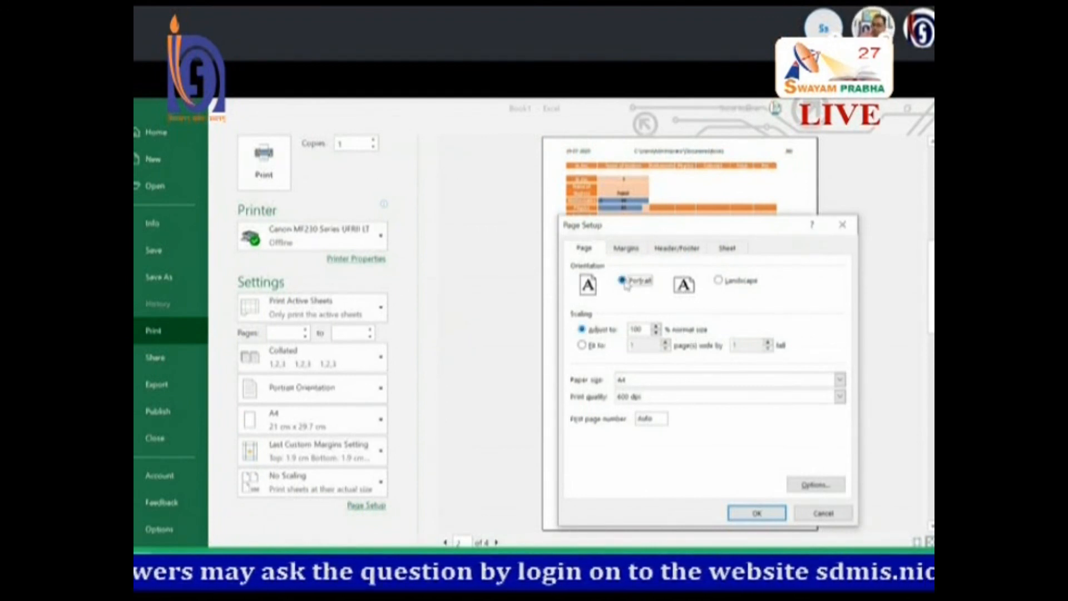
{"action": "left_click", "coordinate": [726, 285]}
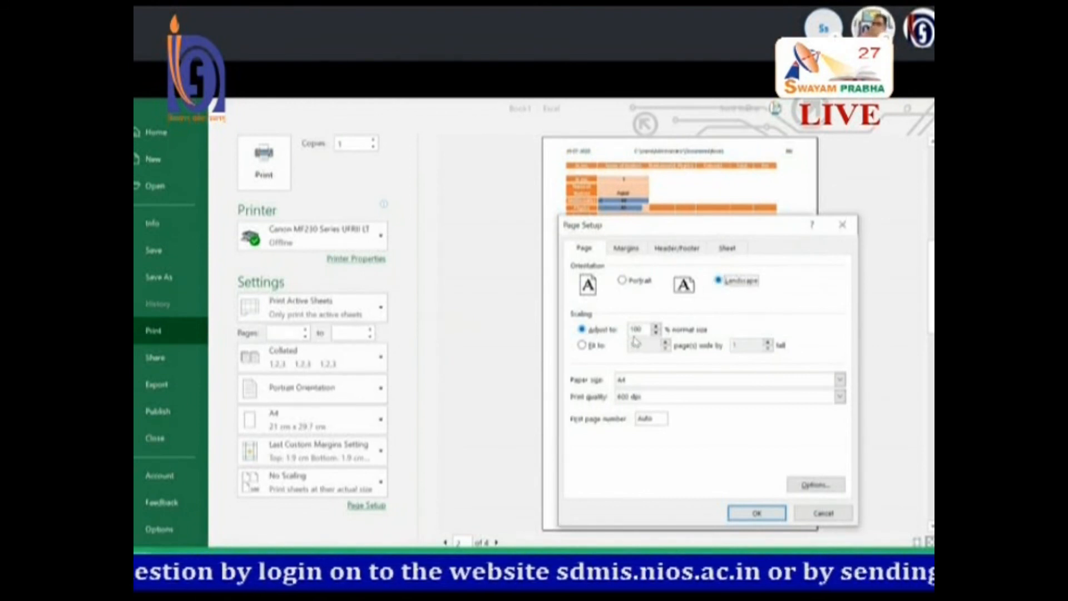
{"action": "left_click", "coordinate": [603, 345]}
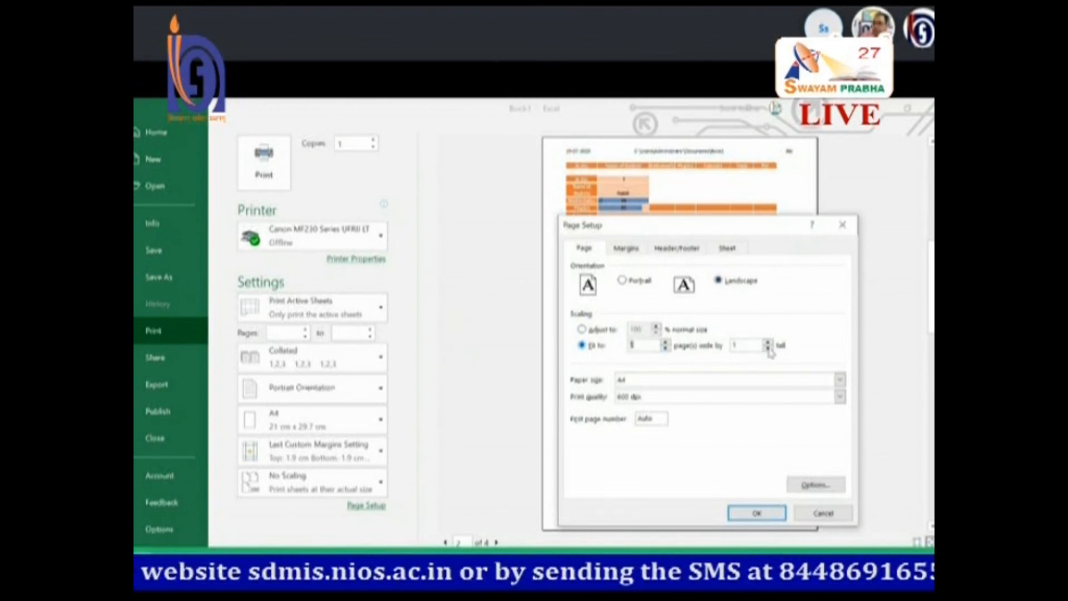
{"action": "left_click", "coordinate": [839, 380]}
{"action": "mouse_move", "coordinate": [840, 415]}
{"action": "left_mouse_down"}
{"action": "mouse_move", "coordinate": [840, 406]}
{"action": "mouse_move", "coordinate": [841, 434]}
{"action": "mouse_move", "coordinate": [839, 395]}
{"action": "left_mouse_up"}
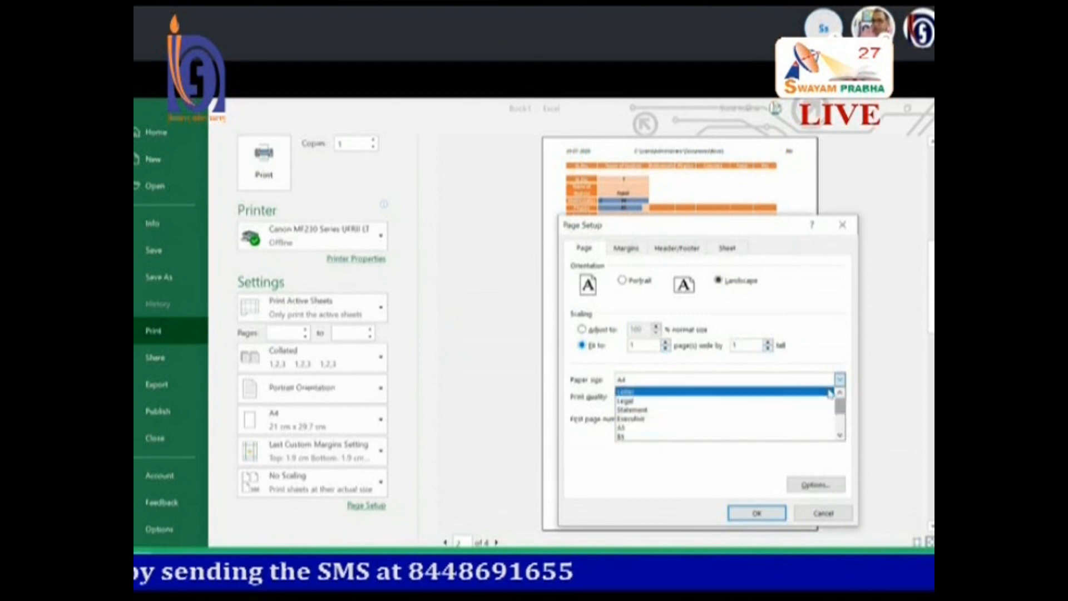
{"action": "left_click", "coordinate": [828, 346]}
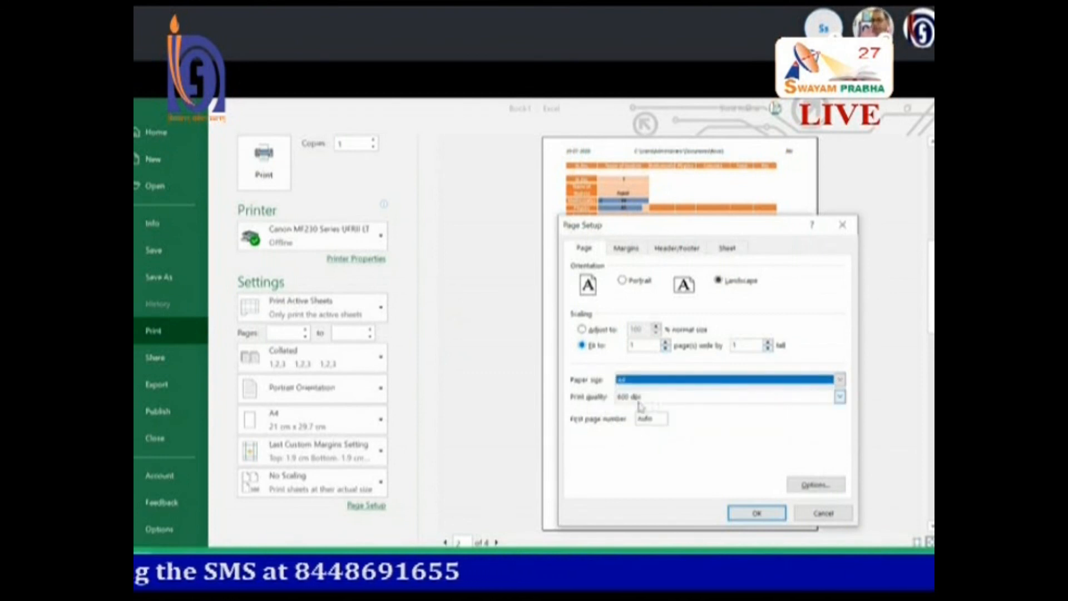
Keep 600 dpi quality and set first page number 1, then cancel both dialogs.
{"action": "left_click", "coordinate": [675, 405]}
{"action": "left_click", "coordinate": [675, 405]}
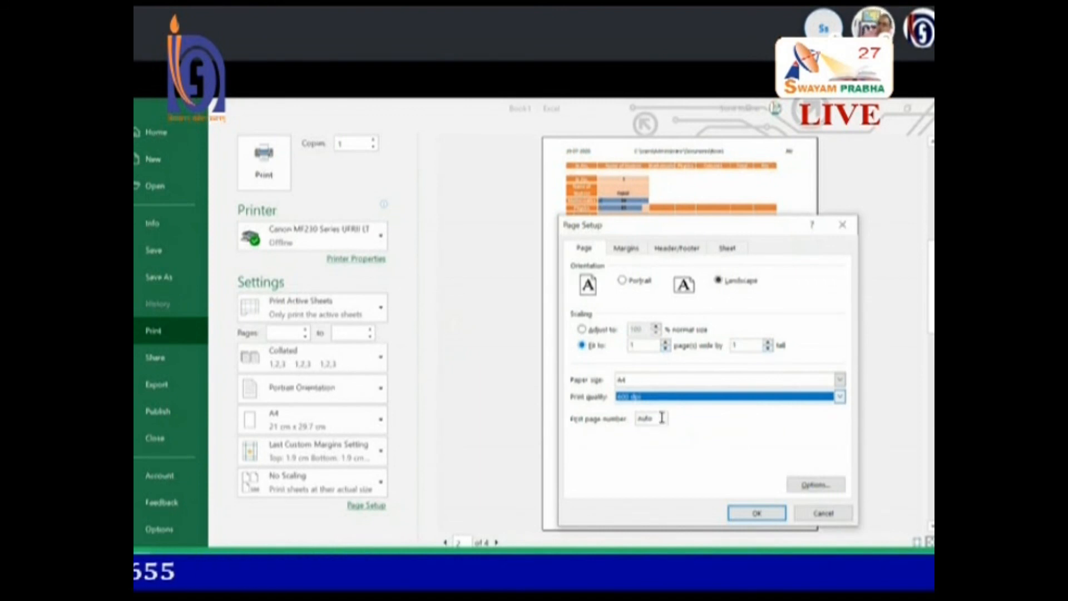
{"action": "left_click", "coordinate": [662, 418]}
{"action": "left_click_drag", "start_coordinate": [662, 417], "coordinate": [624, 414]}
{"action": "type", "text": "1"}
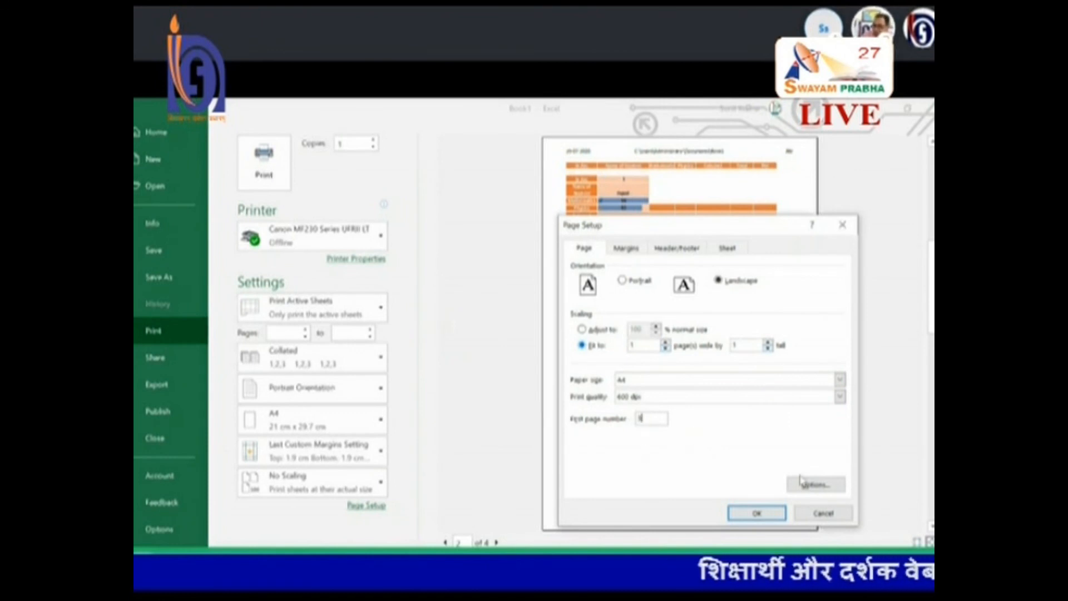
{"action": "key", "text": "Return"}
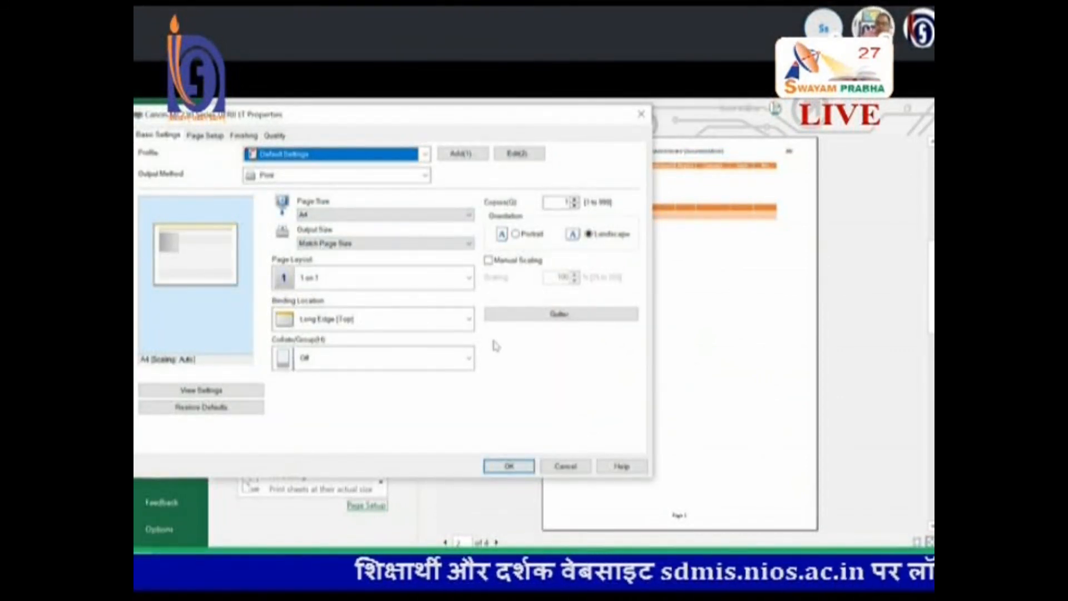
{"action": "left_click", "coordinate": [563, 466]}
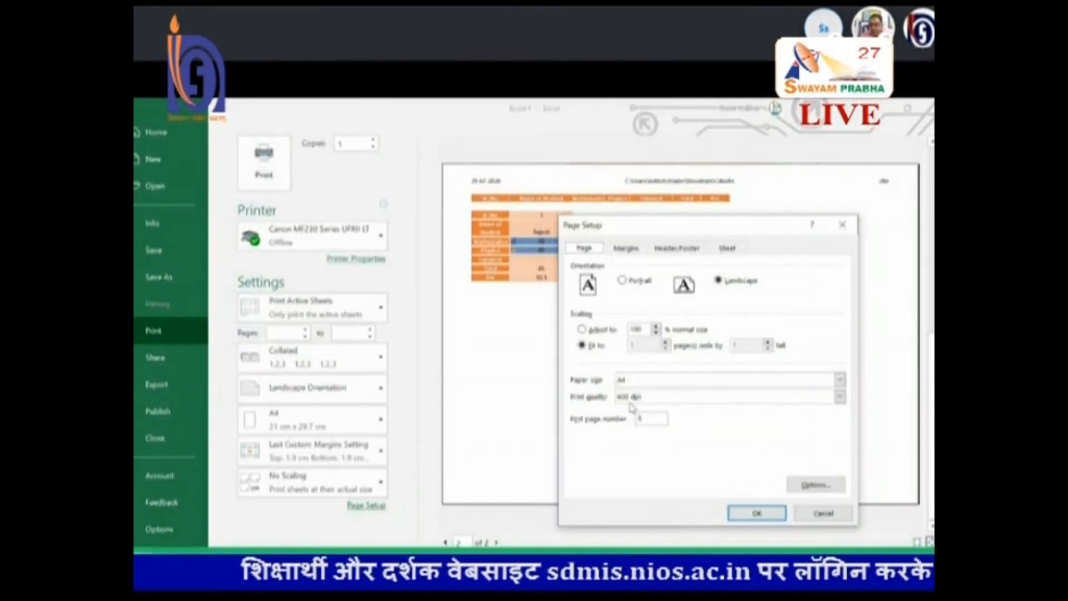
{"action": "left_click", "coordinate": [826, 517]}
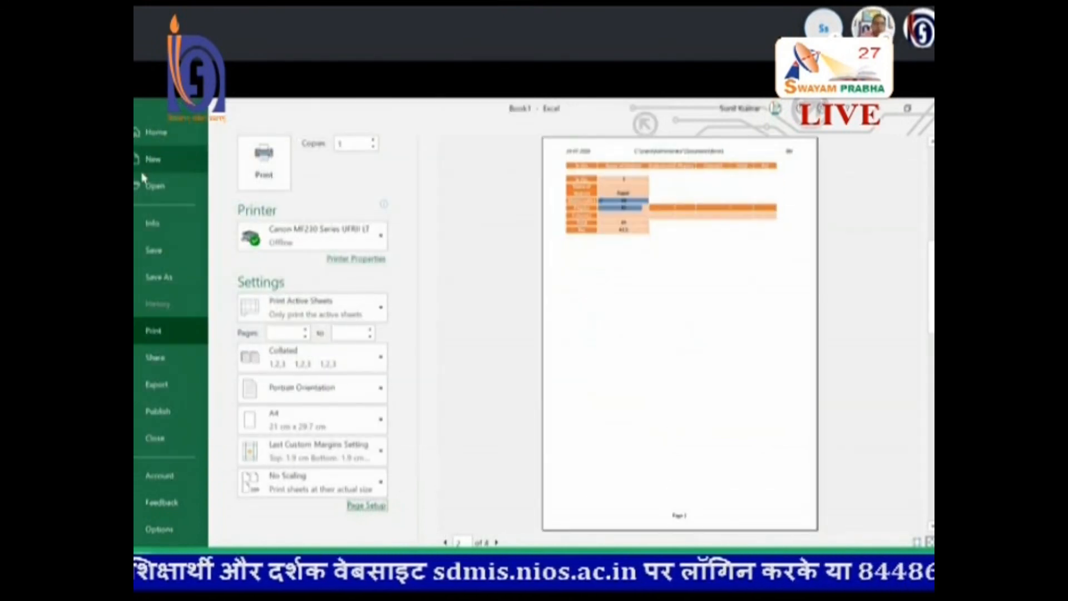
Return to the sheet and look over the Orientation, Size and Print Area choices.
{"action": "key", "text": "Escape"}
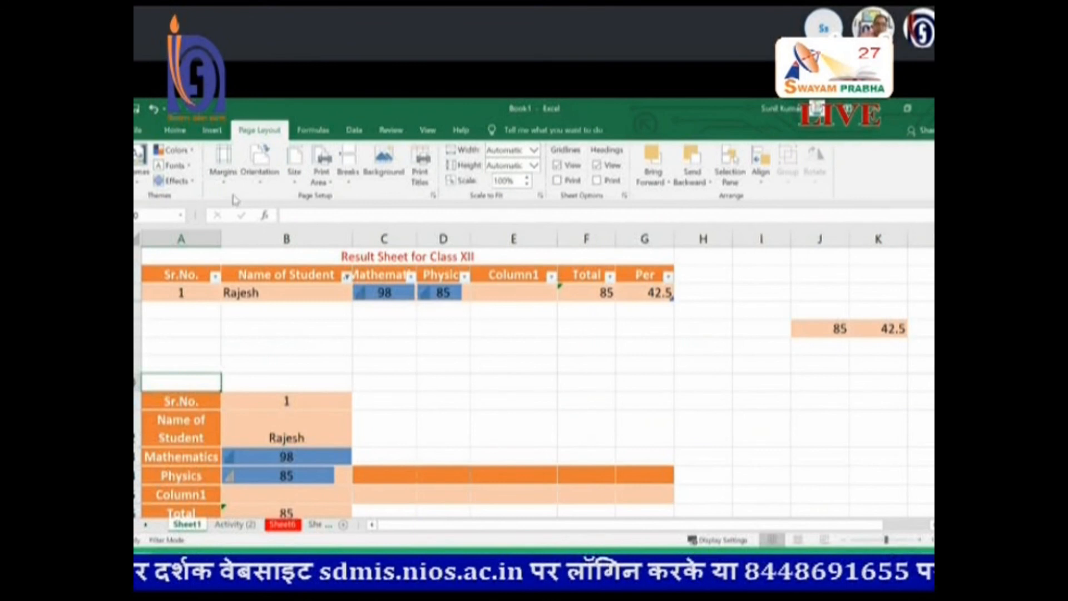
{"action": "left_click", "coordinate": [256, 187]}
{"action": "left_click", "coordinate": [299, 183]}
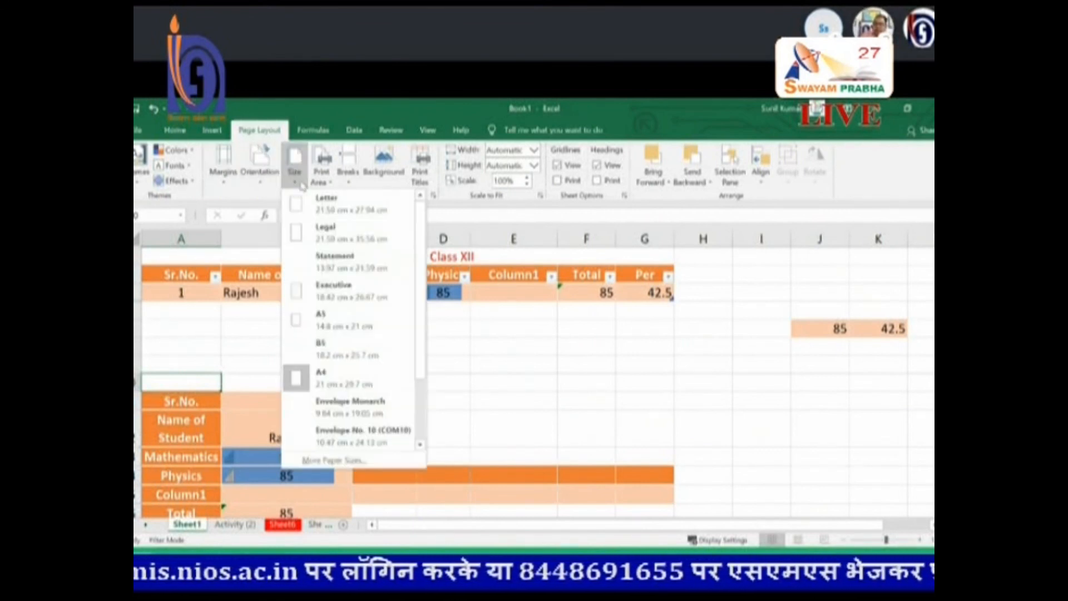
{"action": "left_click", "coordinate": [319, 184]}
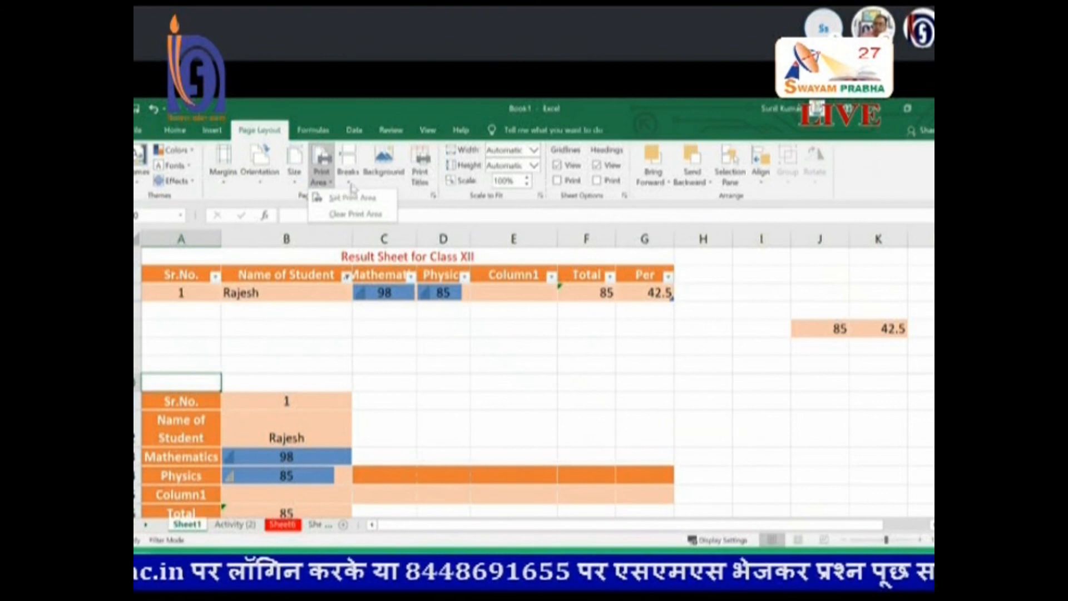
Set download.jpg from the Desktop as the sheet background, then delete the background.
{"action": "left_click", "coordinate": [382, 176]}
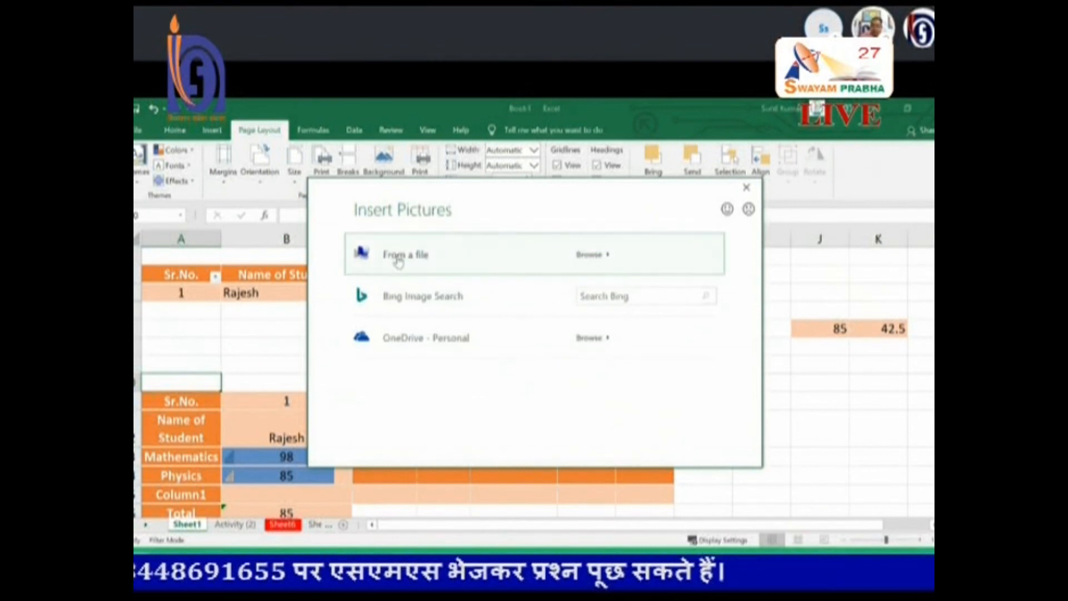
{"action": "left_click", "coordinate": [397, 260]}
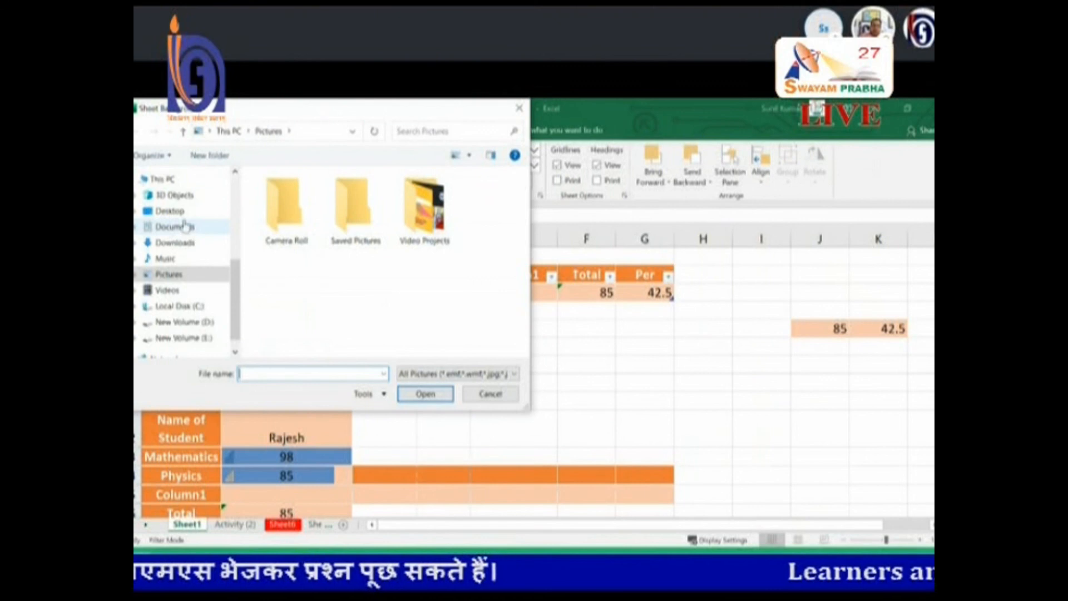
{"action": "left_click", "coordinate": [169, 211]}
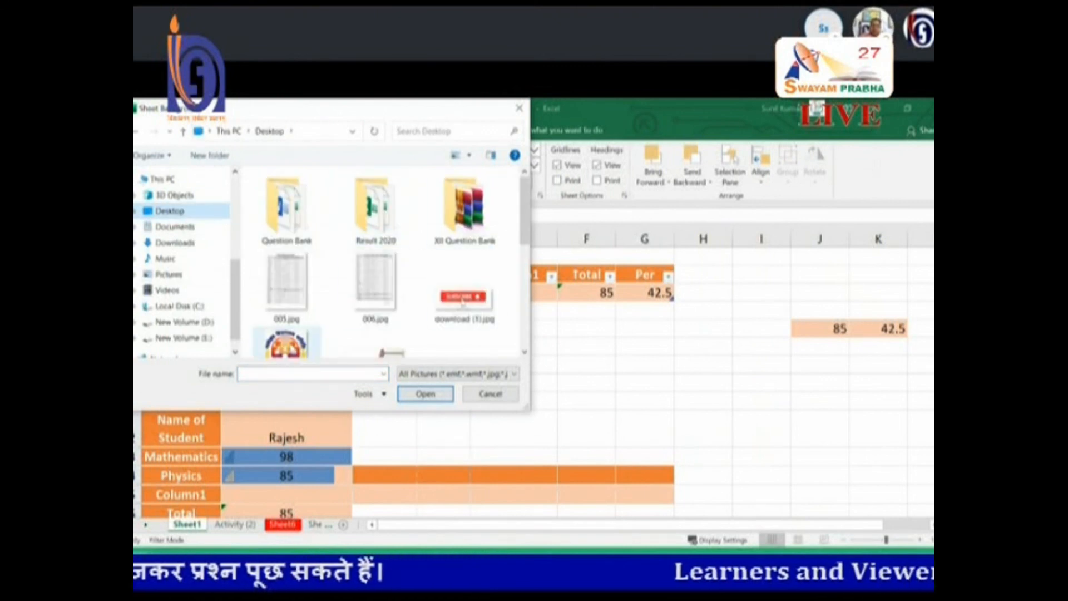
{"action": "left_click", "coordinate": [286, 343]}
{"action": "left_click", "coordinate": [426, 394]}
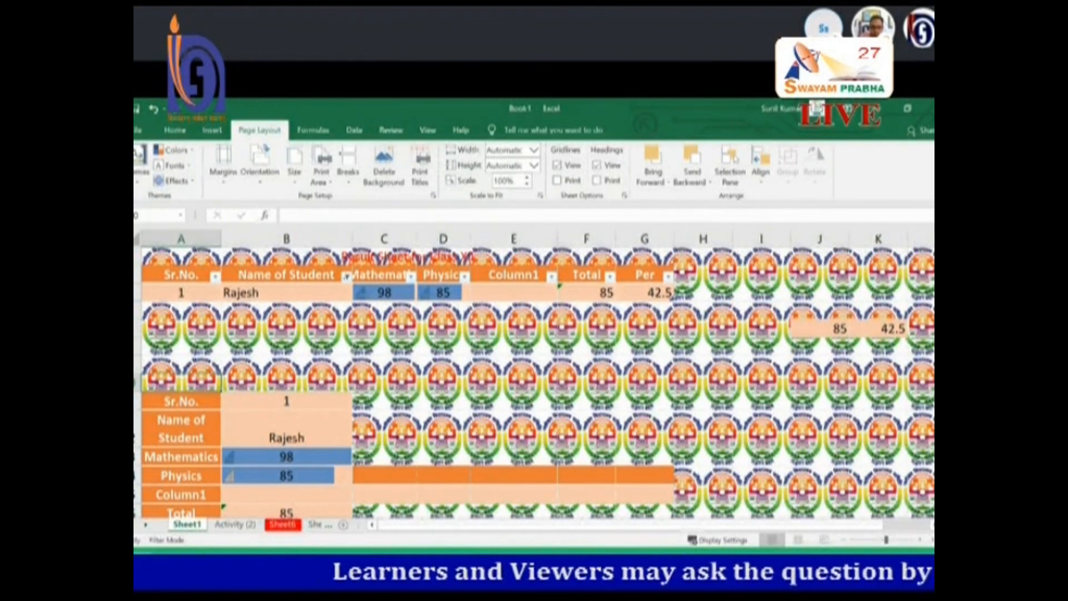
{"action": "left_click", "coordinate": [384, 167]}
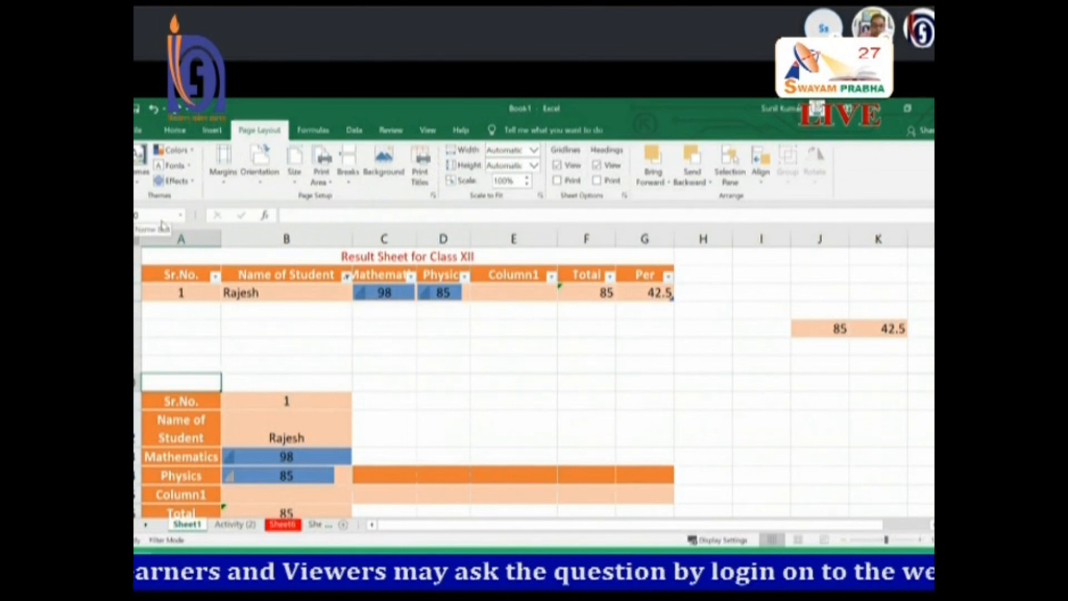
{"action": "key", "text": "alt+Tab"}
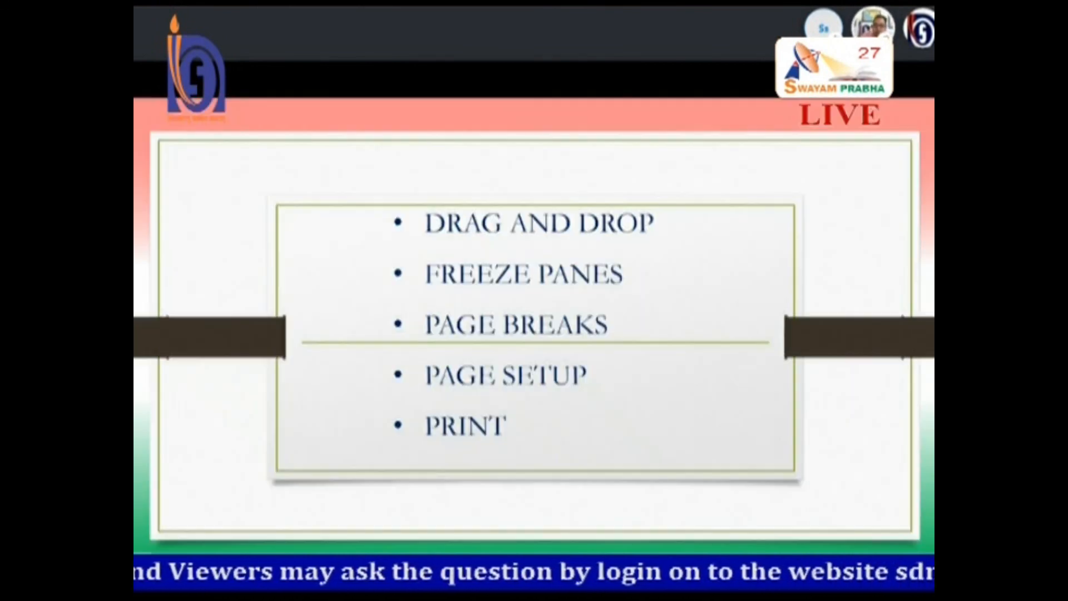
Advance the slide show to the File Open, Save and Close and Workbook Protection slide.
{"action": "left_click", "coordinate": [452, 437]}
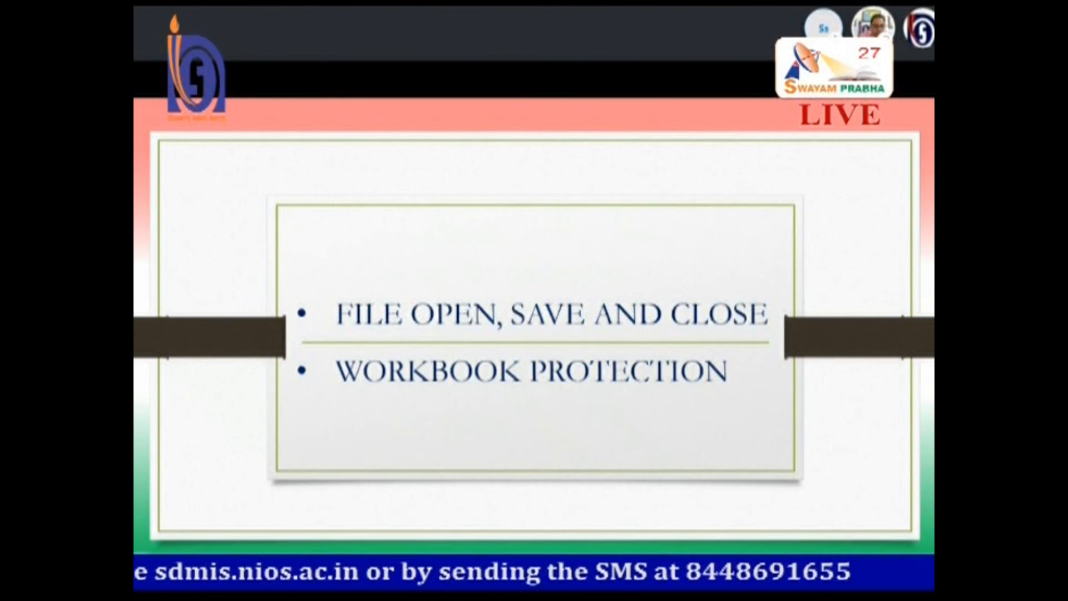
{"action": "key", "text": "alt+Tab"}
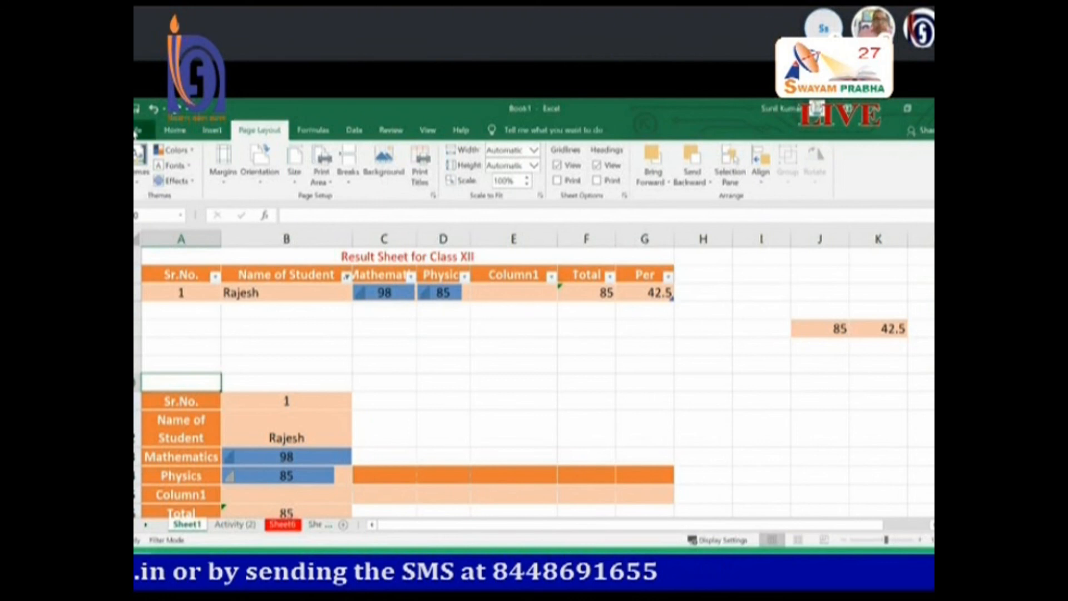
Save As to the Desktop with file name NIOS and type Excel Workbook (*.xlsx).
{"action": "left_click", "coordinate": [138, 130]}
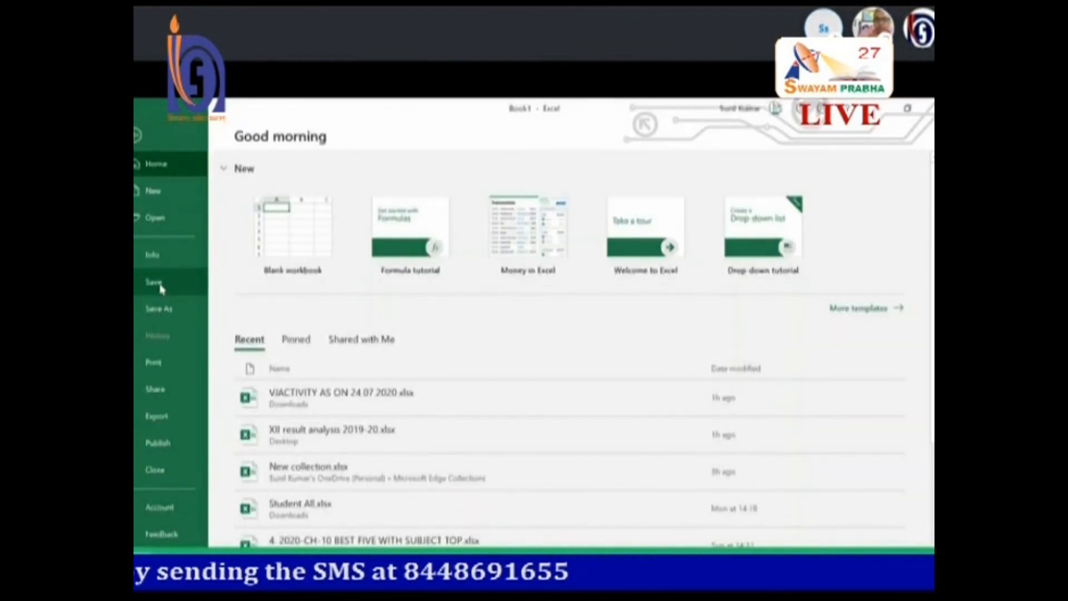
{"action": "left_click", "coordinate": [159, 308]}
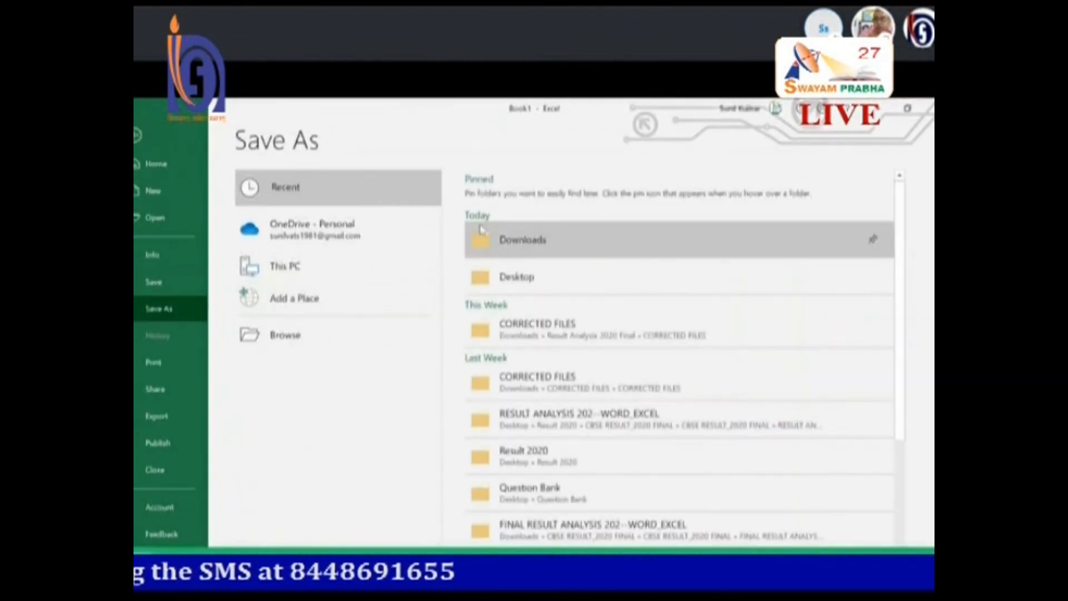
{"action": "left_click", "coordinate": [504, 279]}
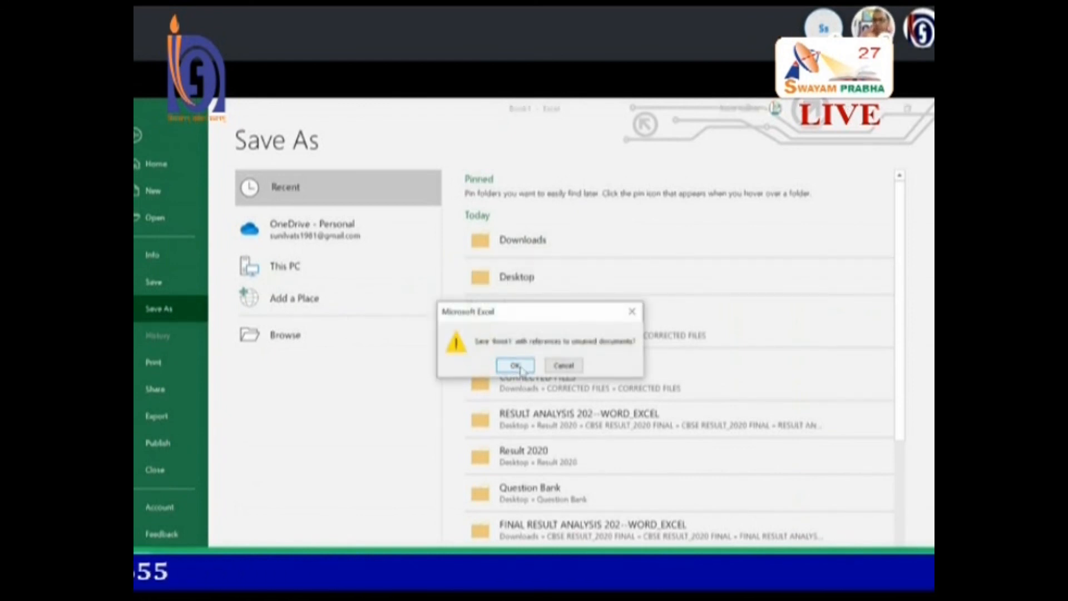
{"action": "left_click", "coordinate": [515, 366]}
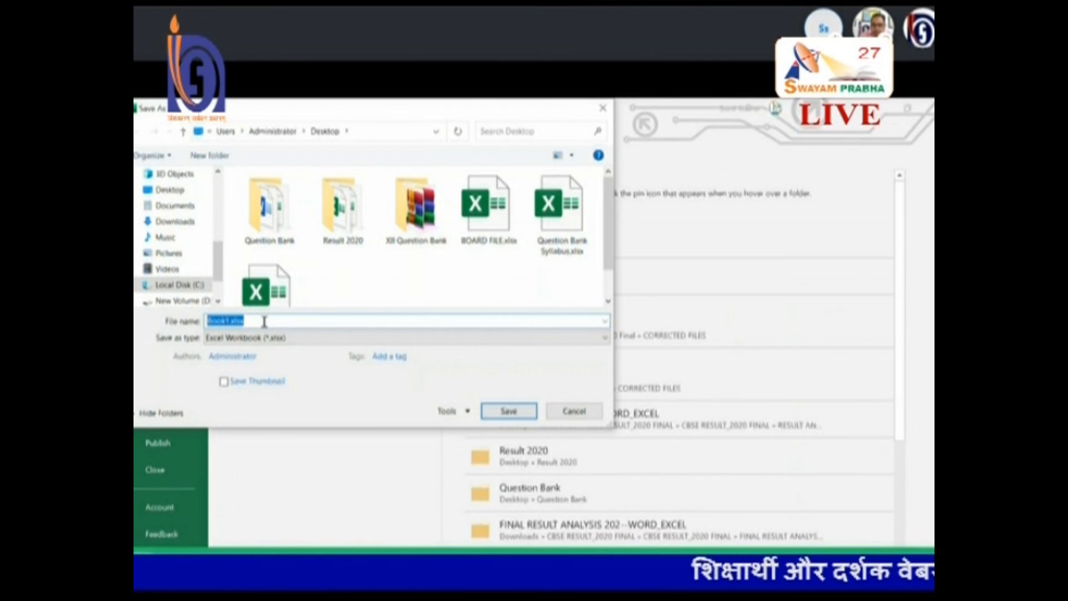
{"action": "type", "text": "NIOS"}
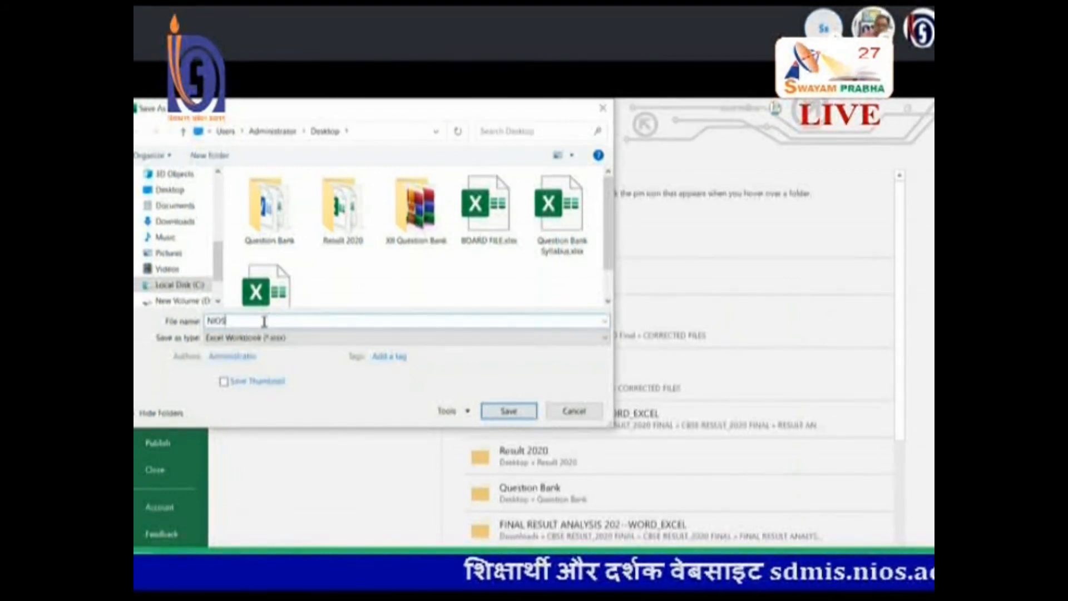
{"action": "left_click", "coordinate": [318, 337]}
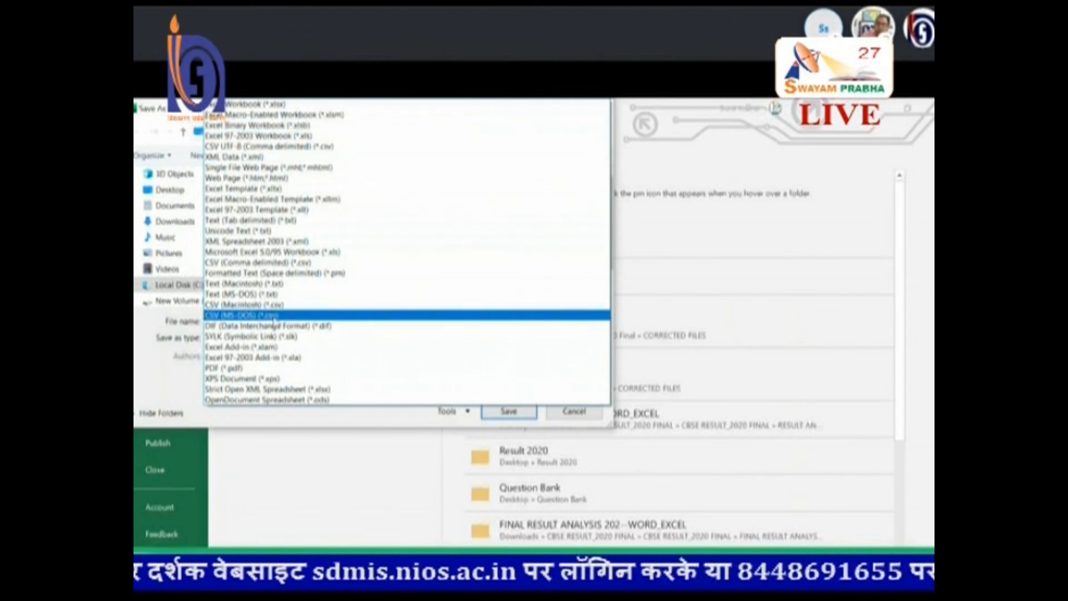
{"action": "left_click", "coordinate": [259, 106]}
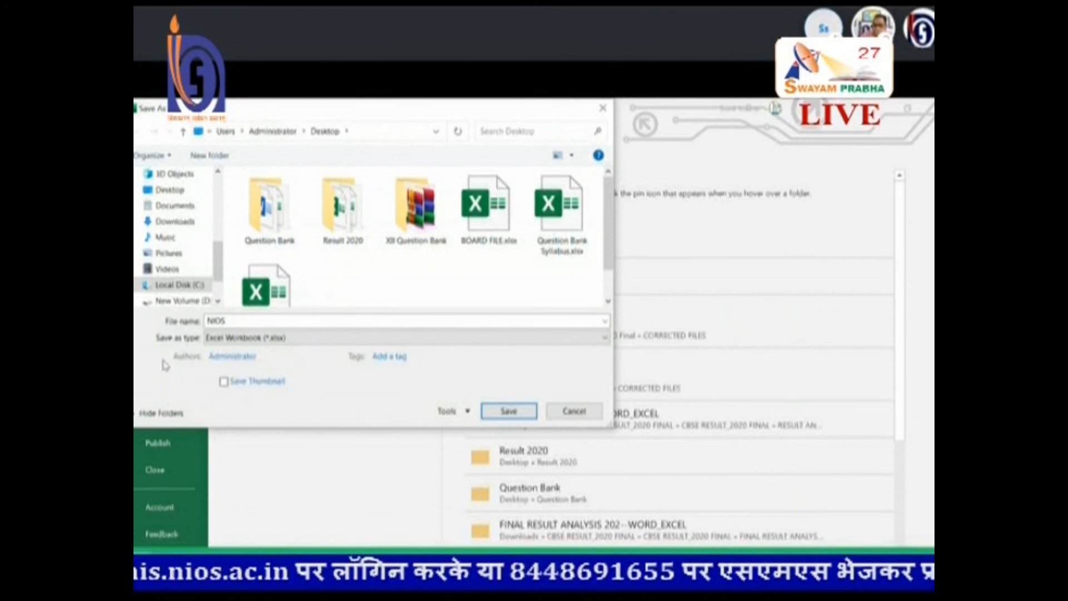
{"action": "left_click", "coordinate": [450, 412]}
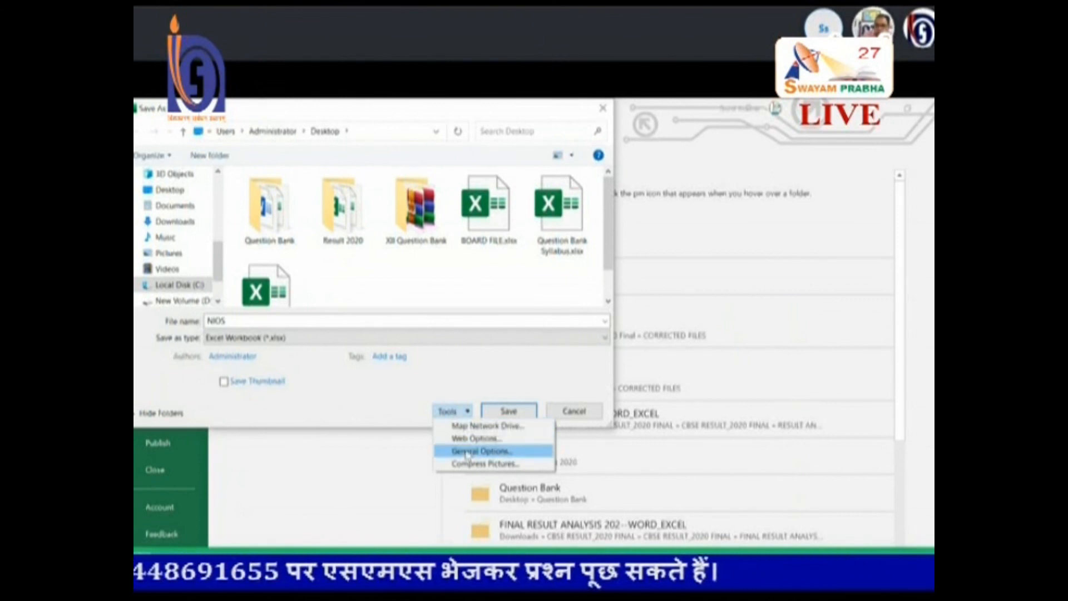
Add a password to open and a password to modify, confirm both, and save NIOS.xlsx.
{"action": "left_click", "coordinate": [481, 451]}
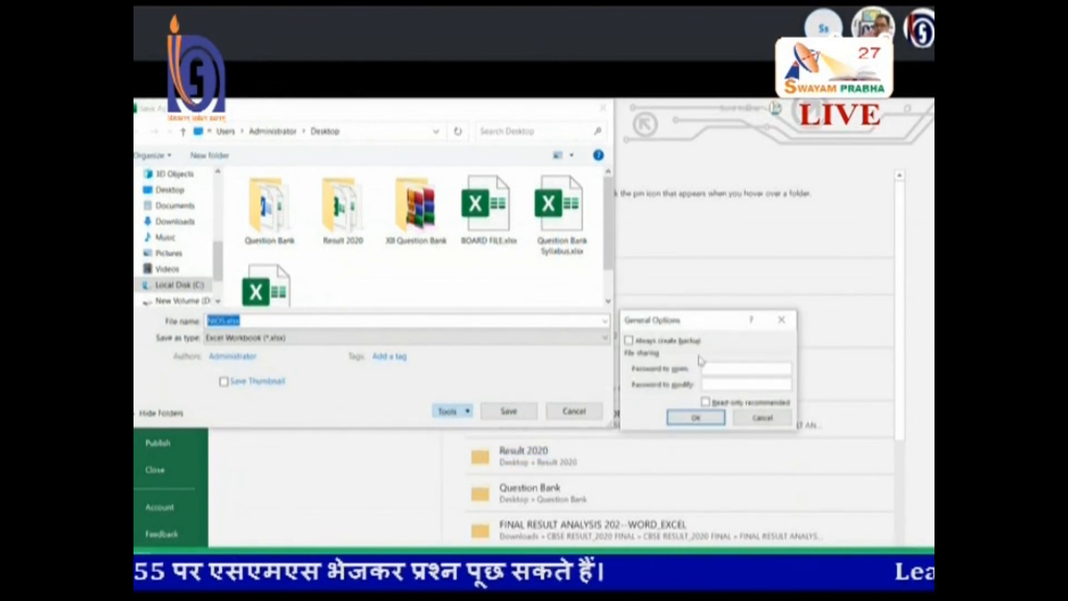
{"action": "left_click_drag", "start_coordinate": [695, 321], "coordinate": [429, 204]}
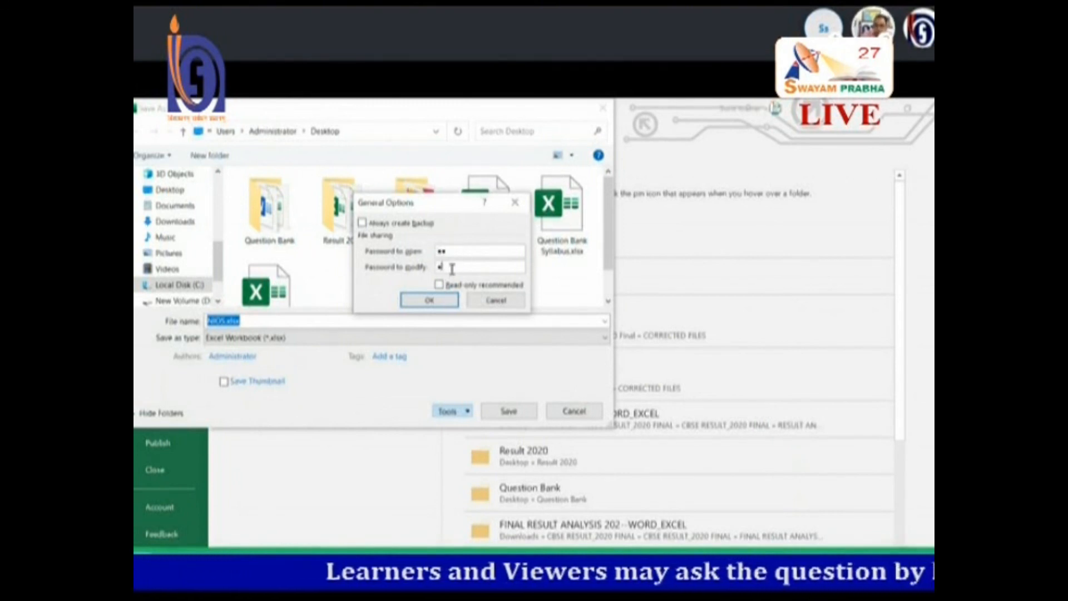
{"action": "left_click", "coordinate": [431, 301]}
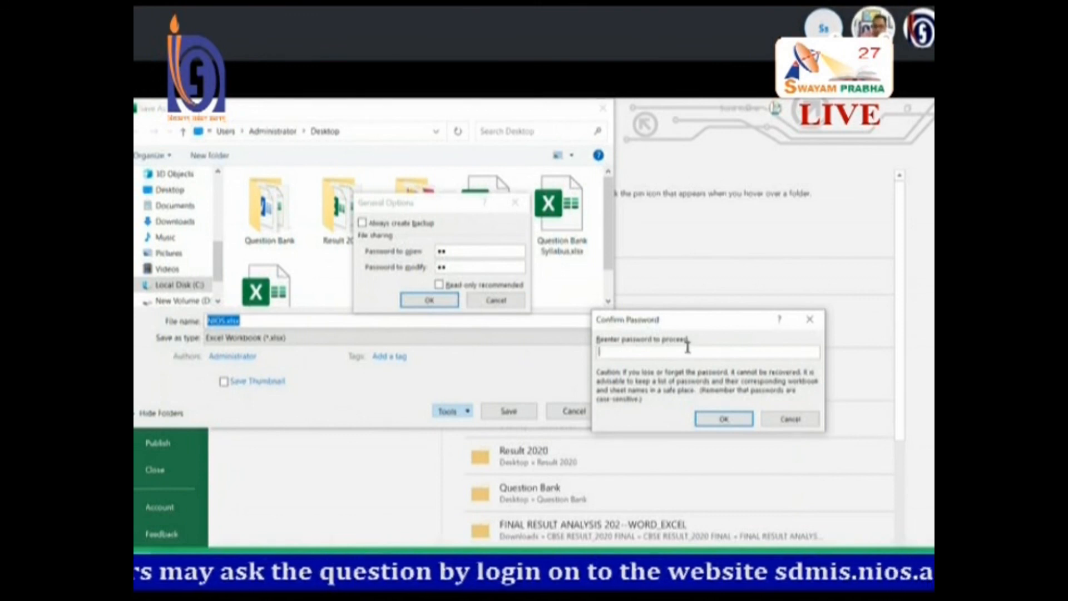
{"action": "left_click", "coordinate": [705, 421]}
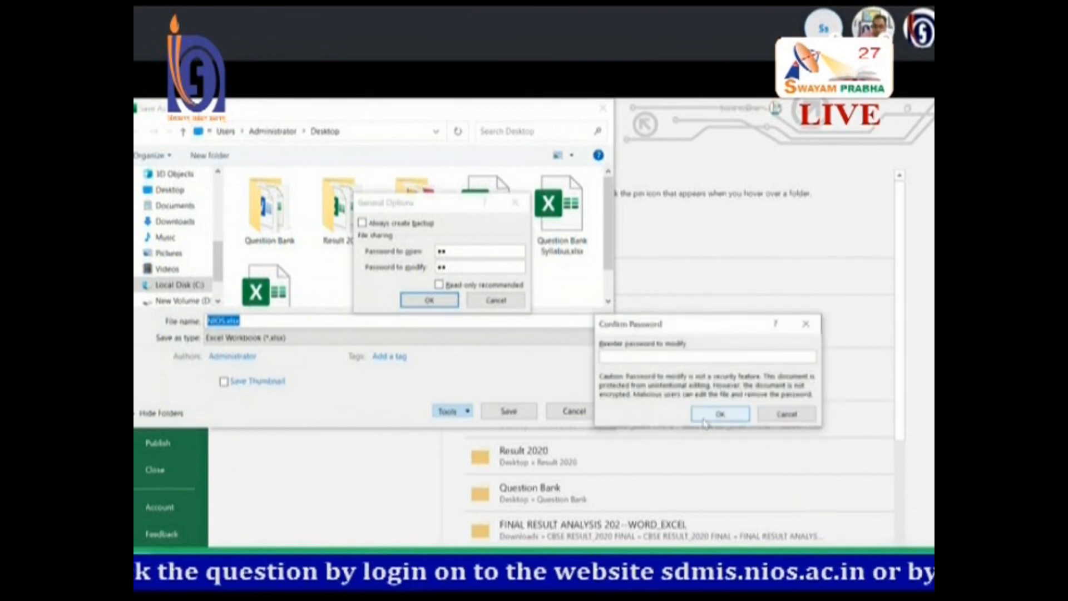
{"action": "left_click", "coordinate": [702, 418]}
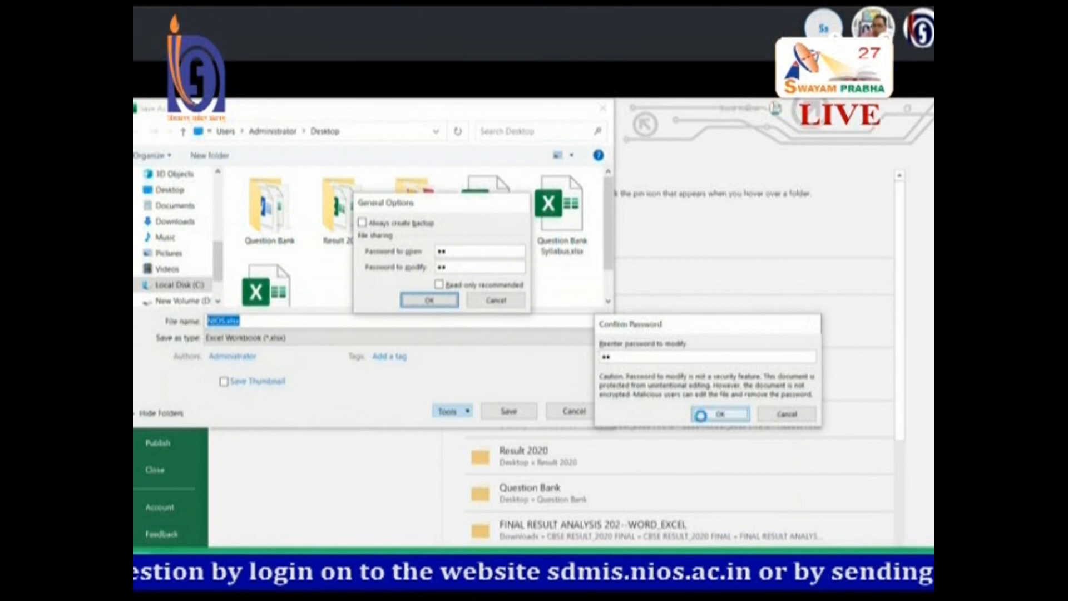
{"action": "left_click", "coordinate": [523, 407]}
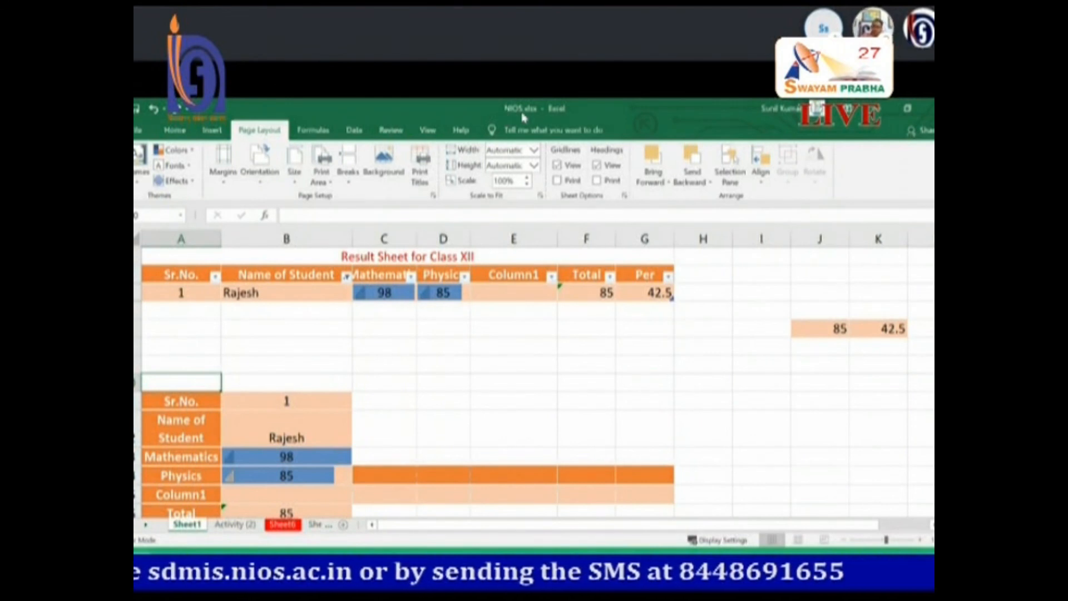
Close NIOS.xlsx and reopen it from Recent, entering the open and modify passwords.
{"action": "left_click", "coordinate": [145, 133]}
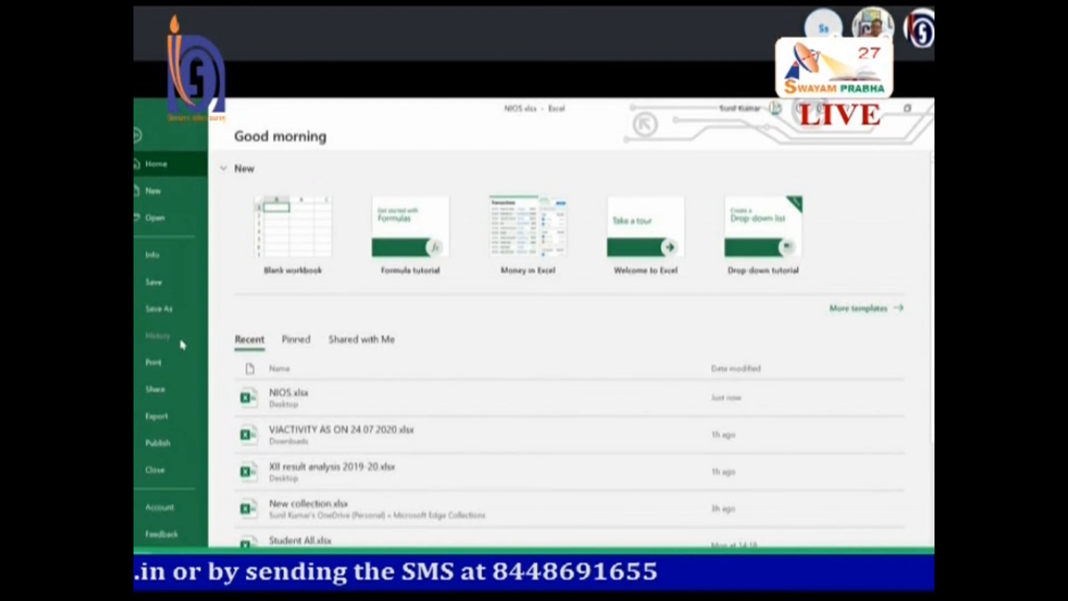
{"action": "left_click", "coordinate": [159, 468]}
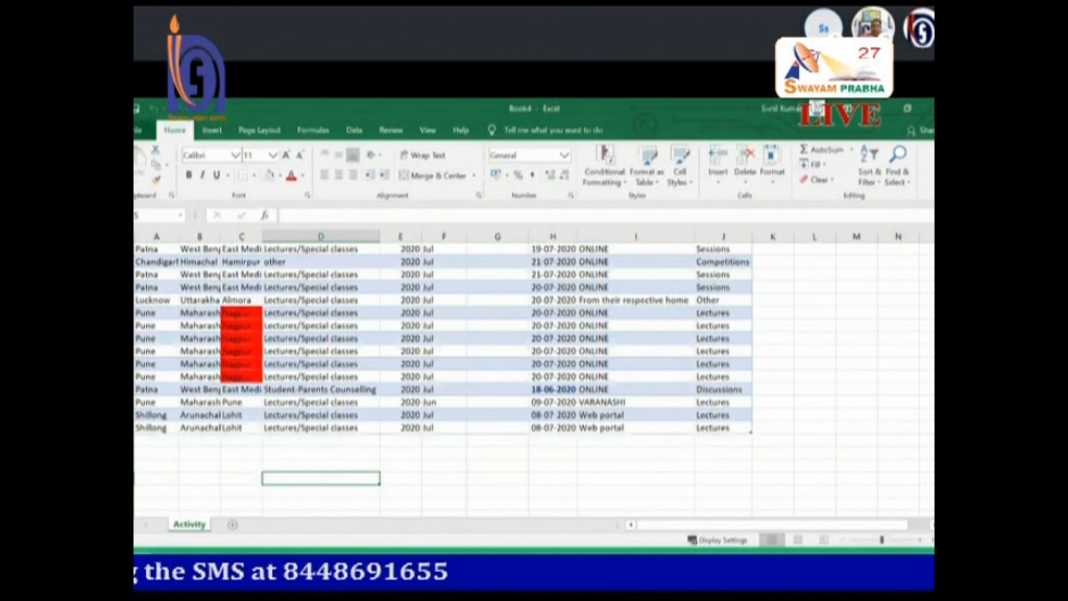
{"action": "left_click", "coordinate": [139, 130]}
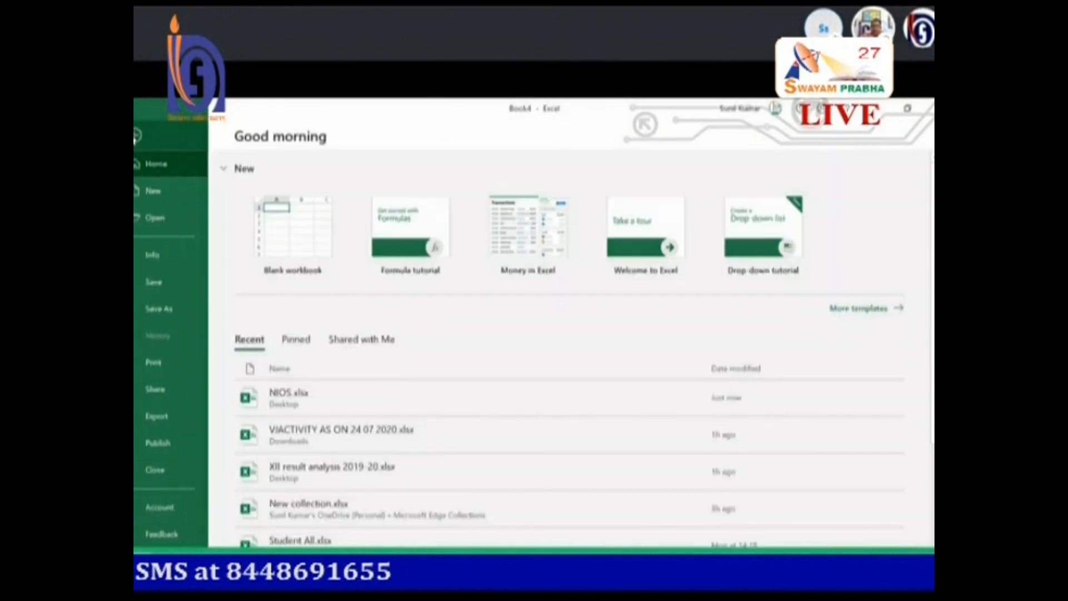
{"action": "left_click", "coordinate": [154, 217]}
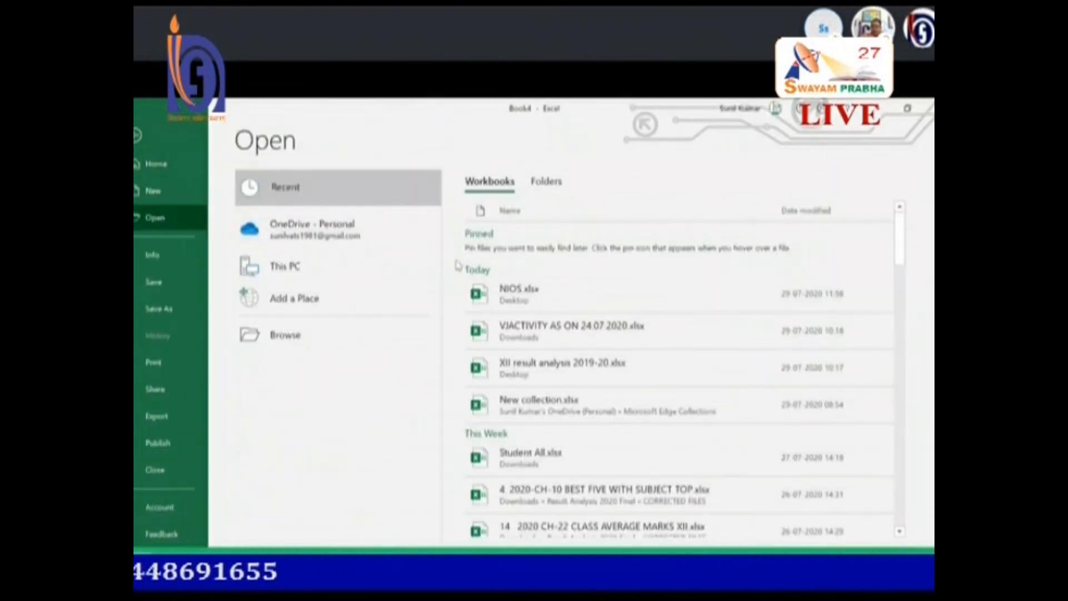
{"action": "left_click", "coordinate": [517, 305]}
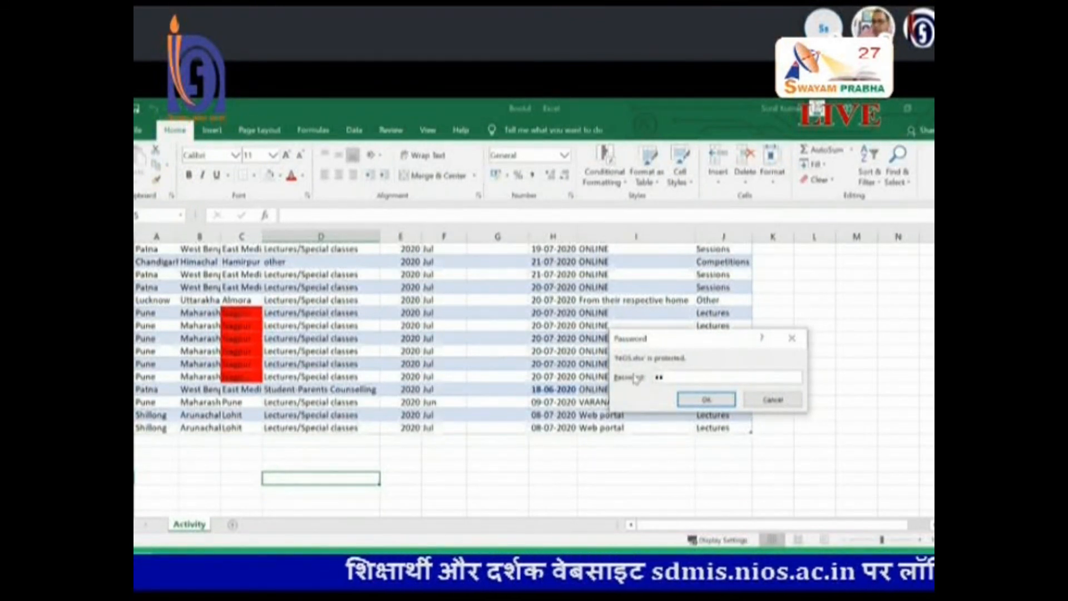
{"action": "left_click", "coordinate": [694, 399]}
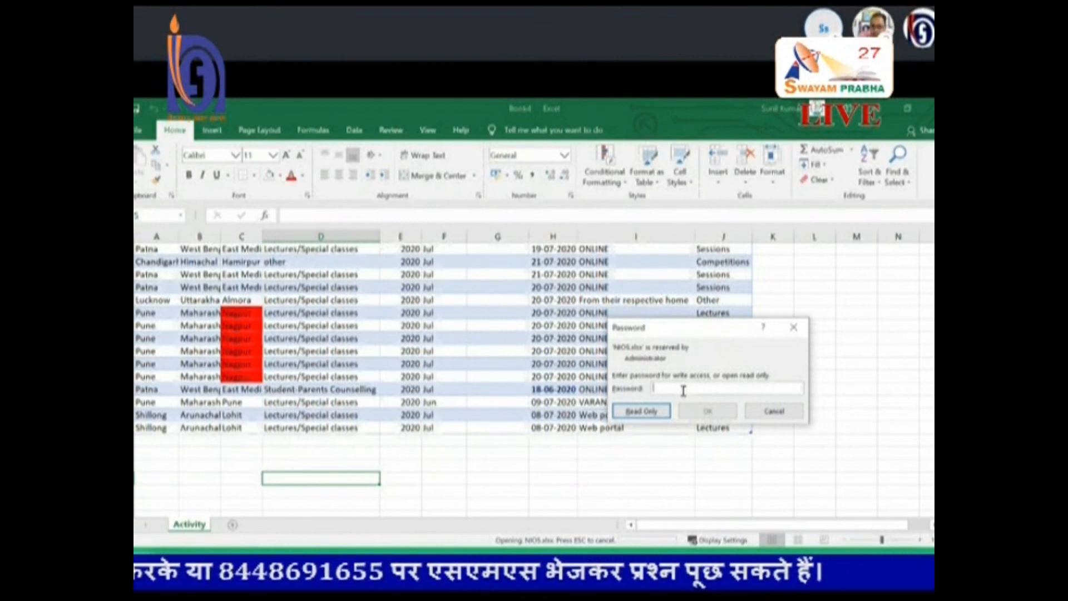
{"action": "type", "text": "••"}
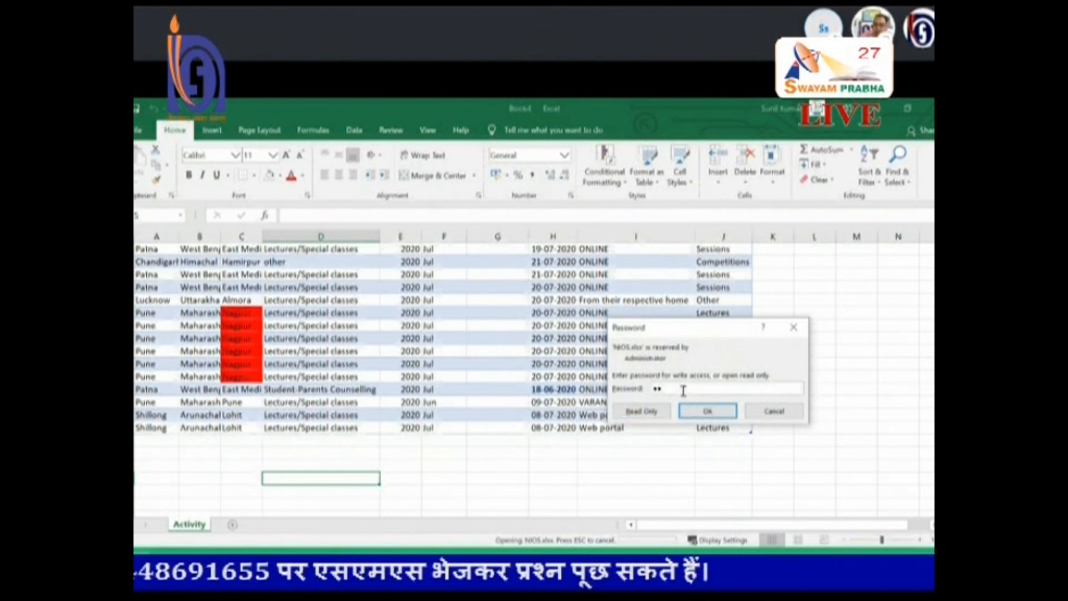
{"action": "left_click", "coordinate": [702, 411]}
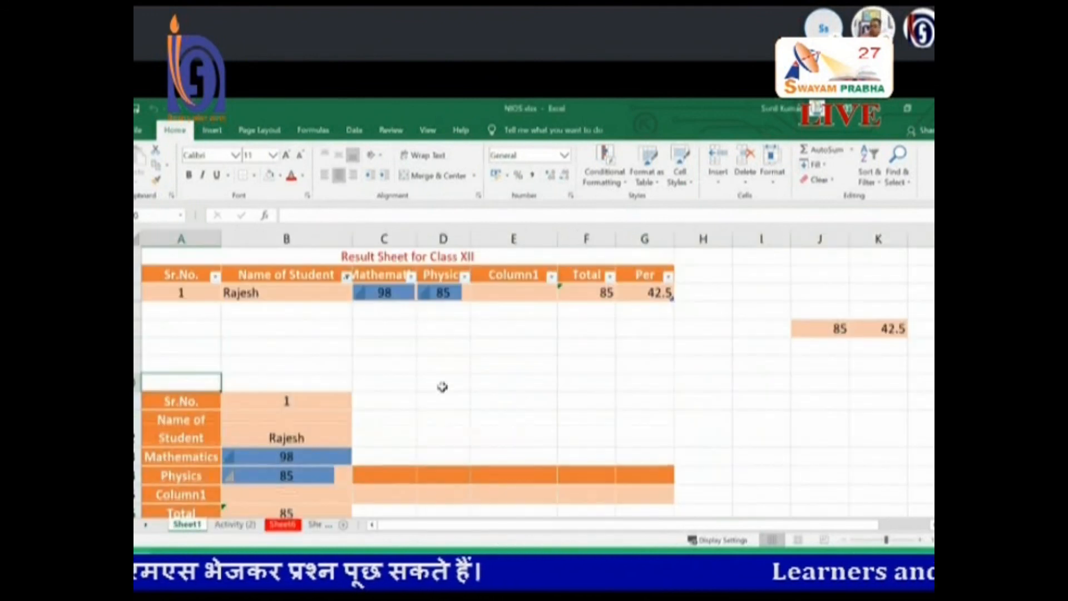
{"action": "scroll", "coordinate": [440, 388], "scroll_direction": "down", "scroll_amount": 2}
Bring the Skype call to the front and show its screen-sharing options.
{"action": "key", "text": "alt+Tab"}
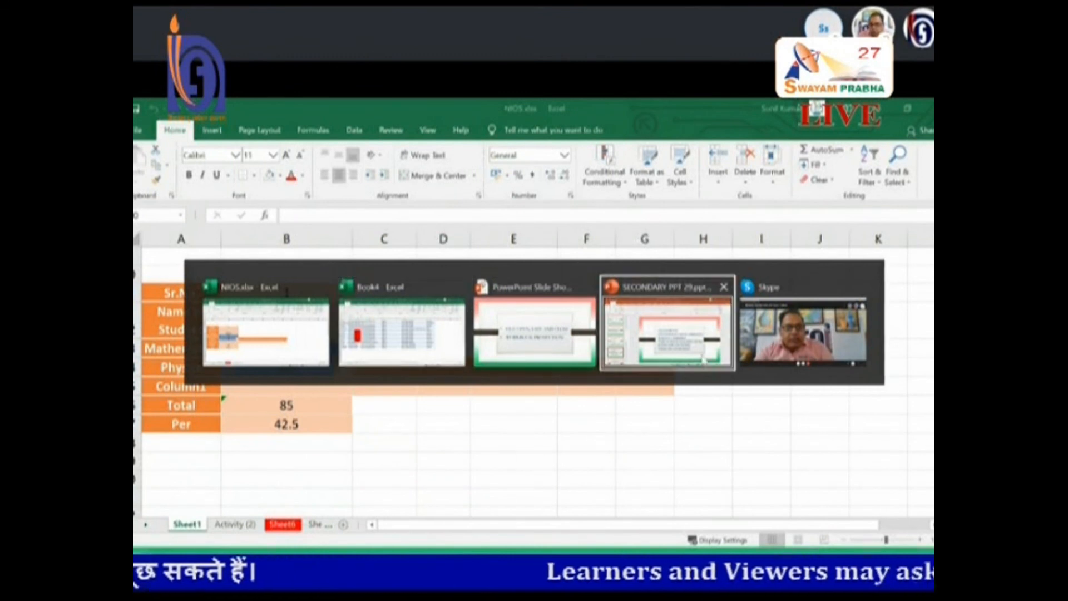
{"action": "key", "text": "alt+Tab"}
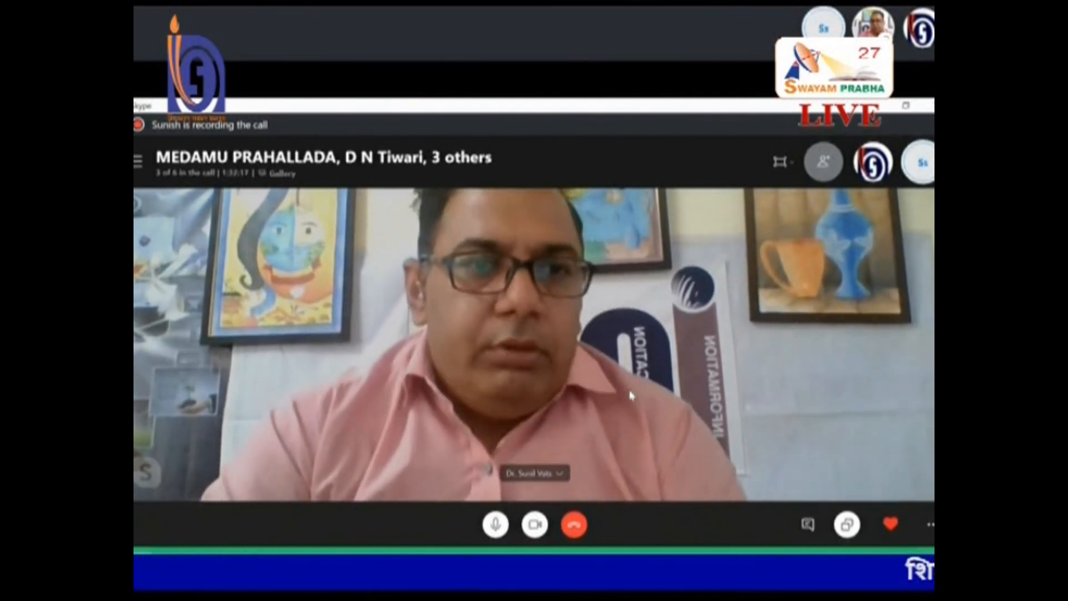
{"action": "left_click", "coordinate": [848, 529]}
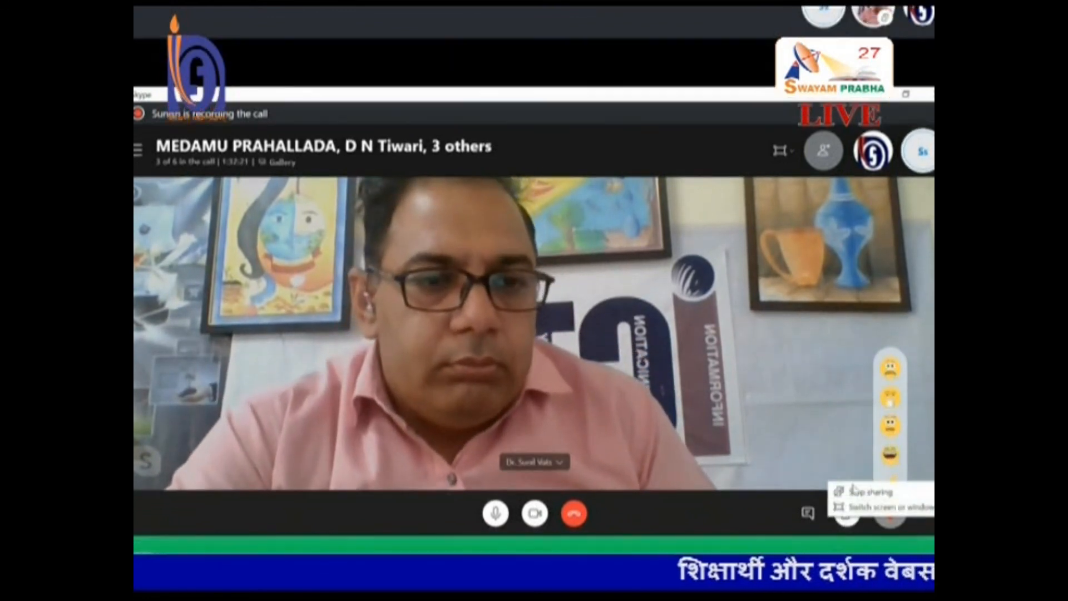